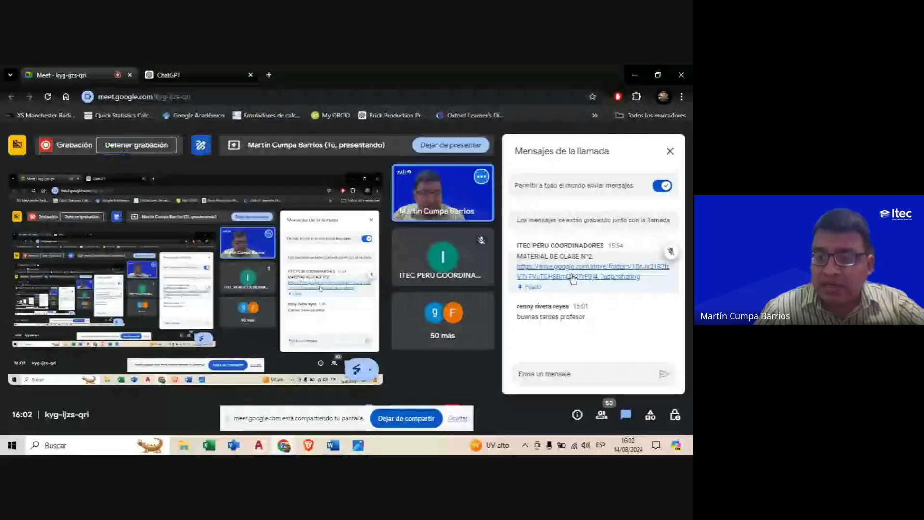
Step: Switch from Meet to the Word document 'CLASE 2 - FORMATO CON GRUPO FUENTE Y PÁRRAFO'
click(339, 449)
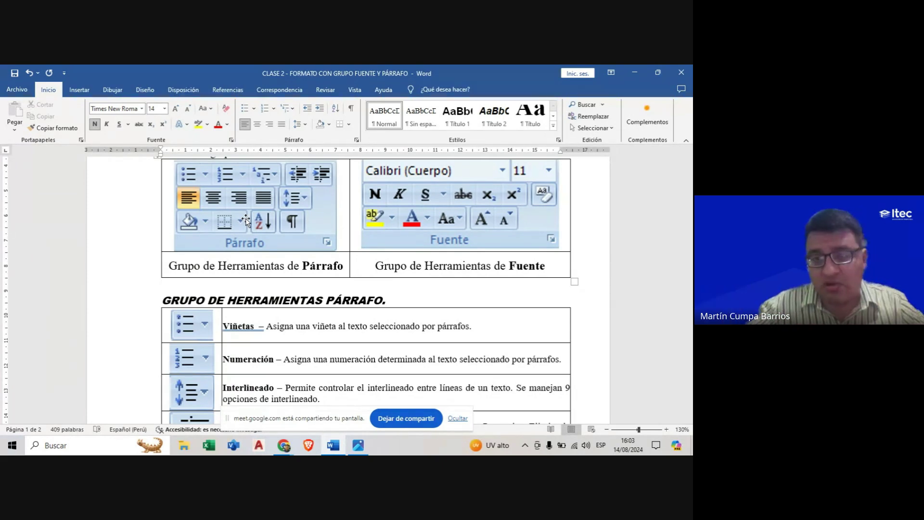
Step: Scroll up to the document title, magnify it briefly, and hide the screen-sharing notice
scroll(295, 286, up, 2)
scroll(308, 294, up, 2)
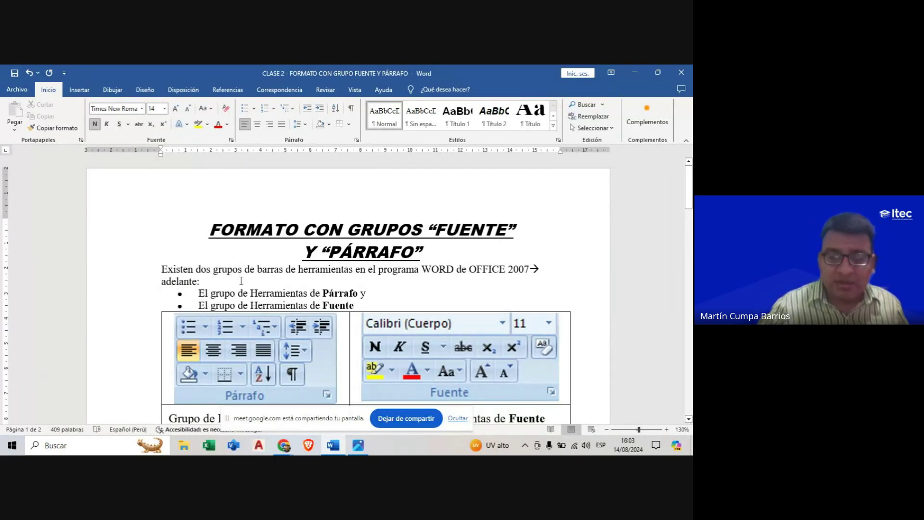
key(super+plus)
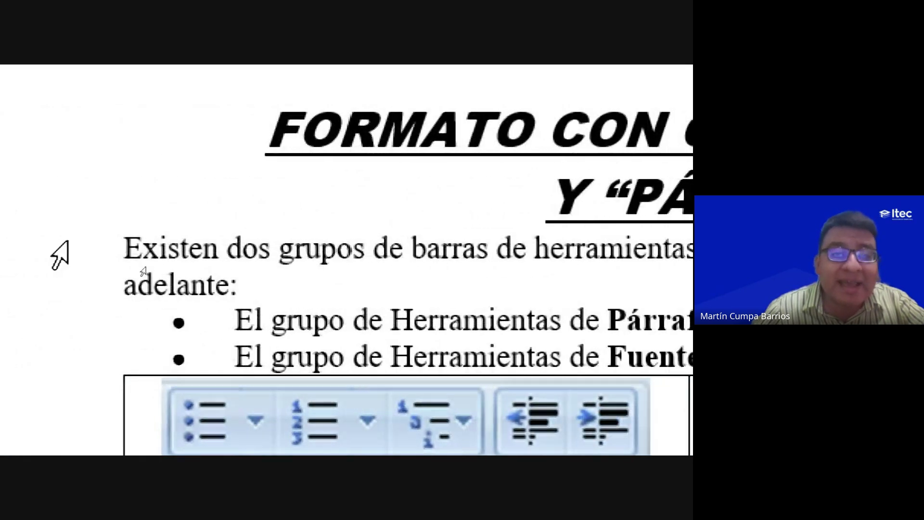
key(super+Escape)
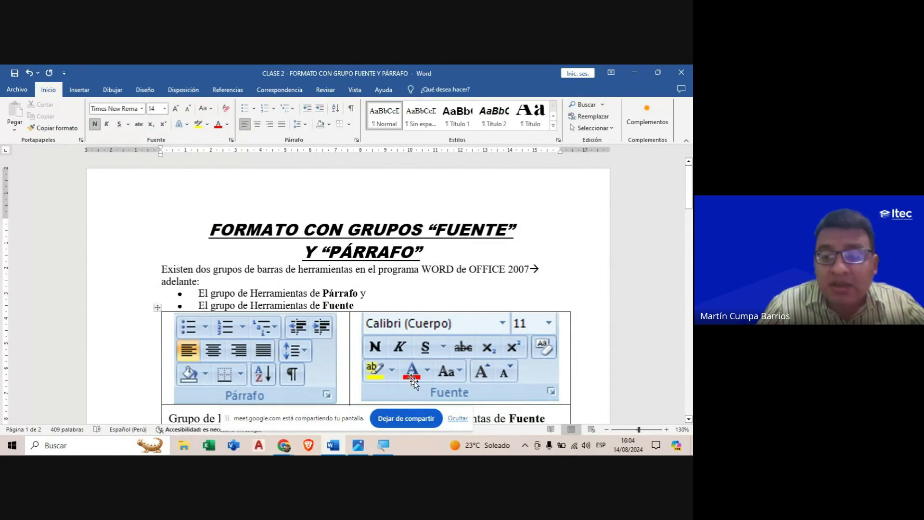
click(458, 419)
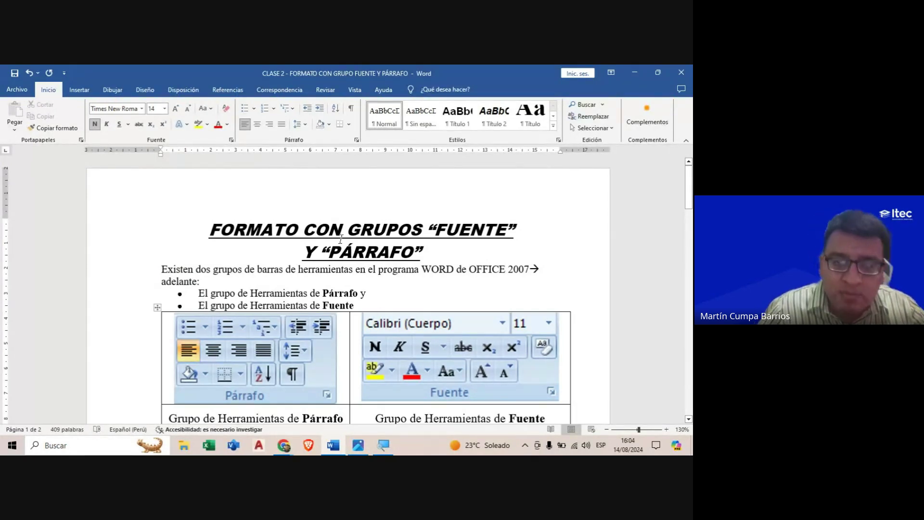
Step: Scroll through the Párrafo and Fuente tool tables and back up, then return to Meet
scroll(381, 308, down, 2)
scroll(368, 291, down, 4)
scroll(368, 291, down, 3)
scroll(368, 292, down, 3)
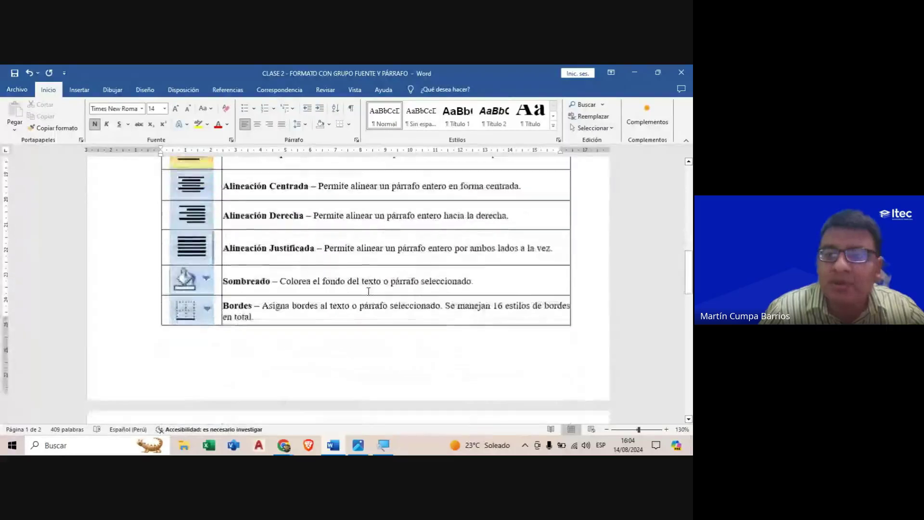
scroll(368, 292, down, 3)
scroll(368, 292, down, 2)
scroll(368, 291, down, 1)
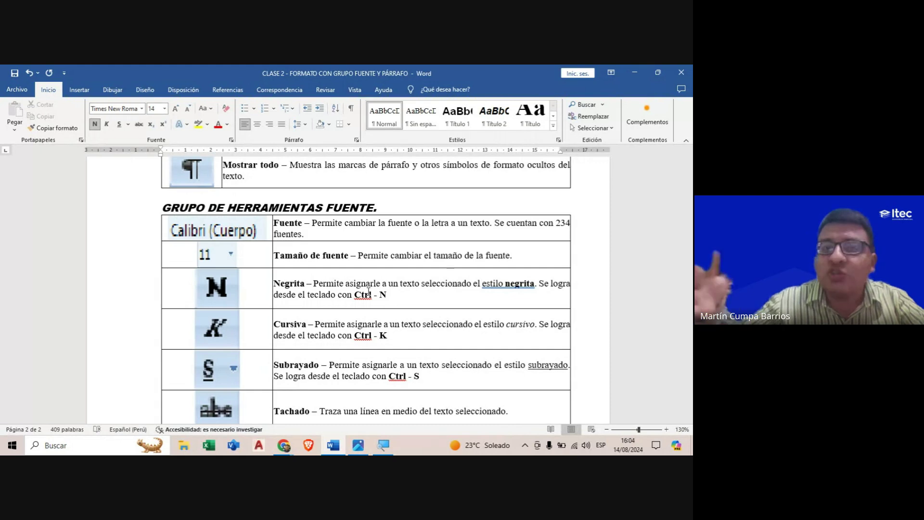
scroll(368, 291, down, 1)
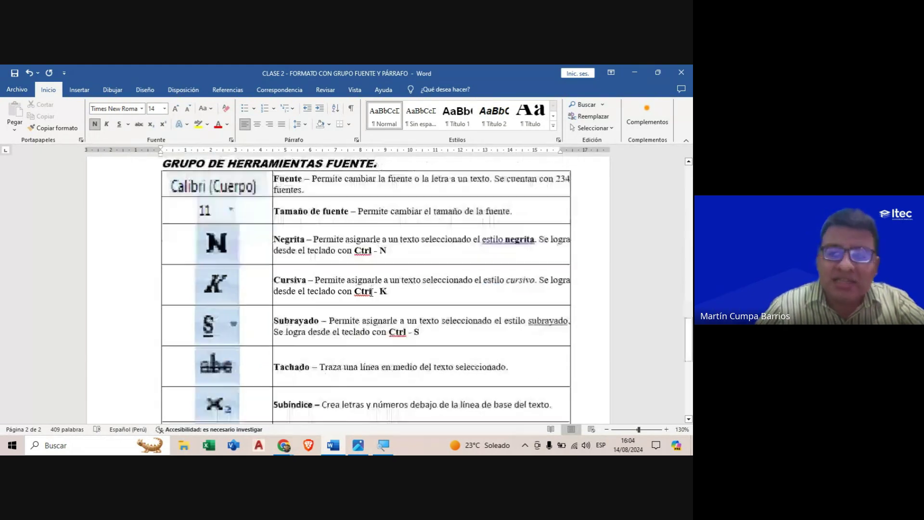
scroll(369, 292, down, 3)
scroll(370, 293, down, 2)
scroll(371, 294, down, 2)
scroll(371, 294, up, 1)
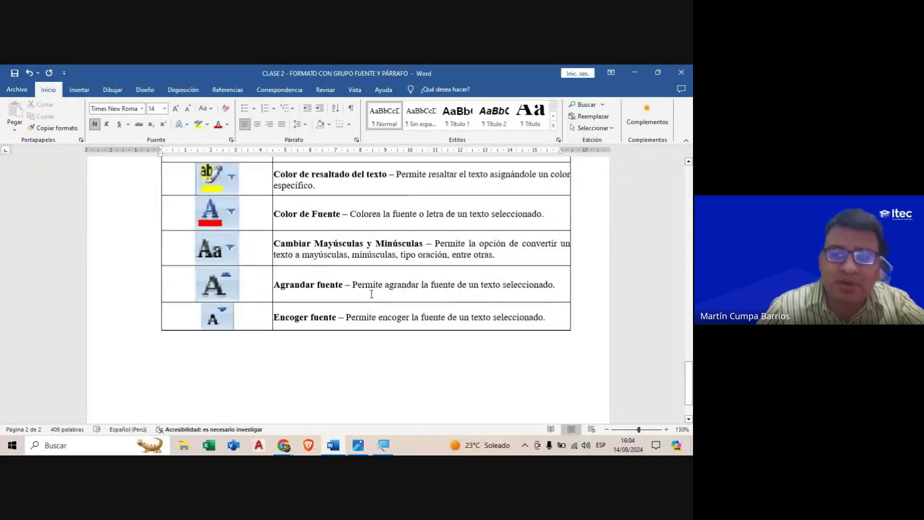
scroll(372, 294, up, 8)
scroll(372, 294, up, 5)
scroll(371, 294, up, 6)
scroll(372, 294, up, 3)
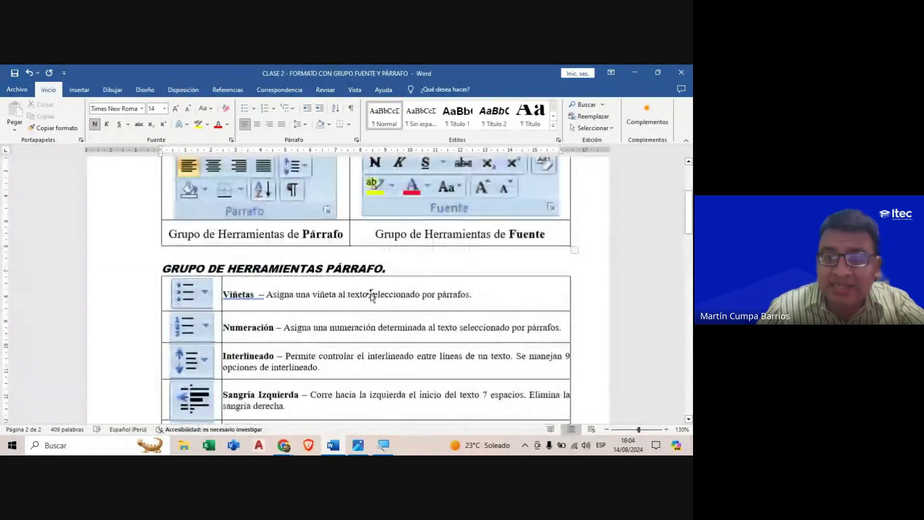
scroll(337, 361, up, 3)
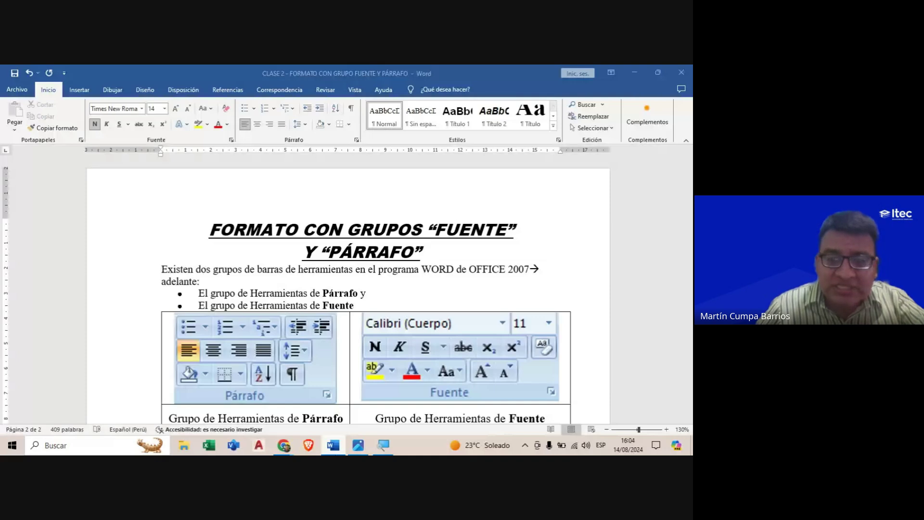
click(333, 445)
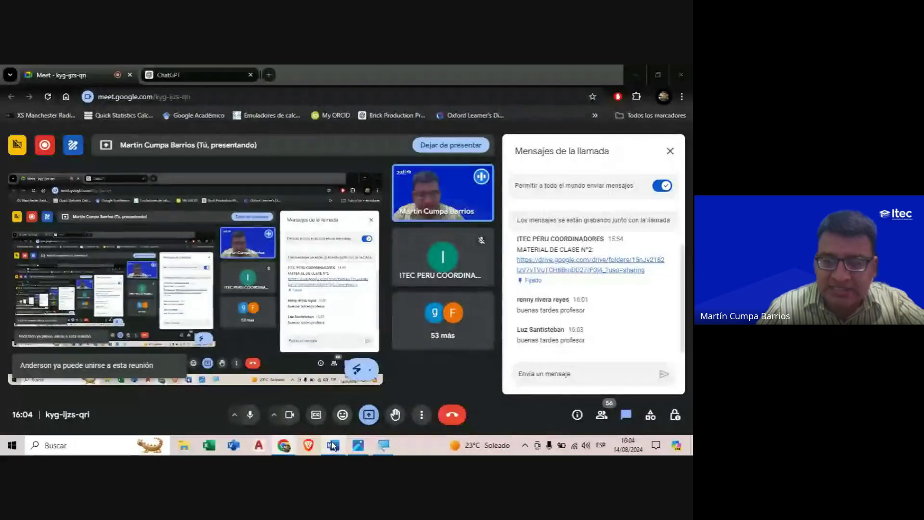
Step: Cycle between the keyboard picture, Word and Meet, then dismiss the raised-hand notification
click(365, 447)
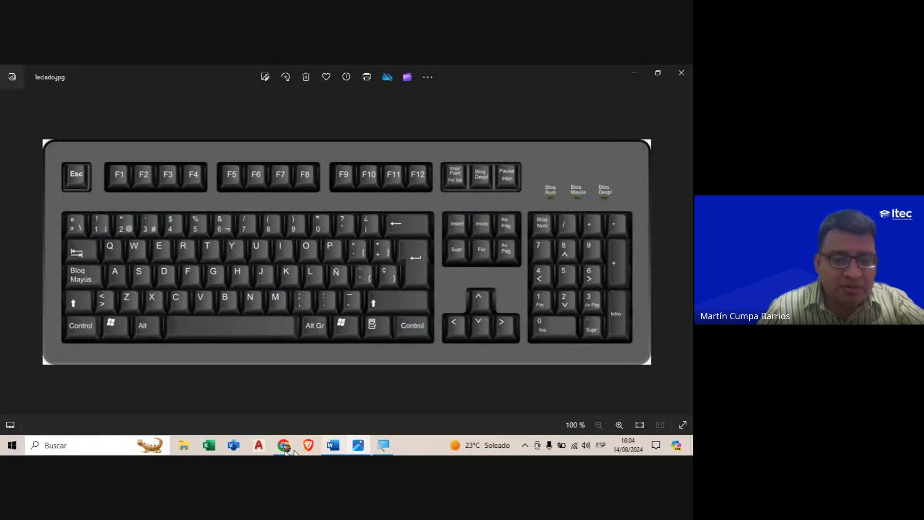
click(339, 444)
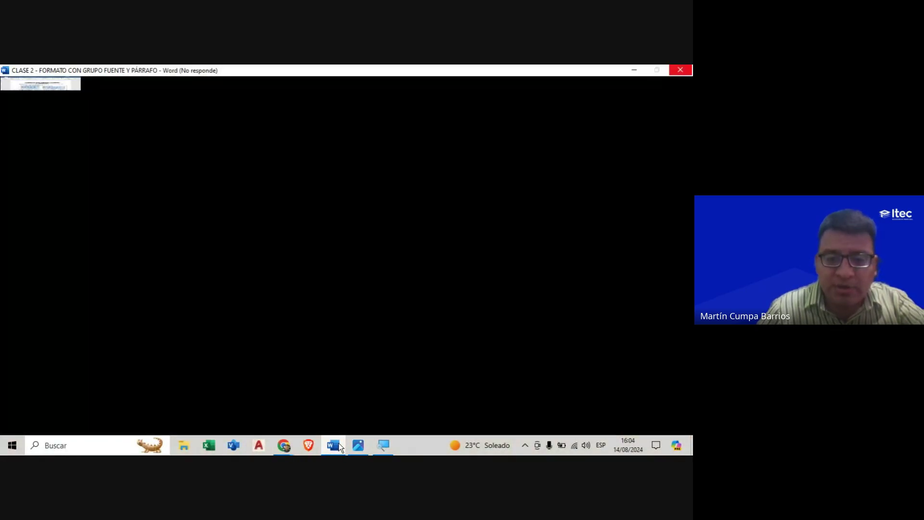
click(351, 446)
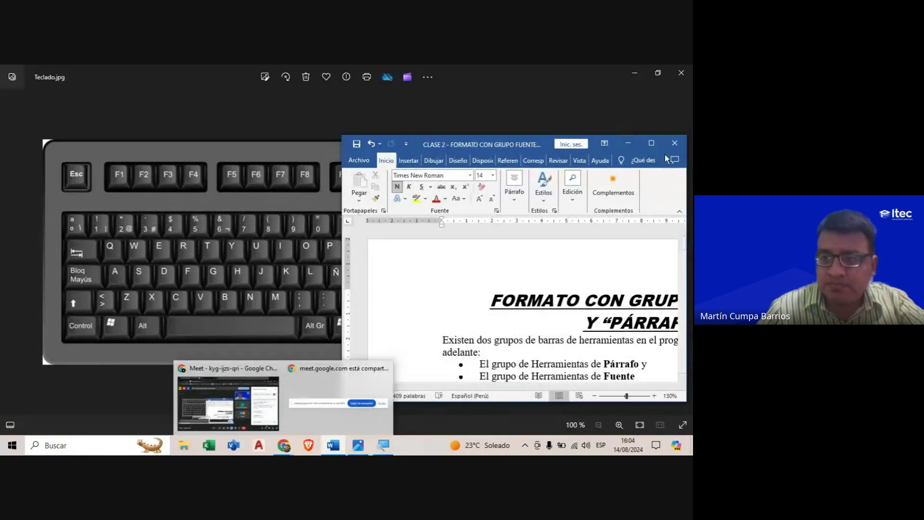
mouse_move(285, 445)
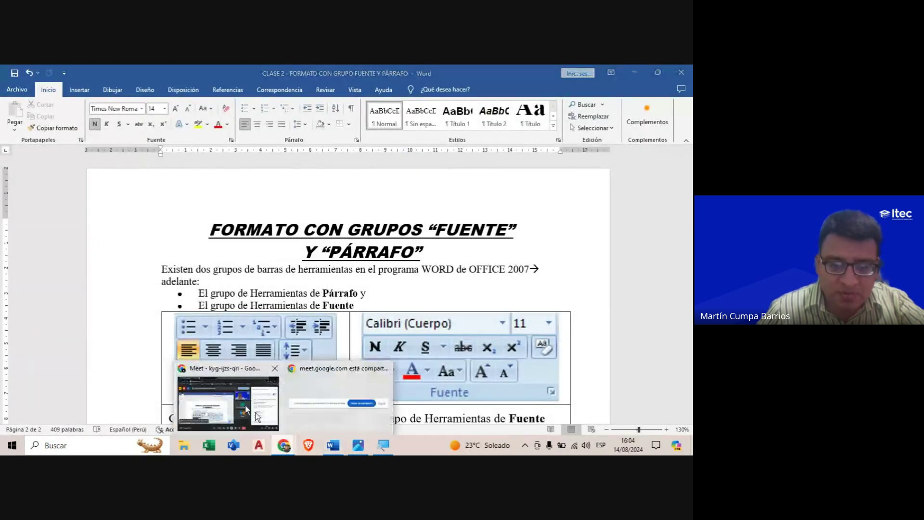
click(227, 400)
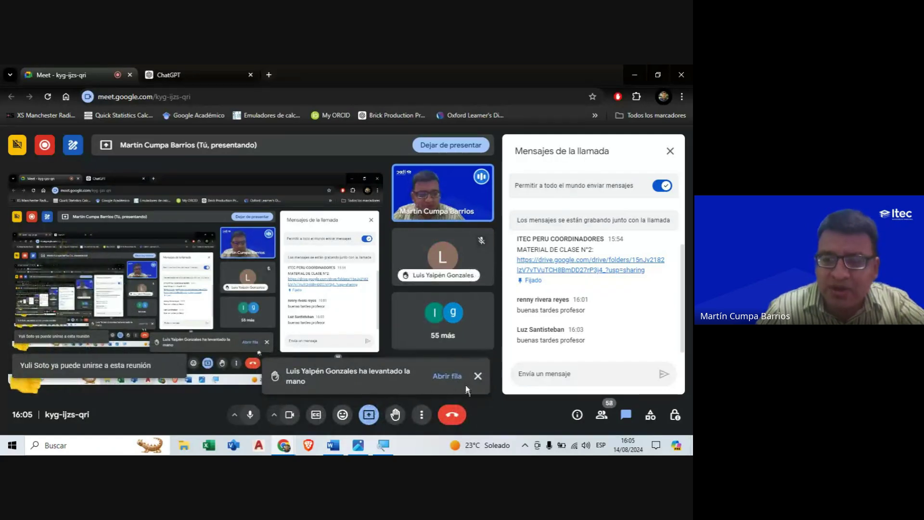
click(478, 376)
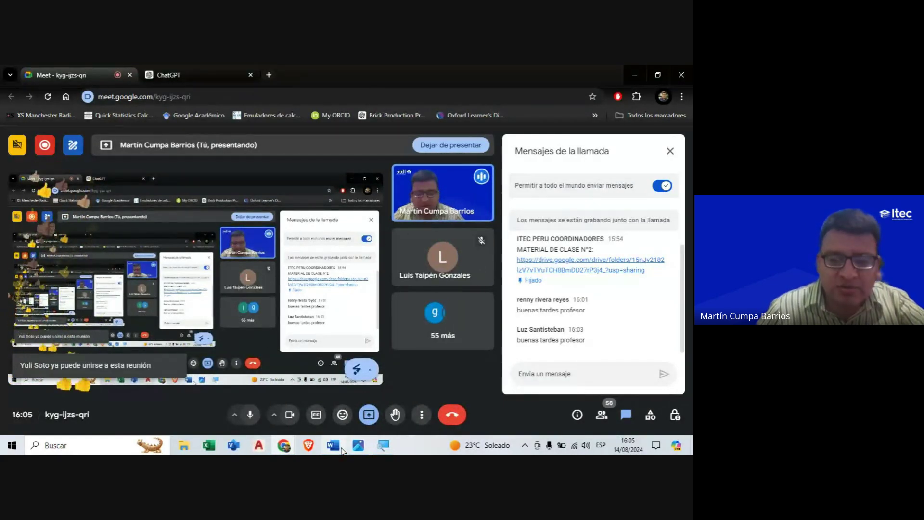
Step: Close the Word formatting document without saving changes
key(alt+Tab)
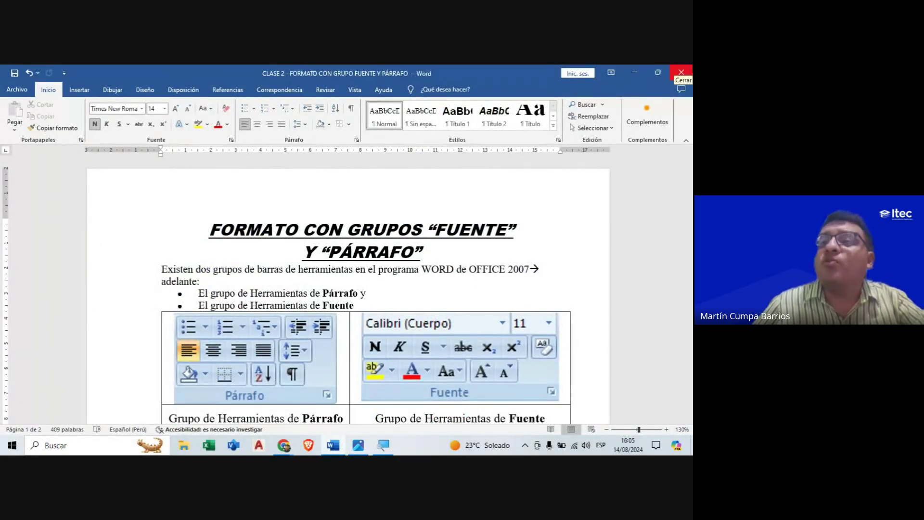
click(681, 72)
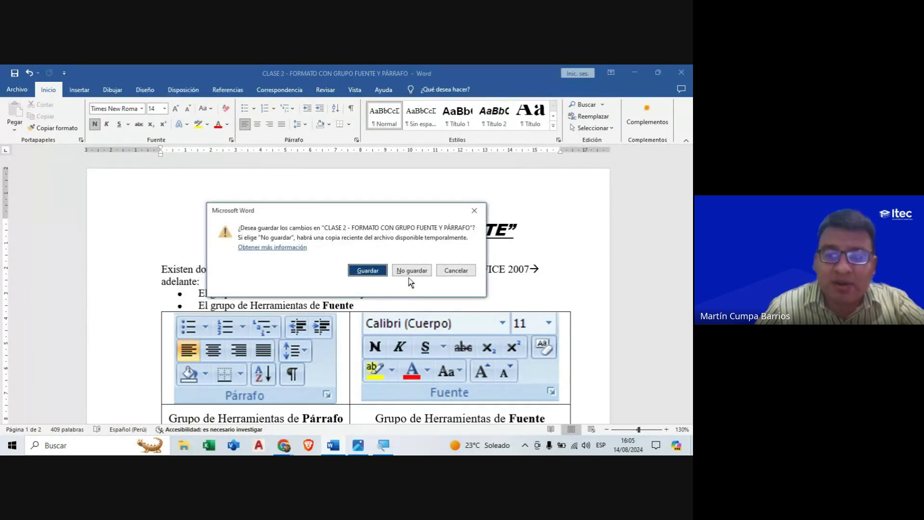
click(402, 273)
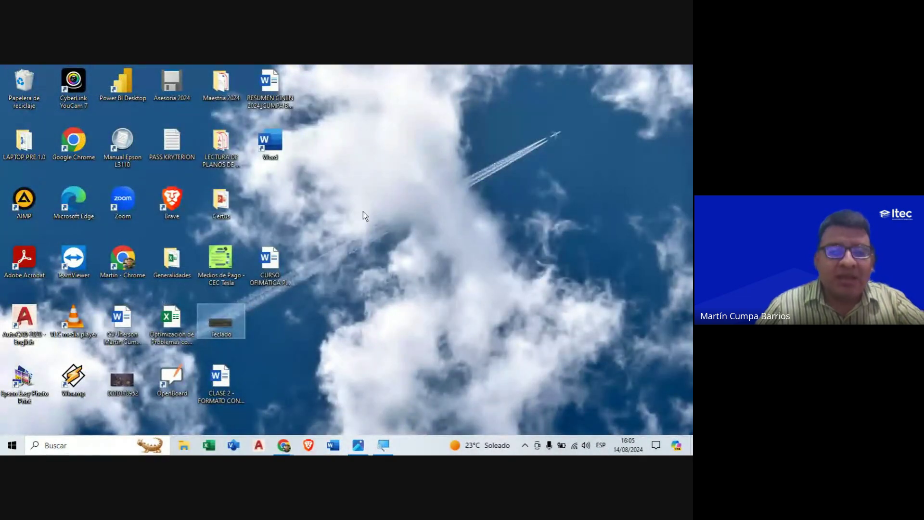
Step: Clear the desktop icon selection and refresh the desktop with Actualizar
click(364, 213)
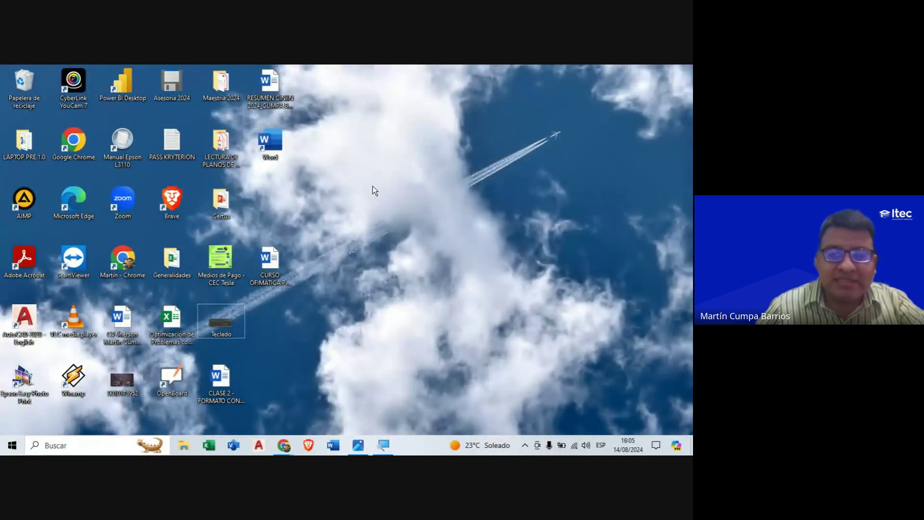
right_click(372, 186)
click(406, 216)
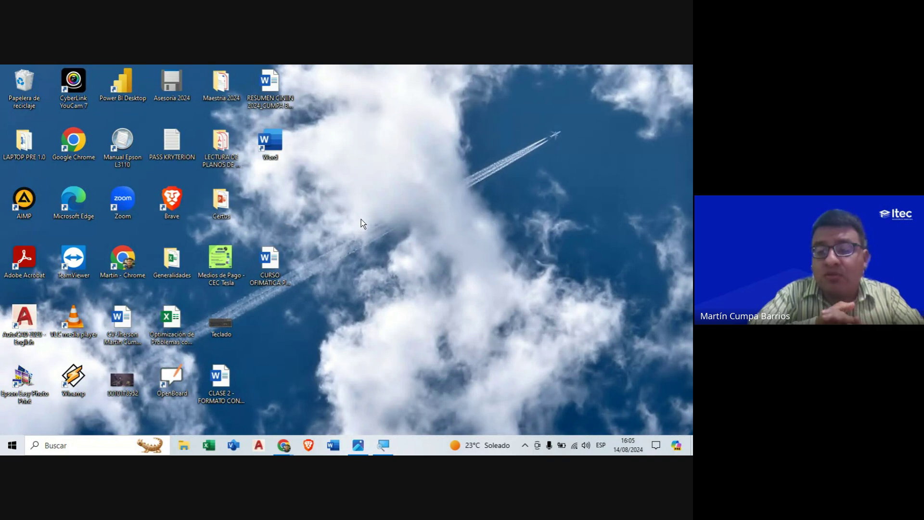
Step: Launch Word from the desktop icon, start a blank document, and bring up the Run dialog
double_click(278, 146)
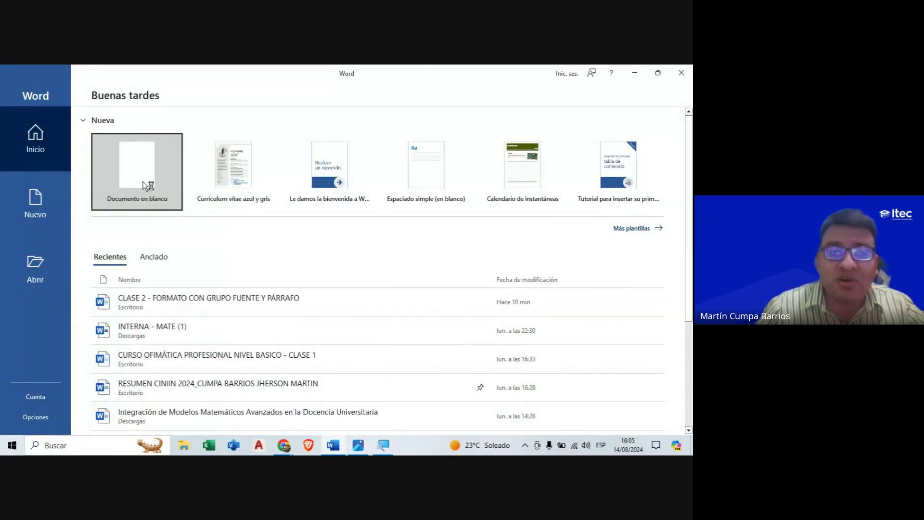
click(143, 181)
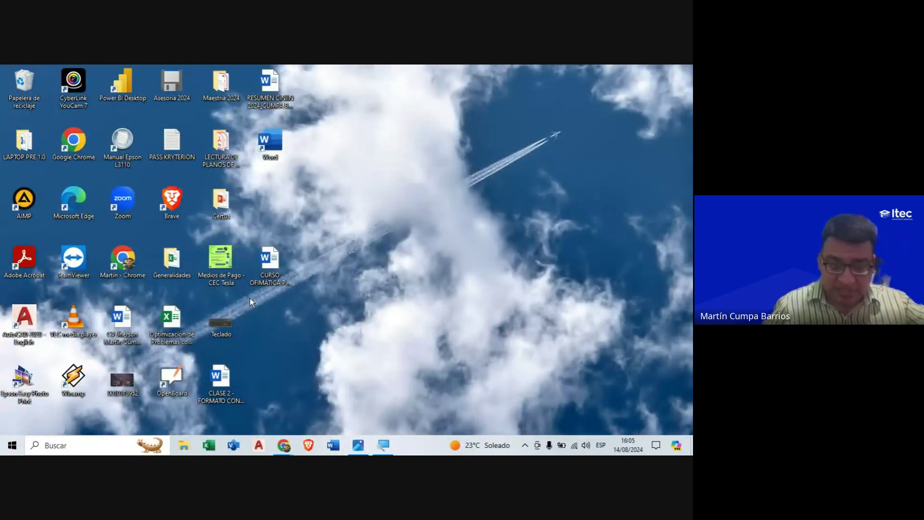
key(super+r)
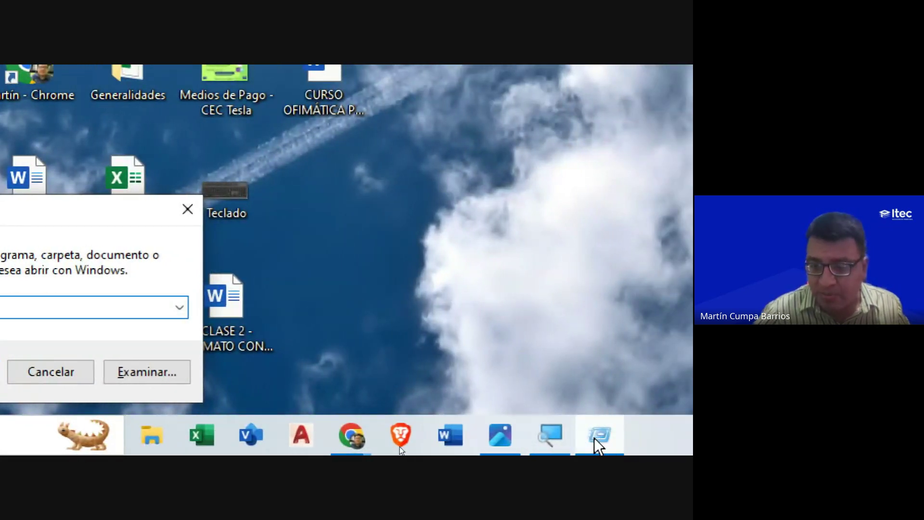
Step: Enter winword in the Run dialog's Abrir box and run it to start Word
click(500, 435)
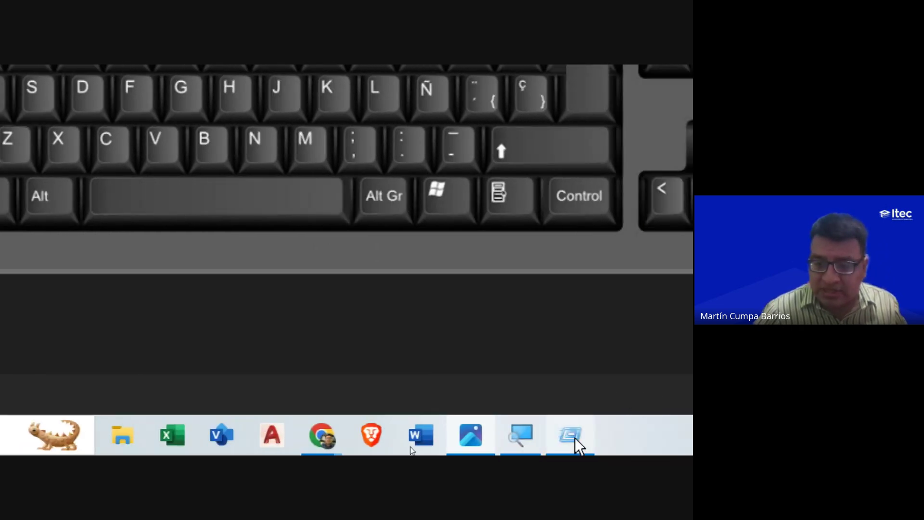
click(570, 436)
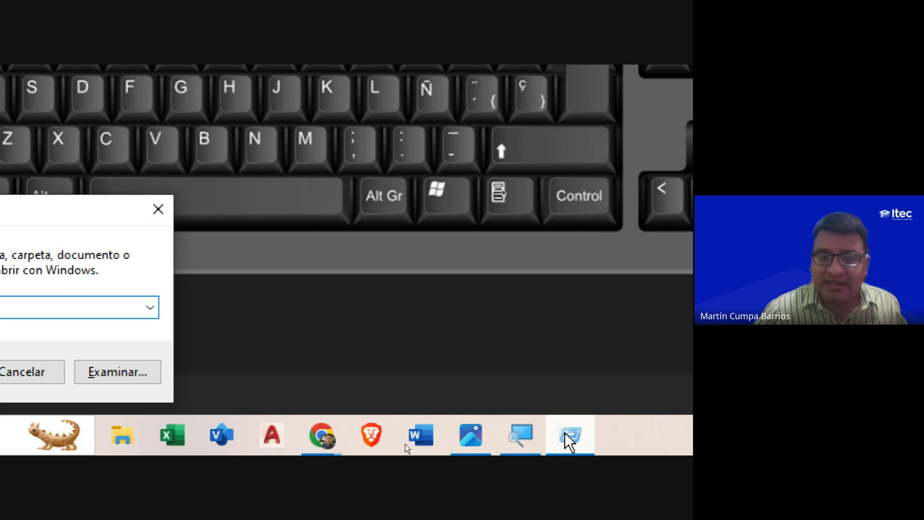
text(winword)
click(175, 307)
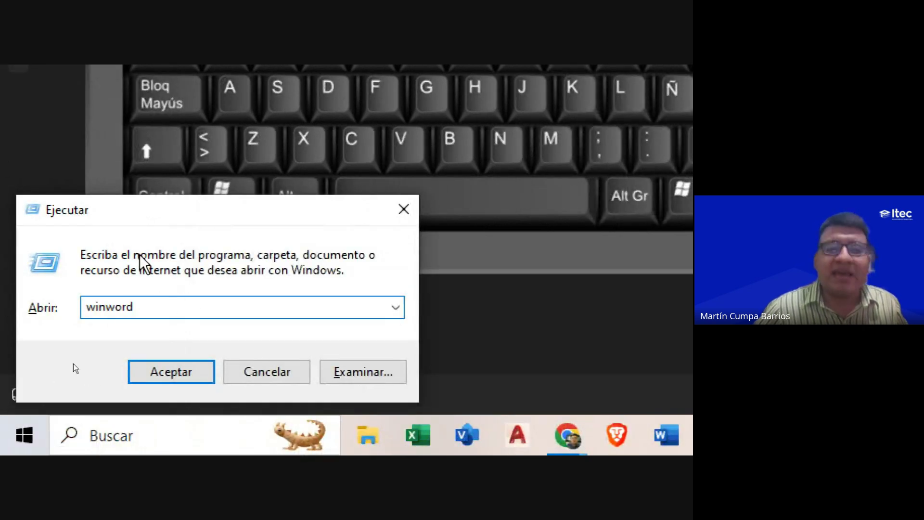
double_click(143, 310)
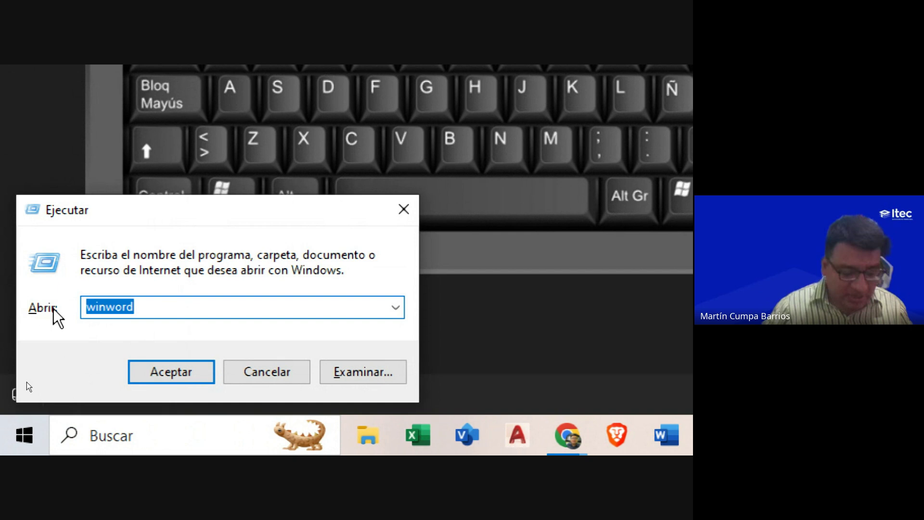
text(WIN)
key(BackSpace)
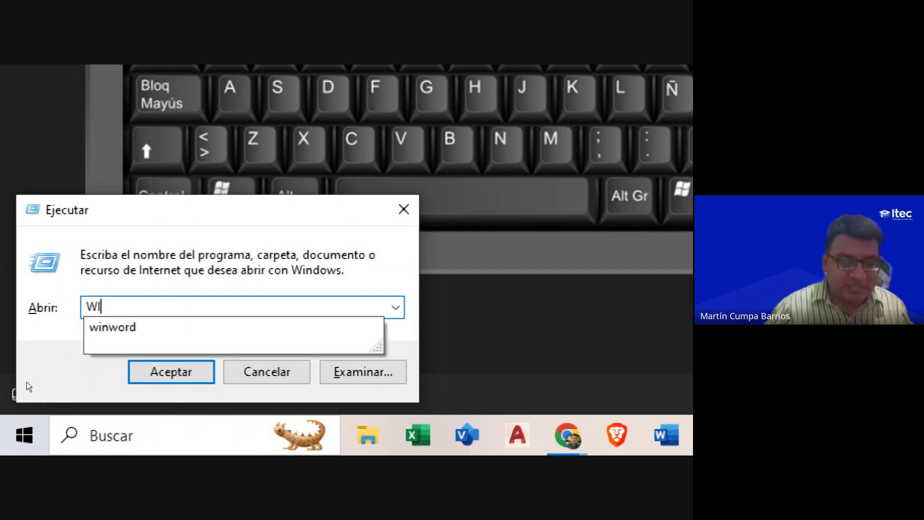
key(BackSpace)
key(BackSpace)
text(winword)
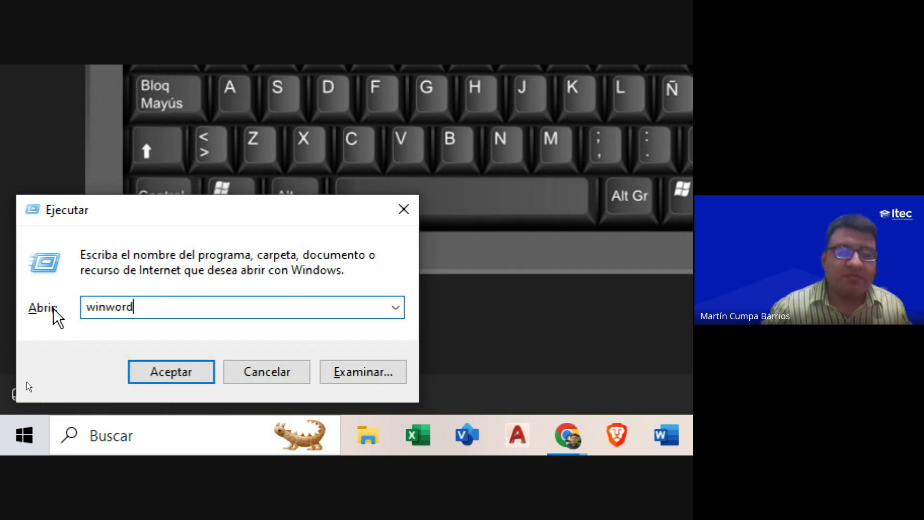
key(Return)
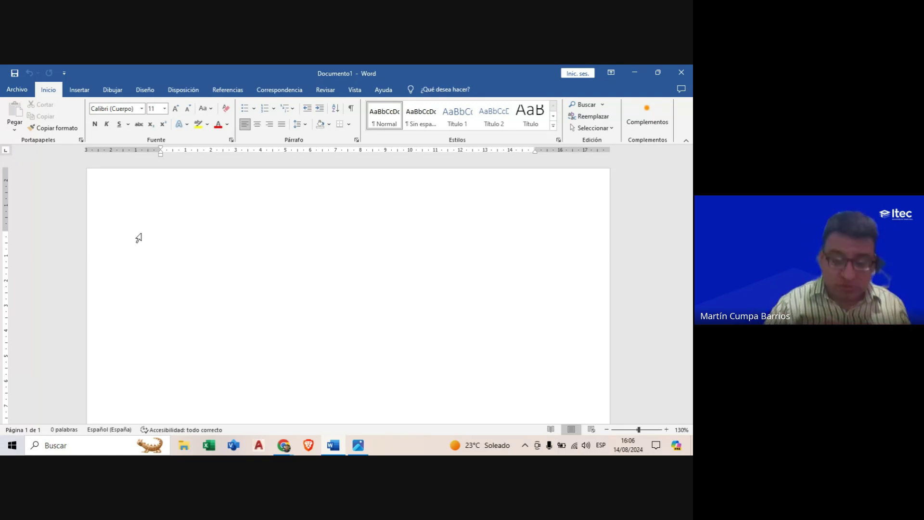
Step: Type =RAND(1) on Documento1's blank page, then bring up the Teclado.jpg keyboard picture
text(=)
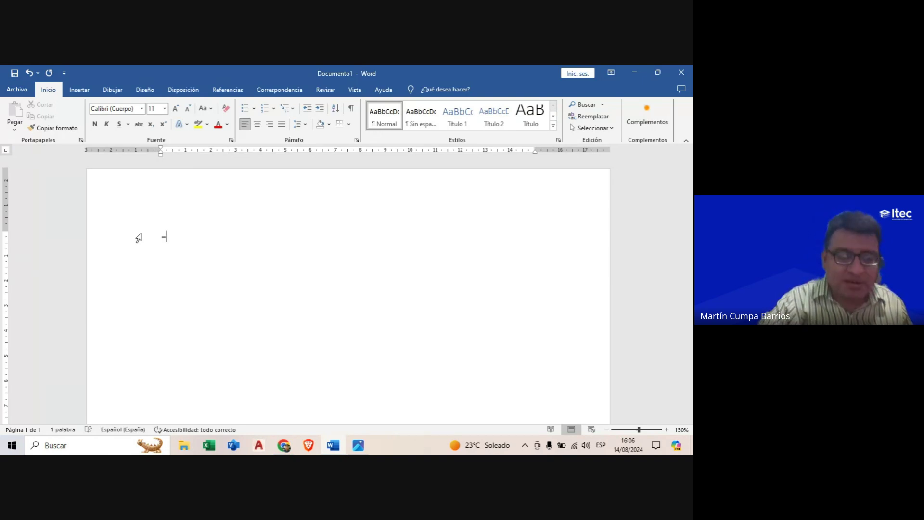
text(R)
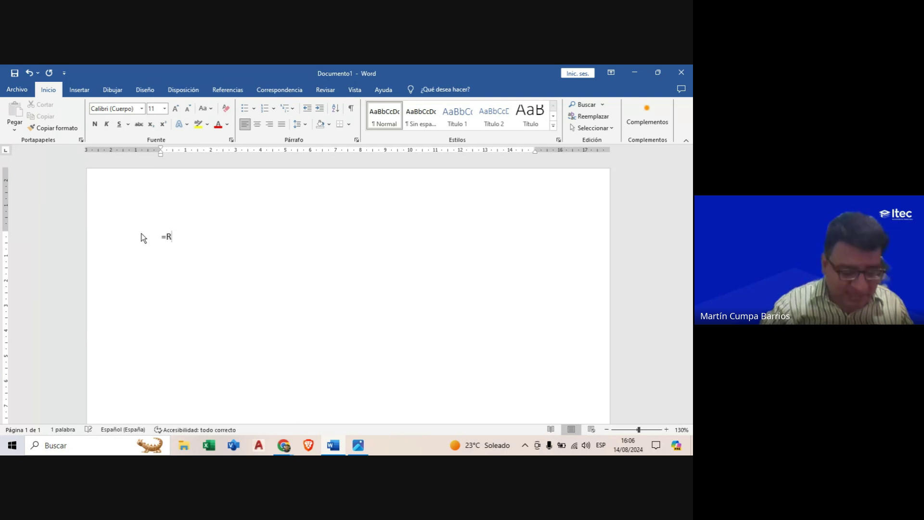
text(AND)
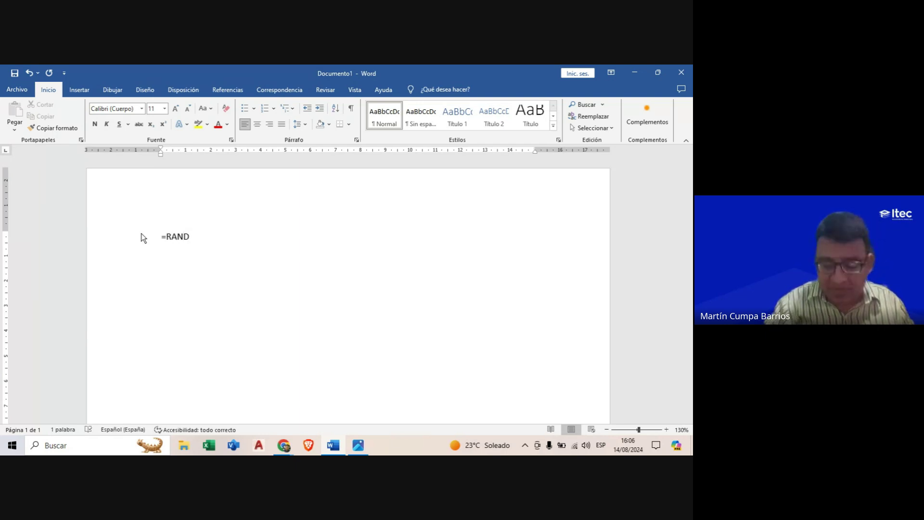
text(())
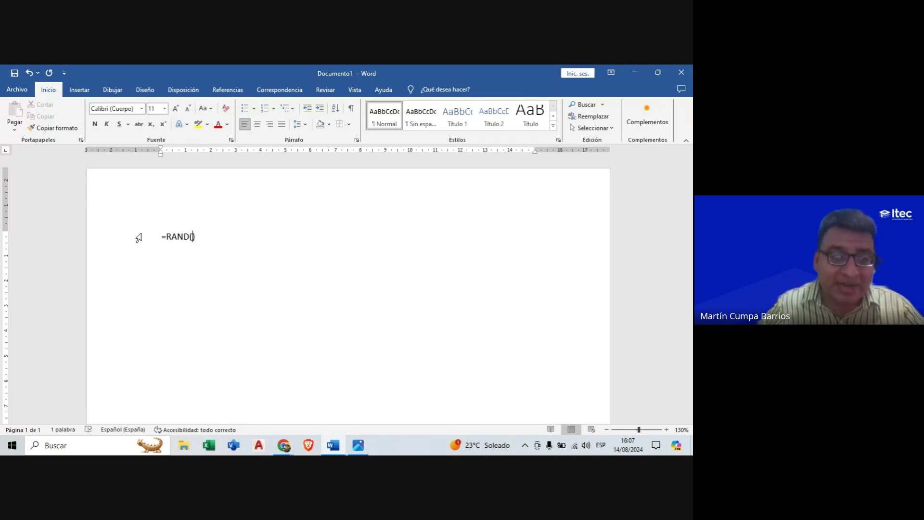
key(Left)
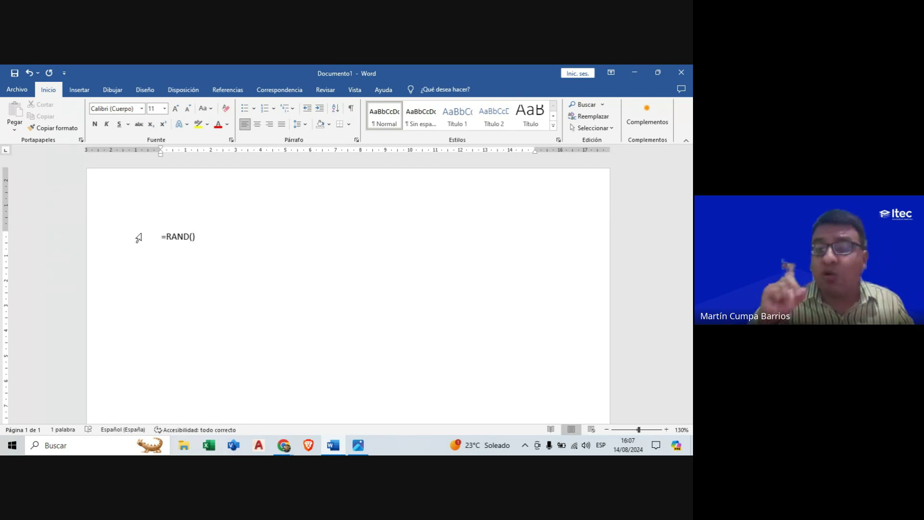
text(1)
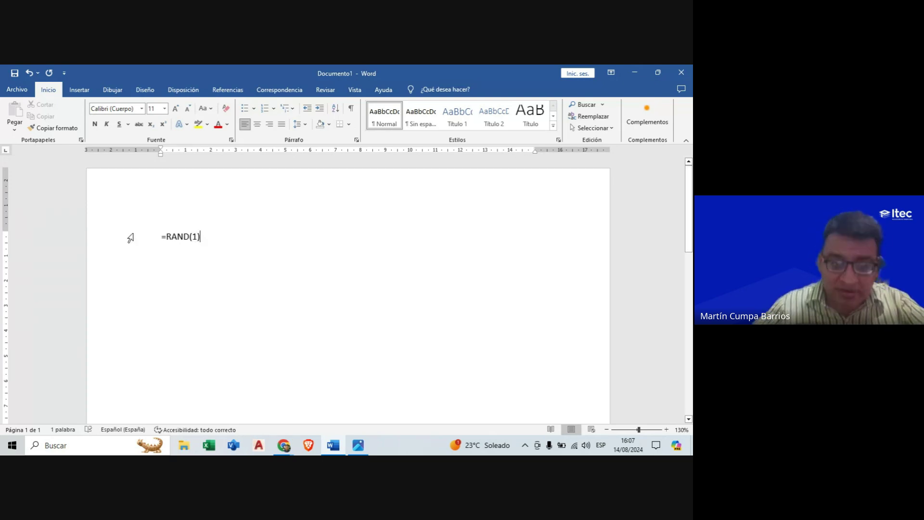
click(360, 445)
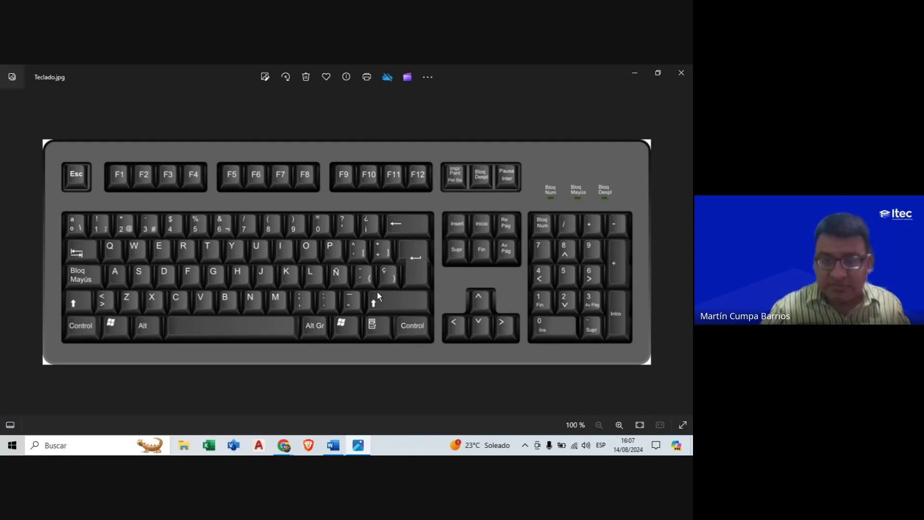
Step: Magnify the Teclado.jpg keyboard picture, zoom back out, and return to Documento1
key(super+plus)
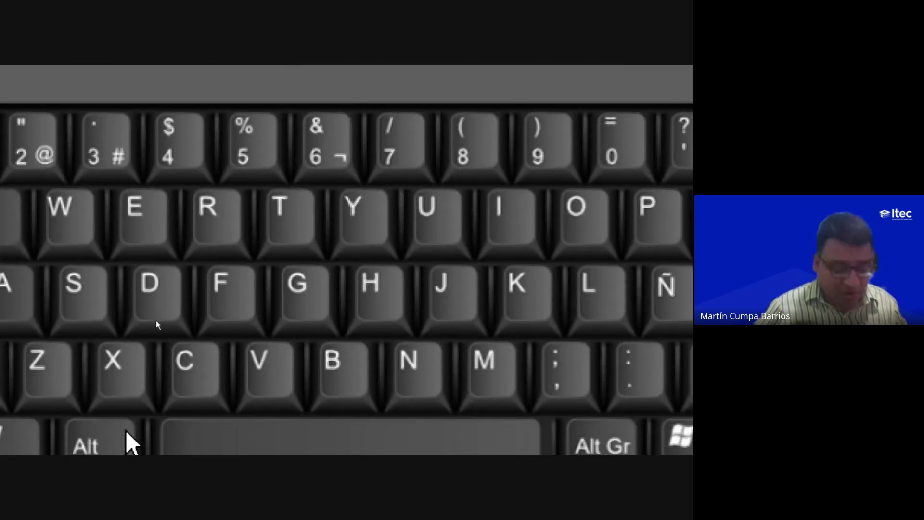
key(super+Escape)
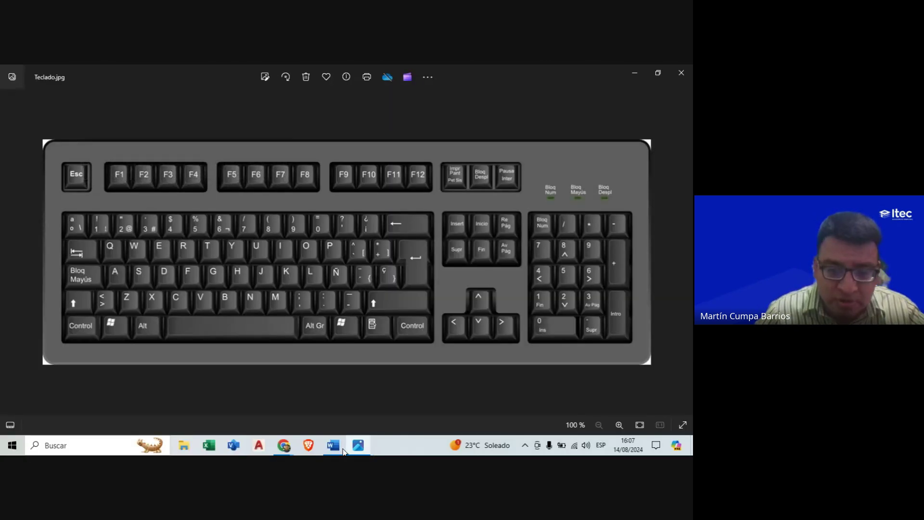
key(alt+Tab)
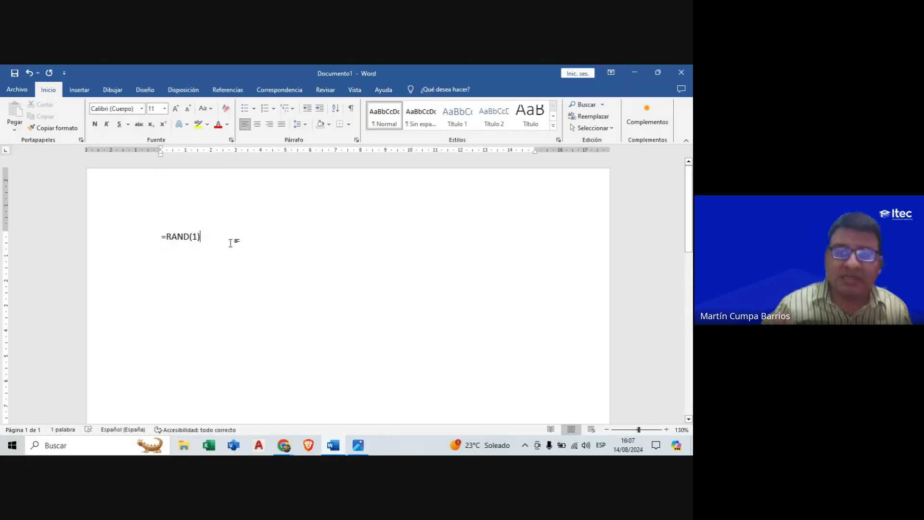
Step: Expand =RAND(1) into the 49-word online-video paragraph, select it, and turn on Magnifier
key(Return)
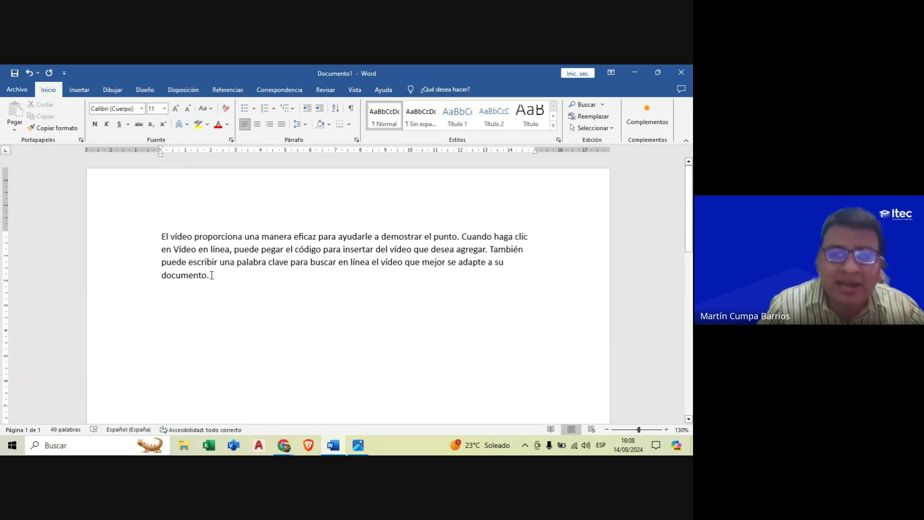
drag(214, 278, 160, 237)
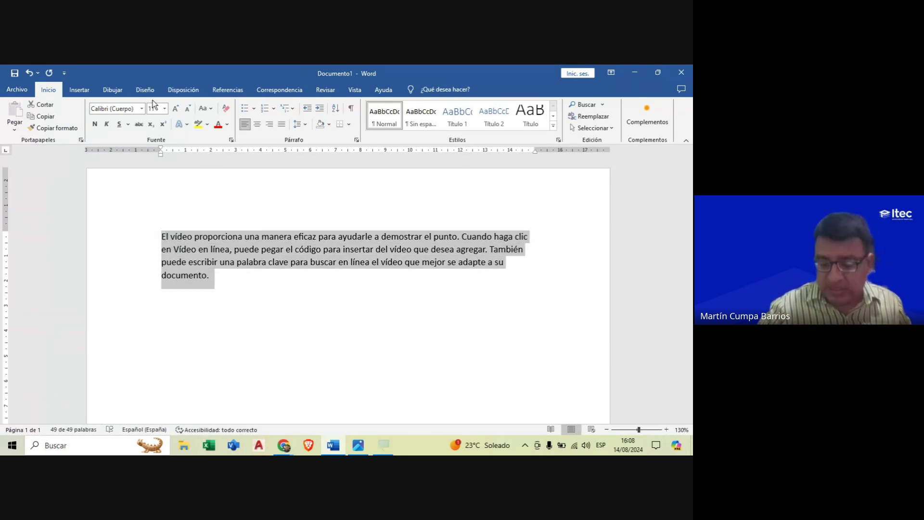
key(super+plus)
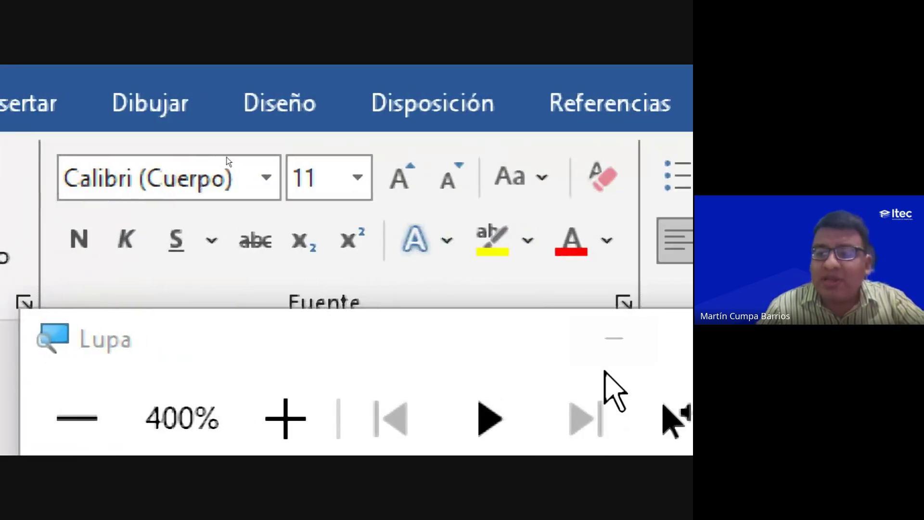
click(571, 356)
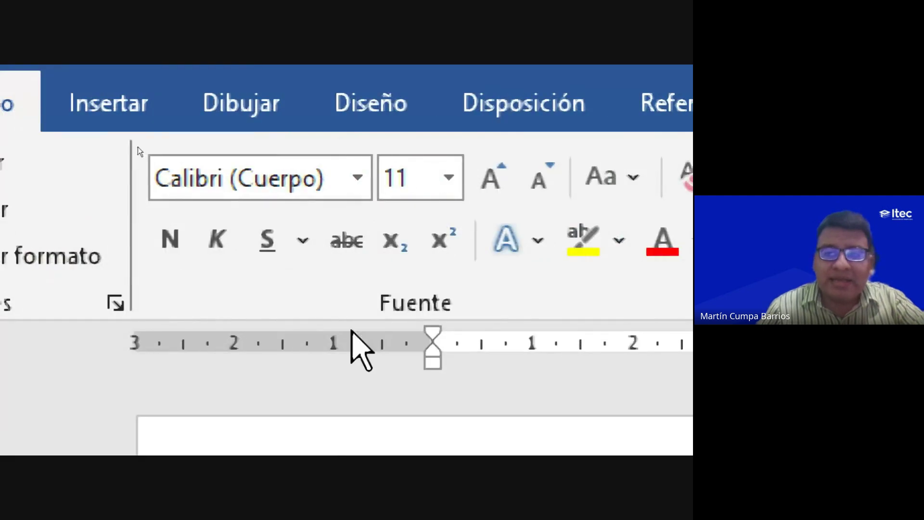
click(359, 182)
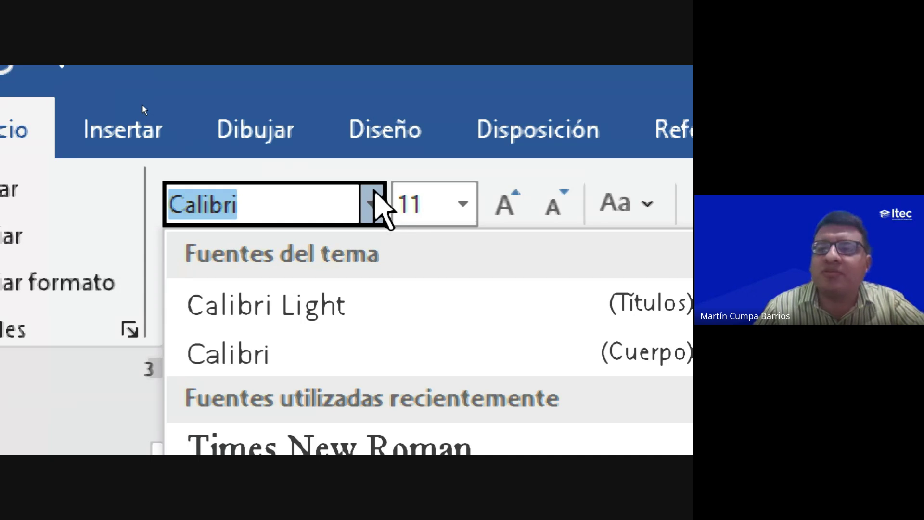
click(373, 192)
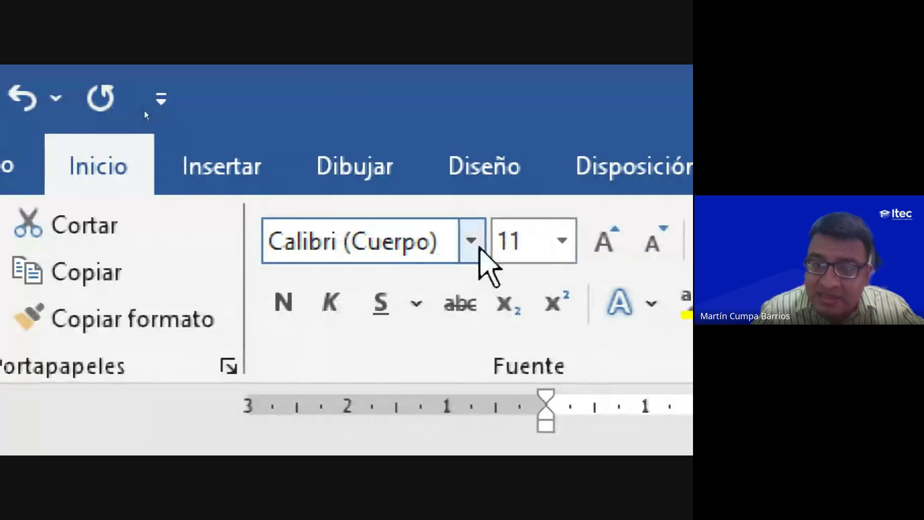
click(470, 243)
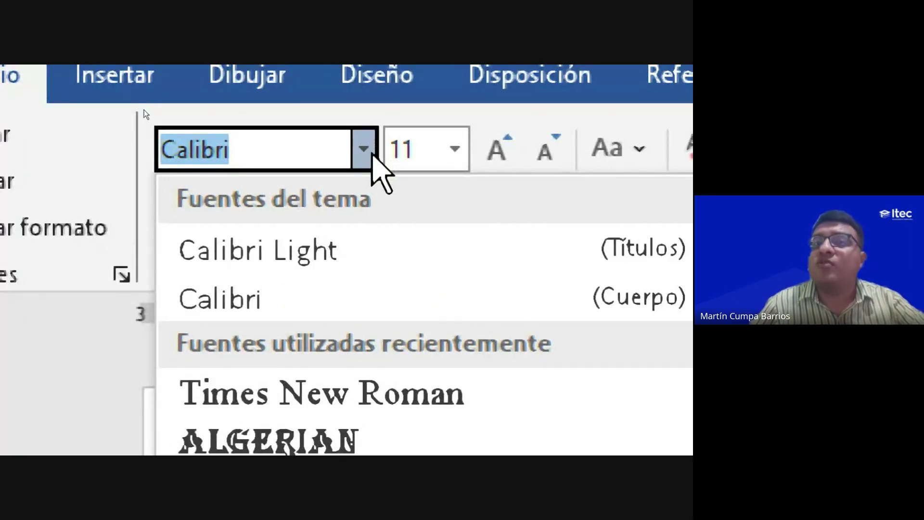
click(373, 145)
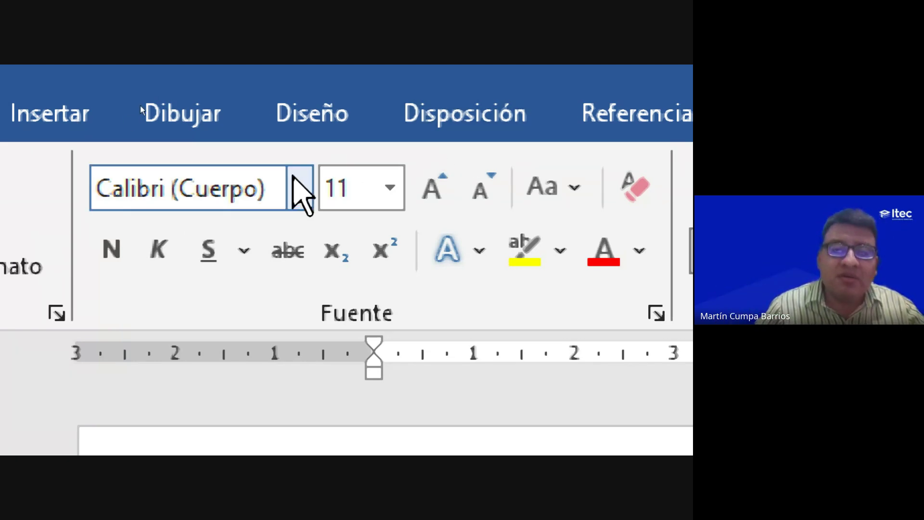
click(301, 183)
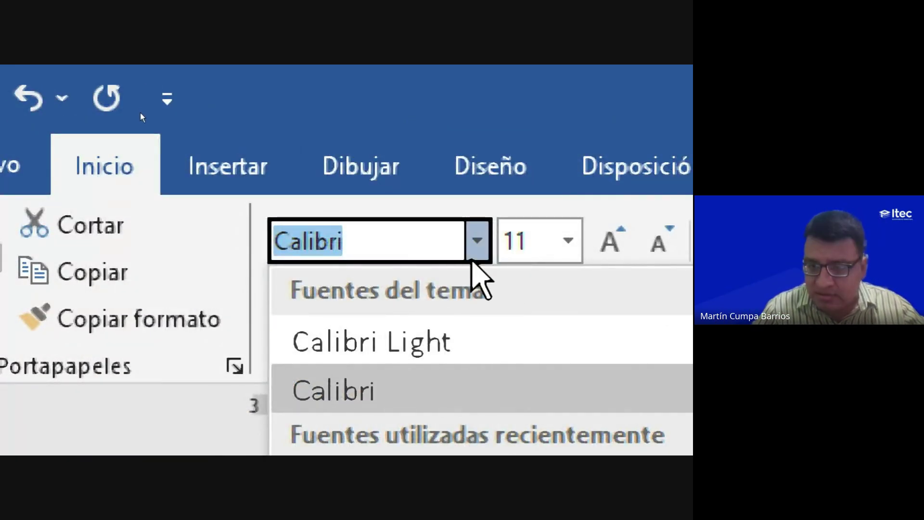
click(476, 244)
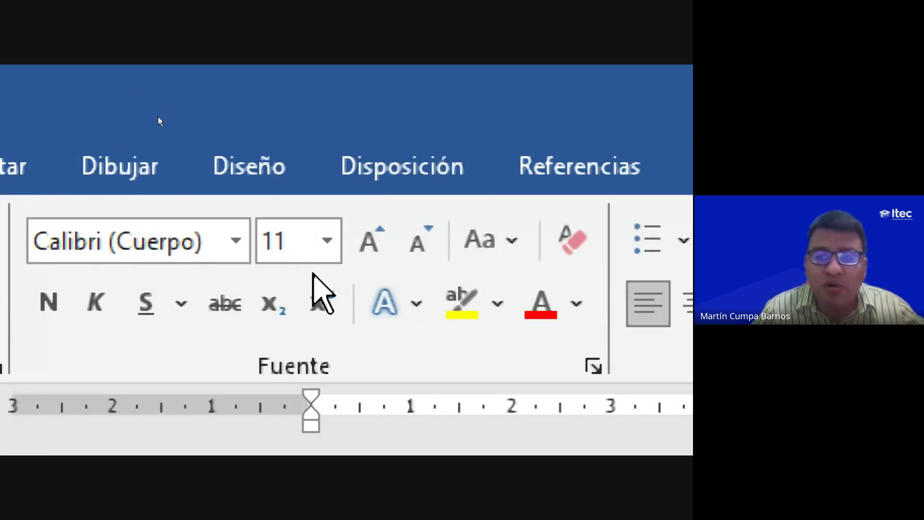
Step: Open the Font size list in the Fuente group for the Calibri 11 paragraph
click(335, 241)
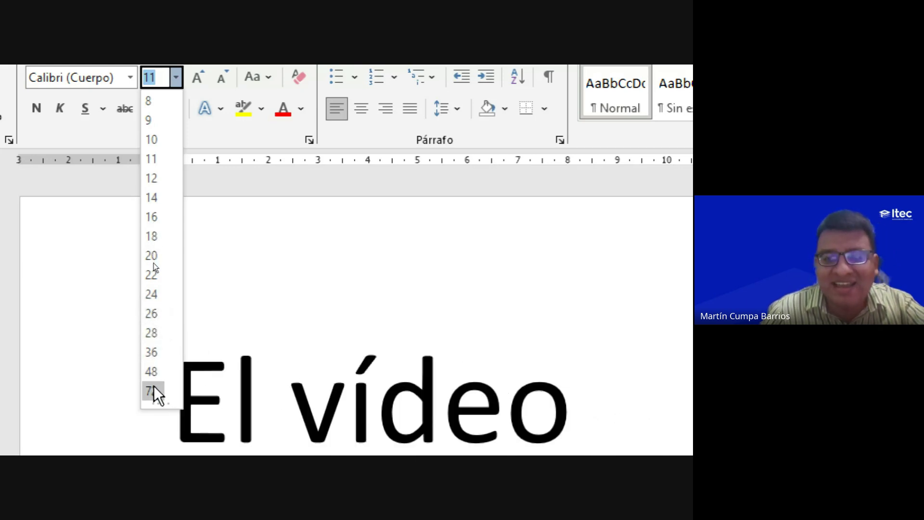
Step: Apply font size 12 to the sample paragraph
click(149, 182)
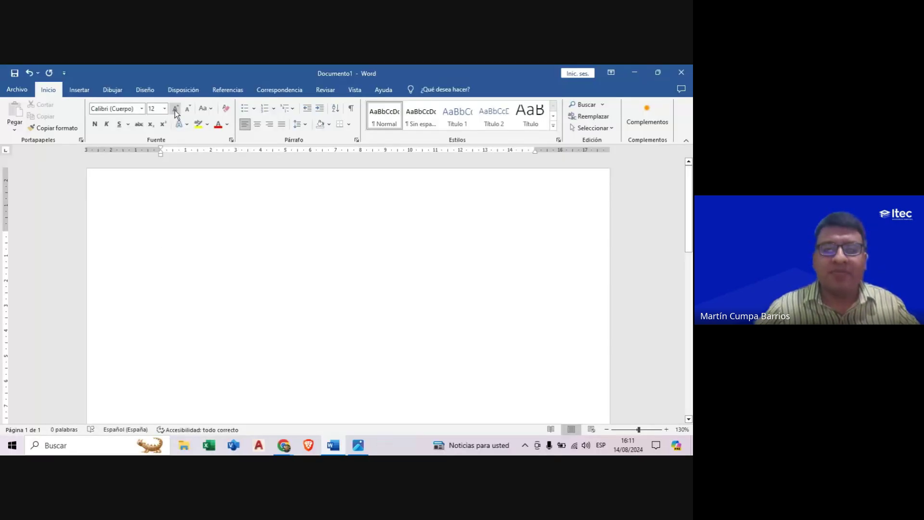
Step: Restore the deleted paragraph, undo a stray superscript, and enlarge the text through 14 and 16 to 18
key(ctrl+z)
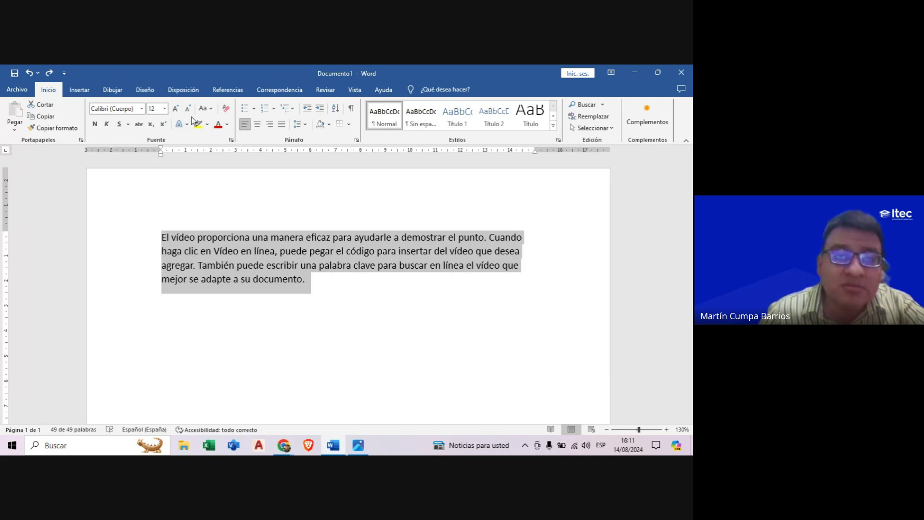
key(ctrl+shift+plus)
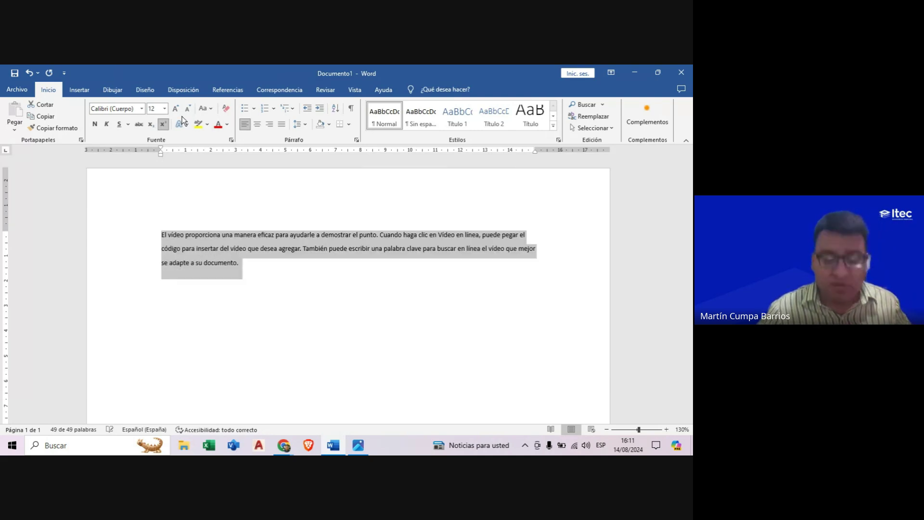
key(ctrl+z)
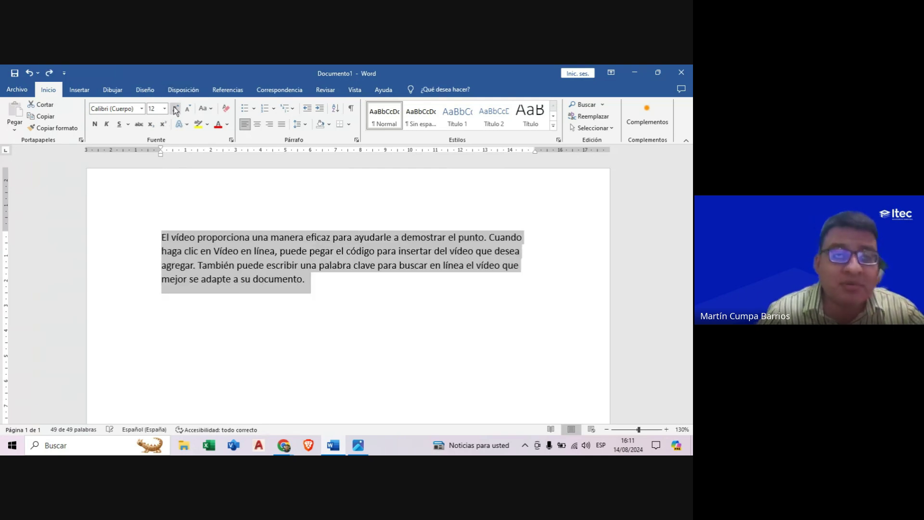
click(176, 109)
click(176, 109)
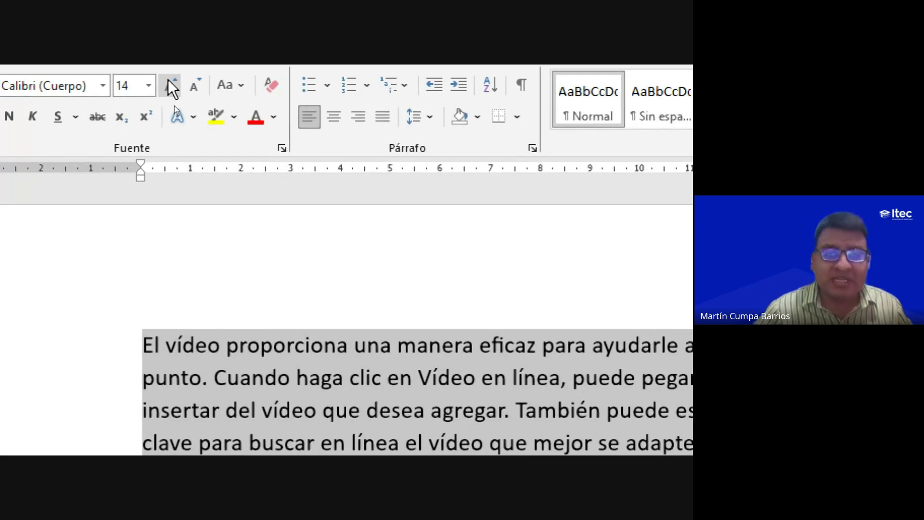
click(170, 82)
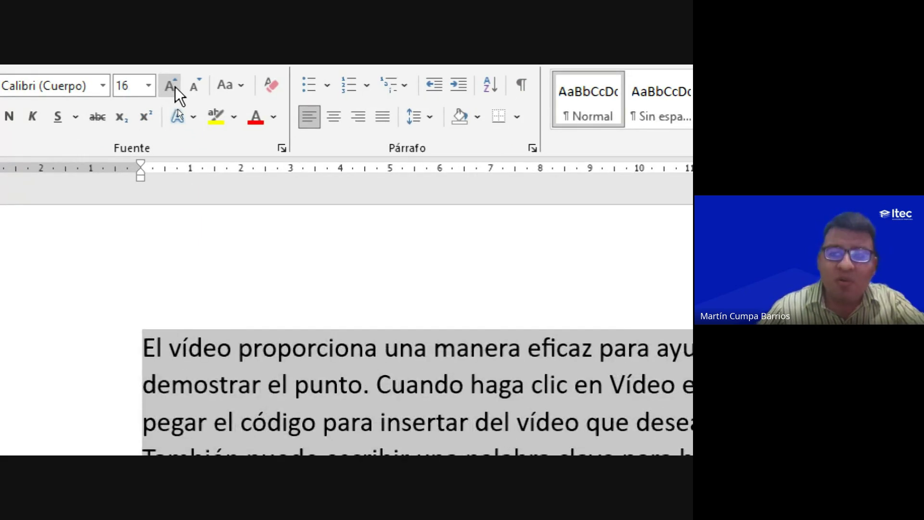
click(175, 85)
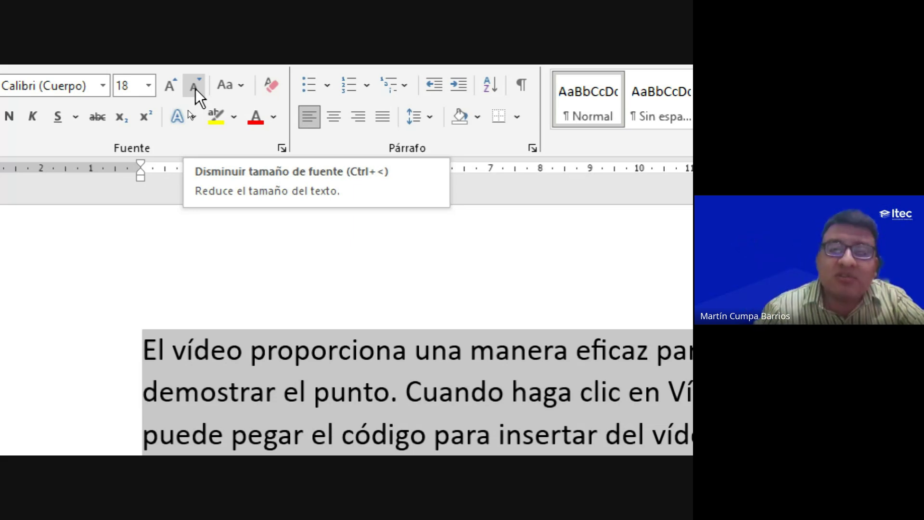
Step: Shrink the paragraph text step by step from 18 down to size 4
click(195, 88)
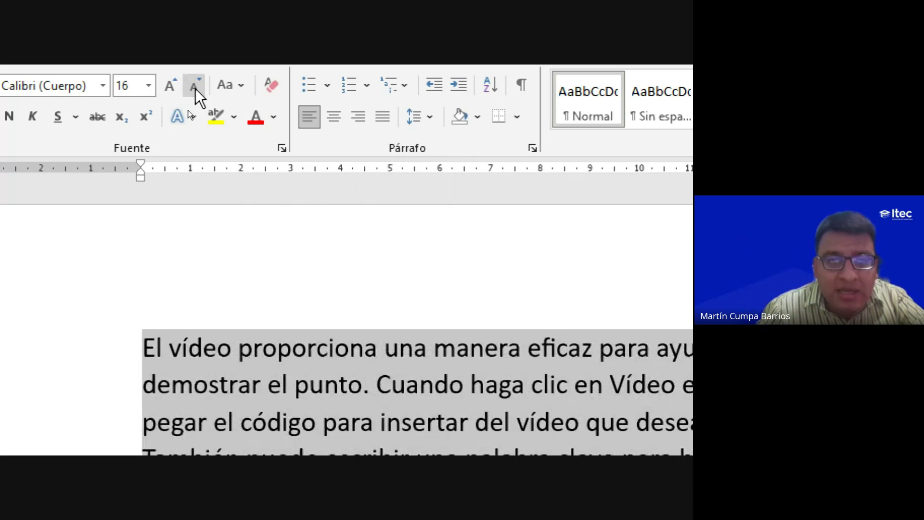
click(195, 88)
click(195, 89)
click(195, 88)
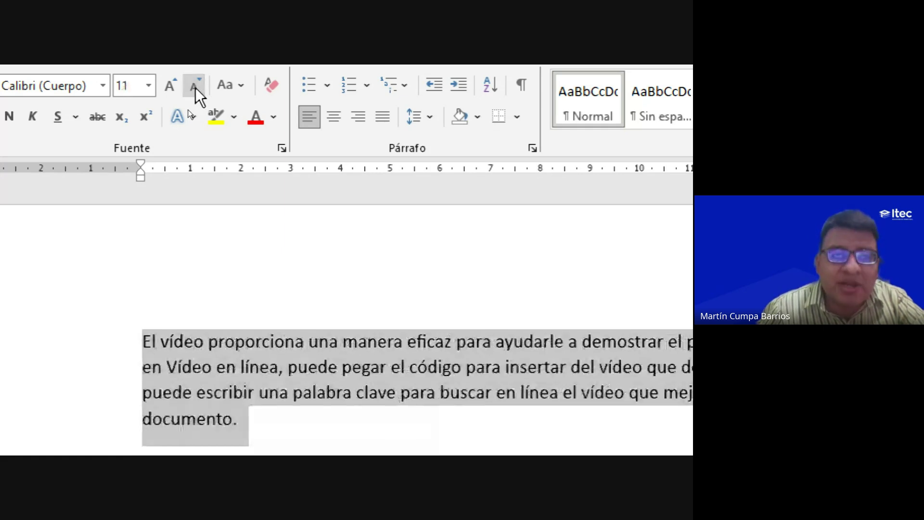
click(195, 88)
click(195, 88)
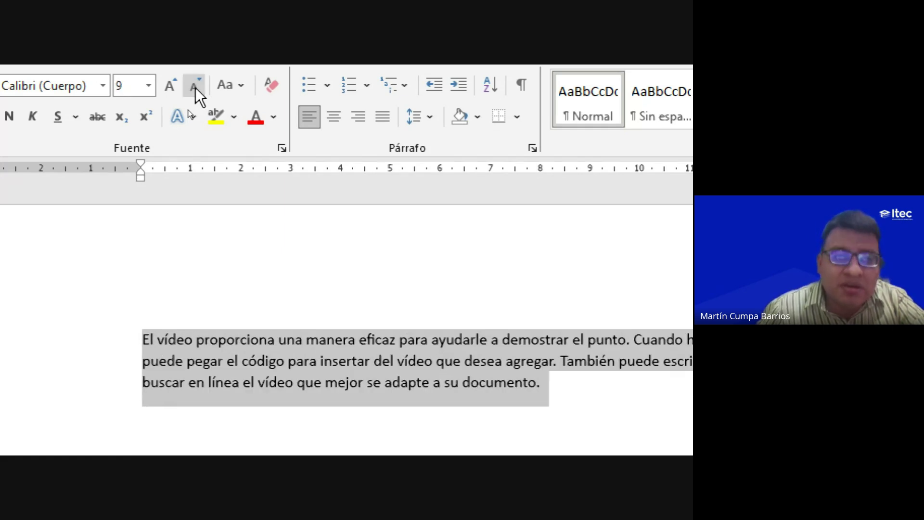
click(195, 88)
click(195, 88)
click(195, 87)
click(196, 88)
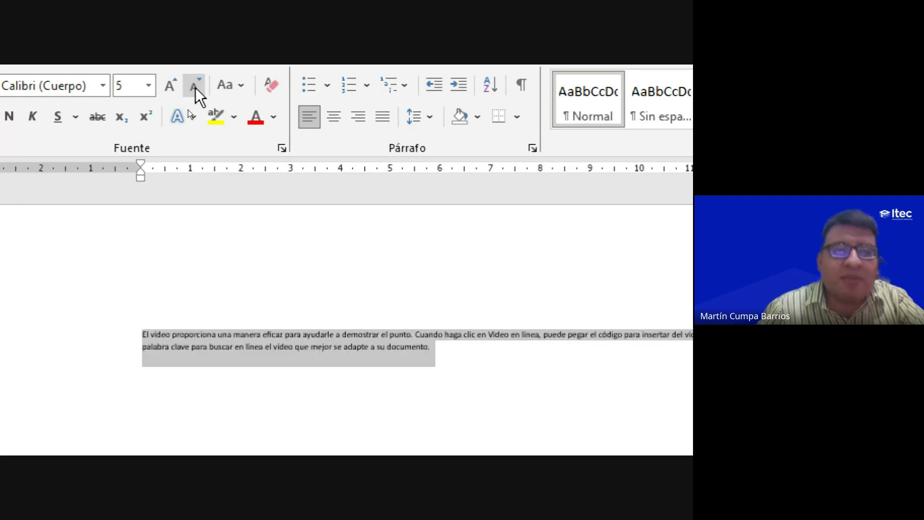
click(195, 88)
Step: Grow the paragraph text back up to size 11
click(169, 85)
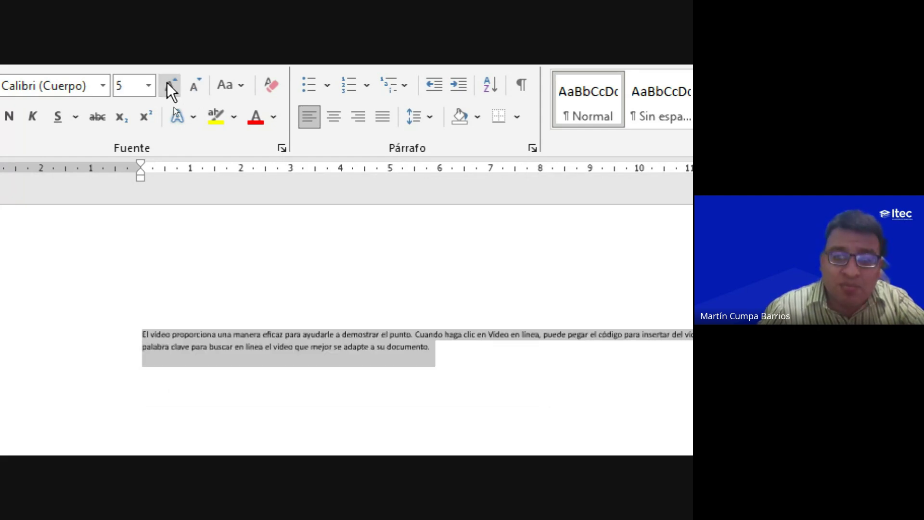
click(169, 84)
click(168, 84)
click(168, 85)
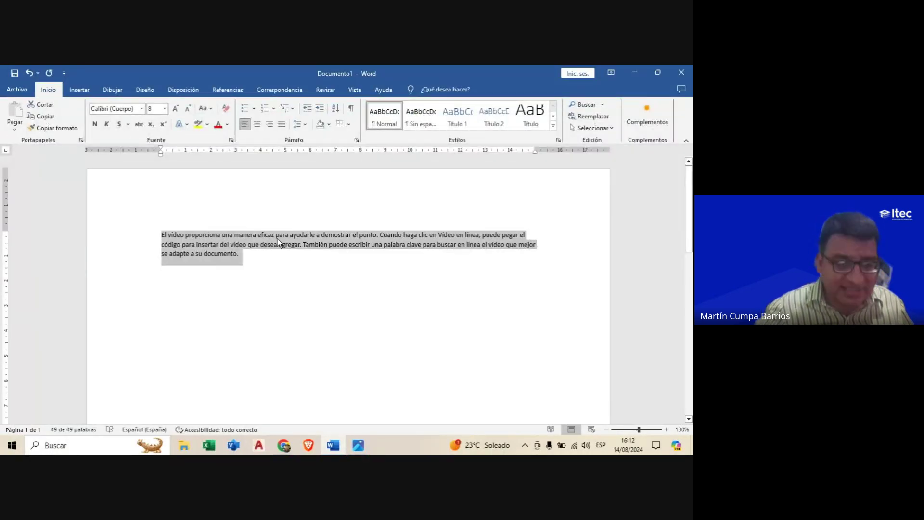
click(175, 109)
click(176, 110)
click(175, 109)
click(176, 110)
click(346, 315)
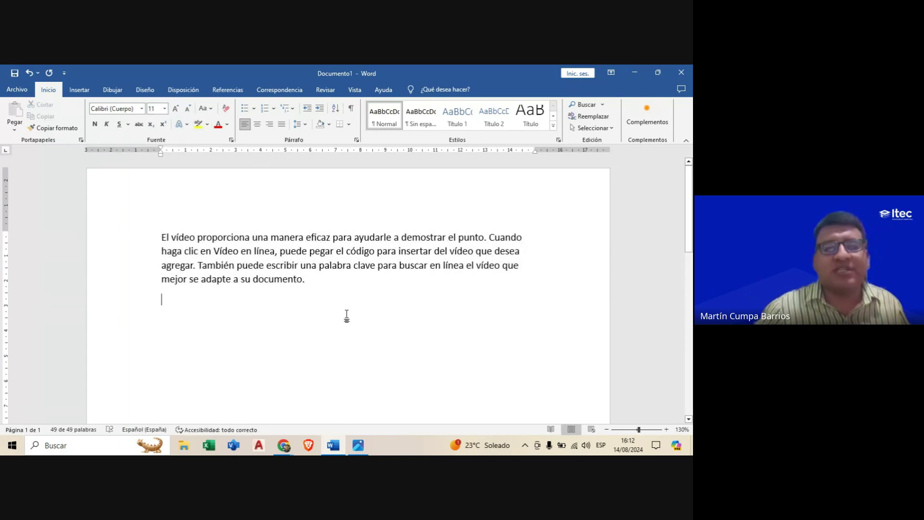
click(359, 445)
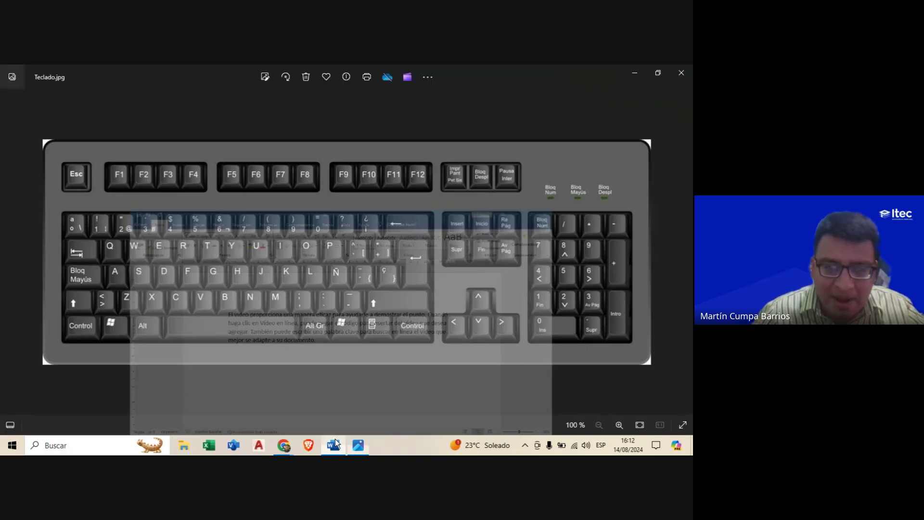
mouse_move(284, 445)
click(226, 385)
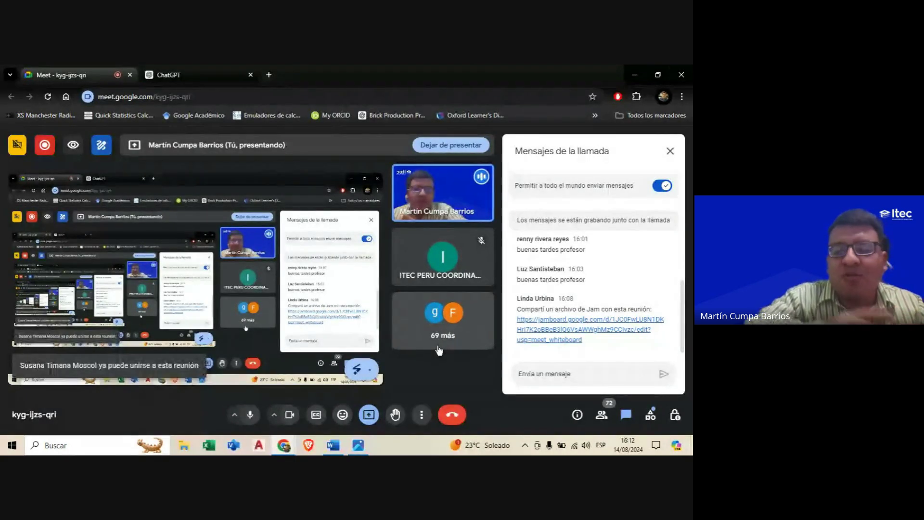
click(334, 446)
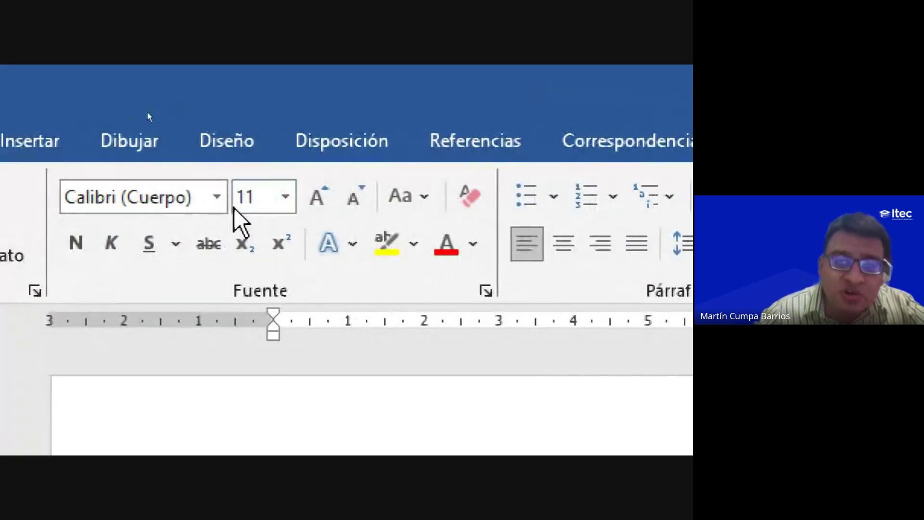
Step: Browse the Font Size list while keeping size 11, then switch to the Google Meet call
click(286, 197)
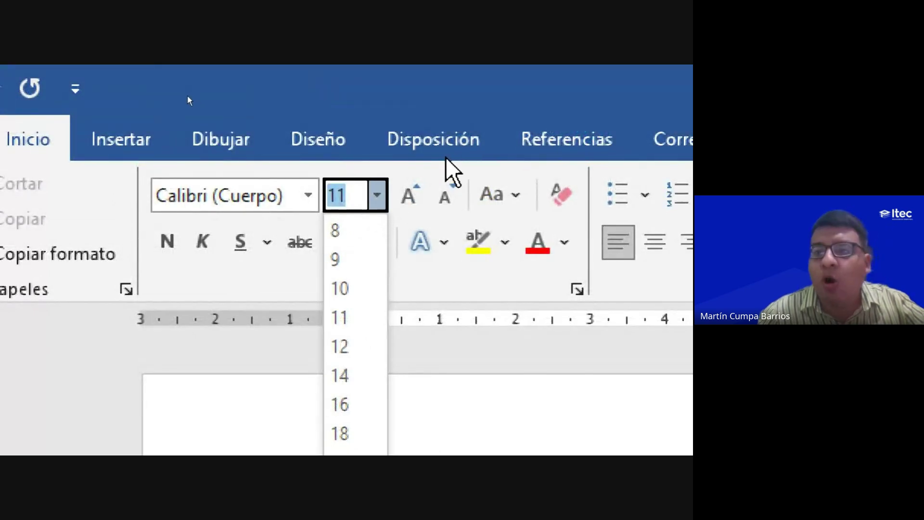
click(442, 170)
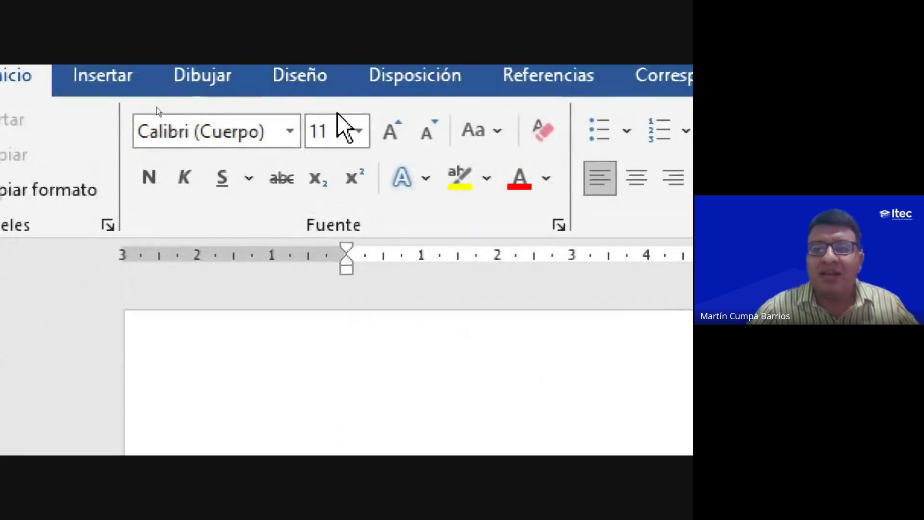
click(331, 131)
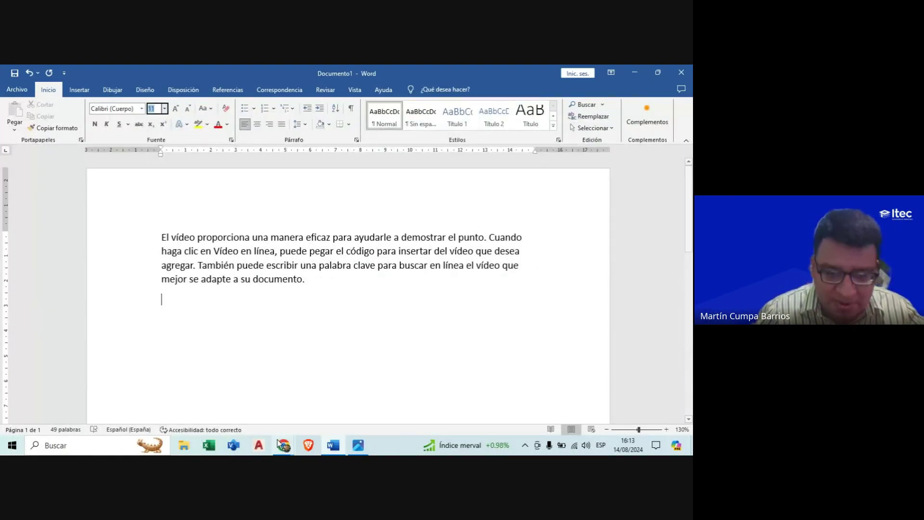
click(285, 445)
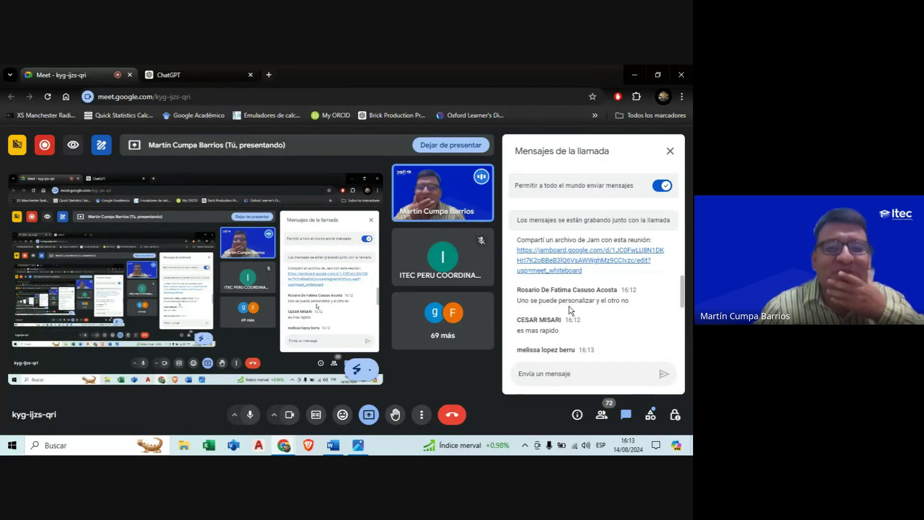
Step: Scroll to the newest Meet chat messages, then return to the Word document
scroll(578, 337, down, 5)
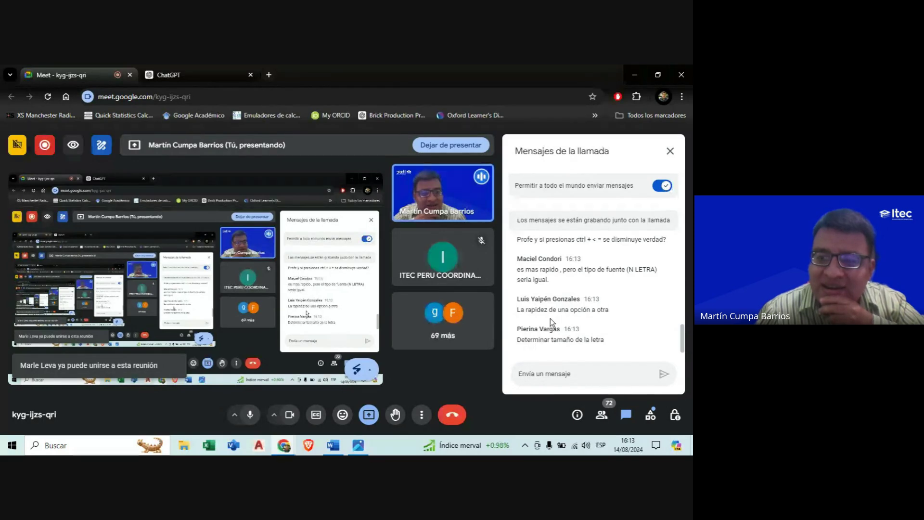
click(333, 445)
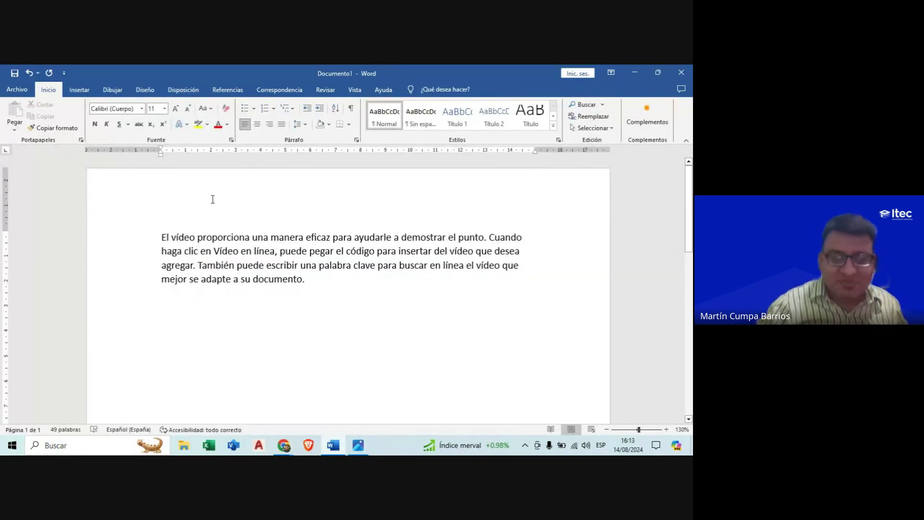
key(super+plus)
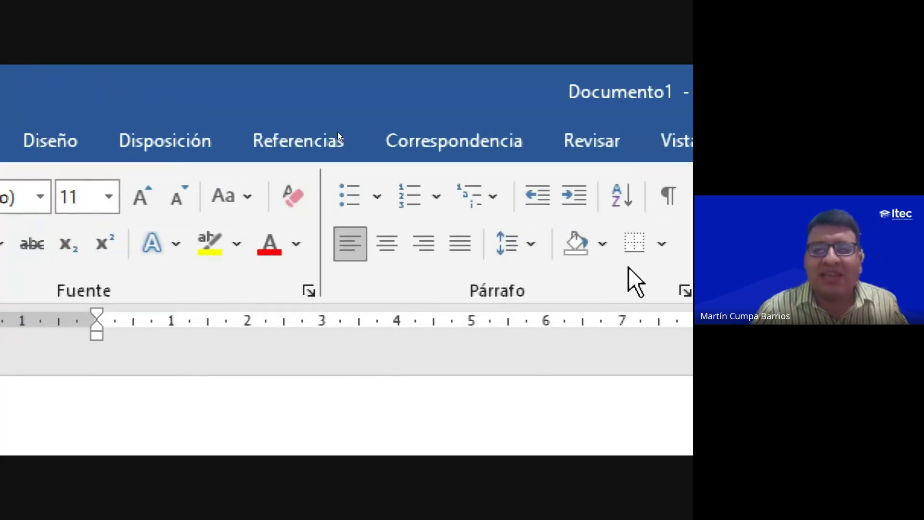
click(378, 197)
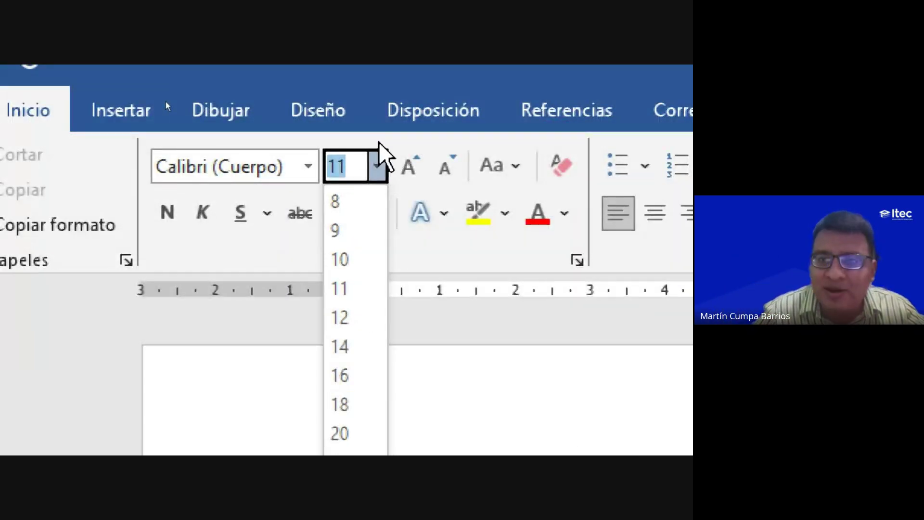
click(379, 144)
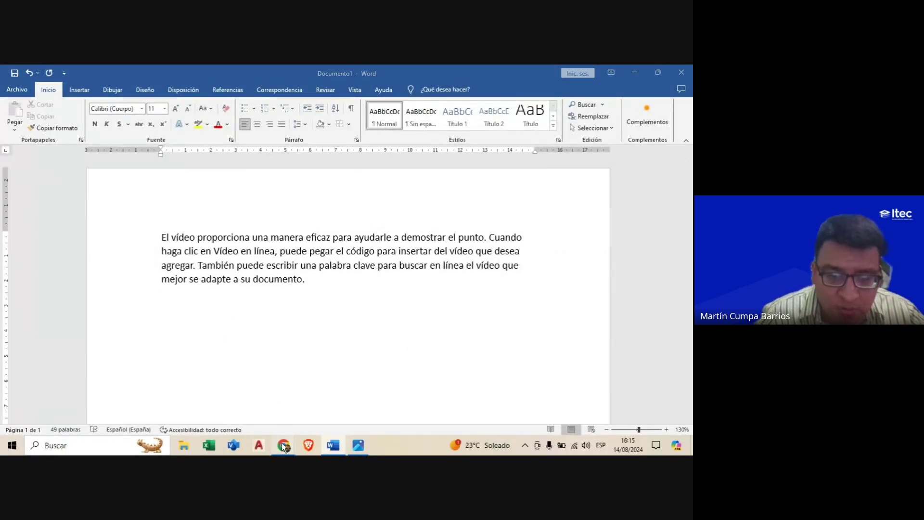
mouse_move(284, 446)
click(229, 402)
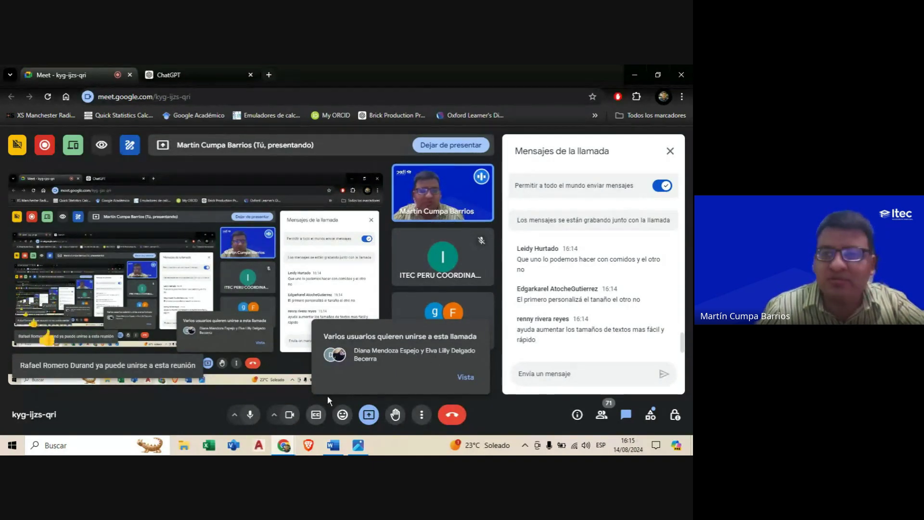
click(334, 445)
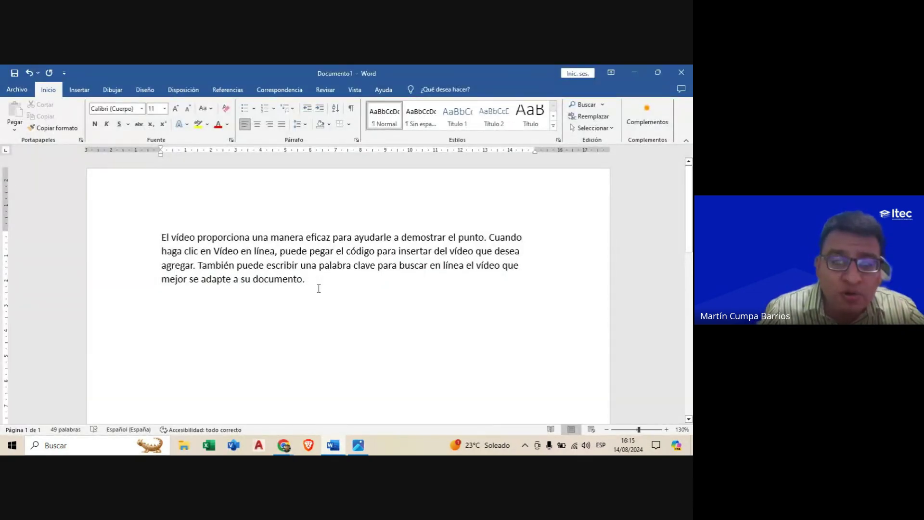
Step: Select the entire 49-word sample paragraph and delete it
drag(318, 289, 163, 238)
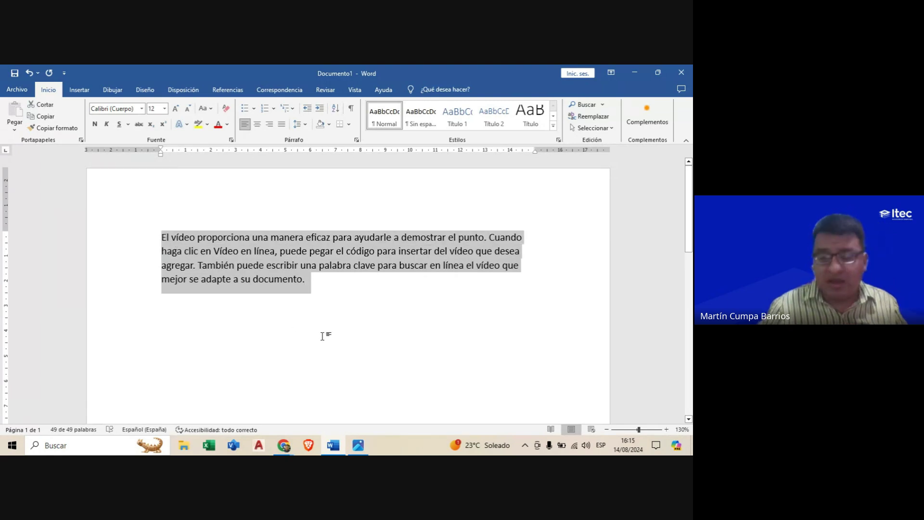
key(Delete)
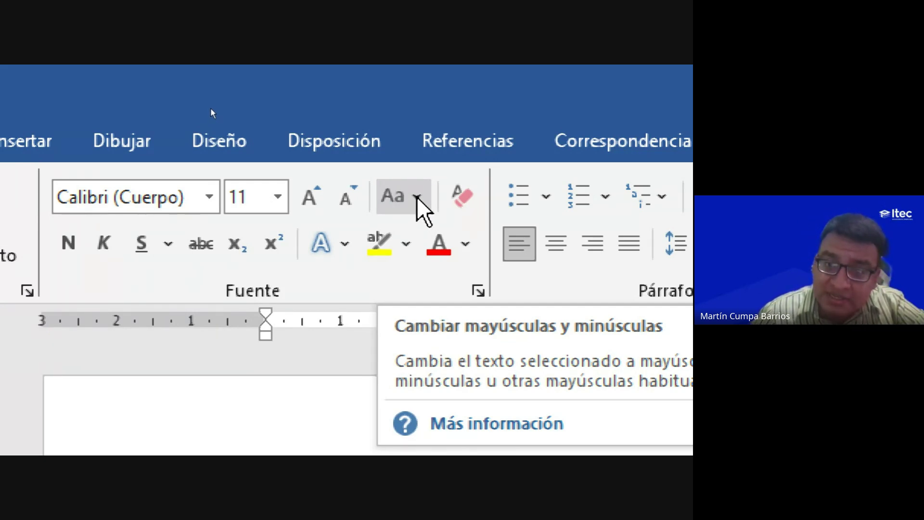
click(417, 198)
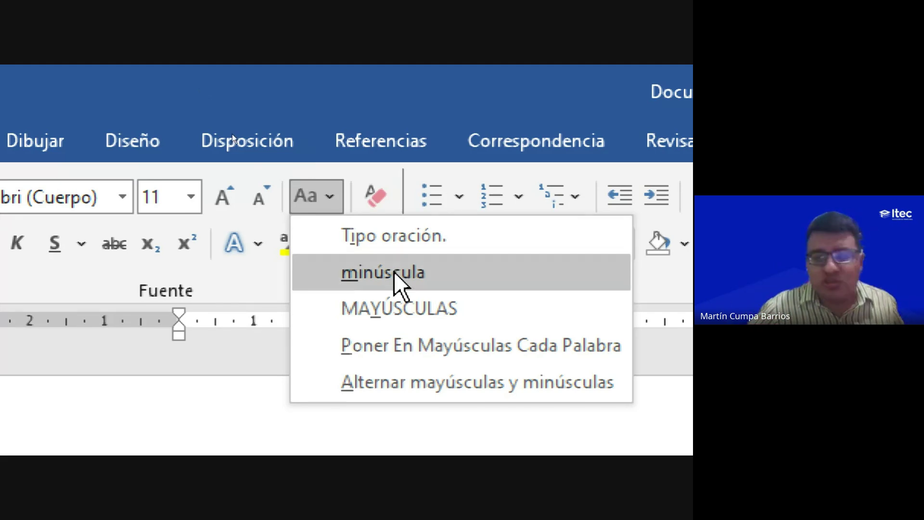
click(318, 192)
text(alava)
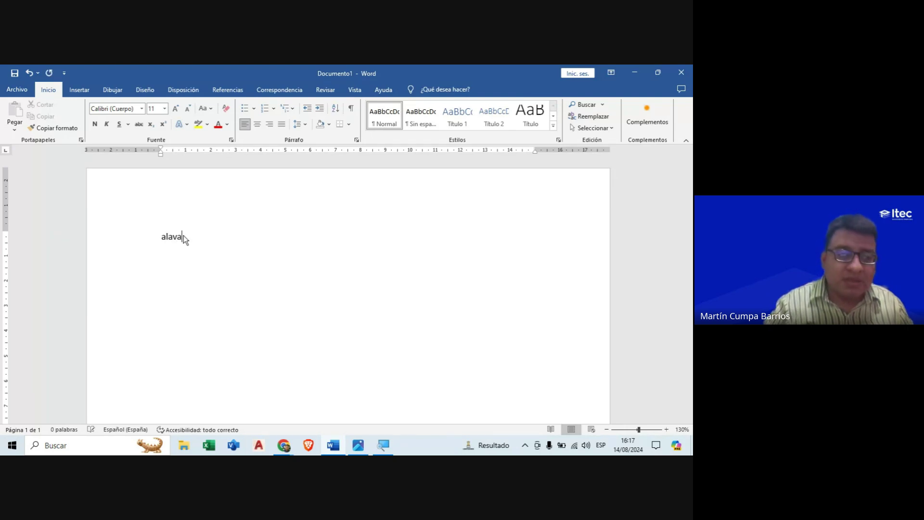
Step: Correct the first person's name and type the second person's name on a new line
key(BackSpace)
key(BackSpace)
key(BackSpace)
text(varado )
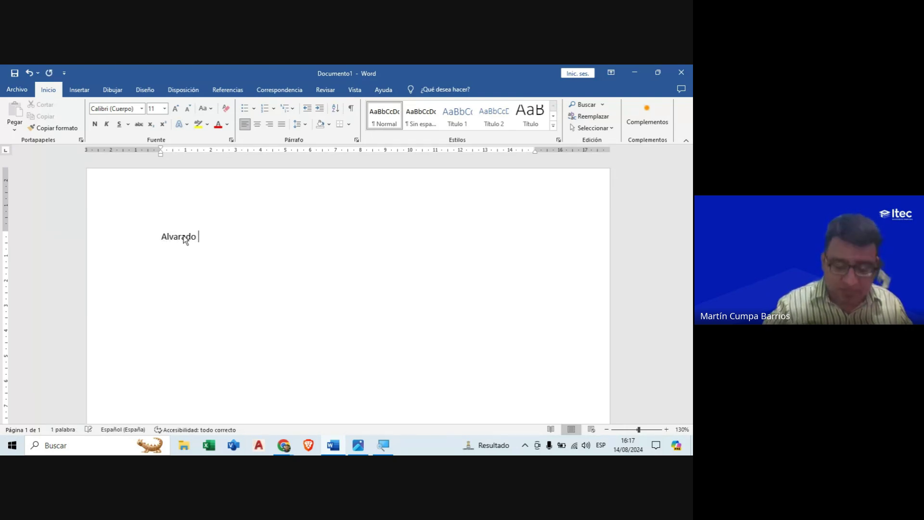
text(juan)
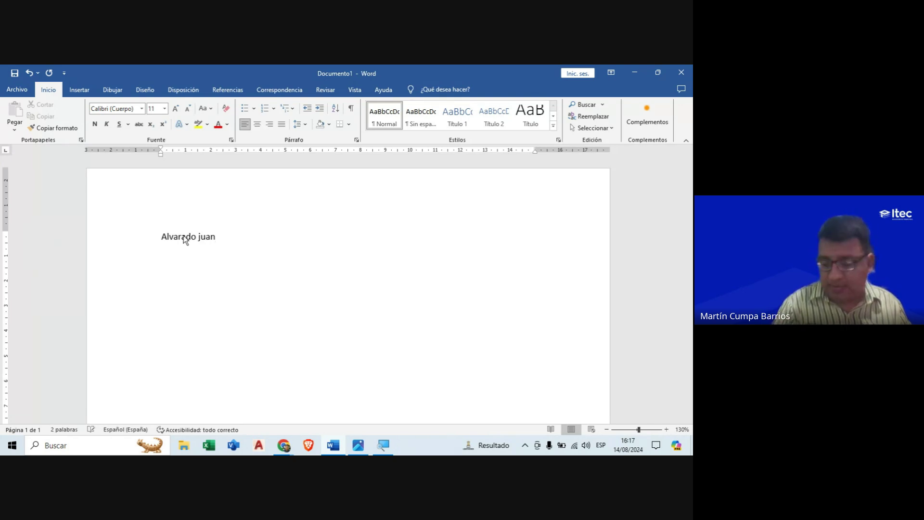
key(Return)
text(c)
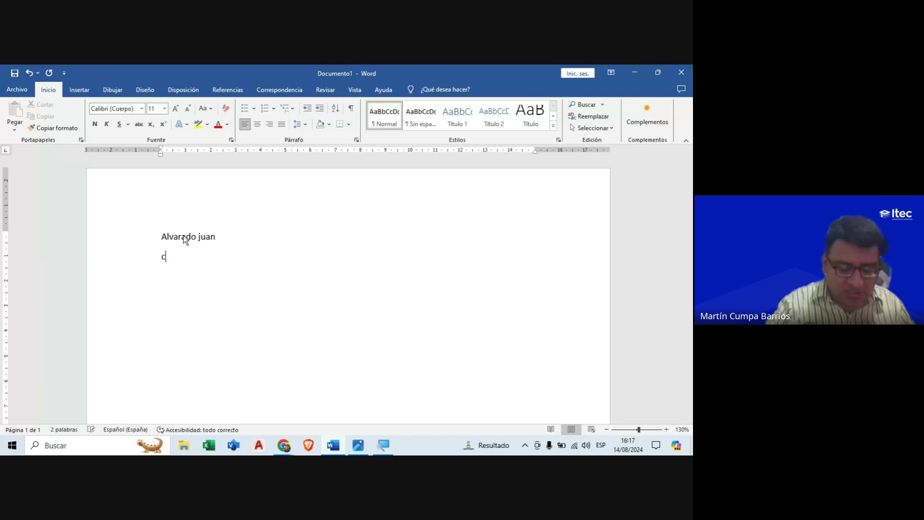
text(havez j)
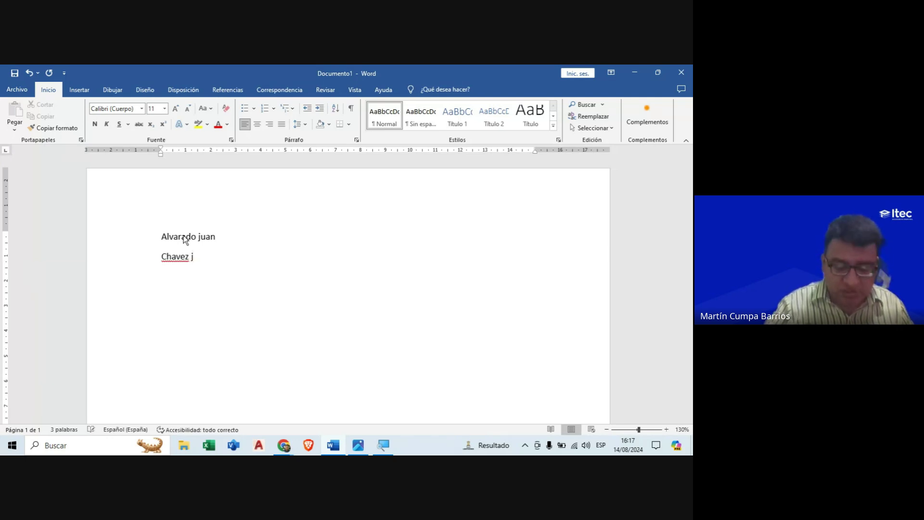
text(os)
text(e)
key(Return)
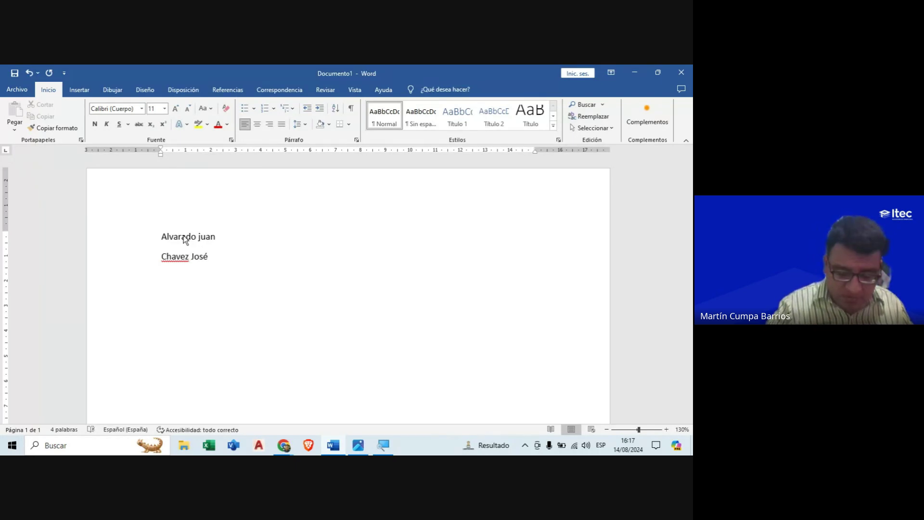
Step: Type the third person's name on a new line, keeping the surname lowercase
text(leonel)
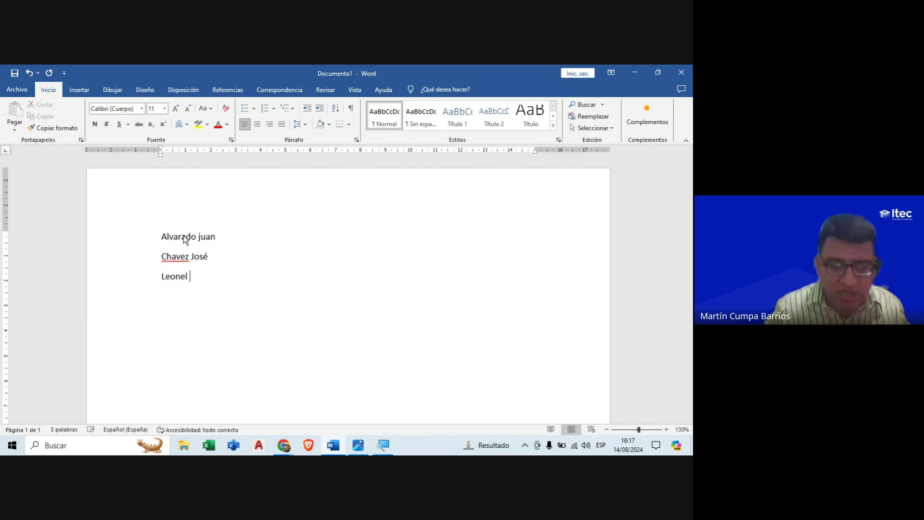
key(ctrl+z)
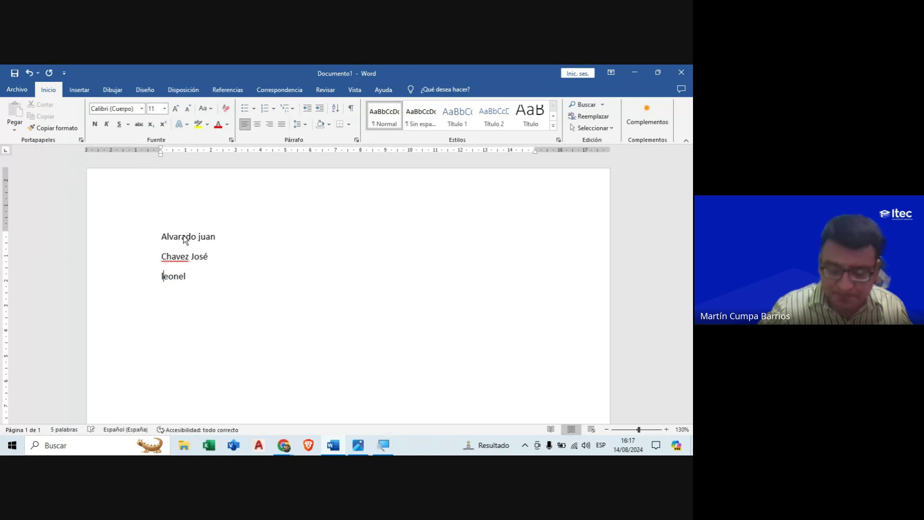
text(g)
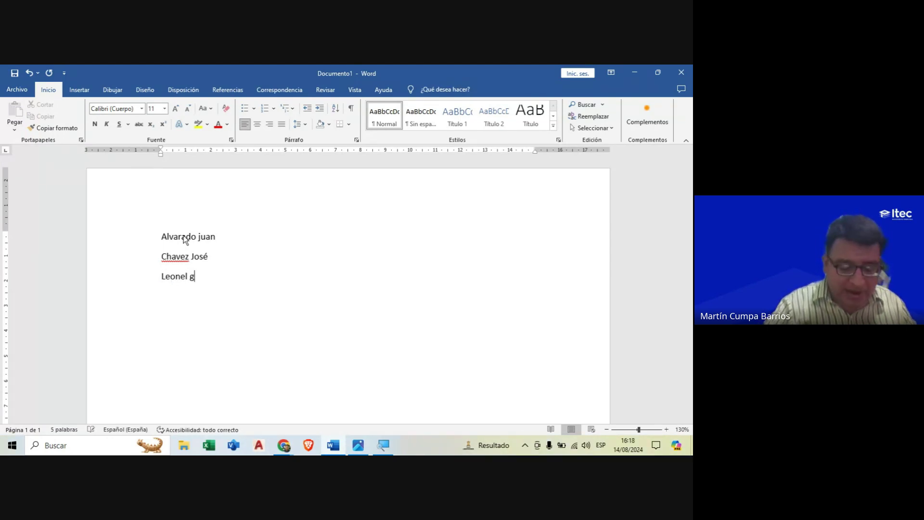
text(uevara)
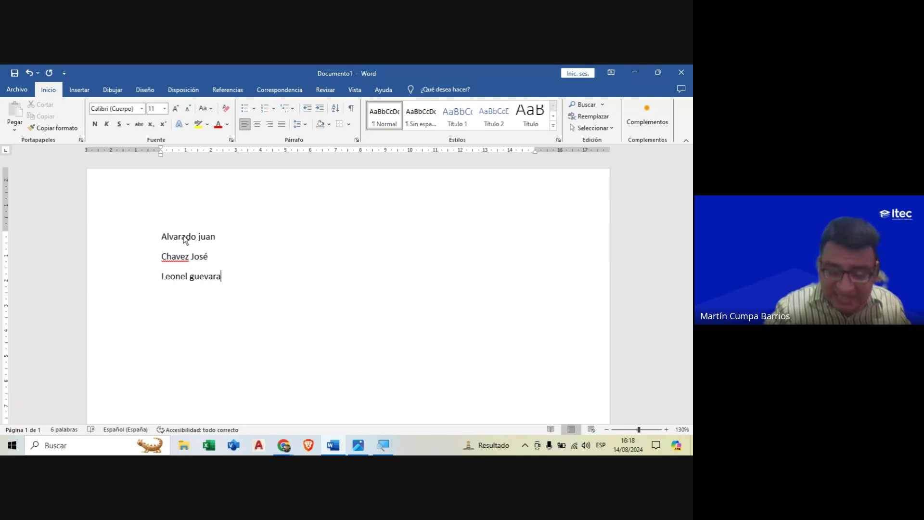
text(.)
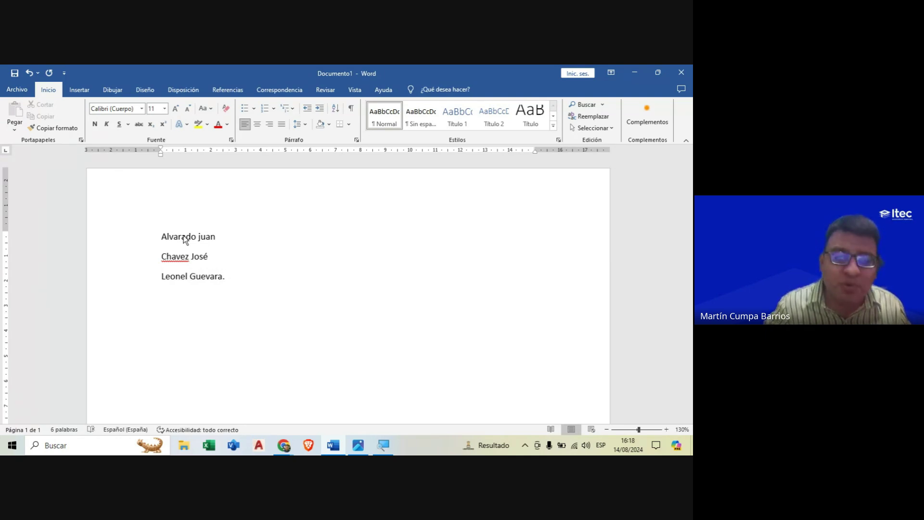
key(BackSpace)
text(g)
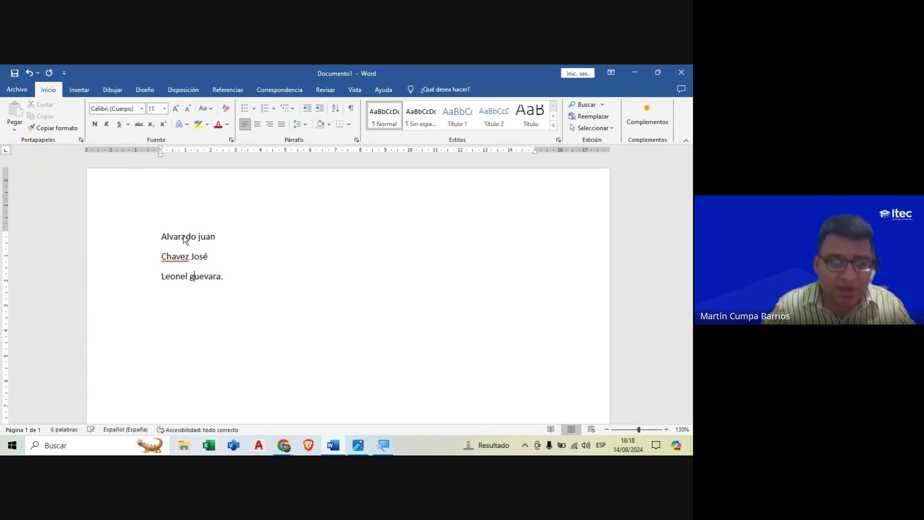
Step: Append two more full names after the period on the third line
key(End)
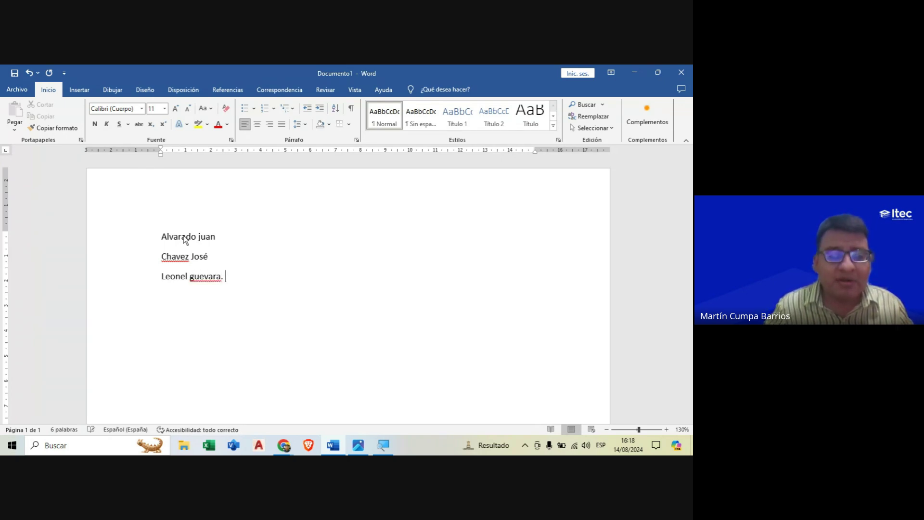
text(Lu)
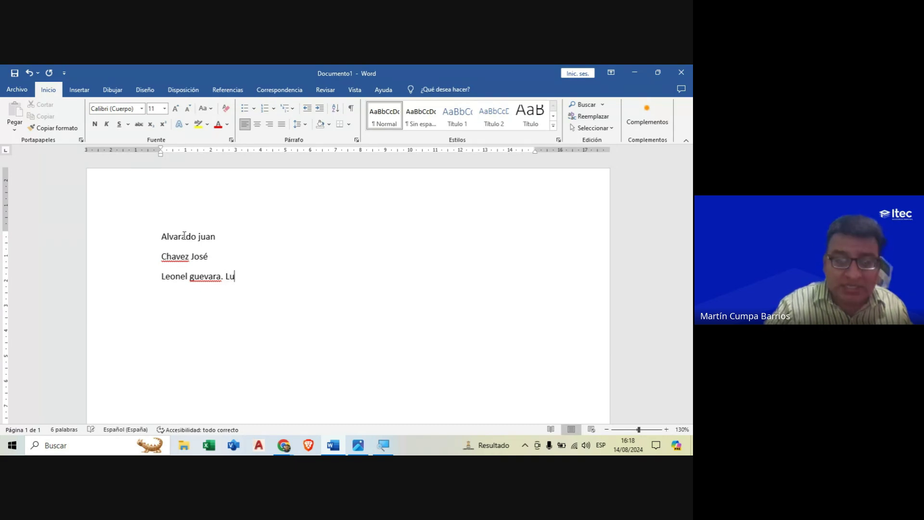
text(is gacra)
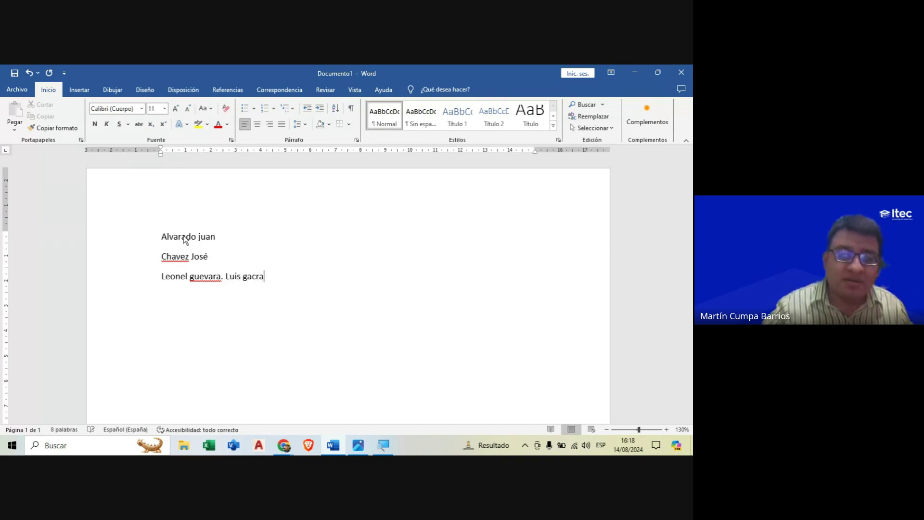
key(BackSpace)
key(BackSpace)
key(BackSpace)
text(rcía)
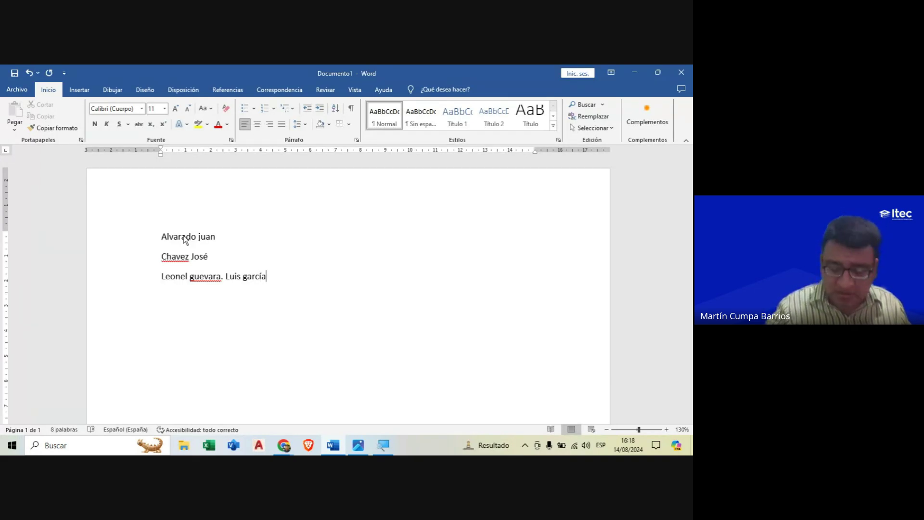
text( An)
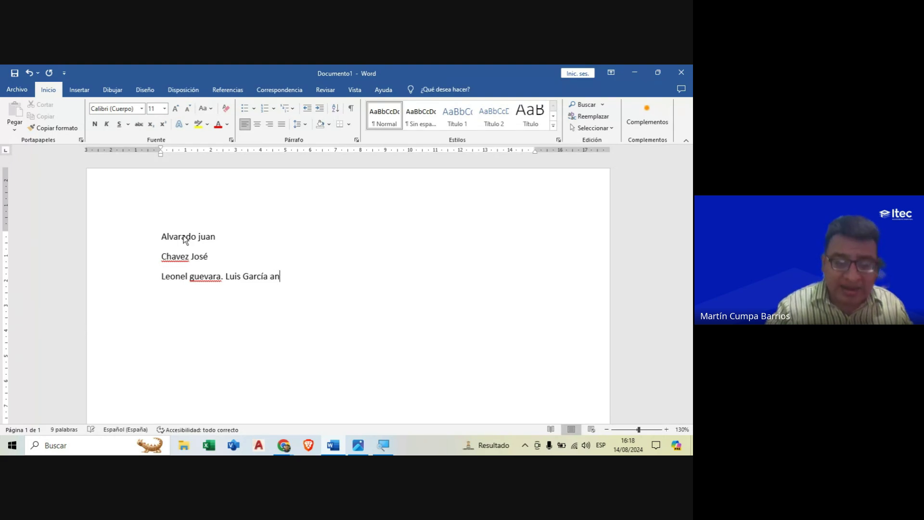
text(gela zu)
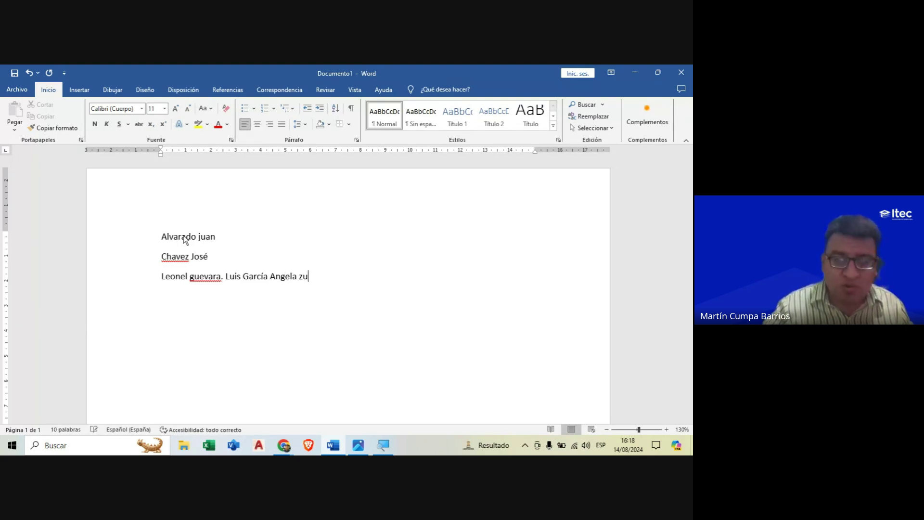
text(loeta)
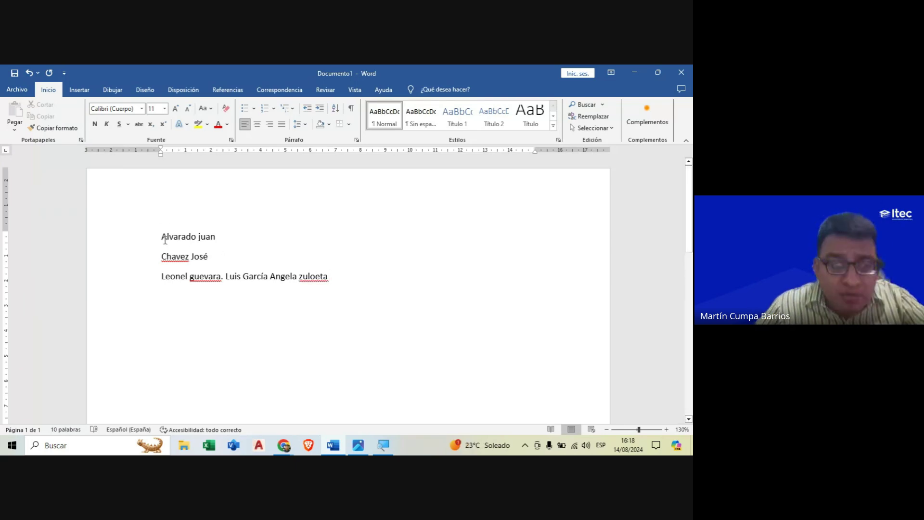
click(161, 236)
drag(219, 246, 332, 277)
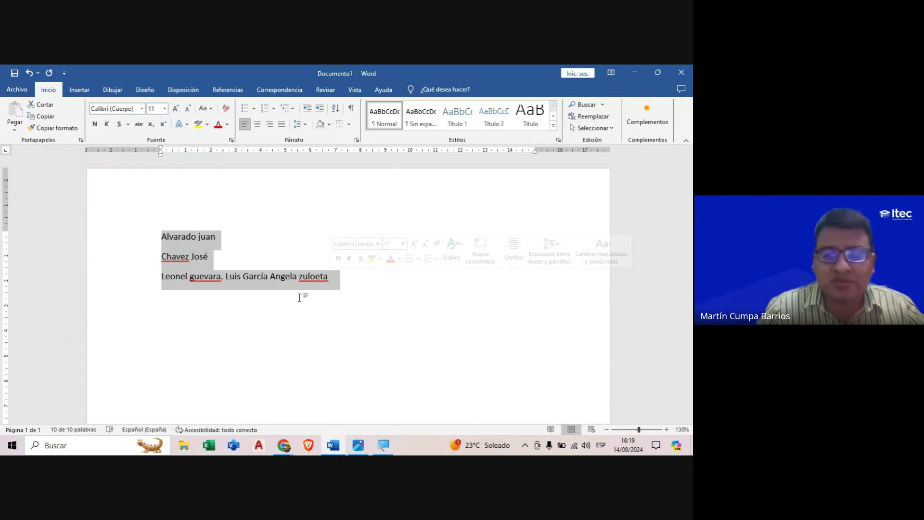
drag(207, 238, 169, 239)
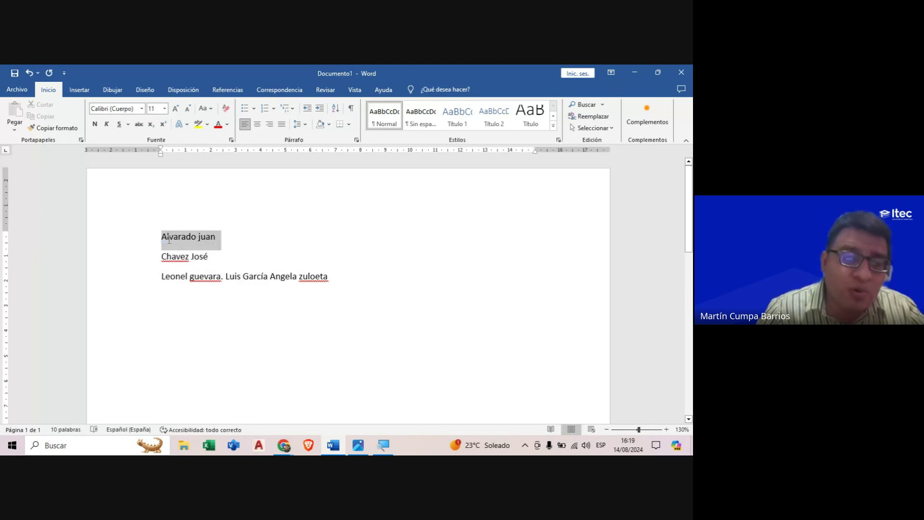
drag(240, 242, 201, 241)
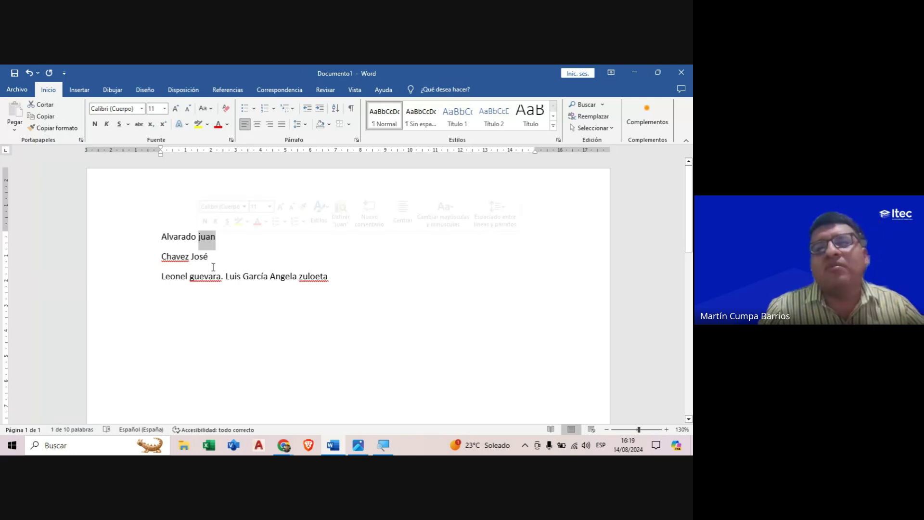
click(200, 241)
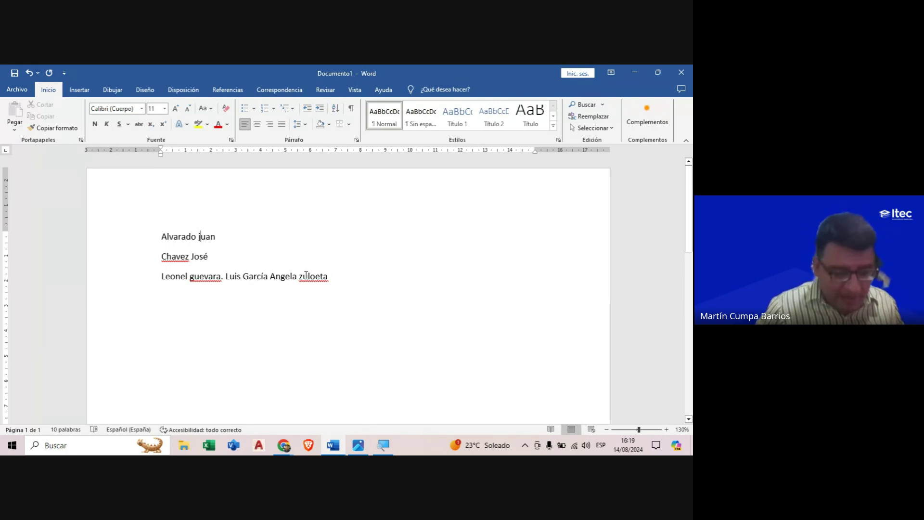
key(Delete)
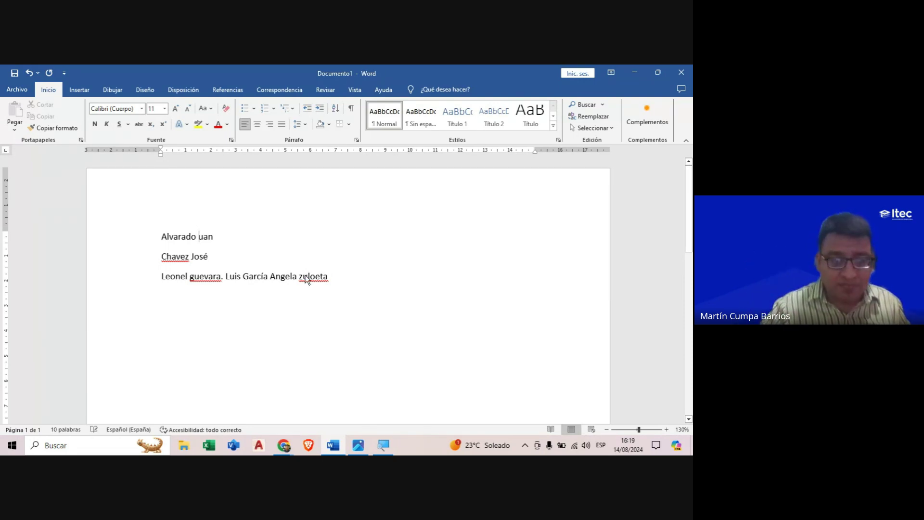
text(J)
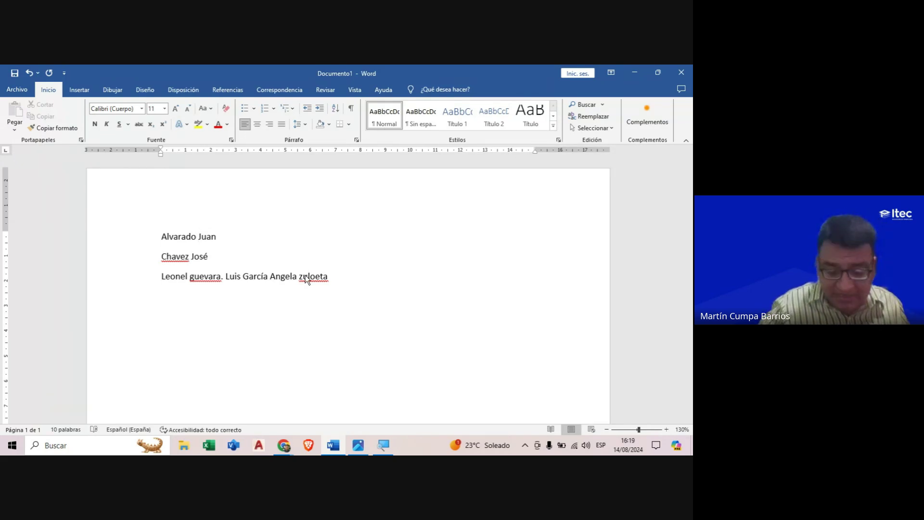
key(ctrl+z)
key(ctrl+z)
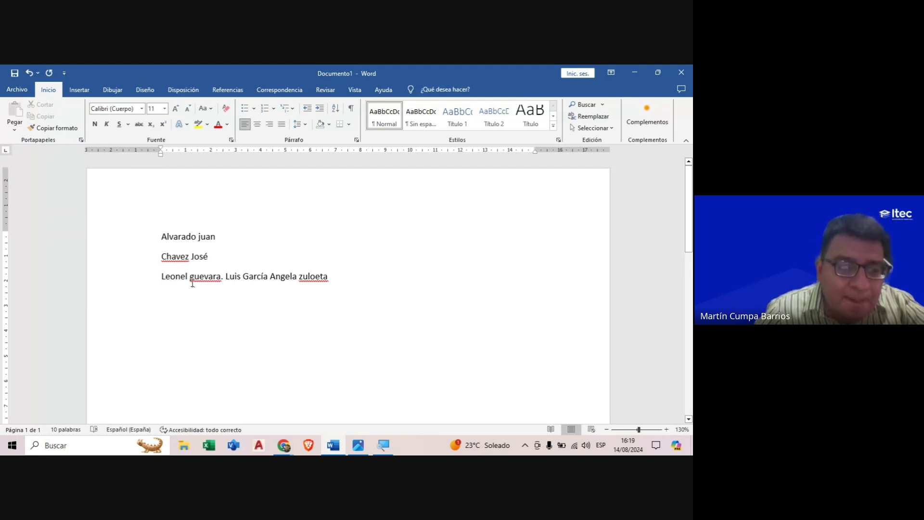
Step: Cut the given name from the start of line three and paste it after the capitalised surname
drag(191, 279, 164, 279)
key(ctrl+c)
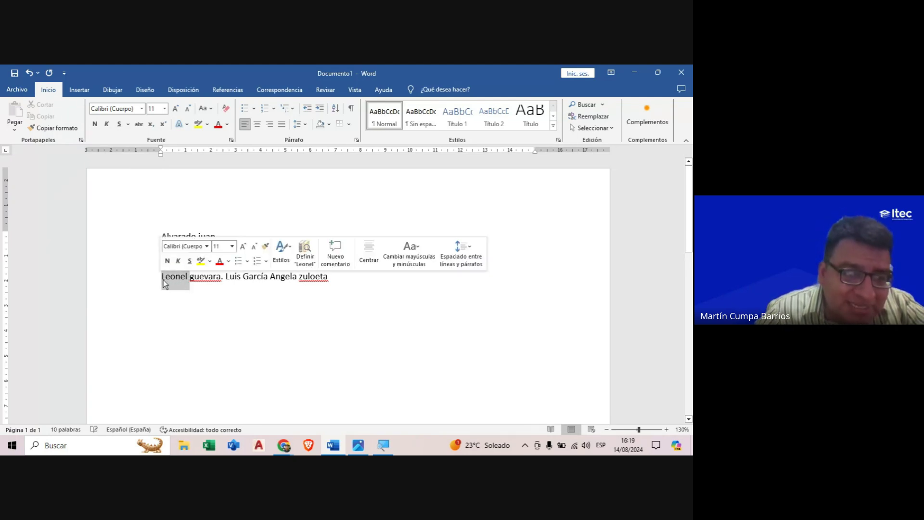
right_click(163, 280)
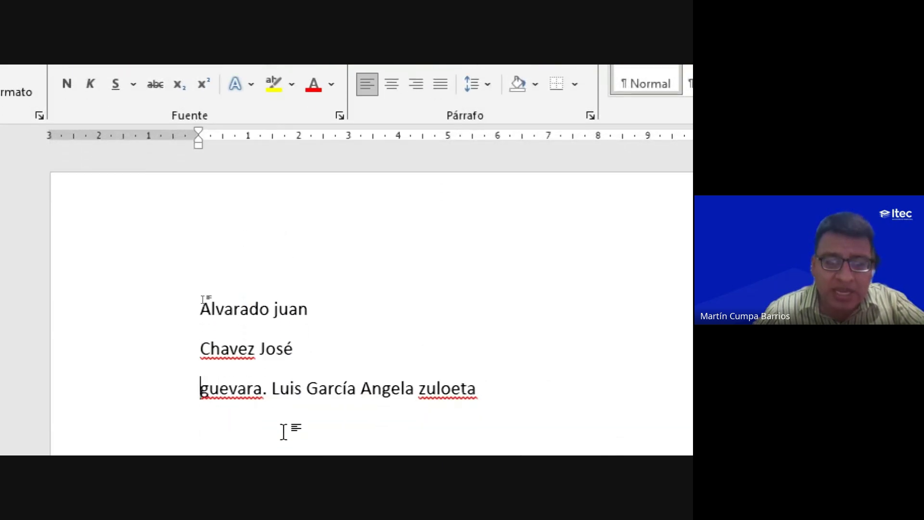
key(BackSpace)
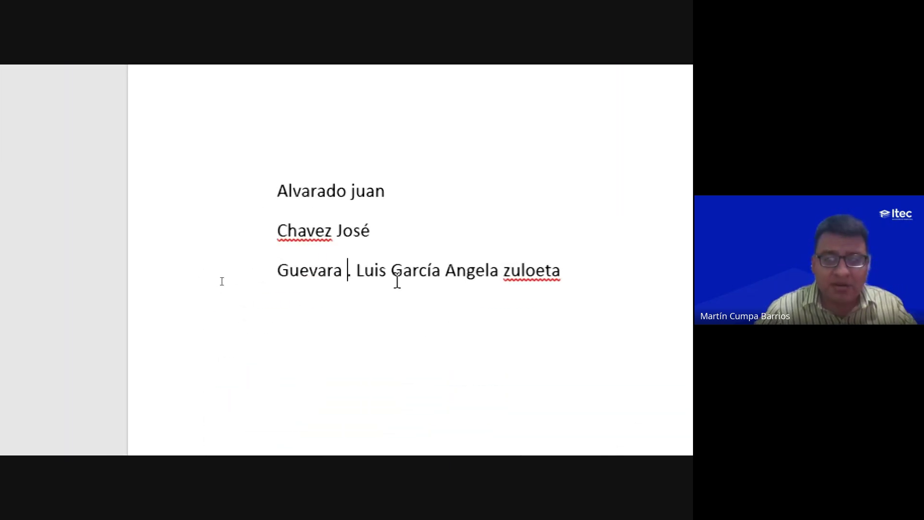
key(ctrl+v)
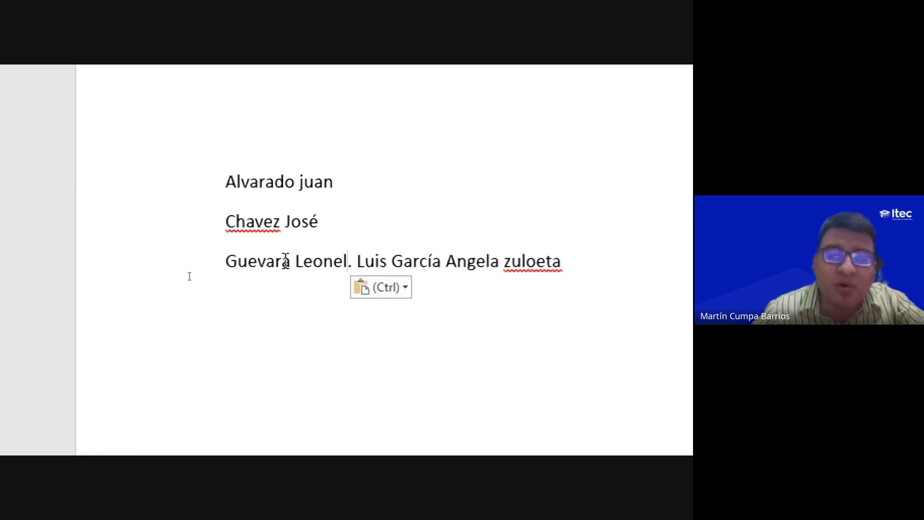
drag(290, 262, 228, 263)
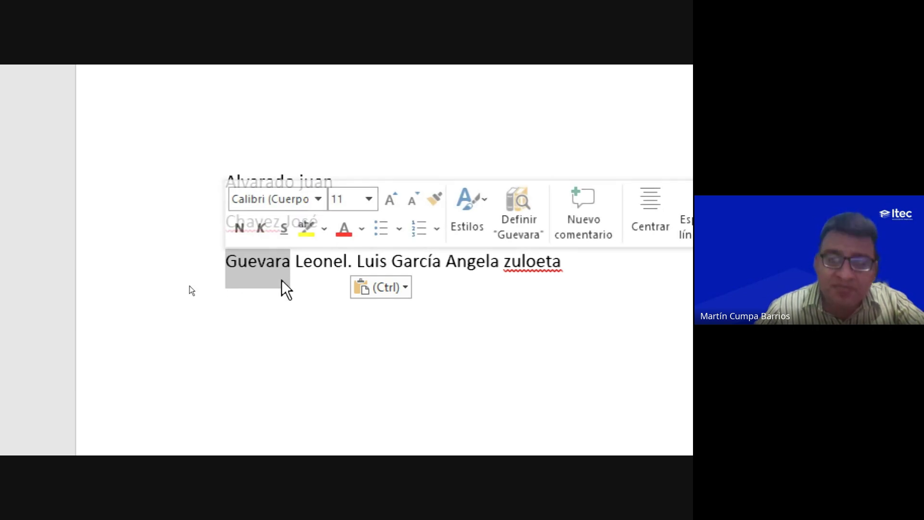
click(225, 263)
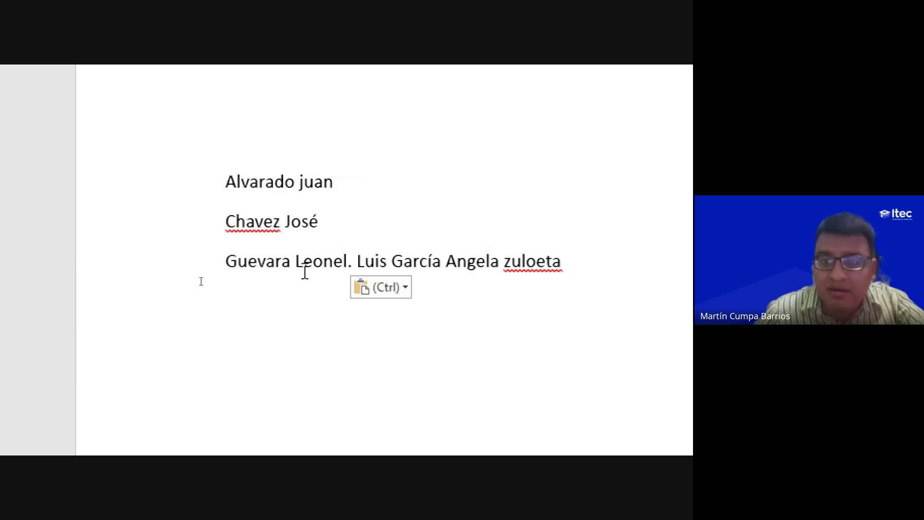
drag(289, 260, 226, 263)
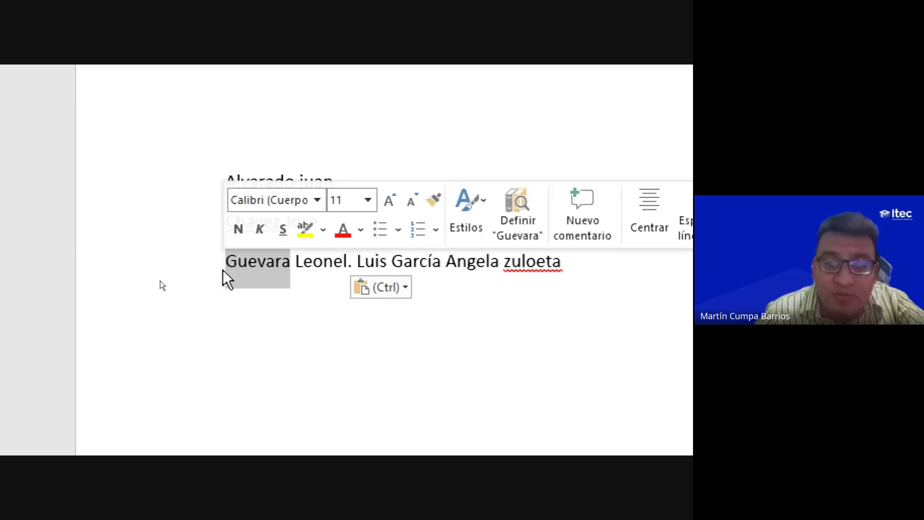
click(225, 263)
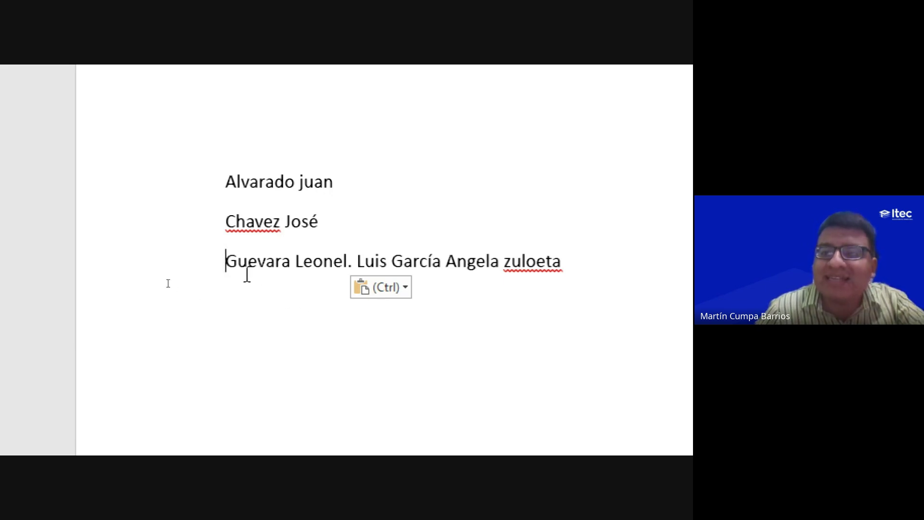
Step: Remove the period between the third-line names and change the capital initials of the following names
click(364, 260)
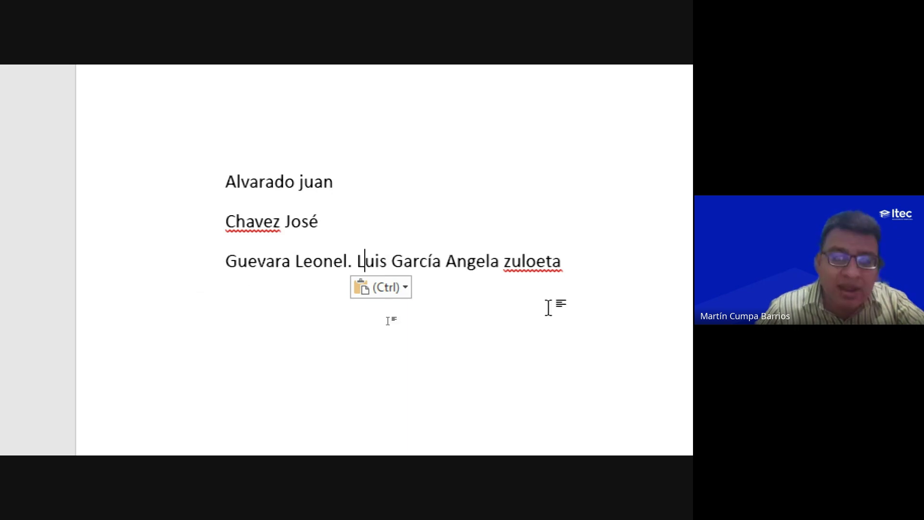
key(BackSpace)
key(BackSpace)
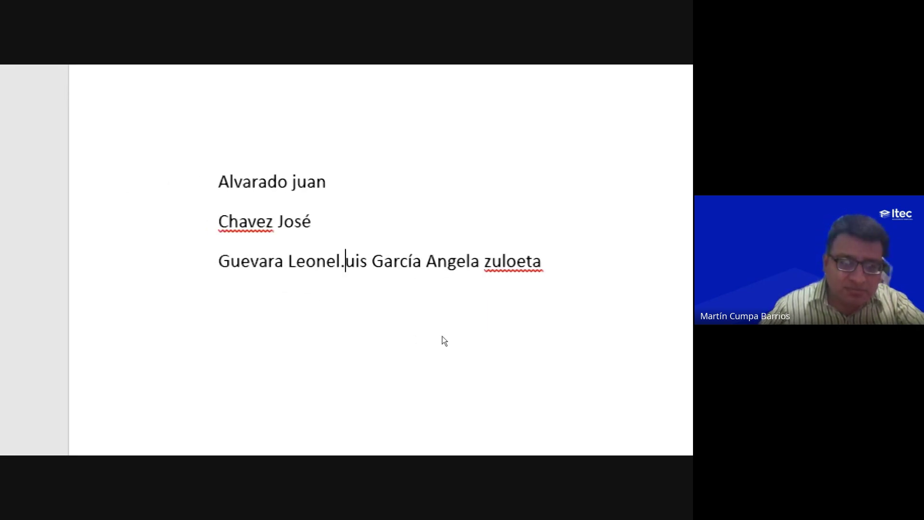
key(BackSpace)
text(l)
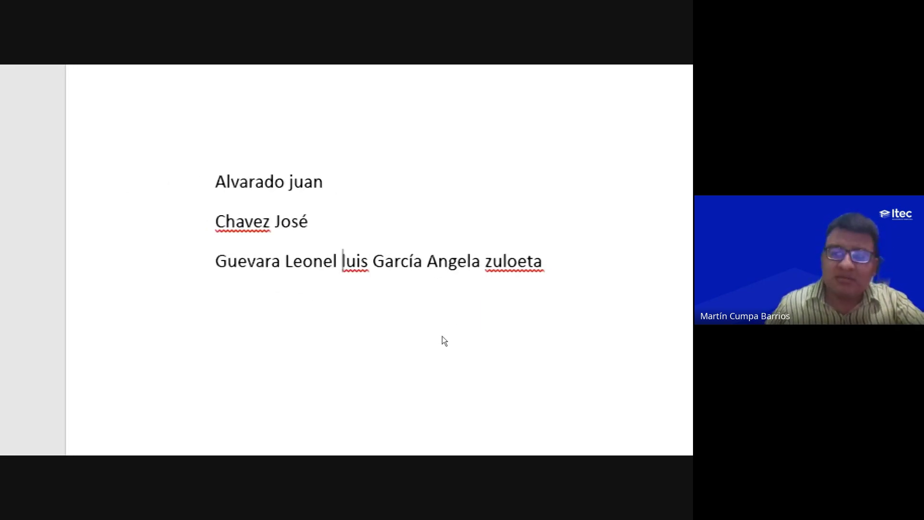
key(Left)
key(Left)
key(Left)
key(Left)
key(Left)
key(Left)
key(Left)
key(Left)
key(Left)
key(Left)
key(Left)
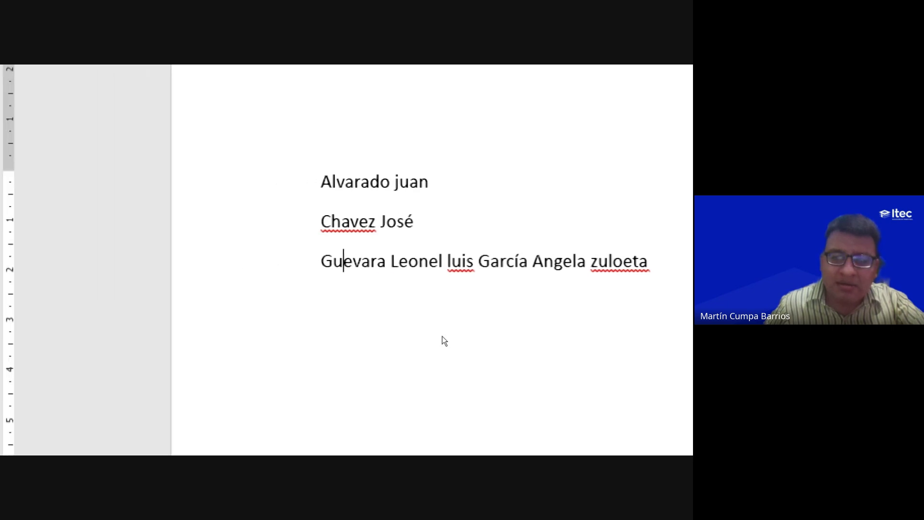
key(Left)
key(BackSpace)
text(g)
key(Right)
key(Right)
key(Right)
key(Right)
key(Right)
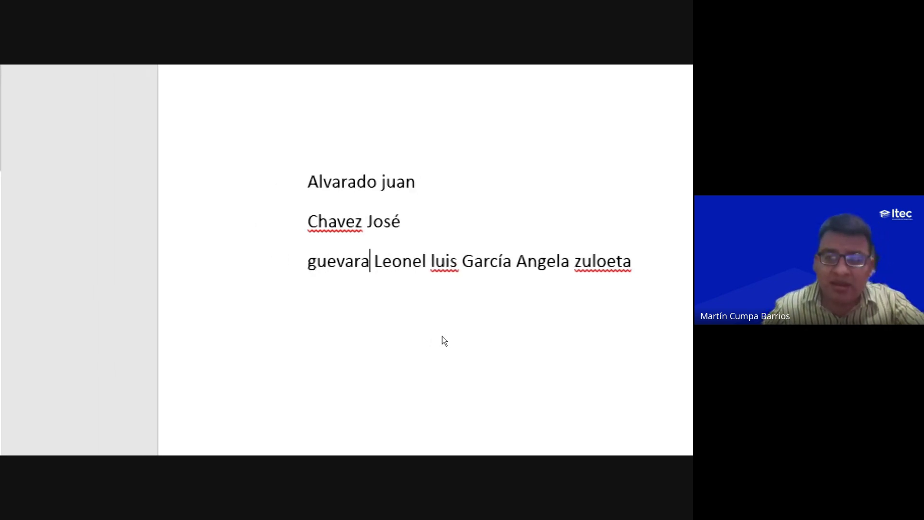
Step: Break the remaining names onto separate lines so each person has their own line
key(Right)
key(Right)
key(BackSpace)
text(l)
key(Right)
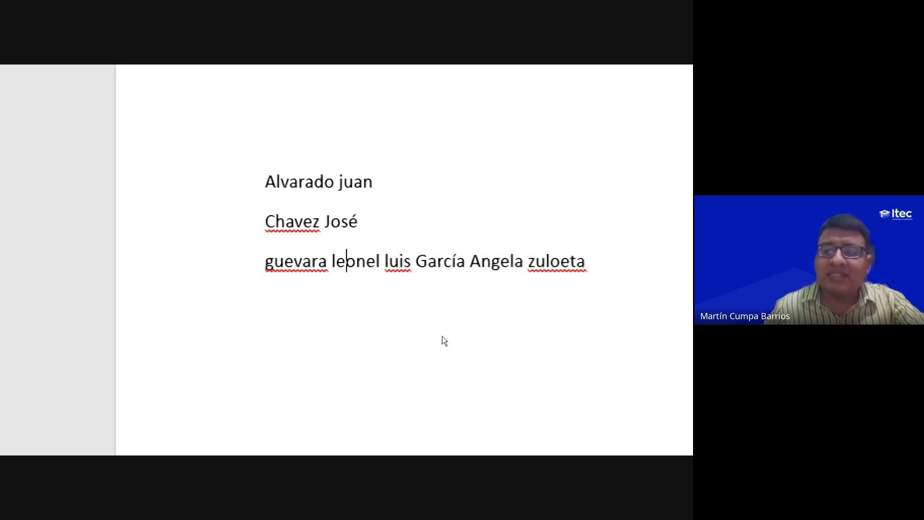
key(Right)
key(Right)
key(Right)
key(Left)
key(Left)
key(Left)
key(Left)
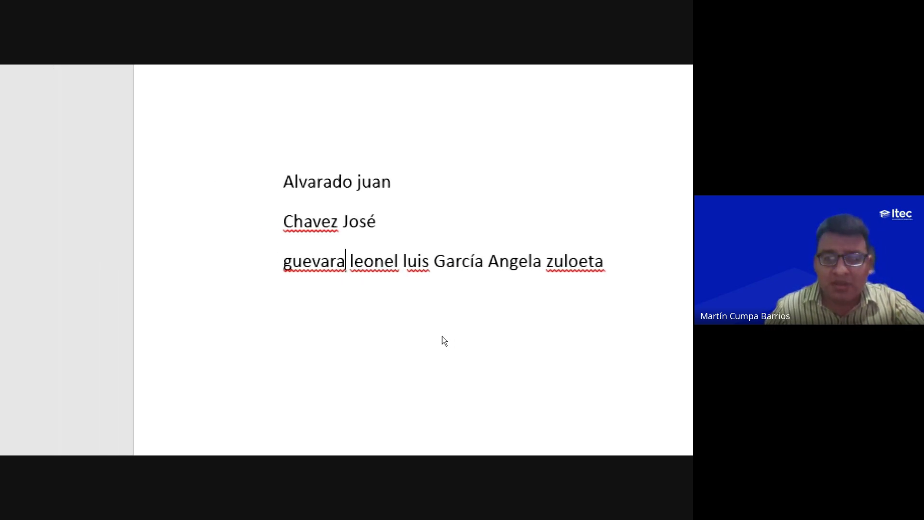
key(Right)
key(Right)
key(Right)
key(Right)
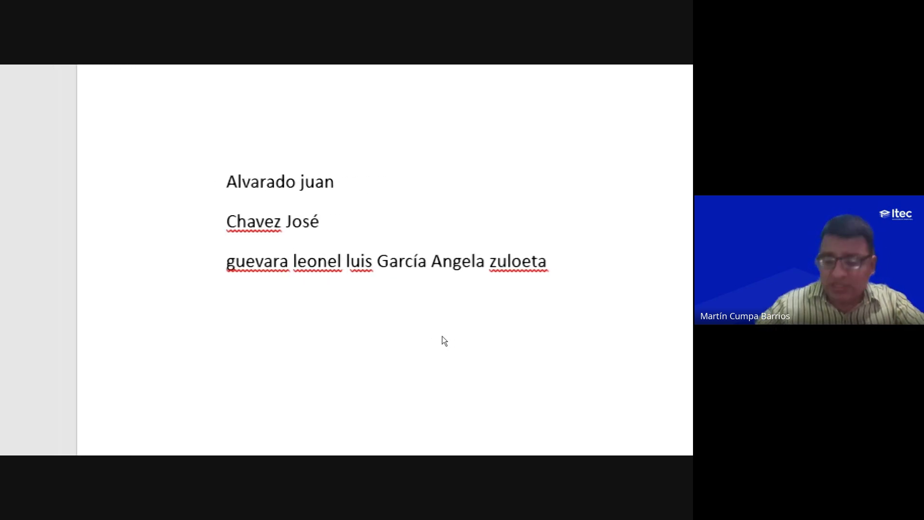
key(Return)
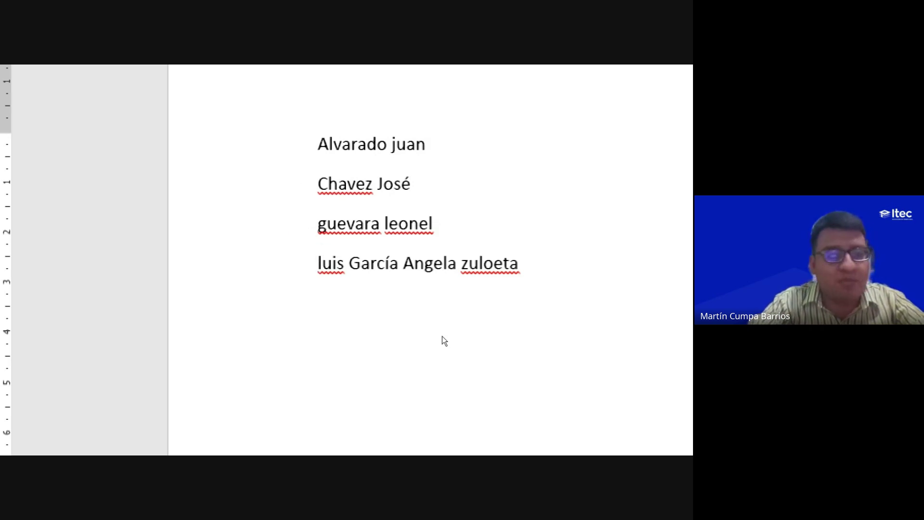
key(Right)
key(Right)
key(Right)
key(Right)
key(Right)
key(Right)
key(Right)
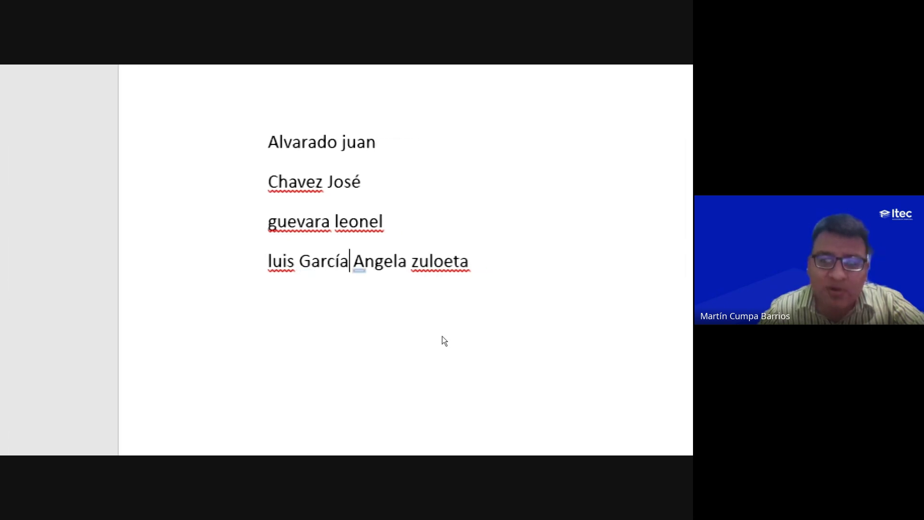
key(Return)
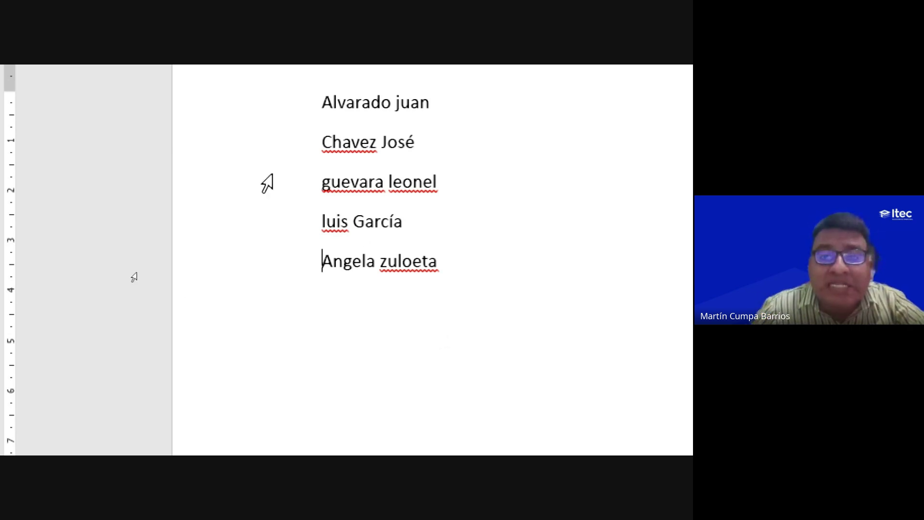
Step: Insert a new line after the second name and type 'huesos humanos', trimming it to 'Huesos h'
click(418, 141)
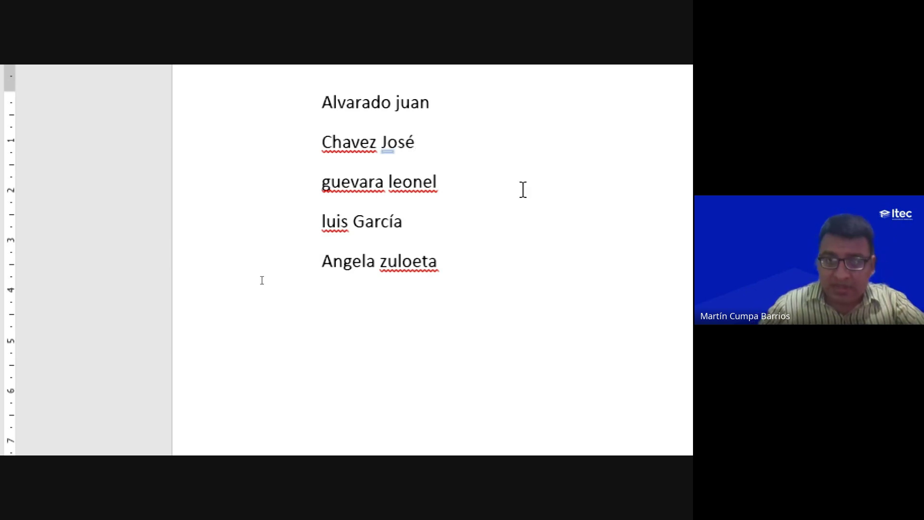
key(Return)
scroll(262, 280, up, 2)
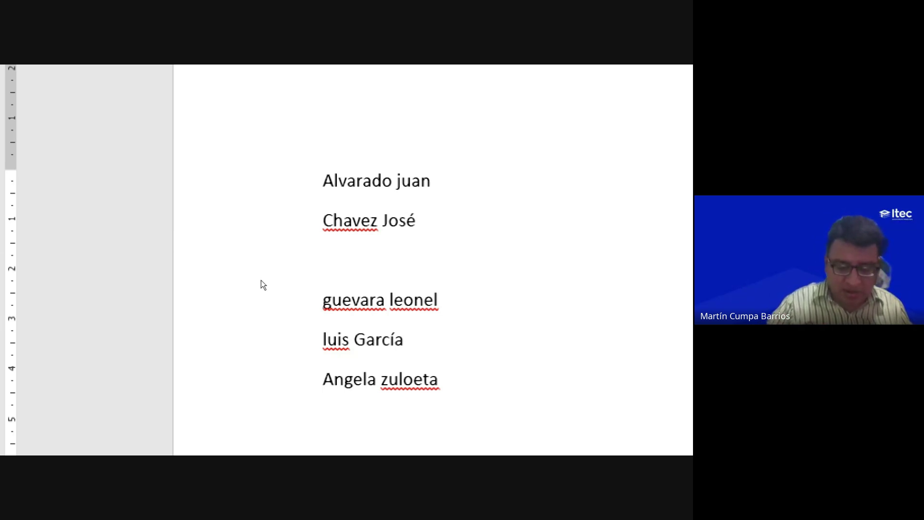
text(huesos hum)
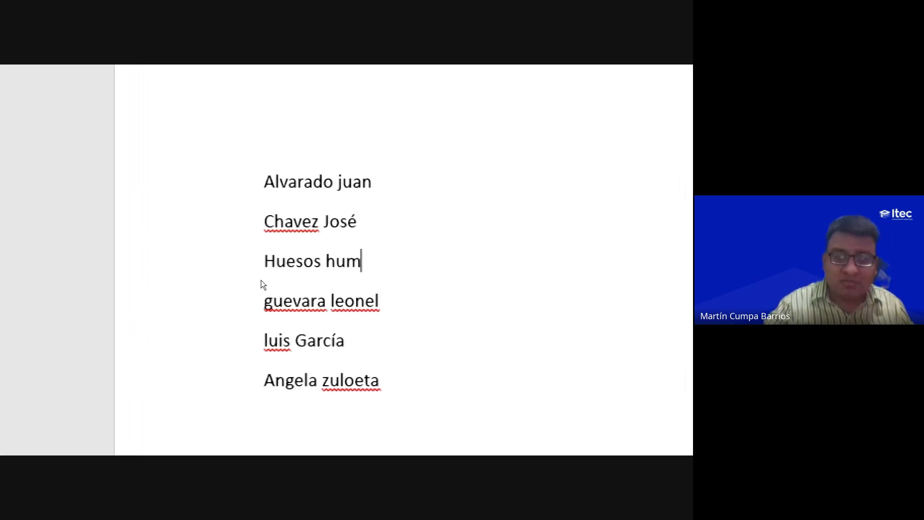
text(anos)
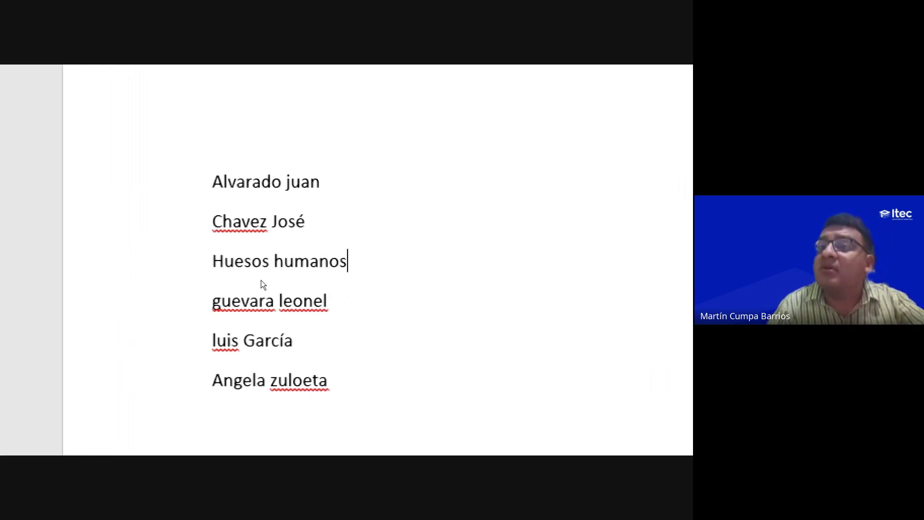
key(BackSpace)
key(BackSpace)
key(BackSpace)
key(BackSpace)
key(BackSpace)
key(BackSpace)
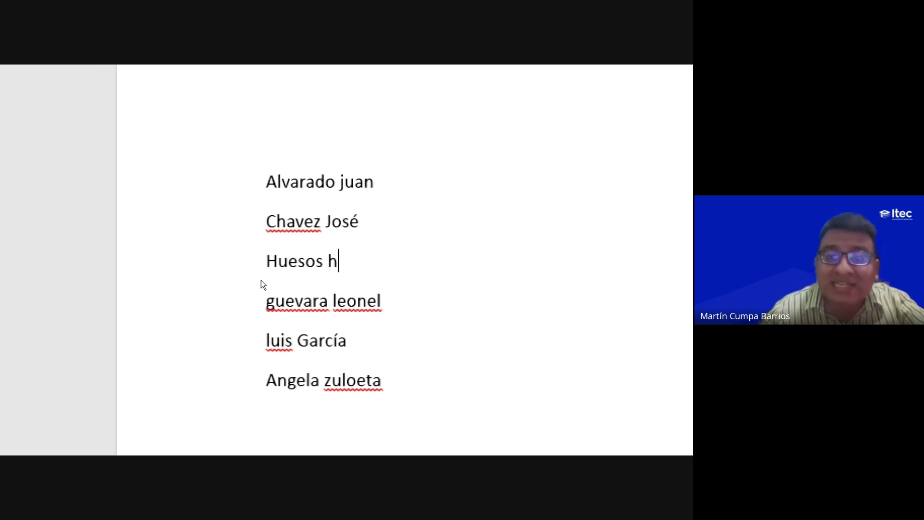
key(BackSpace)
key(BackSpace)
key(BackSpace)
key(BackSpace)
key(BackSpace)
key(BackSpace)
key(BackSpace)
key(BackSpace)
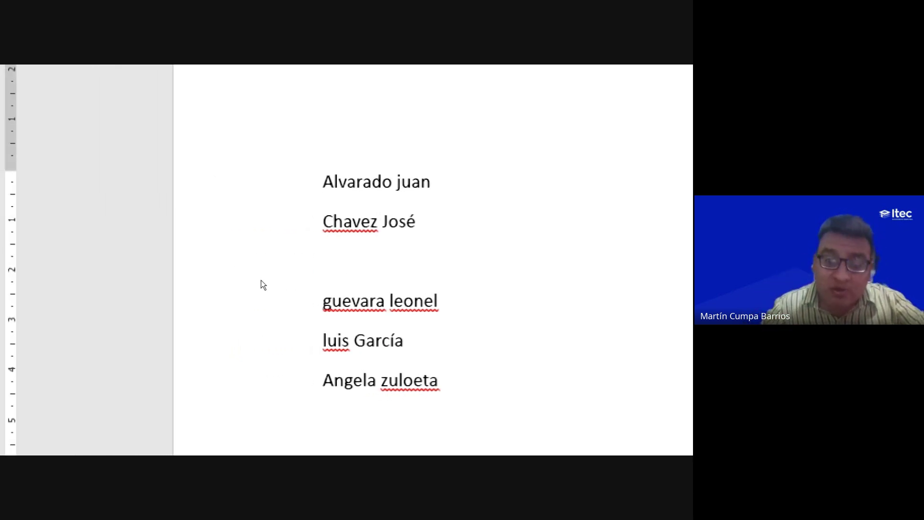
Step: Delete the temporary 'Huesos h' line and put the third name back on its own line
key(Down)
key(BackSpace)
key(BackSpace)
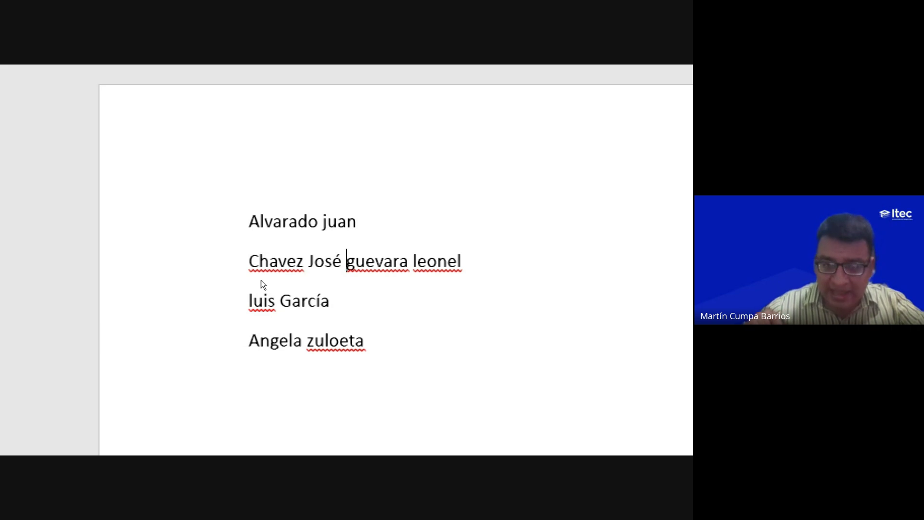
key(Return)
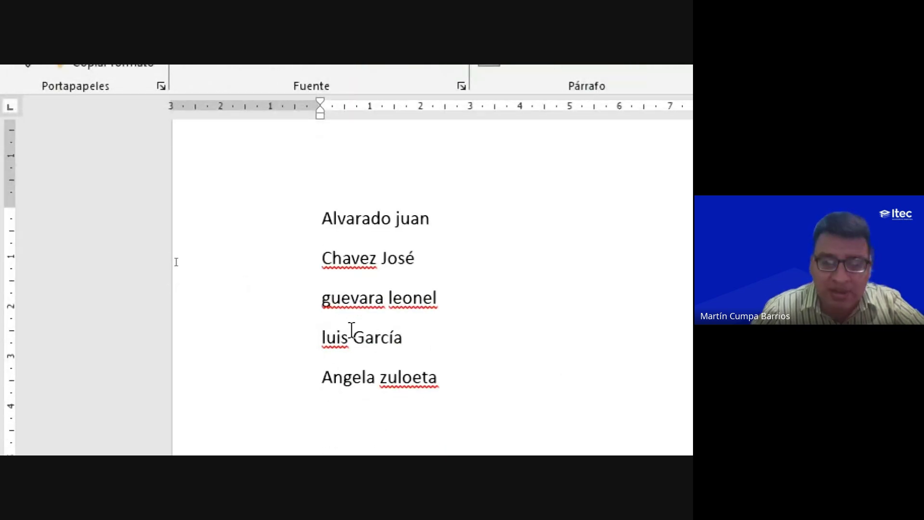
drag(312, 220, 431, 217)
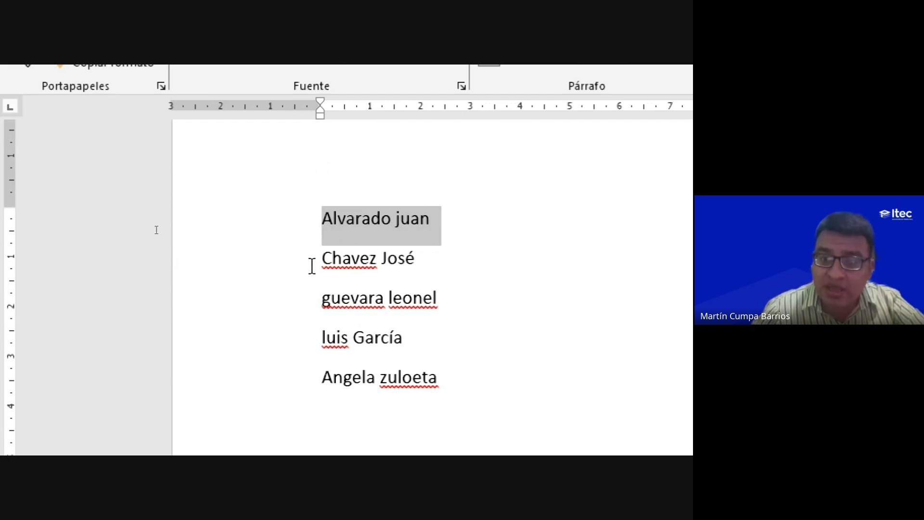
drag(312, 265, 435, 271)
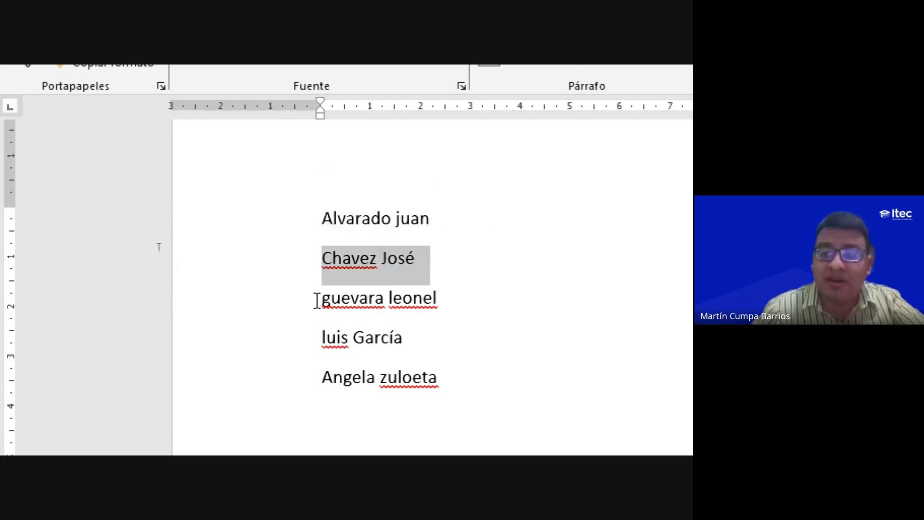
drag(317, 300, 467, 313)
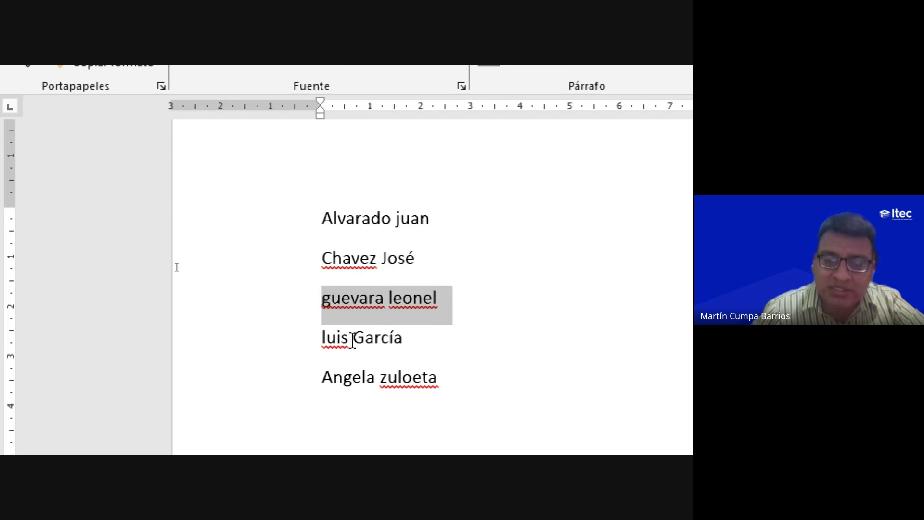
drag(348, 339, 316, 337)
right_click(330, 343)
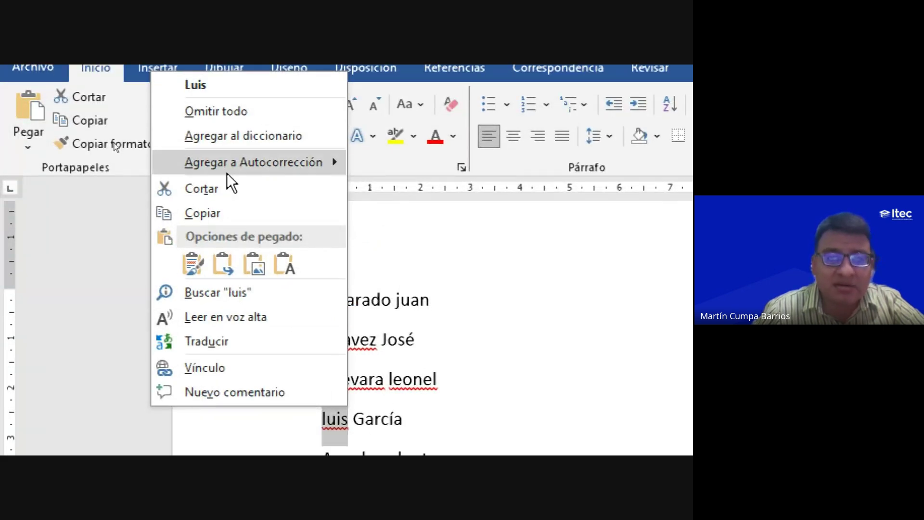
click(226, 190)
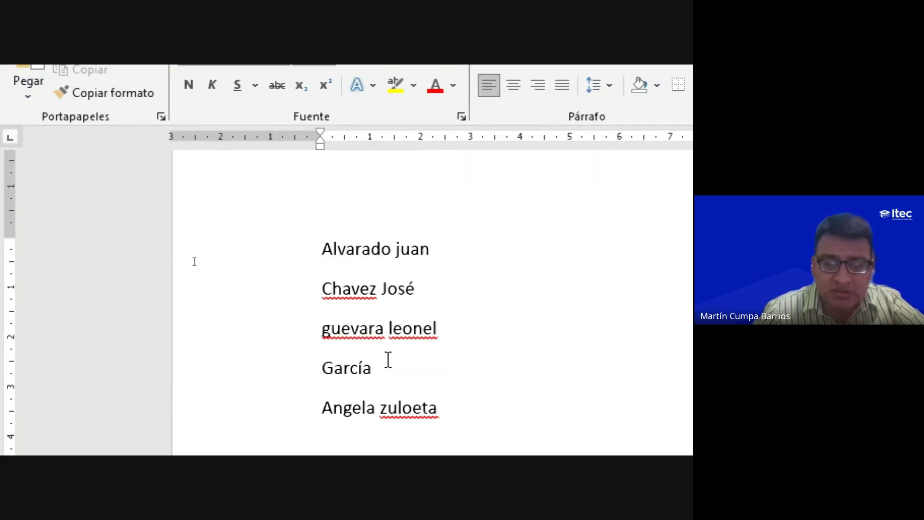
click(388, 360)
text(luis)
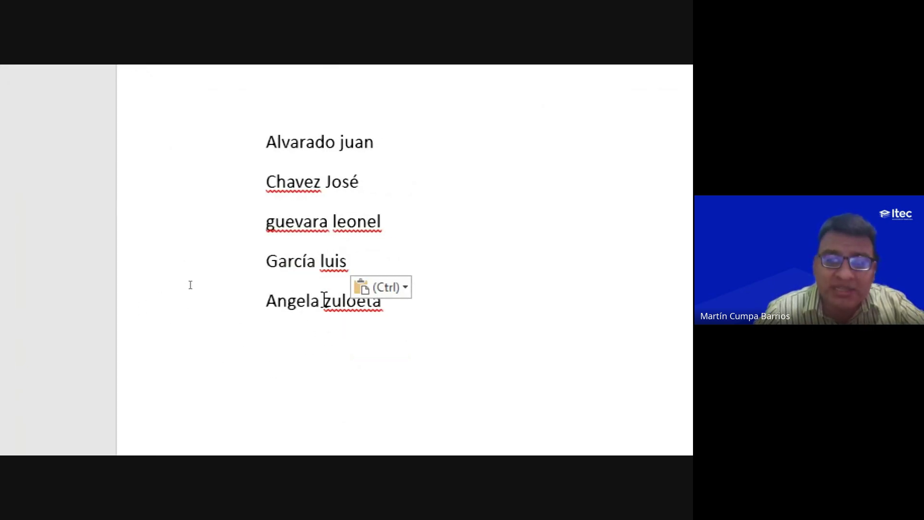
drag(324, 301, 262, 304)
right_click(268, 314)
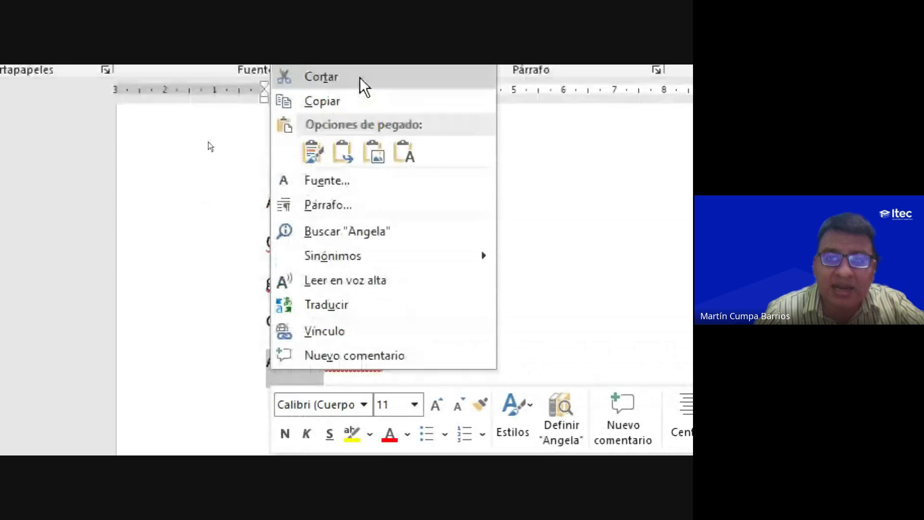
click(361, 80)
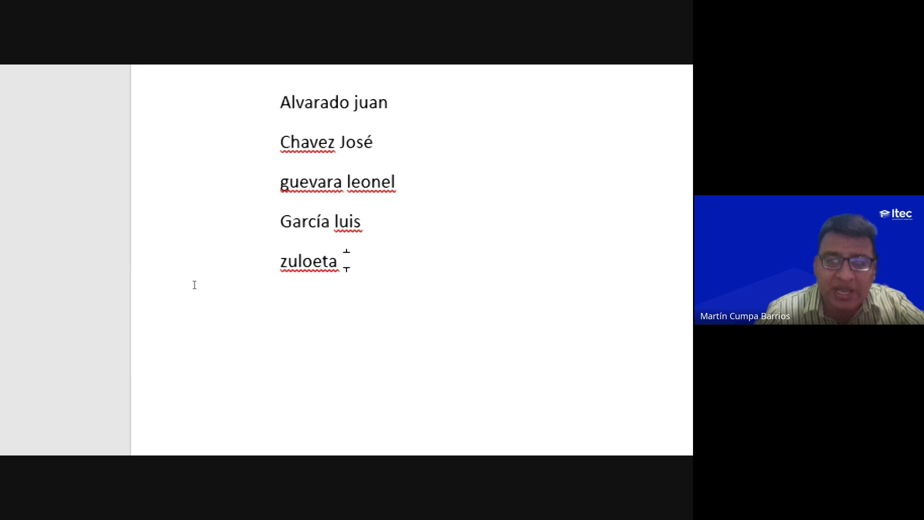
right_click(347, 260)
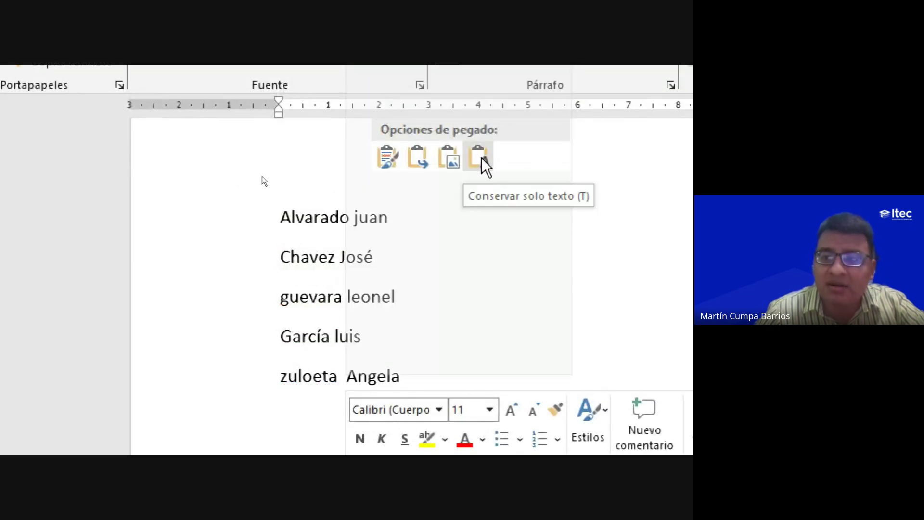
click(485, 164)
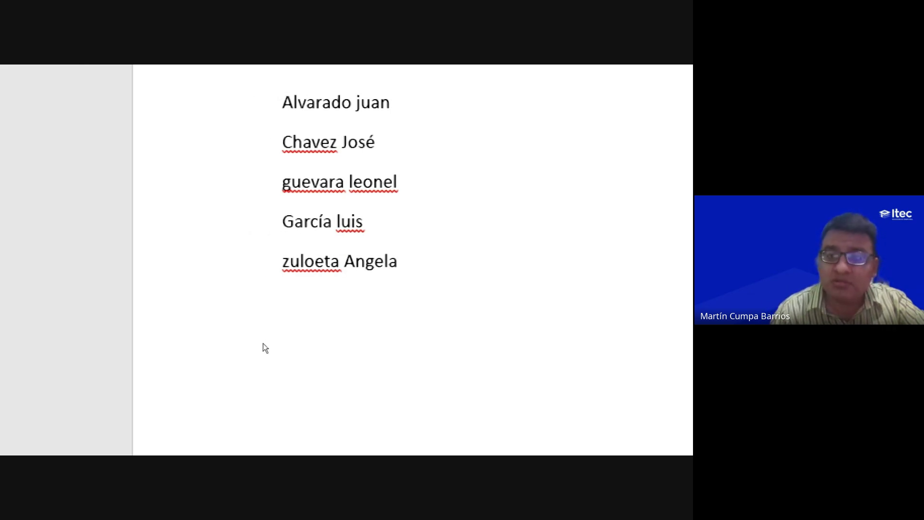
scroll(364, 246, up, 2)
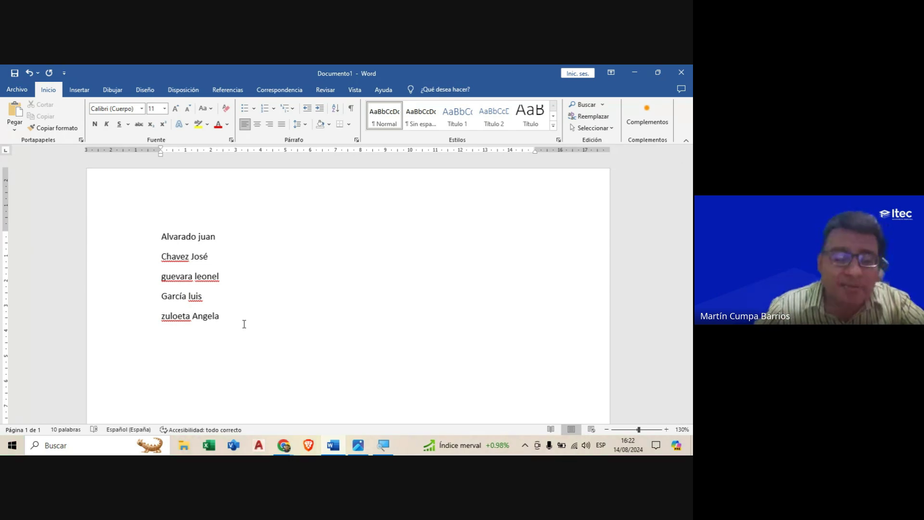
mouse_move(237, 320)
mouse_down()
mouse_move(183, 276)
mouse_move(162, 236)
mouse_up()
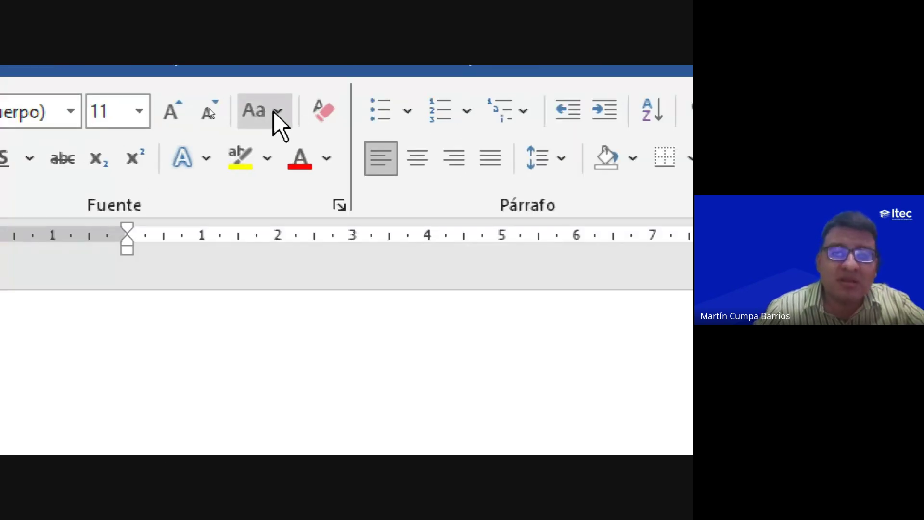
click(276, 111)
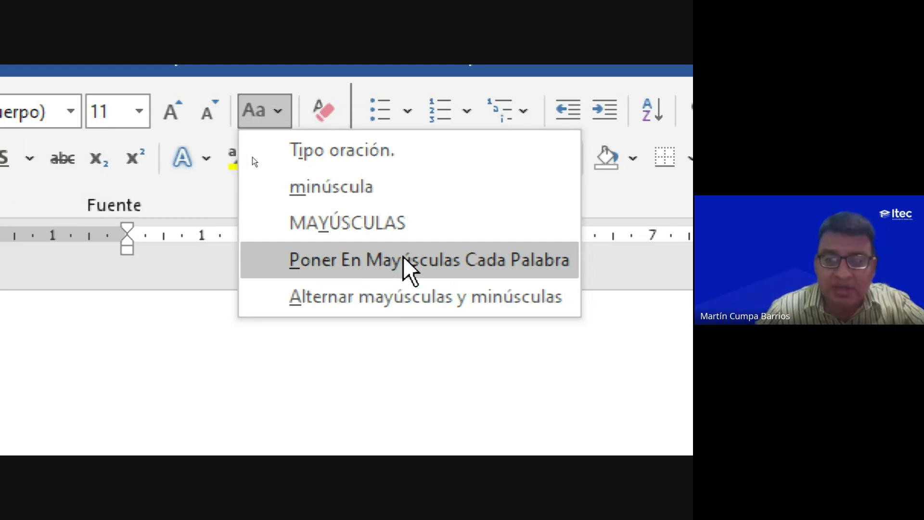
click(403, 258)
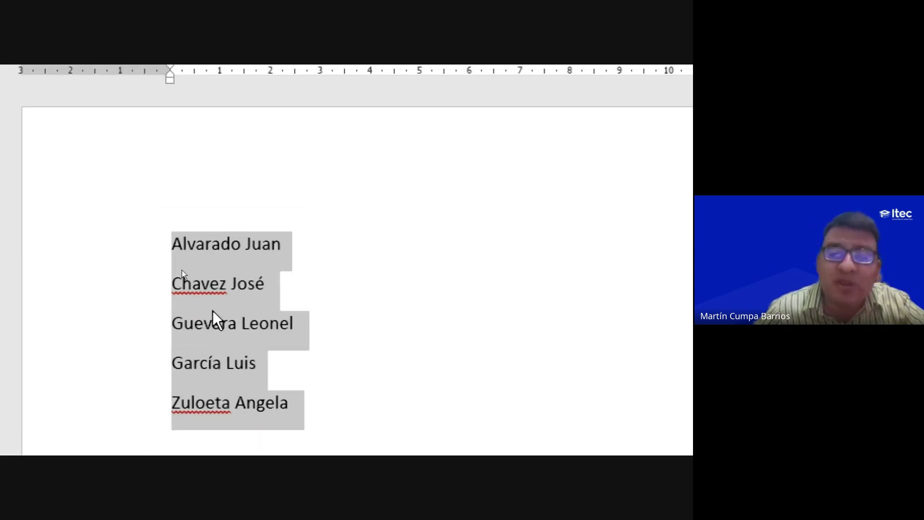
Step: Replace the misspelled surname Chavez with the suggested spelling Chávez
click(196, 246)
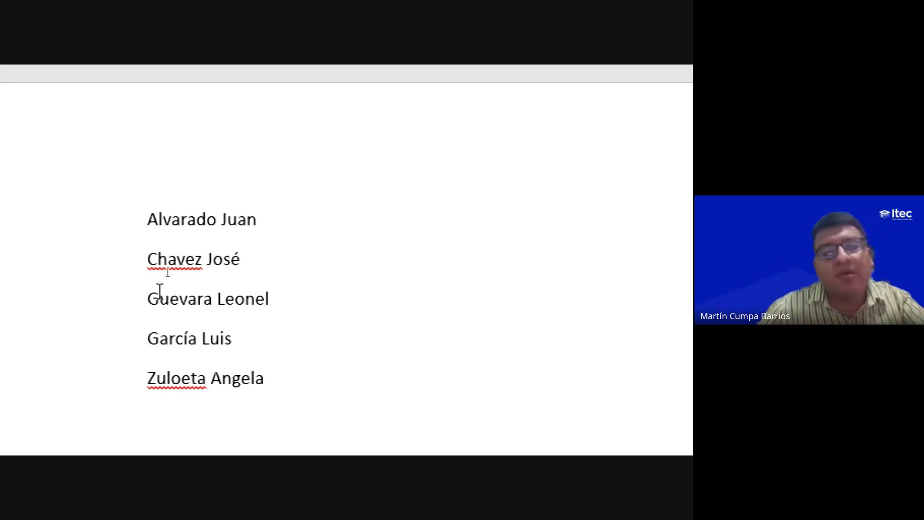
mouse_move(175, 259)
right_click(181, 264)
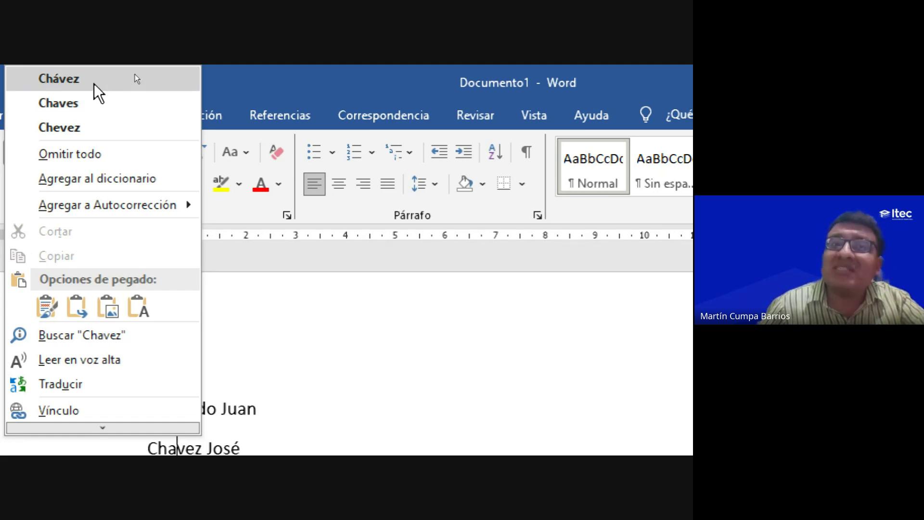
click(94, 85)
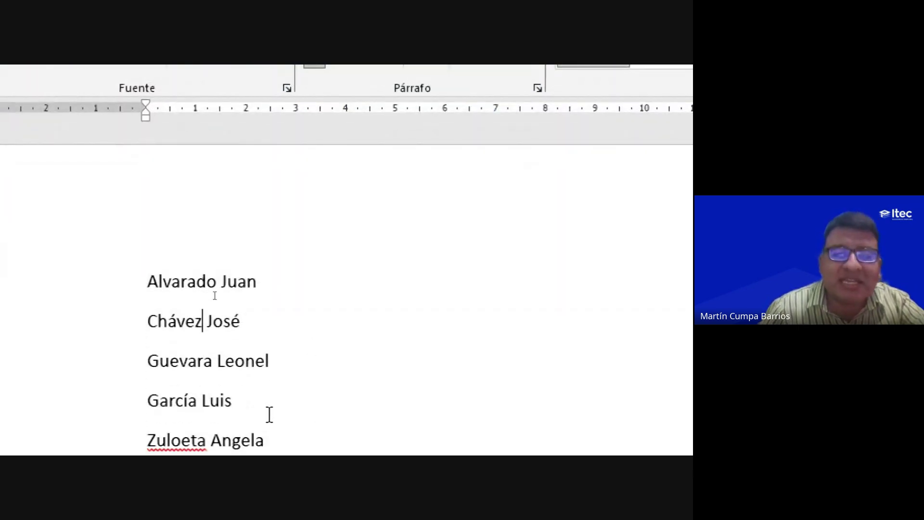
drag(203, 321, 147, 321)
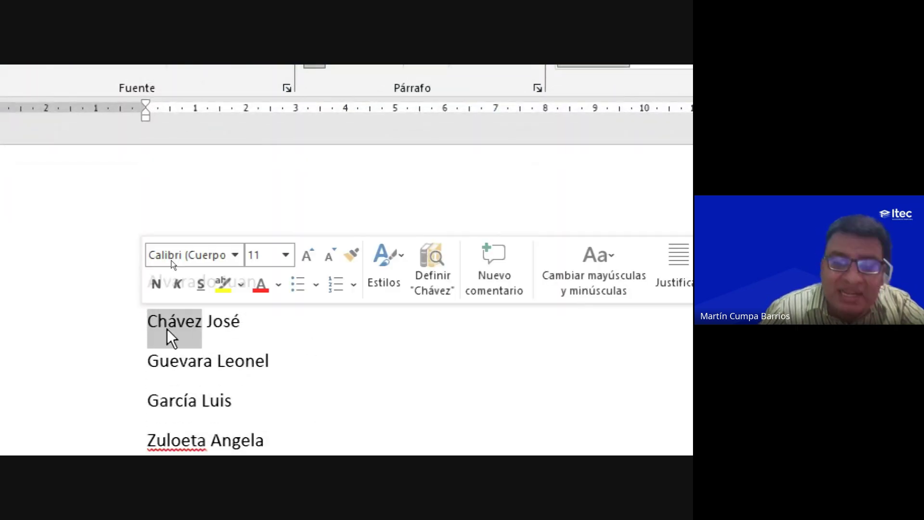
scroll(165, 337, down, 2)
click(196, 210)
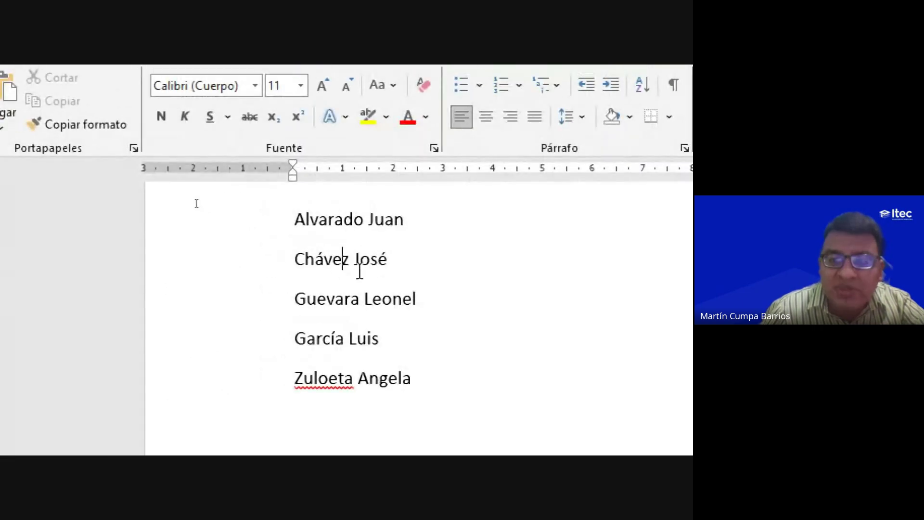
drag(350, 264, 295, 264)
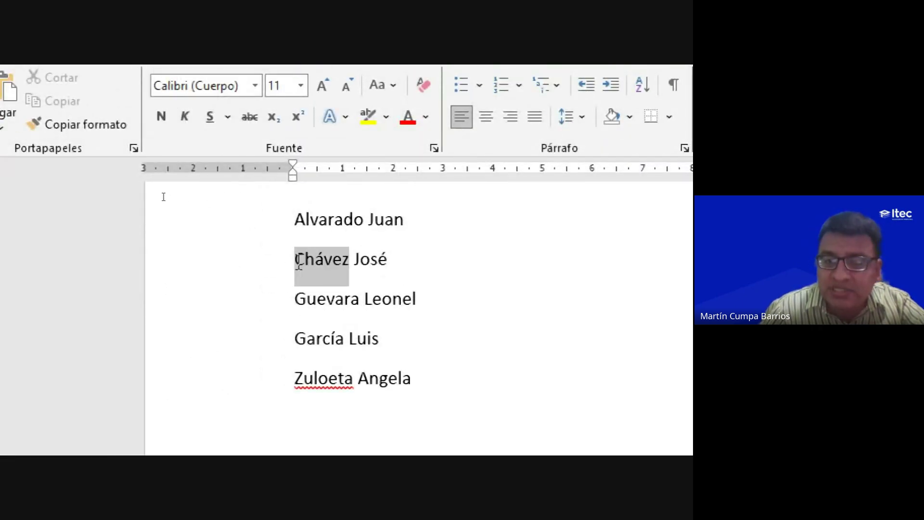
scroll(378, 407, down, 1)
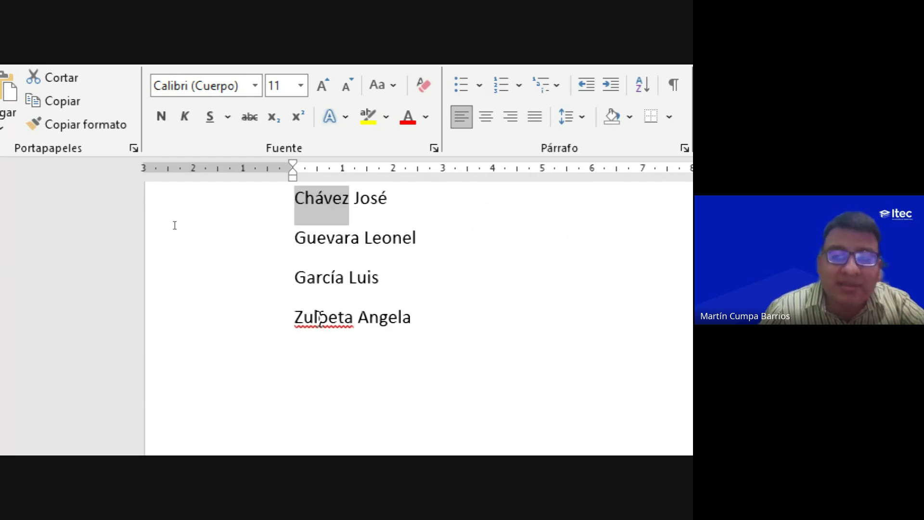
Step: Ignore the spelling flag on the surname Zuloeta
right_click(330, 323)
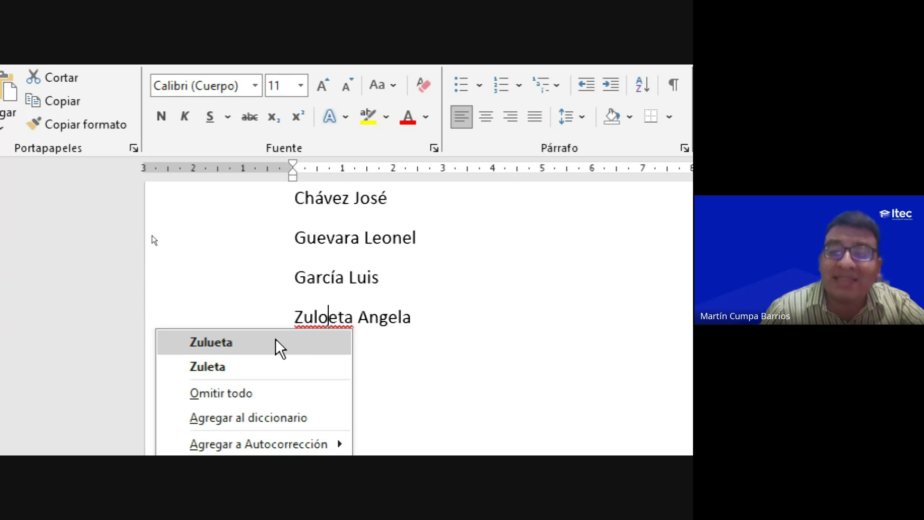
click(329, 318)
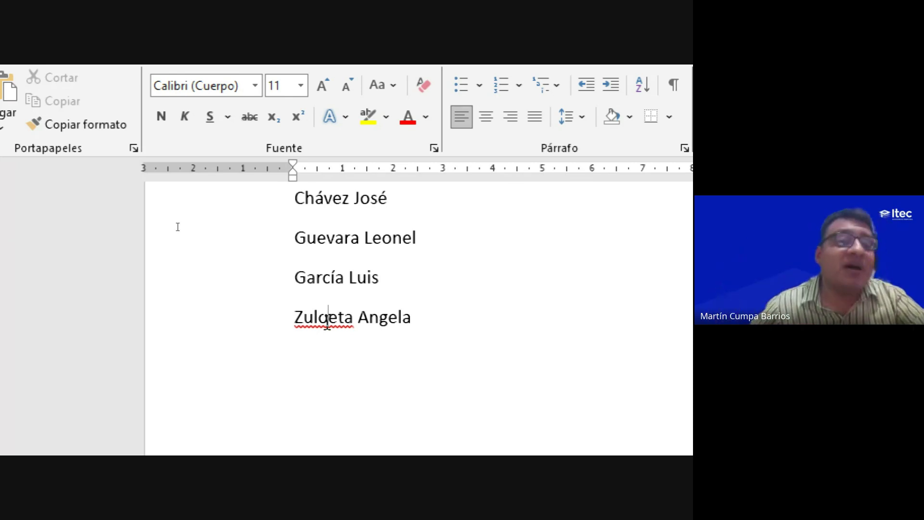
scroll(313, 346, down, 1)
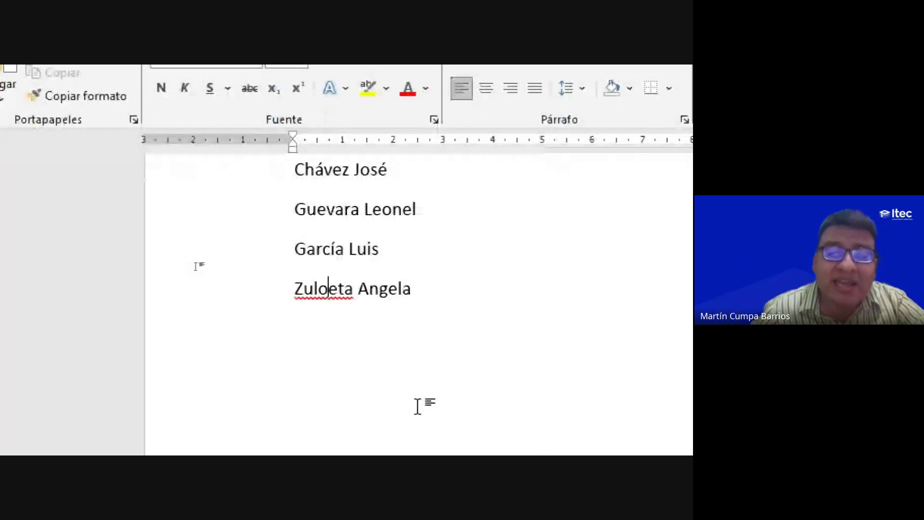
right_click(320, 294)
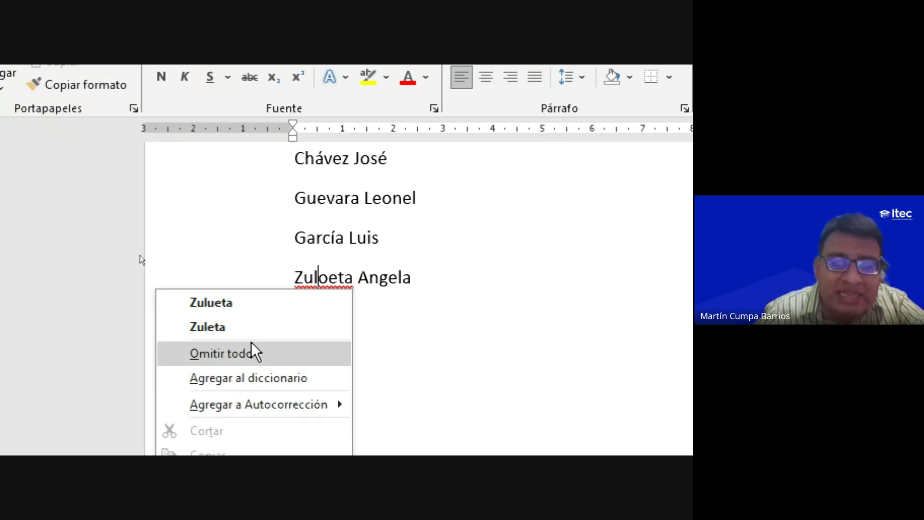
click(245, 357)
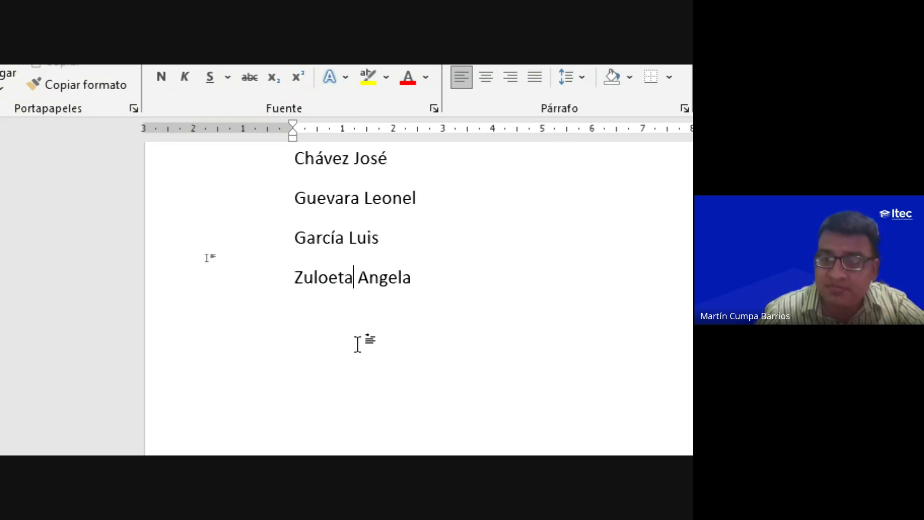
click(434, 284)
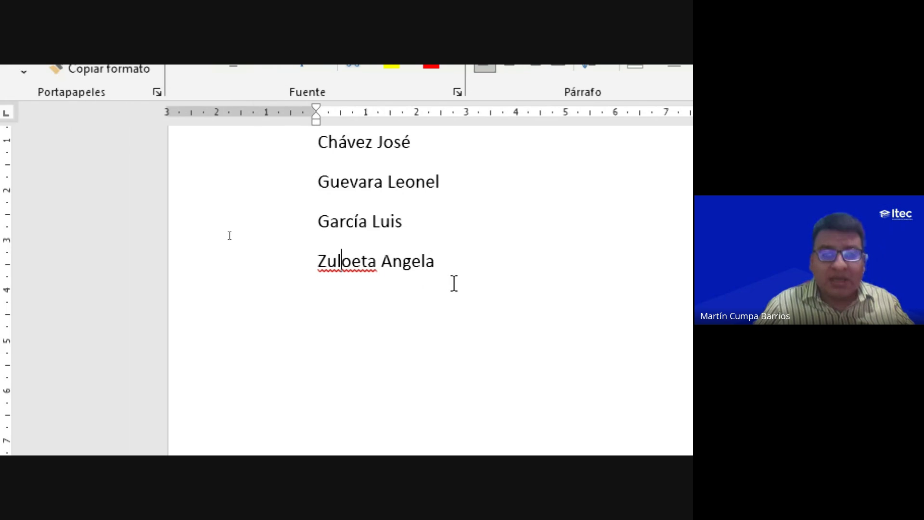
right_click(361, 270)
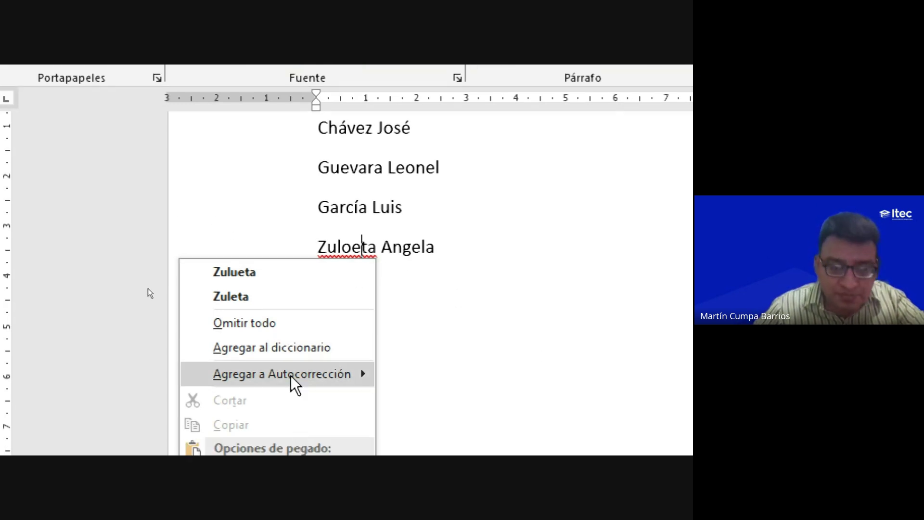
click(405, 291)
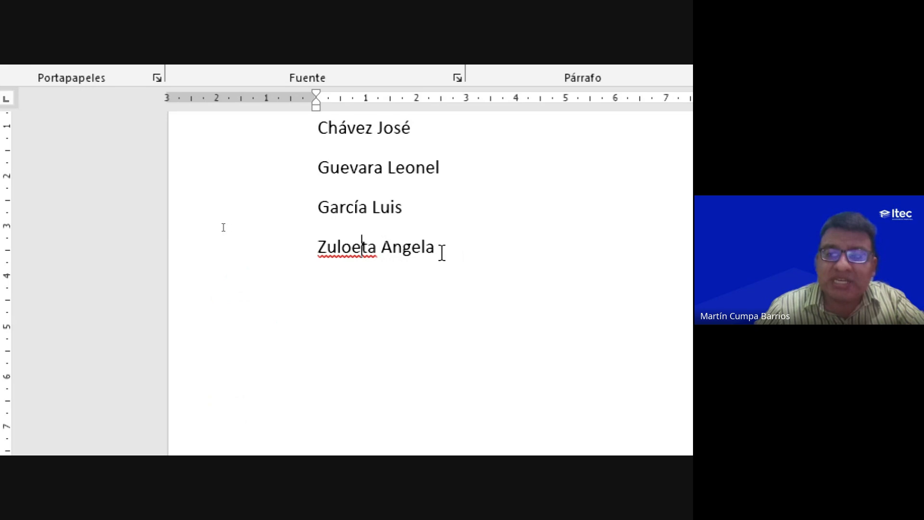
click(441, 251)
key(Return)
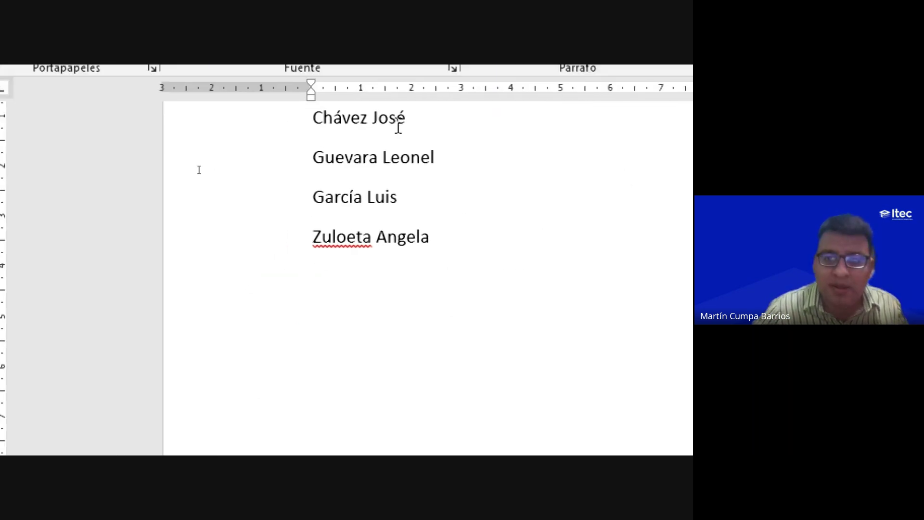
Step: Paste Zuloeta onto two new lines below the name list
double_click(349, 239)
key(ctrl+c)
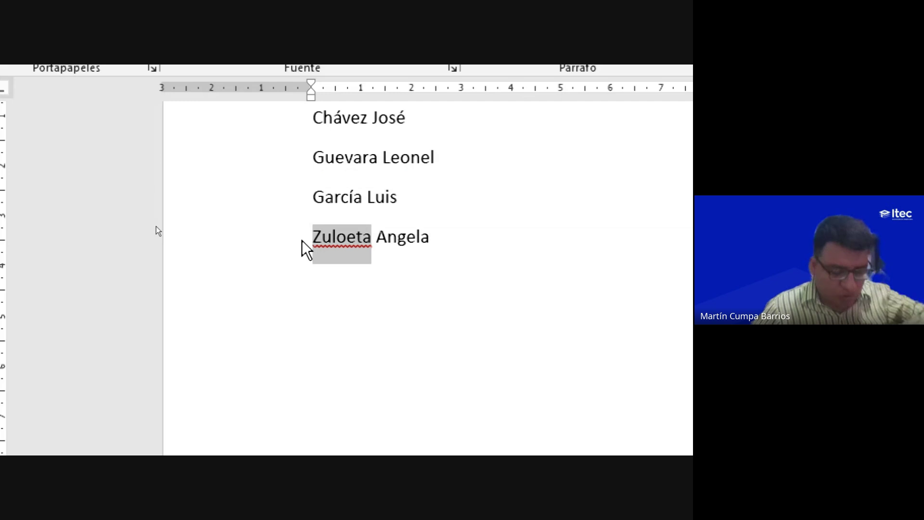
click(338, 280)
key(ctrl+v)
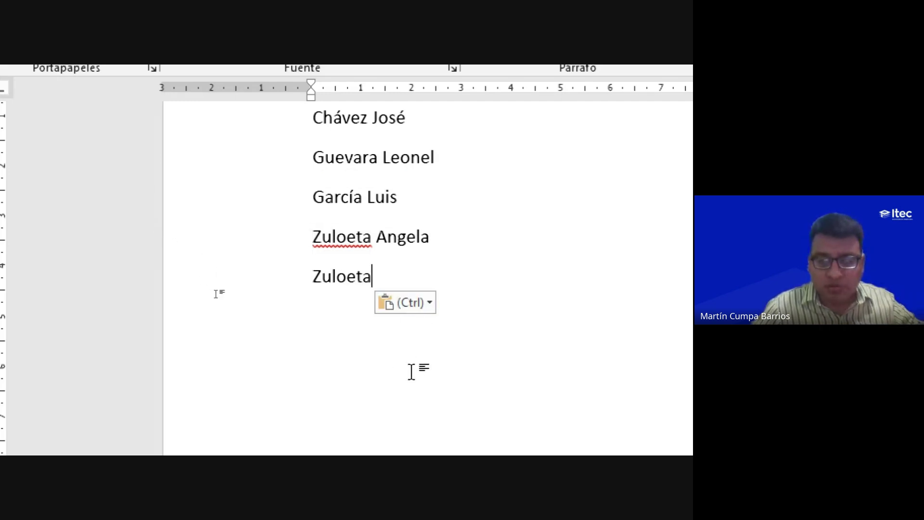
key(Return)
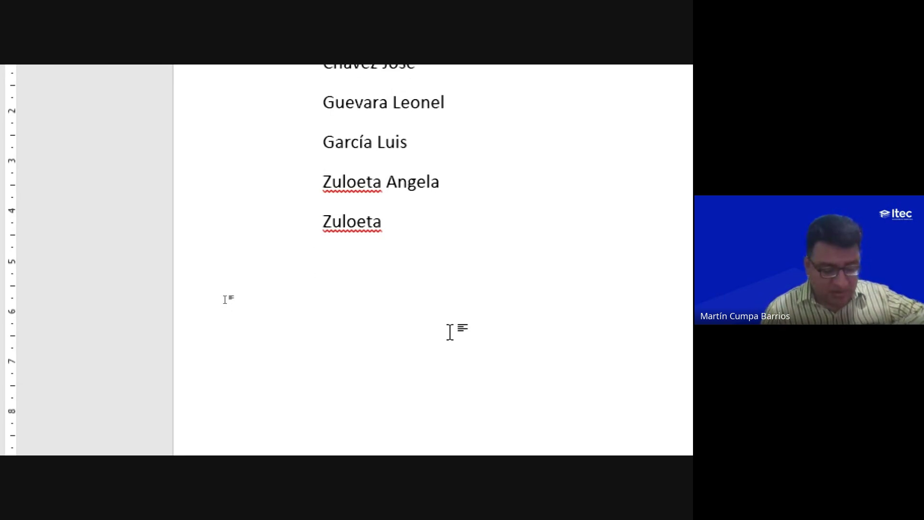
key(ctrl+v)
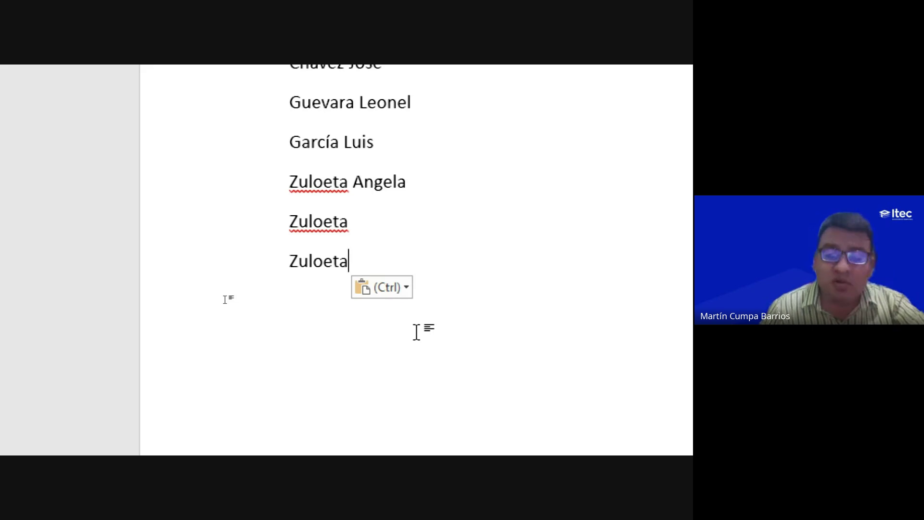
key(Return)
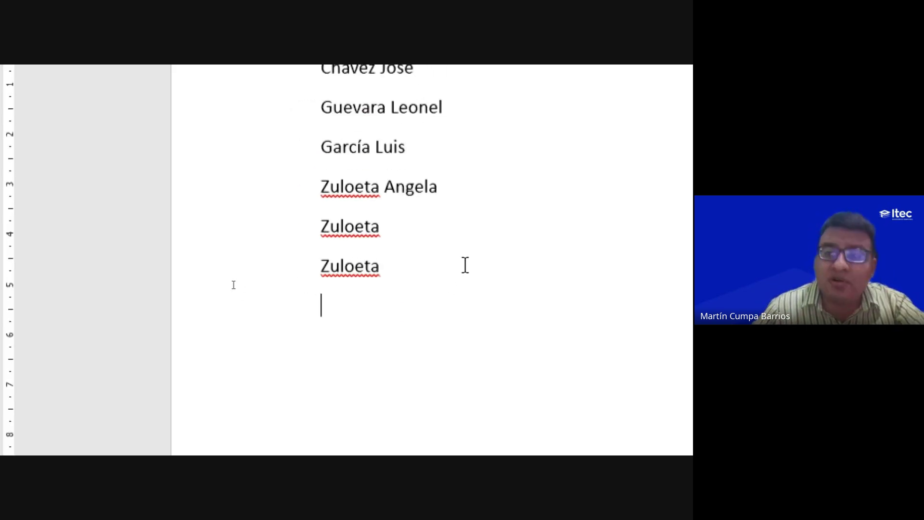
Step: Ignore all Zuloeta spelling flags, then delete the two extra Zuloeta lines
click(355, 205)
right_click(355, 205)
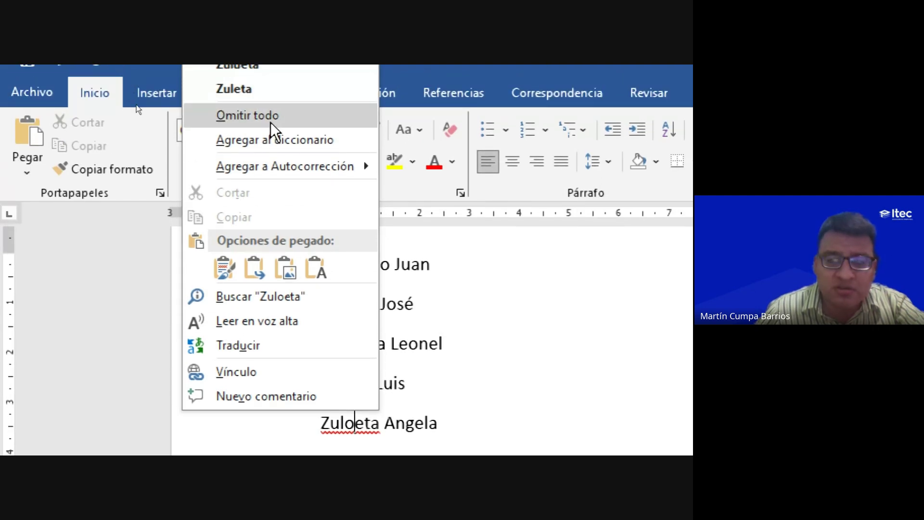
click(271, 122)
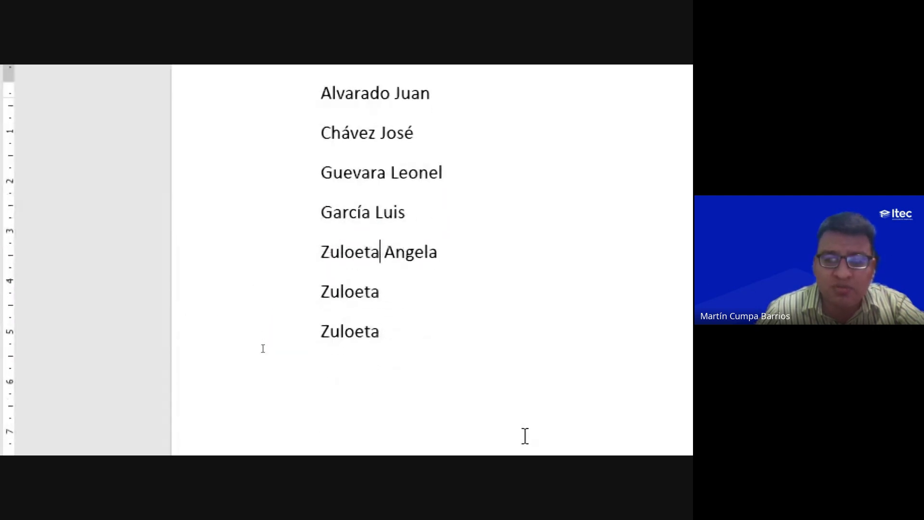
click(385, 328)
drag(367, 325, 313, 277)
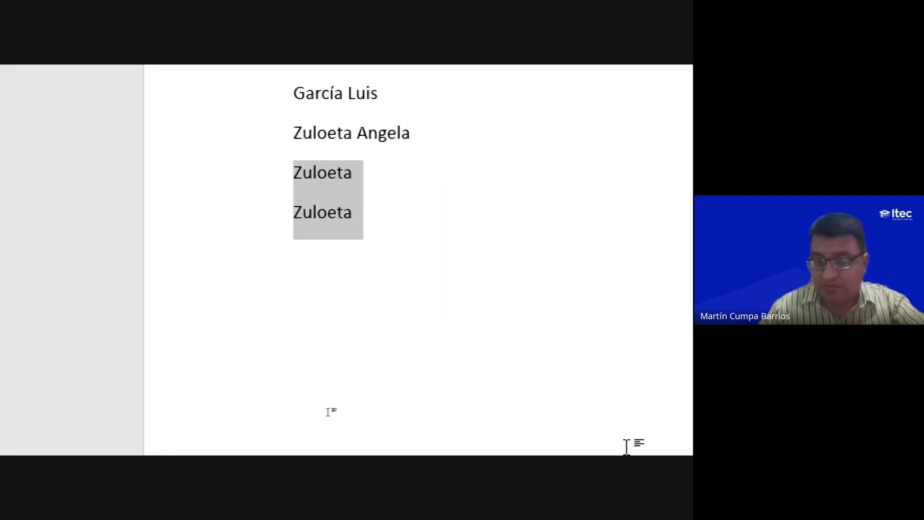
key(BackSpace)
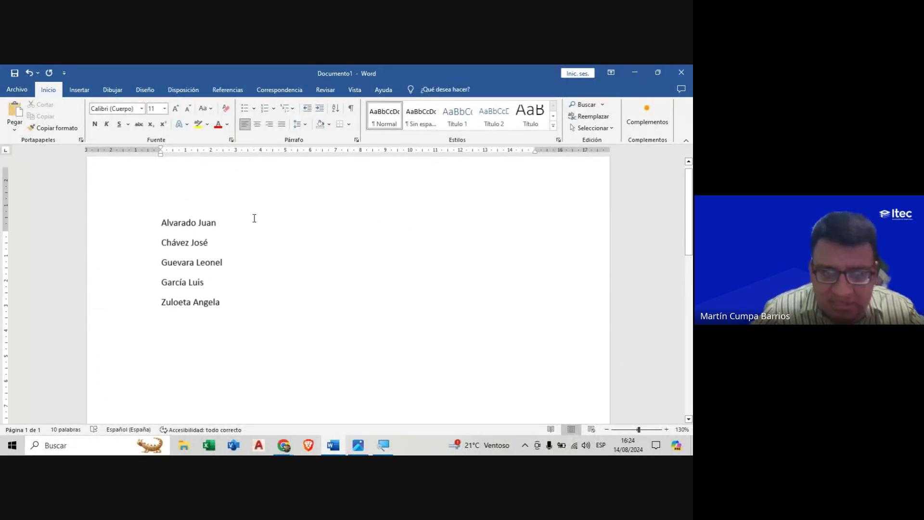
Step: Begin typing the 'Ejercicio:' exercise line two lines below the name list
scroll(253, 210, up, 2)
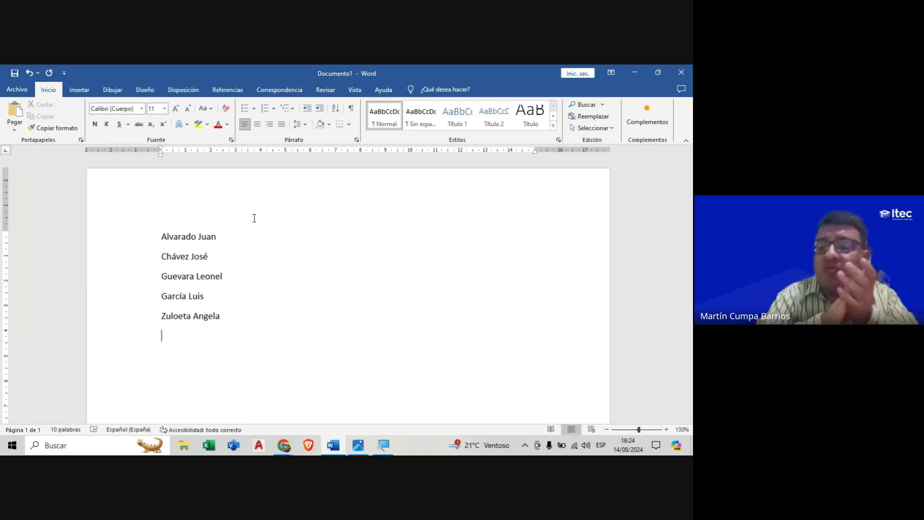
scroll(210, 274, down, 3)
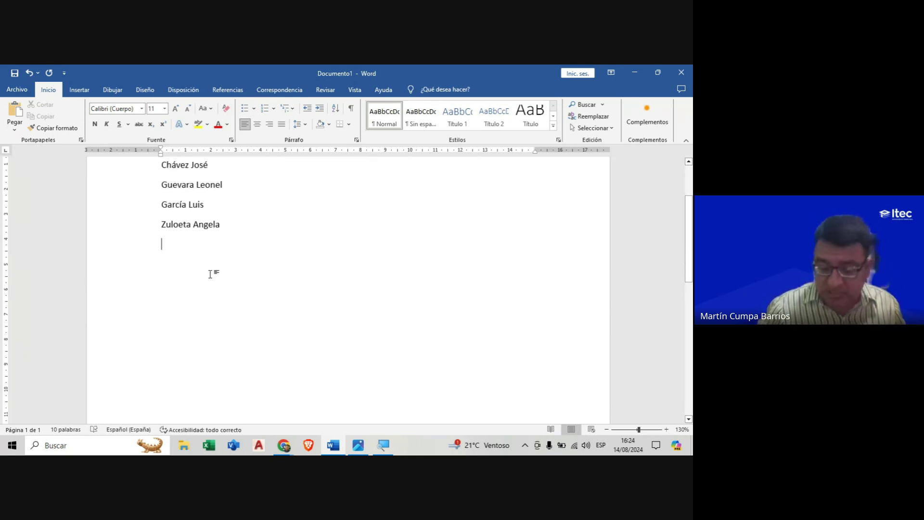
click(210, 274)
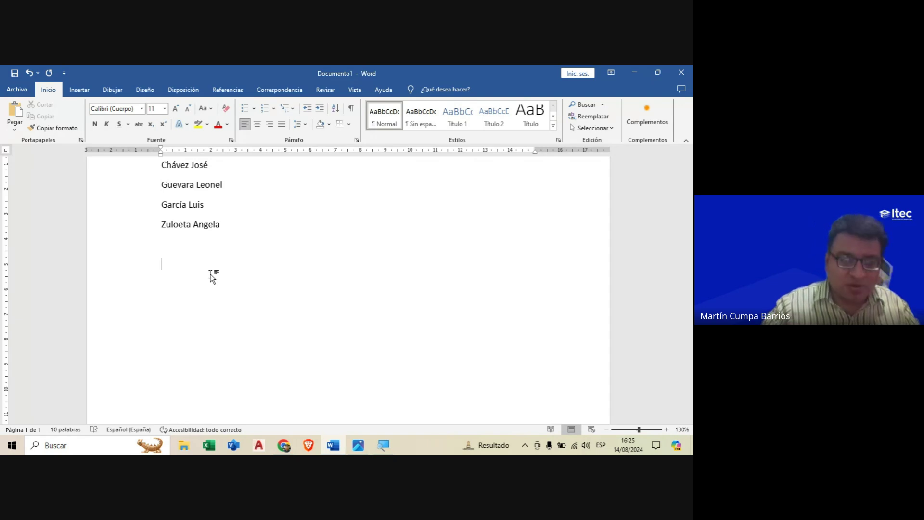
text(Ejercic)
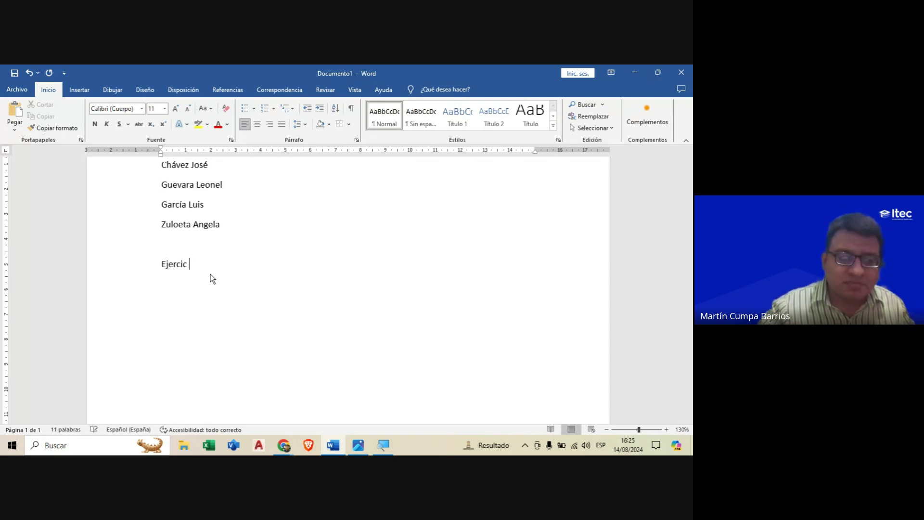
text(io: C)
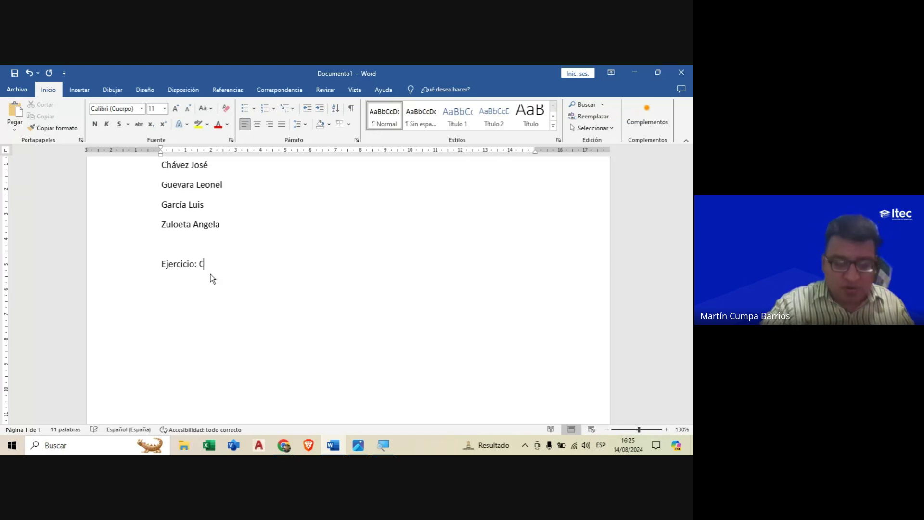
key(BackSpace)
text(Editar m)
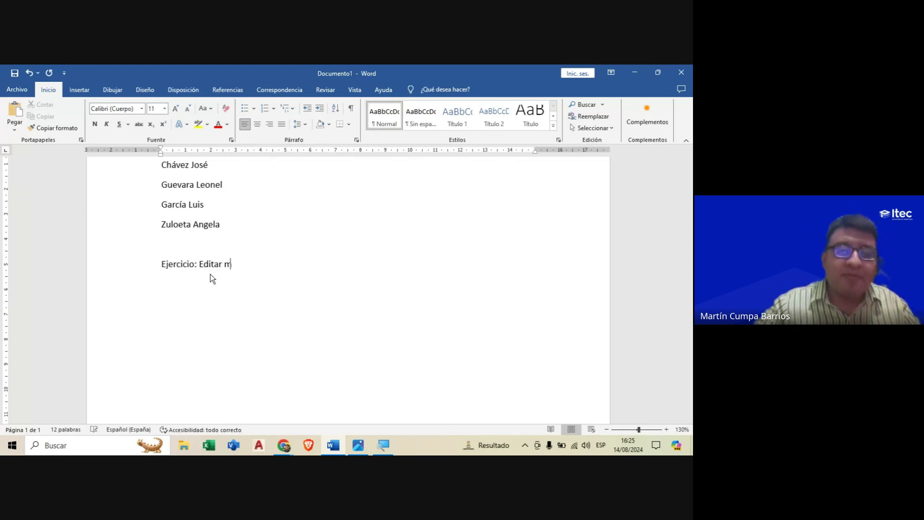
text(ediante el uso )
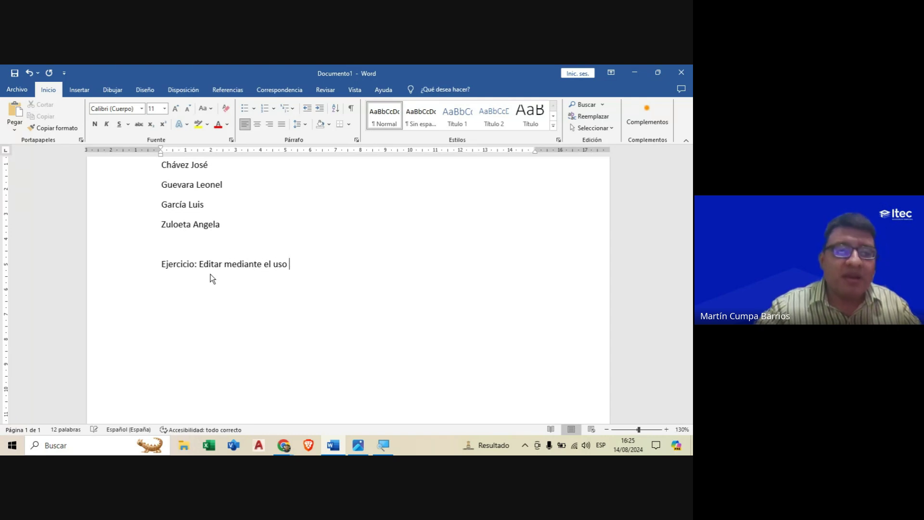
text(de los g)
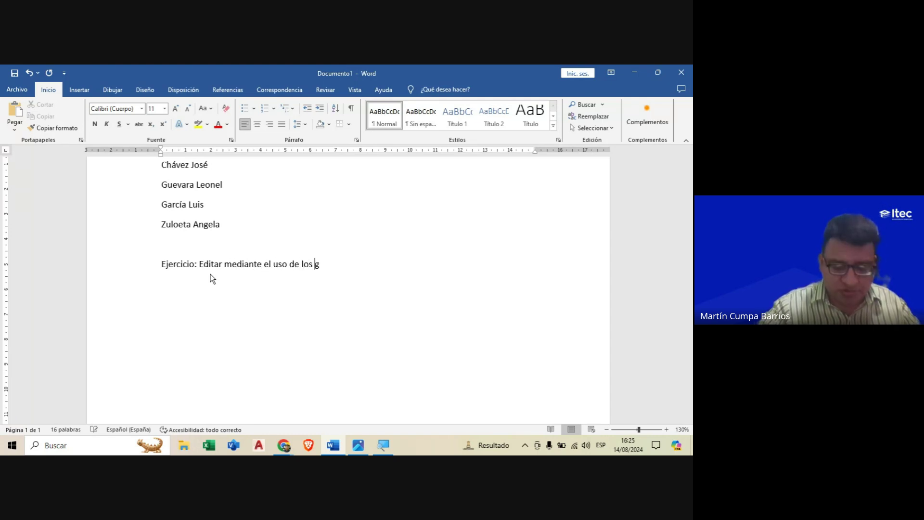
text(rupos fuente)
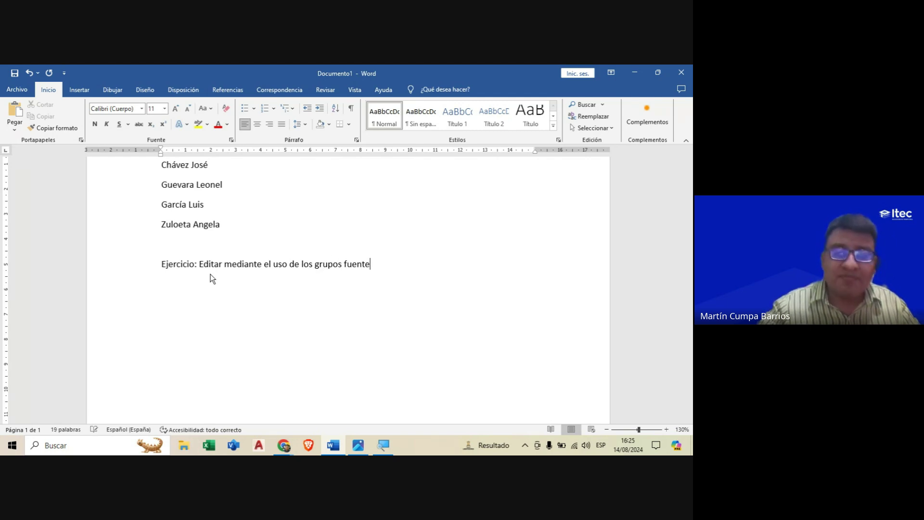
text( y pr)
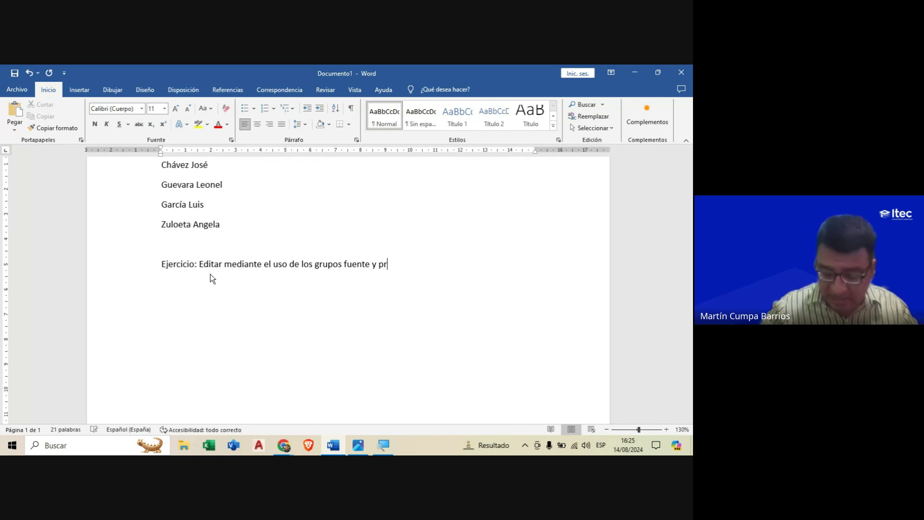
text(ar)
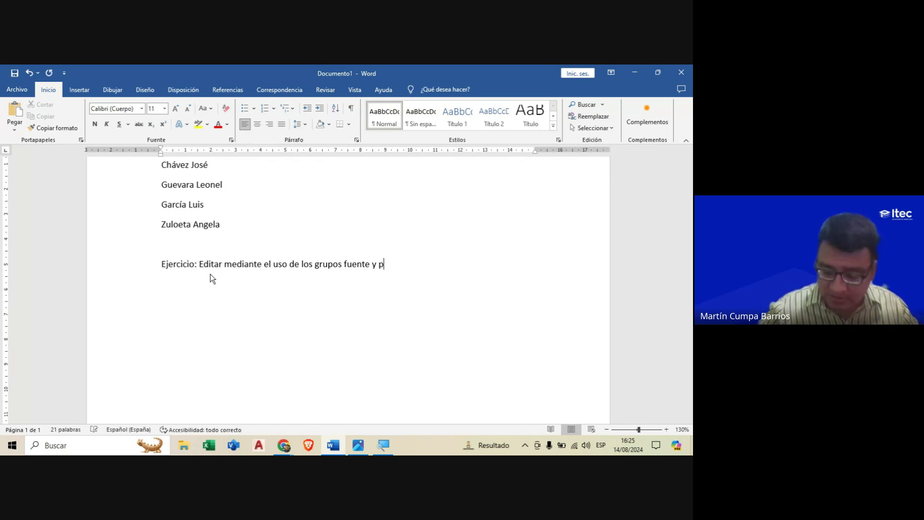
text(árrafo )
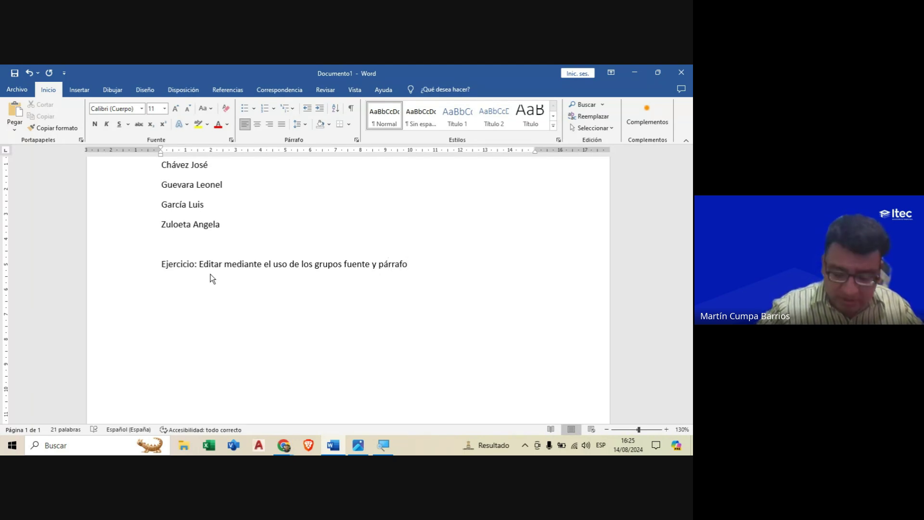
text(las )
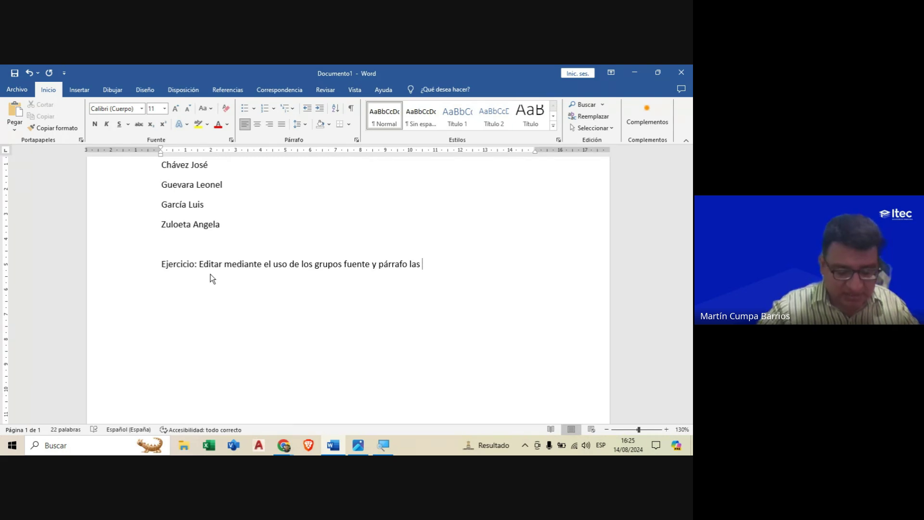
text(siguientes marcas)
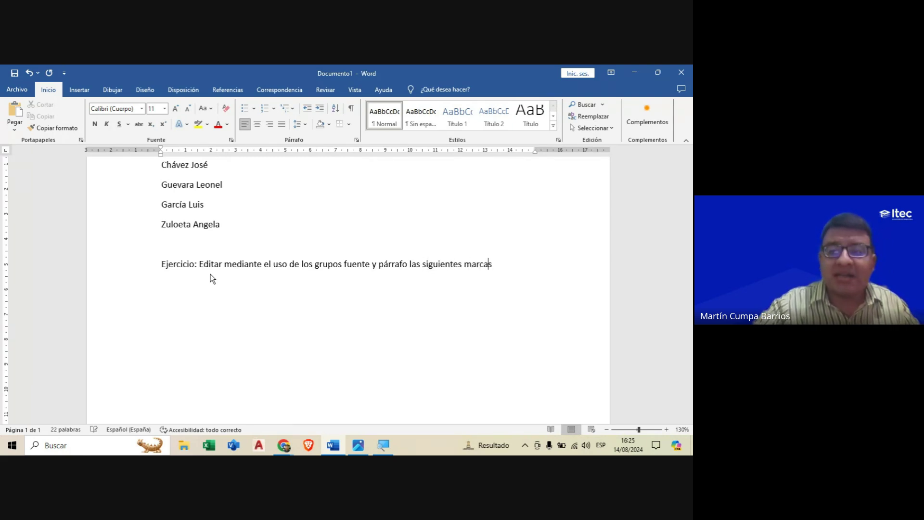
text( comerciales:)
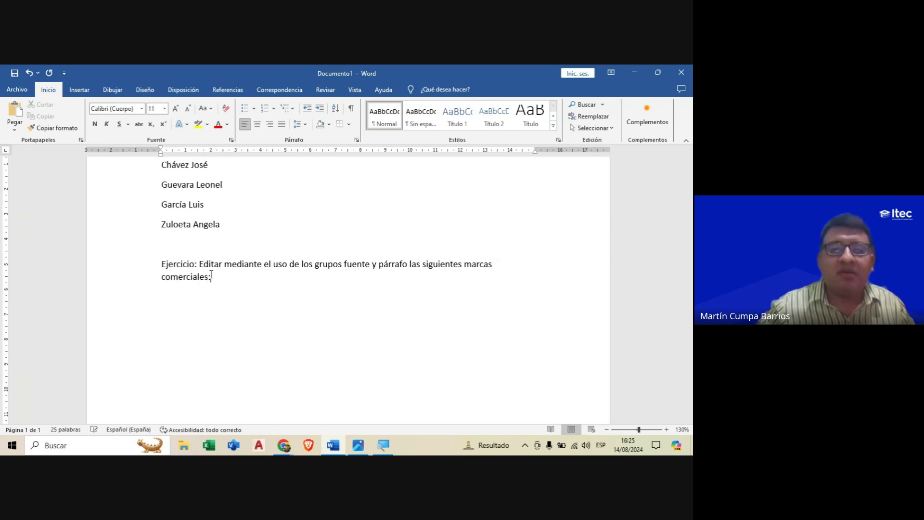
Step: End the exercise line at 'marcas comerciales:' and start a new empty paragraph
key(Return)
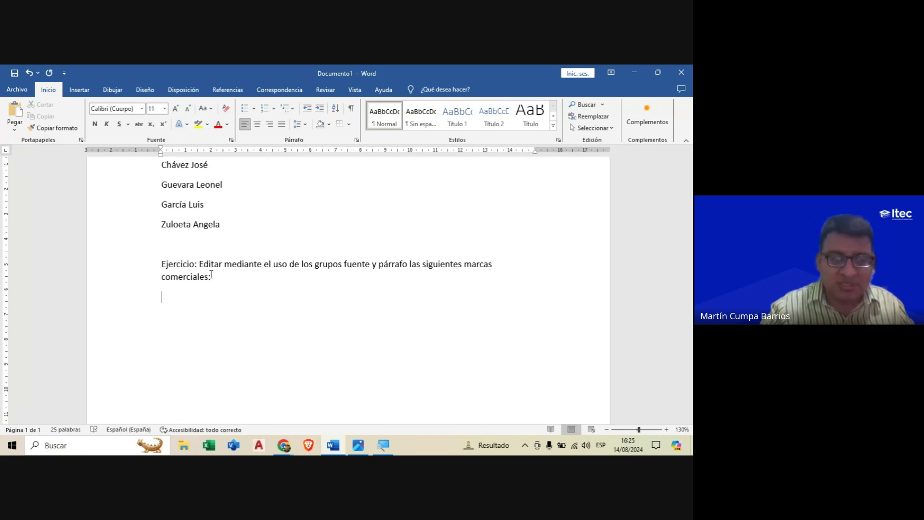
Step: Type the brand lines GASEOSA REAL, Prestobarba la única, Celulares A24 and ALCOHOL medicinal
text(GASEC)
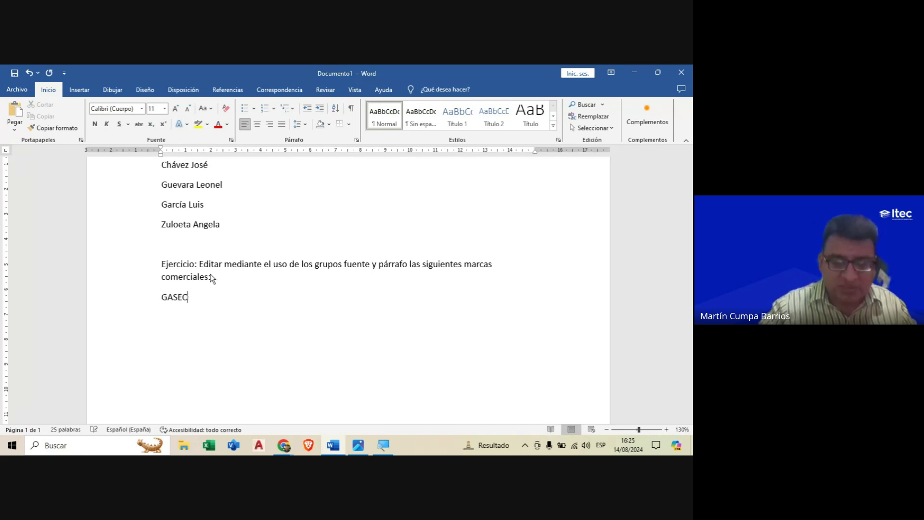
text(AL)
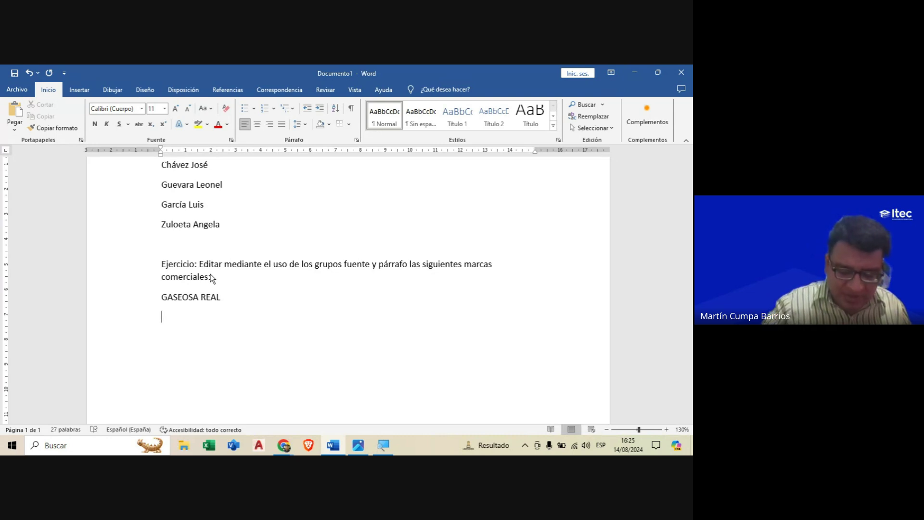
text(Prestig)
key(BackSpace)
key(BackSpace)
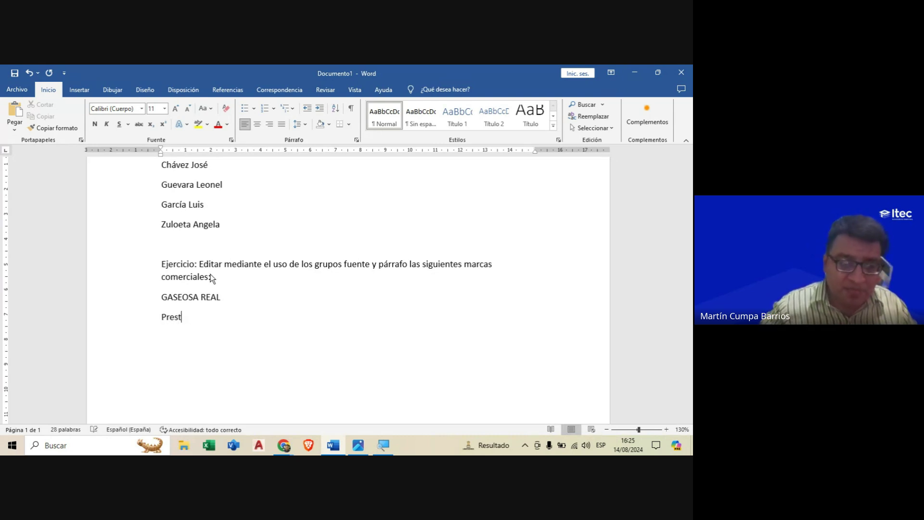
text(obarba)
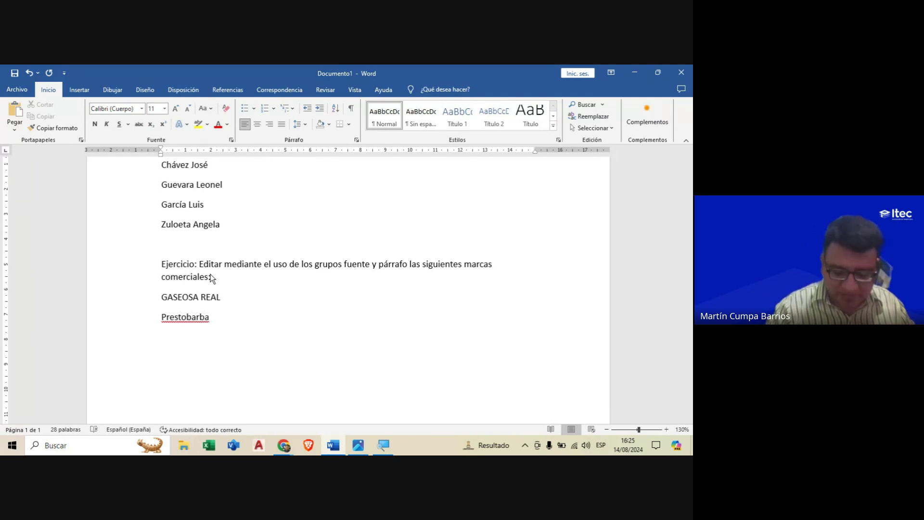
text( la única)
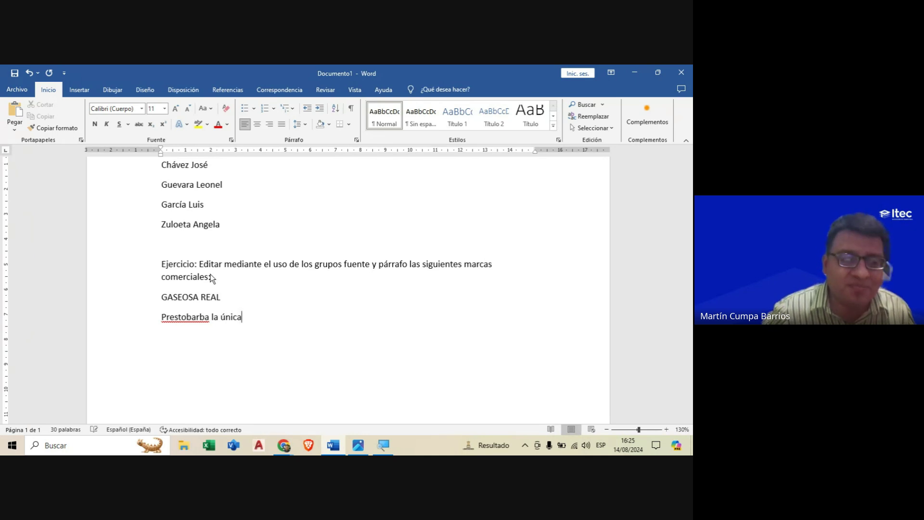
key(Return)
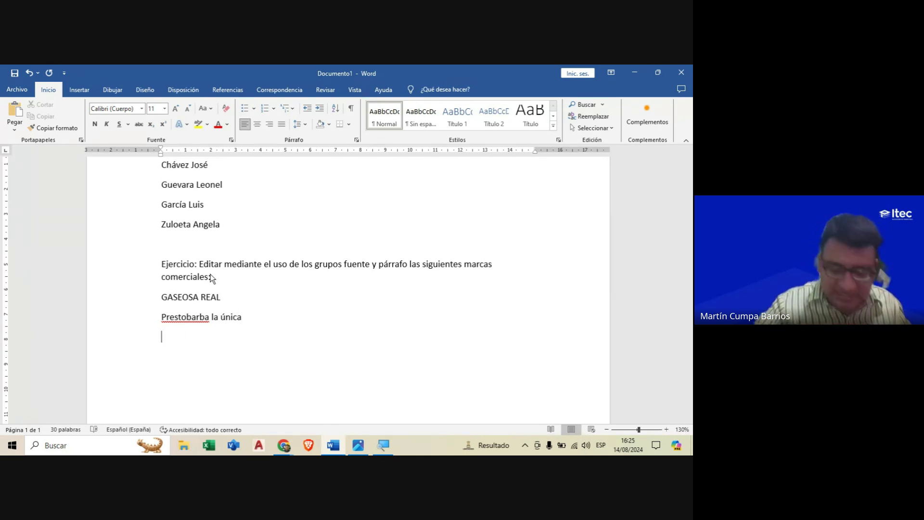
text(Celulares)
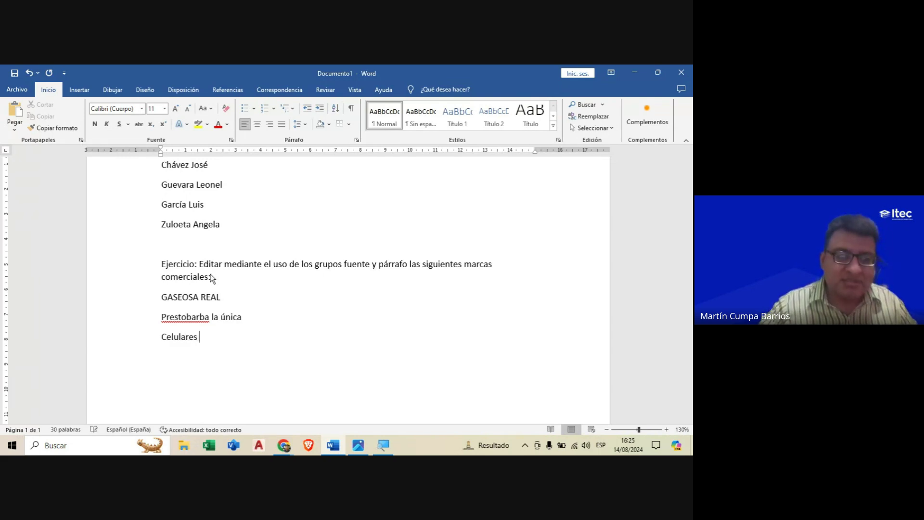
text(A)
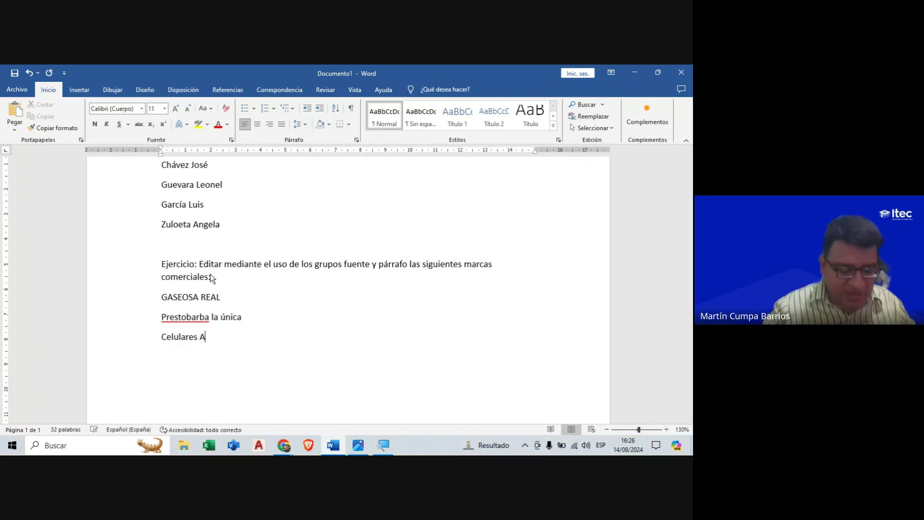
key(BackSpace)
key(BackSpace)
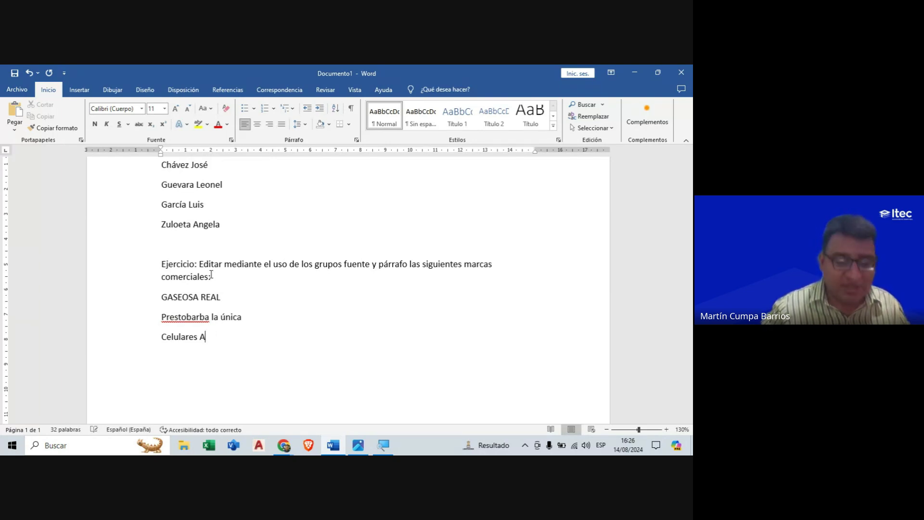
text(24 )
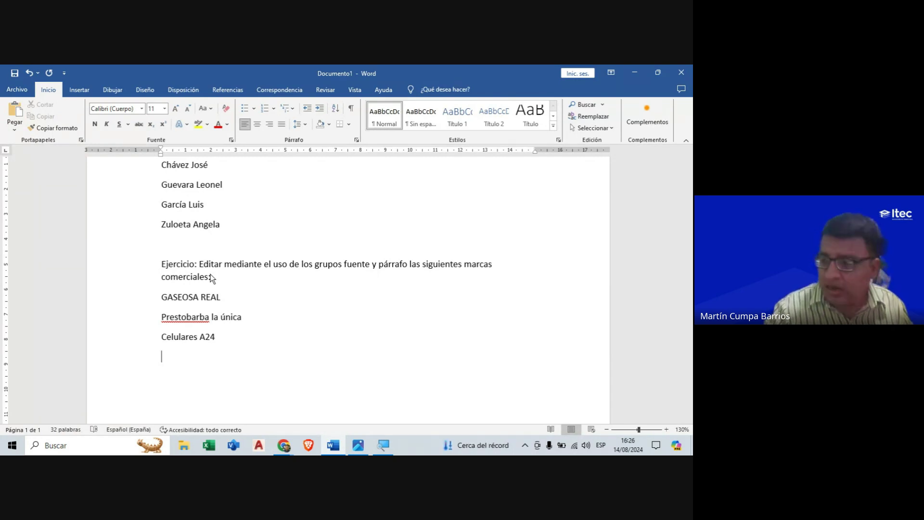
text(ALCO)
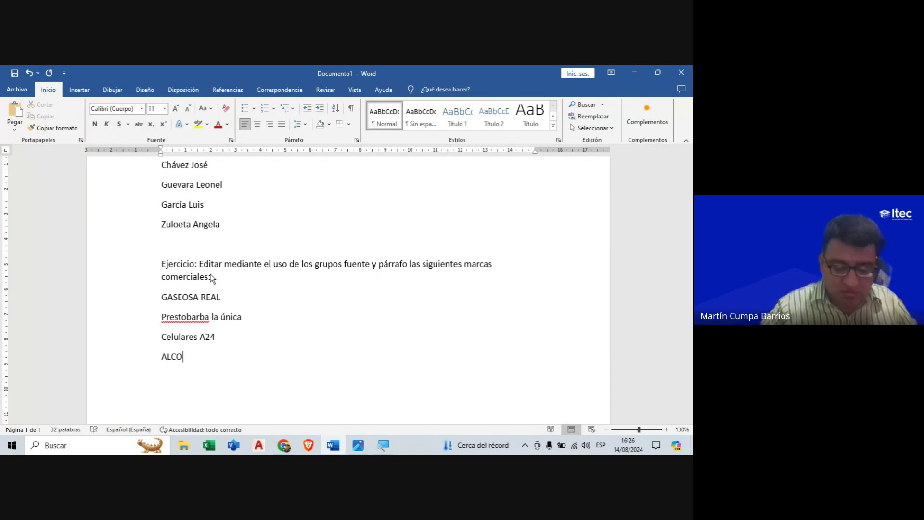
text(HOL medicinal AWO)
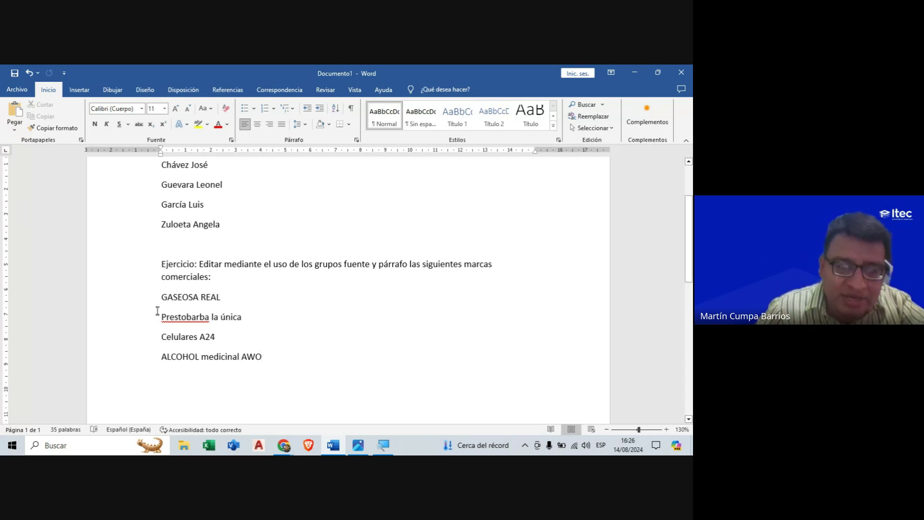
Step: Convert the four brand-name lines to uppercase with Change Case
drag(158, 300, 275, 353)
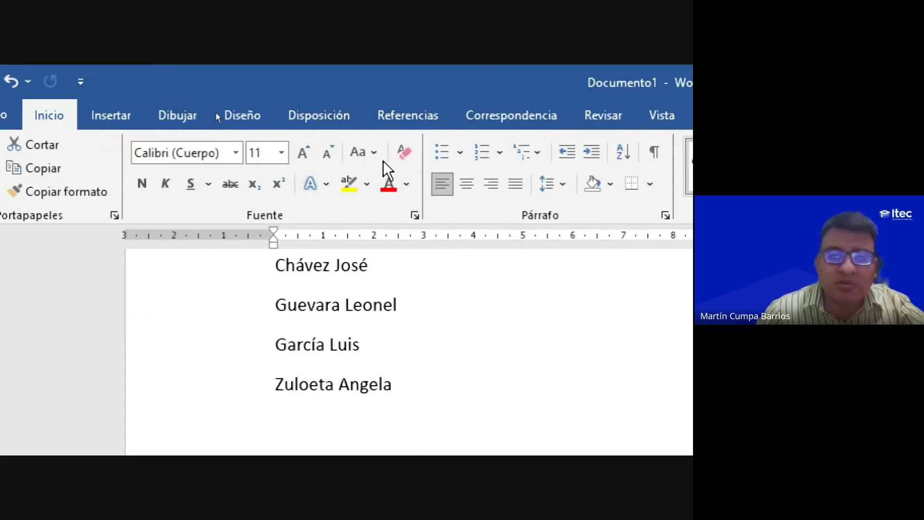
click(375, 161)
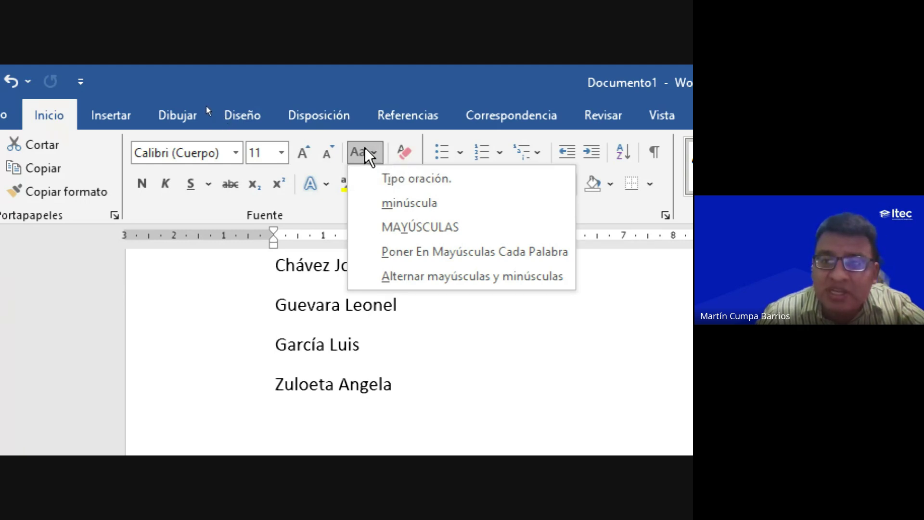
click(399, 227)
scroll(427, 334, down, 5)
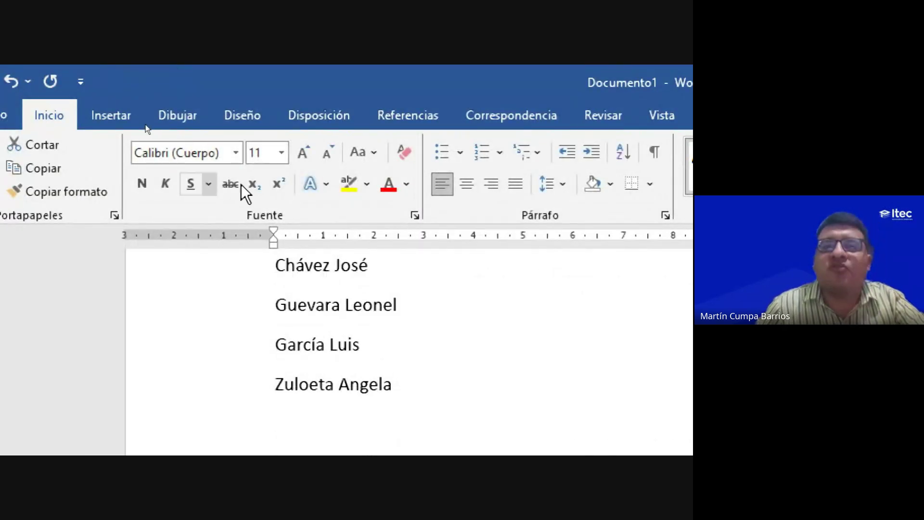
Step: Set the brand names in Times New Roman at size 12
click(235, 153)
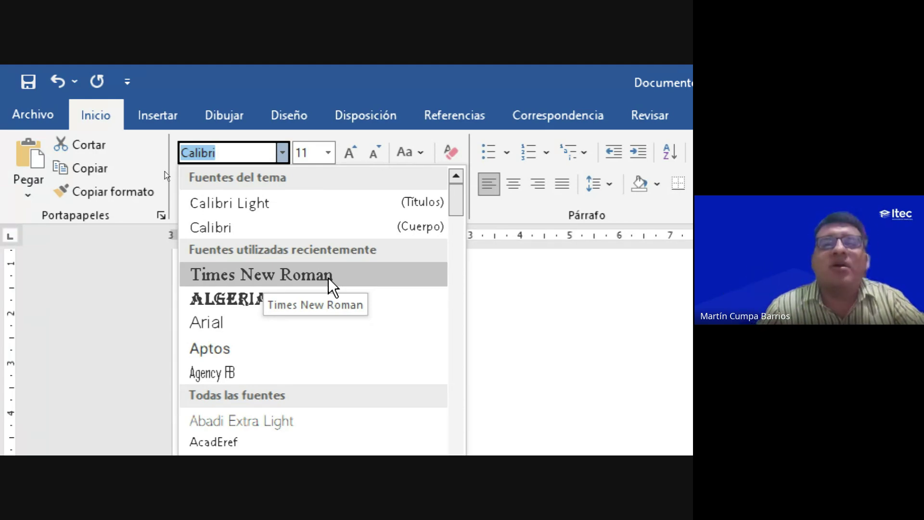
click(328, 278)
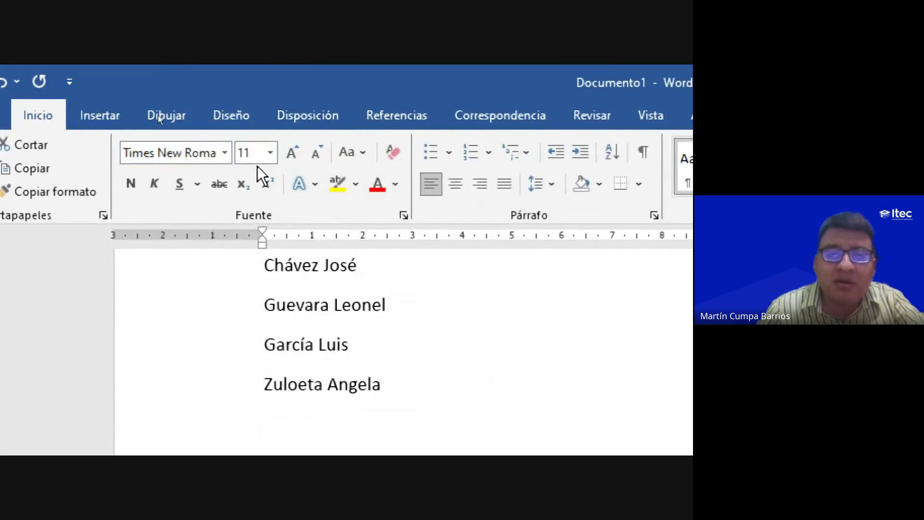
click(255, 153)
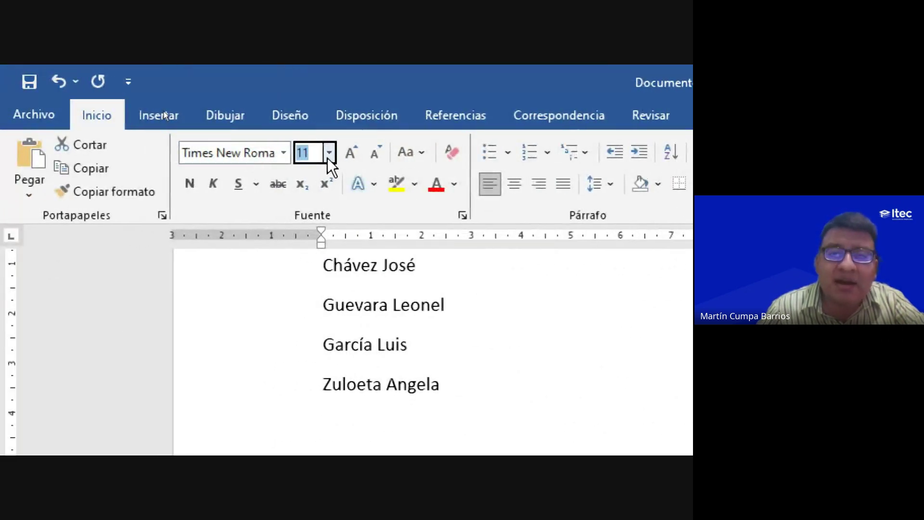
text(12)
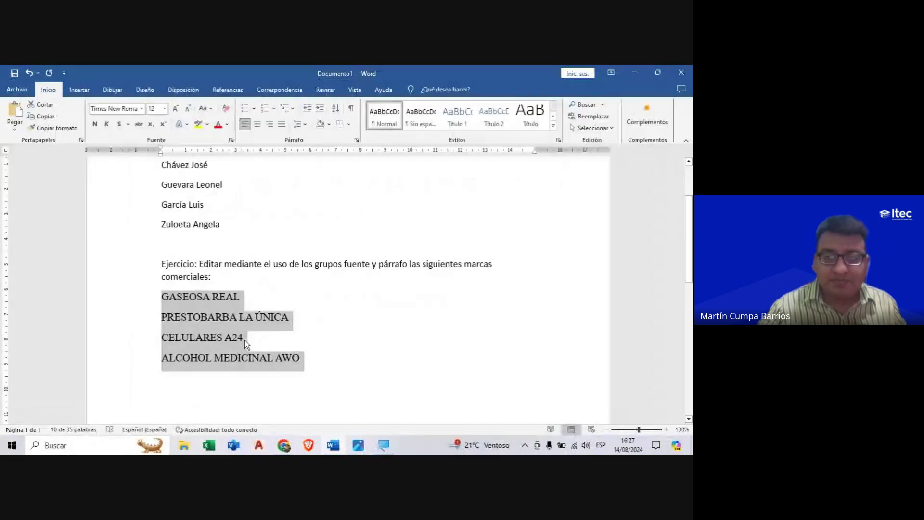
click(282, 442)
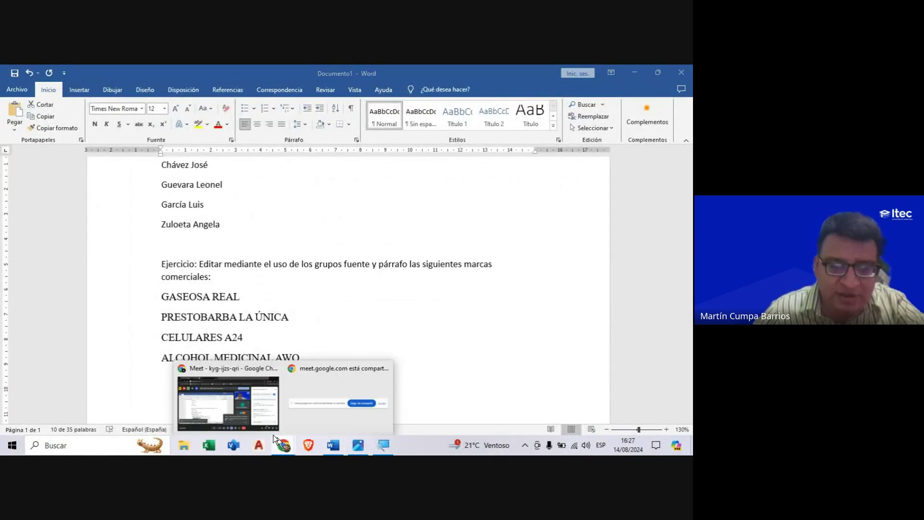
click(270, 419)
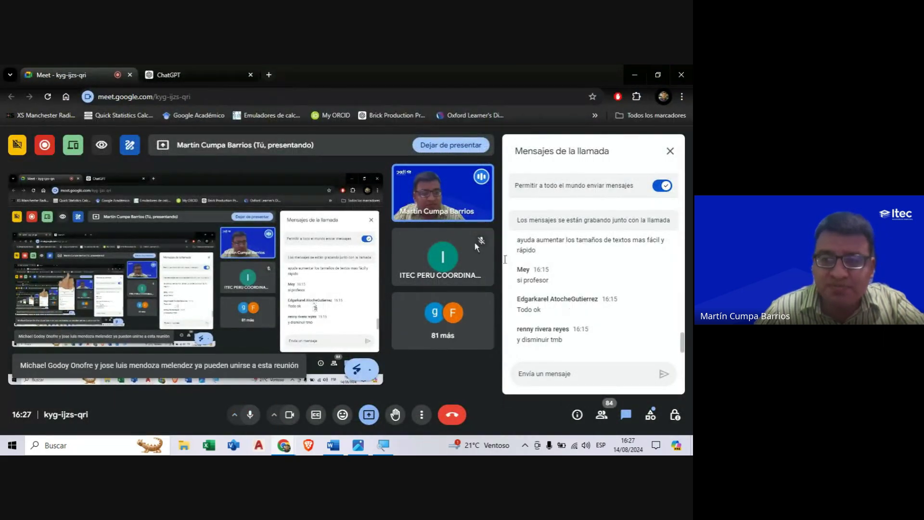
scroll(569, 281, up, 1)
scroll(569, 282, down, 1)
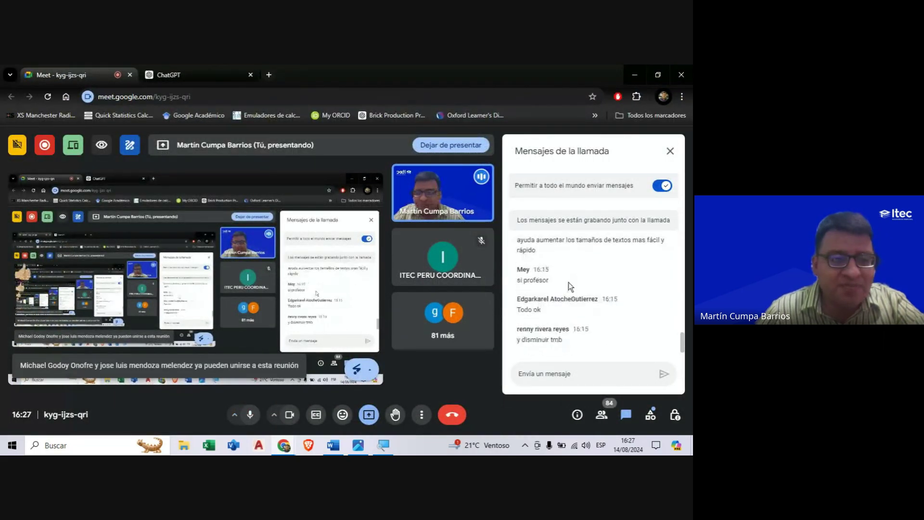
click(336, 447)
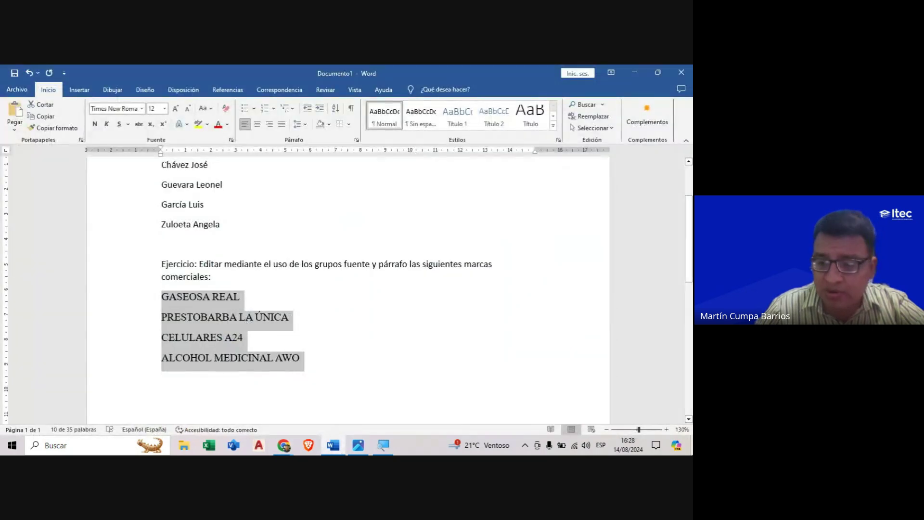
Step: Open the CLASE 2 handout and select the Negrita and Cursiva rows of its Fuente table
key(super+d)
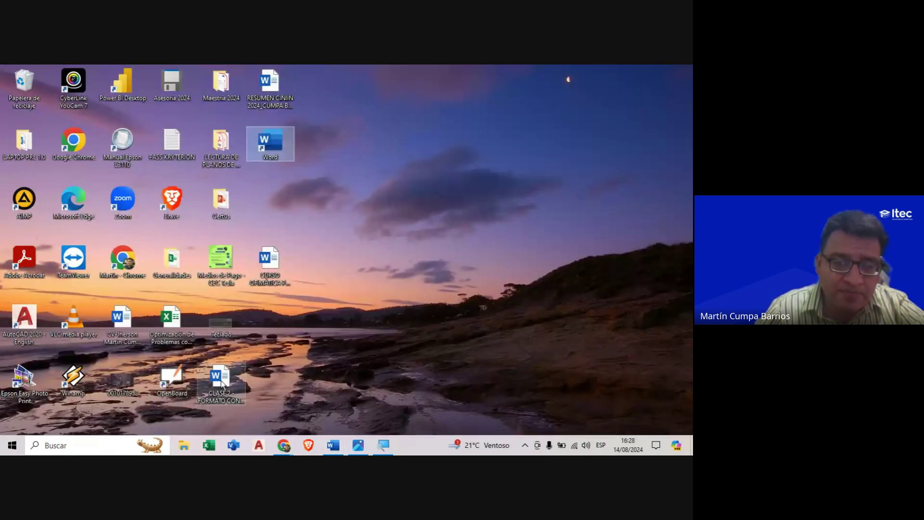
double_click(217, 387)
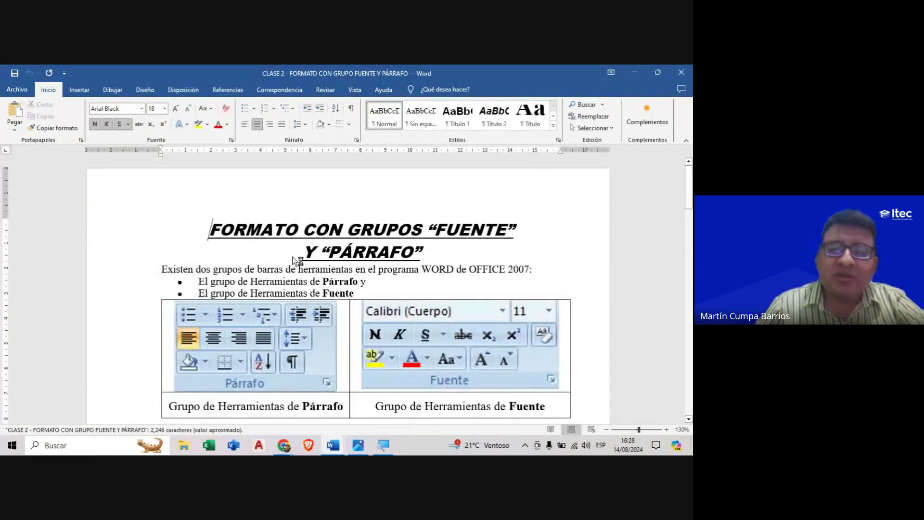
scroll(294, 260, down, 3)
scroll(294, 260, down, 2)
scroll(293, 260, down, 5)
scroll(294, 260, down, 5)
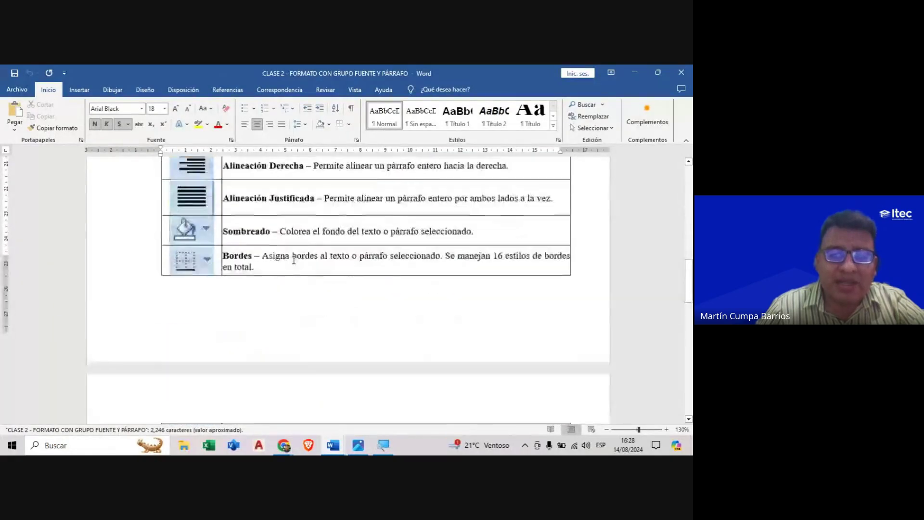
scroll(294, 260, down, 5)
scroll(294, 260, down, 5)
scroll(293, 260, down, 1)
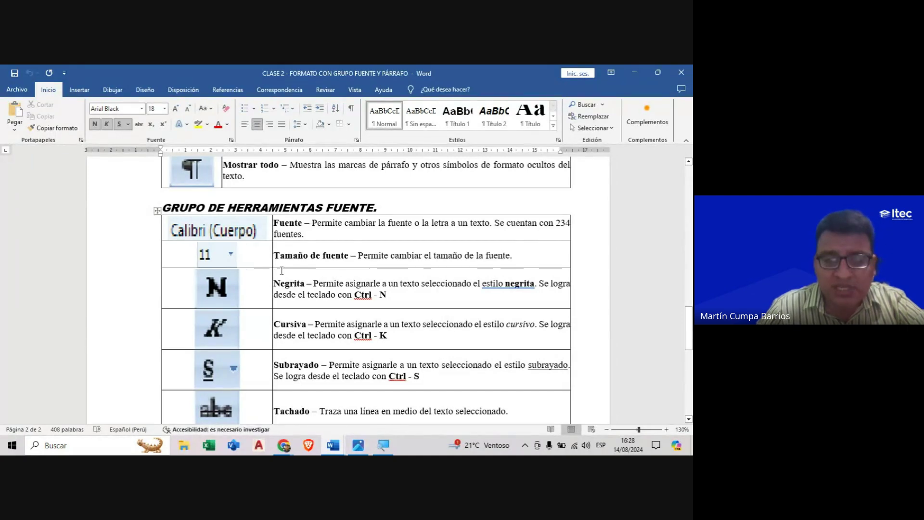
scroll(289, 221, down, 1)
scroll(299, 246, down, 2)
scroll(299, 245, down, 1)
scroll(297, 270, up, 4)
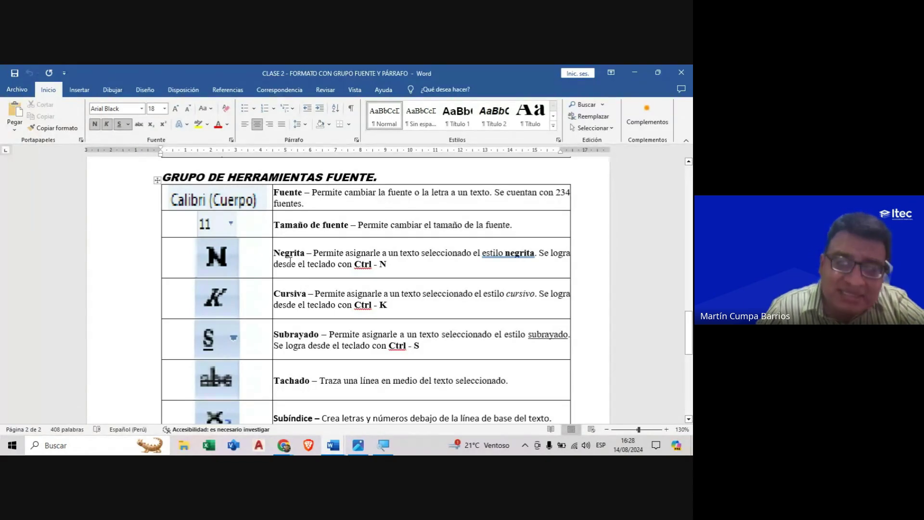
mouse_move(274, 253)
mouse_down()
mouse_move(394, 309)
mouse_move(429, 338)
mouse_up()
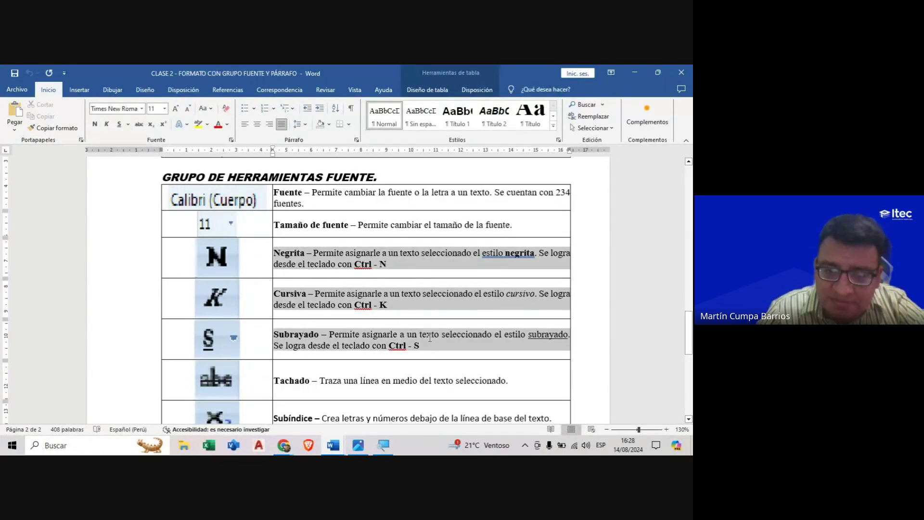
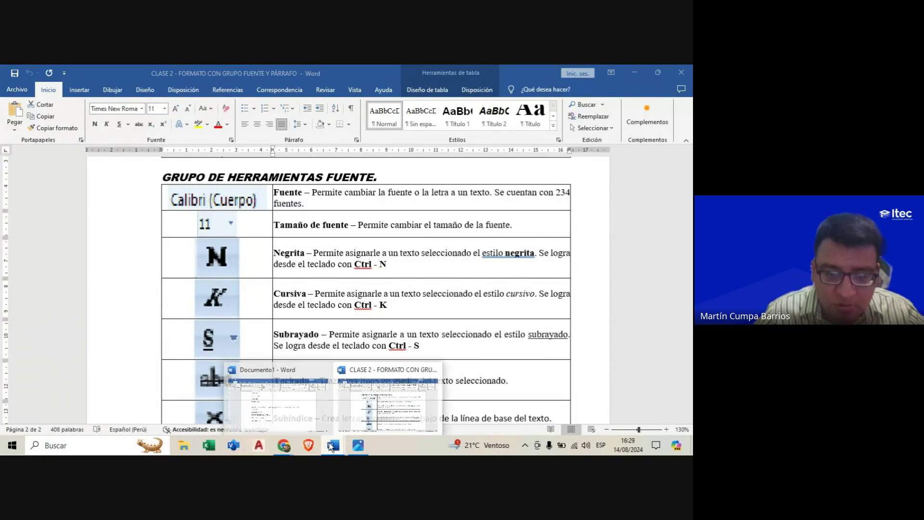
Step: Back in Documento1, make the line 'PRESTOBARBA LA ÚNICA' bold
click(269, 398)
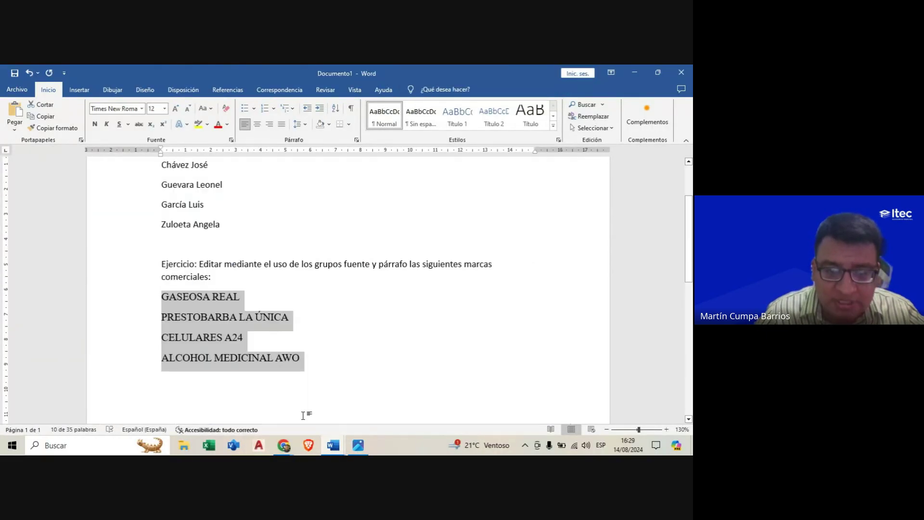
click(239, 317)
scroll(229, 296, down, 2)
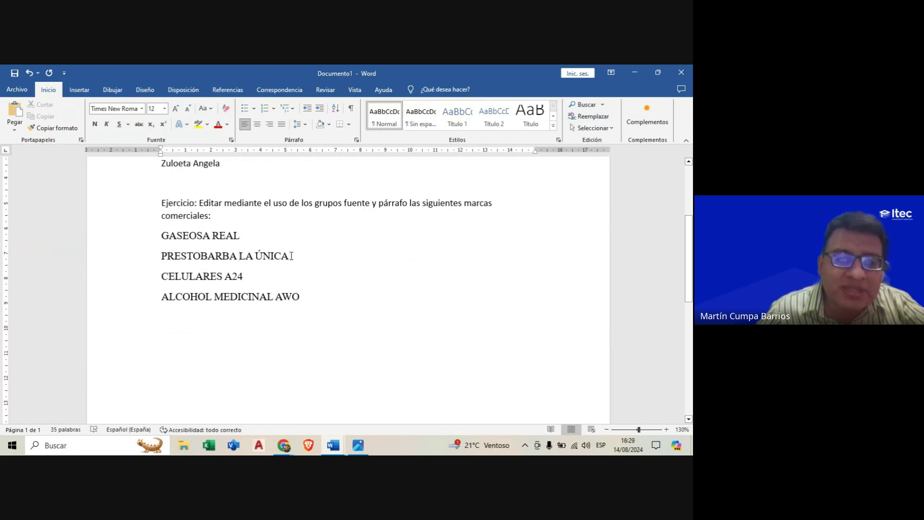
drag(292, 255, 161, 256)
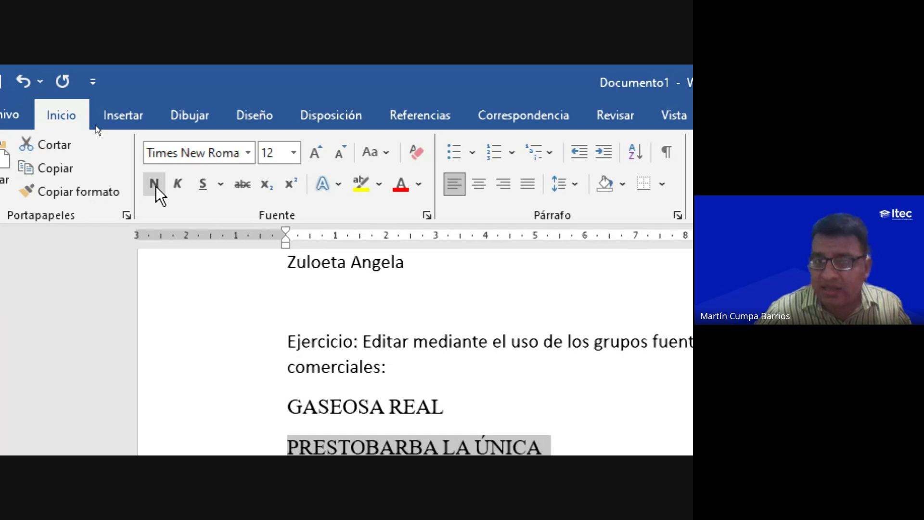
click(155, 186)
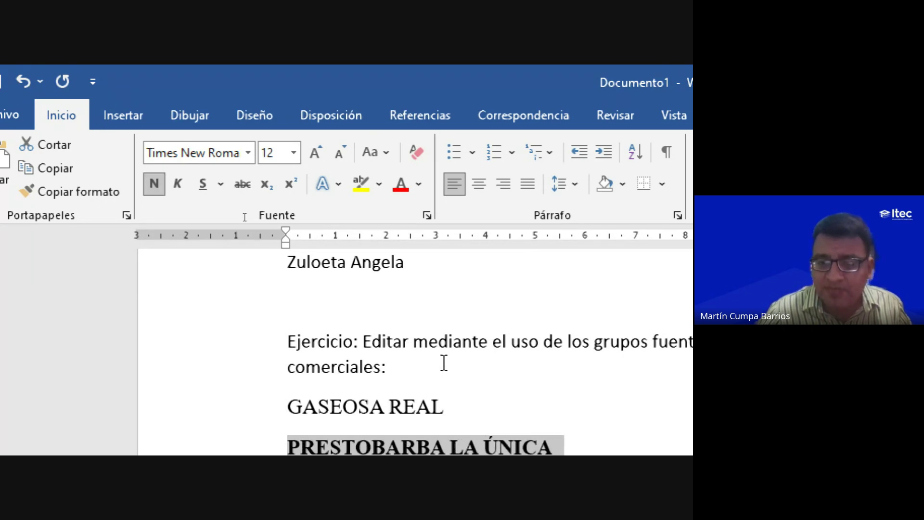
click(518, 349)
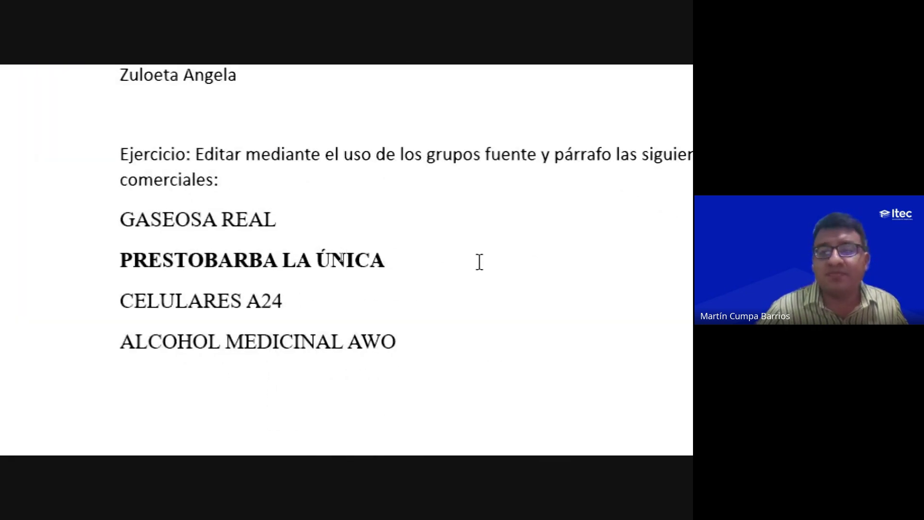
scroll(322, 244, up, 1)
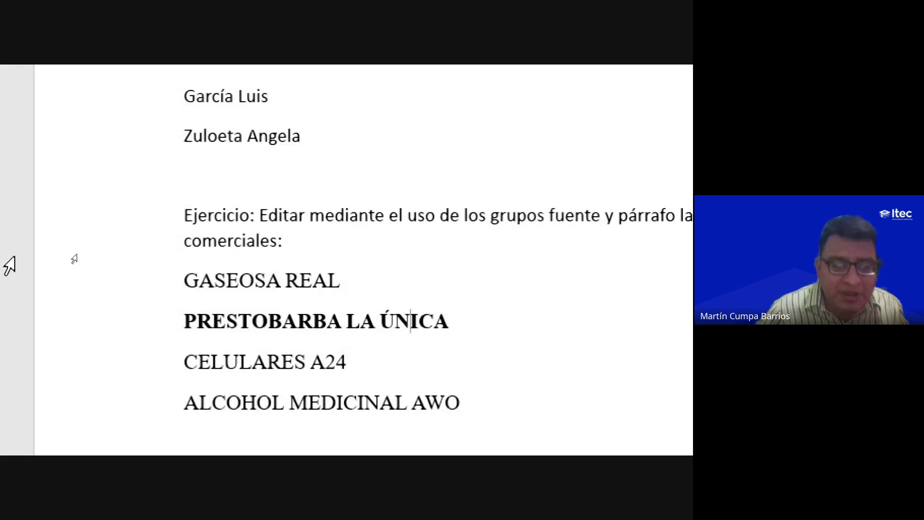
scroll(10, 255, up, 2)
scroll(10, 253, up, 2)
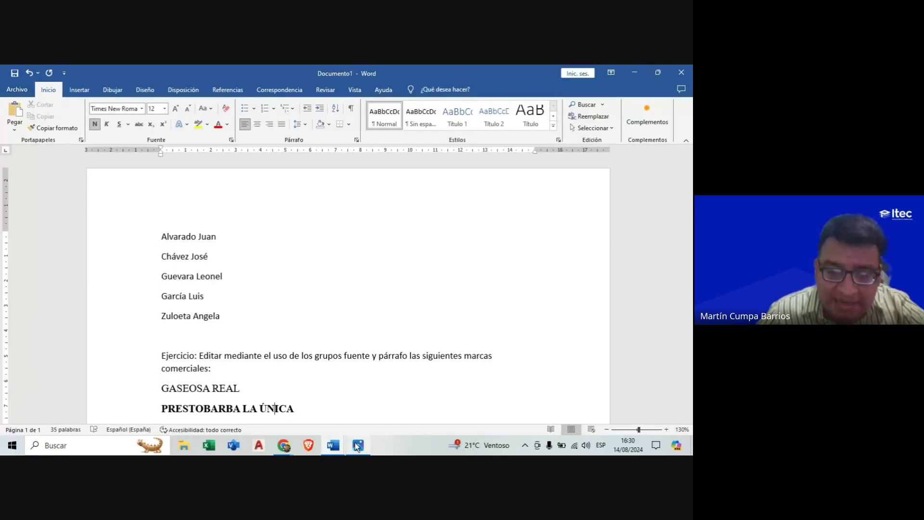
click(357, 446)
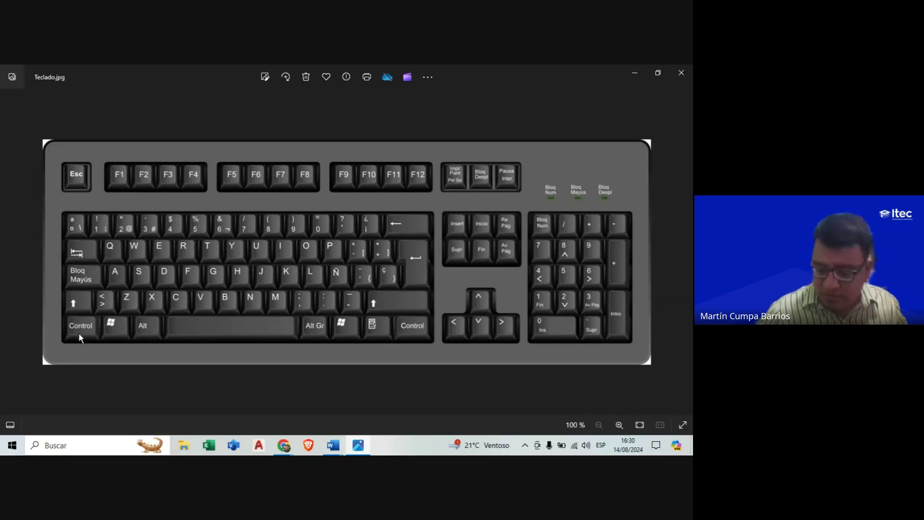
key(super+plus)
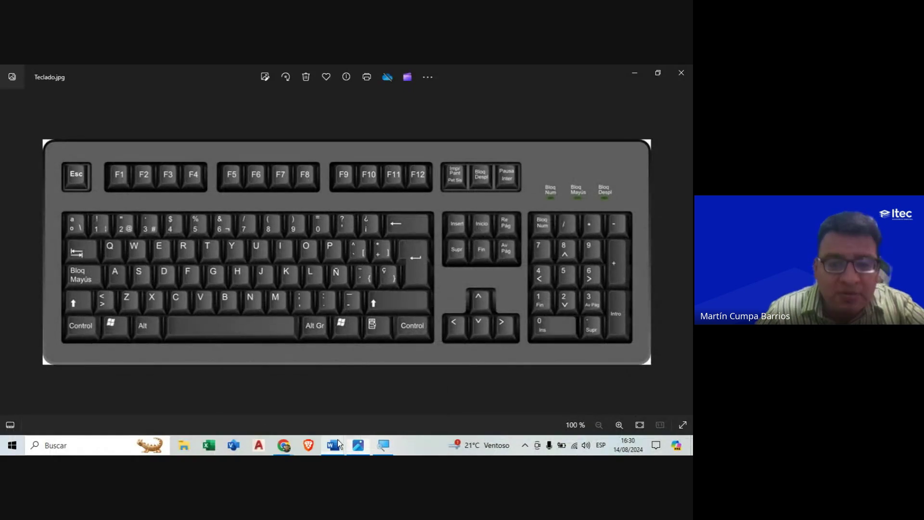
mouse_move(332, 445)
click(306, 414)
Step: Undo the bold on 'PRESTOBARBA LA ÚNICA', then toggle bold on and off with Ctrl+N, leaving it regular
scroll(214, 293, down, 3)
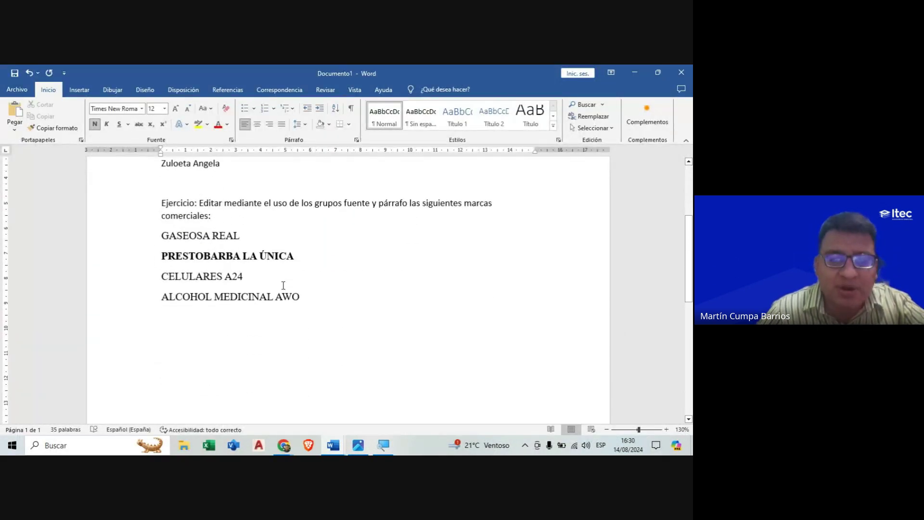
triple_click(221, 263)
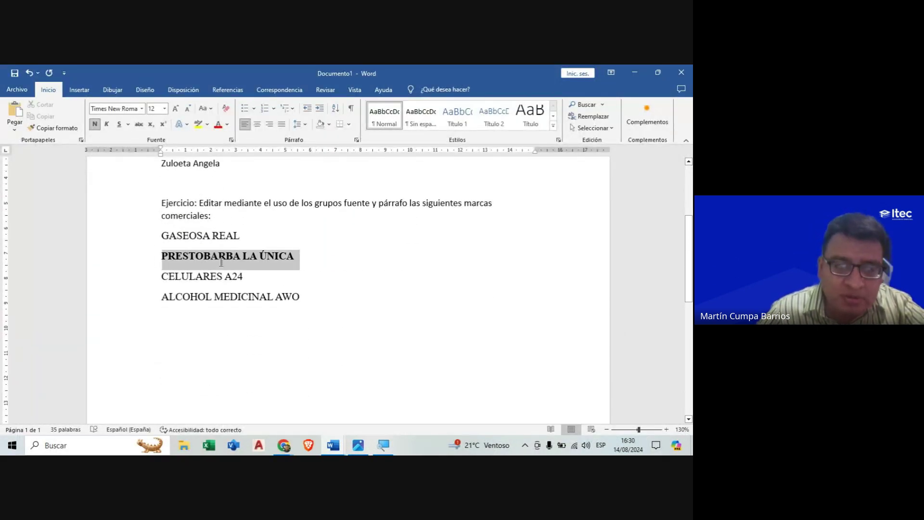
click(29, 73)
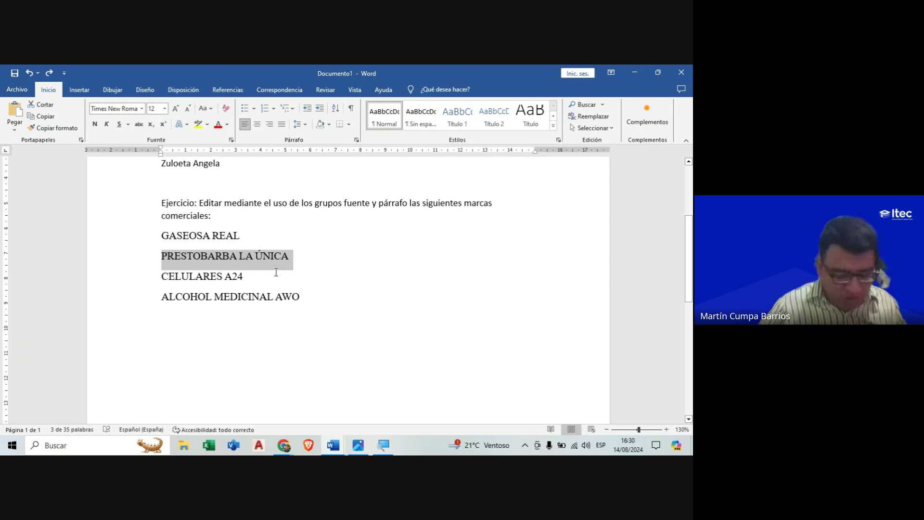
key(ctrl+n)
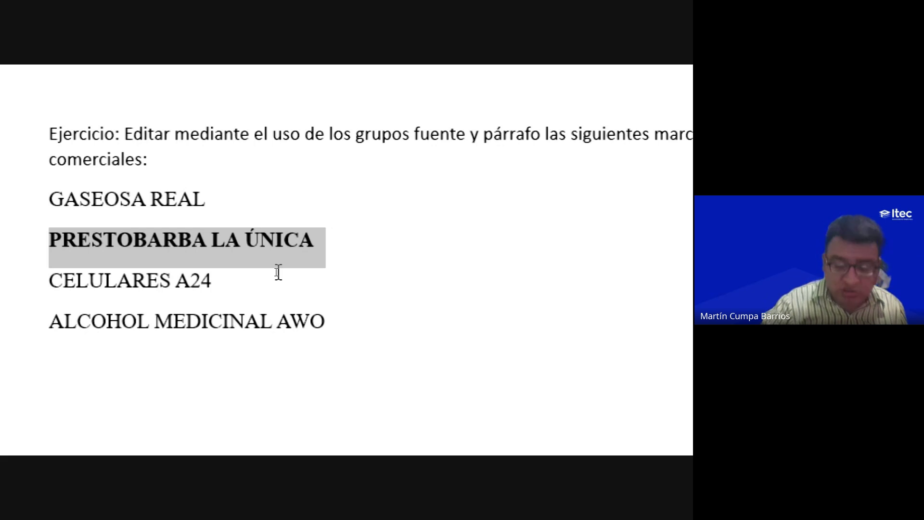
key(ctrl+n)
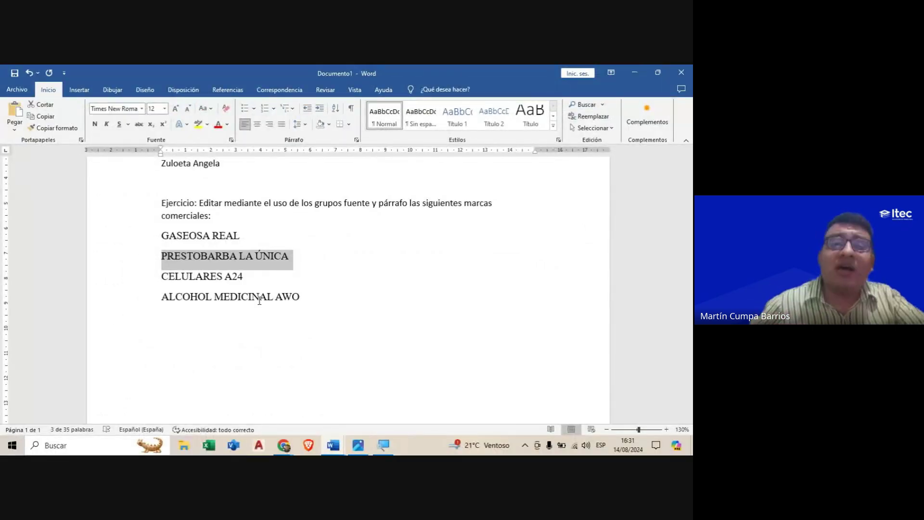
click(333, 446)
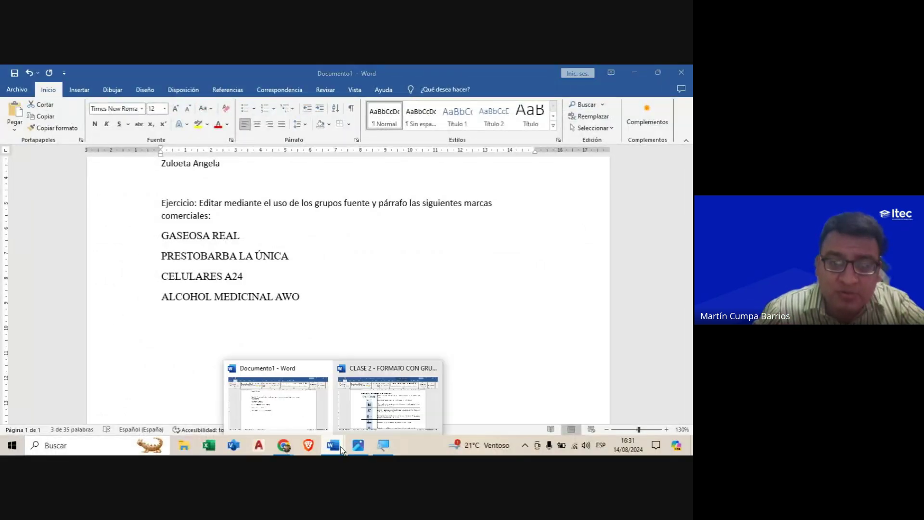
click(394, 410)
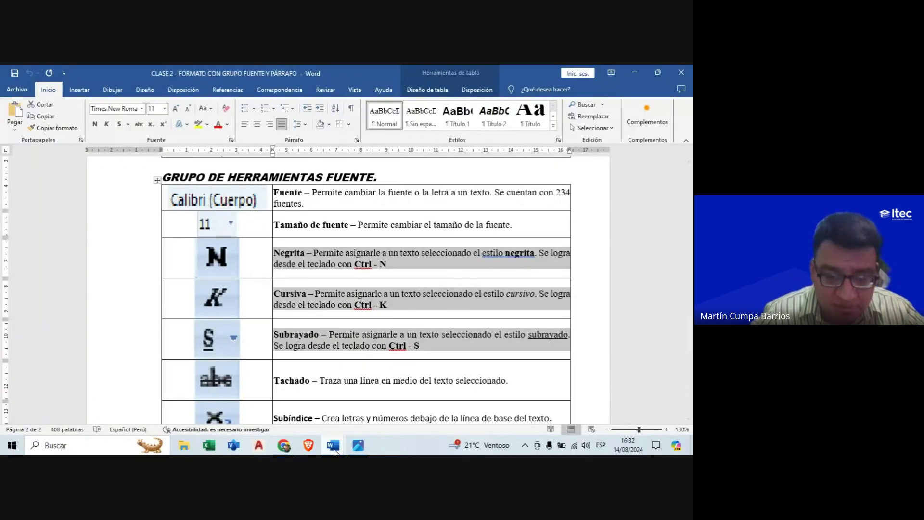
click(298, 410)
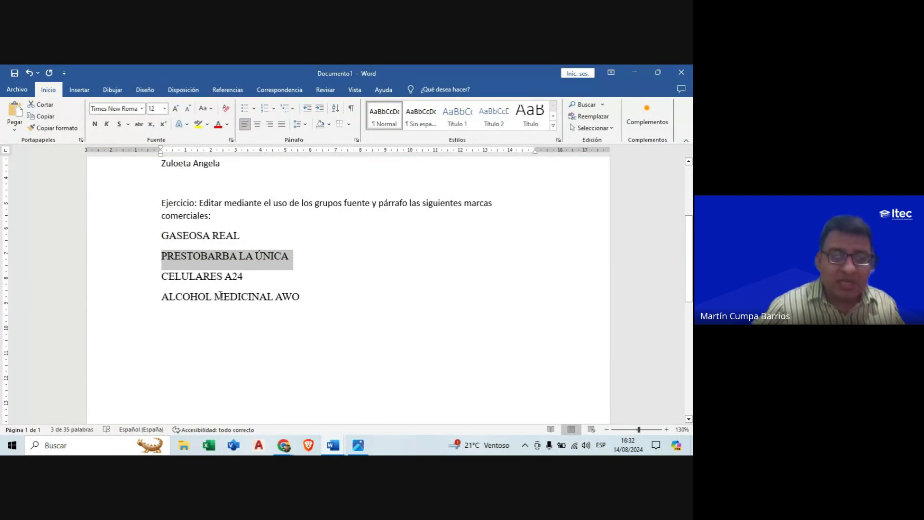
Step: Italicise 'CELULARES A24' and 'ALCOHOL MEDICINAL AWO', remove the italic, then show the keyboard picture in Photos
scroll(238, 260, down, 2)
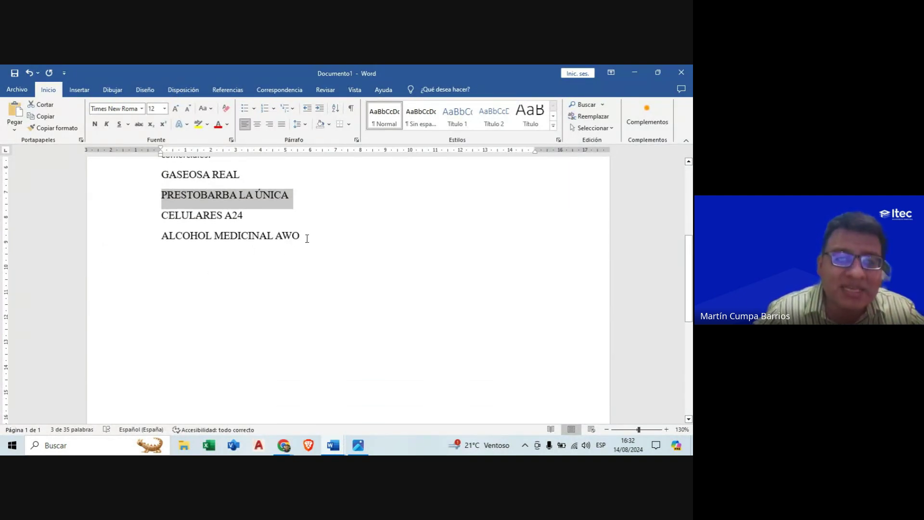
drag(304, 237, 202, 227)
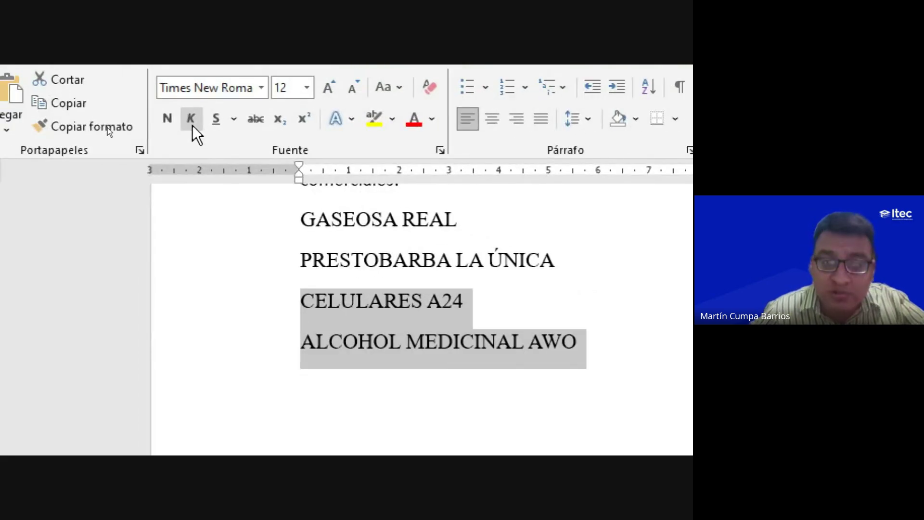
click(192, 125)
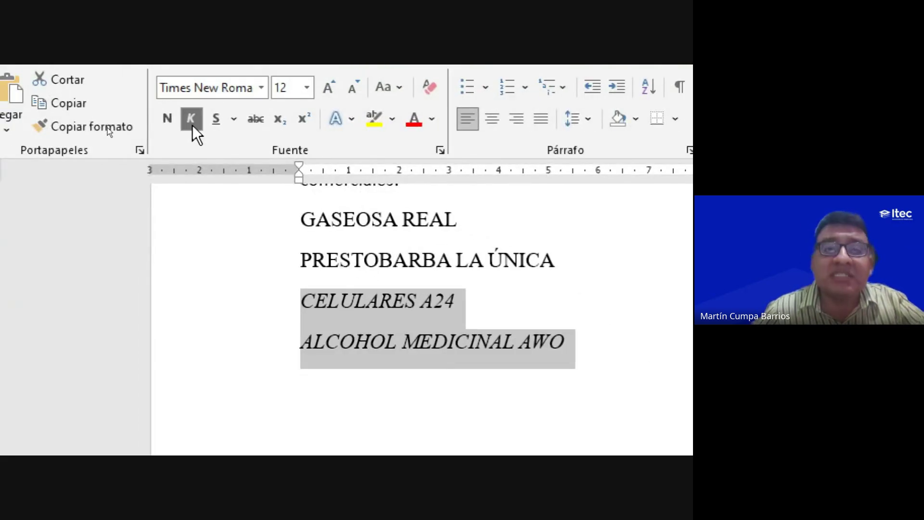
click(189, 121)
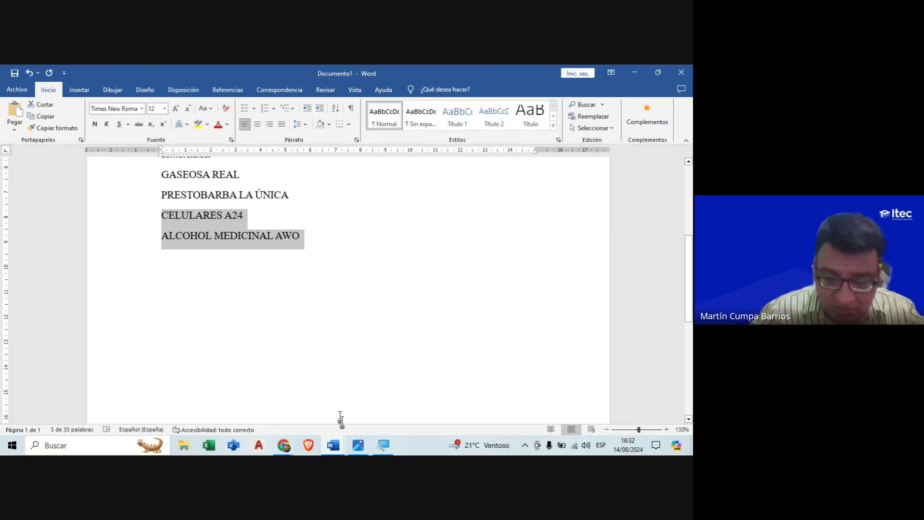
click(358, 444)
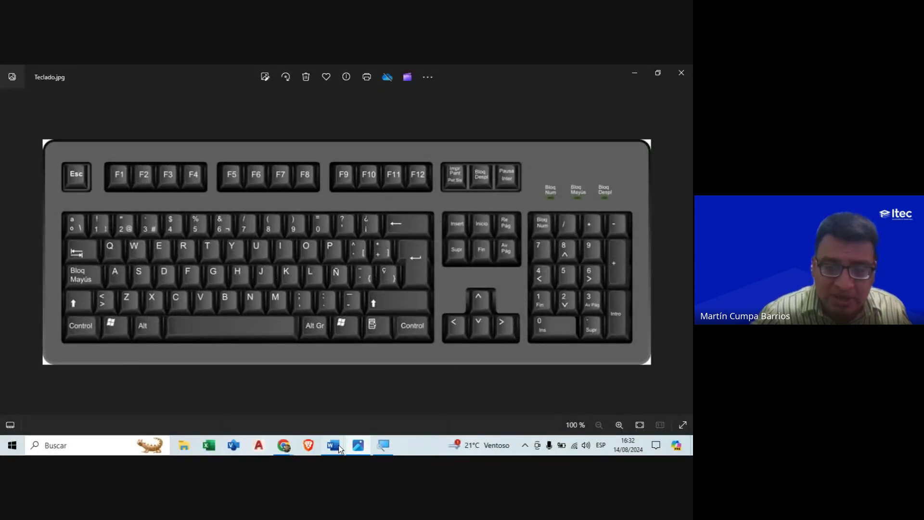
Step: In Documento1, toggle italic on the last two brand lines with Ctrl+K, leaving them upright
mouse_move(333, 446)
click(316, 410)
scroll(243, 260, up, 1)
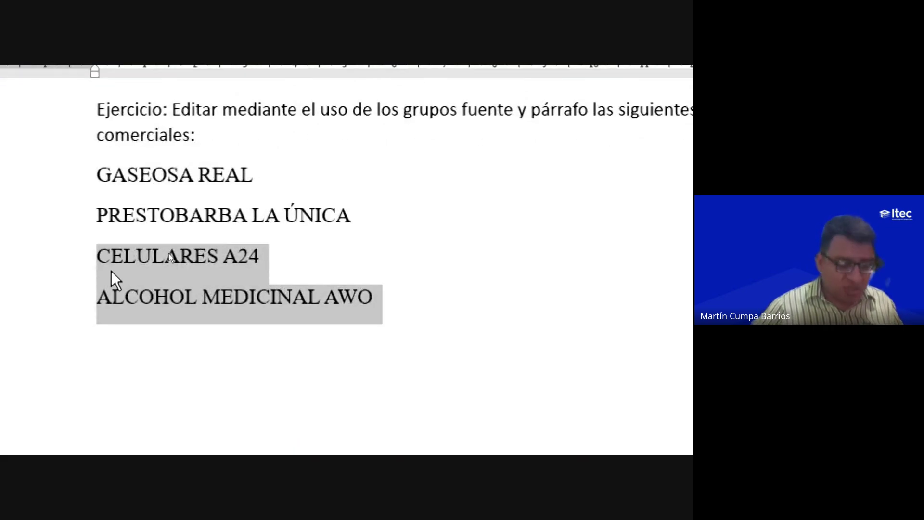
key(ctrl+k)
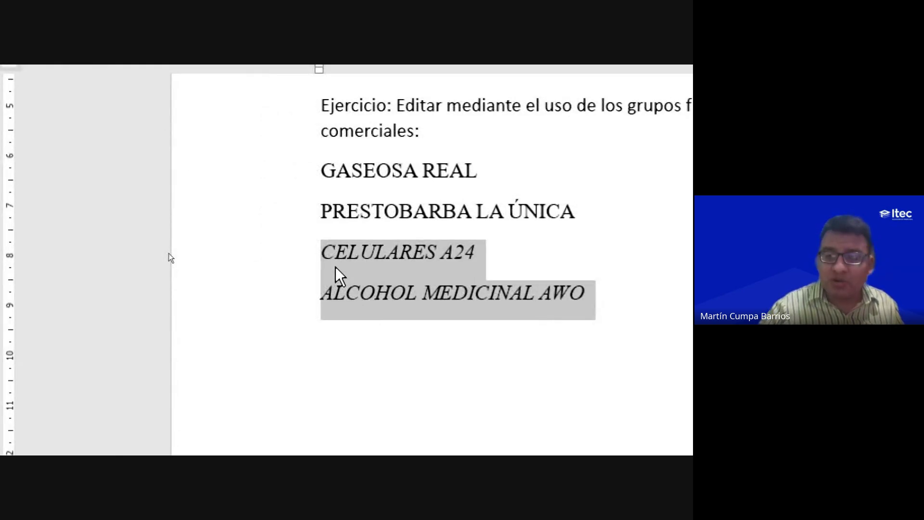
key(ctrl+k)
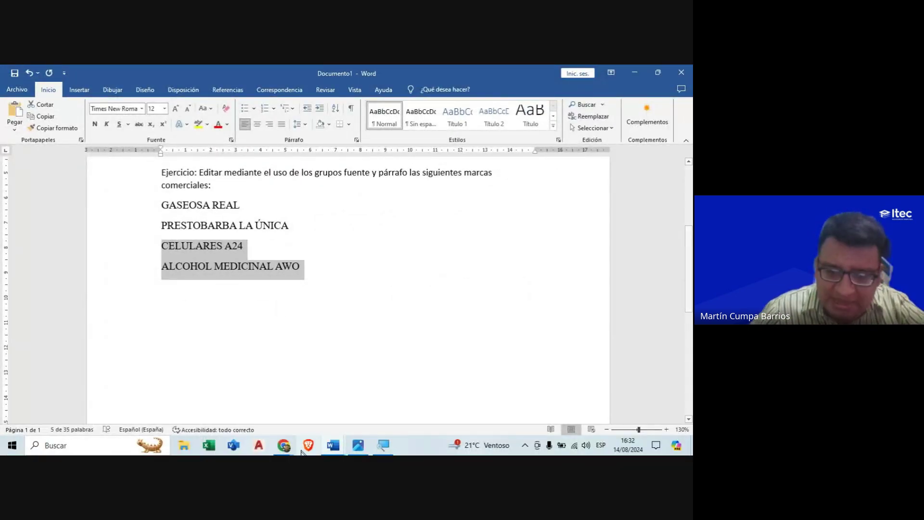
click(333, 445)
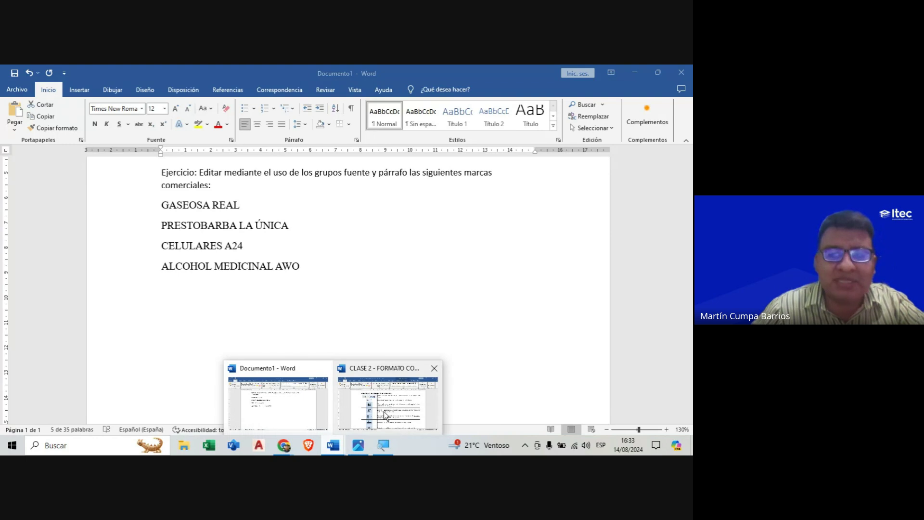
Step: Review the CLASE 2 font shortcut table down to Superíndice, then show Teclado.jpg in Photos
click(383, 414)
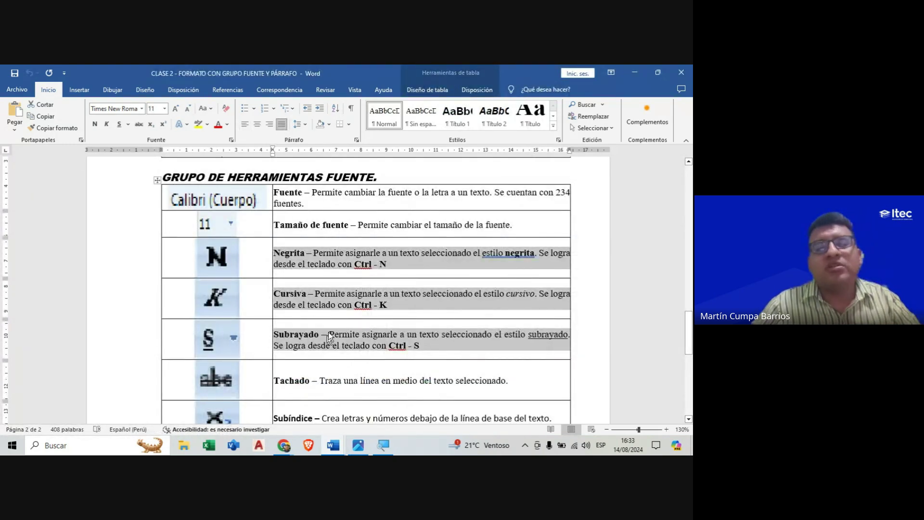
scroll(330, 337, down, 2)
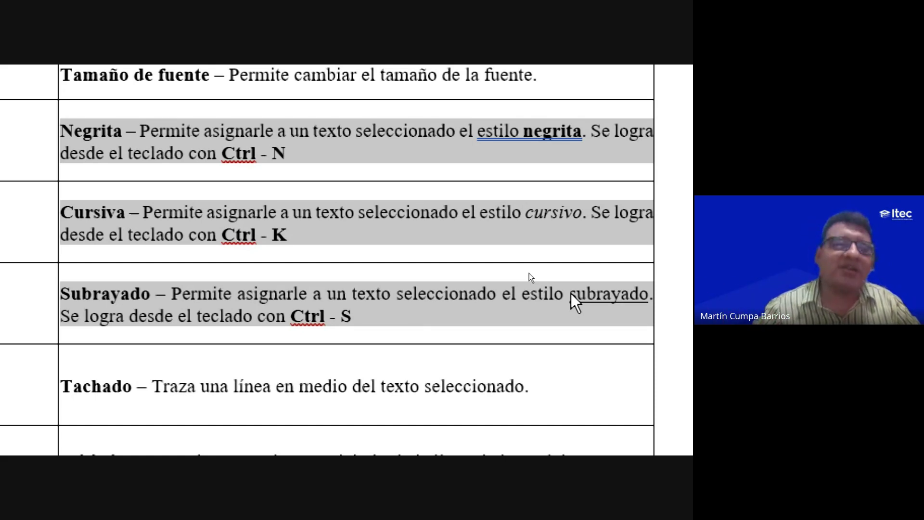
click(350, 317)
scroll(350, 318, down, 2)
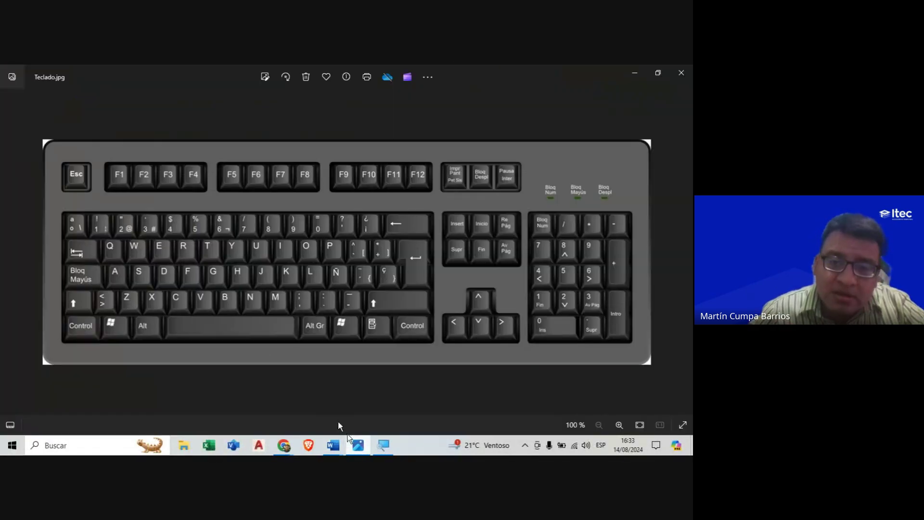
click(358, 445)
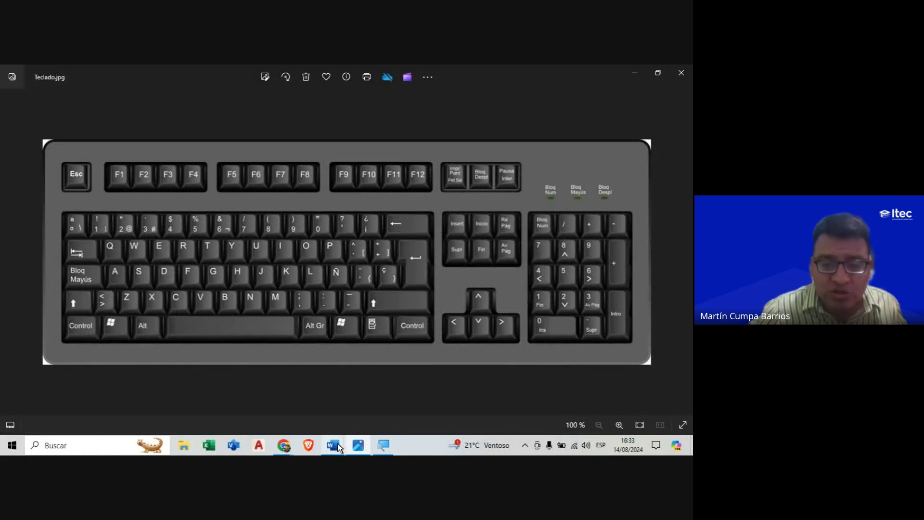
Step: Underline 'GASEOSA REAL' in Documento1, then toggle it with Ctrl+S, leaving the line plain
click(291, 420)
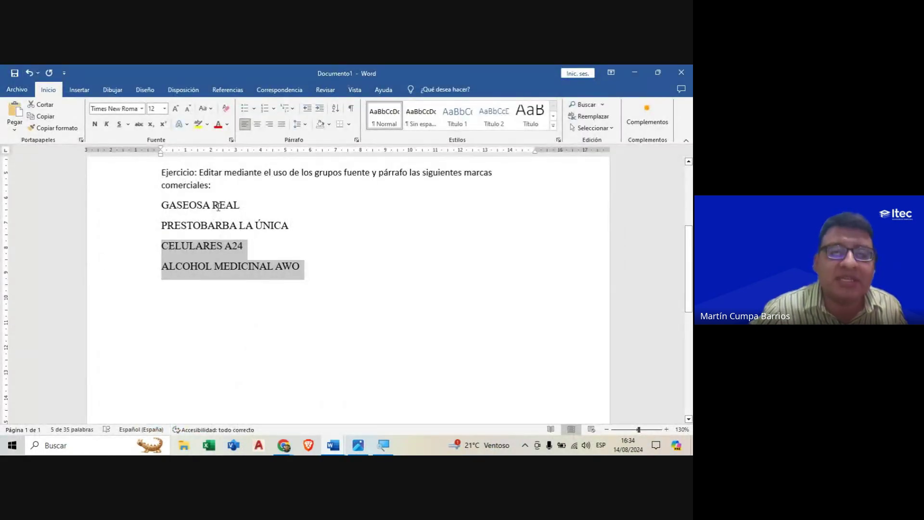
drag(241, 203, 183, 205)
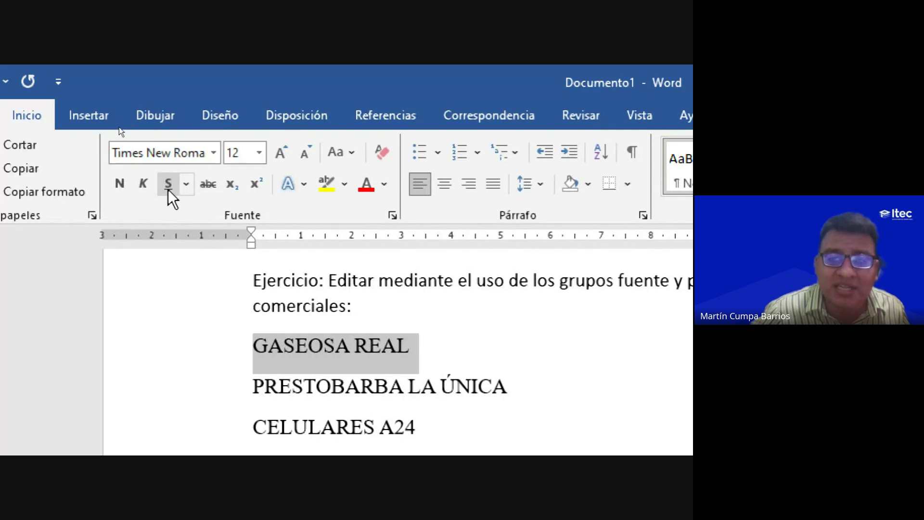
click(169, 187)
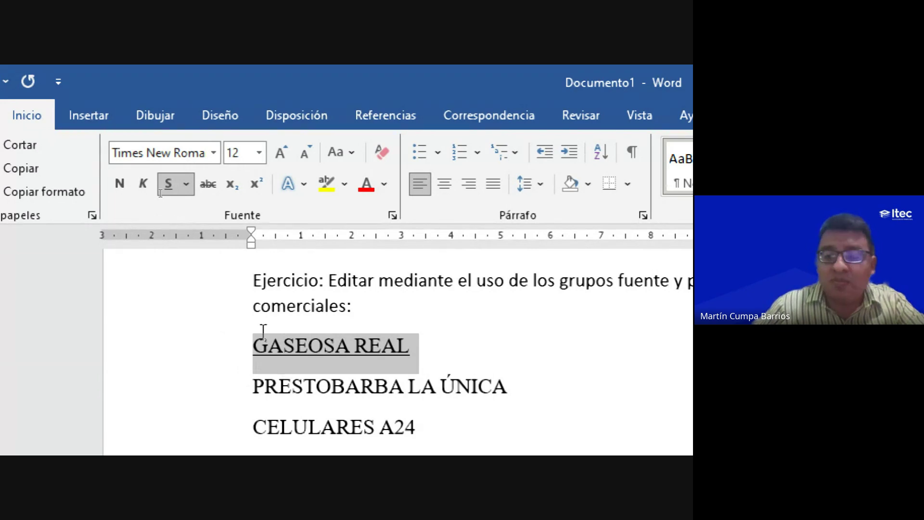
scroll(262, 331, down, 2)
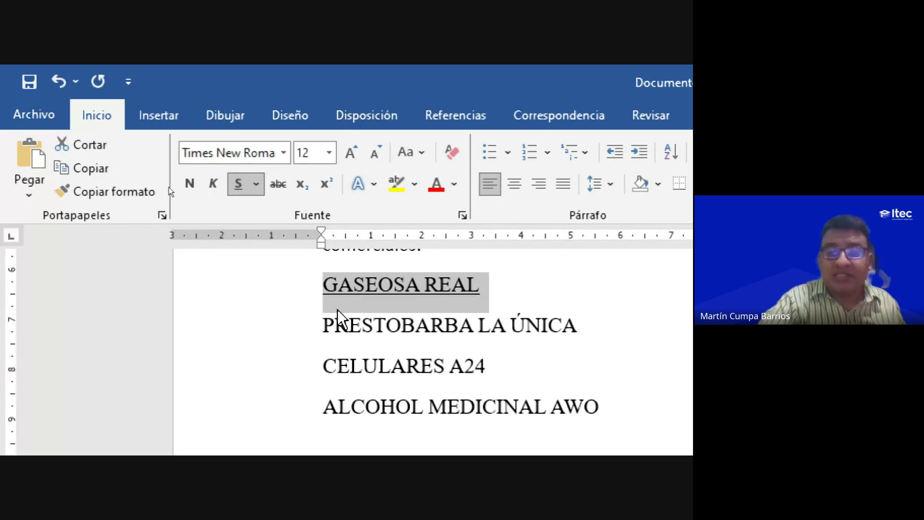
key(ctrl+s)
key(ctrl+s)
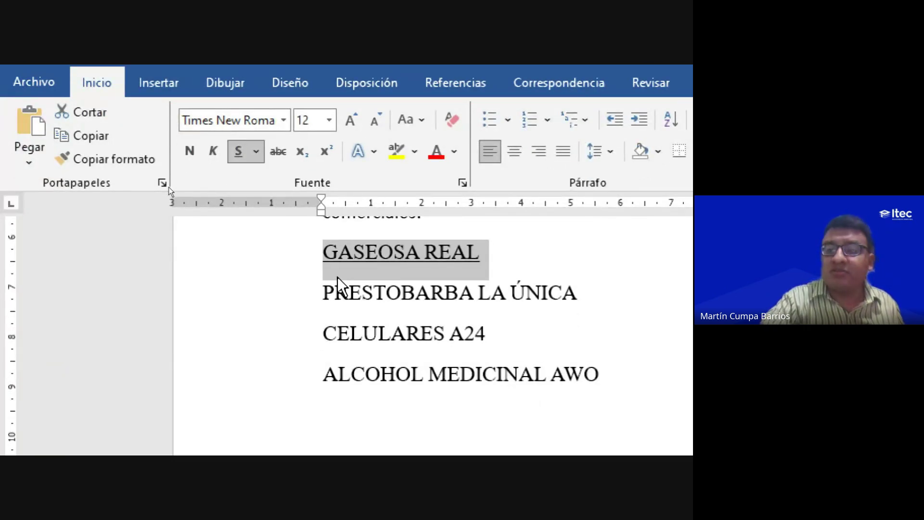
key(ctrl+s)
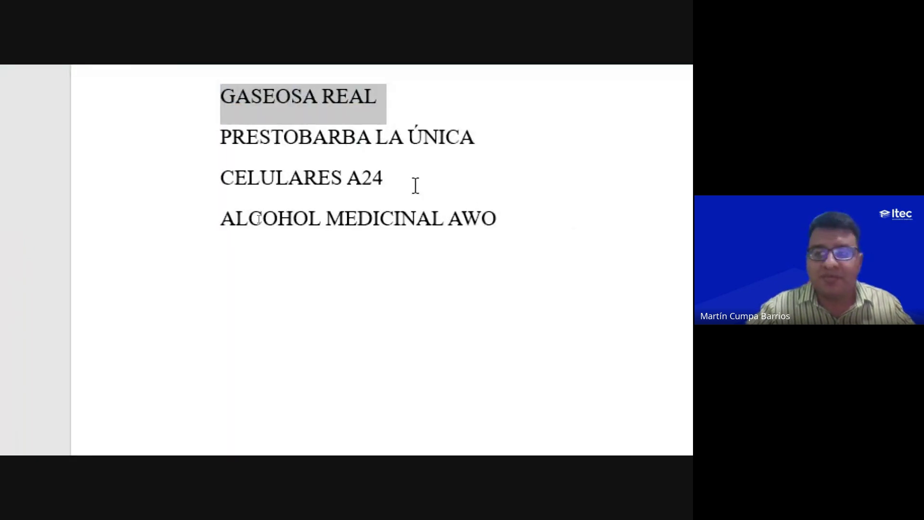
click(416, 185)
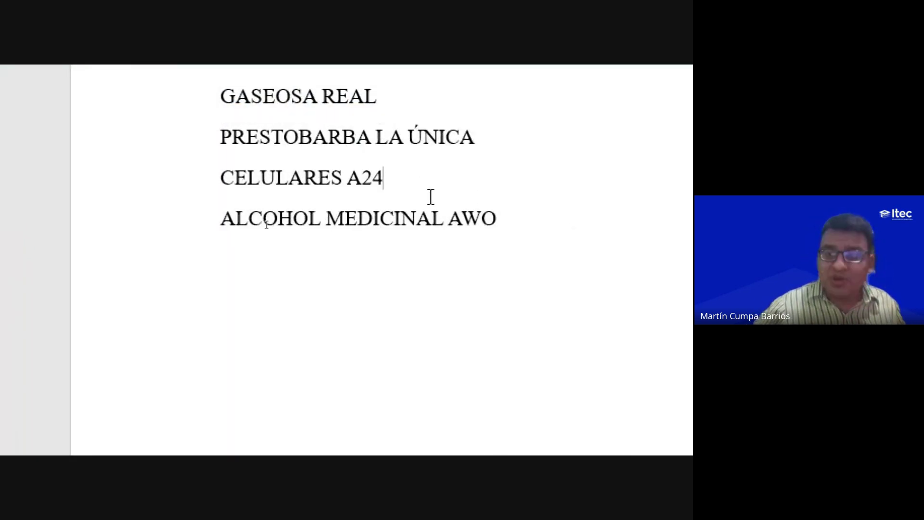
scroll(266, 225, up, 2)
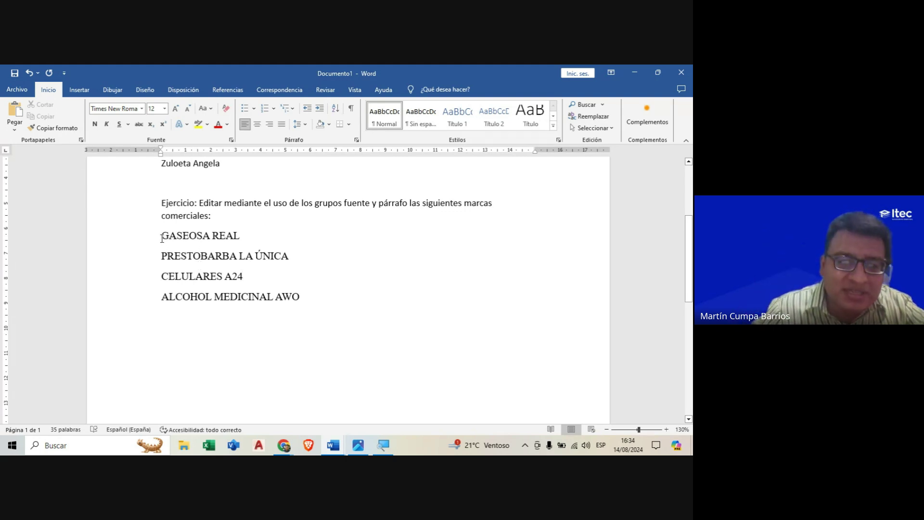
Step: Try bold, italic and underline on all four brand lines, then remove all three
drag(162, 237, 297, 295)
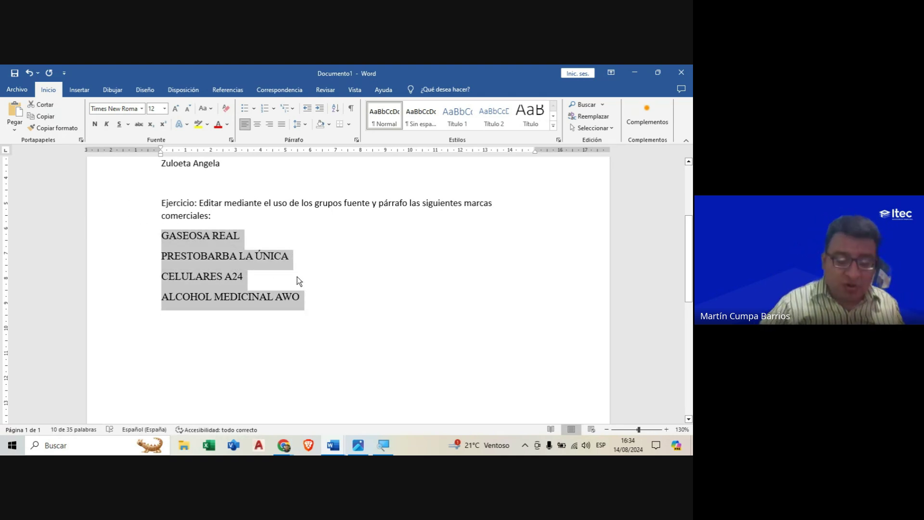
key(ctrl+n)
key(ctrl+k)
key(ctrl+s)
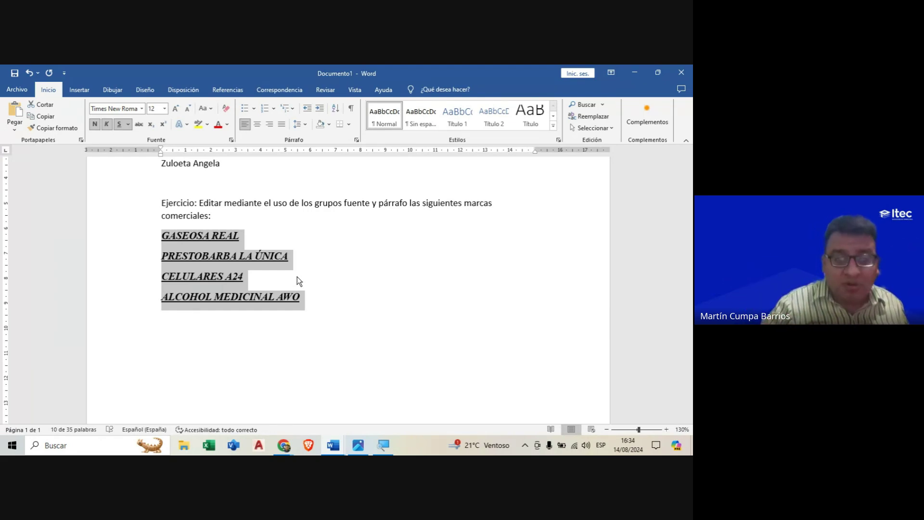
key(ctrl+n)
key(ctrl+k)
key(ctrl+s)
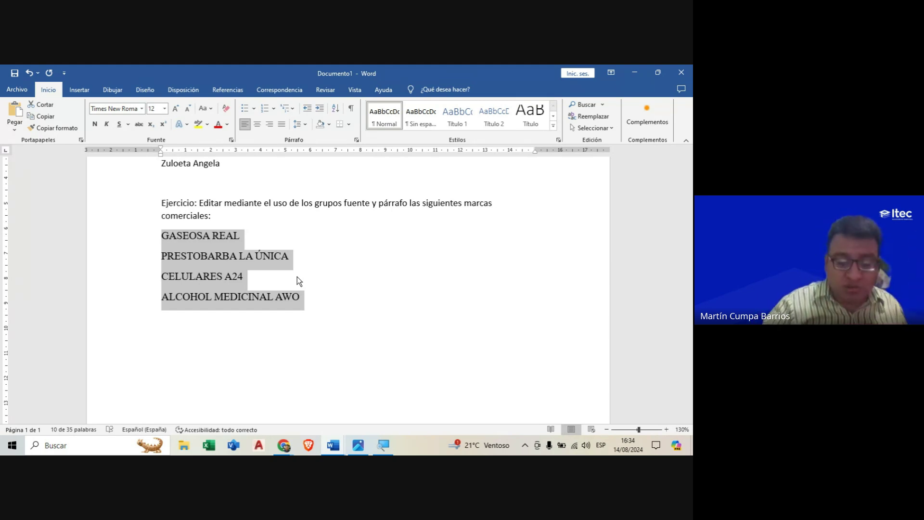
Step: Apply bold and underline to the four brand lines, then glance at the Meet call and return to Word
key(ctrl+n)
key(ctrl+s)
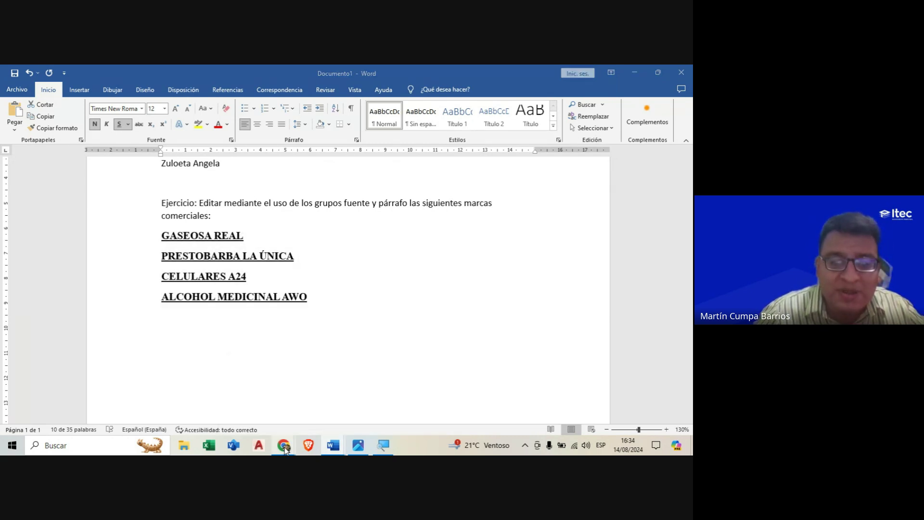
mouse_move(283, 445)
click(233, 405)
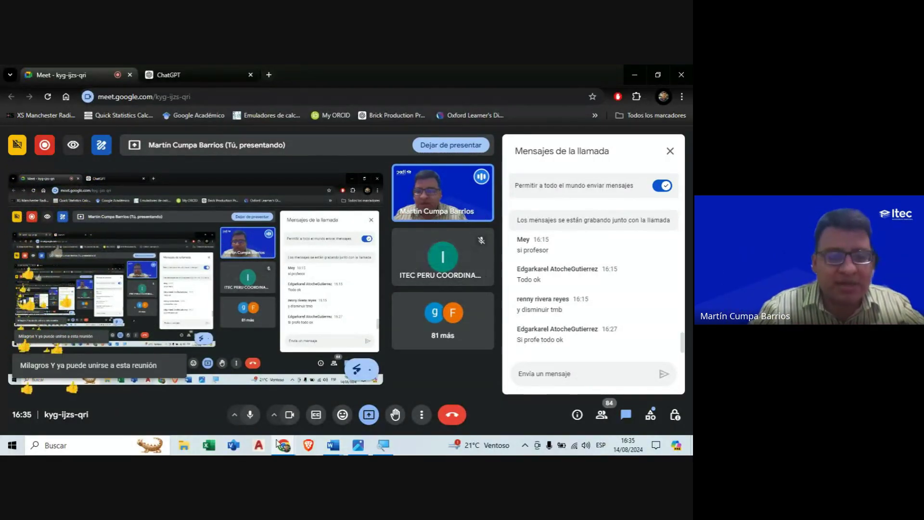
click(337, 447)
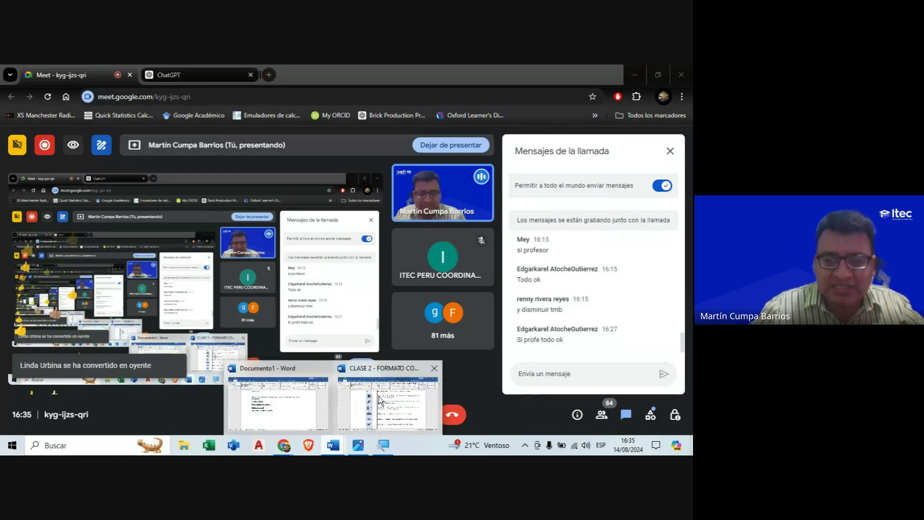
click(305, 406)
click(332, 305)
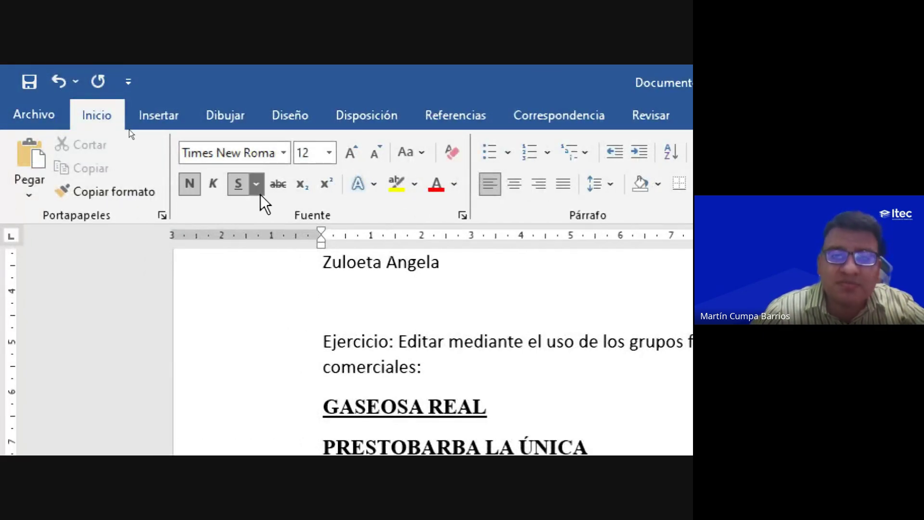
click(438, 342)
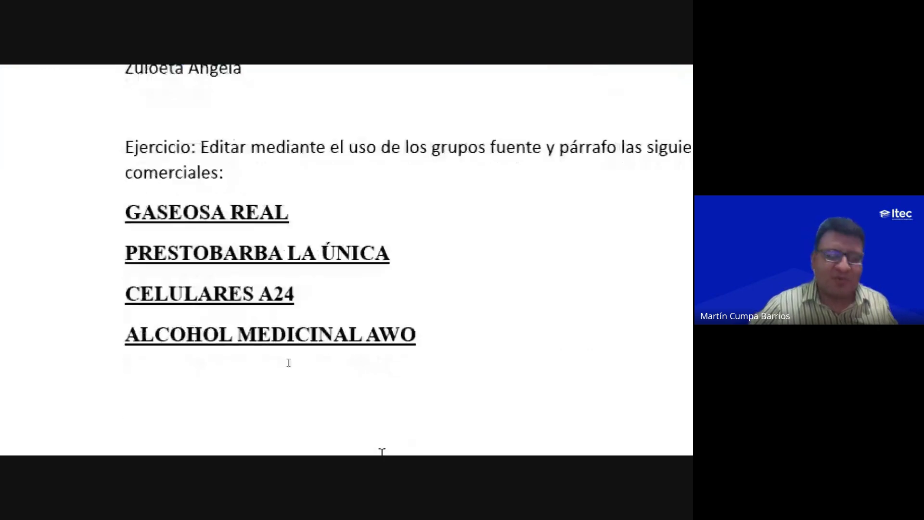
scroll(382, 452, down, 2)
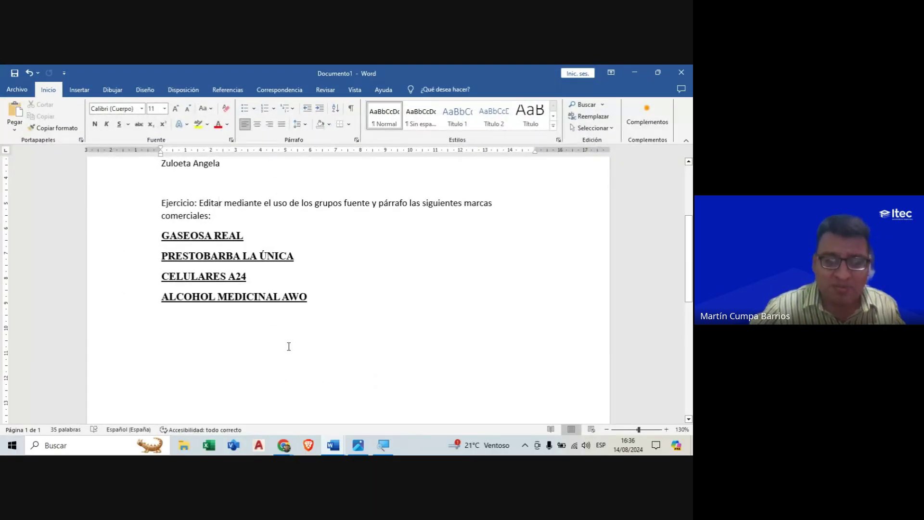
Step: Start un-underlined empty lines below the brand list
click(215, 297)
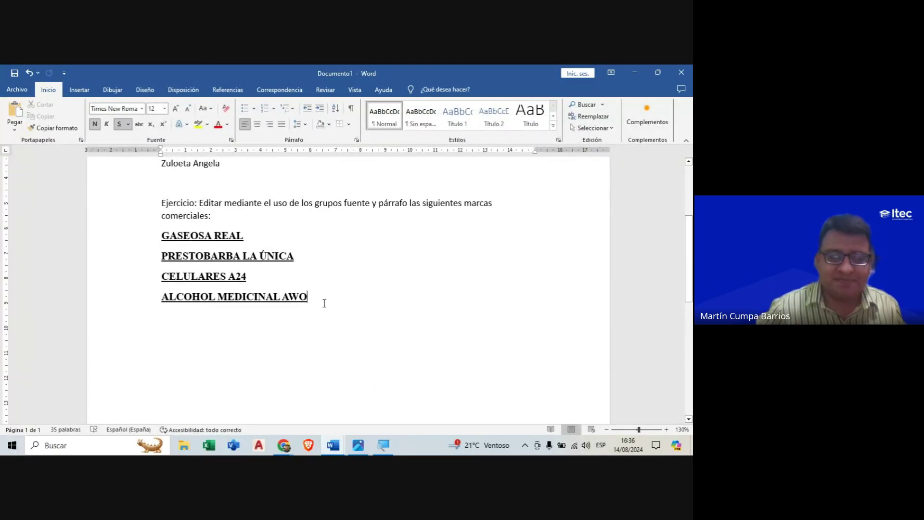
key(Return)
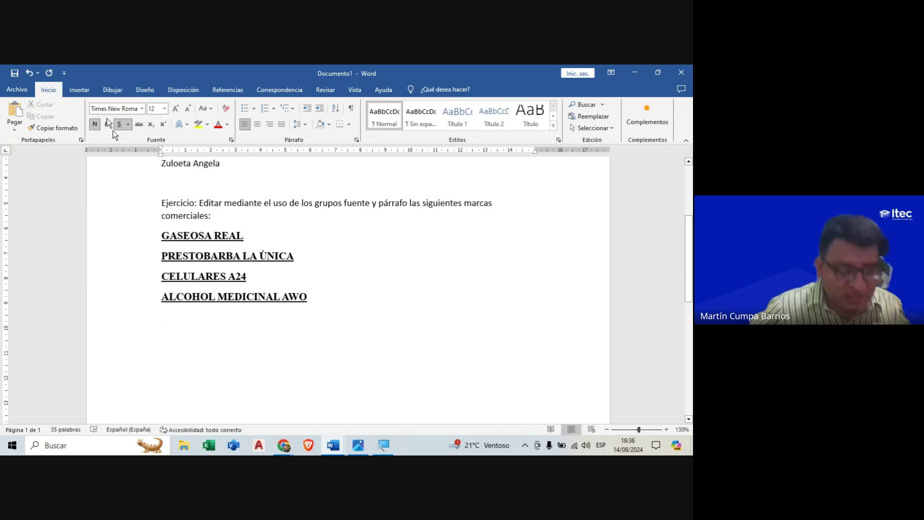
click(119, 124)
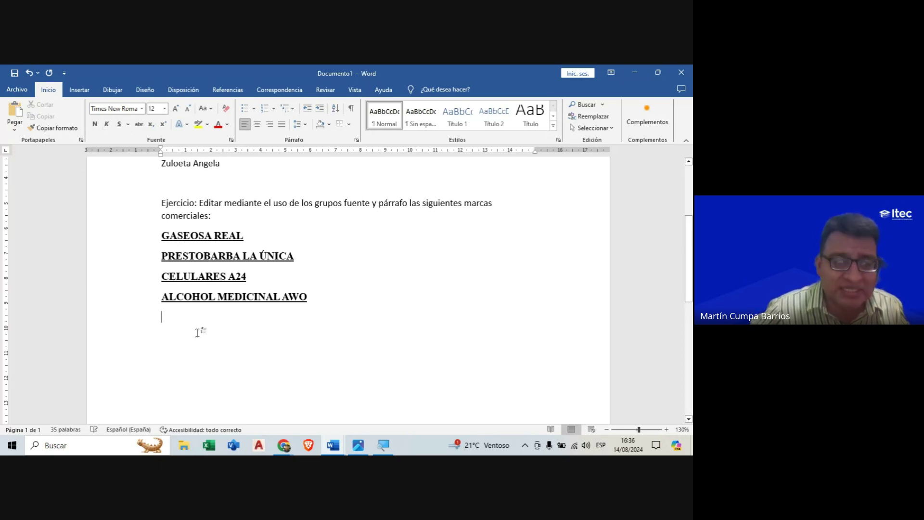
key(Return)
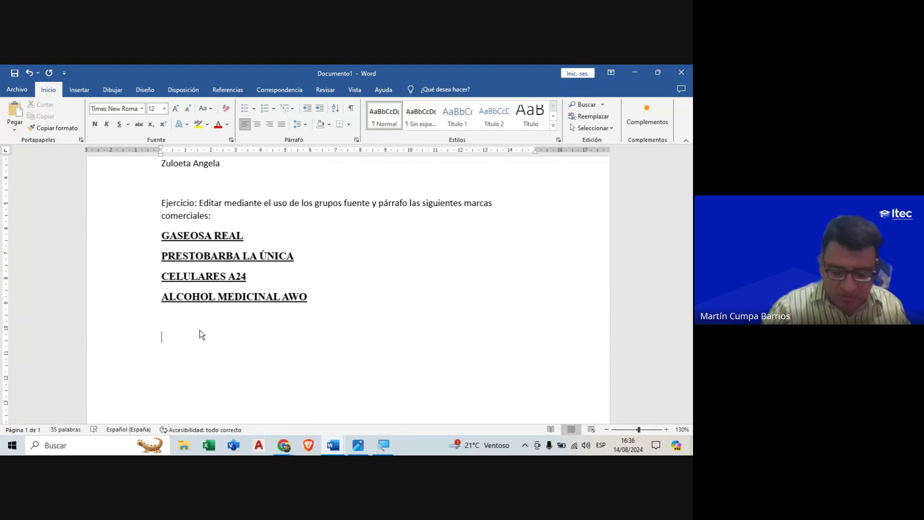
Step: Type the Luis sentence on one line, ending ', las opciones que tenía eran las siguientes:'
text(Luis qu)
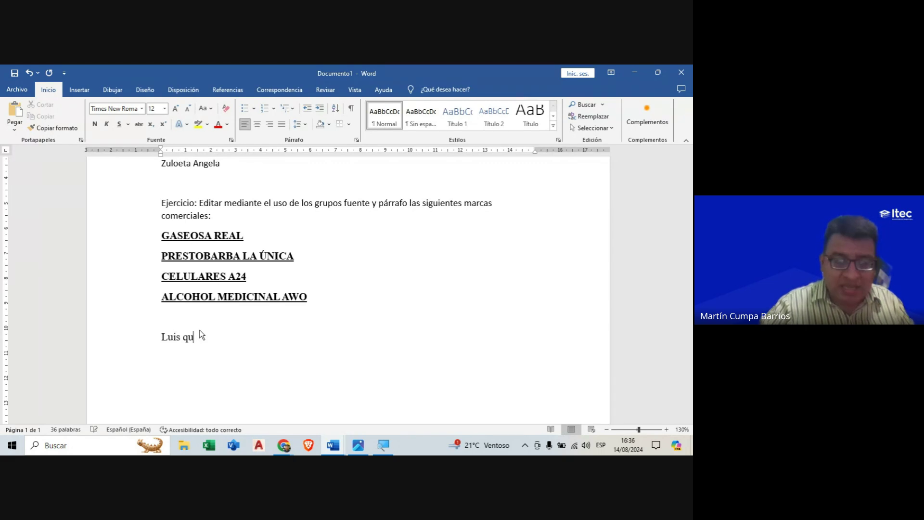
text(ela ex)
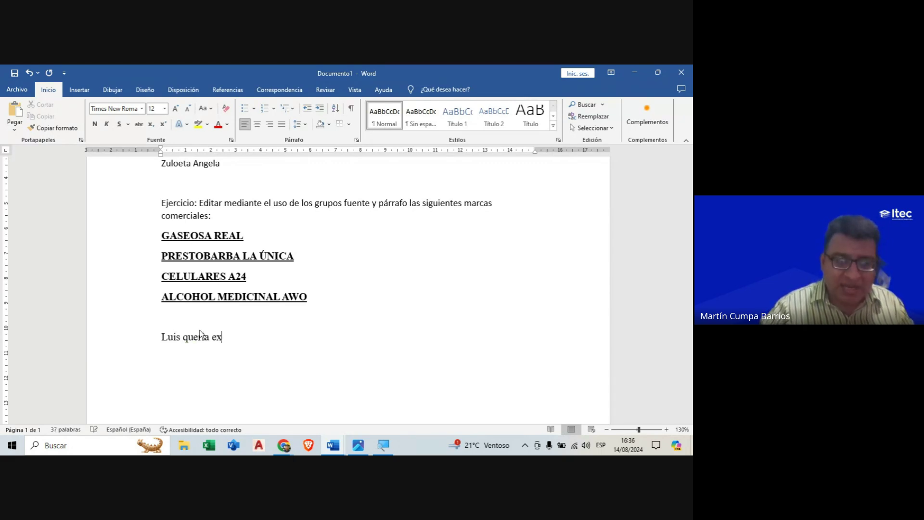
text(plicar a Ju)
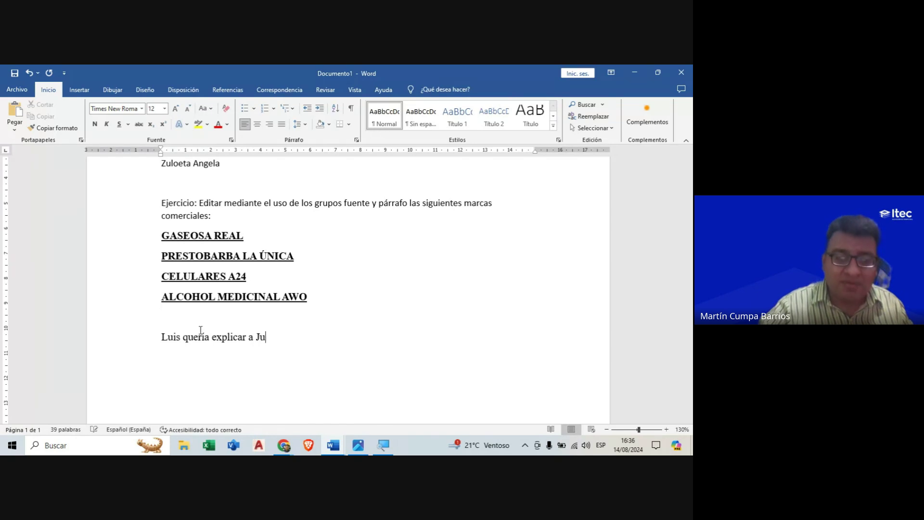
text(an unas cos)
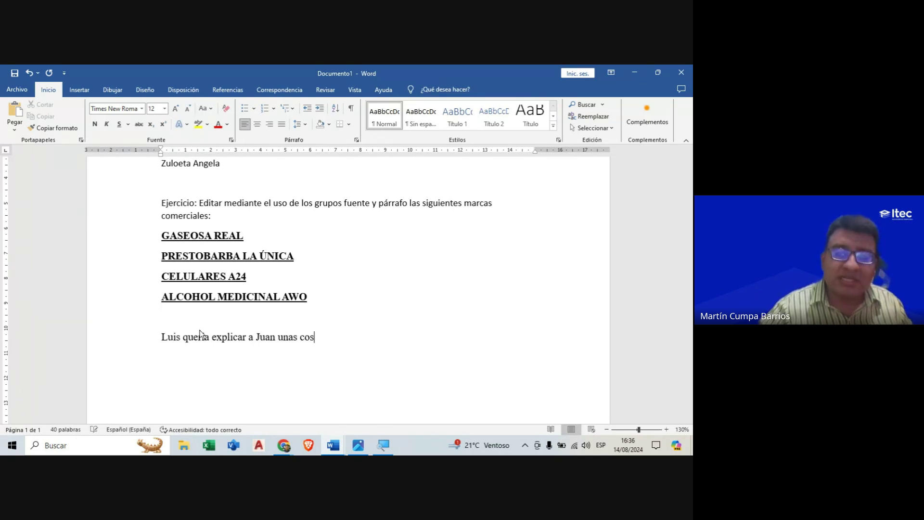
text(as referida)
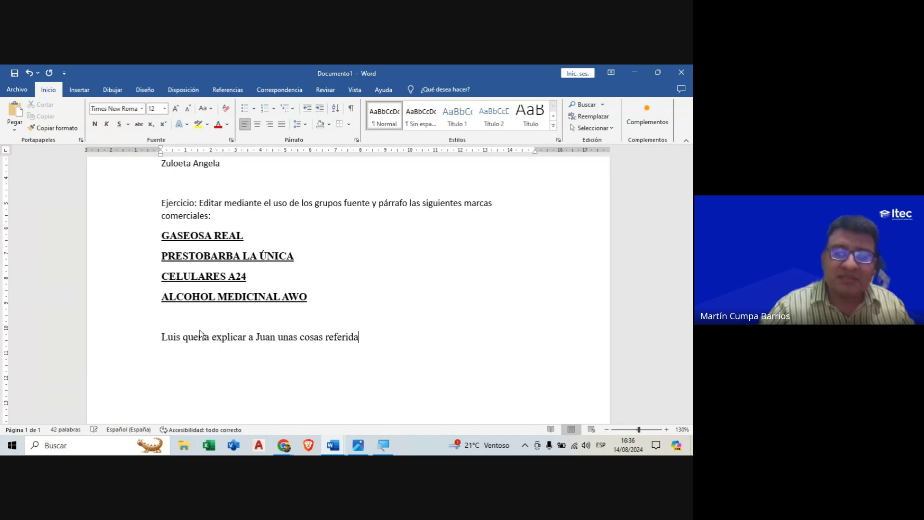
text(s al tem)
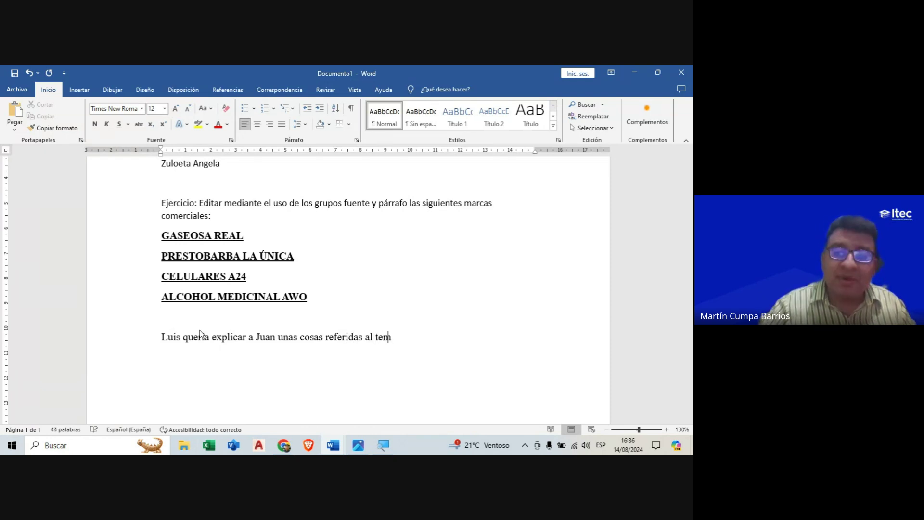
text(a que )
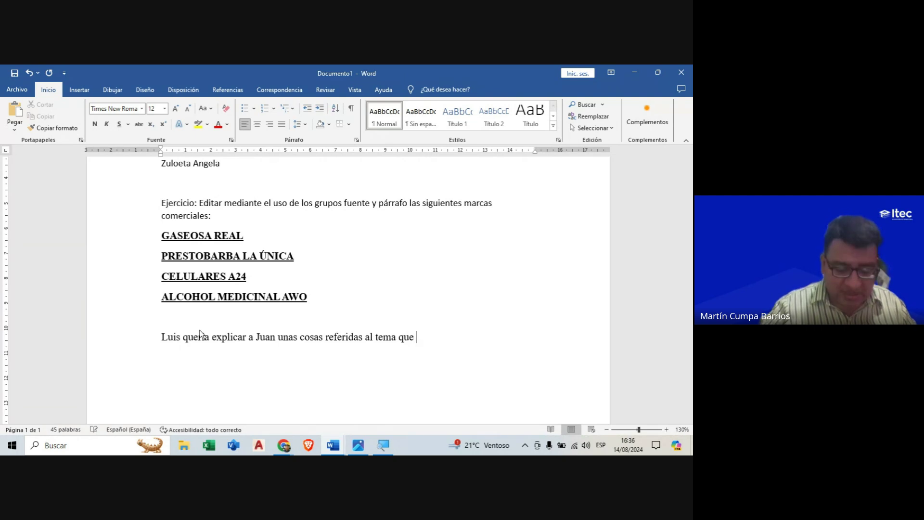
text(debe estudiar:)
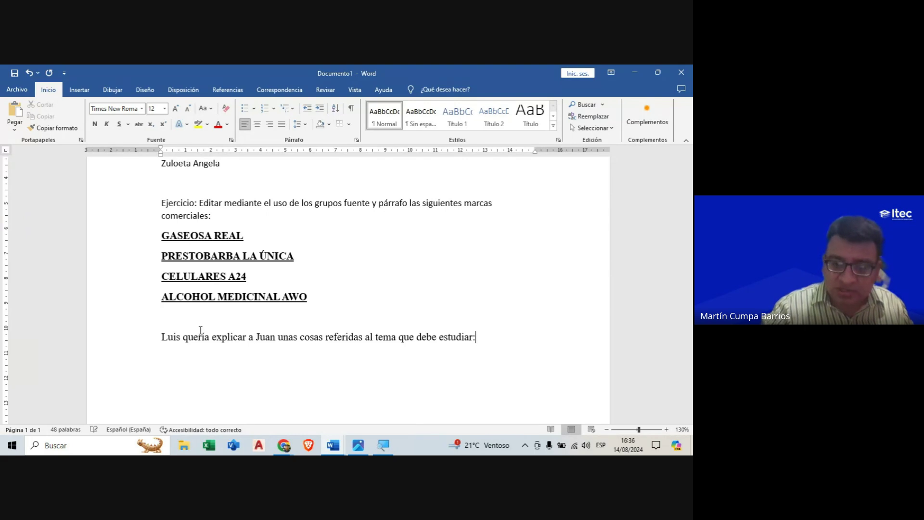
text( La)
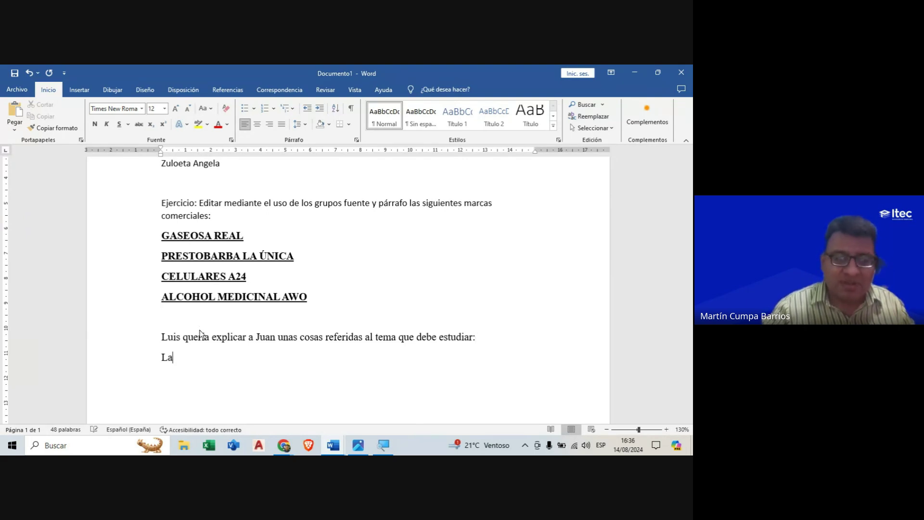
text(s opciónes que )
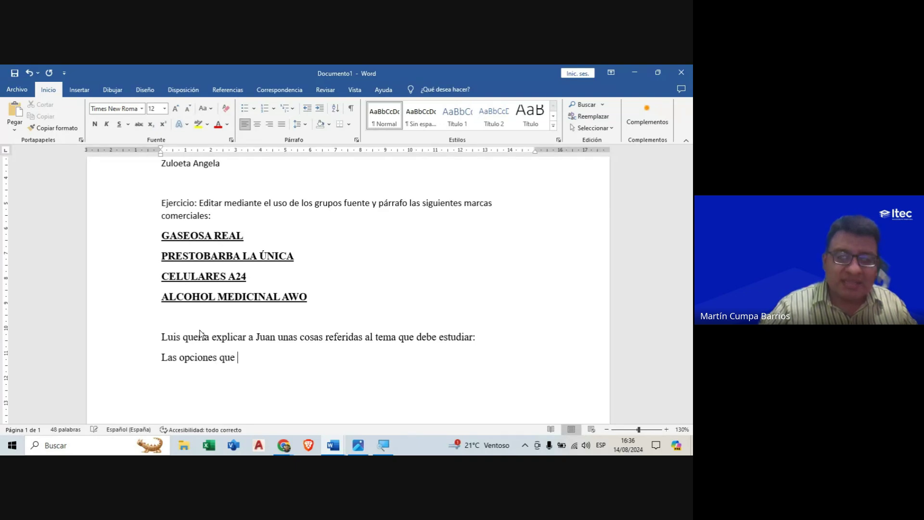
text(tenía e)
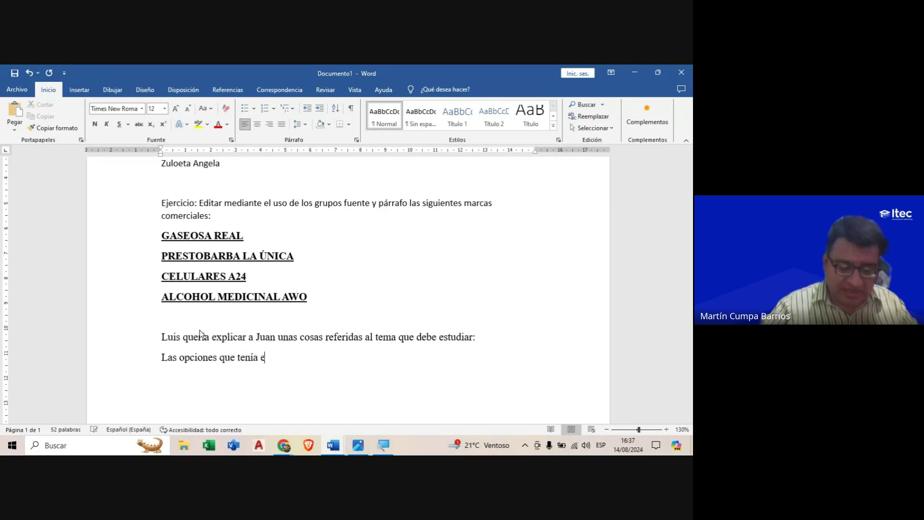
text(ran las siguien)
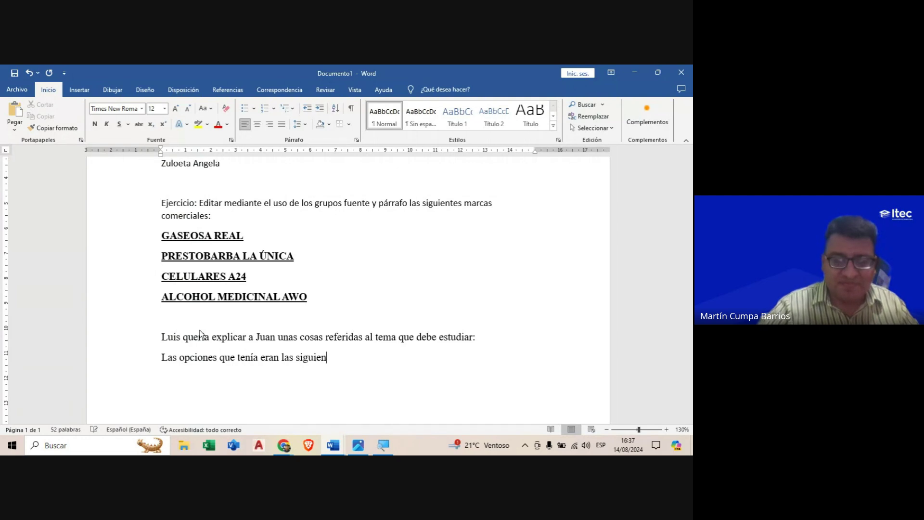
text(tes)
key(Left)
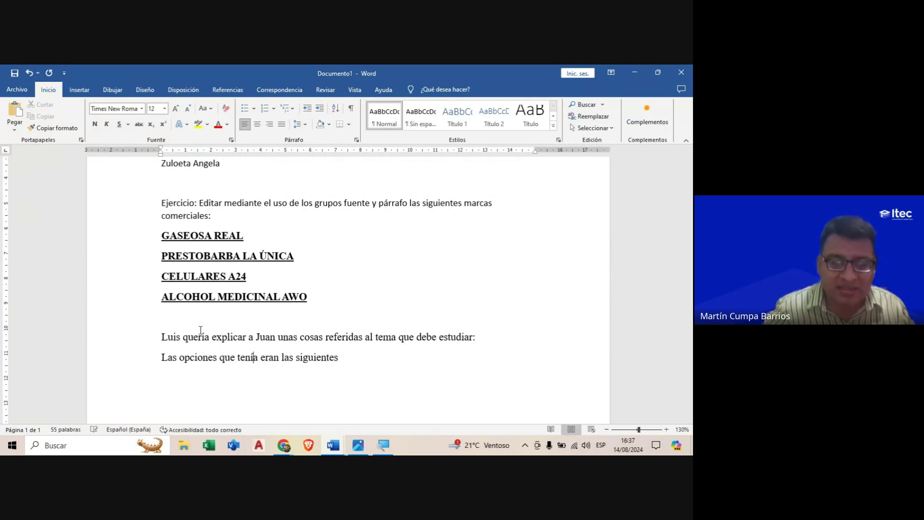
key(BackSpace)
key(BackSpace)
key(BackSpace)
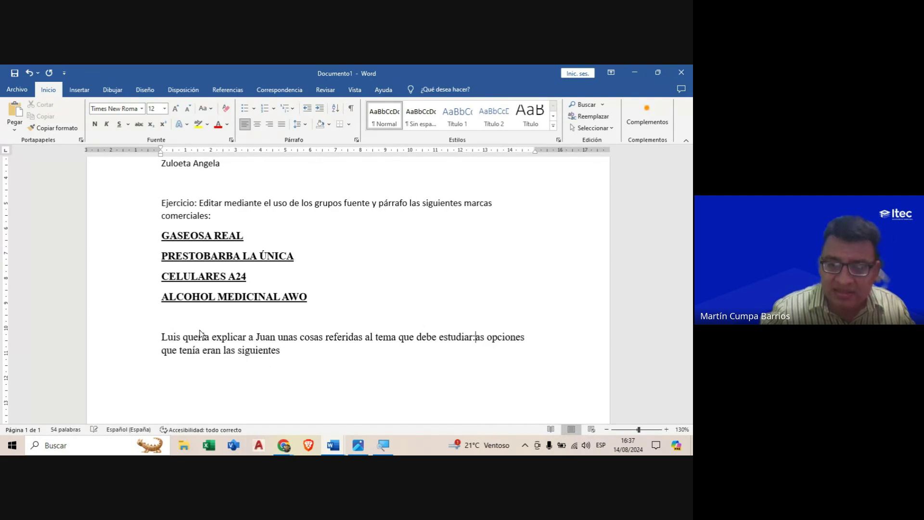
text(, l)
key(Tab)
text(:)
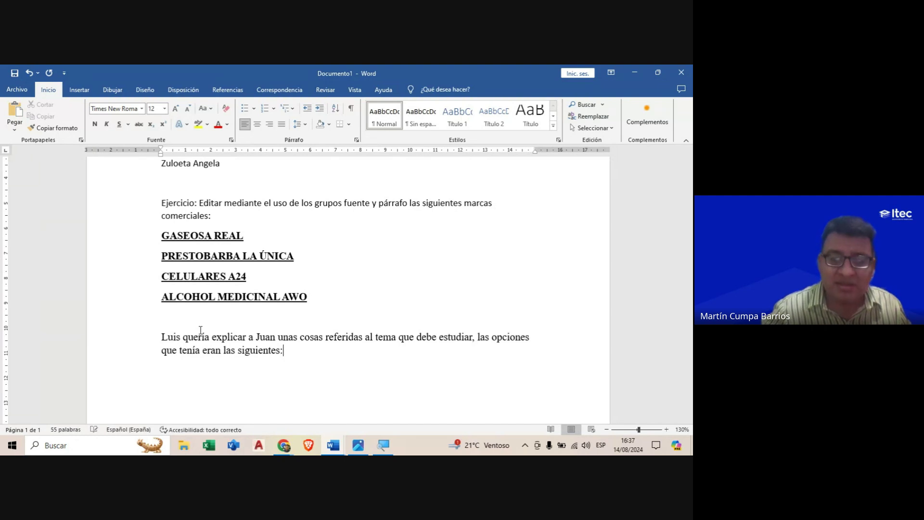
key(Return)
Step: List options 1–3 (horario, cuaderno, aprendizaje en clase), then add 'En vista de que su horario ya lo tiene, decidió tacharlo.'
text(1.)
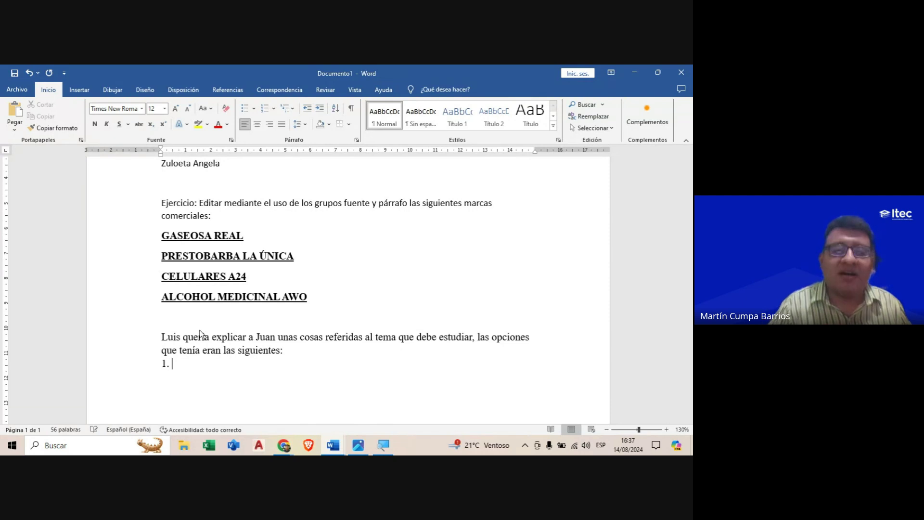
text( D)
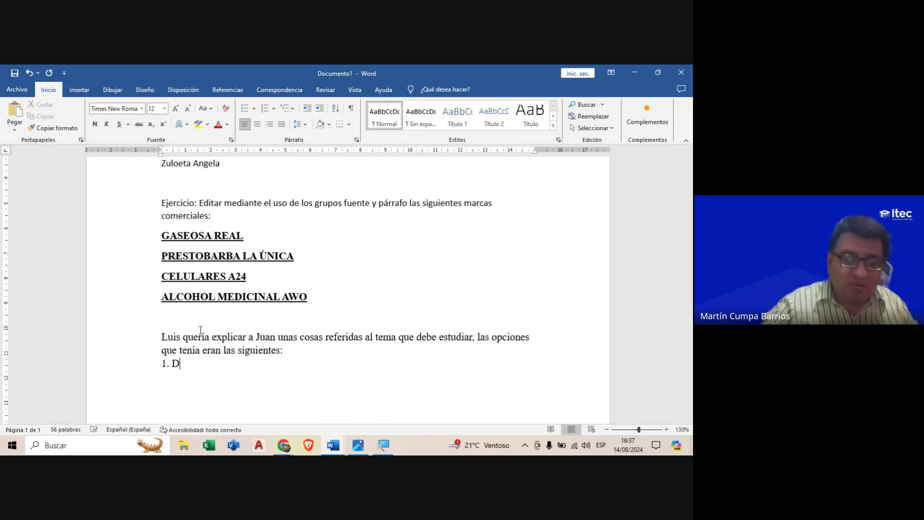
text(ebe hacer un h)
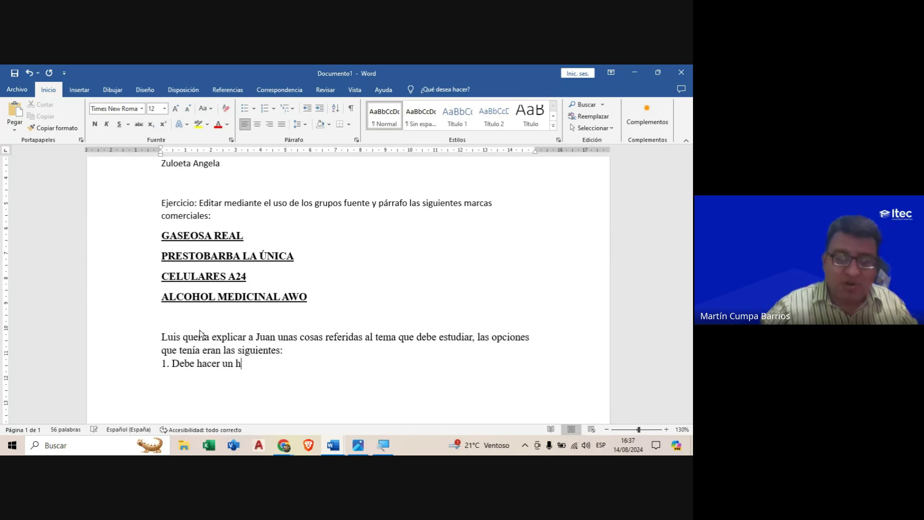
text(orario)
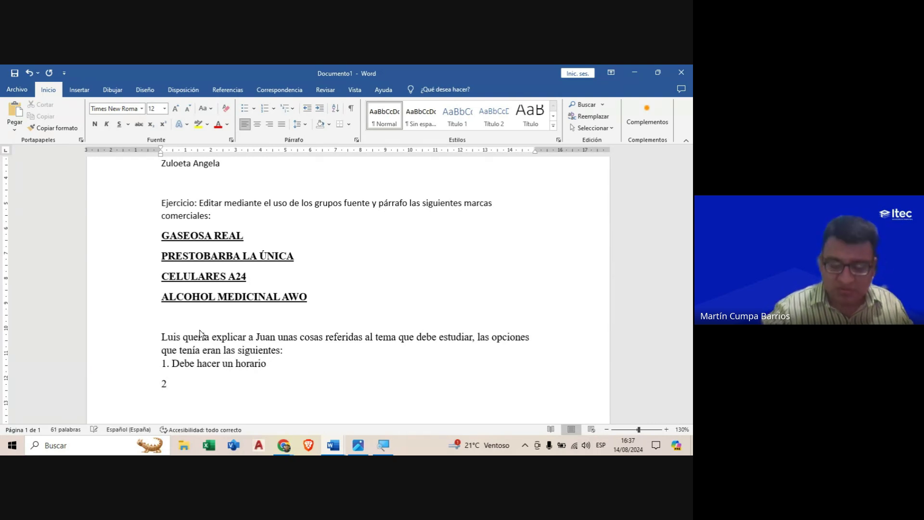
text( 2. Debe t)
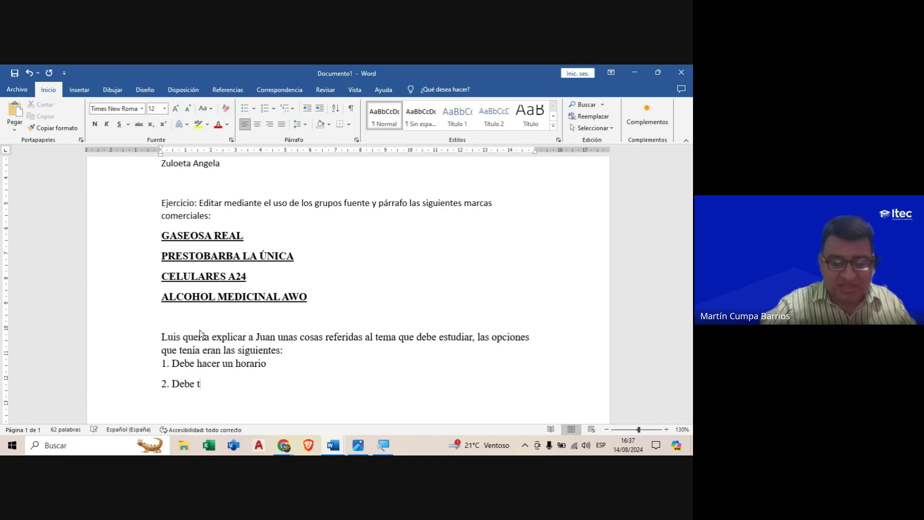
text(ener más or)
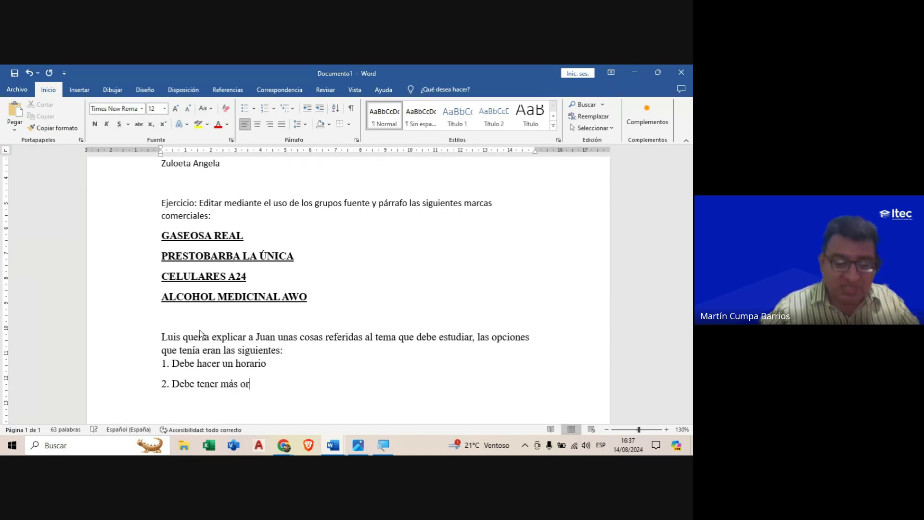
text(denado su cu)
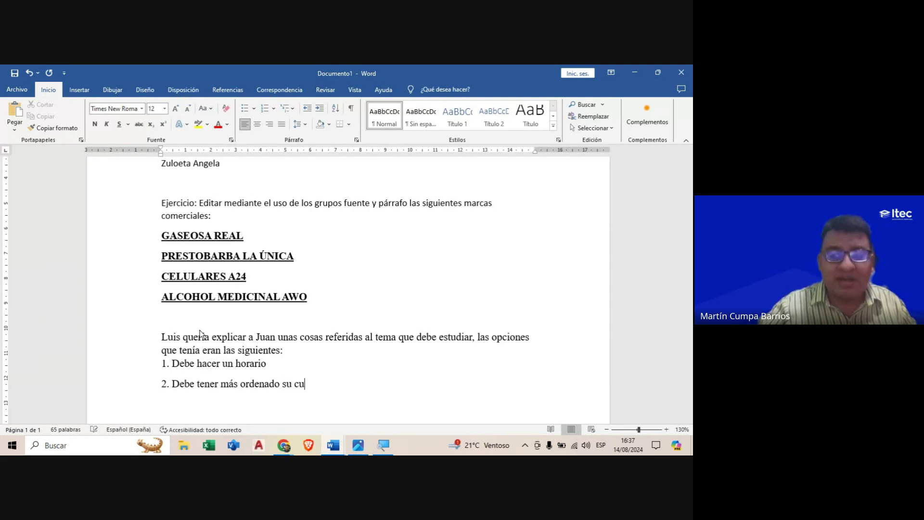
text(aderno)
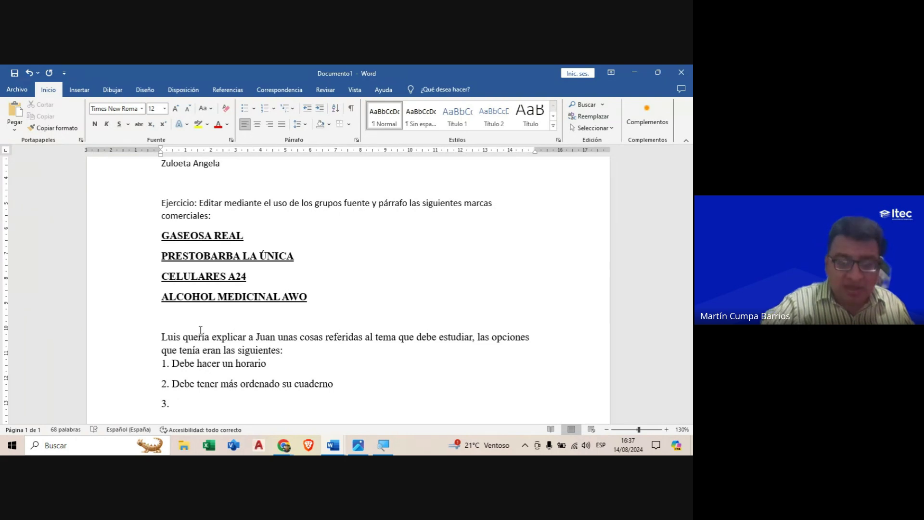
text( 3. debe)
key(BackSpace)
key(BackSpace)
key(BackSpace)
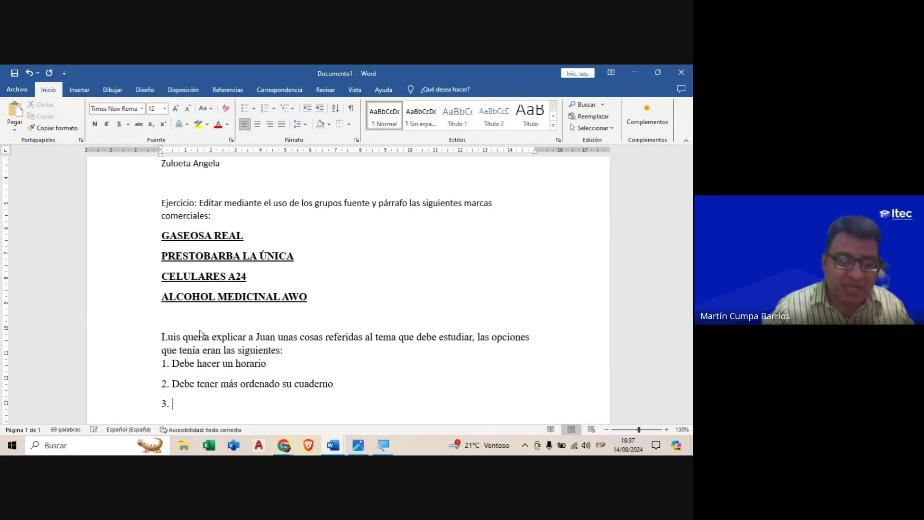
text(Debe)
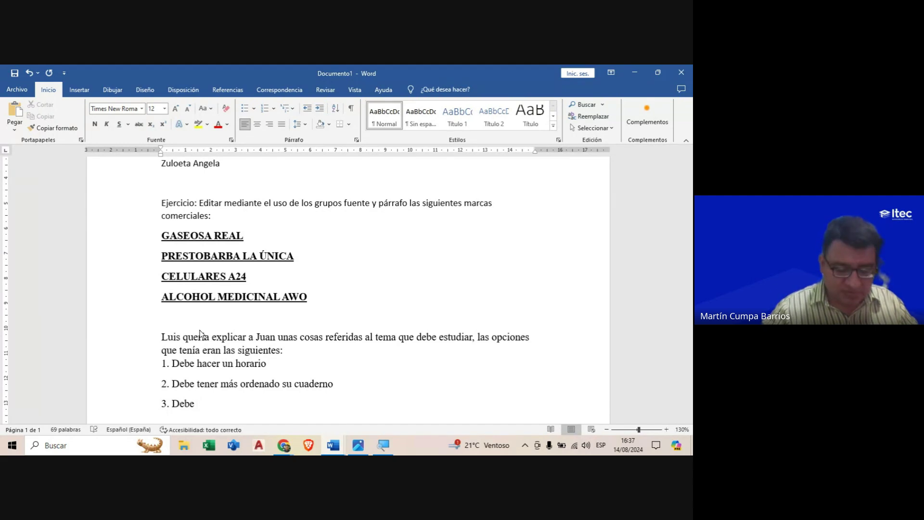
text( explicar mejo)
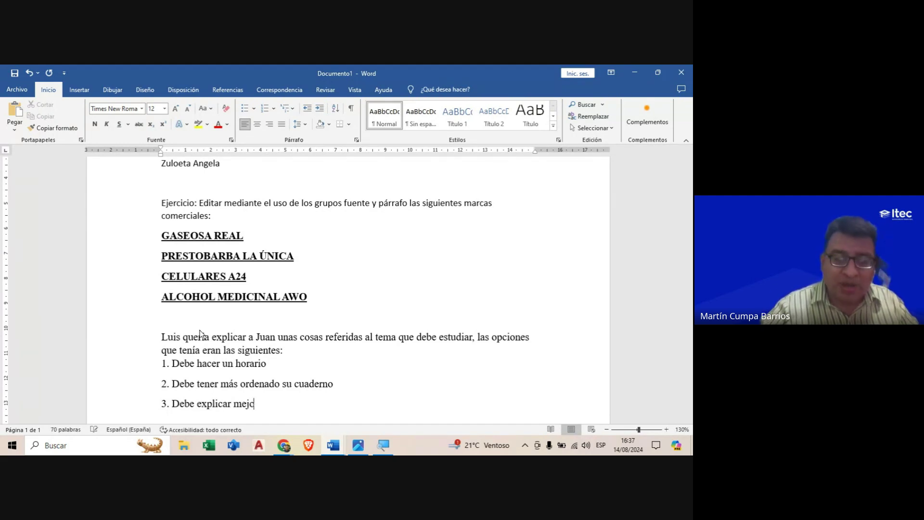
text(r su aprendizaj)
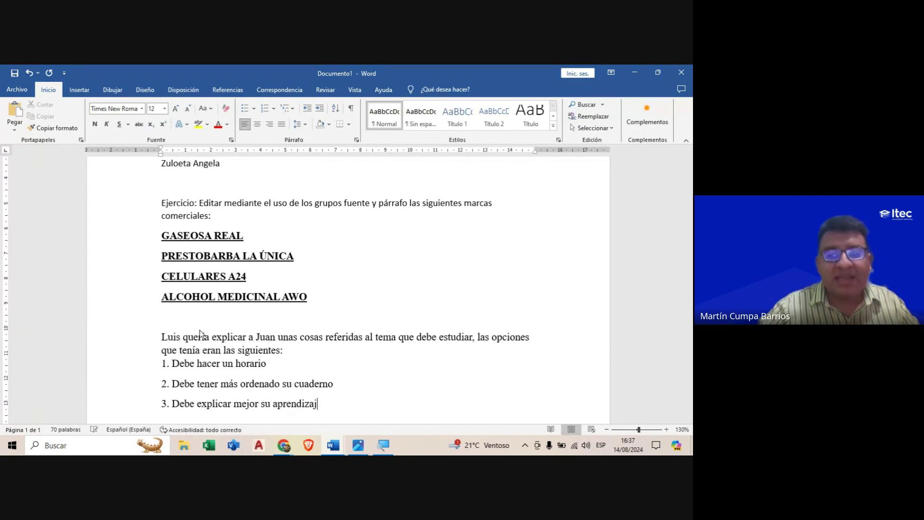
text(e en clase.)
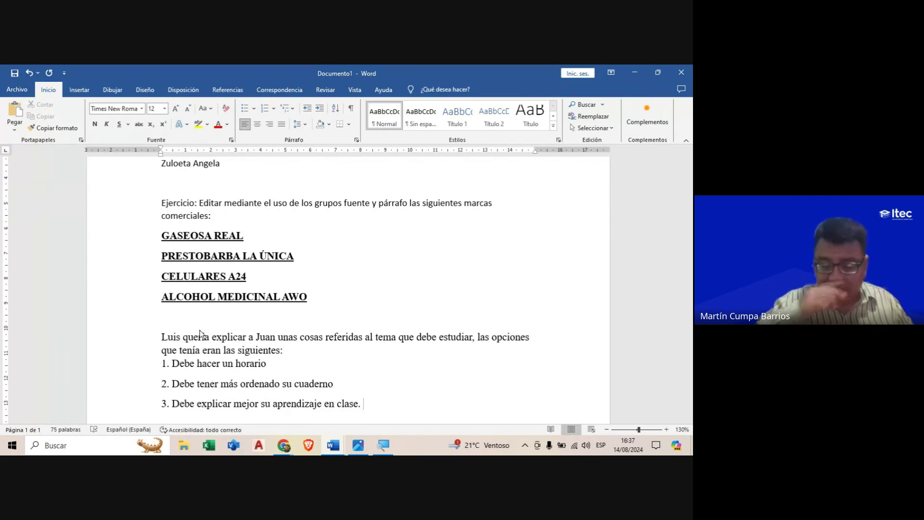
key(Return)
text(En )
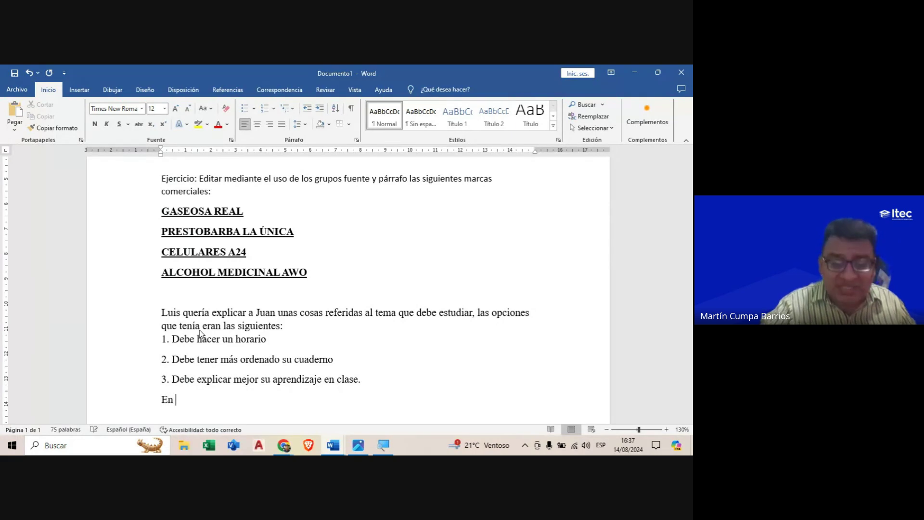
text(vista de que s)
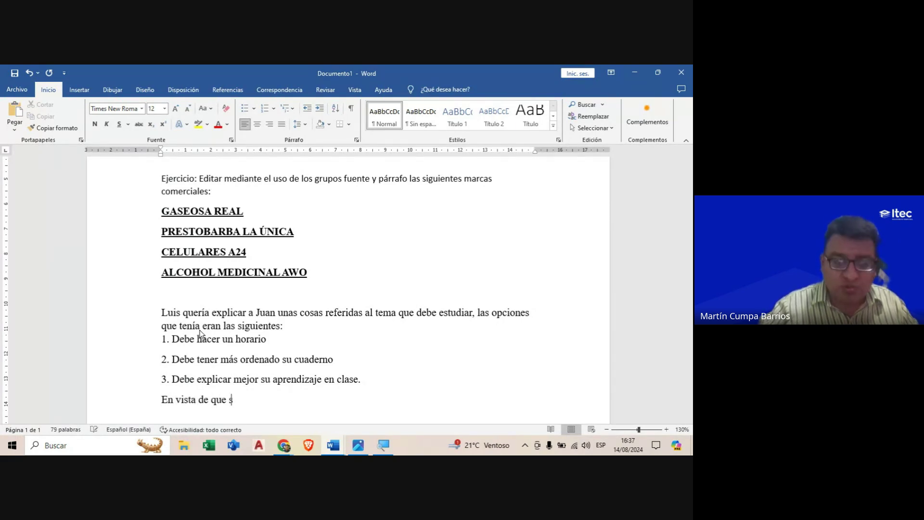
text(u horario ya )
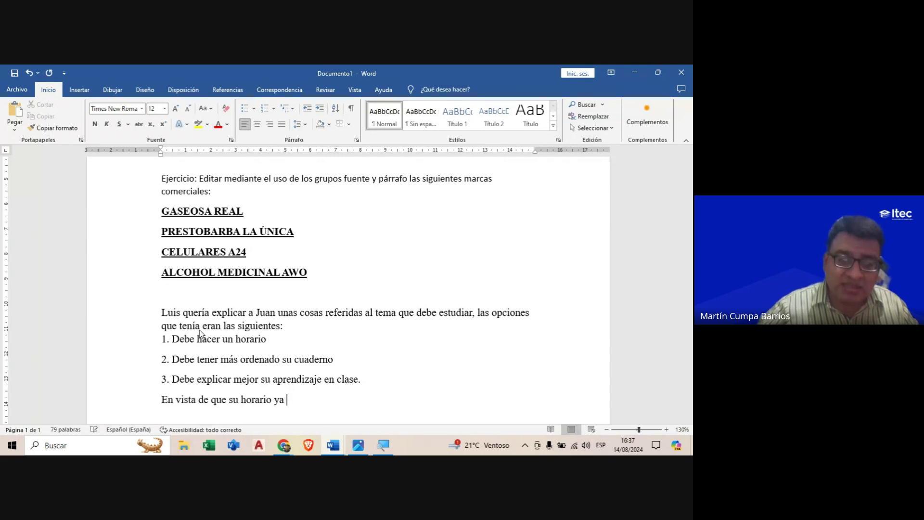
text(lo tiene, de)
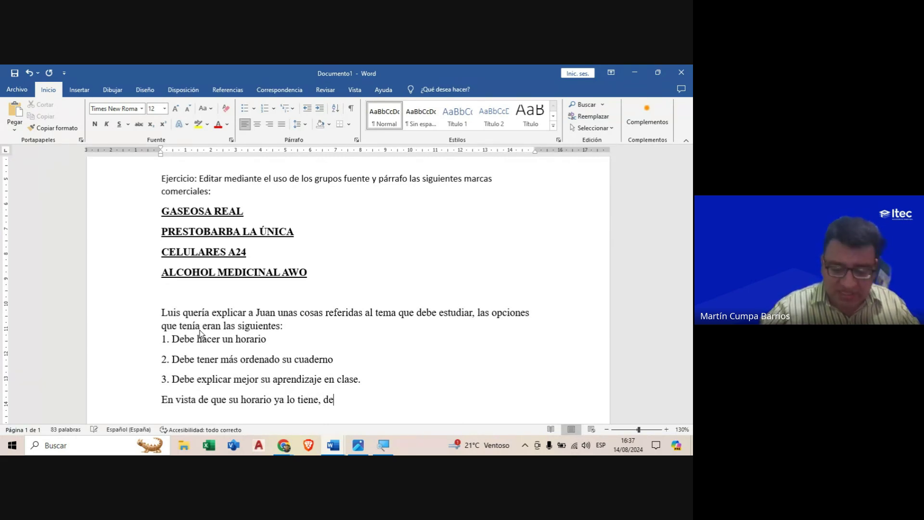
text(cidió tacharlo.)
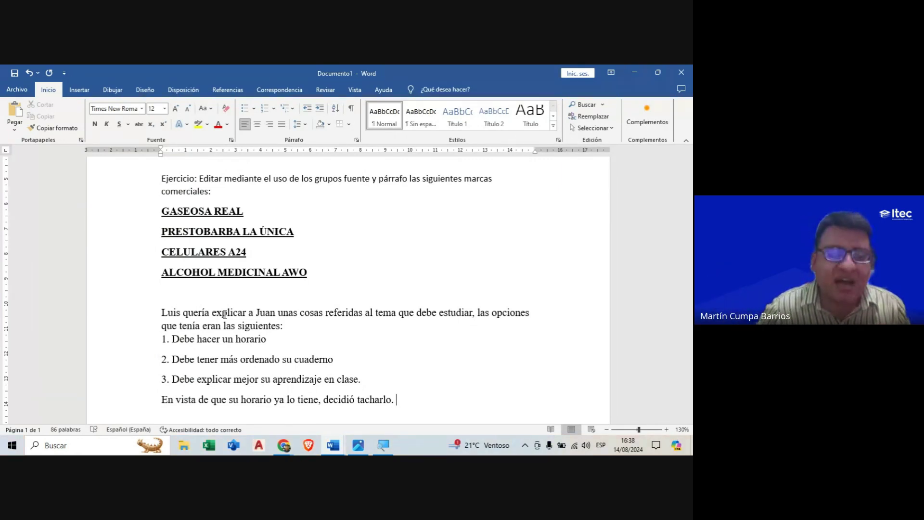
Step: Apply Tachado strikethrough to item 1, 'Debe hacer un horario'
scroll(224, 314, down, 2)
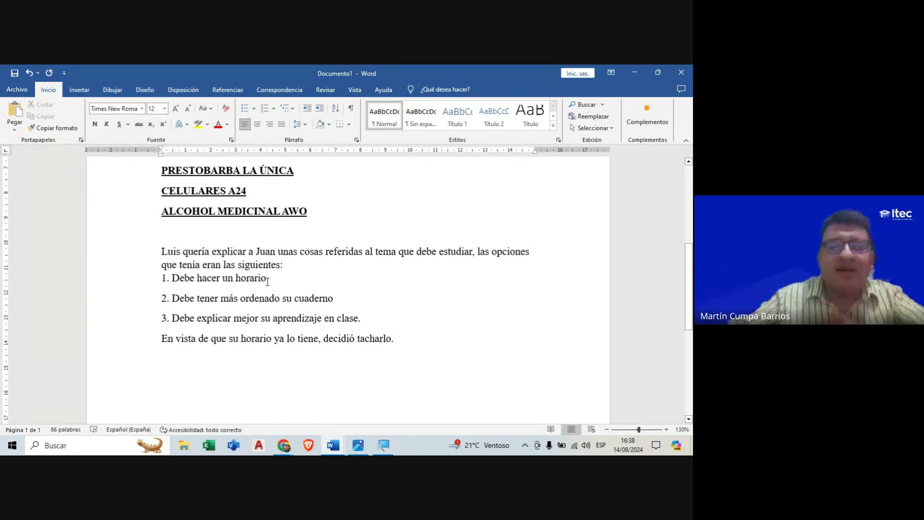
drag(271, 279, 165, 278)
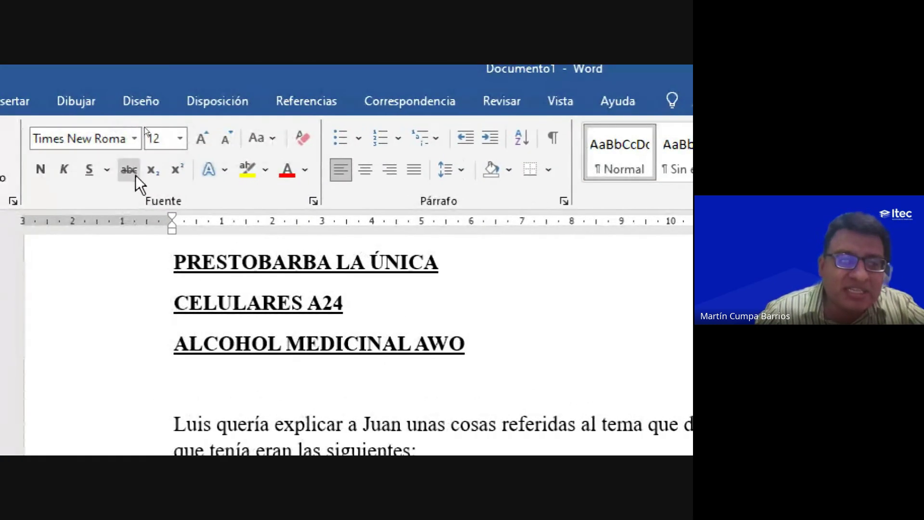
click(128, 169)
text(En vista de que su horario ya lo tiene, decidió tacharlo.)
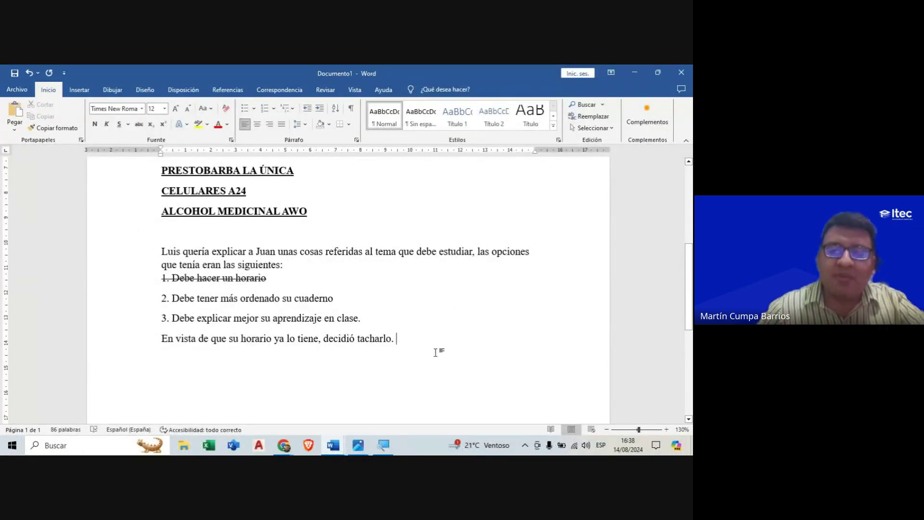
key(Return)
key(Return)
Step: Finish typing the heading 'LISTA DE MANDADO'
text(ISTA)
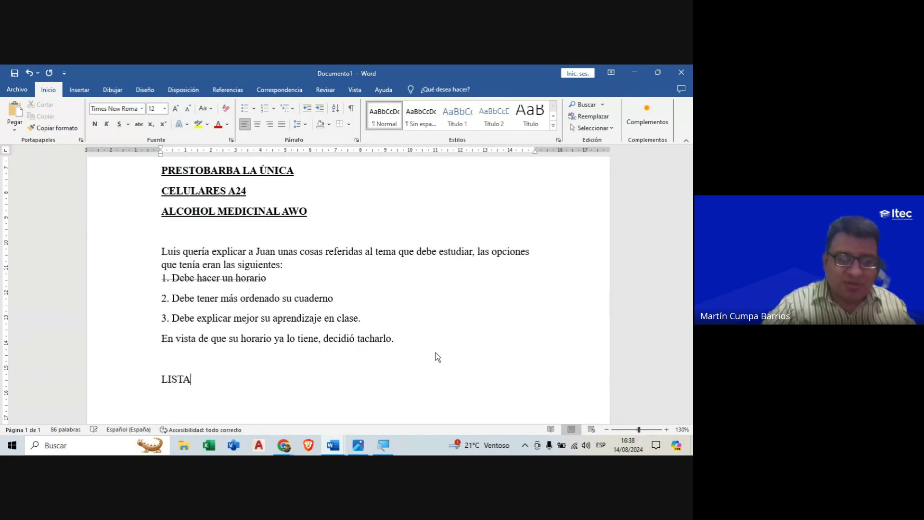
text( DE MANDAD)
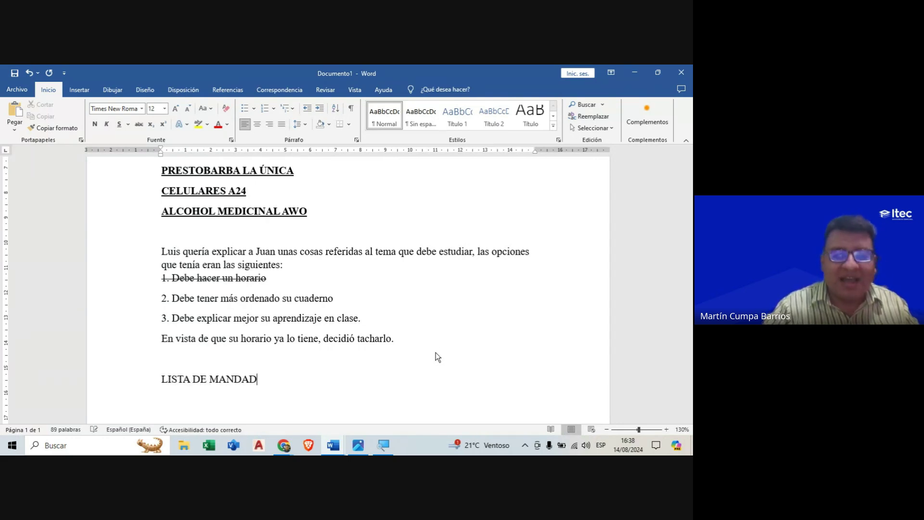
text(O:)
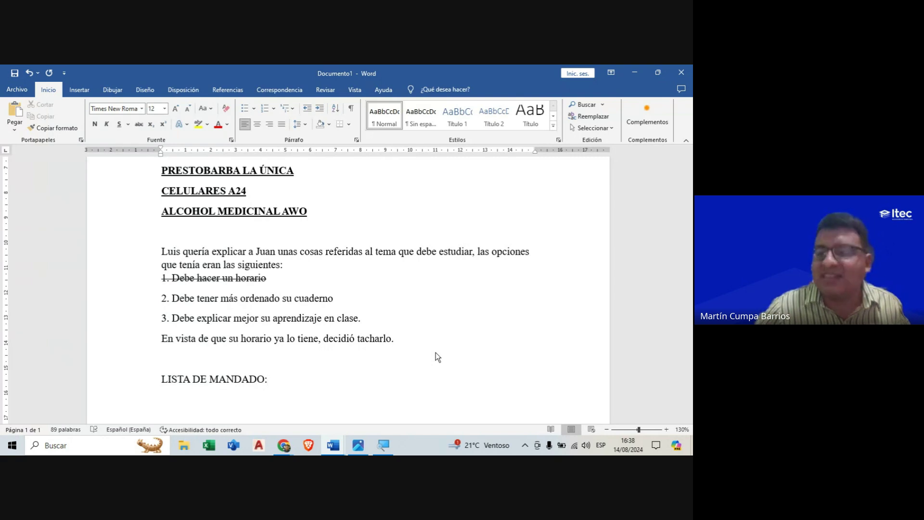
scroll(435, 353, down, 1)
scroll(293, 305, down, 4)
scroll(290, 309, up, 2)
scroll(290, 308, up, 1)
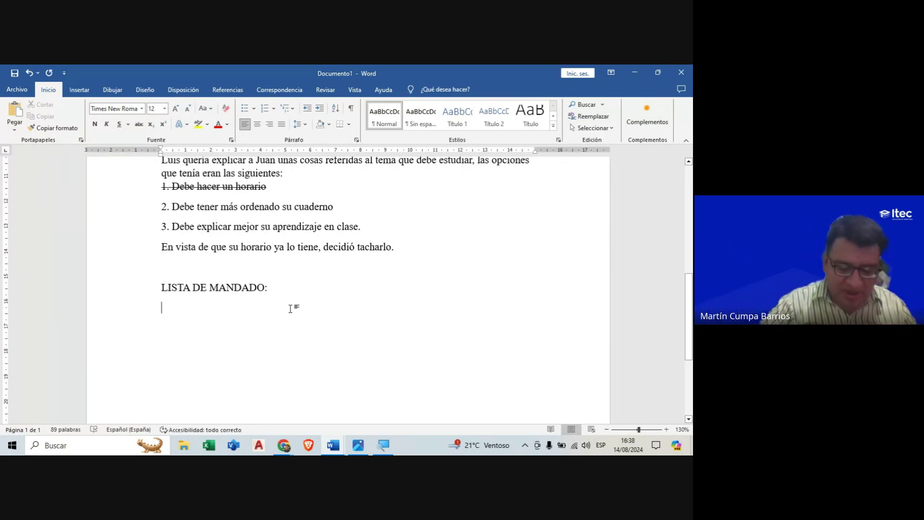
Step: List ¼ pollo, 2 soles lechuga, ¼ aceite and 2 soles aceitunas on separate lines
text(1/4 )
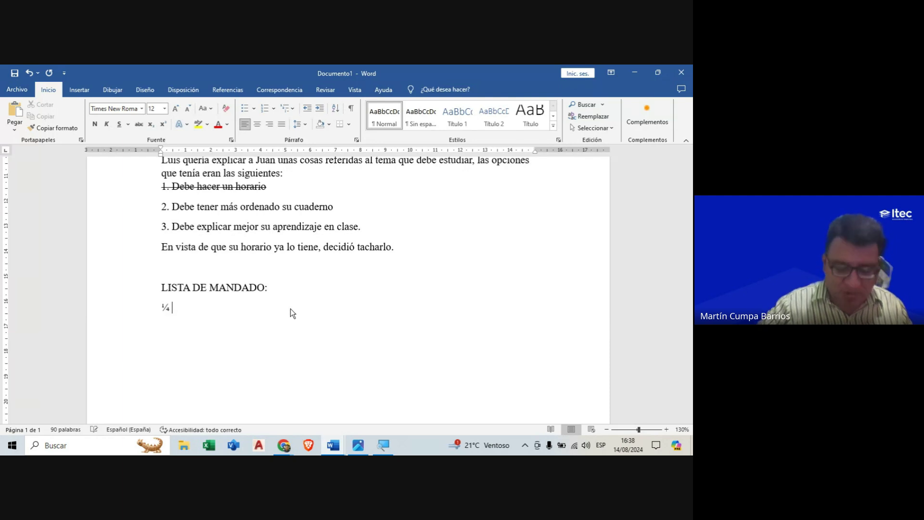
text(pollo)
key(Return)
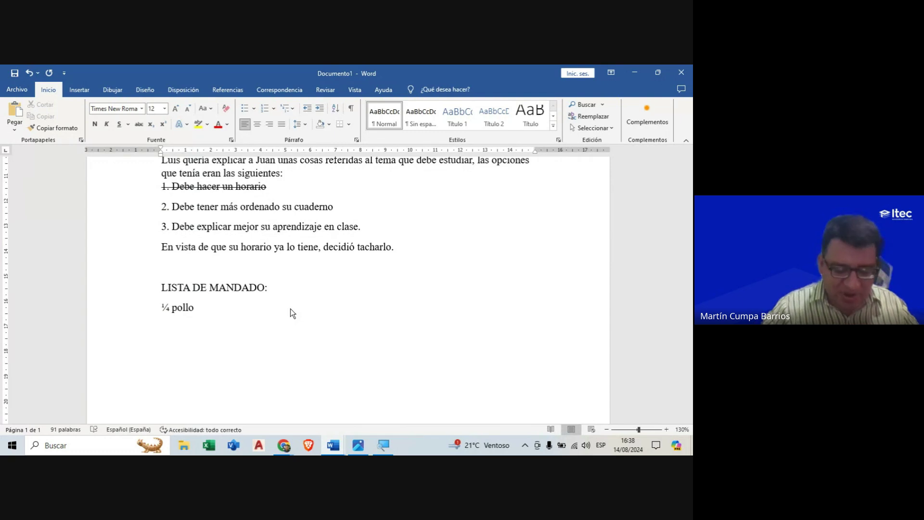
text(2)
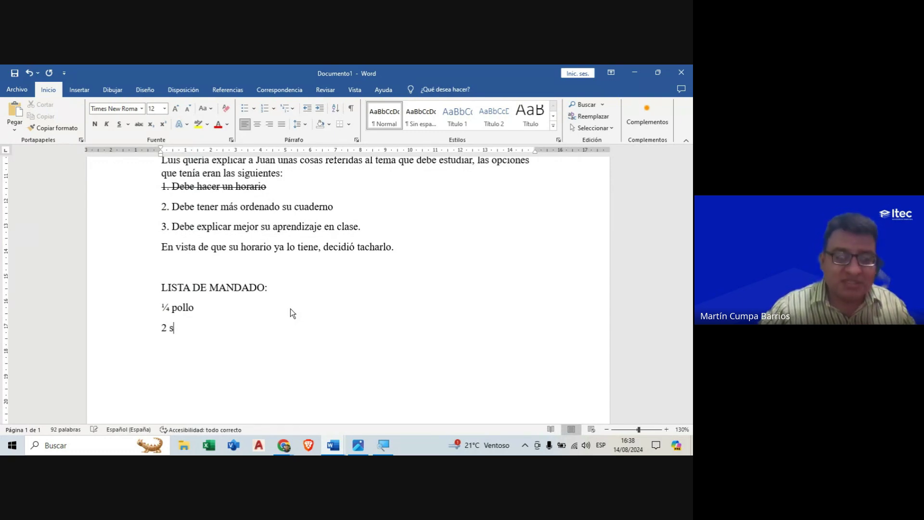
text(  s)
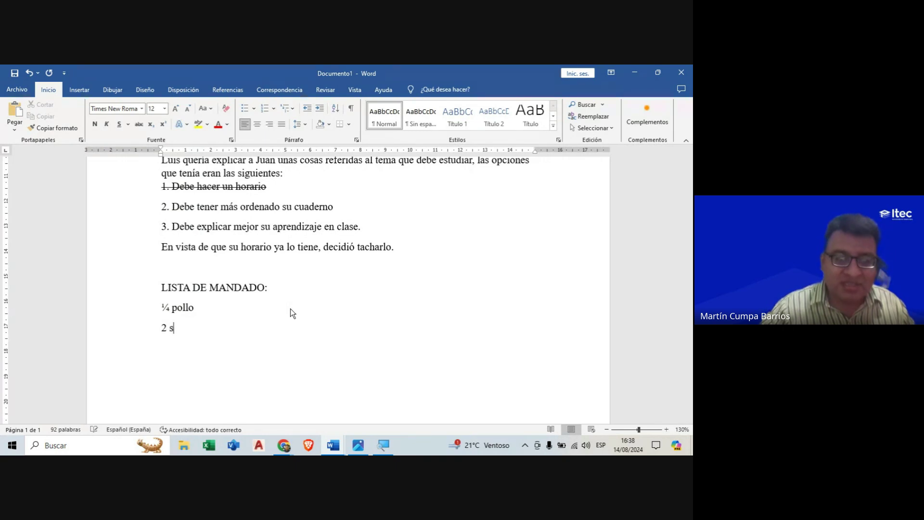
text(oles lechuga)
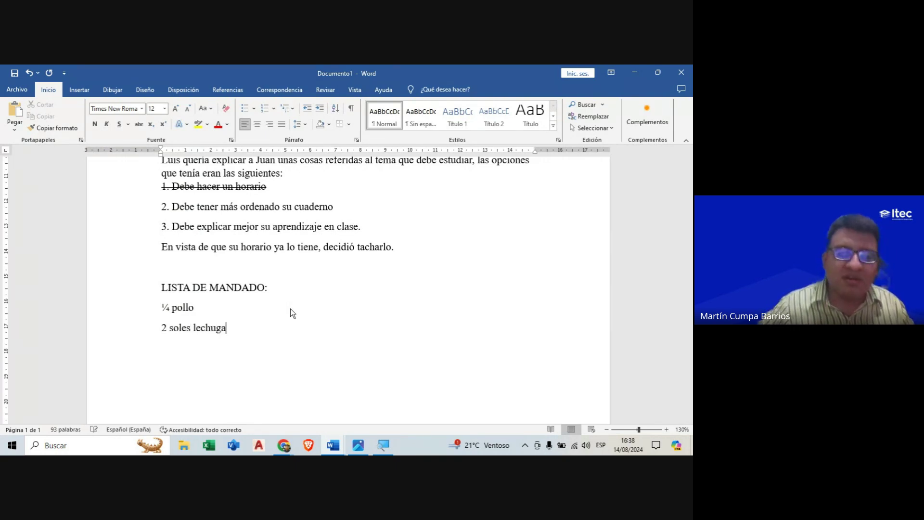
key(Return)
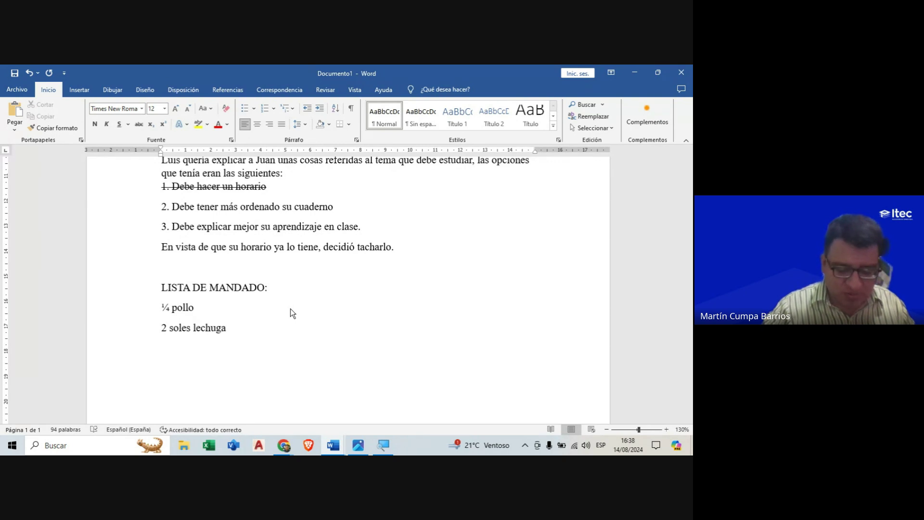
text(1/4 aceite)
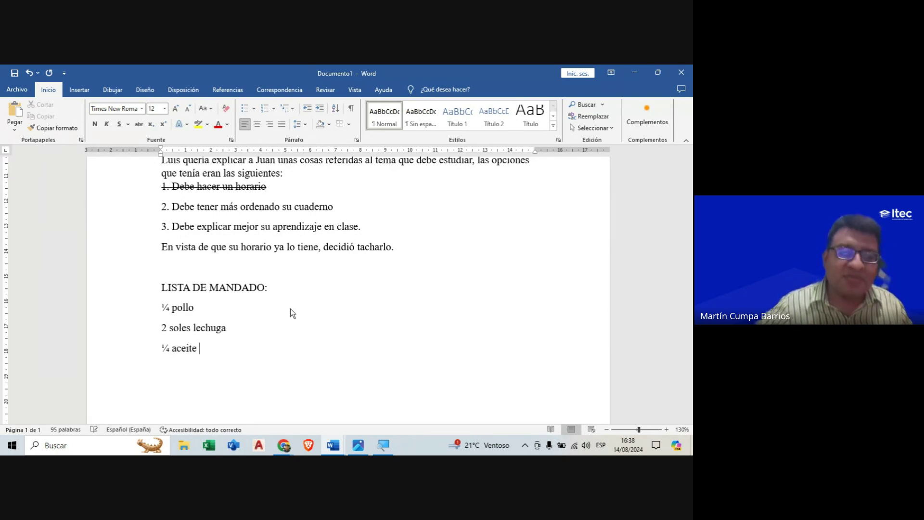
key(Return)
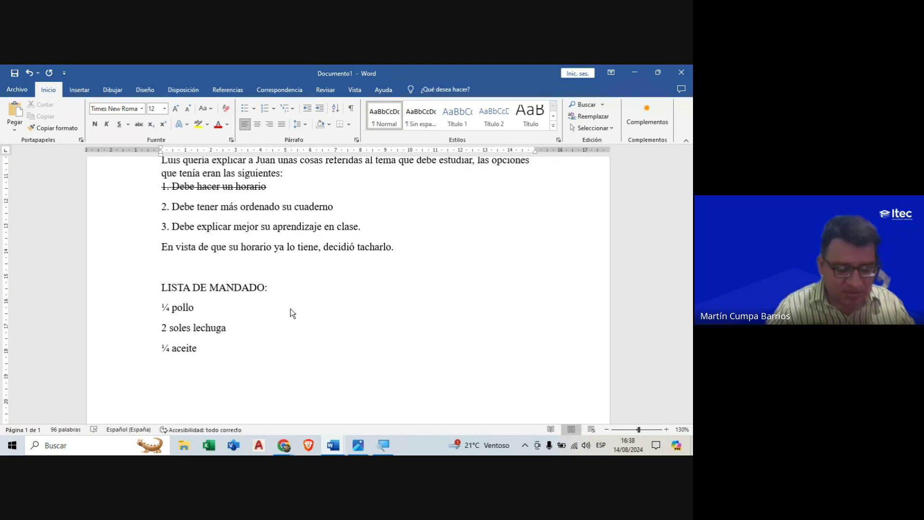
text(2 soles acei)
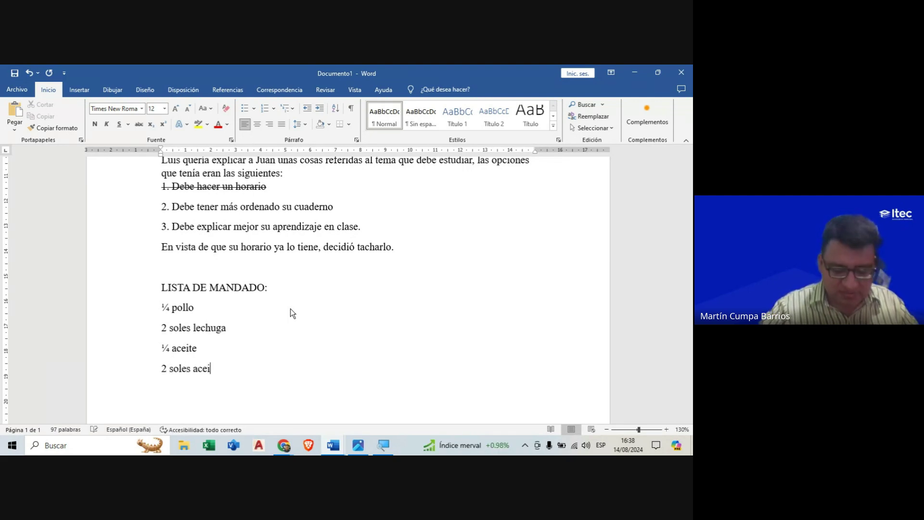
text(tunas)
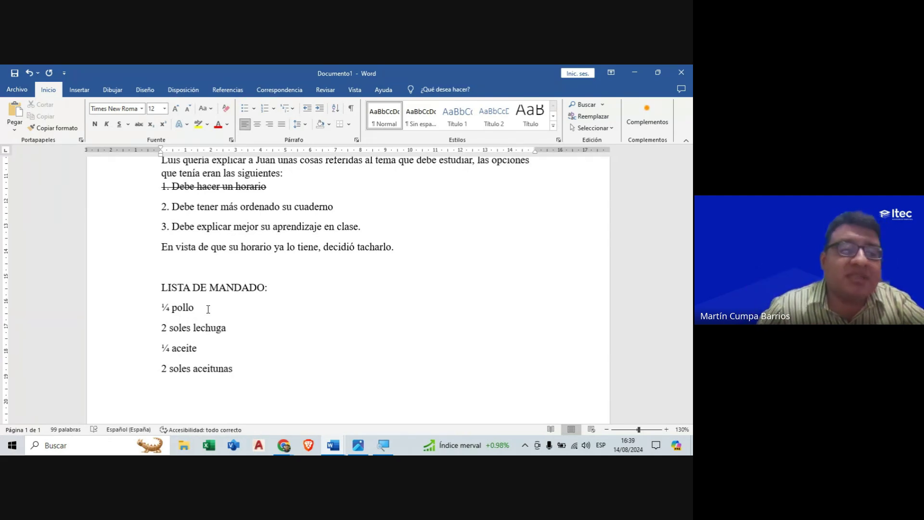
Step: Apply strikethrough to the '¼ pollo' and '¼ aceite' lines of the shopping list
drag(207, 309, 162, 309)
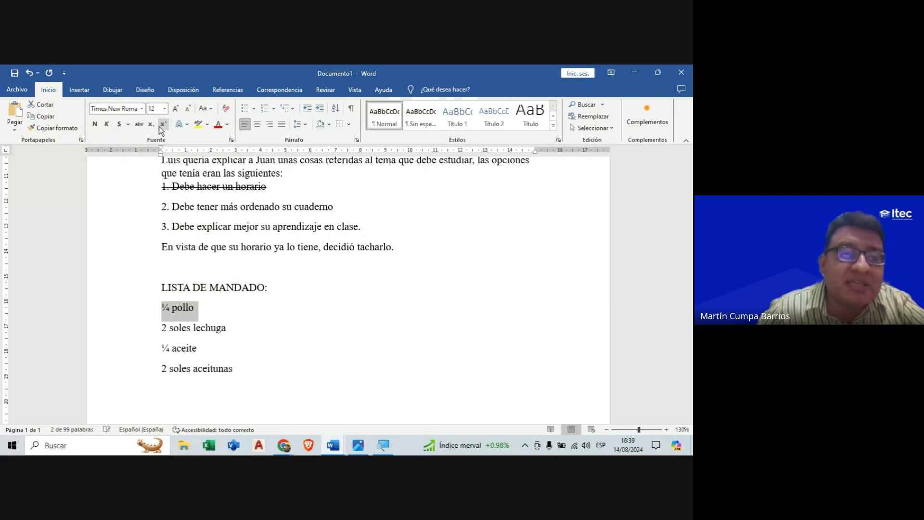
click(140, 128)
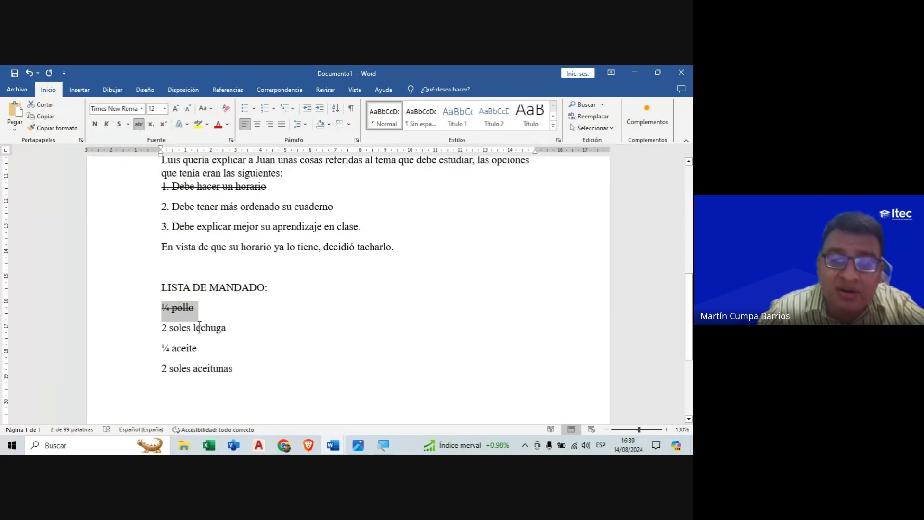
drag(206, 347, 161, 348)
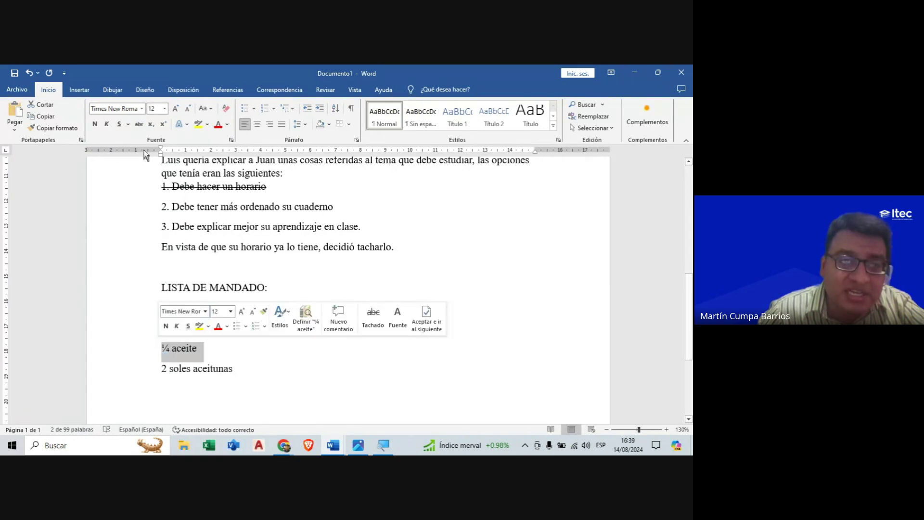
click(139, 124)
click(268, 347)
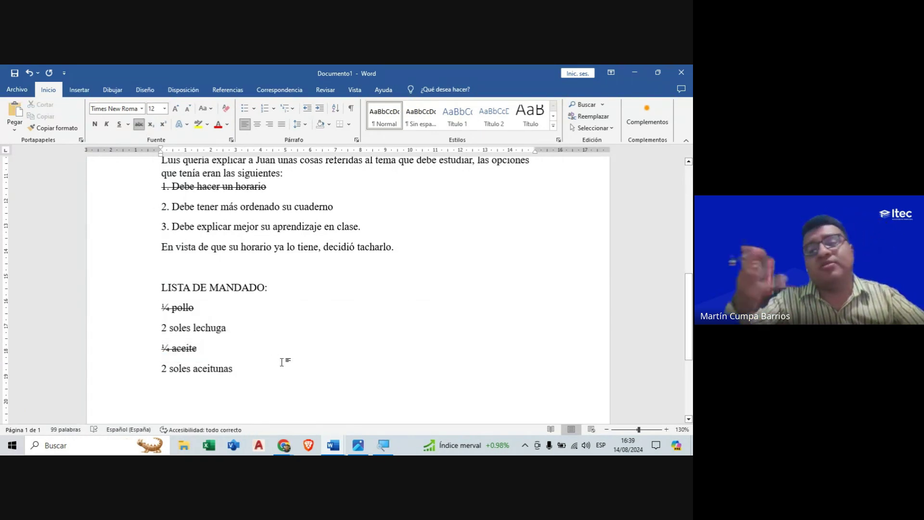
scroll(211, 302, up, 2)
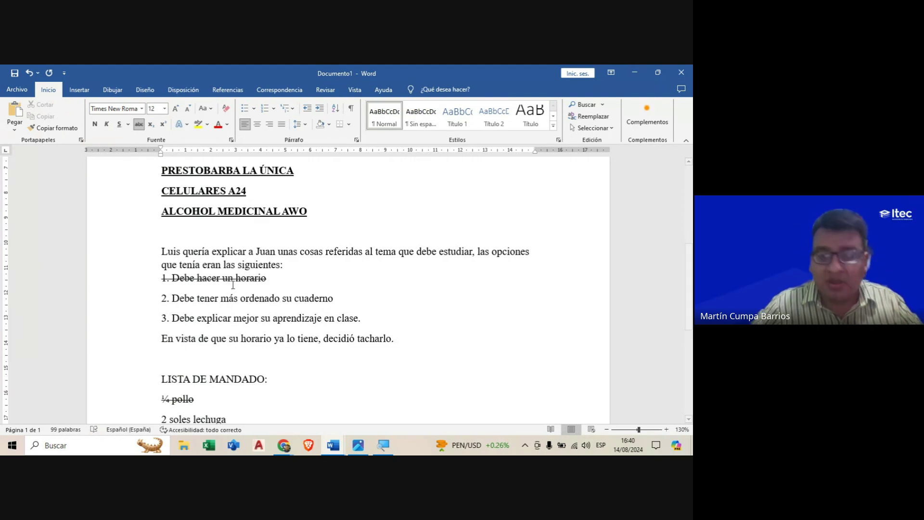
Step: Add blank space below the last shopping-list item, '2 soles aceitunas'
scroll(229, 287, up, 2)
scroll(249, 253, up, 3)
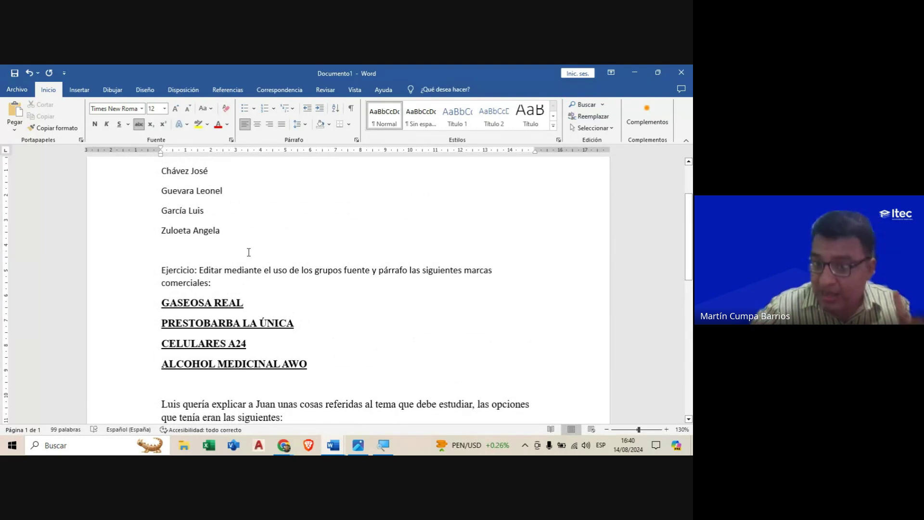
scroll(248, 252, down, 3)
scroll(256, 250, down, 5)
scroll(243, 250, down, 3)
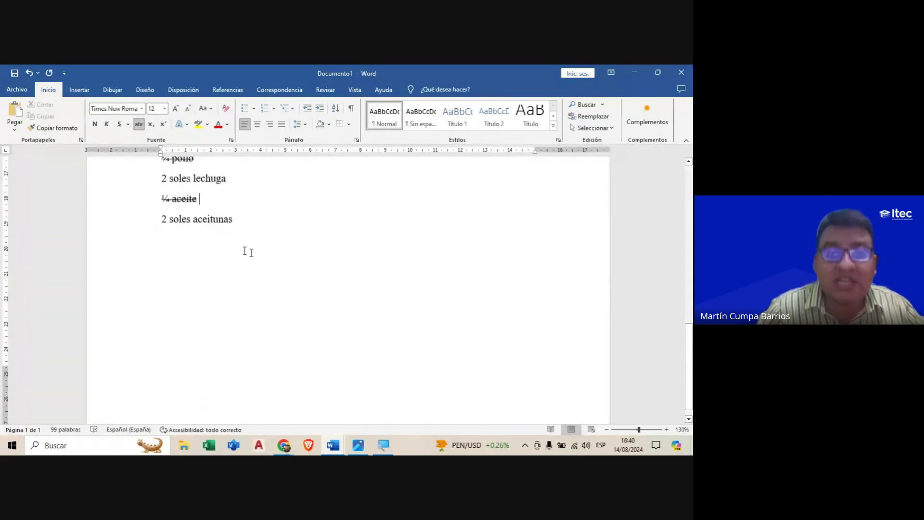
scroll(228, 236, up, 2)
scroll(193, 226, up, 1)
scroll(162, 219, up, 5)
scroll(163, 219, down, 1)
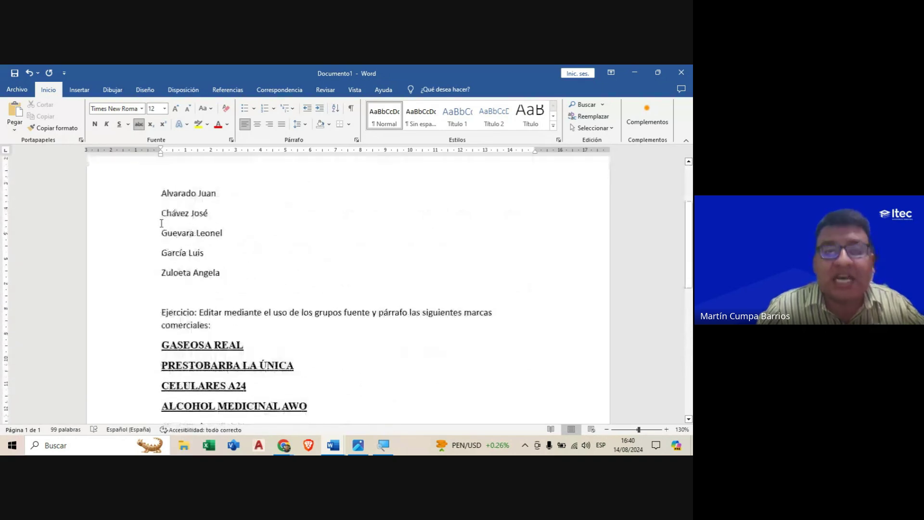
scroll(161, 223, down, 3)
scroll(164, 224, down, 4)
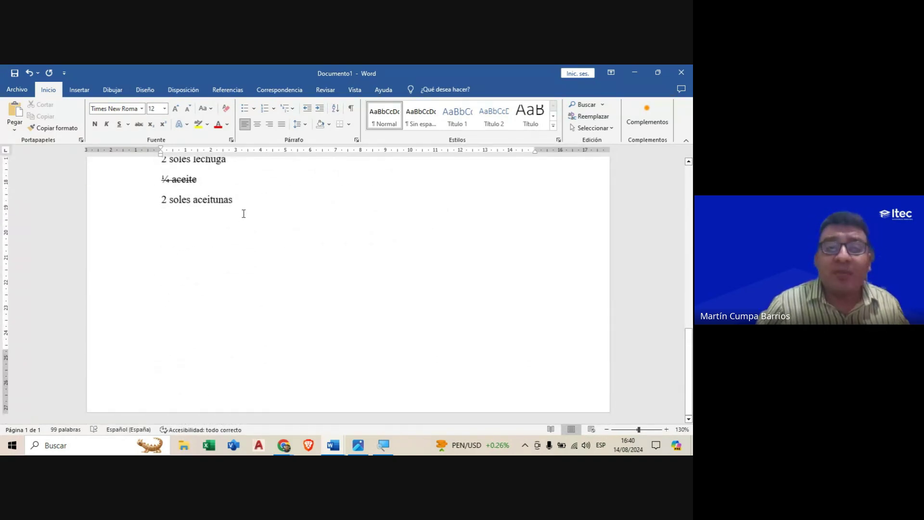
key(Return)
key(Return)
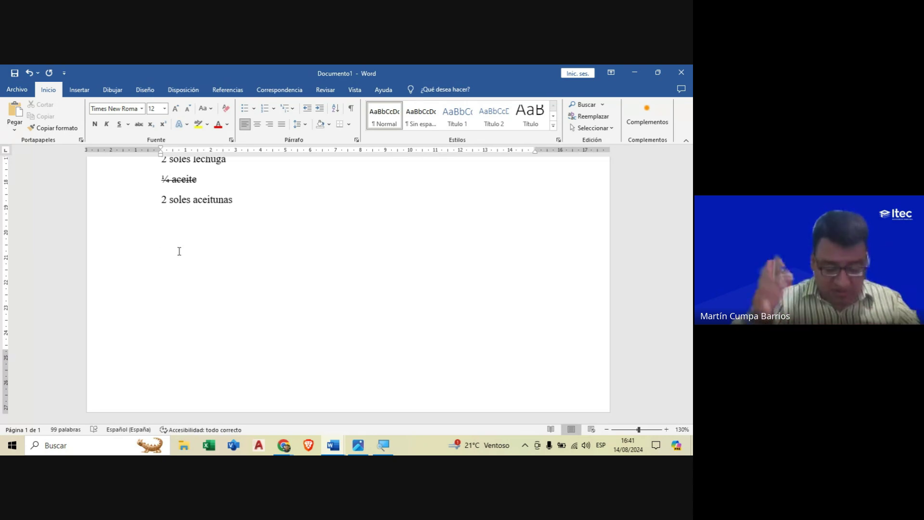
Step: Type the elements H: Hidrógeno, O: Oxígeno, Na: Sodio, Cl: Cloro, then delete those four lines
text(H:)
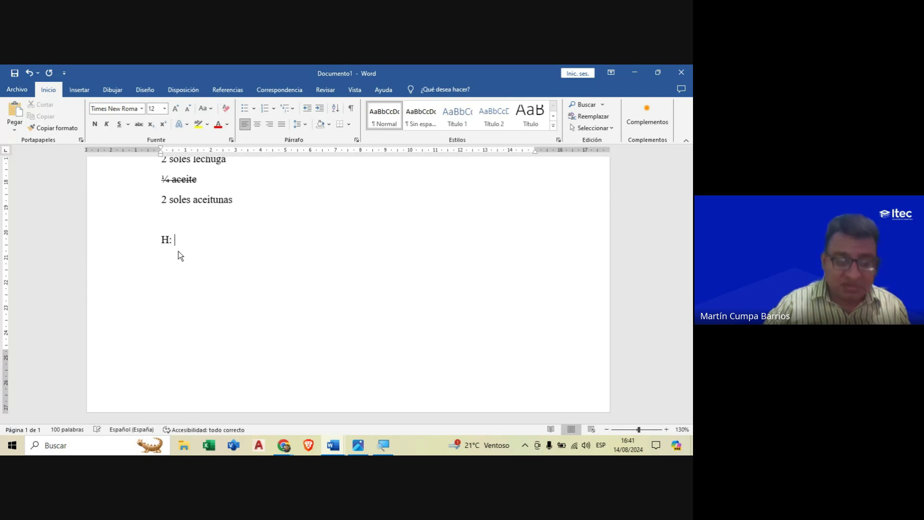
text( Hidró)
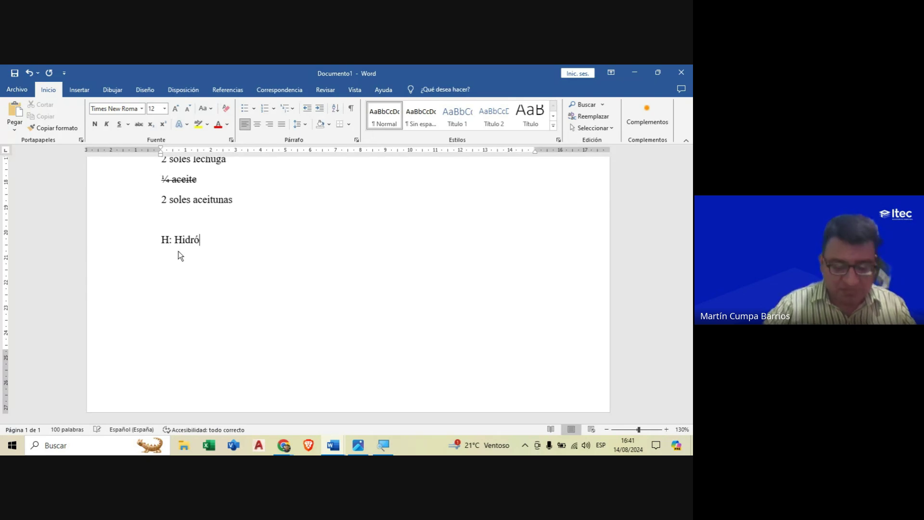
text(geno )
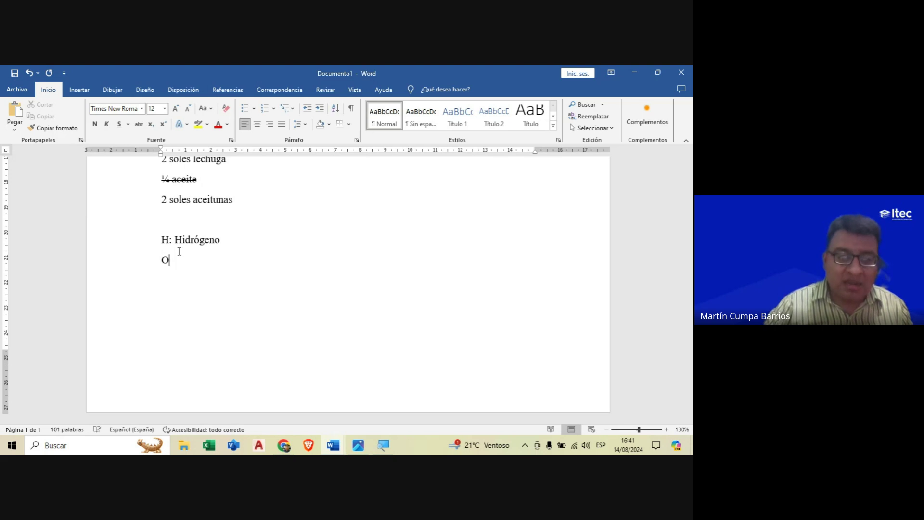
text(O: Oxígeno)
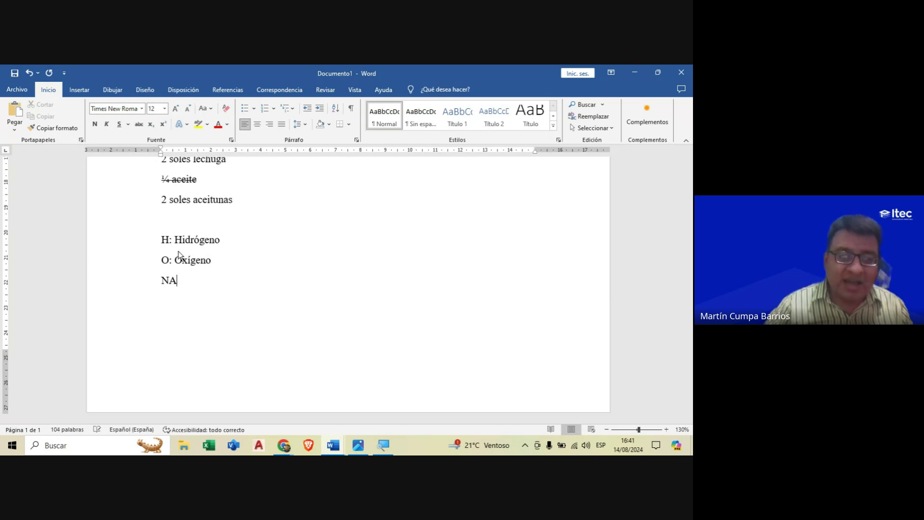
text( Na: )
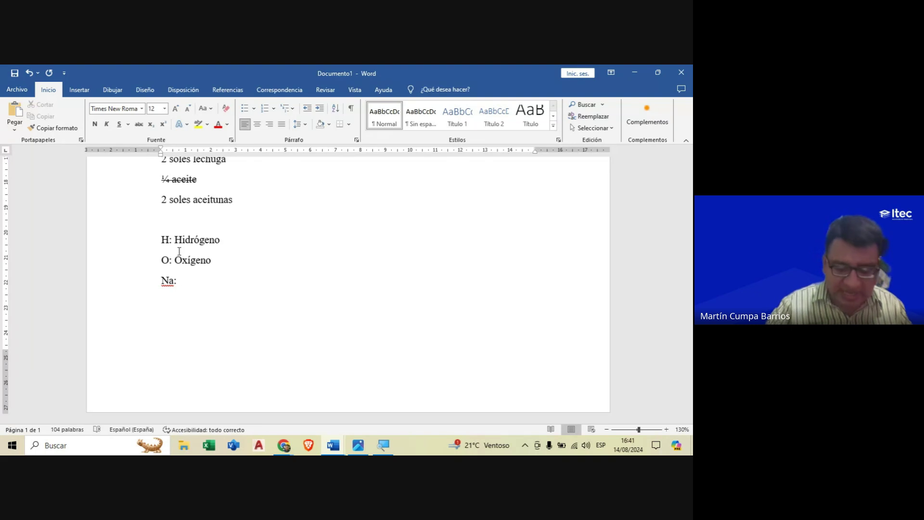
text(Sodio)
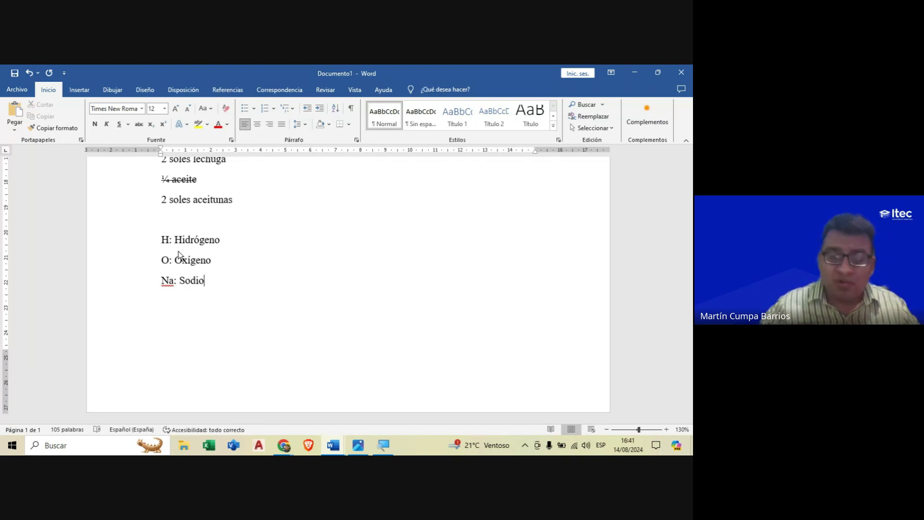
text( Cl: C)
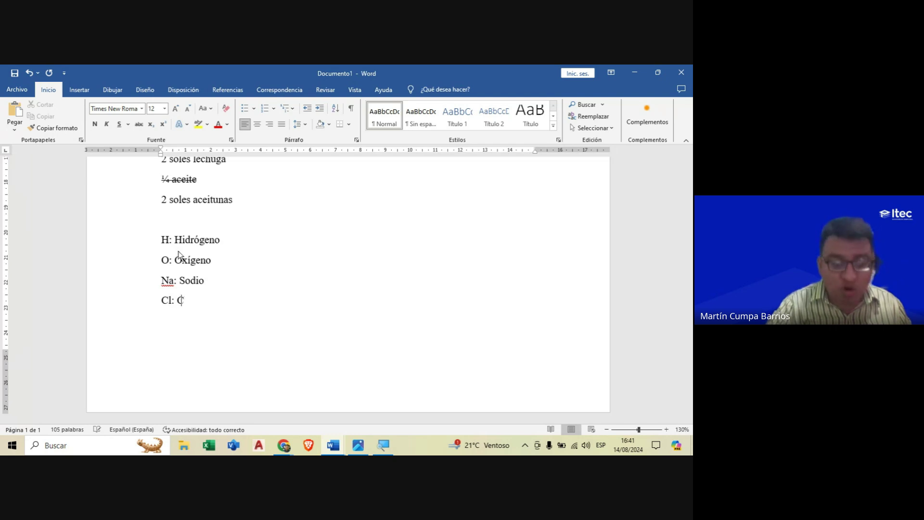
text(loro)
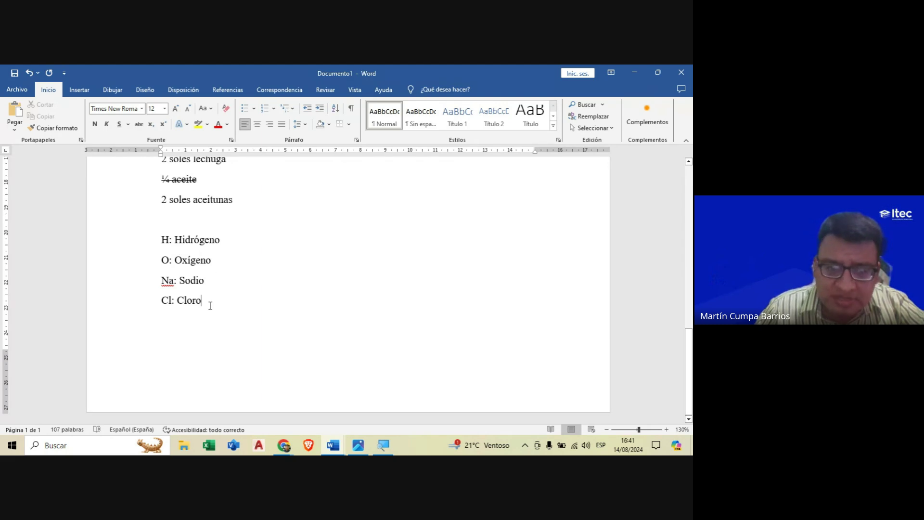
drag(210, 304, 162, 239)
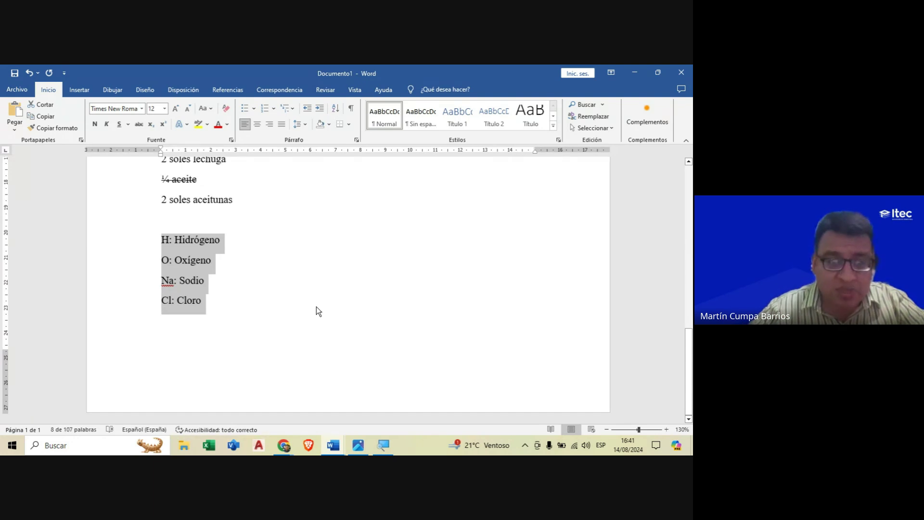
key(Delete)
click(284, 445)
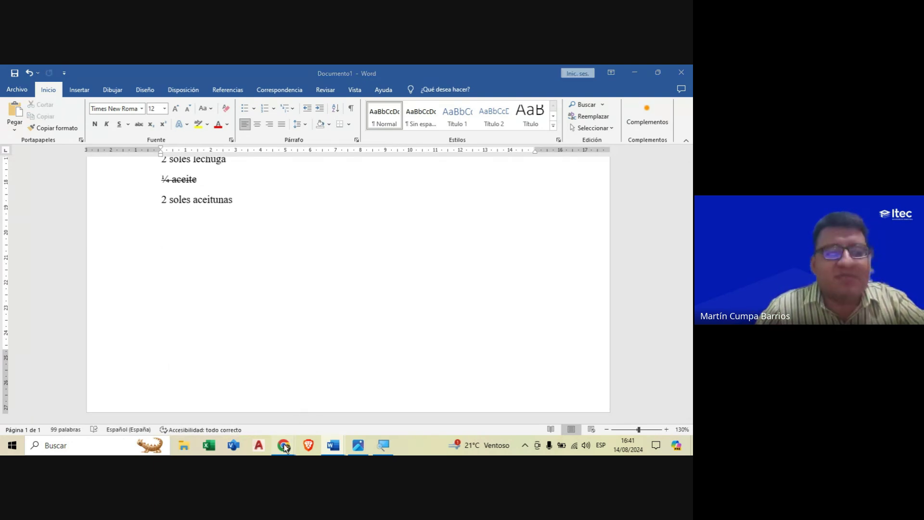
click(261, 423)
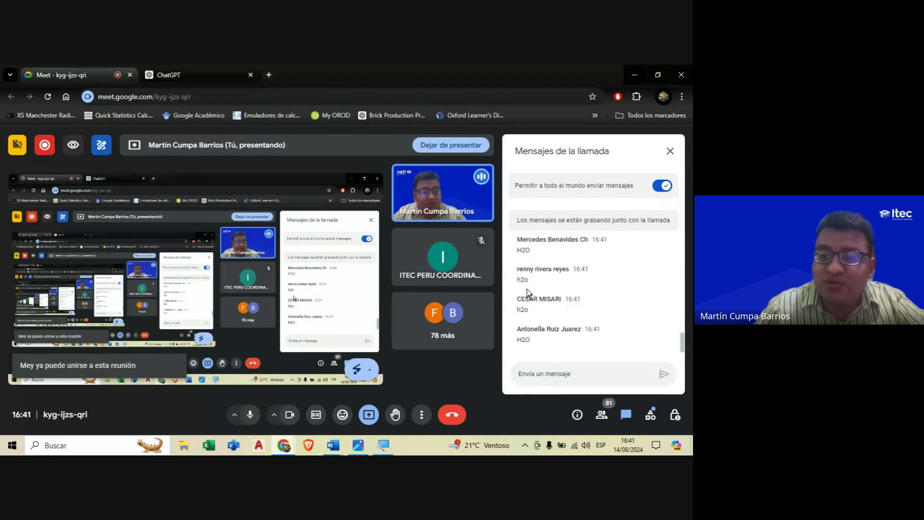
click(332, 445)
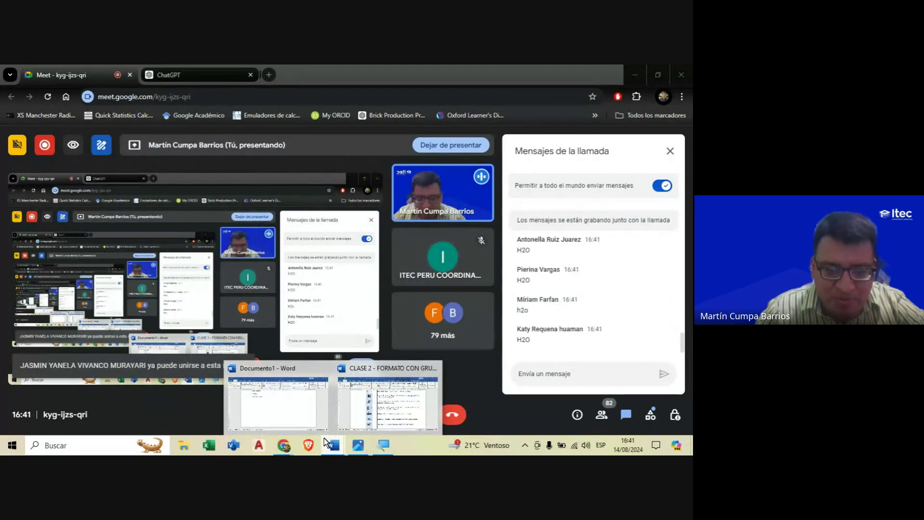
click(295, 409)
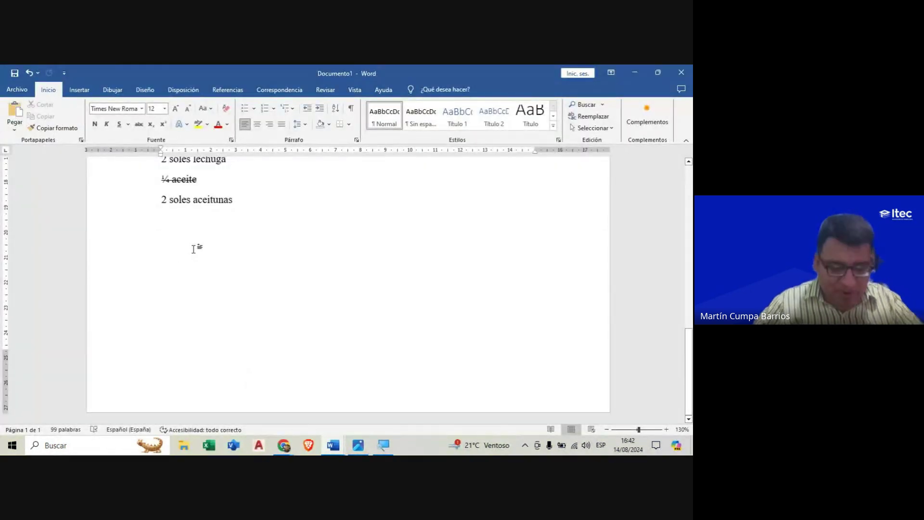
Step: Write 'h2o' below the shopping list, correcting the capital H to lowercase
text(H)
key(BackSpace)
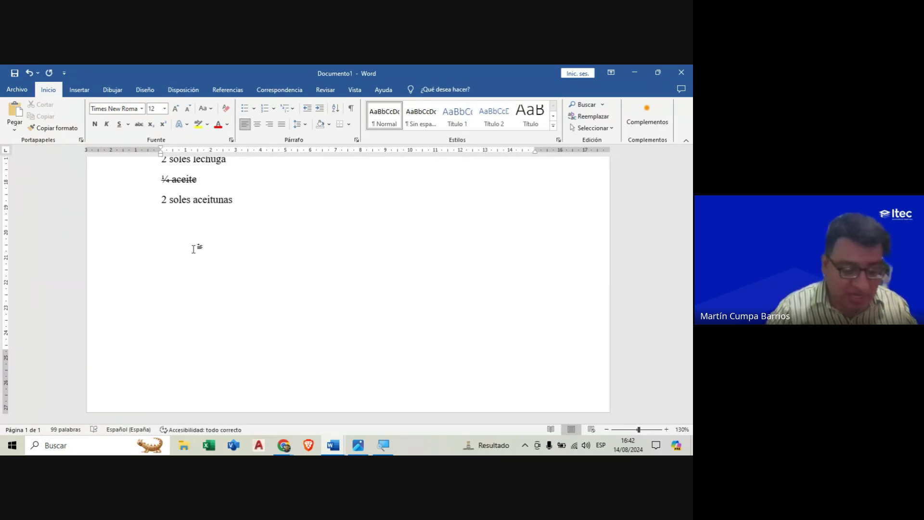
key(BackSpace)
text(H2o)
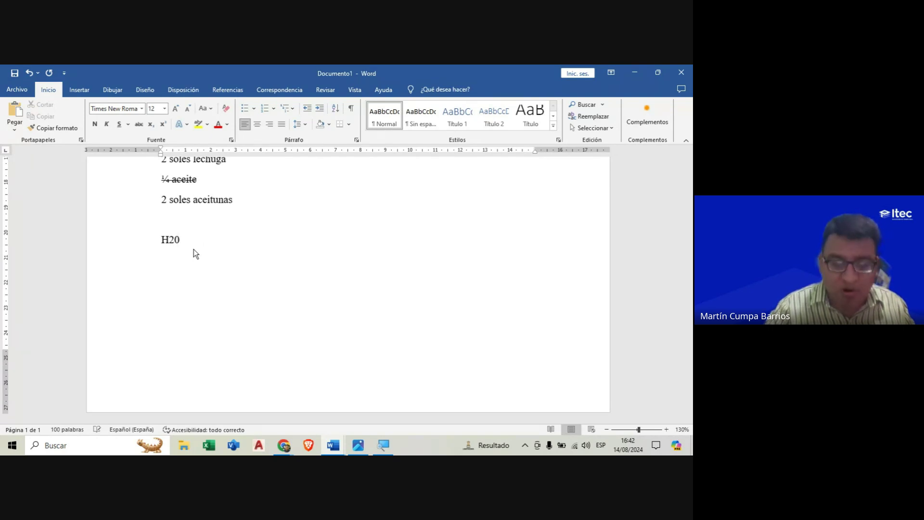
key(Home)
key(shift+Right)
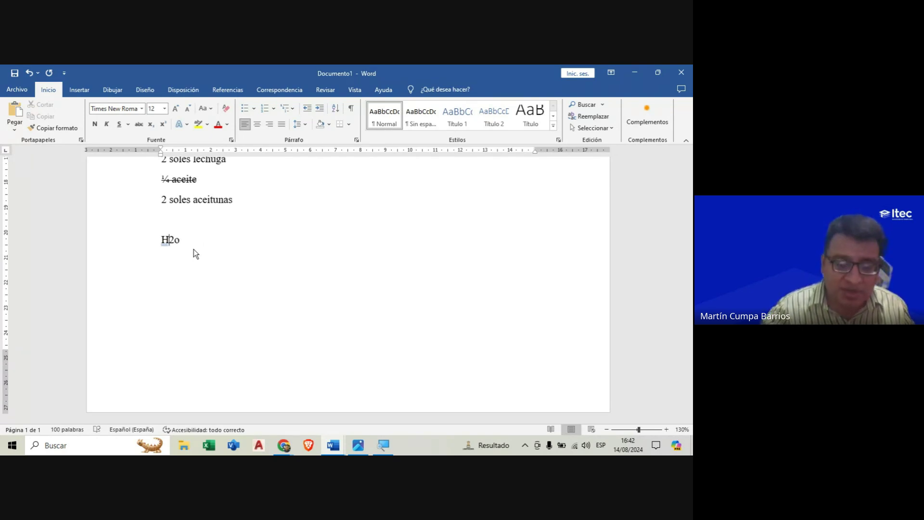
text(h)
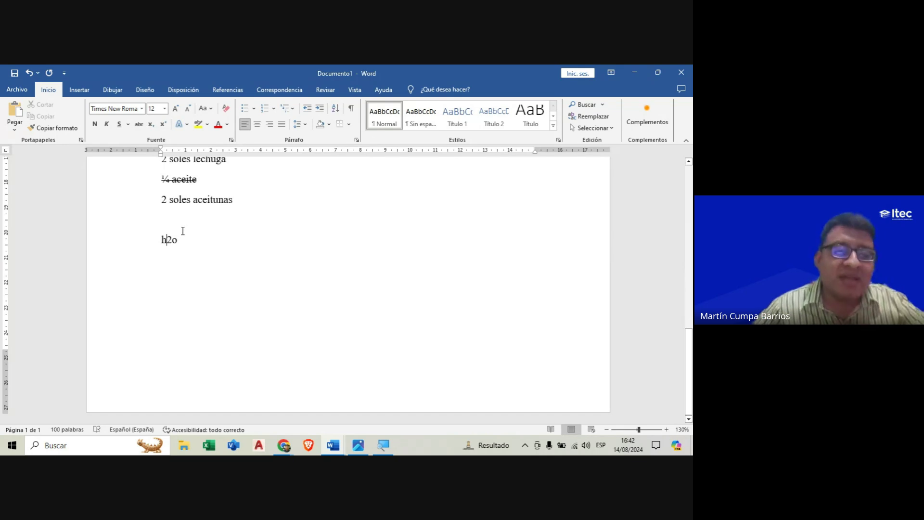
click(183, 226)
double_click(171, 241)
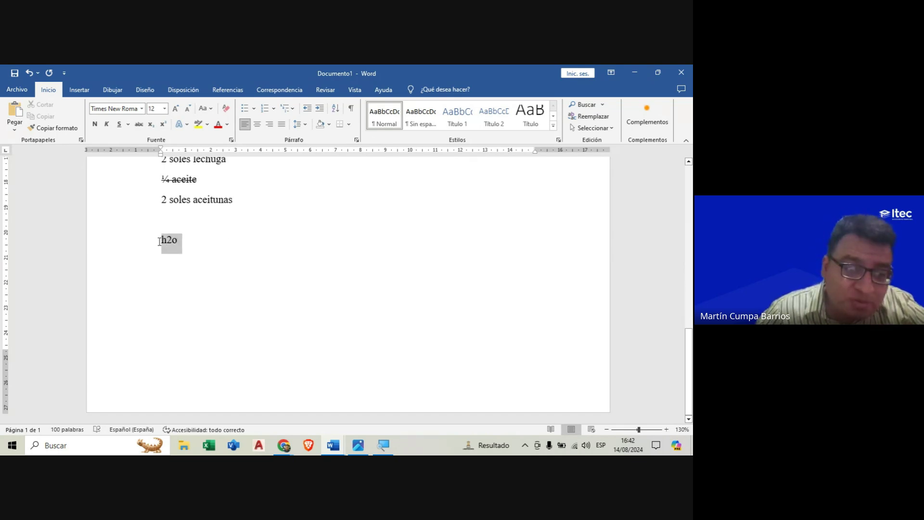
click(162, 220)
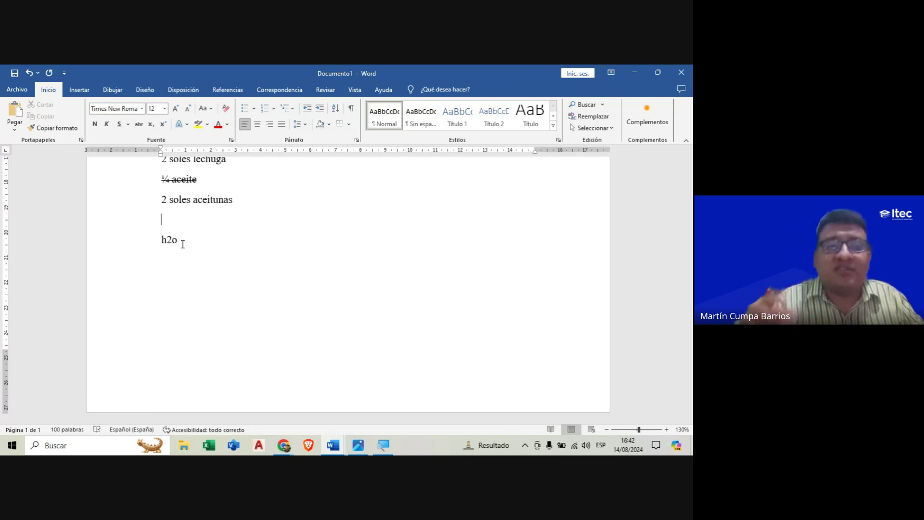
Step: Convert 'h2o' to 'H2O' using the MAYÚSCULAS case option
drag(183, 241, 161, 240)
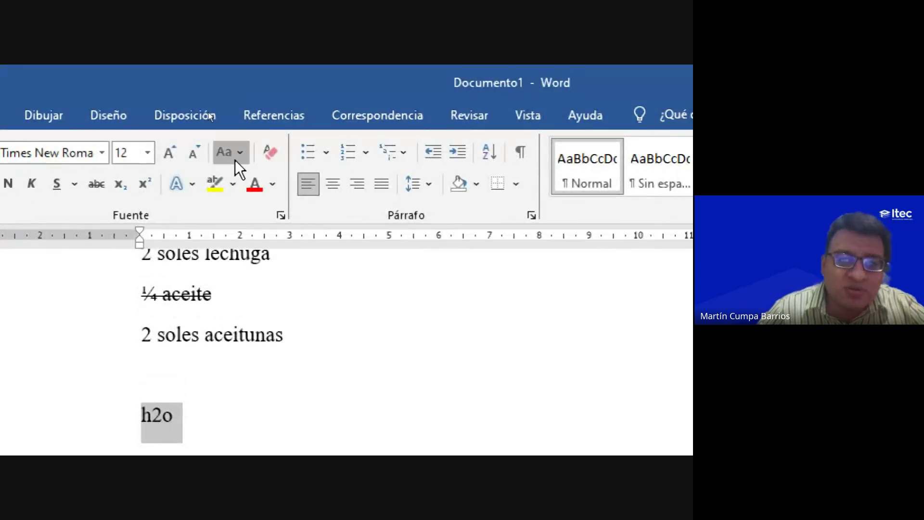
click(236, 159)
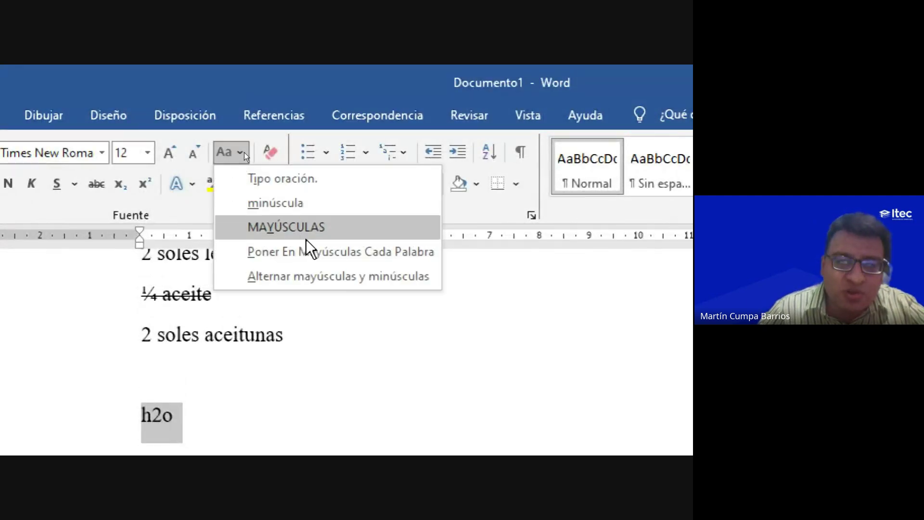
click(310, 231)
click(201, 391)
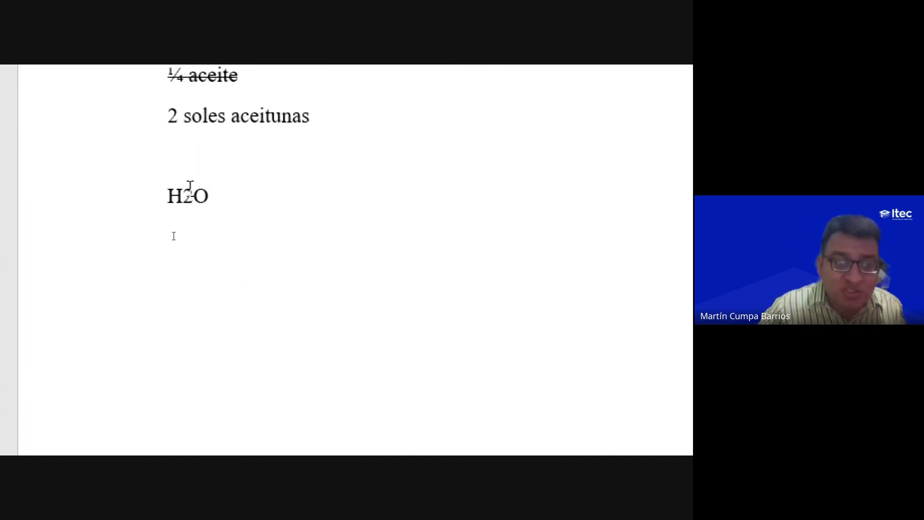
drag(183, 195, 192, 196)
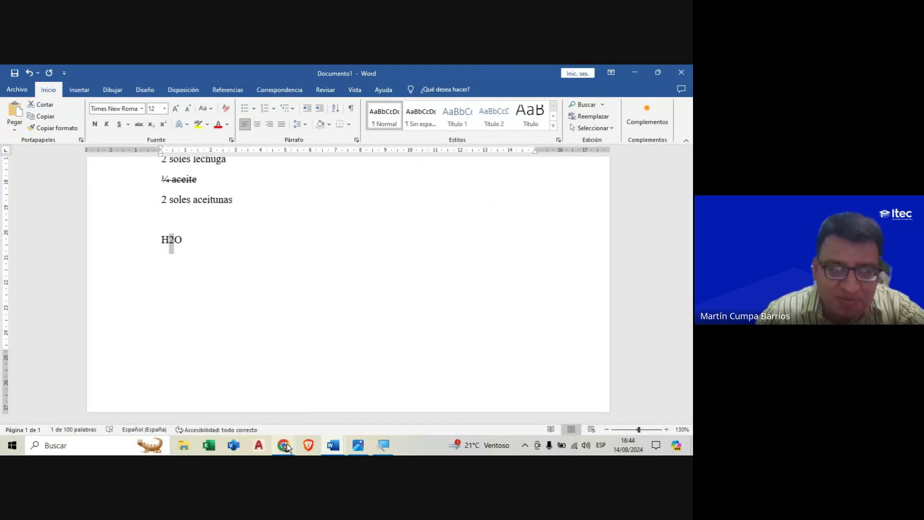
mouse_move(284, 445)
click(264, 414)
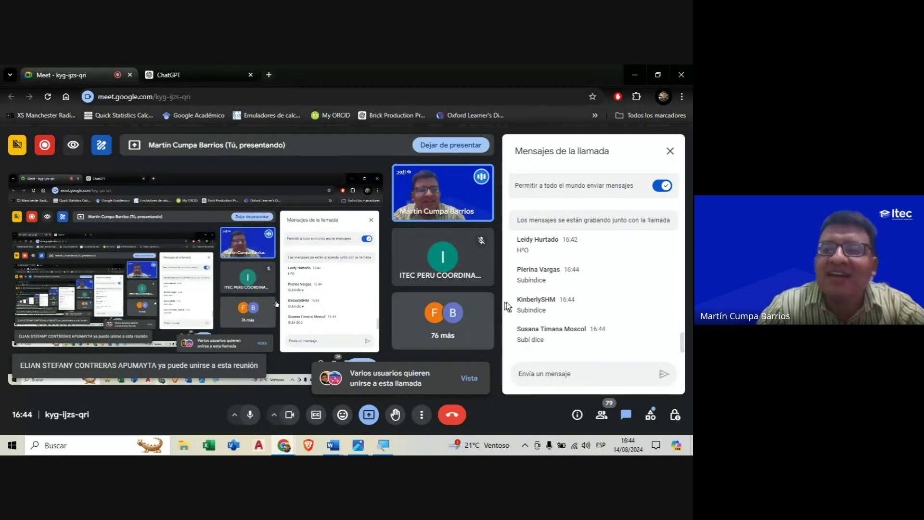
click(333, 446)
click(296, 408)
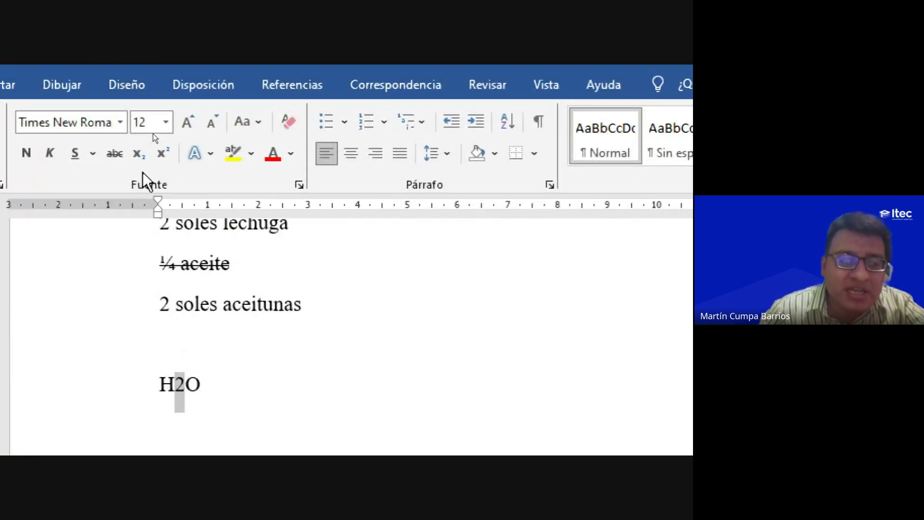
Step: Subscript the 2 to get H₂O and begin a new line below it
click(141, 154)
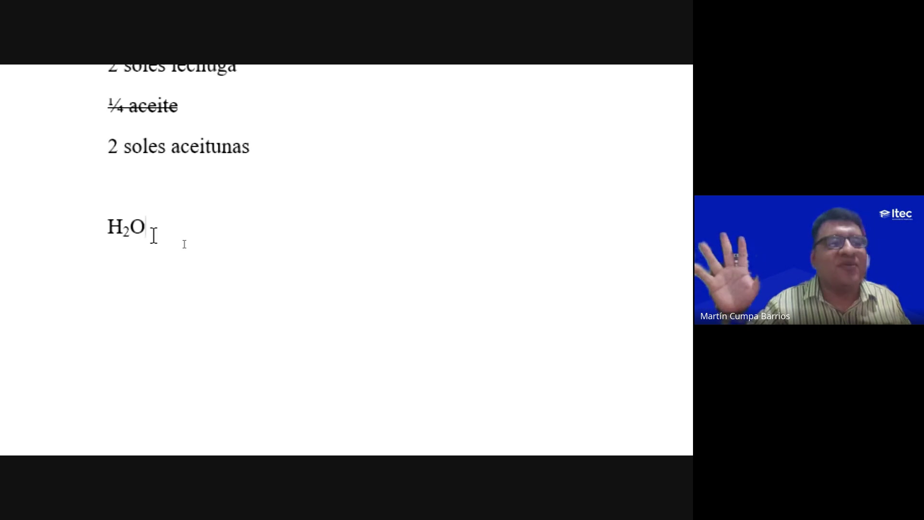
key(Return)
text(ácu)
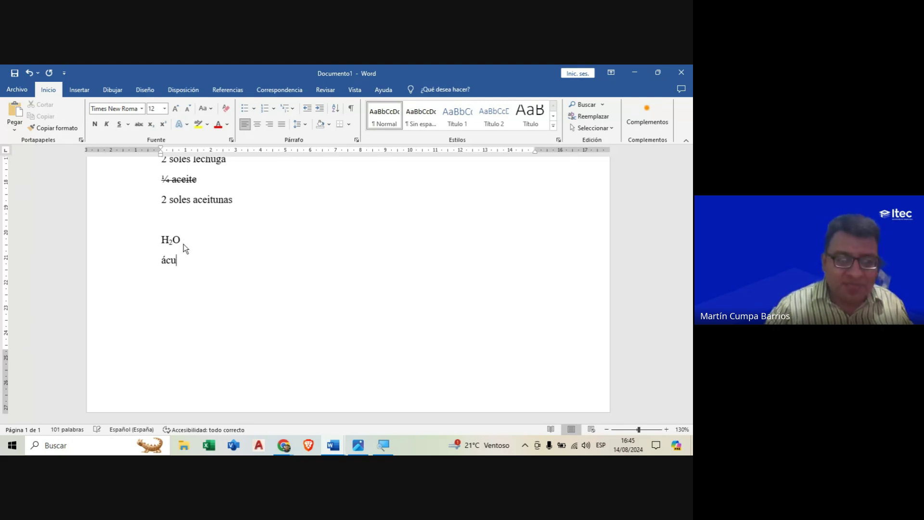
Step: Type 'Ácido sulfúrico: H2SO4' and move H2SO4 onto its own line
key(BackSpace)
key(BackSpace)
key(BackSpace)
text(Ácido sulf)
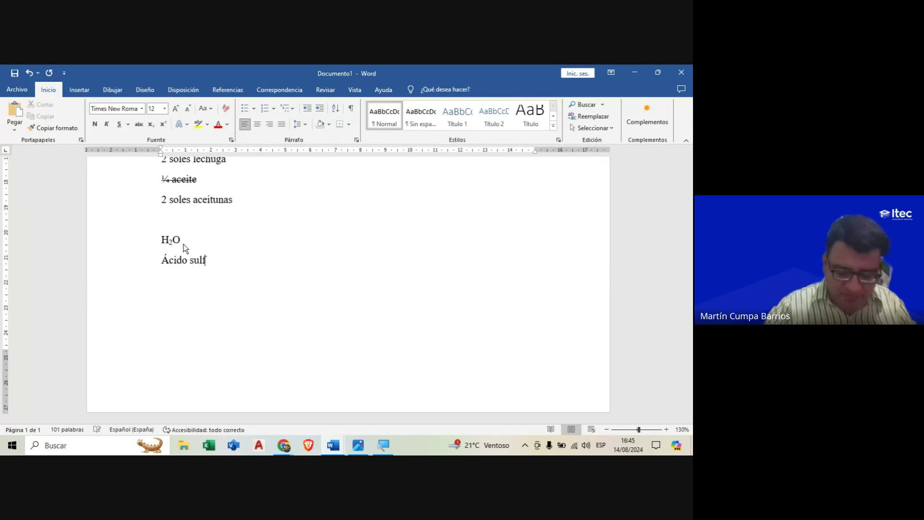
text(úrico)
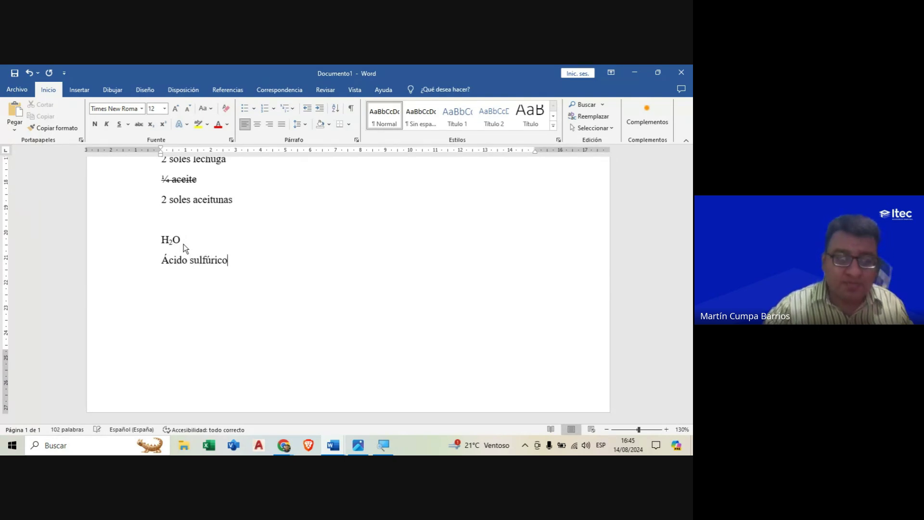
text(: )
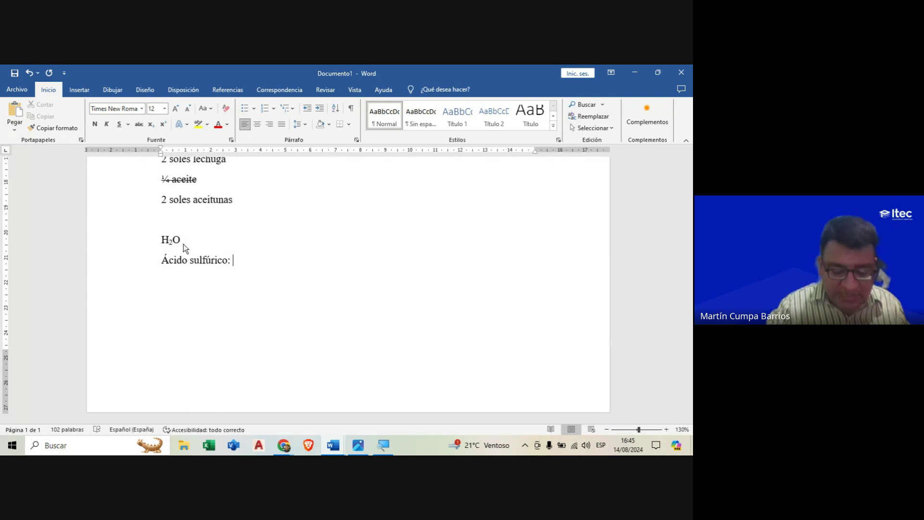
text(H2SO)
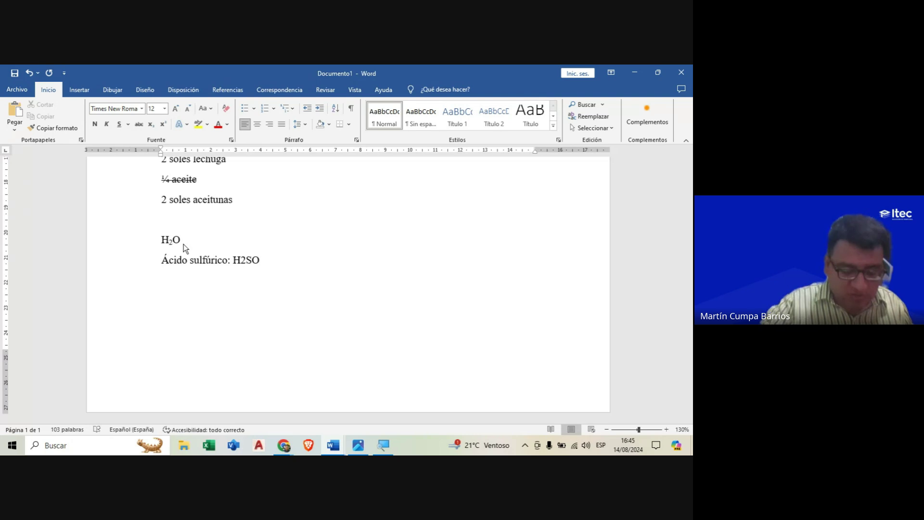
text(4)
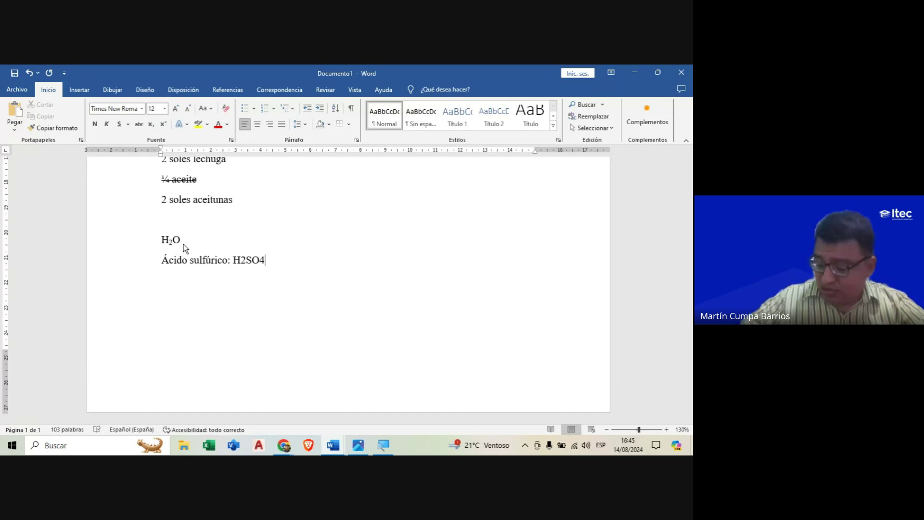
key(Left)
key(Left)
key(Left)
key(Left)
key(Left)
key(Return)
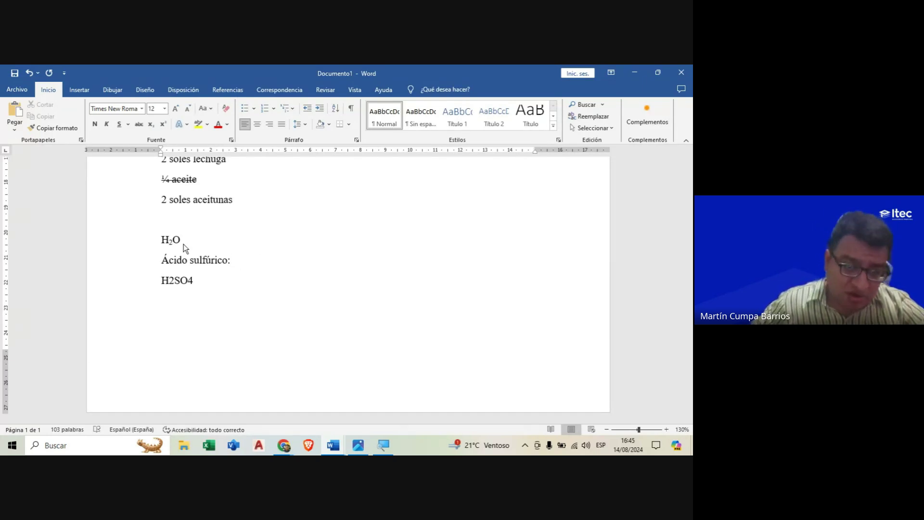
key(Right)
key(Right)
key(Right)
key(Right)
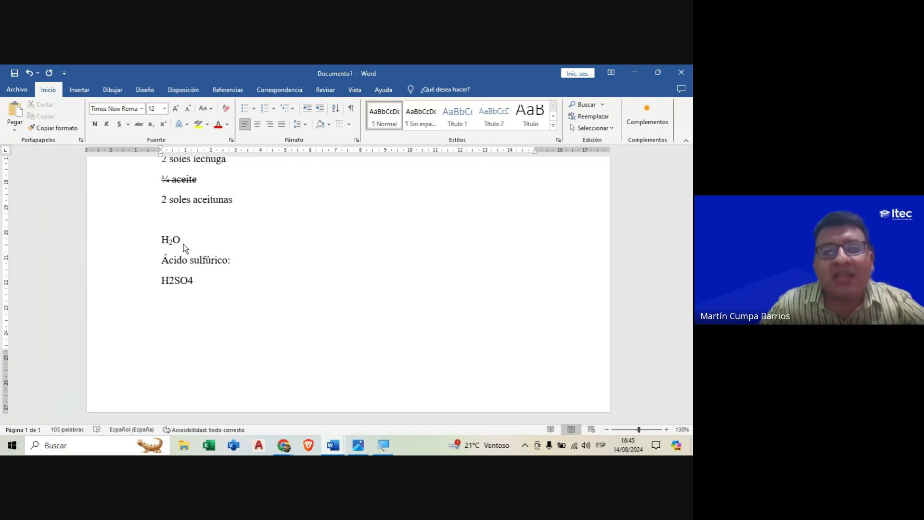
key(Left)
key(Left)
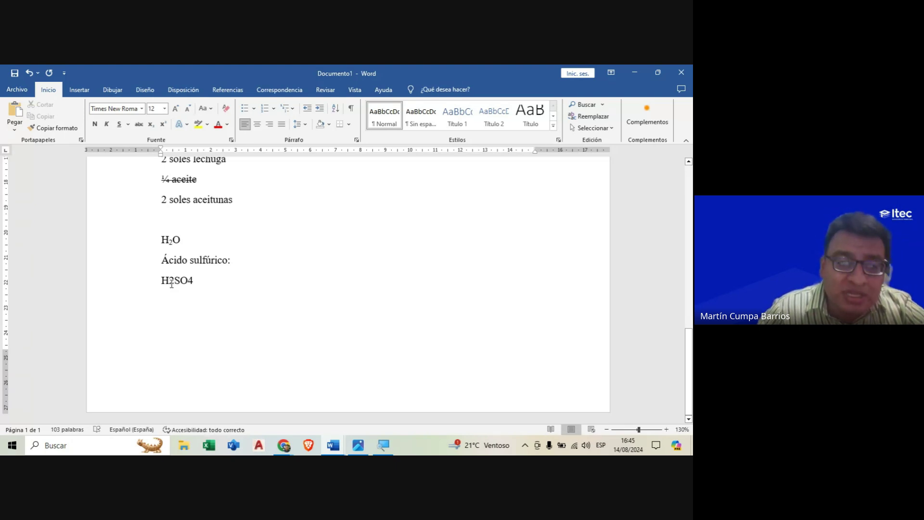
drag(172, 284, 167, 284)
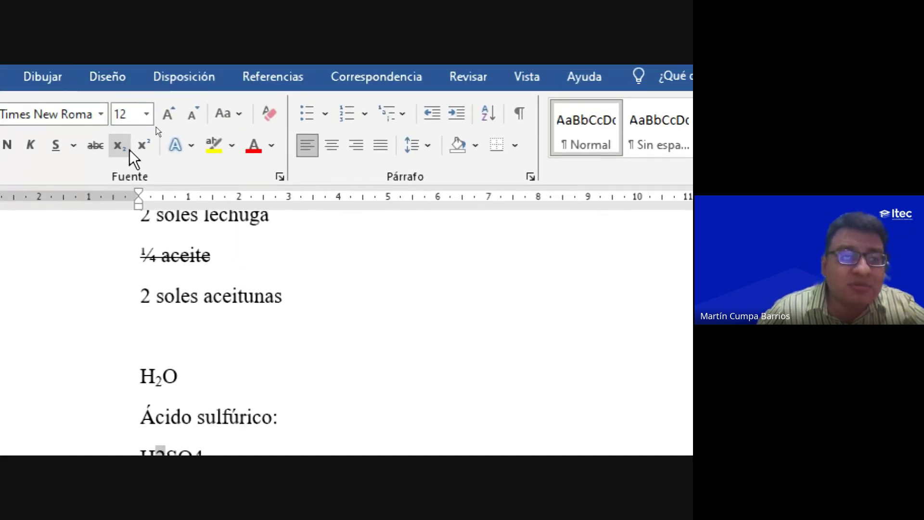
click(125, 149)
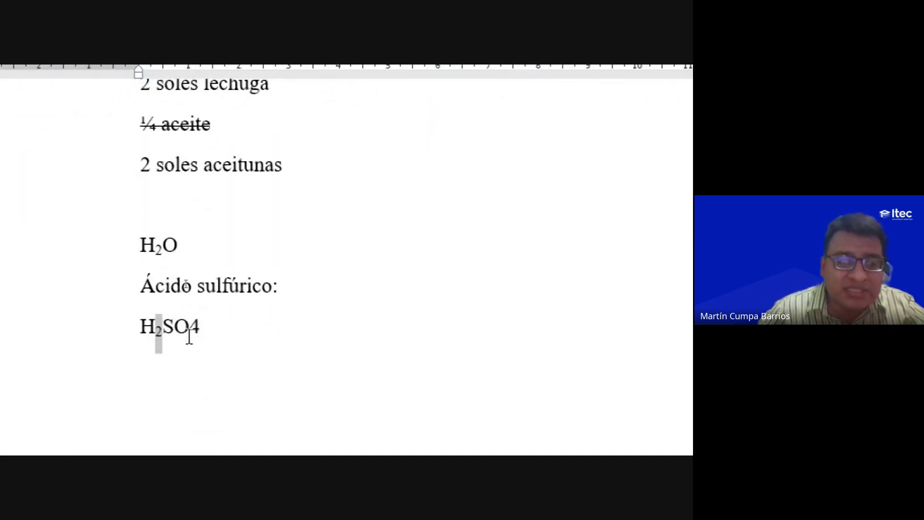
drag(202, 328, 191, 327)
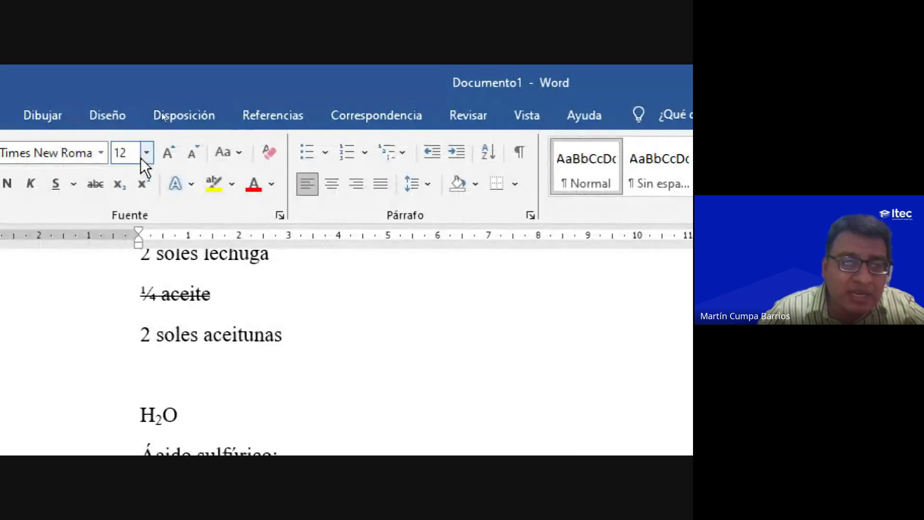
click(115, 185)
text(H2SO4)
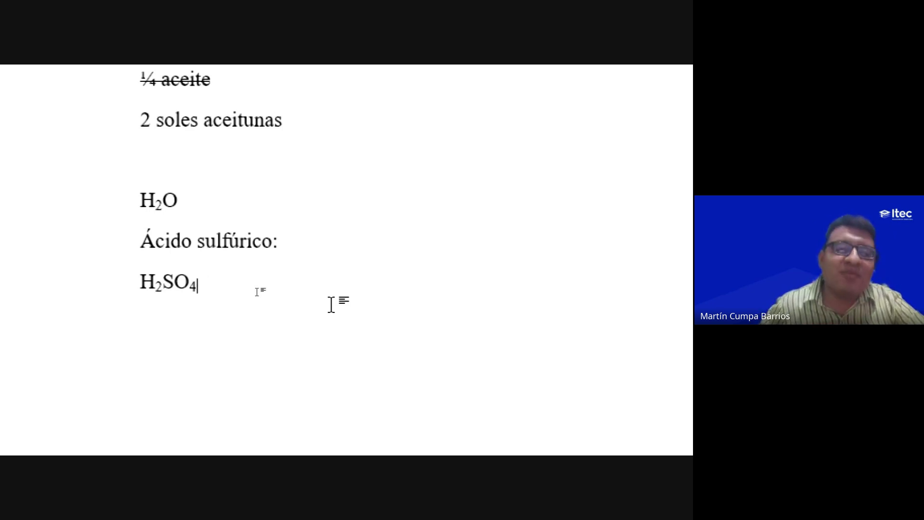
key(Return)
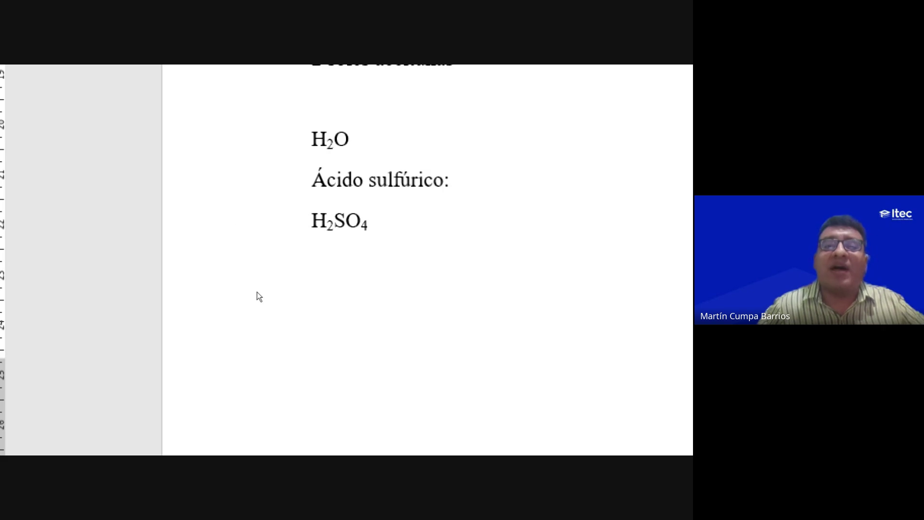
key(BackSpace)
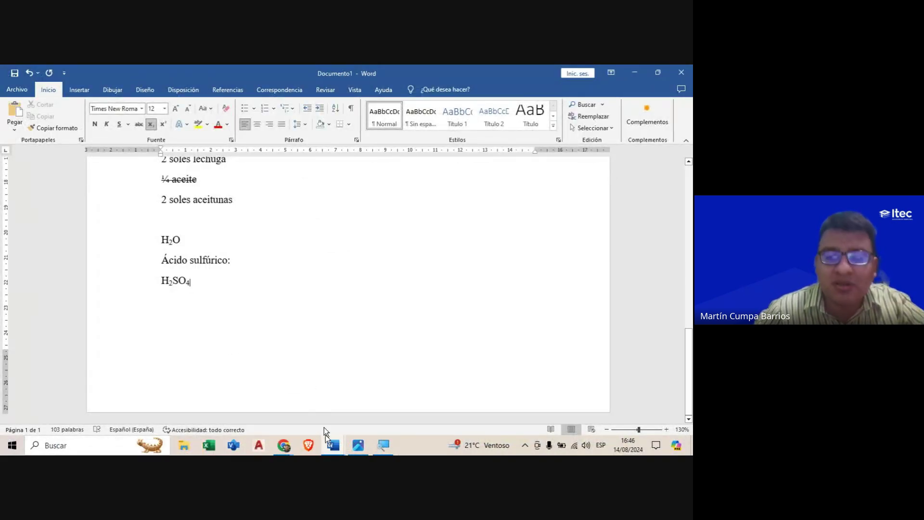
click(284, 446)
click(226, 402)
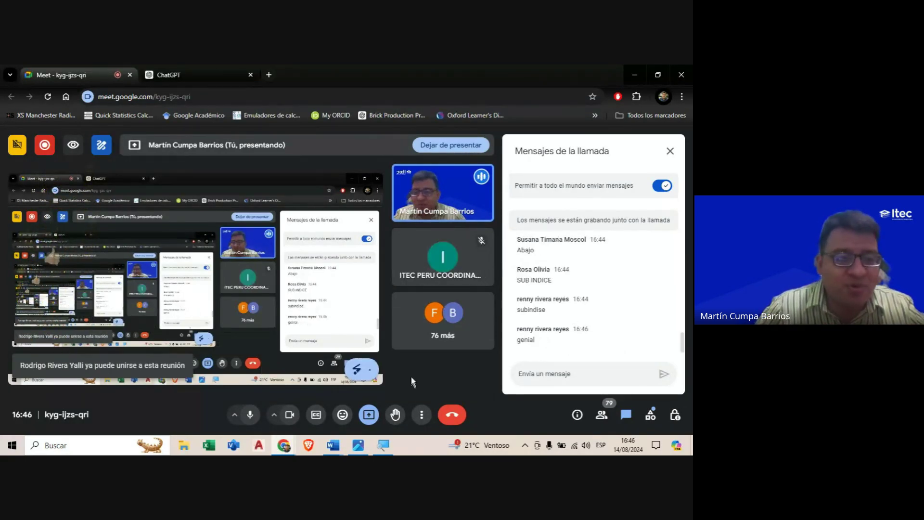
click(333, 445)
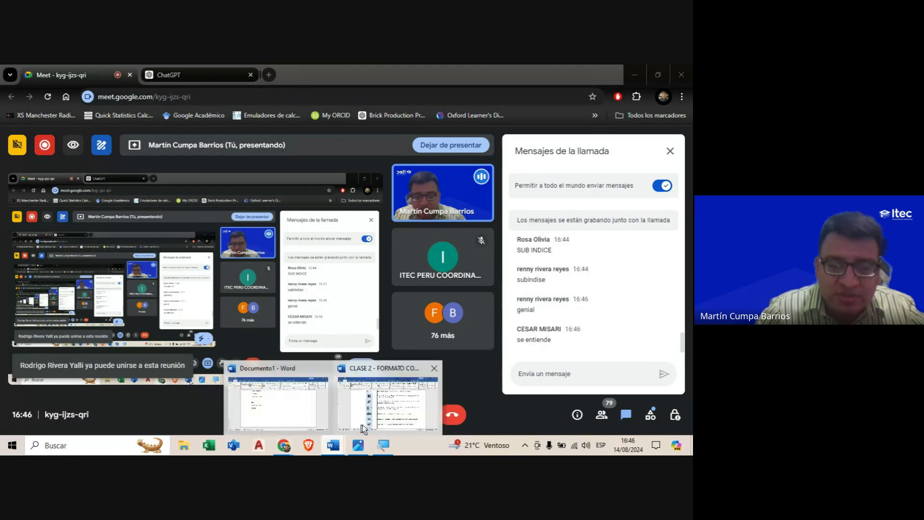
click(324, 407)
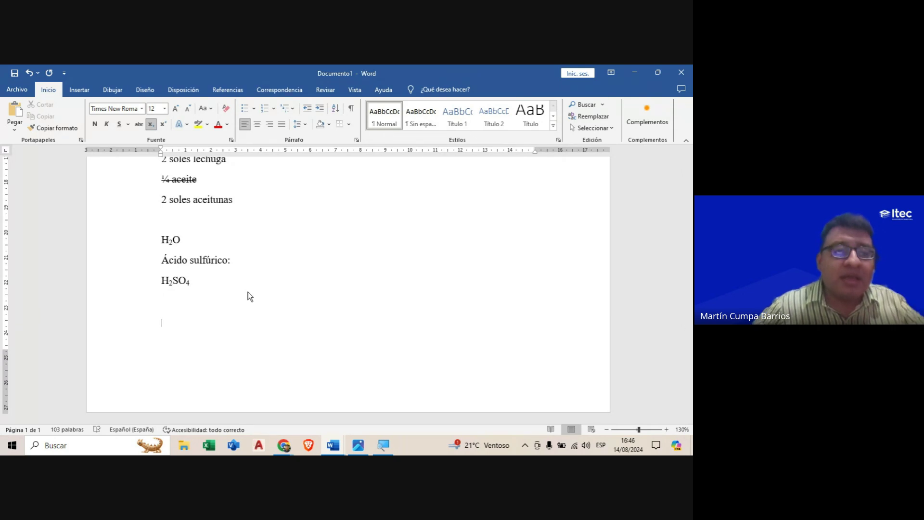
Step: Turn off subscript, add an empty line, and insert a page break for page two
click(151, 124)
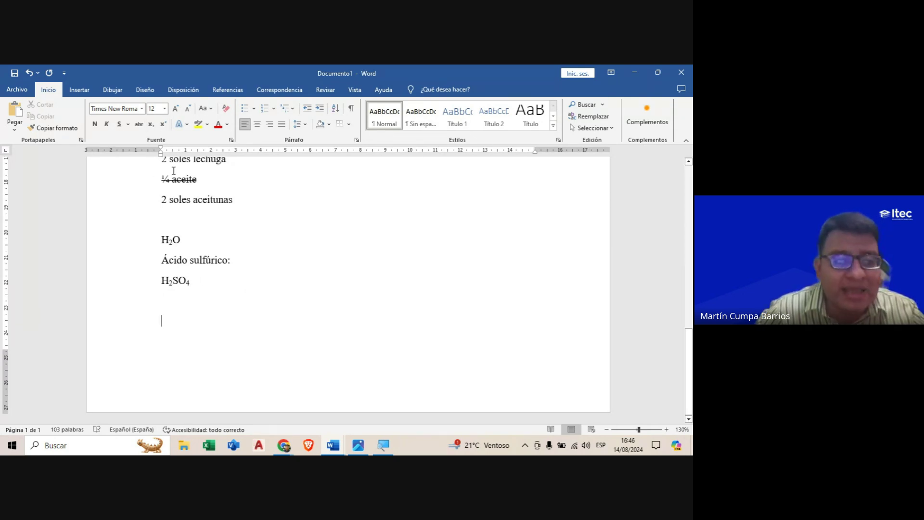
key(Return)
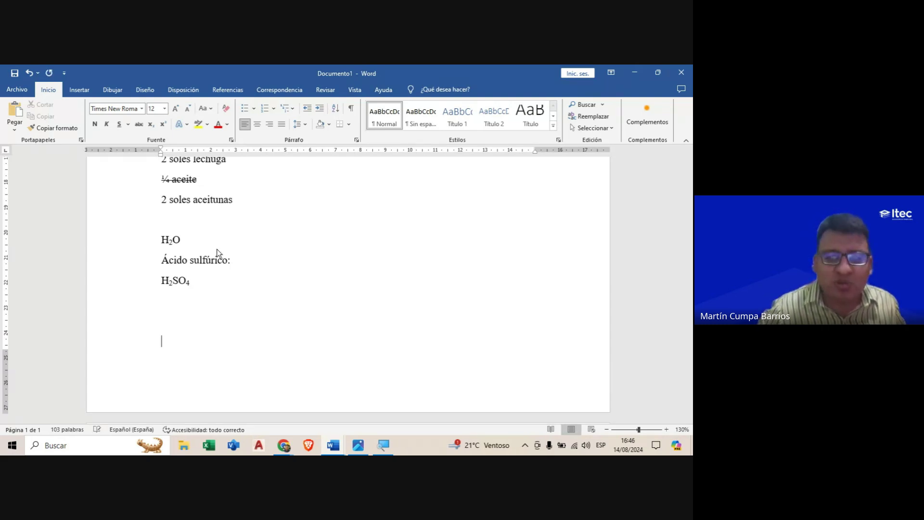
key(ctrl+Return)
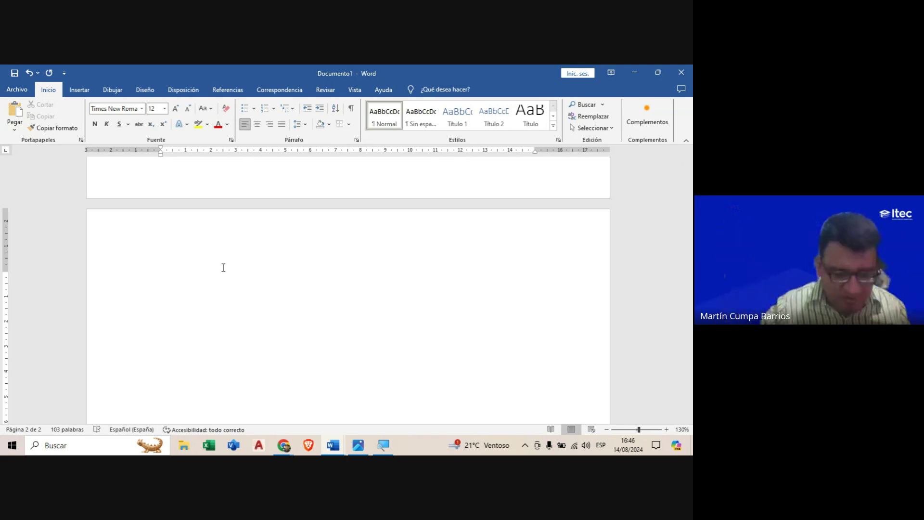
Step: Type 'TEMPERATURA', make it bold and underlined, and start a line below
text(TEMPR)
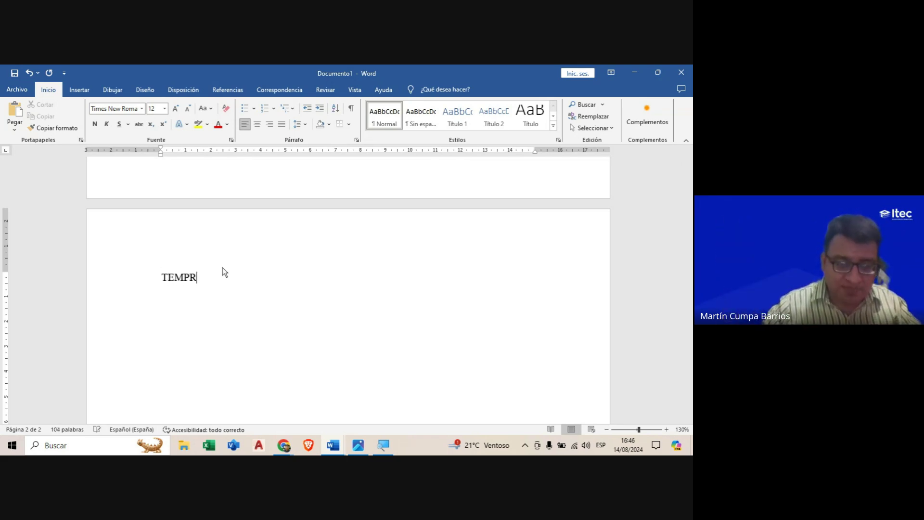
key(BackSpace)
text(ERATURA)
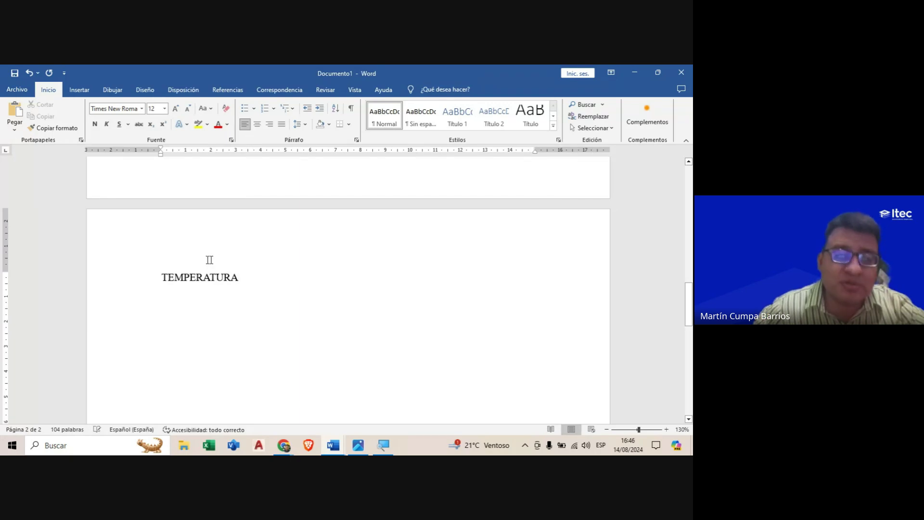
double_click(206, 278)
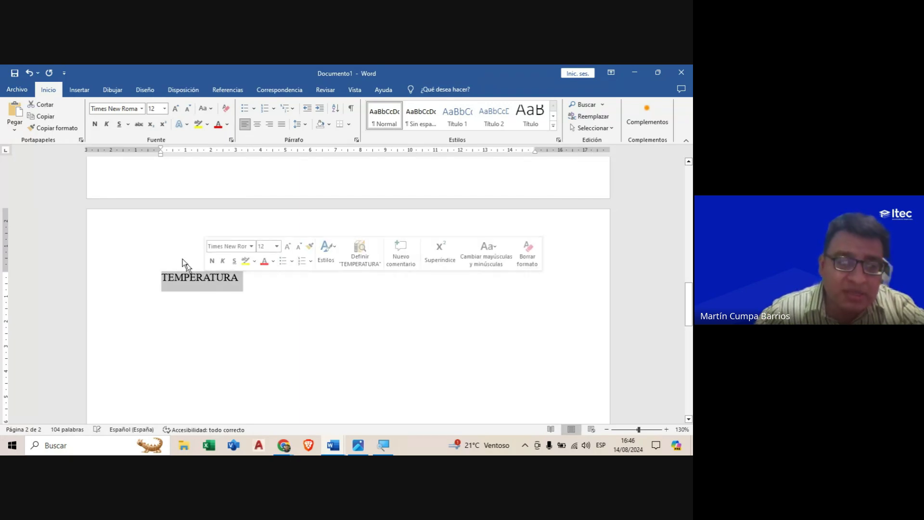
click(97, 124)
click(117, 127)
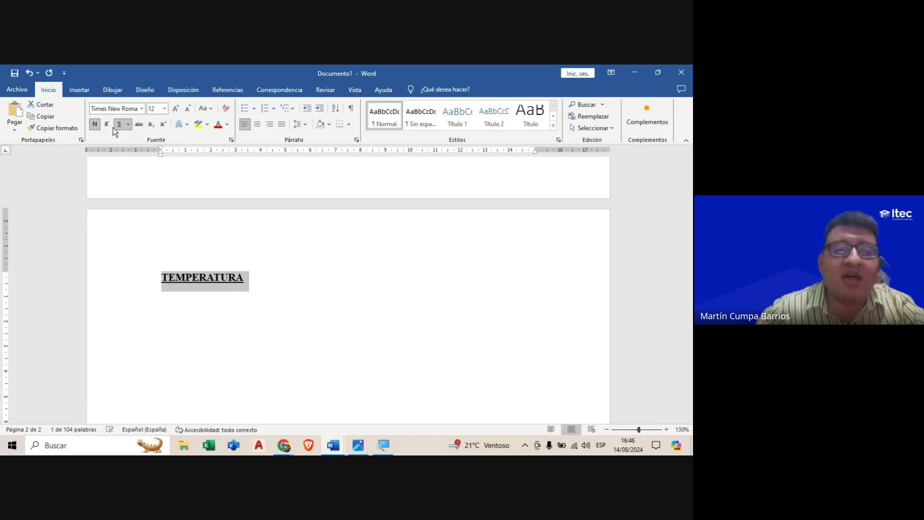
click(280, 288)
key(Return)
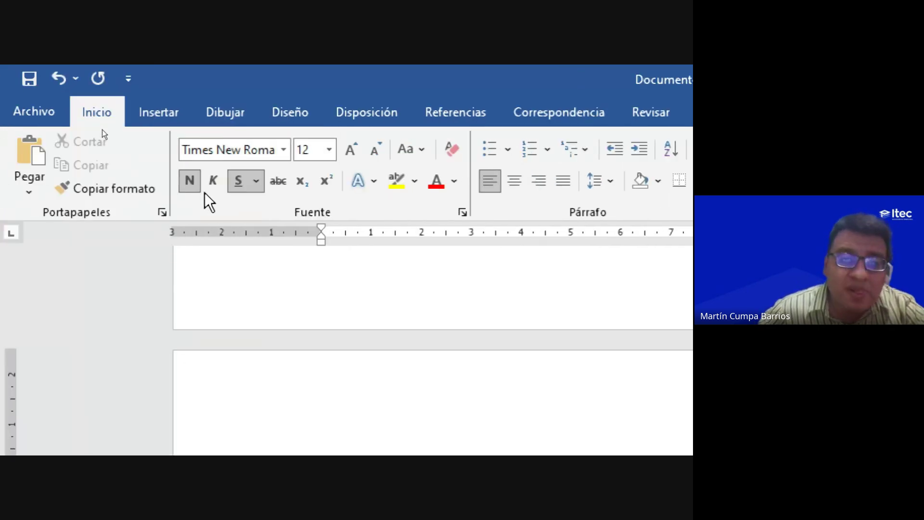
Step: Switch bold and underline off for the next line and erase the practice text typed there
click(240, 182)
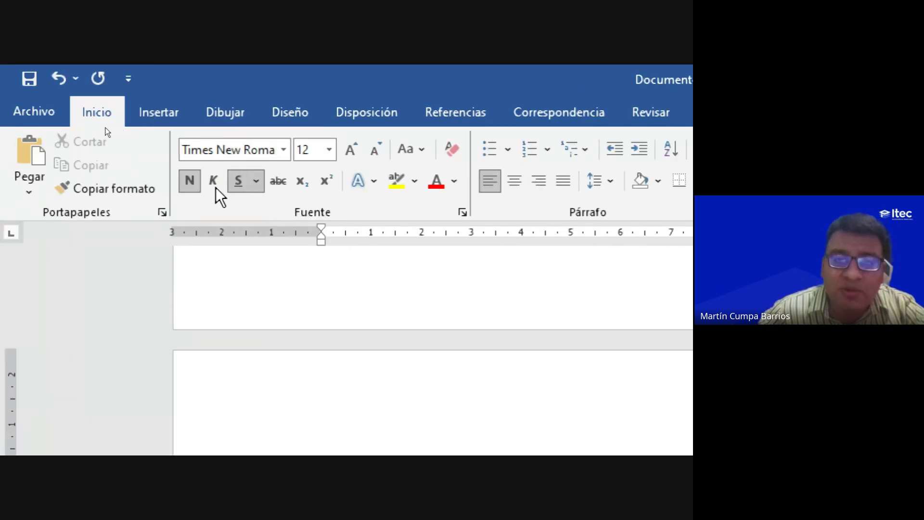
click(189, 183)
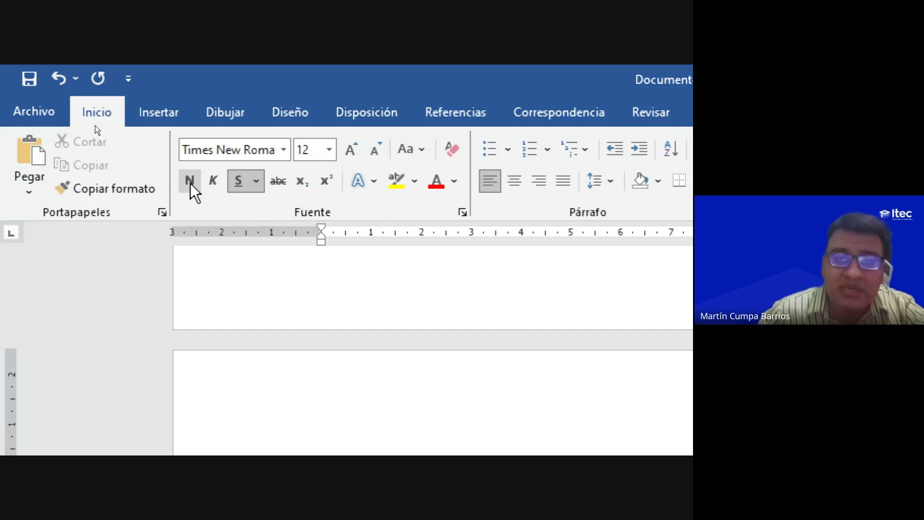
click(240, 180)
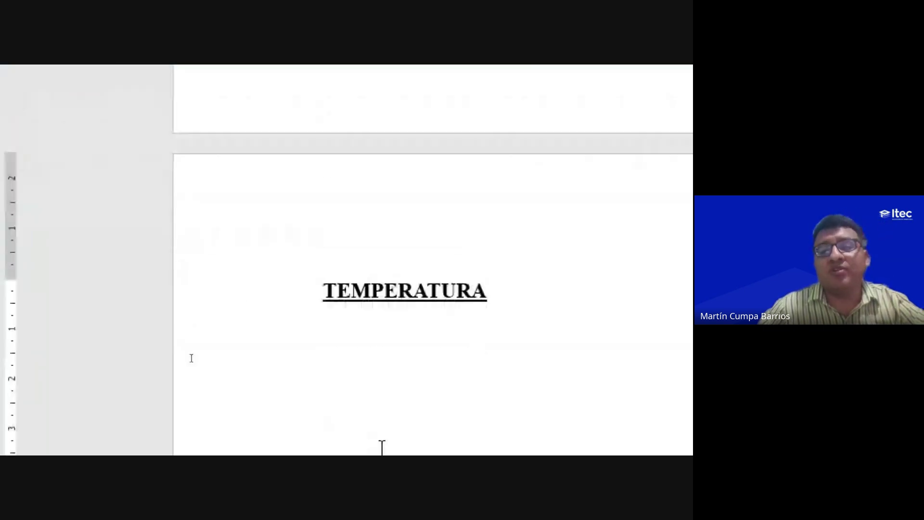
text(JAJA)
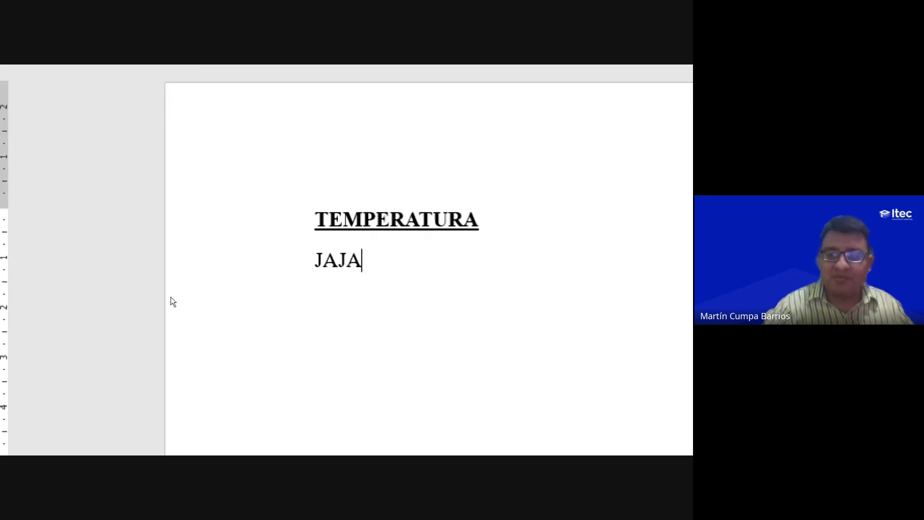
text(JAJ)
key(BackSpace)
key(BackSpace)
key(BackSpace)
key(BackSpace)
key(BackSpace)
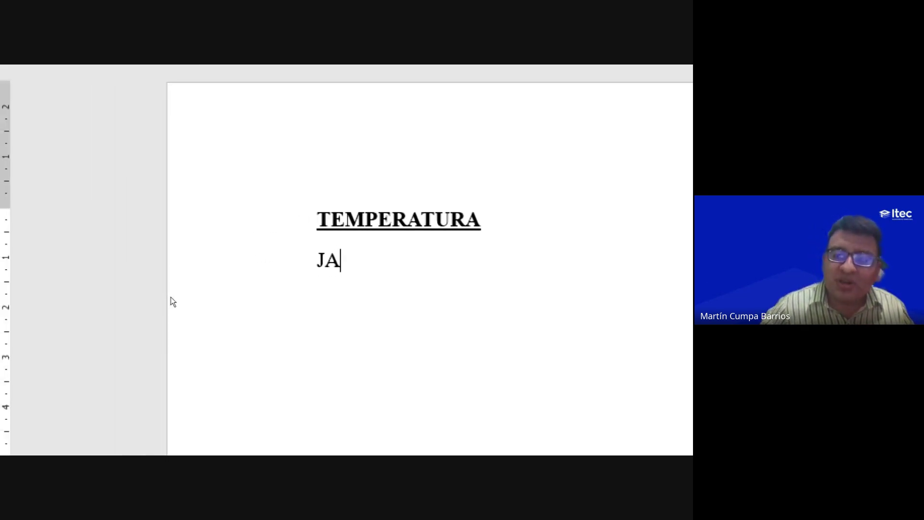
key(BackSpace)
key(BackSpace)
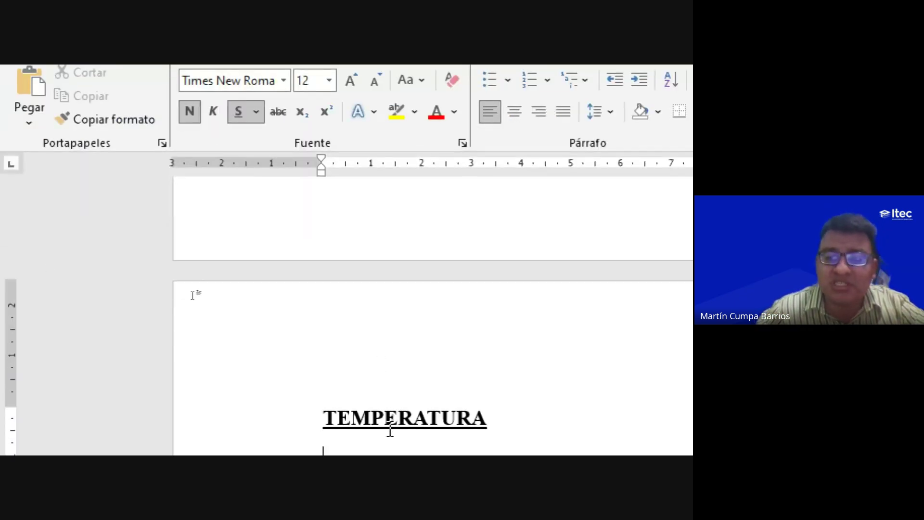
text(KAKNCNE)
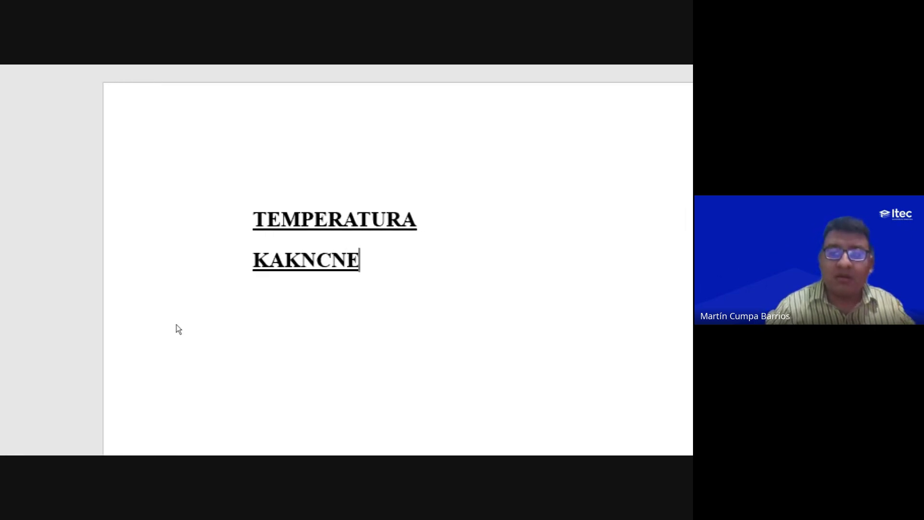
text(KCE)
key(BackSpace)
key(BackSpace)
key(BackSpace)
key(BackSpace)
key(BackSpace)
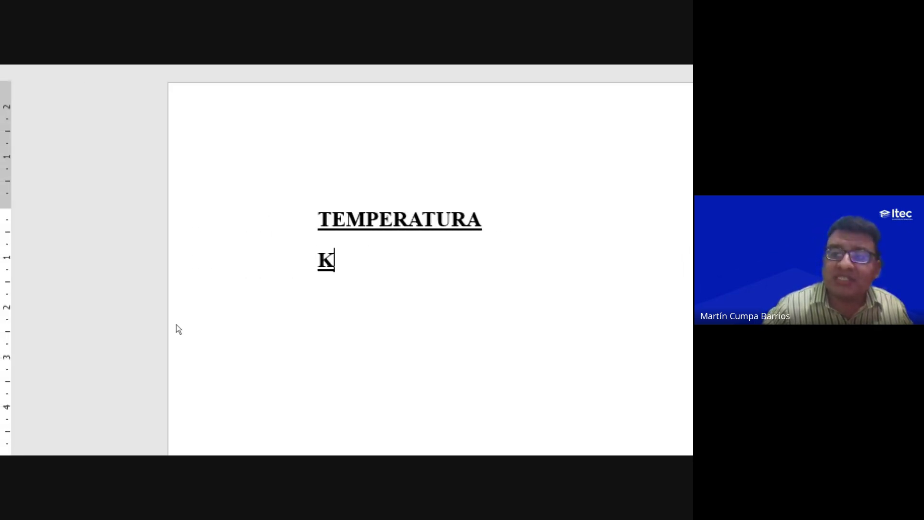
key(BackSpace)
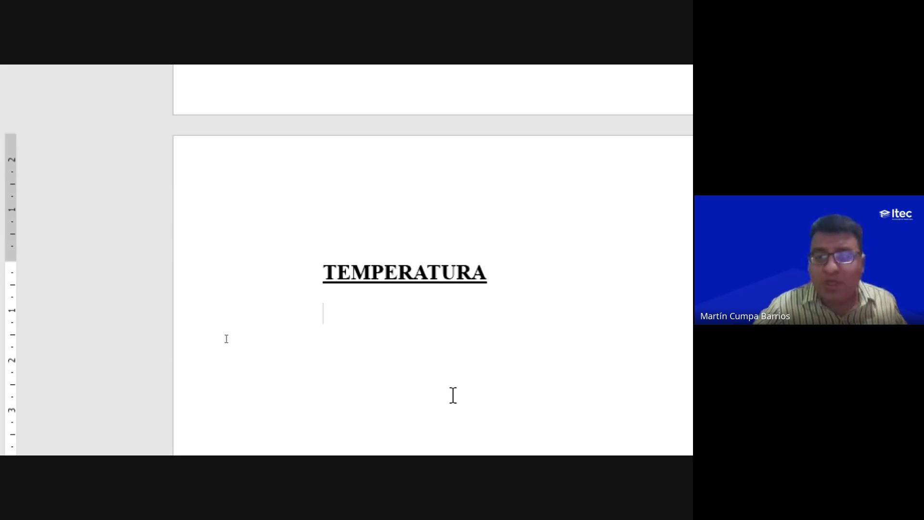
text(=)
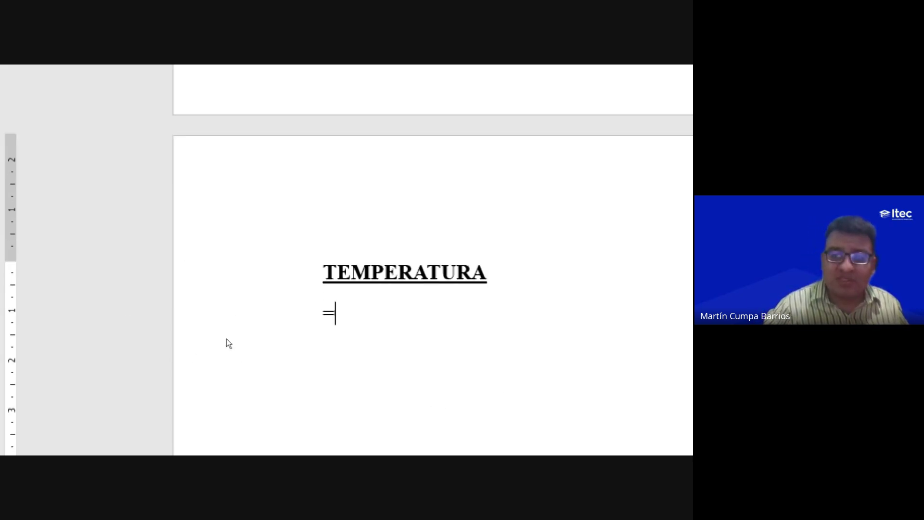
text(RAND()
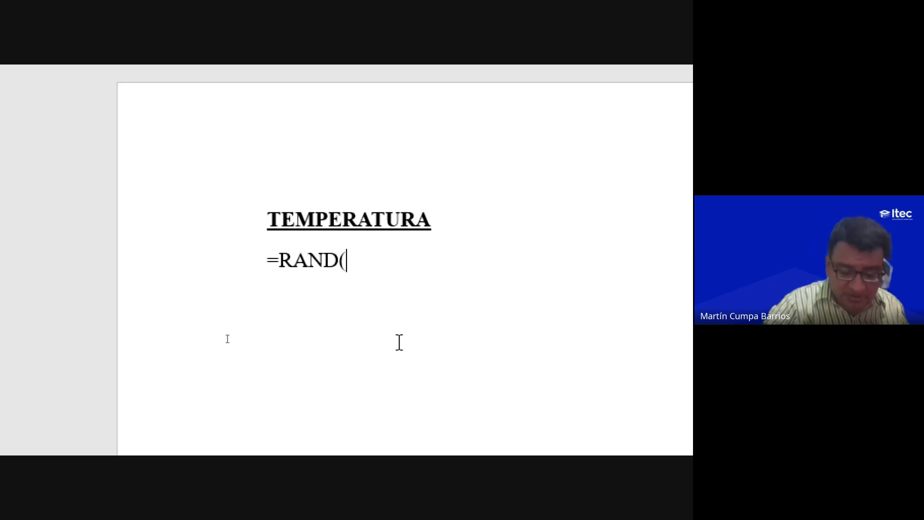
text(8)
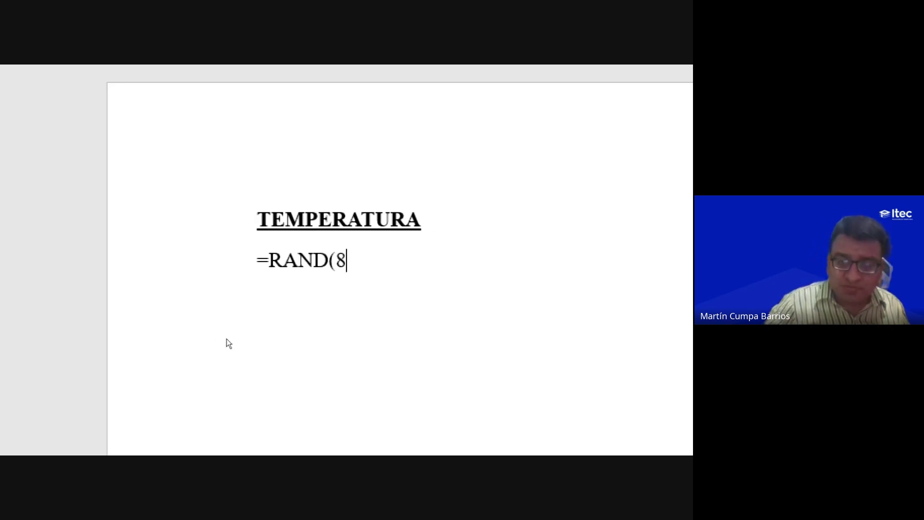
text())
key(Return)
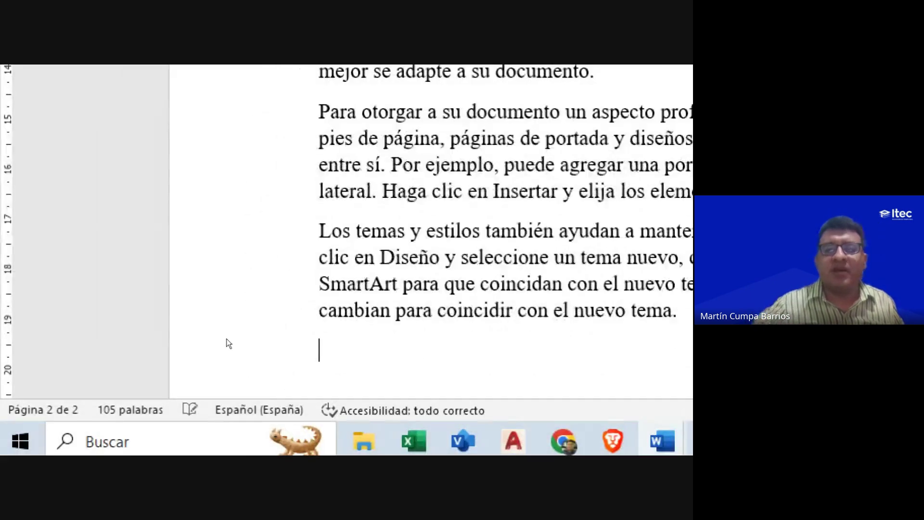
scroll(560, 237, up, 5)
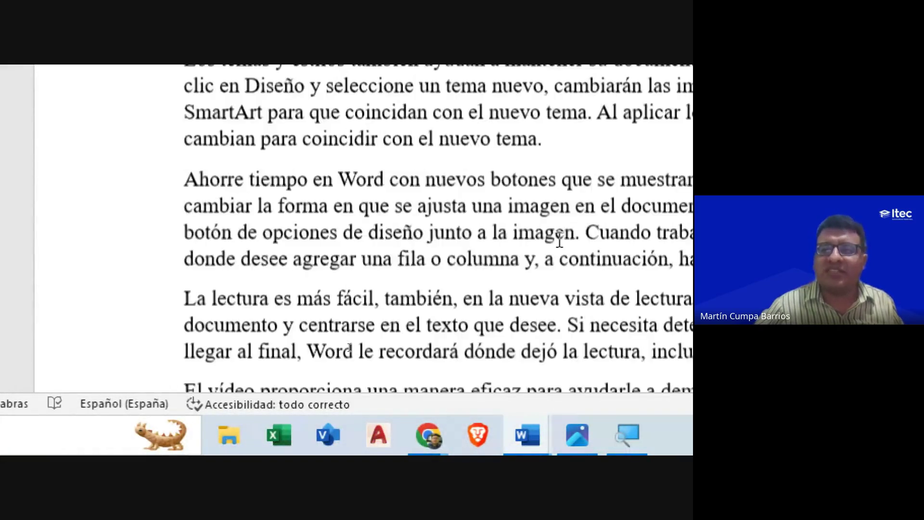
scroll(560, 237, up, 5)
scroll(560, 237, up, 5)
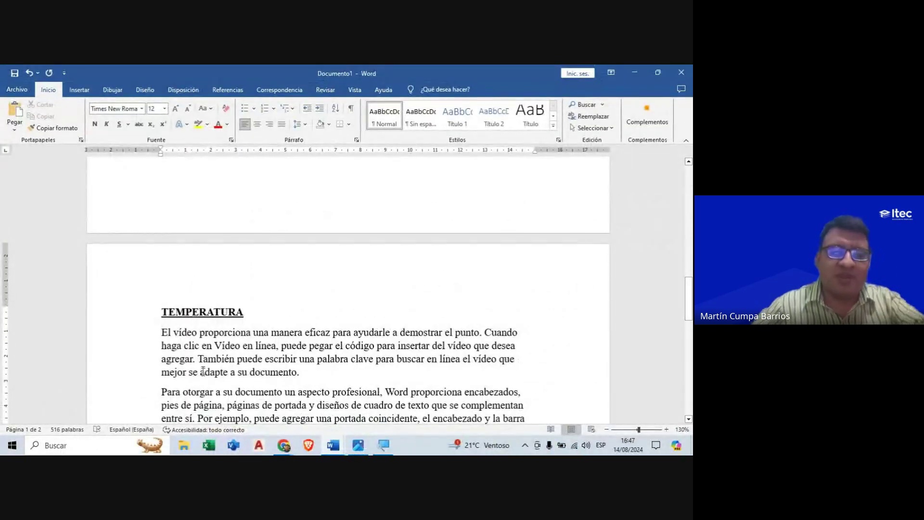
scroll(217, 367, down, 3)
scroll(216, 368, down, 4)
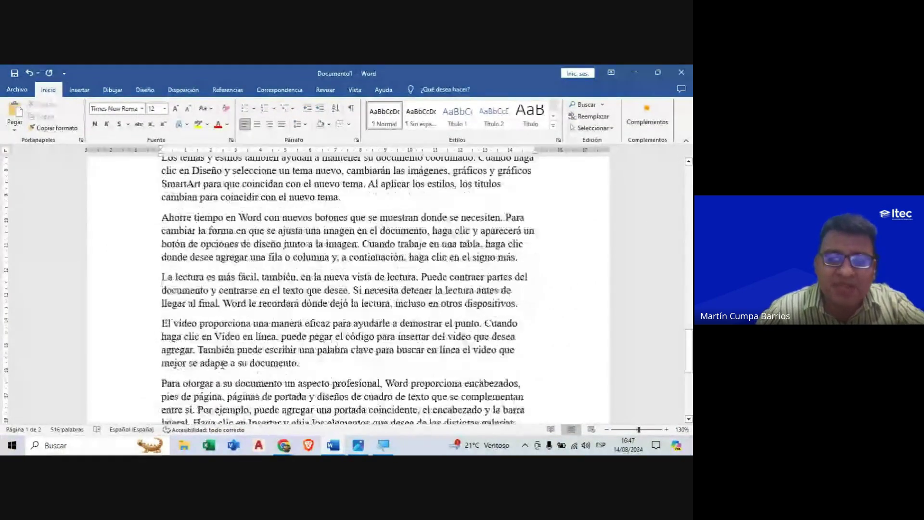
scroll(219, 366, down, 3)
scroll(222, 365, down, 1)
scroll(222, 365, up, 5)
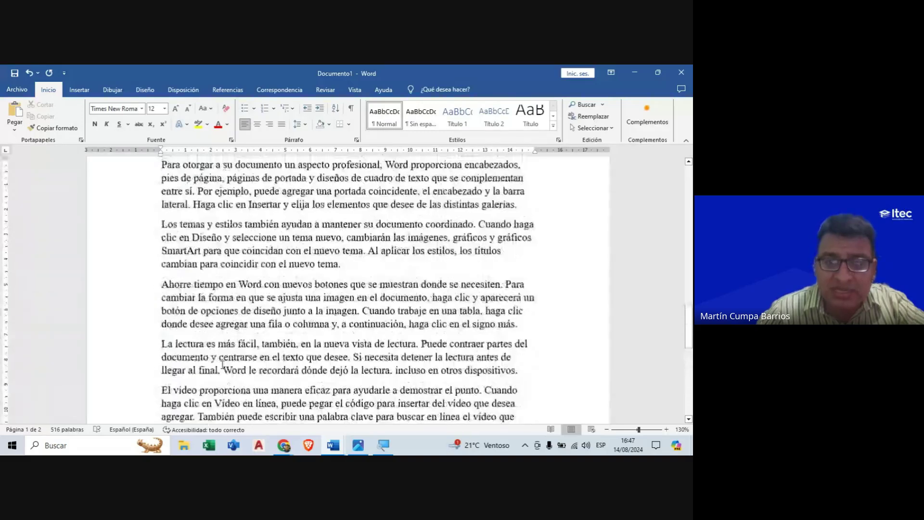
scroll(202, 327, up, 3)
scroll(183, 284, up, 2)
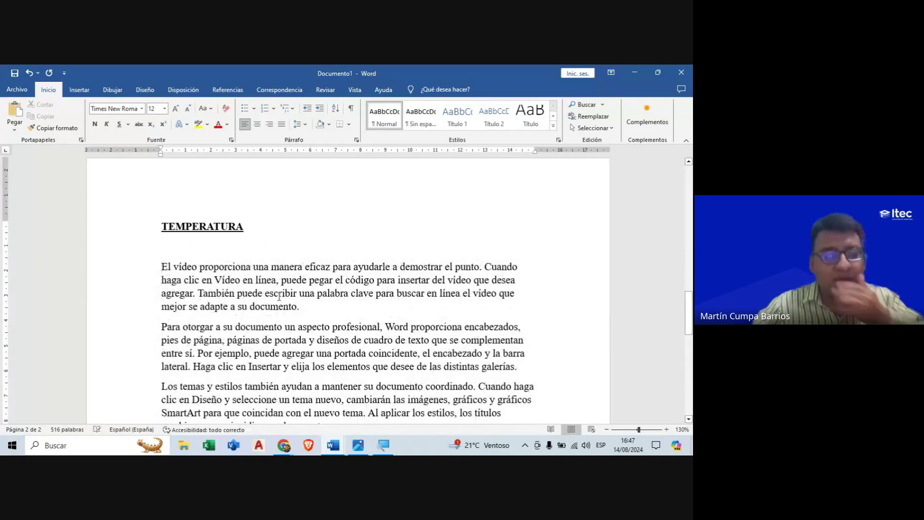
scroll(371, 296, down, 3)
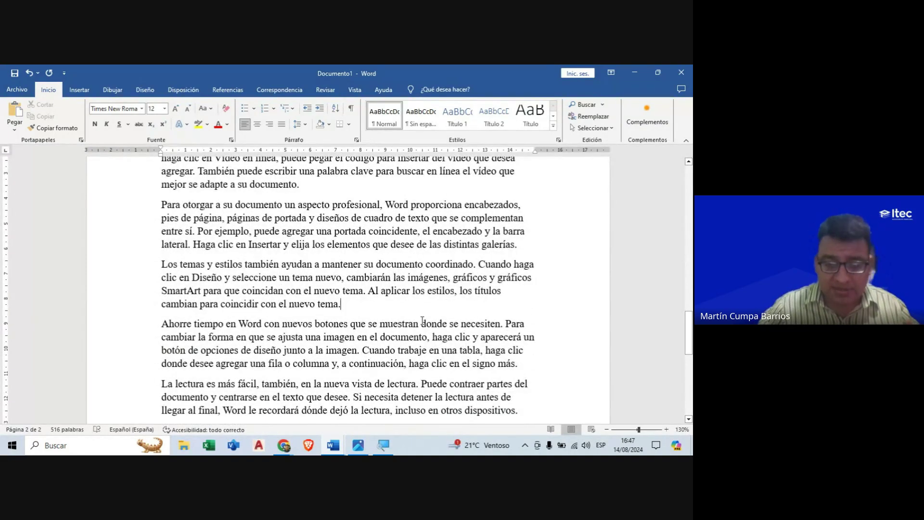
Step: Type Lord Kelvin's quote about magnitudes measured in numbers, in quotation marks, ending with a period
text(Com)
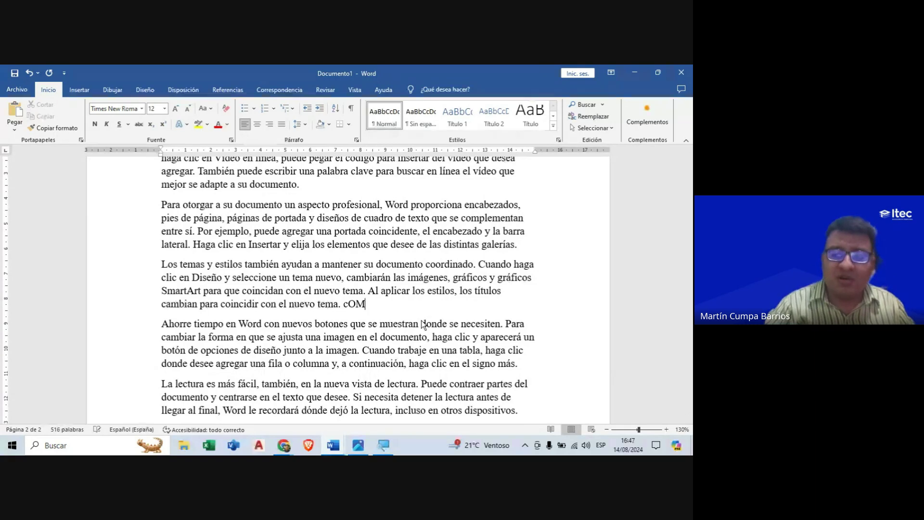
text(o dijo Lord Ke)
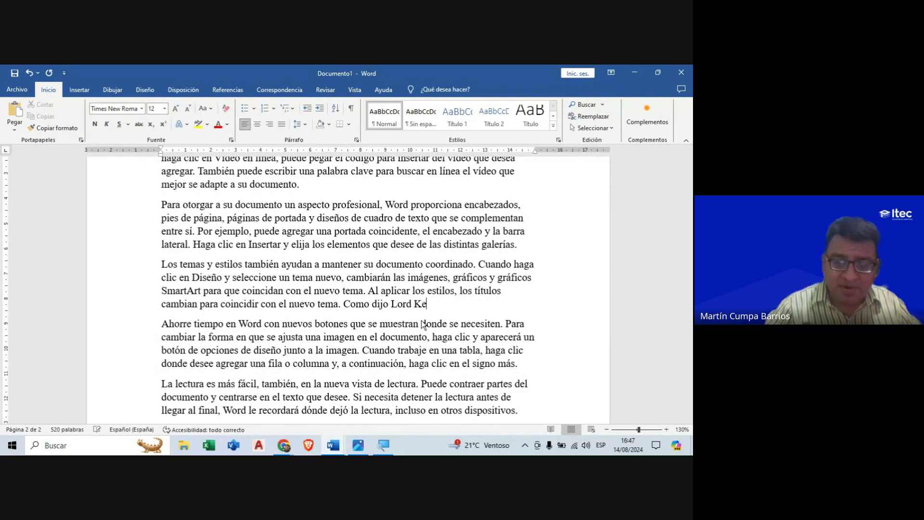
text( lvin )
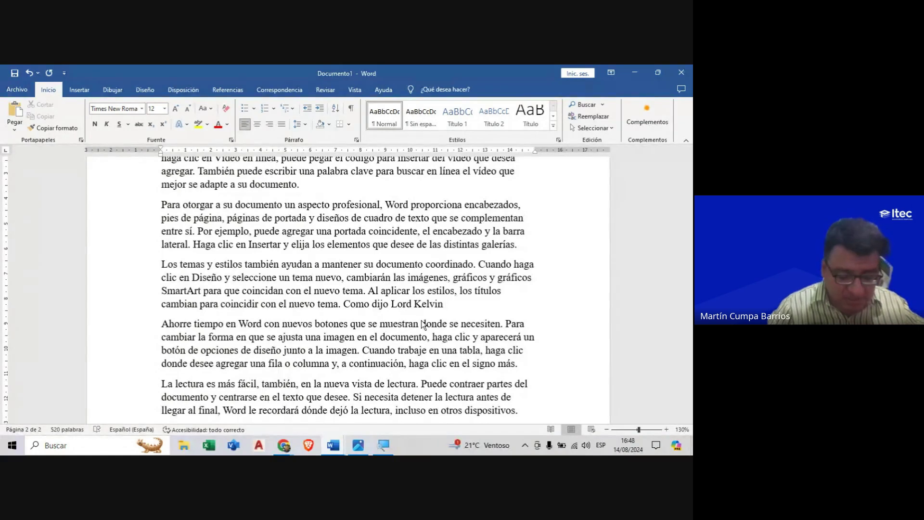
text(si)
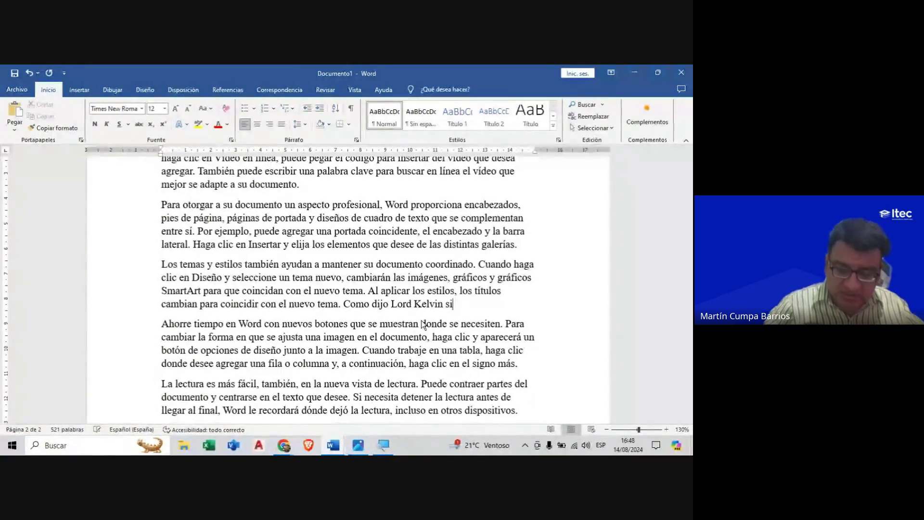
text(")
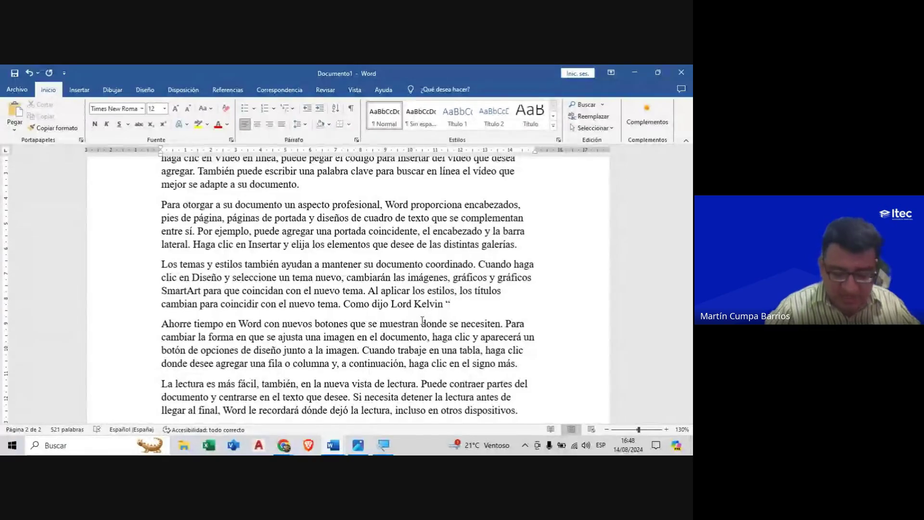
text(una magnitudes)
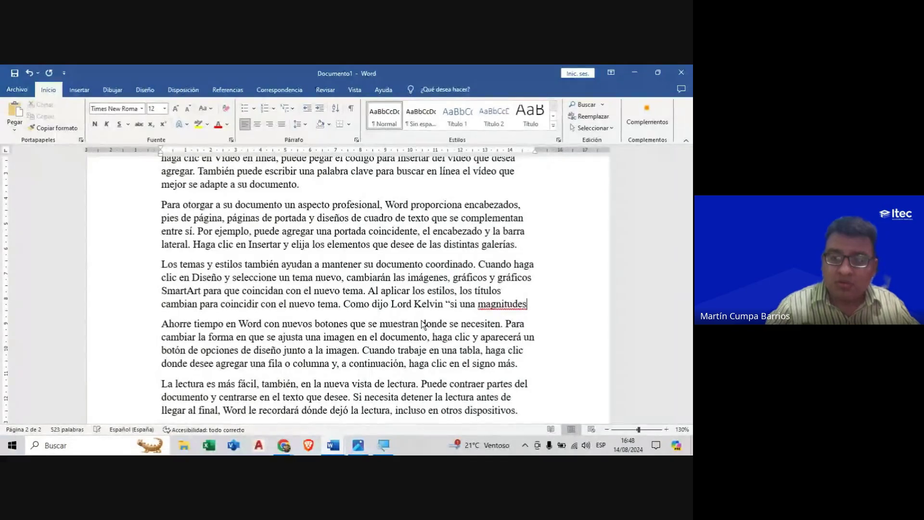
key(BackSpace)
key(BackSpace)
text(no)
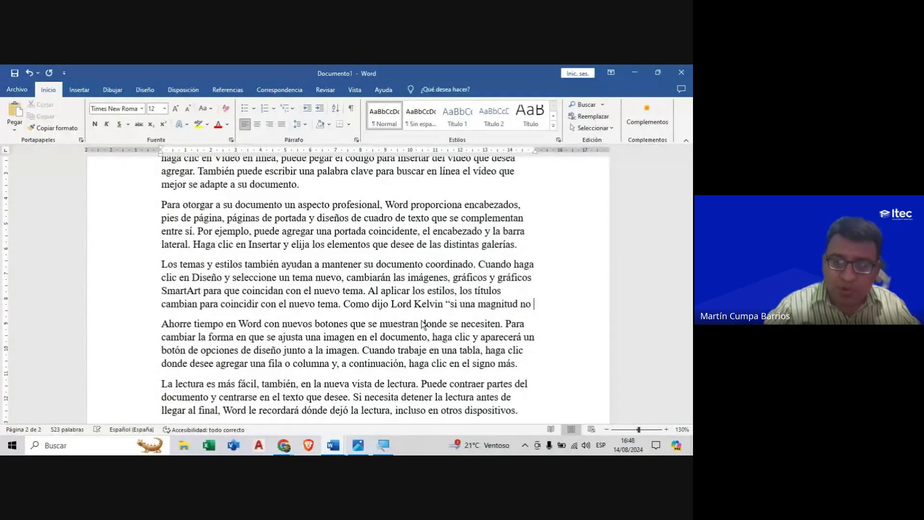
text(puede ser medida)
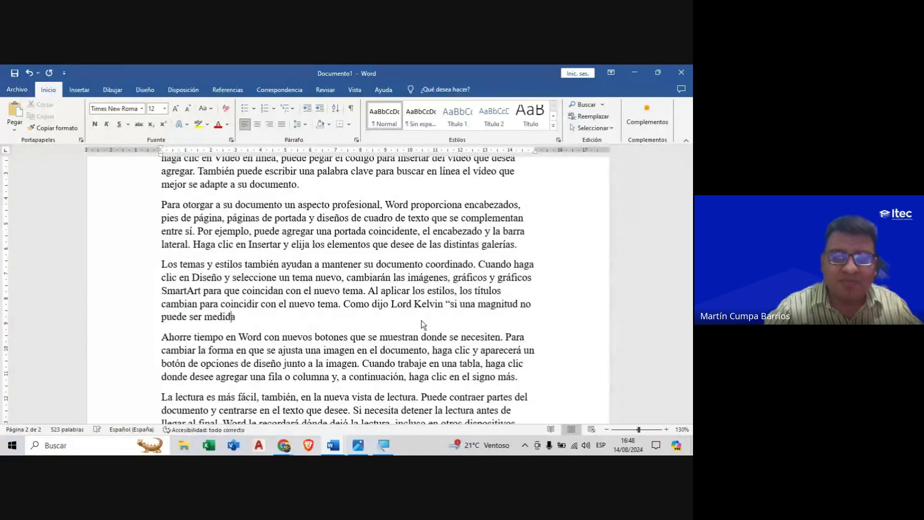
text( en números en)
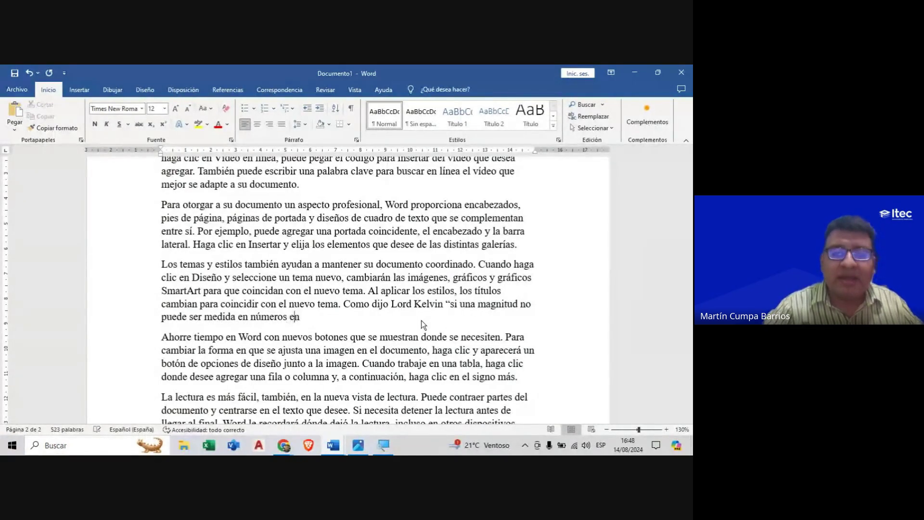
text(tonces el c)
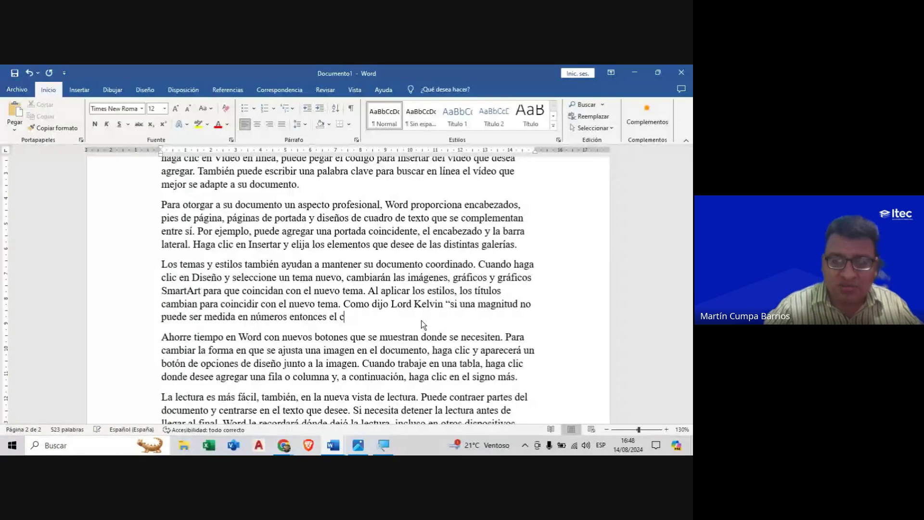
text(onocimiento de )
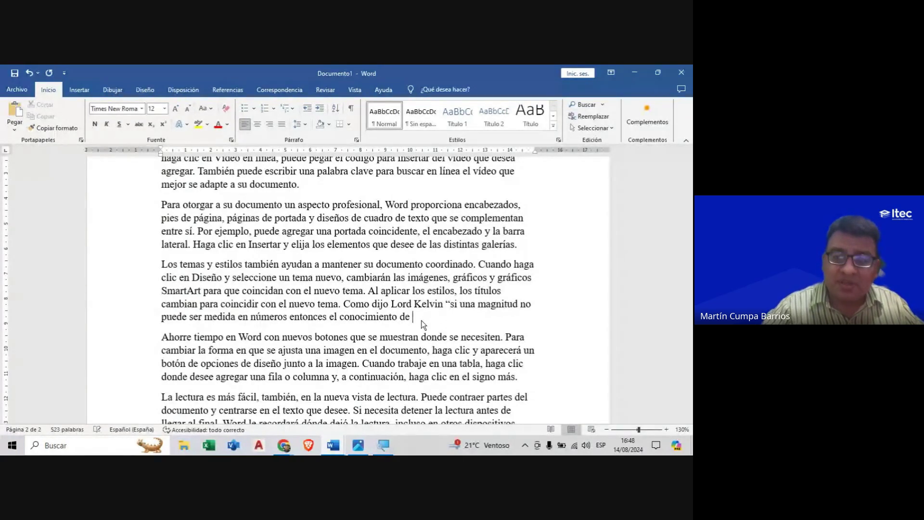
text(ella es insufic)
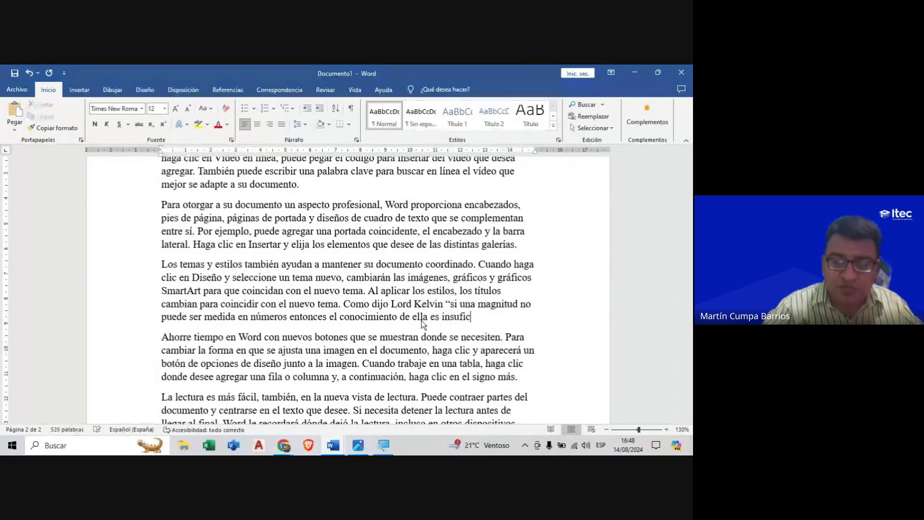
text(iente)
text(")
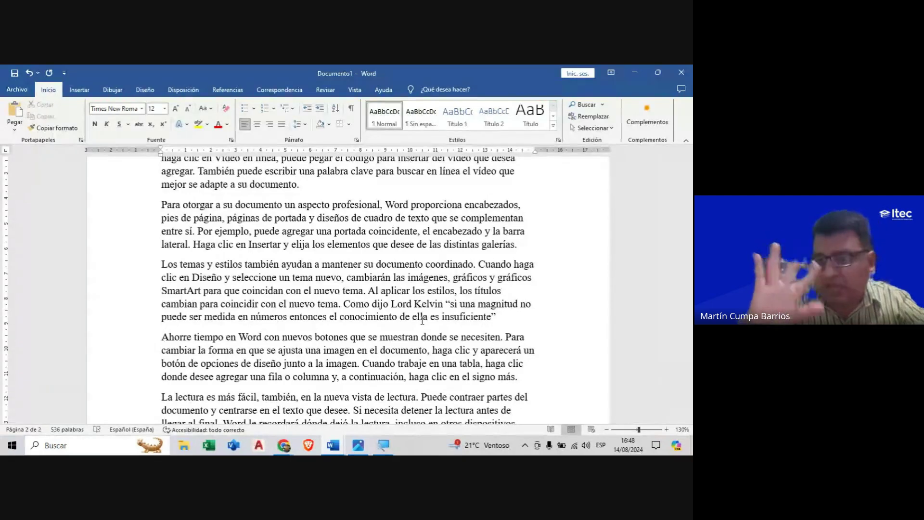
text(.)
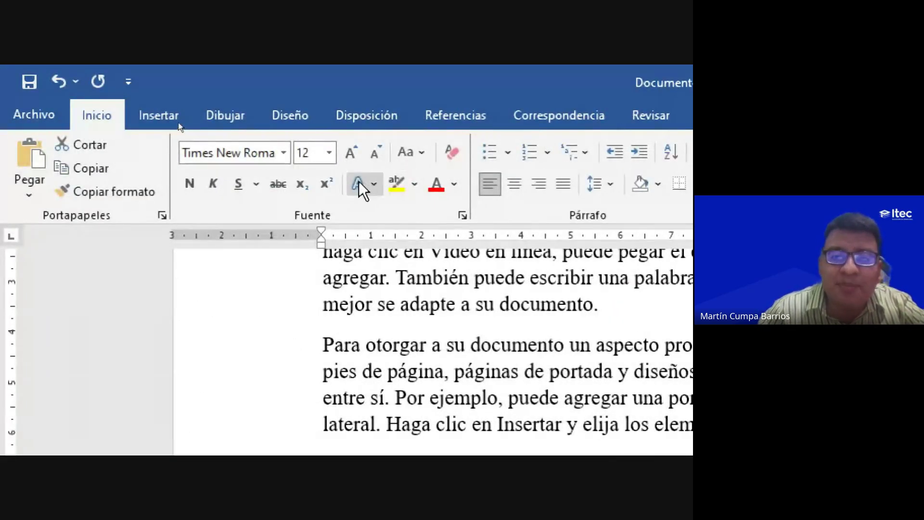
Step: Superscript the reference 1 after the closing quotation mark of the Kelvin quote
click(329, 189)
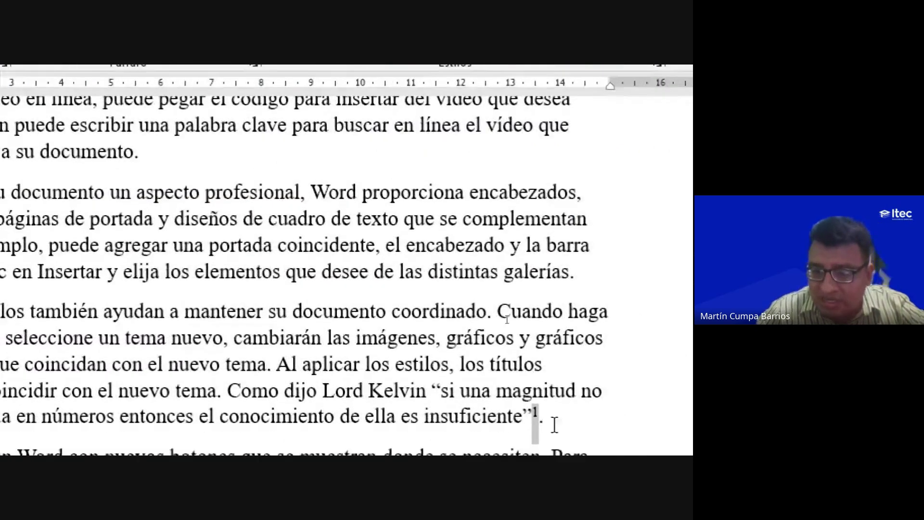
click(551, 422)
scroll(84, 294, down, 3)
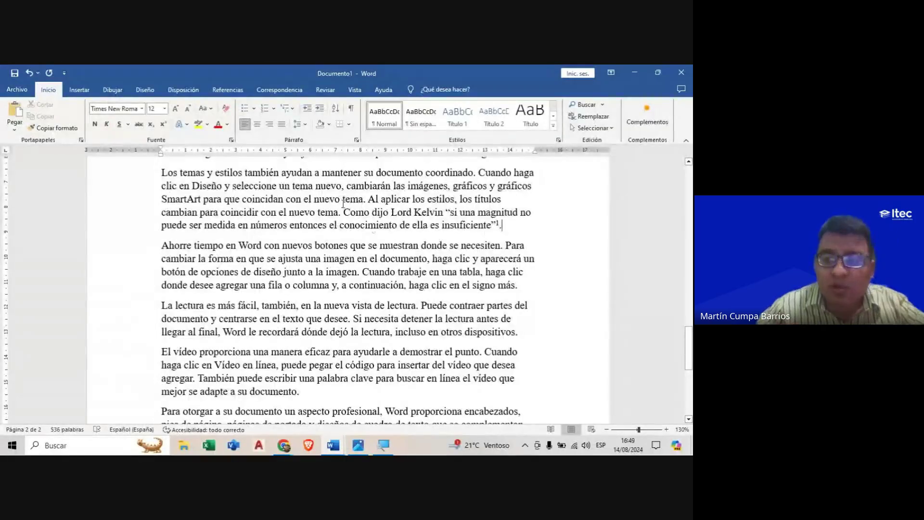
Step: Add two blank lines at the end of the page and start the note with '1.'
scroll(265, 331, down, 5)
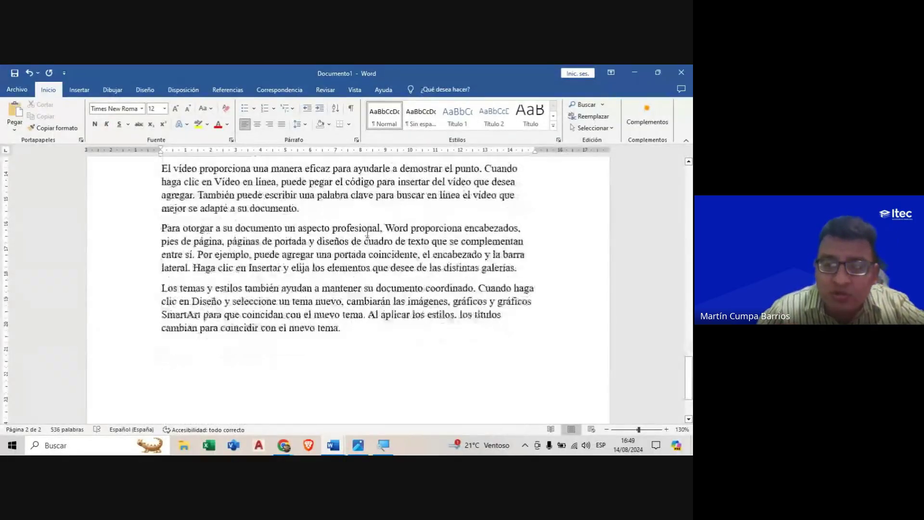
scroll(266, 331, down, 2)
key(Return)
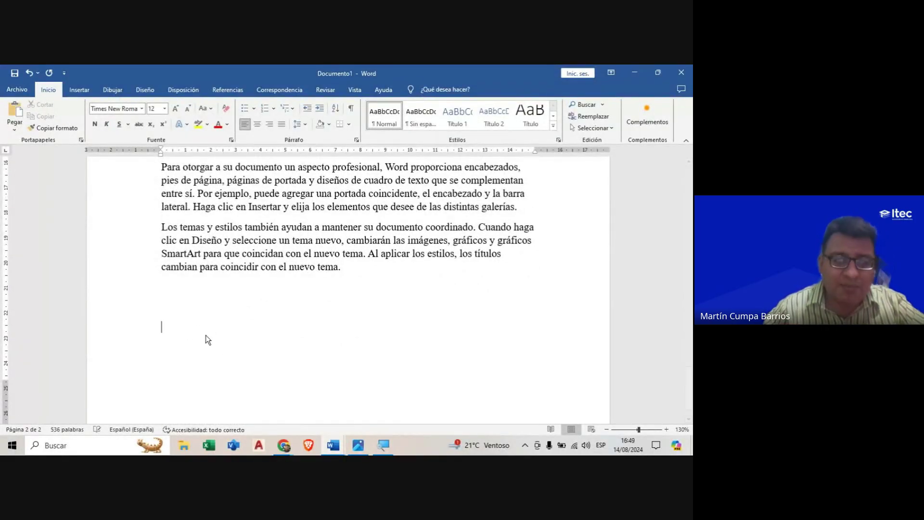
key(Return)
key(Return)
text(1)
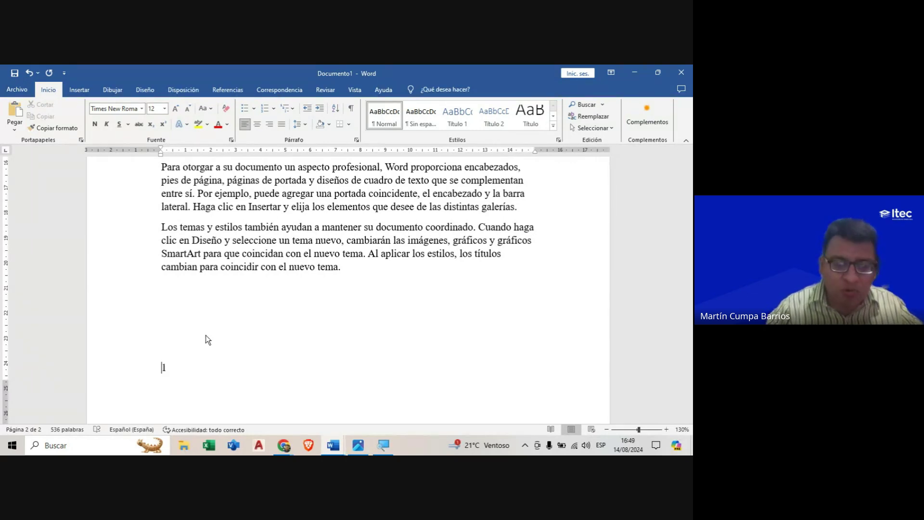
text(. )
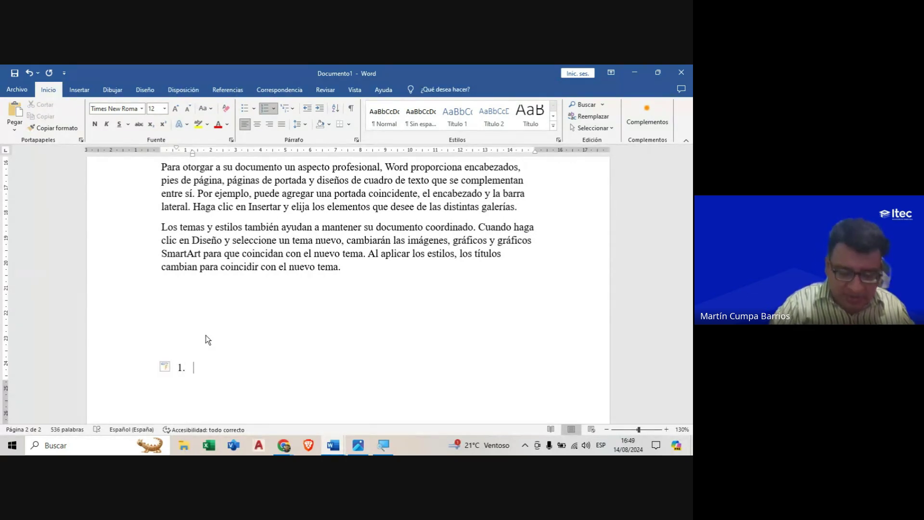
text(e)
key(BackSpace)
Step: Type the note text 'Escrito en 1867 en el libro "Principios del Calor"'
text(E)
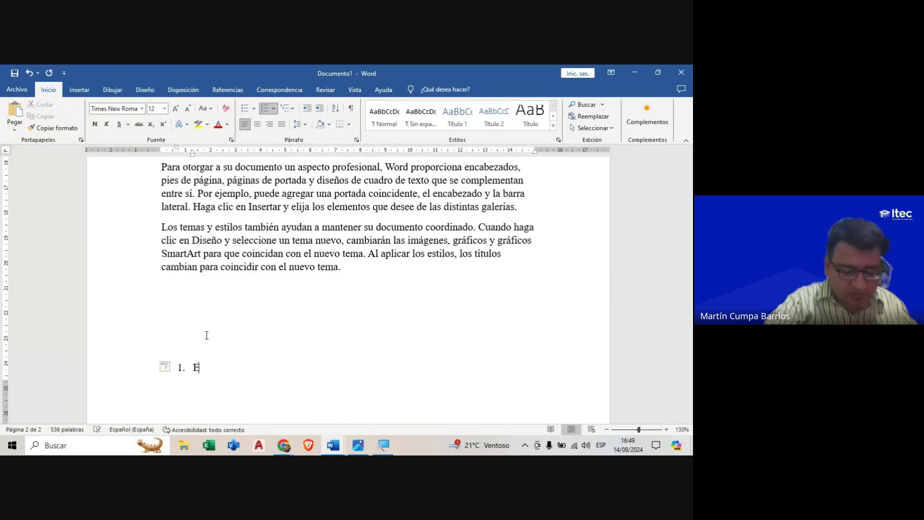
text(scrito)
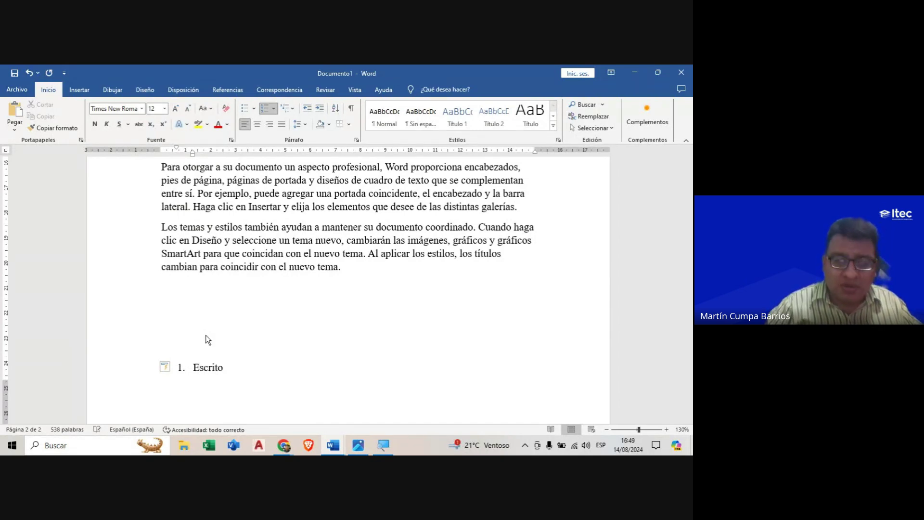
text( en 1867)
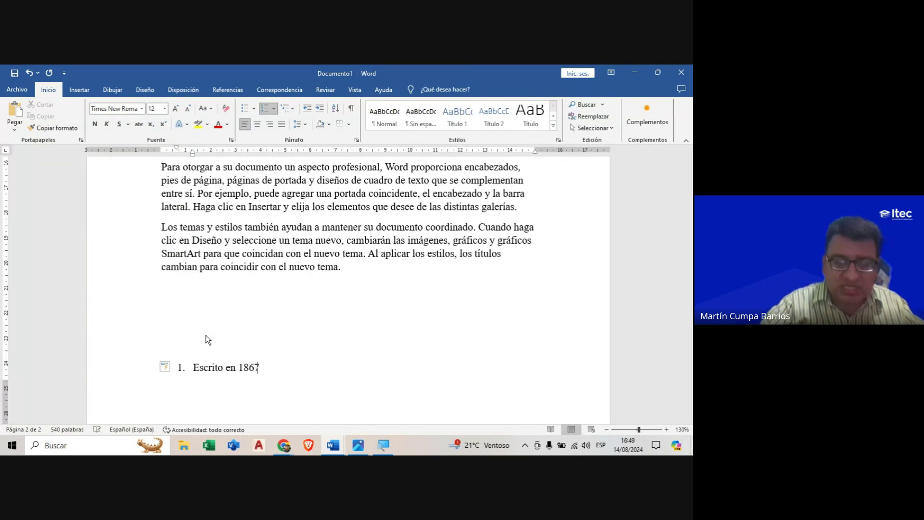
text( en el)
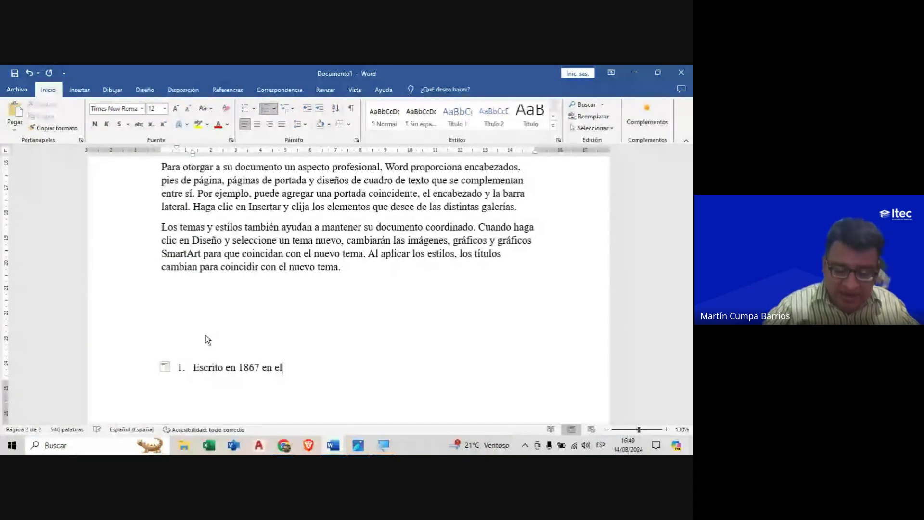
text( libro ")
text(“pi)
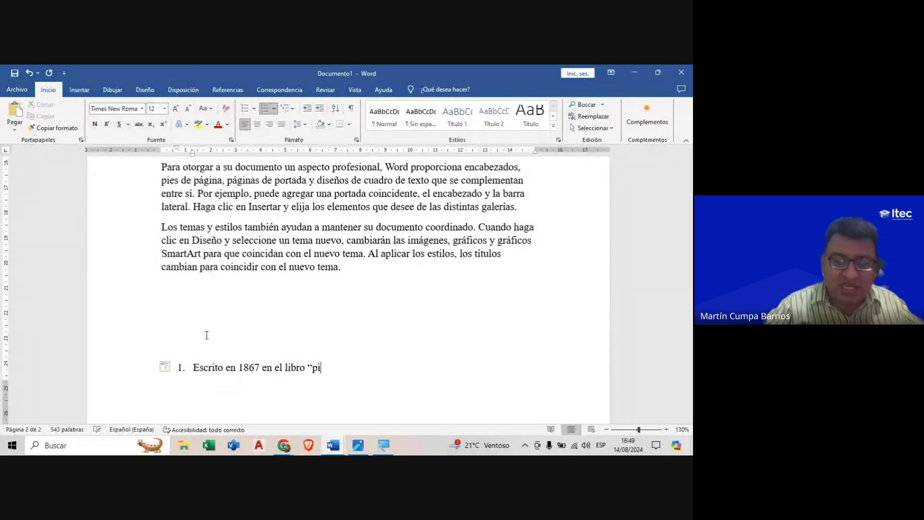
text(nacip)
key(BackSpace)
key(BackSpace)
key(BackSpace)
key(BackSpace)
key(BackSpace)
key(BackSpace)
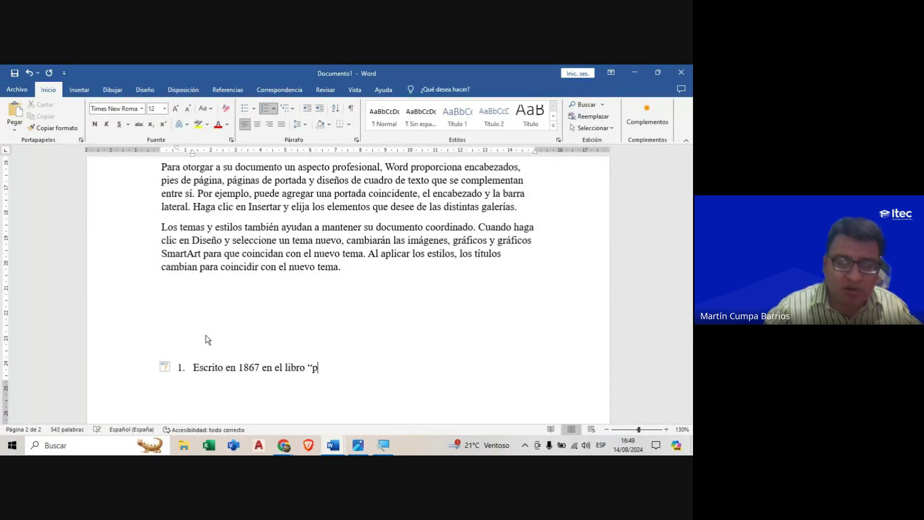
key(BackSpace)
text(Principios d)
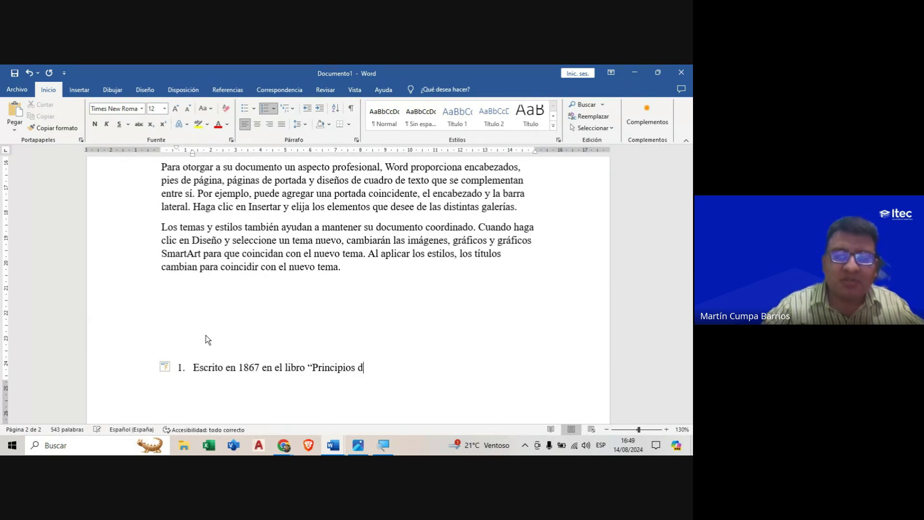
text(el Caloor”)
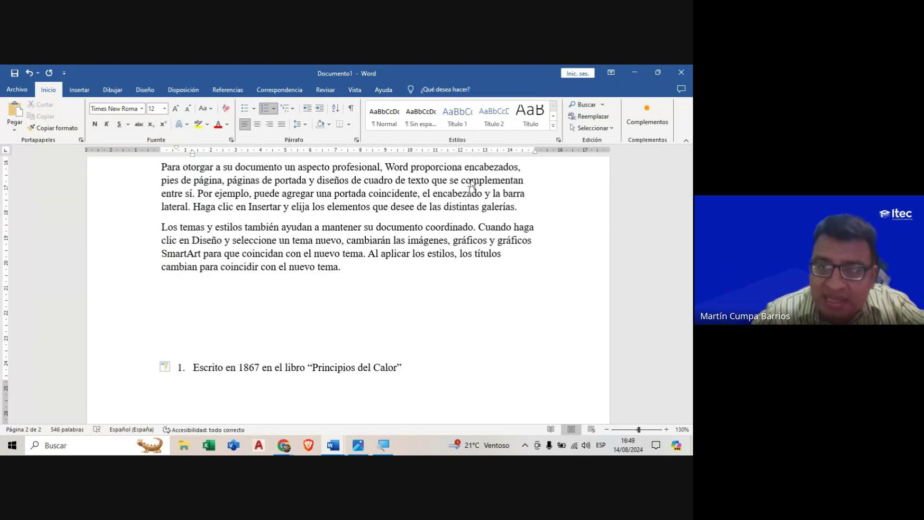
scroll(477, 229, up, 3)
scroll(476, 228, up, 2)
scroll(486, 226, up, 1)
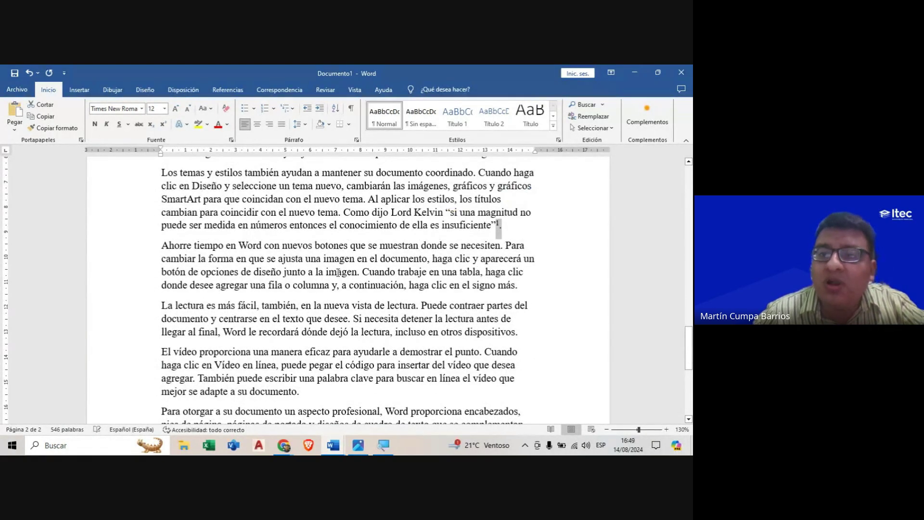
double_click(496, 225)
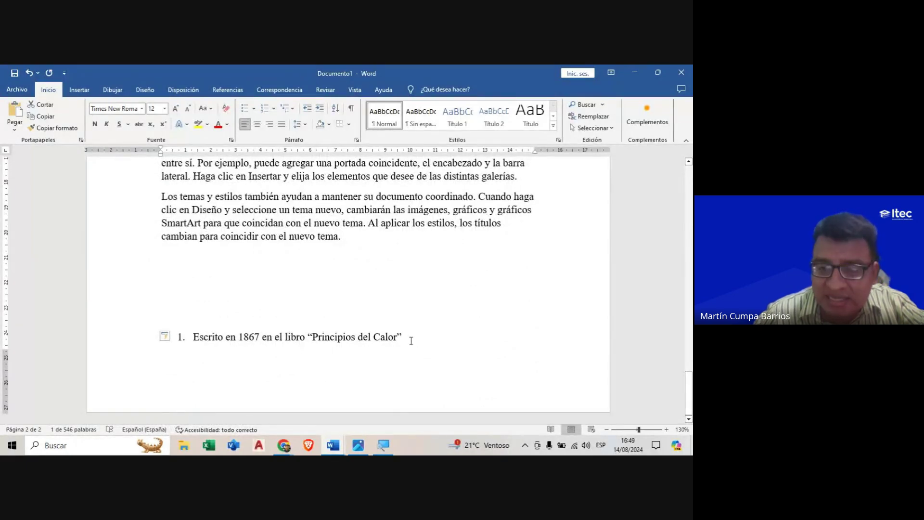
click(411, 341)
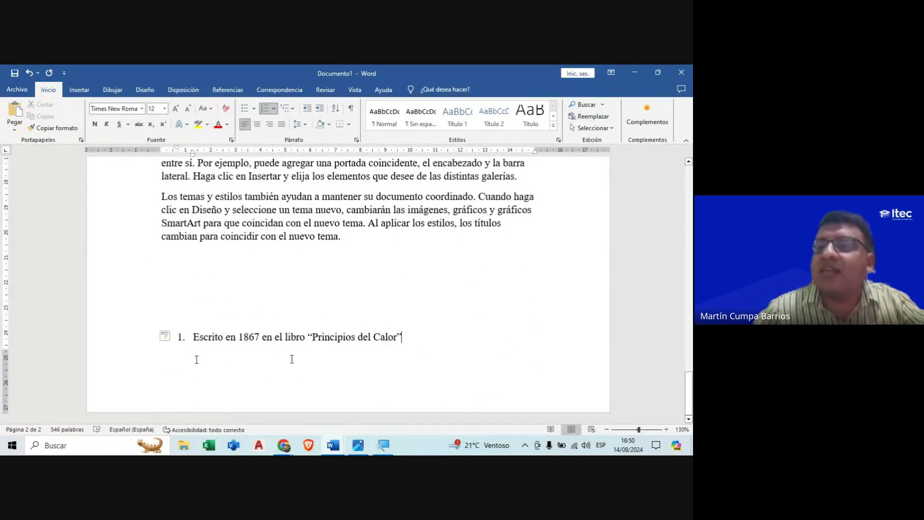
scroll(422, 302, up, 10)
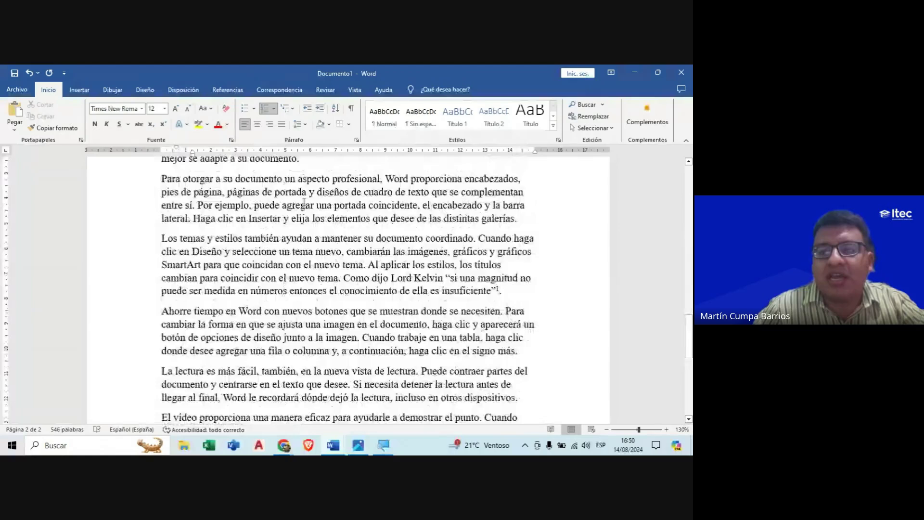
scroll(311, 217, up, 5)
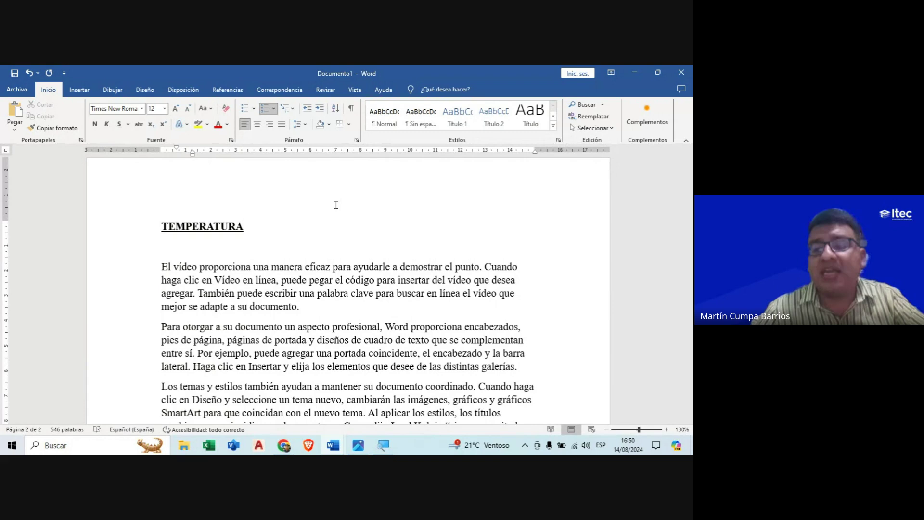
scroll(247, 206, down, 3)
scroll(255, 222, down, 2)
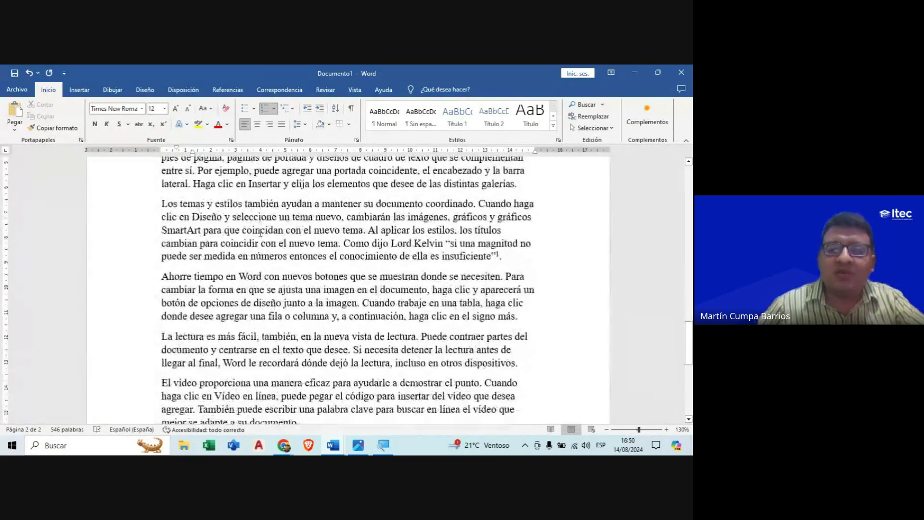
scroll(260, 234, down, 4)
scroll(261, 234, down, 4)
Step: Start a new page 3 below the footnote with the heading 'Dedicatoria'
click(399, 343)
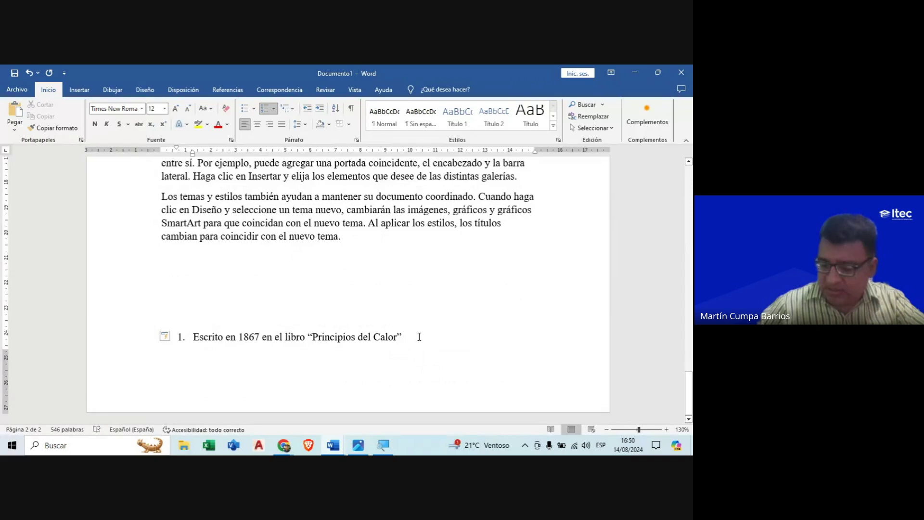
key(Return)
key(BackSpace)
key(Return)
key(Return)
key(Return)
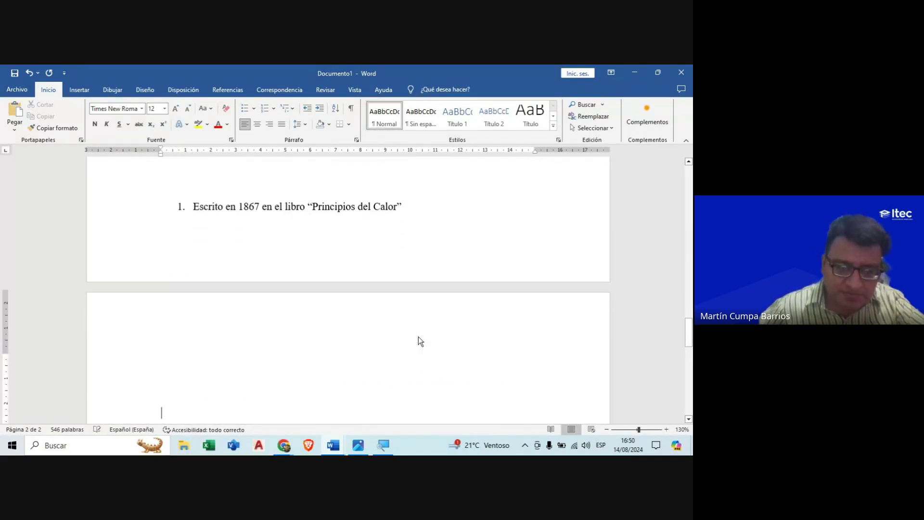
key(Return)
key(Return)
key(Return)
key(Return)
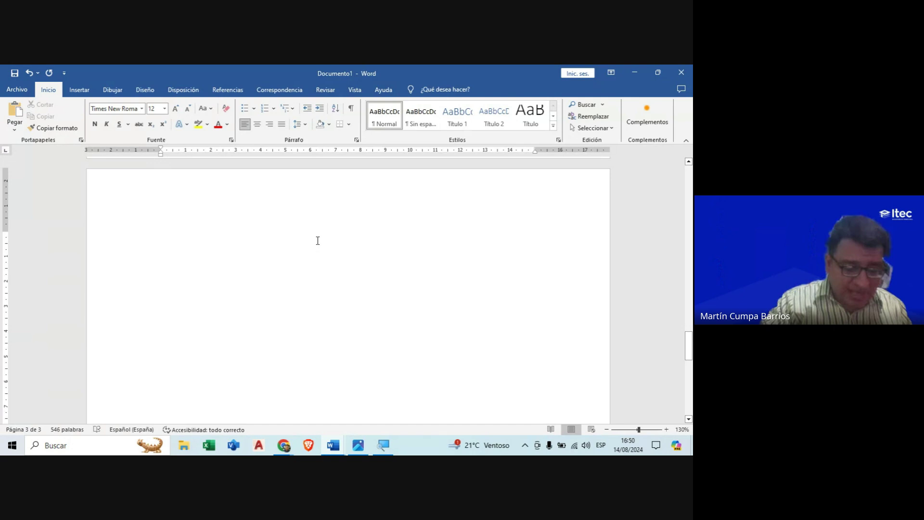
text(Dedic)
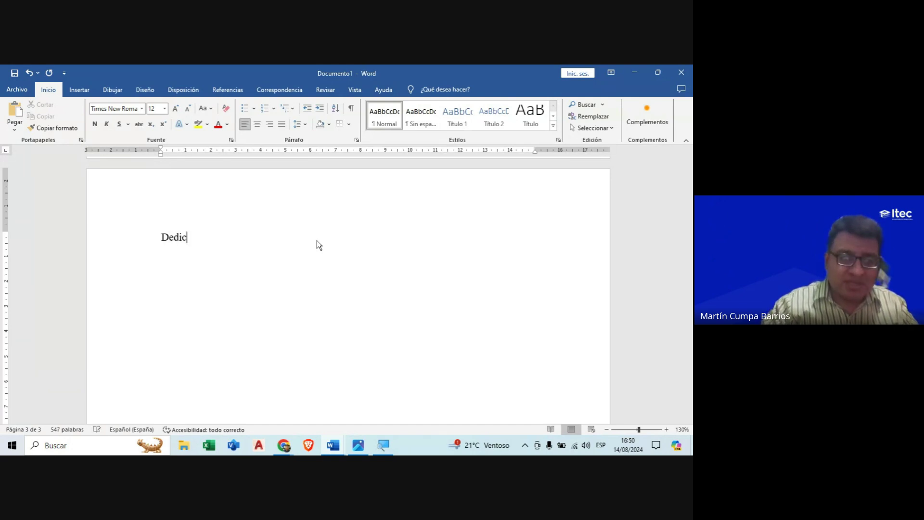
text(atoria)
key(Return)
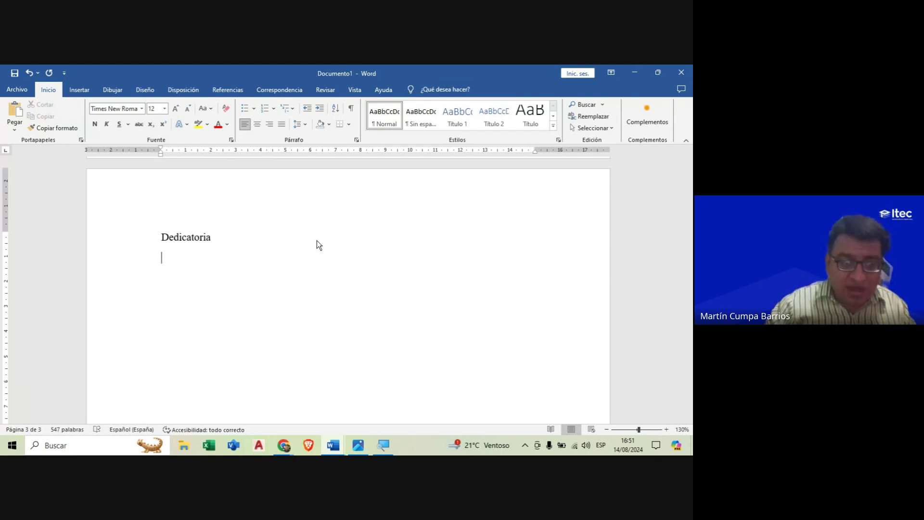
Step: Type the three dedication lines to parents, wife and children, one per line
text(A mis padre)
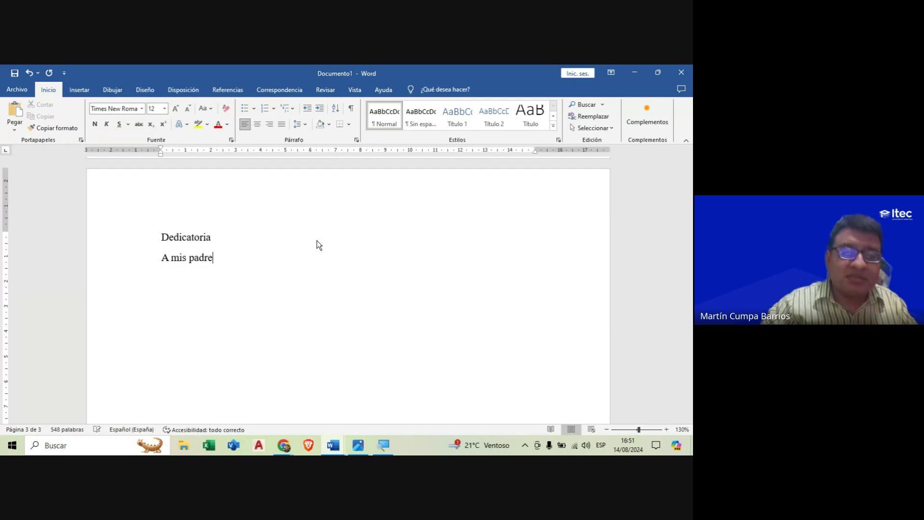
text(s que con mucho )
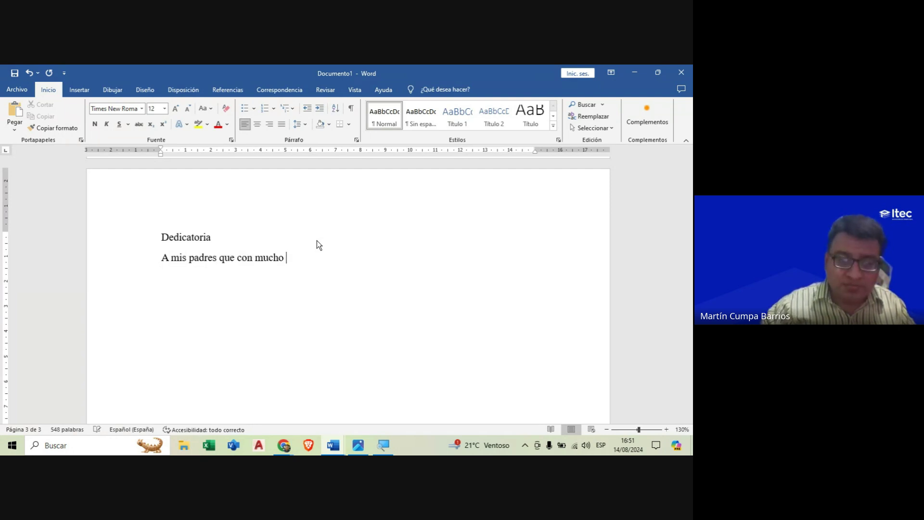
text(amor me ap)
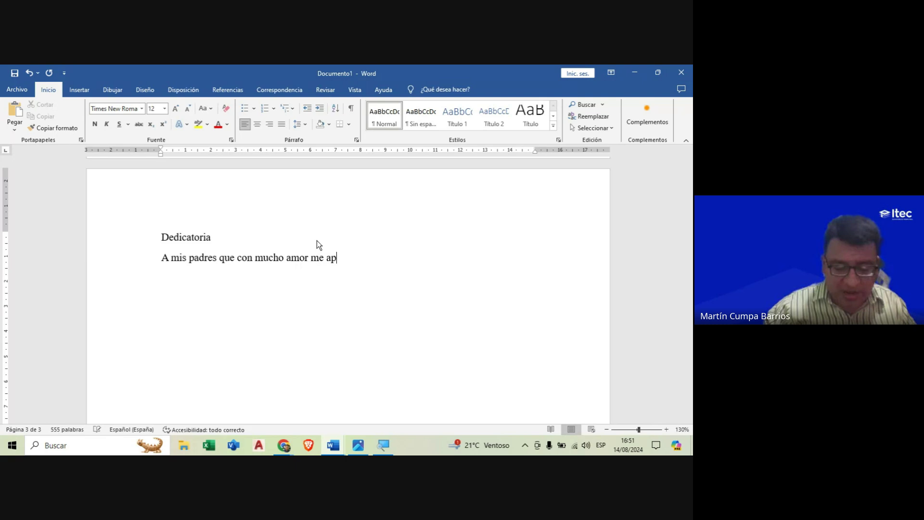
text(oyaron.)
key(Return)
text(A )
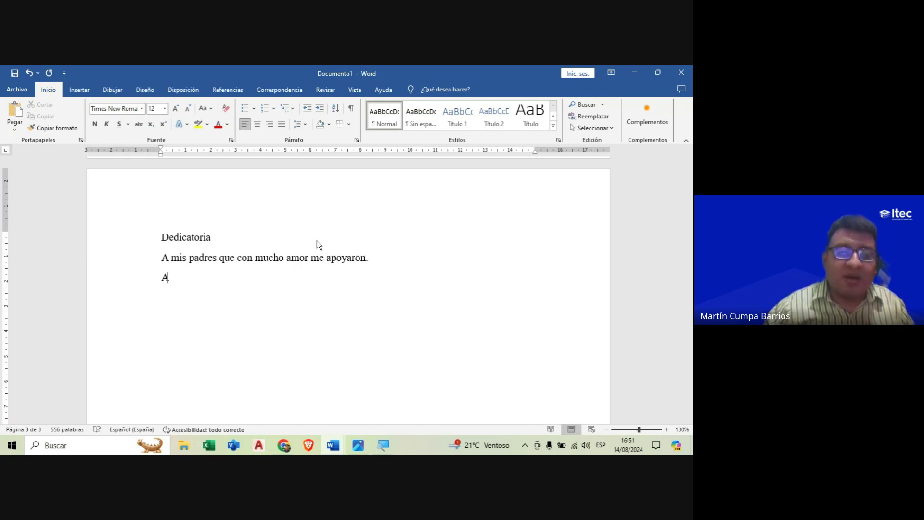
text(mi)
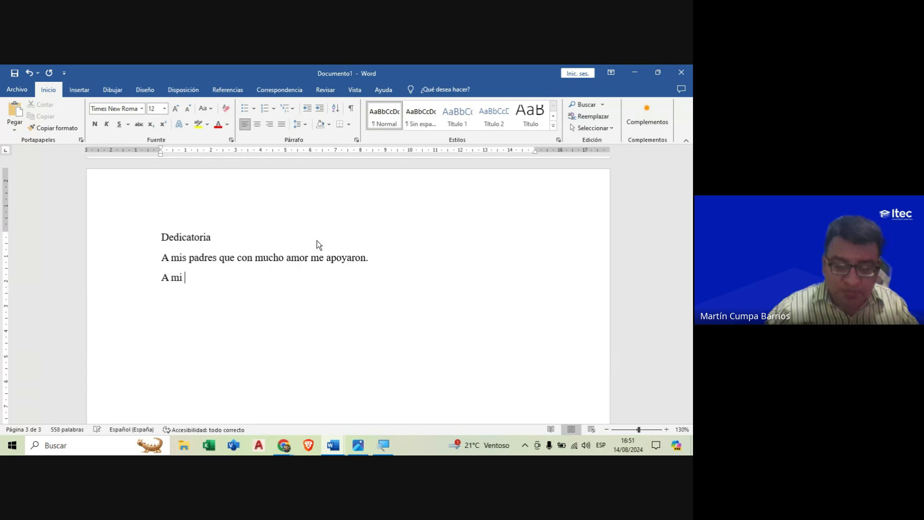
text( esp)
key(BackSpace)
key(BackSpace)
text(posa )
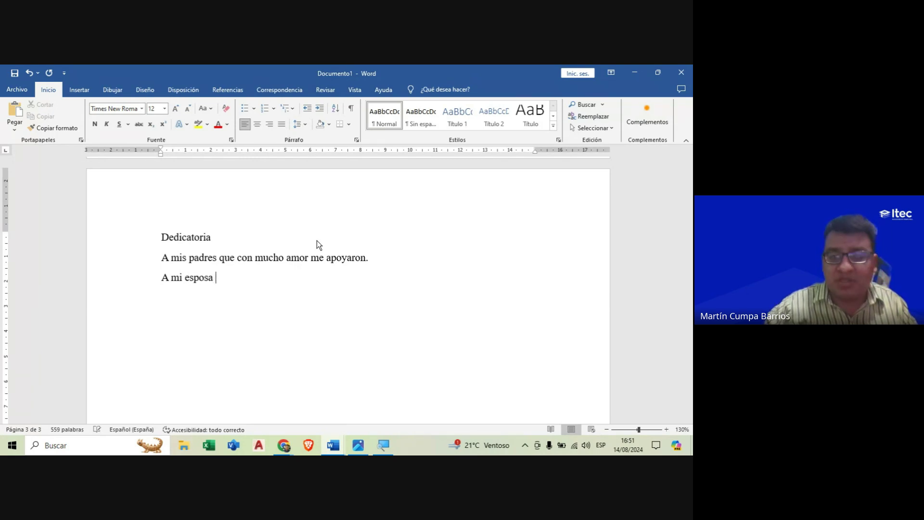
text(que sie)
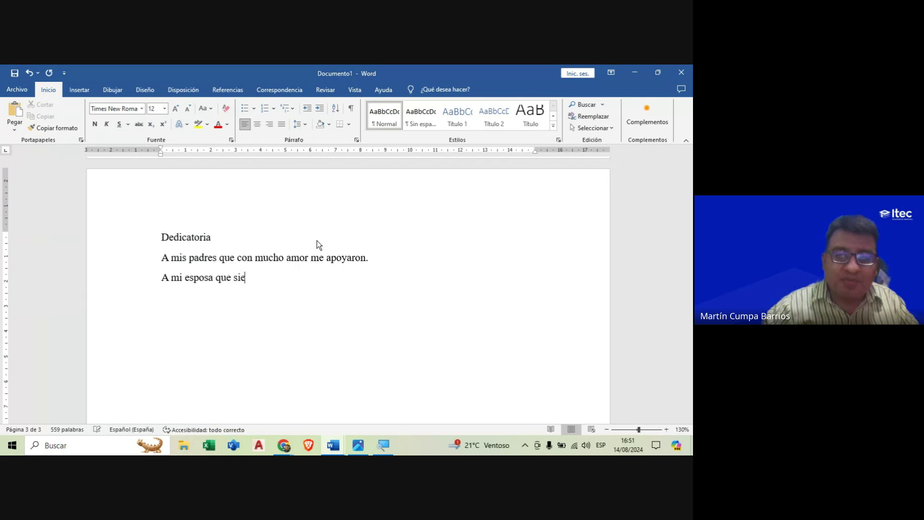
text(mpre estuvo con)
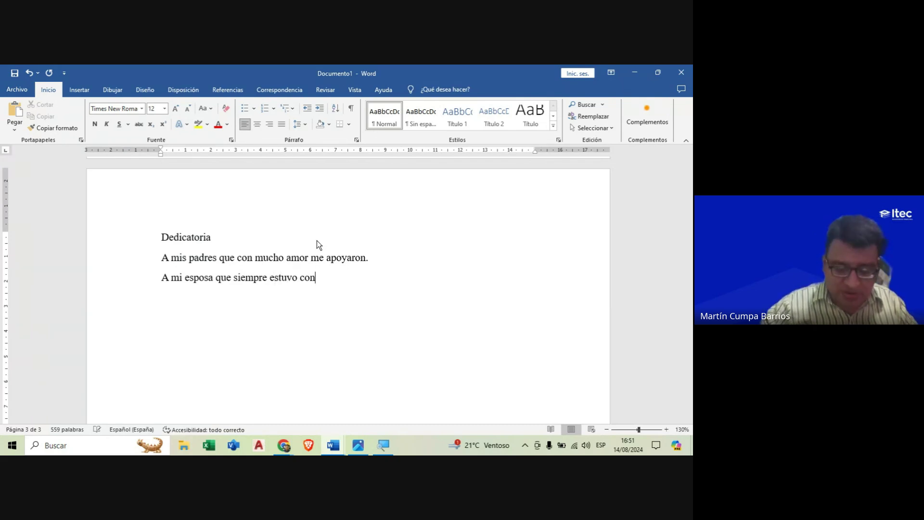
text(migo.)
key(Return)
text(A mi)
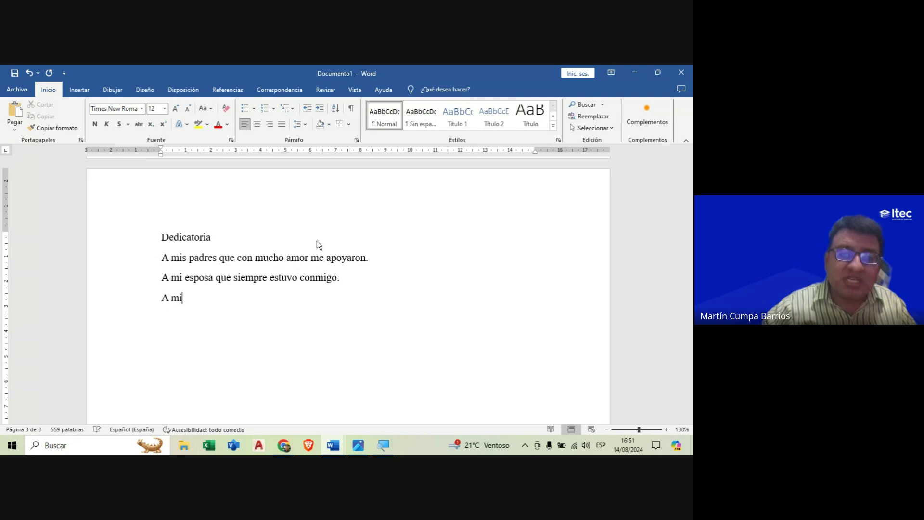
text(s hijos por)
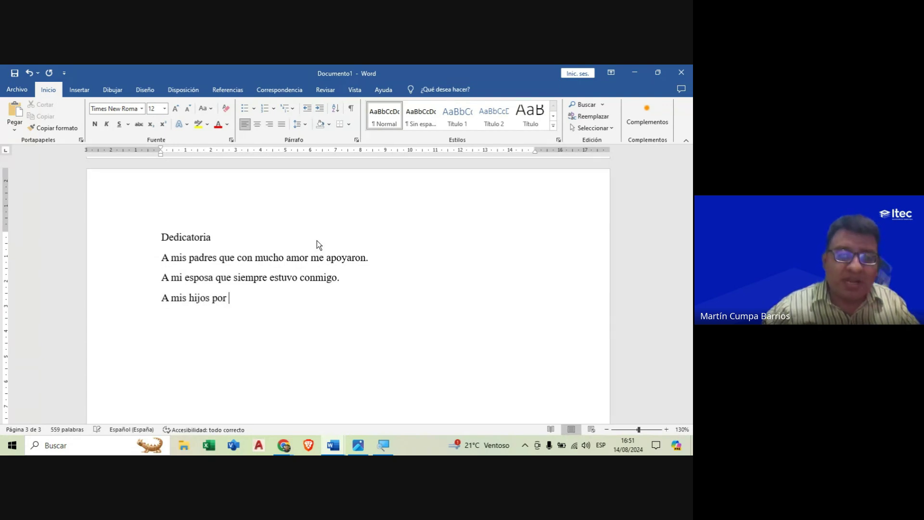
text( el cariño most)
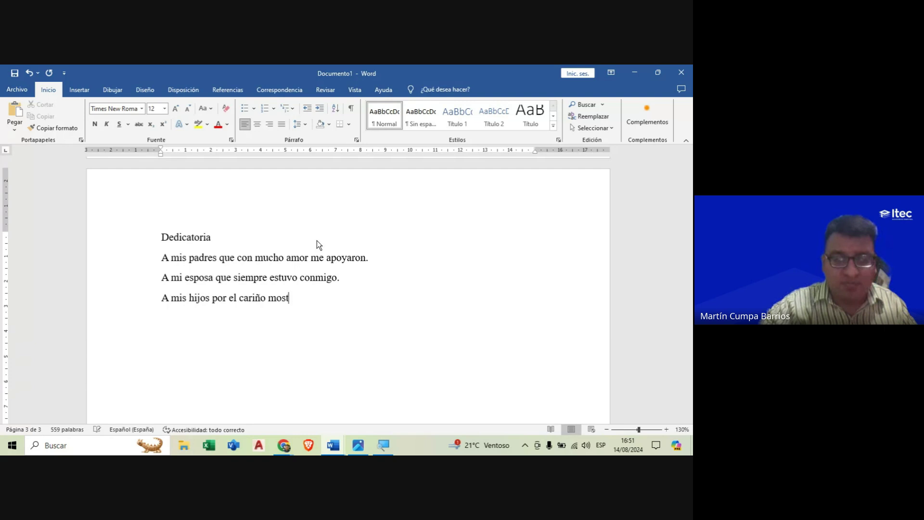
text(rado.)
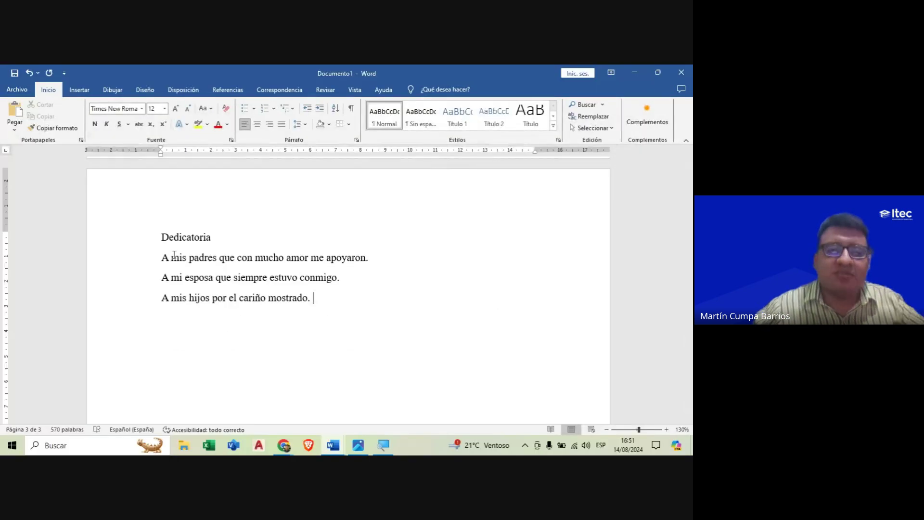
Step: Centre the 'Dedicatoria' heading on the page after trying other alignments
double_click(195, 238)
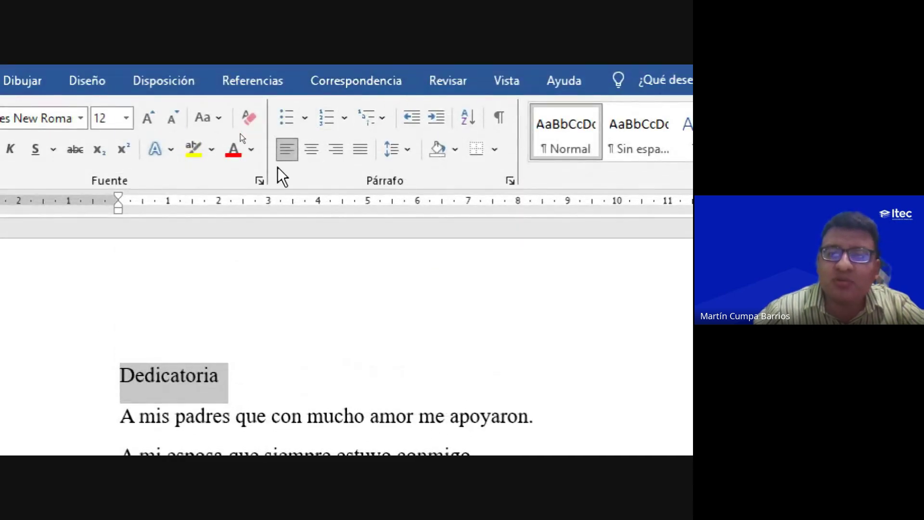
click(342, 149)
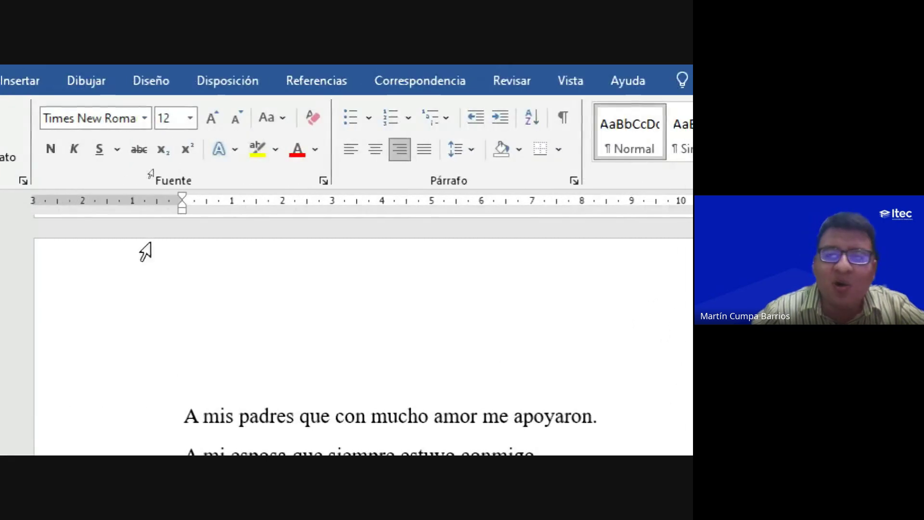
click(425, 149)
text(Dedicatoria)
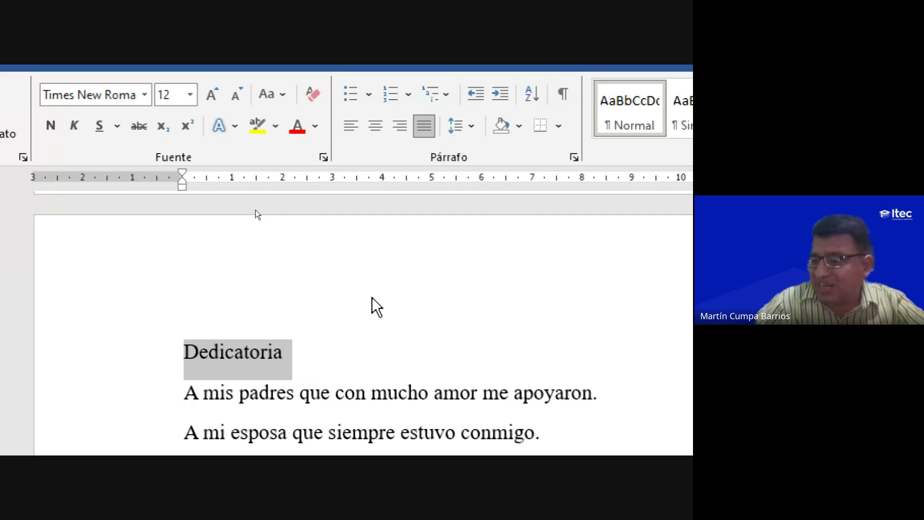
click(374, 127)
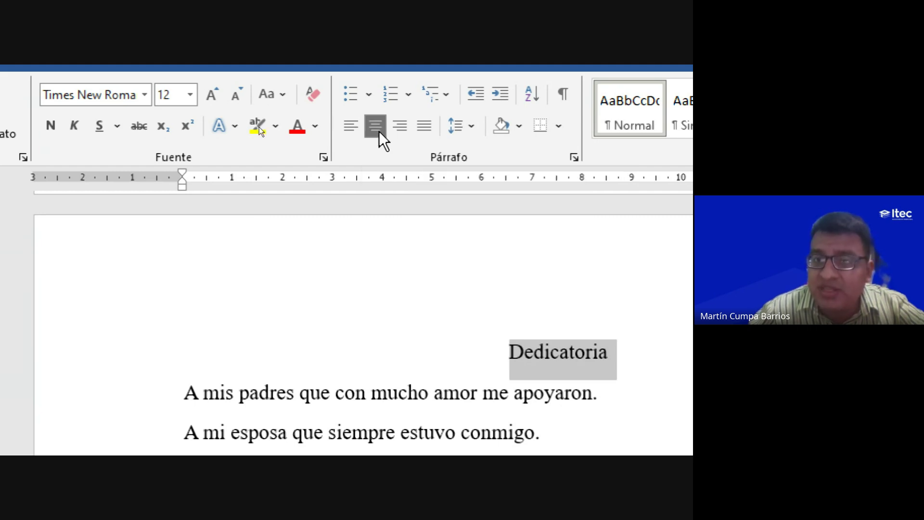
click(379, 128)
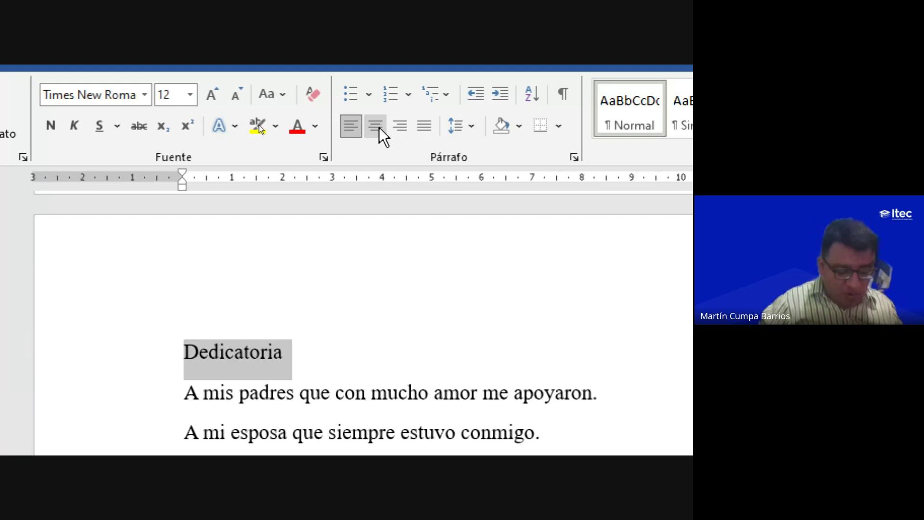
click(379, 128)
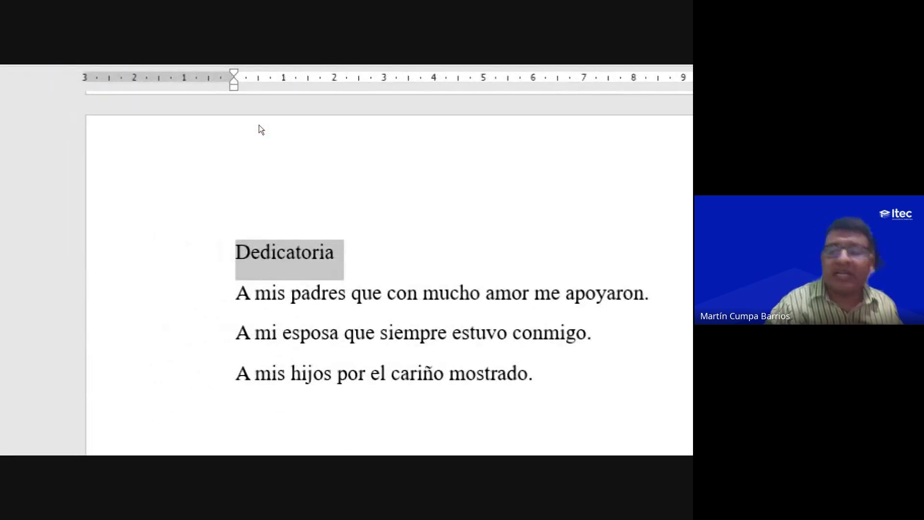
key(ctrl+t)
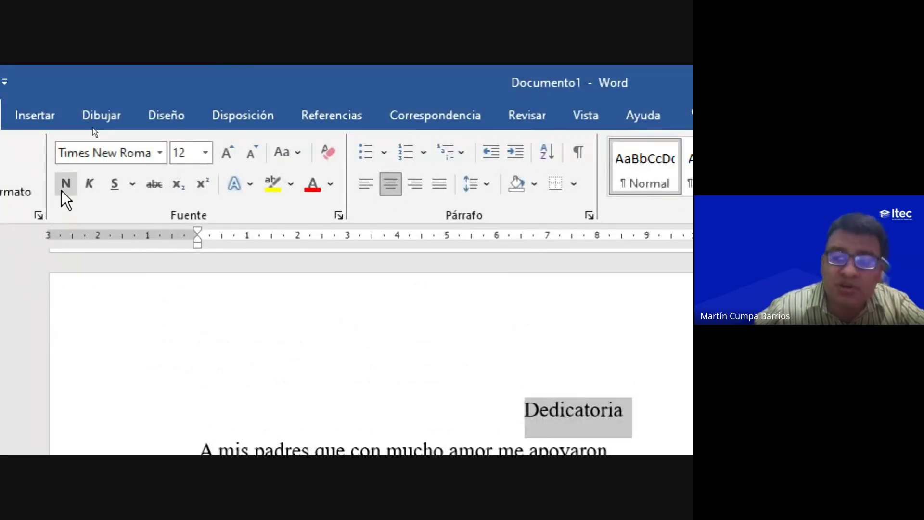
Step: Make the 'Dedicatoria' heading bold and enlarge it from size 12 to 14
click(64, 186)
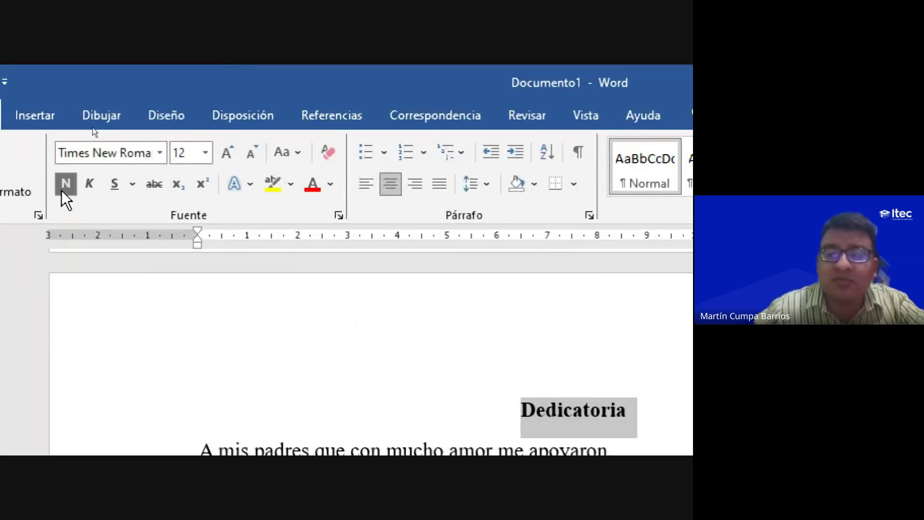
click(227, 155)
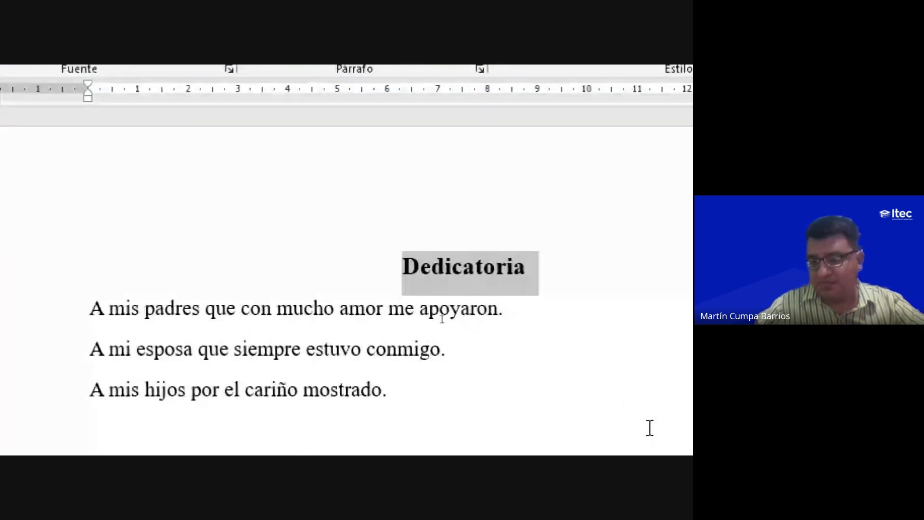
click(130, 310)
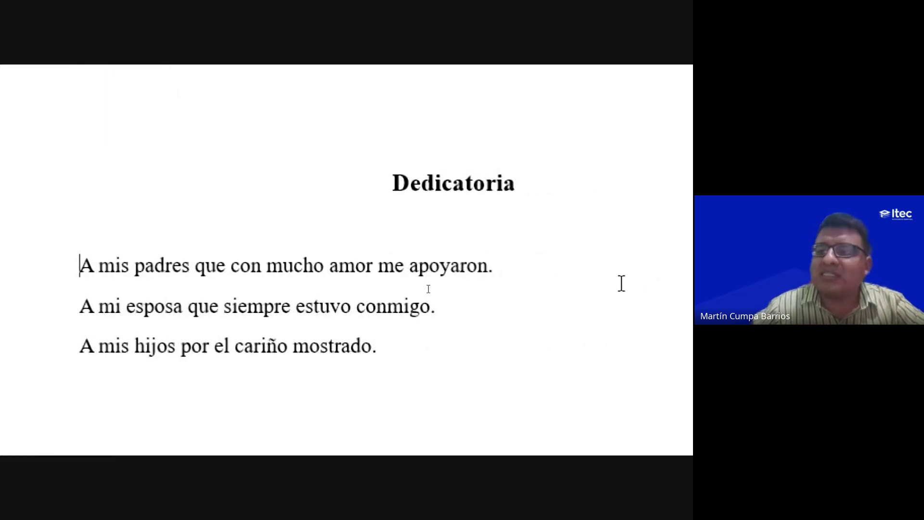
Step: Centre the heading and the three dedication lines, then reselect the three lines
mouse_move(386, 347)
mouse_down()
mouse_move(162, 311)
mouse_move(62, 267)
mouse_up()
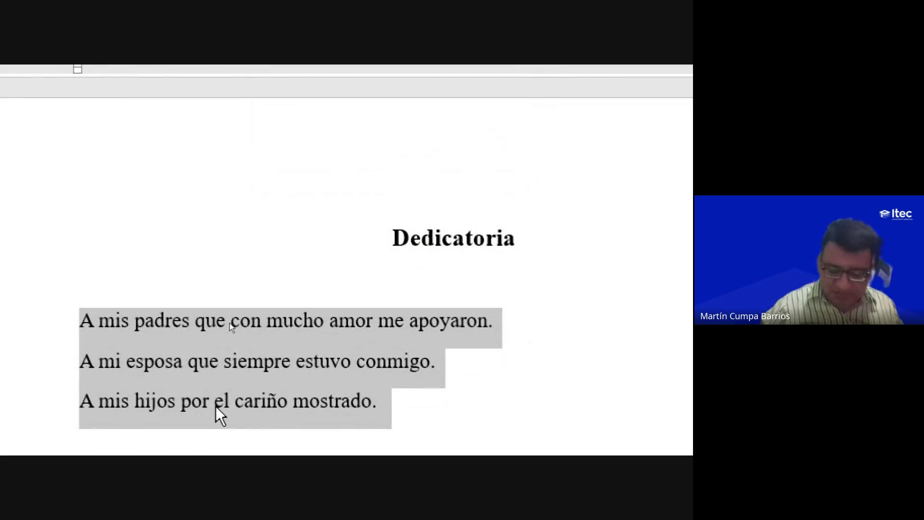
key(ctrl+t)
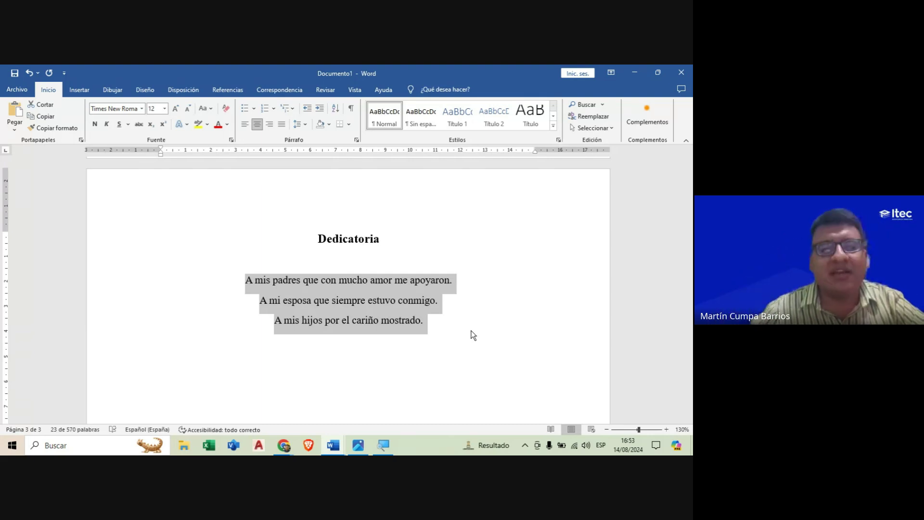
mouse_move(457, 328)
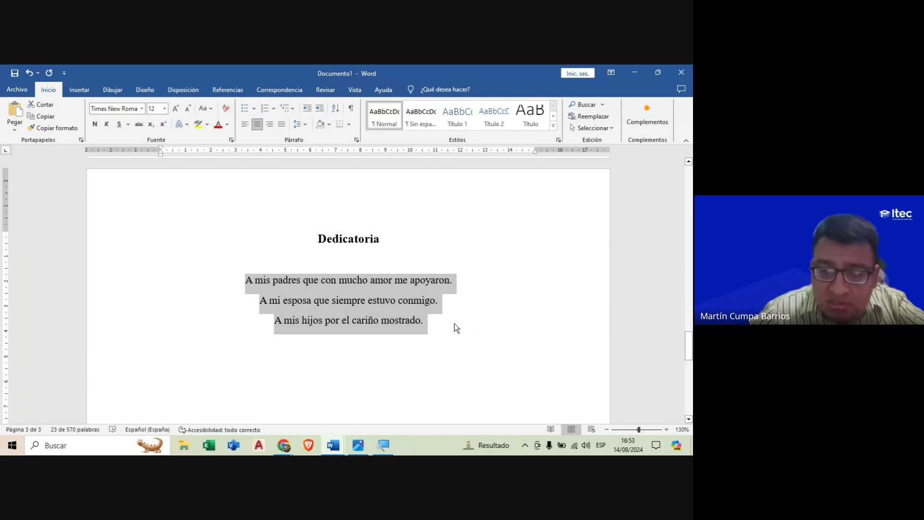
drag(455, 323, 329, 246)
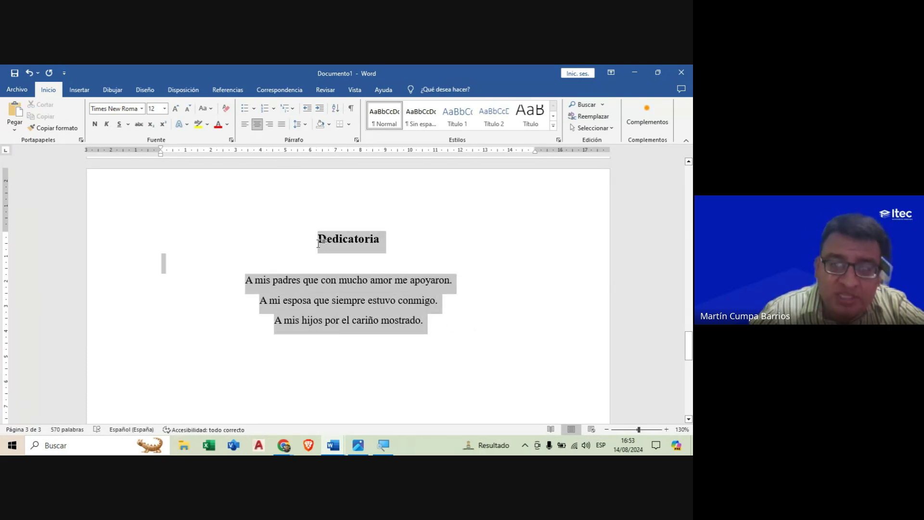
click(245, 126)
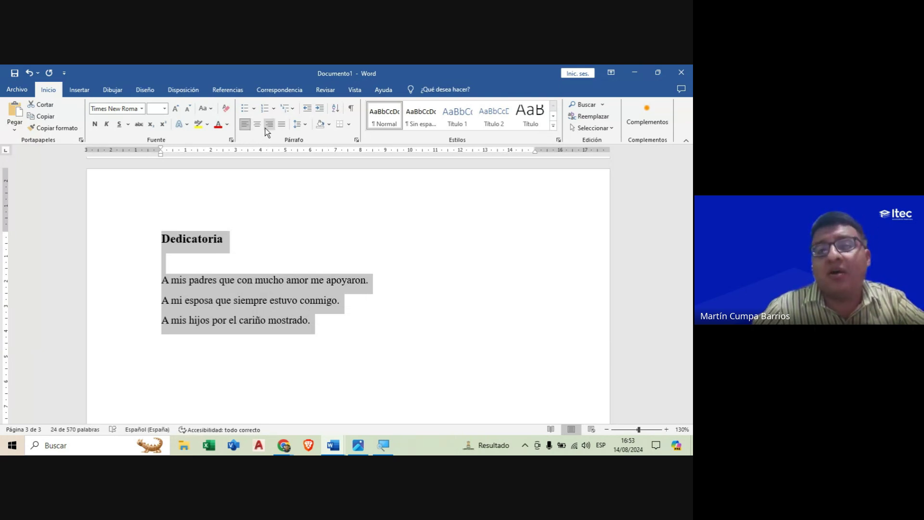
click(268, 126)
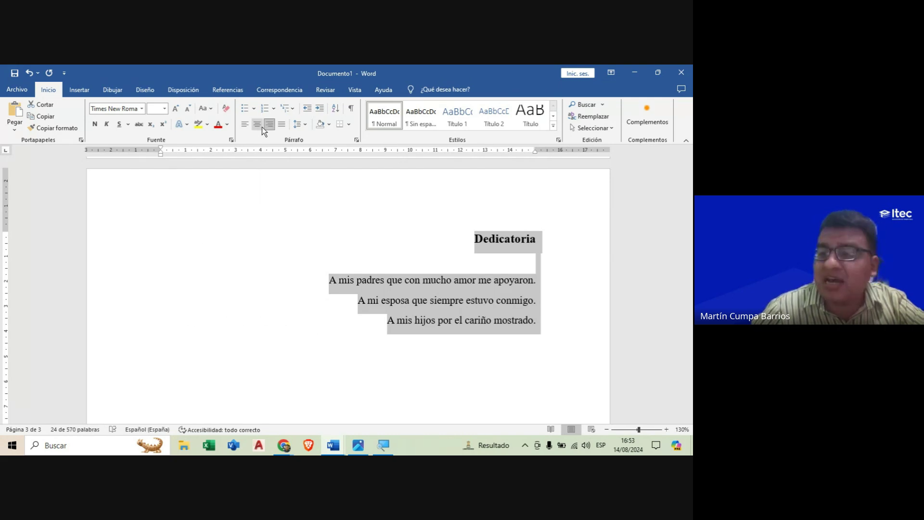
click(262, 126)
click(342, 256)
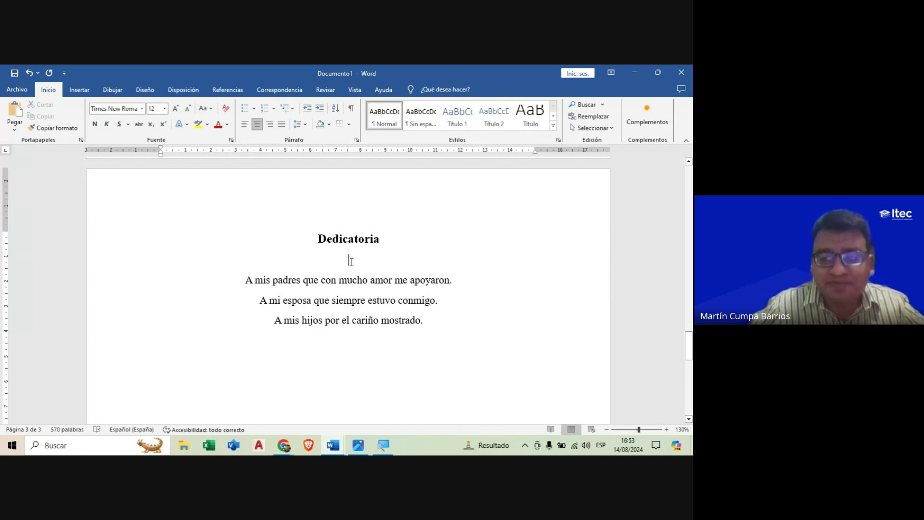
drag(429, 326, 249, 283)
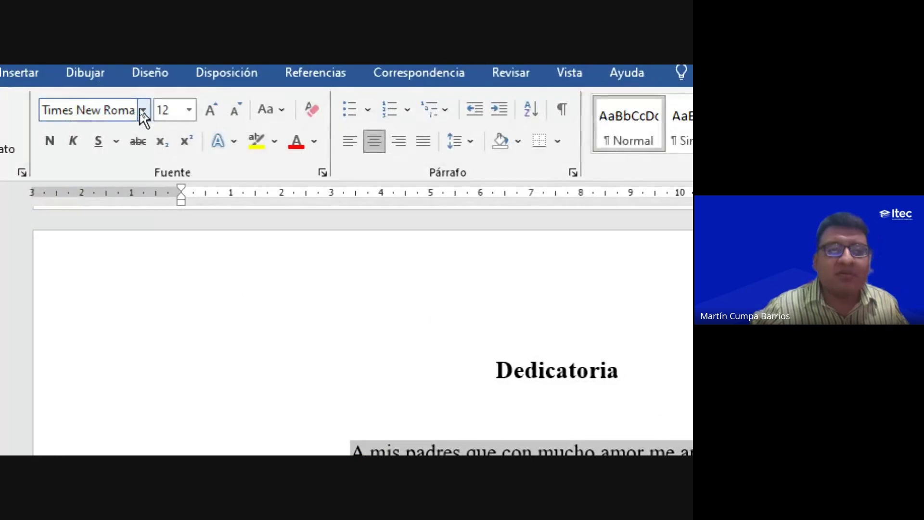
Step: Set the three dedication lines in the Arial font
click(140, 110)
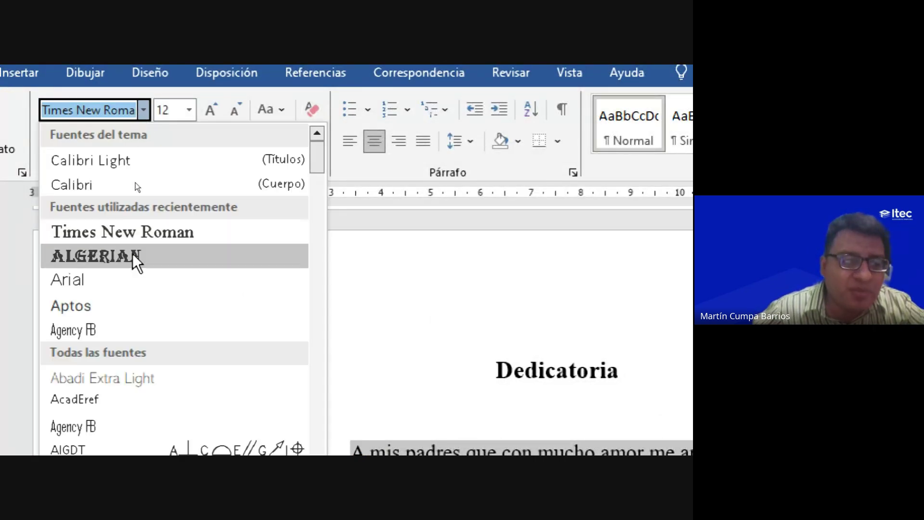
scroll(121, 316, down, 1)
scroll(115, 356, down, 1)
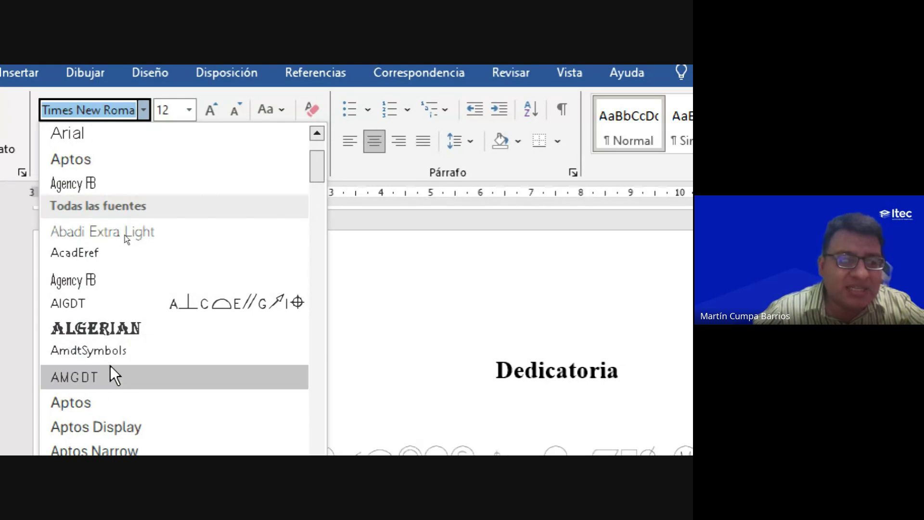
scroll(105, 347, down, 2)
scroll(106, 348, up, 1)
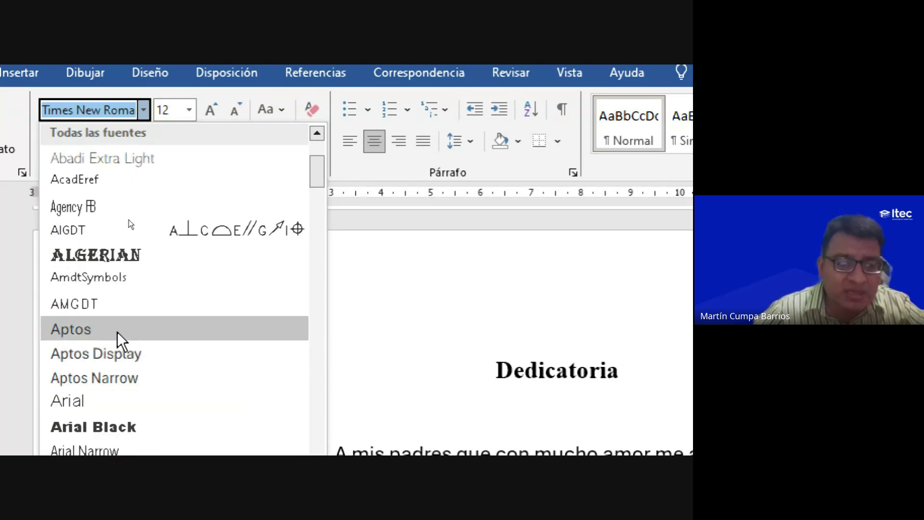
click(117, 403)
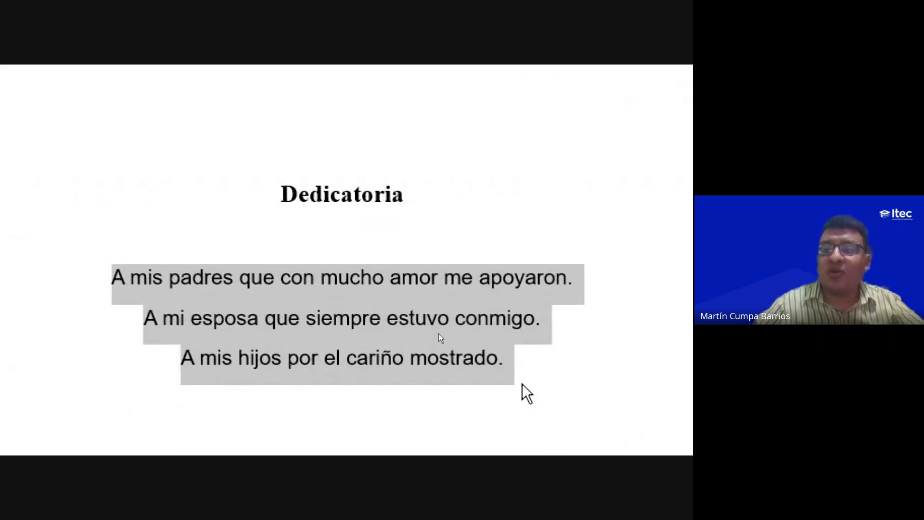
click(524, 383)
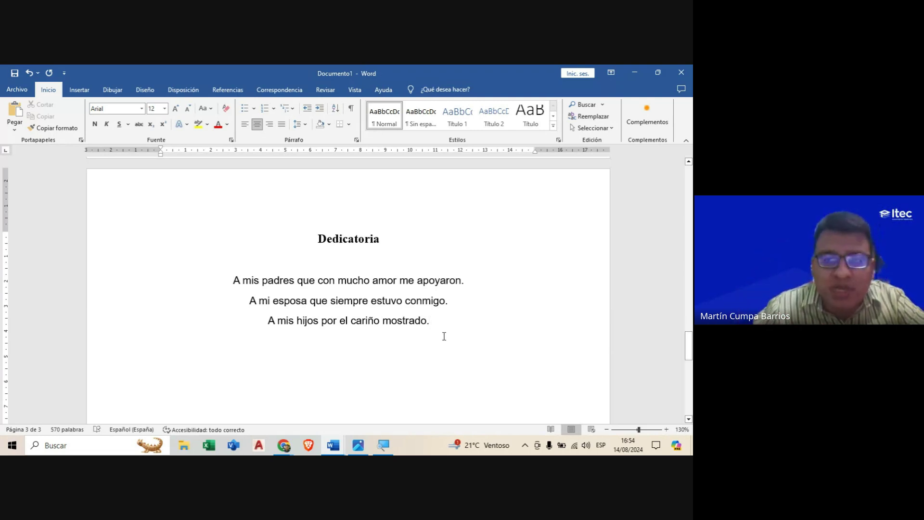
Step: Switch from Word to the Google Meet call in Chrome
scroll(440, 333, up, 2)
scroll(440, 333, down, 2)
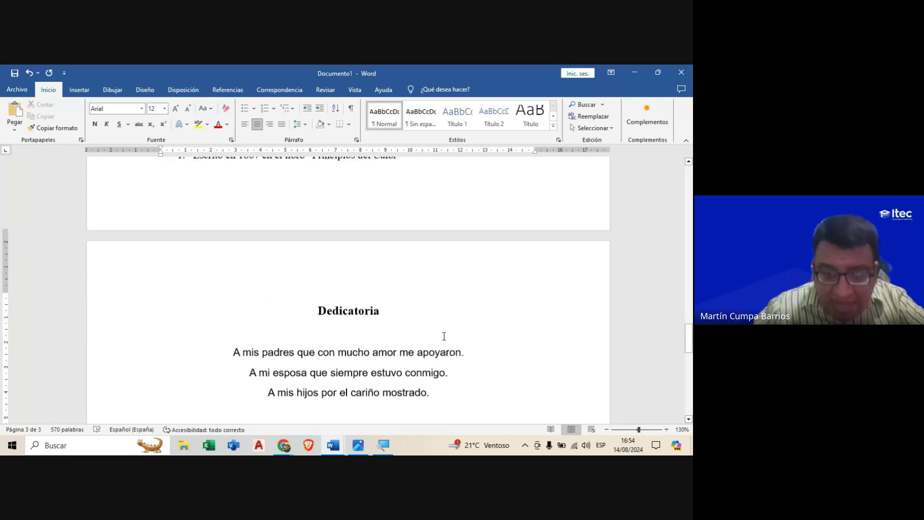
click(336, 441)
click(298, 410)
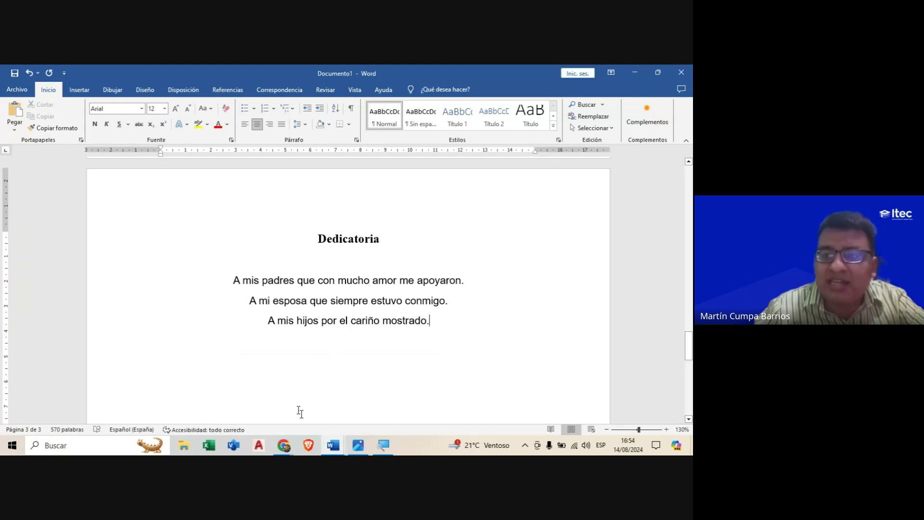
click(284, 445)
click(249, 426)
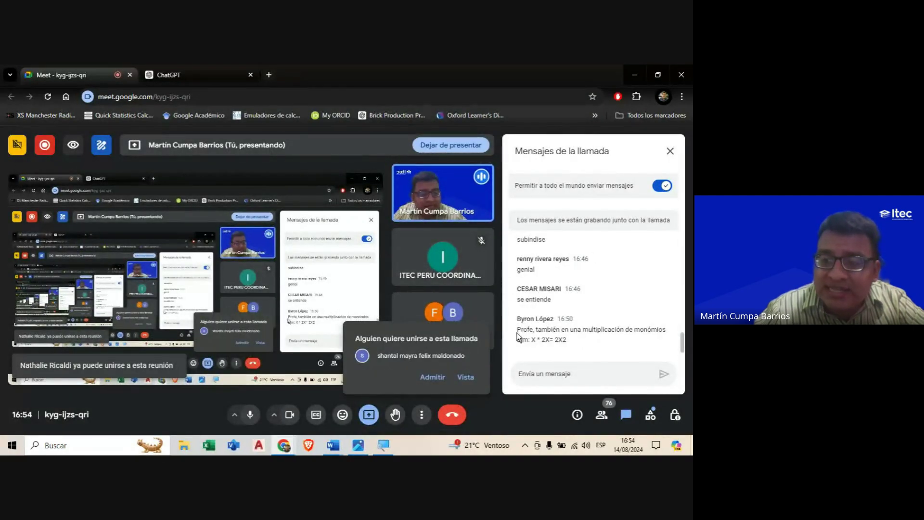
Step: Read the chat question about multiplying monomials, then return to Documento1 in Word
drag(518, 335, 573, 342)
click(589, 343)
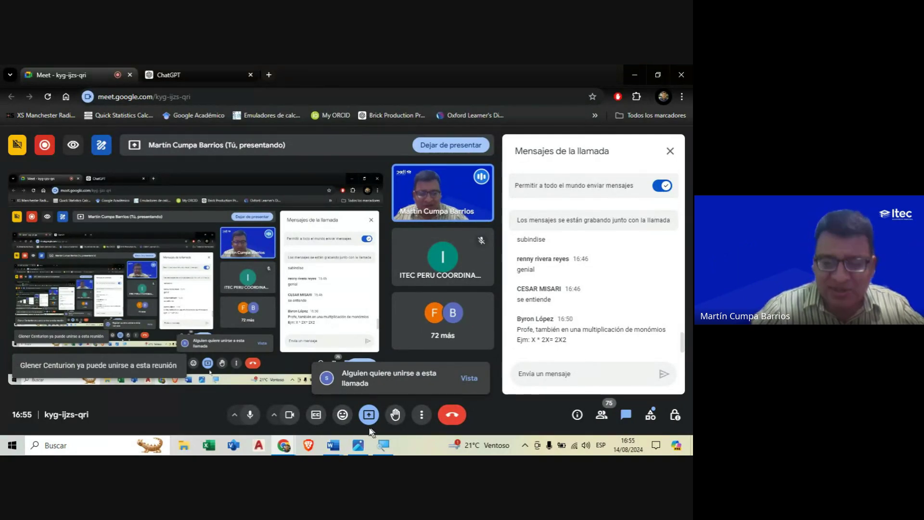
click(337, 444)
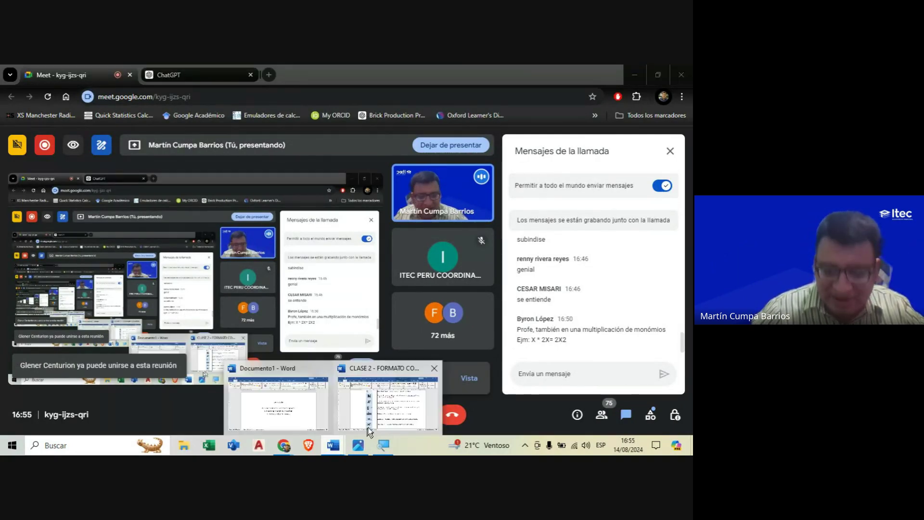
click(310, 403)
Step: Below the dedication lines, type the heading 'ÁLGEBRA:' and start a new line
scroll(288, 274, up, 5)
scroll(288, 273, down, 2)
scroll(287, 273, down, 5)
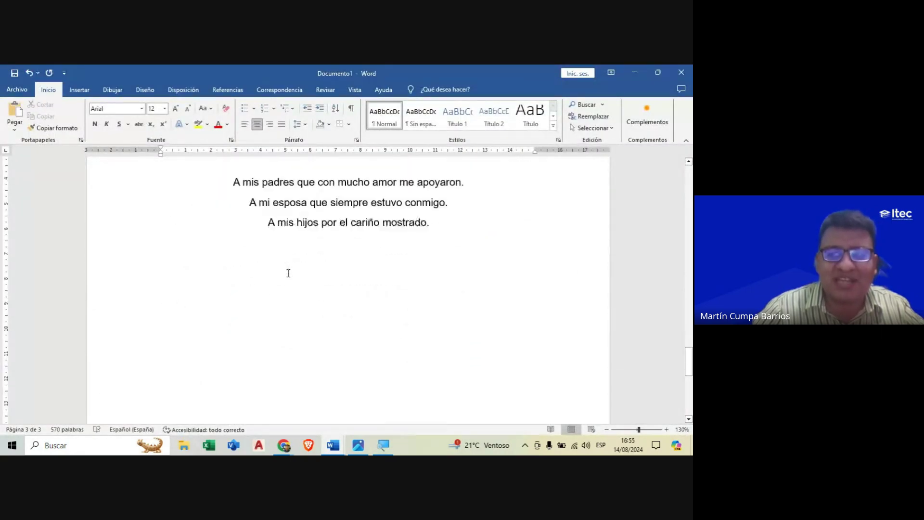
scroll(287, 272, down, 1)
click(223, 250)
scroll(228, 248, up, 4)
scroll(208, 204, up, 3)
scroll(285, 299, down, 3)
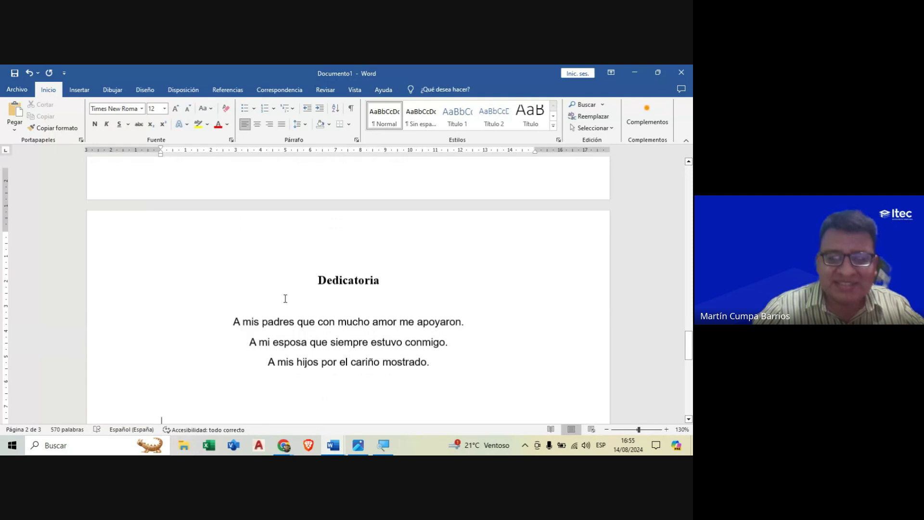
scroll(233, 295, down, 4)
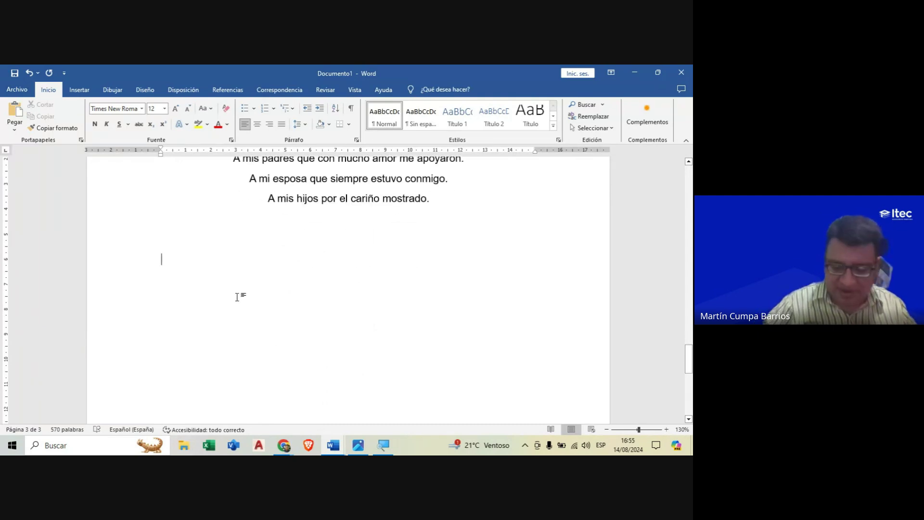
text(ÁLGEBRA:)
key(Return)
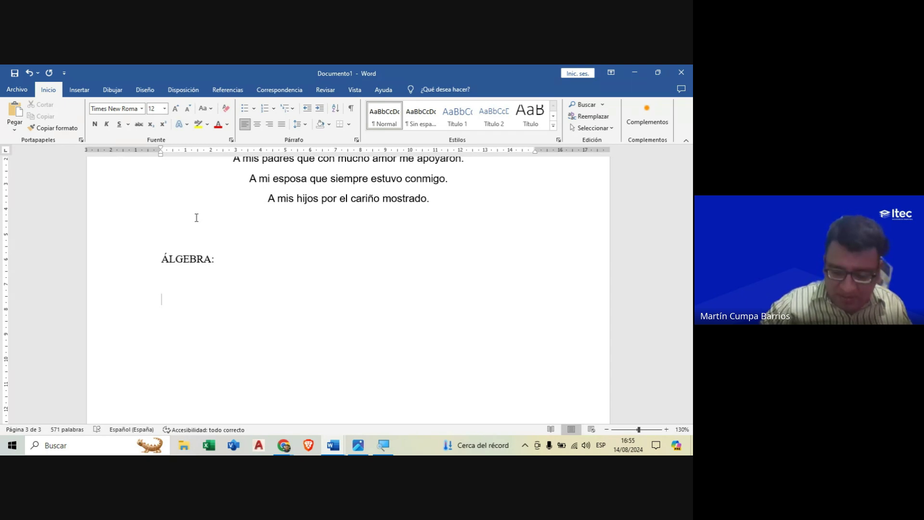
Step: Type the polynomial P(x, y) = x2 +5xy3 + 3y4
text(P(x)
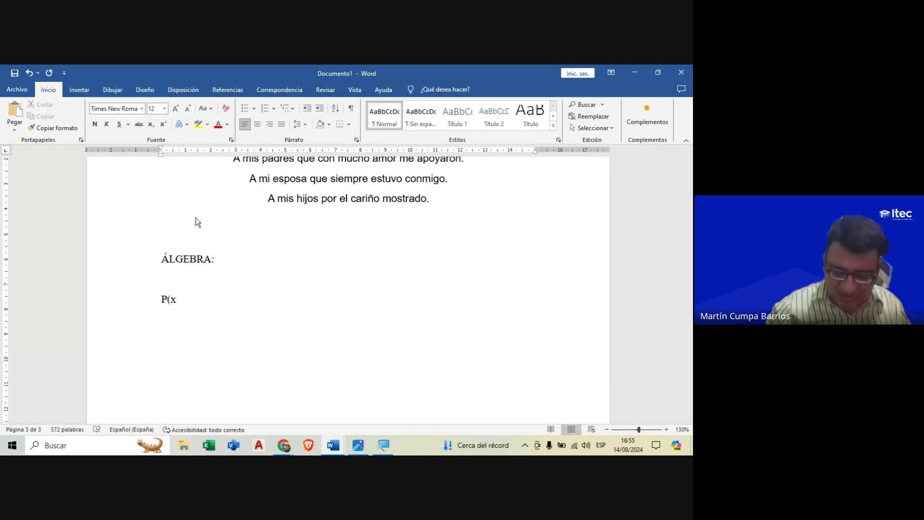
text(, y) = )
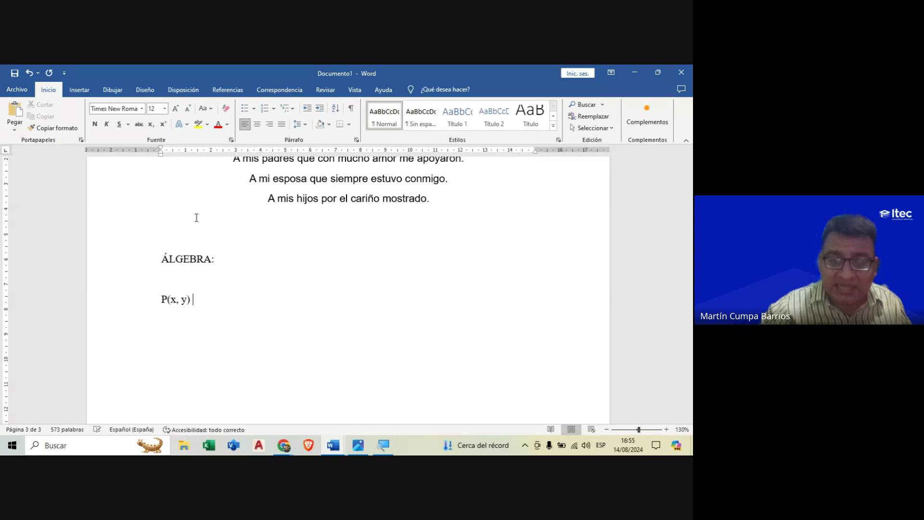
text(x2)
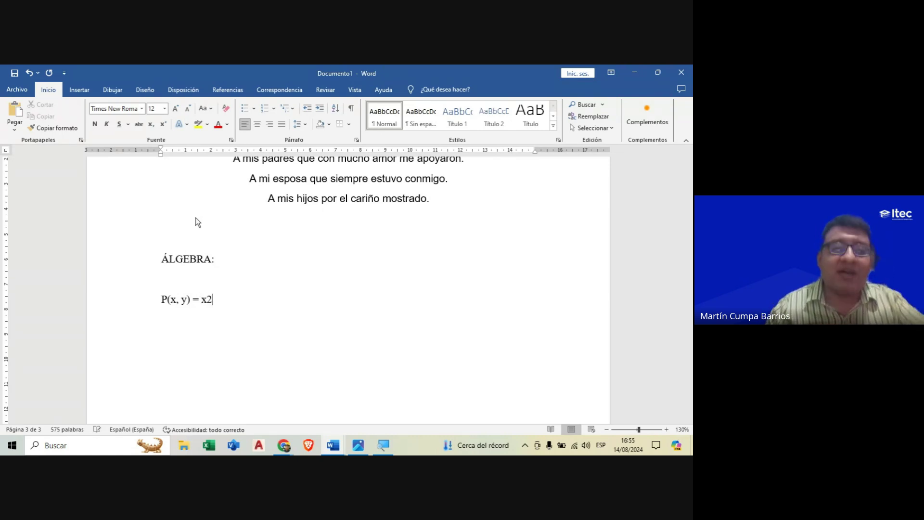
text( +5)
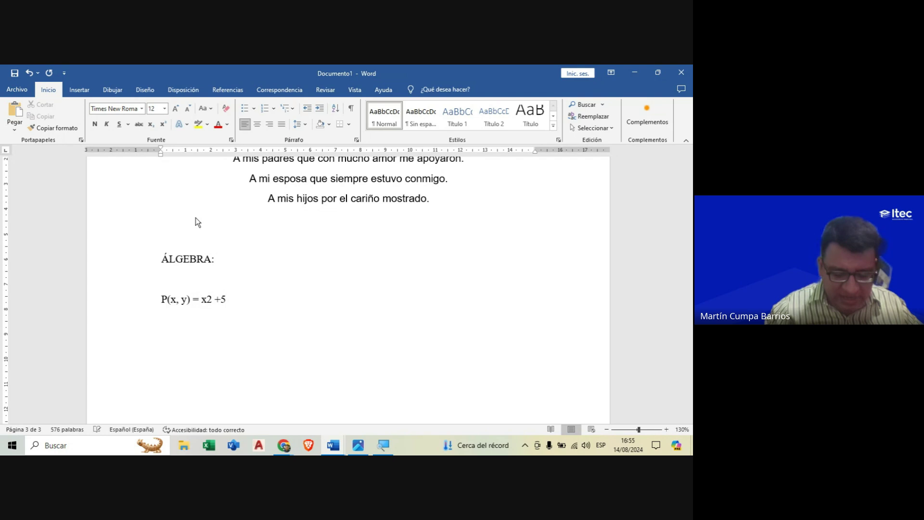
text(xy3 +)
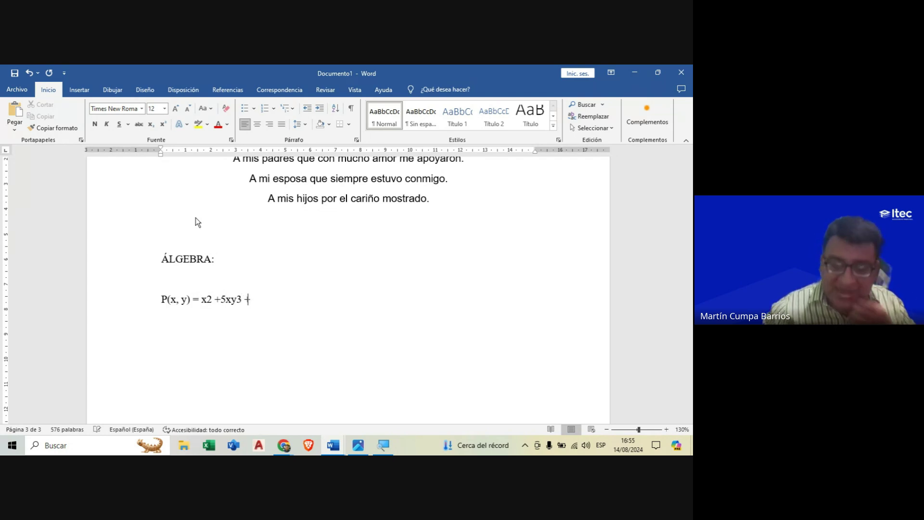
text( 3)
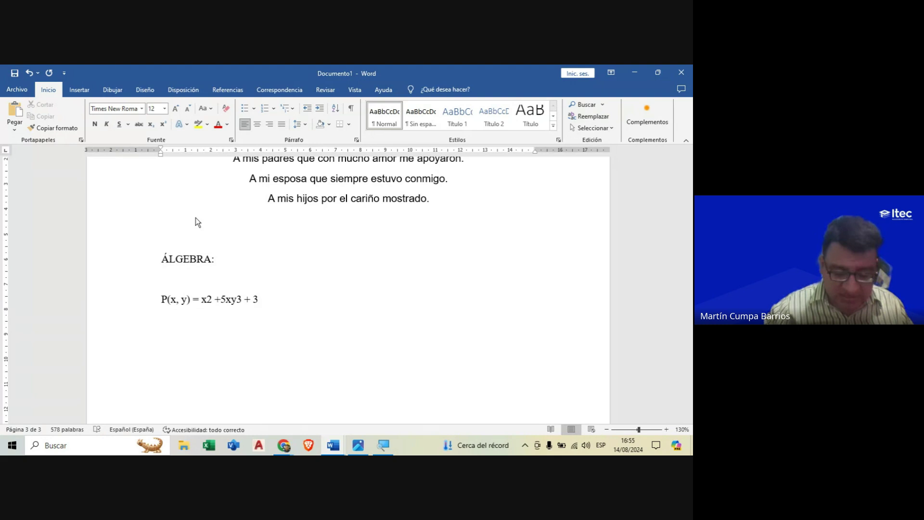
text(y4)
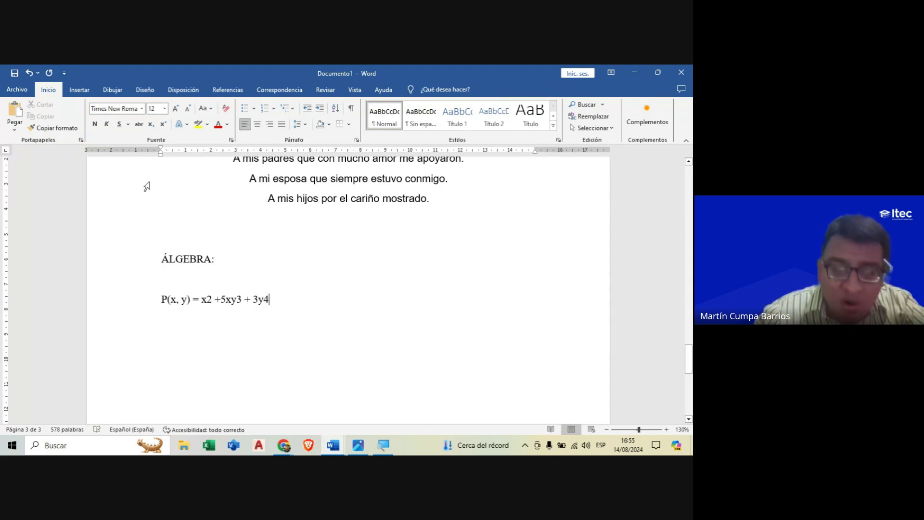
scroll(196, 289, down, 1)
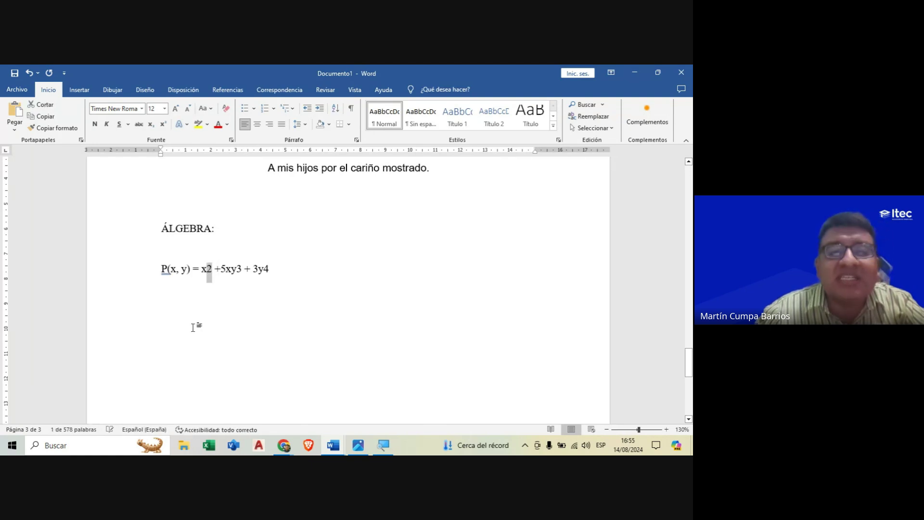
click(285, 446)
Step: Read the 'Superíndice' chat replies in Meet, then return to the polynomial in Word
click(238, 397)
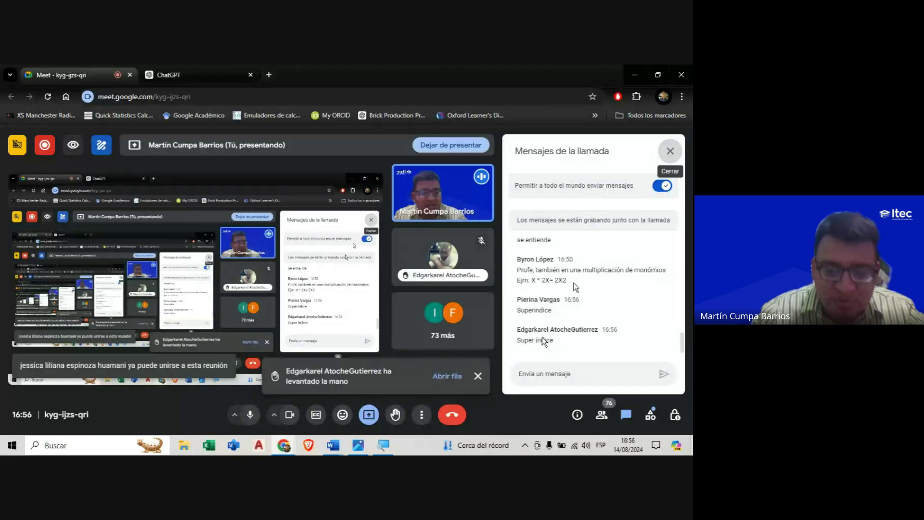
click(672, 152)
click(626, 415)
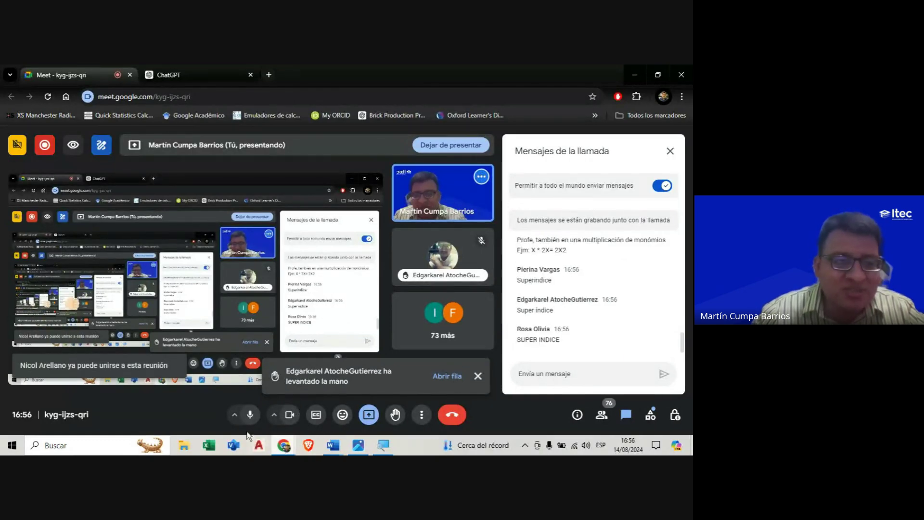
click(337, 444)
mouse_move(332, 445)
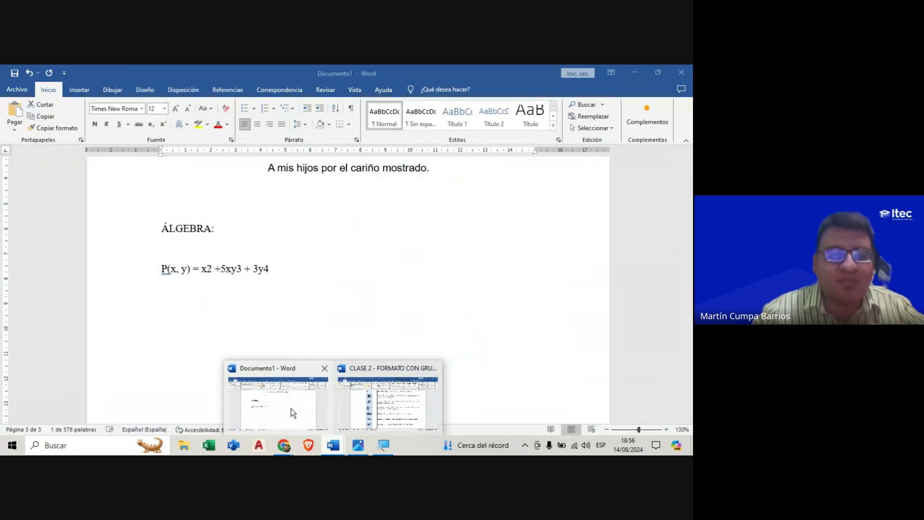
click(291, 408)
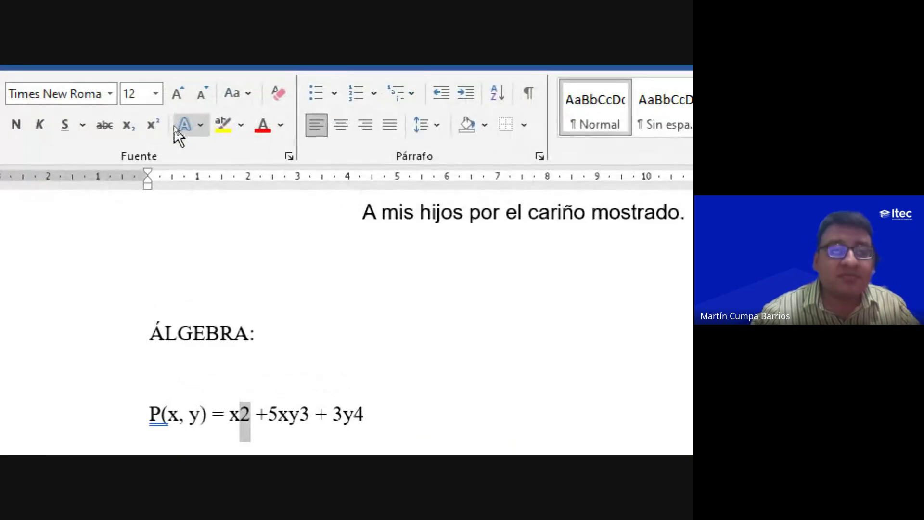
Step: Superscript the exponents 2, 3 and 4 so the polynomial reads x² +5xy³ + 3y⁴
click(152, 125)
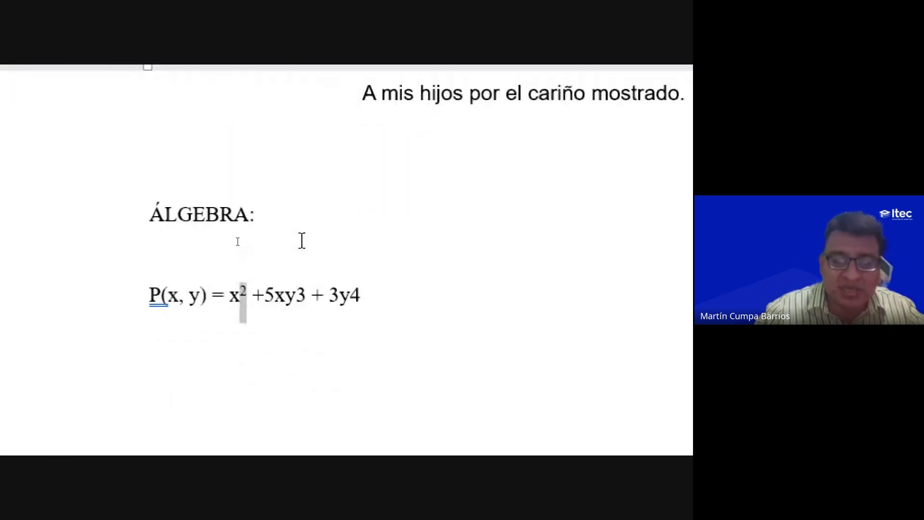
drag(294, 296, 306, 297)
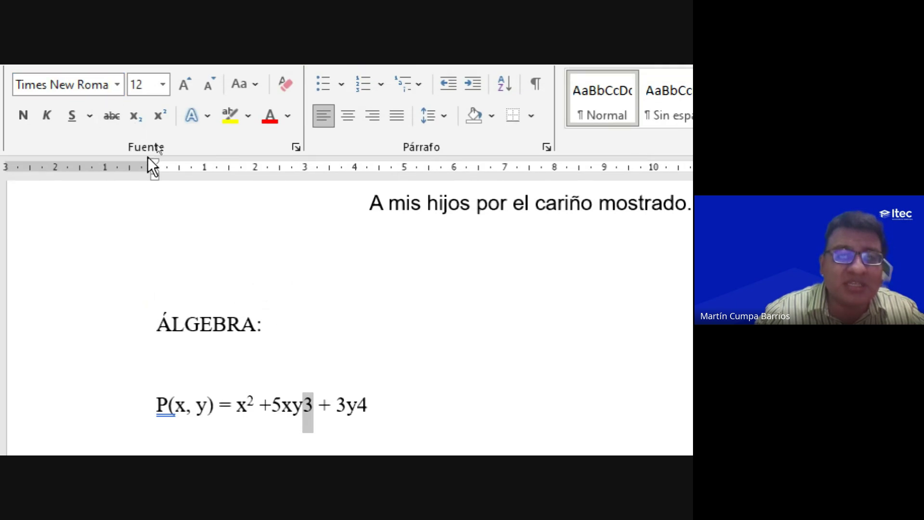
click(161, 111)
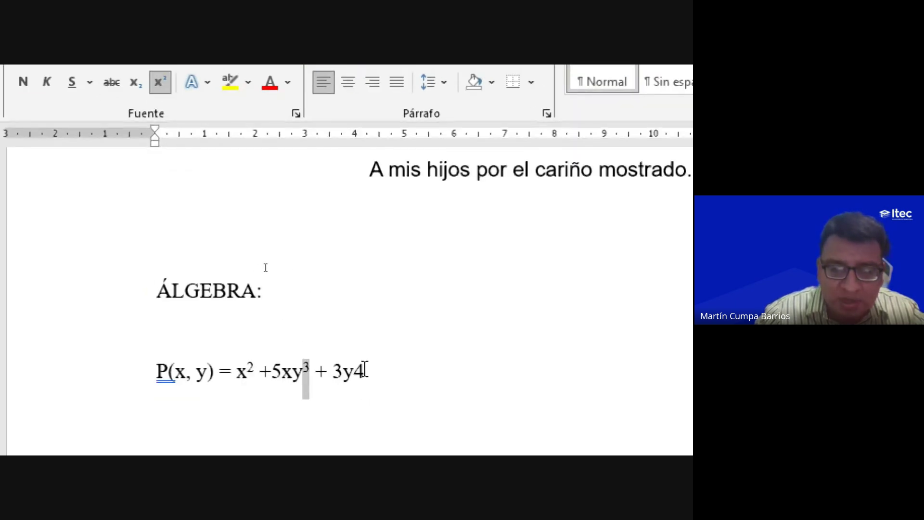
drag(364, 372, 356, 371)
click(160, 82)
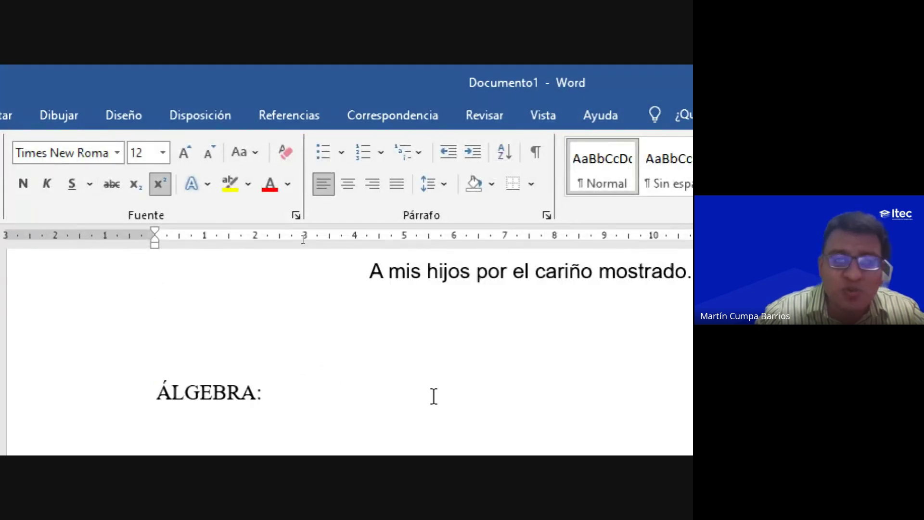
Step: Deselect the exponent and switch Superscript off so new text is typed normally
click(258, 293)
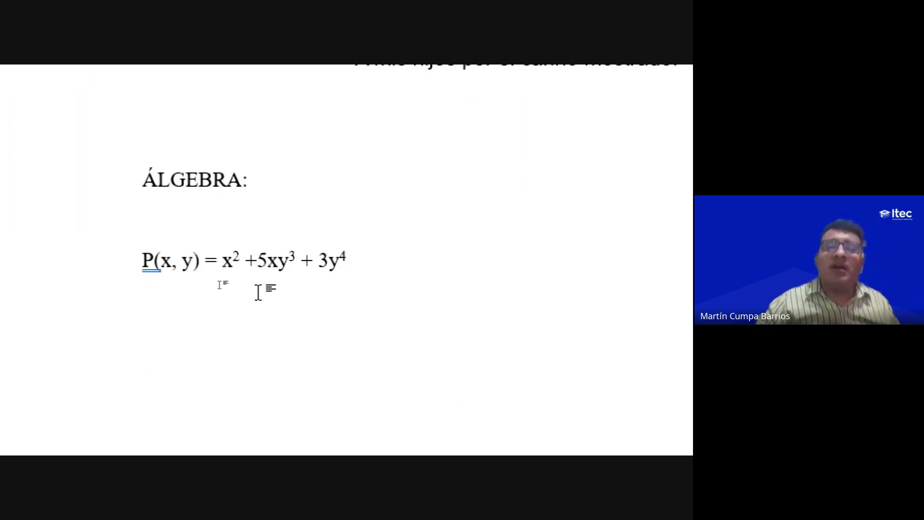
scroll(259, 288, up, 4)
scroll(260, 283, up, 3)
scroll(177, 136, up, 3)
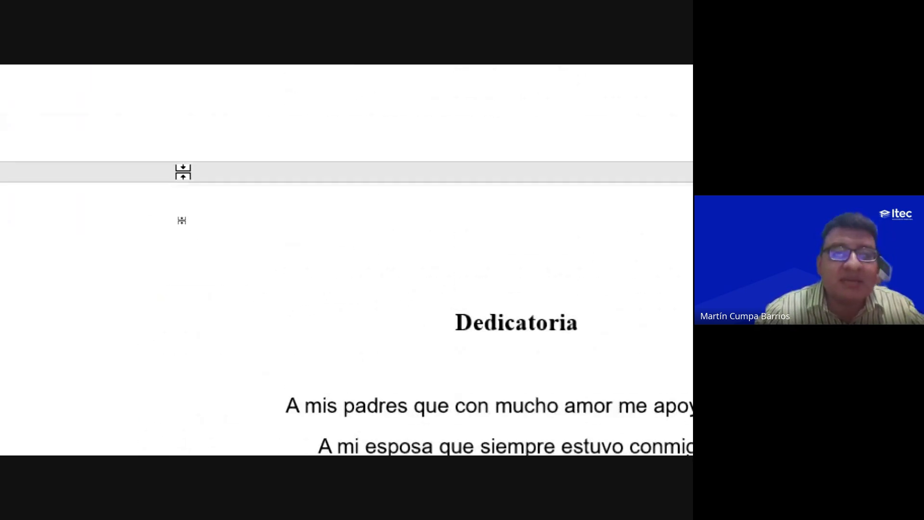
scroll(181, 171, up, 3)
scroll(181, 157, up, 3)
scroll(181, 159, up, 5)
scroll(183, 166, up, 3)
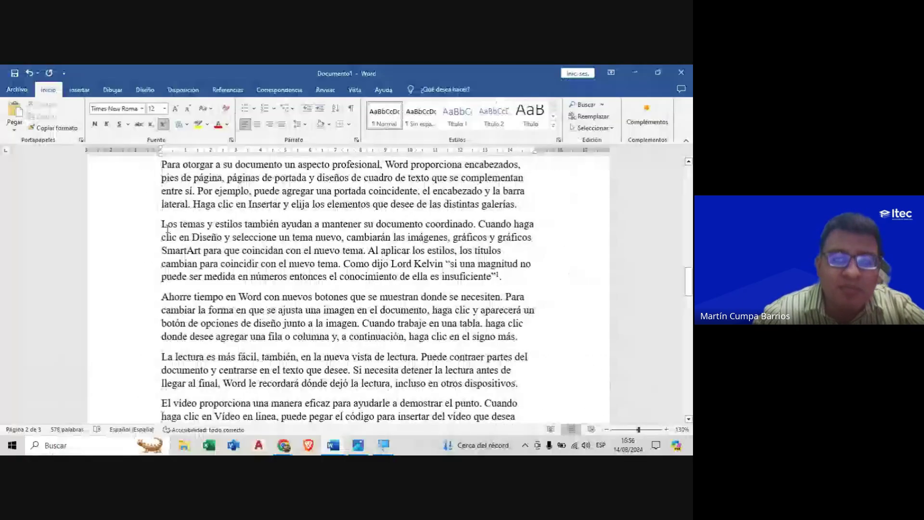
scroll(223, 309, down, 3)
scroll(223, 309, down, 10)
scroll(223, 310, down, 4)
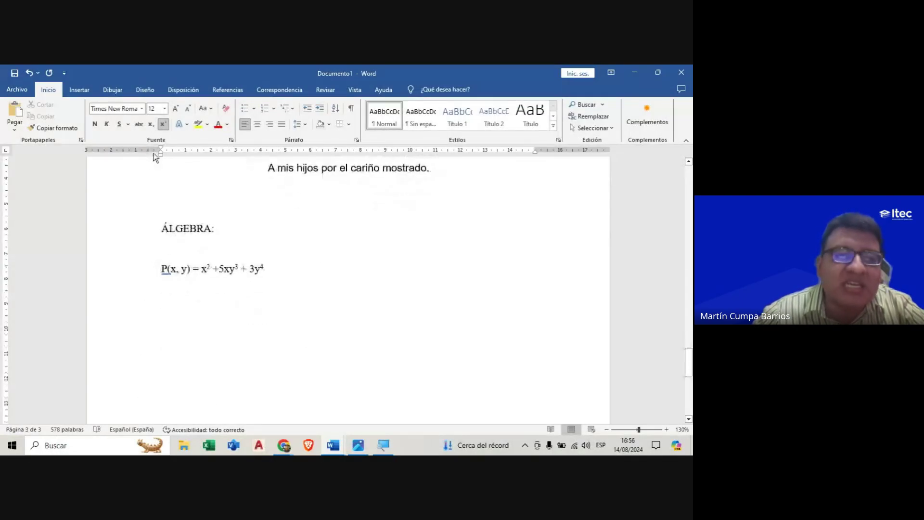
click(163, 124)
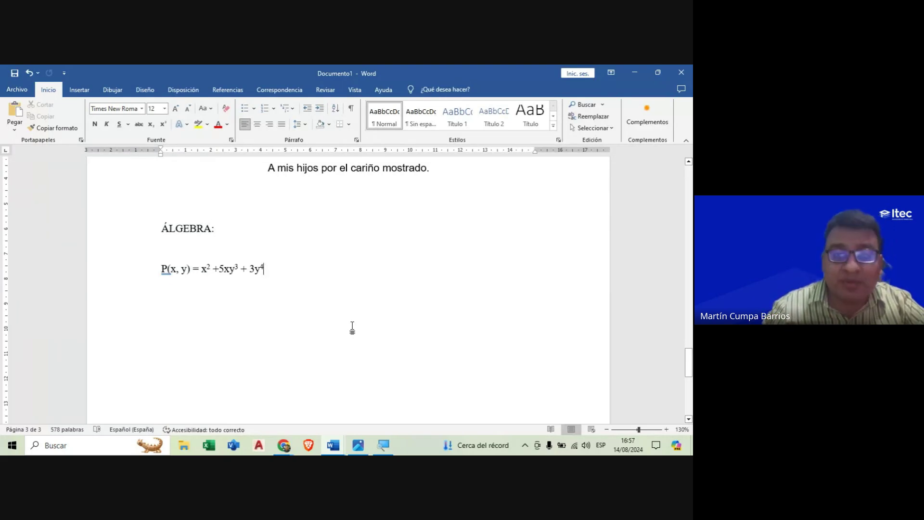
Step: Add an empty line after the polynomial and delete the blank line above it, under ÁLGEBRA:
key(Return)
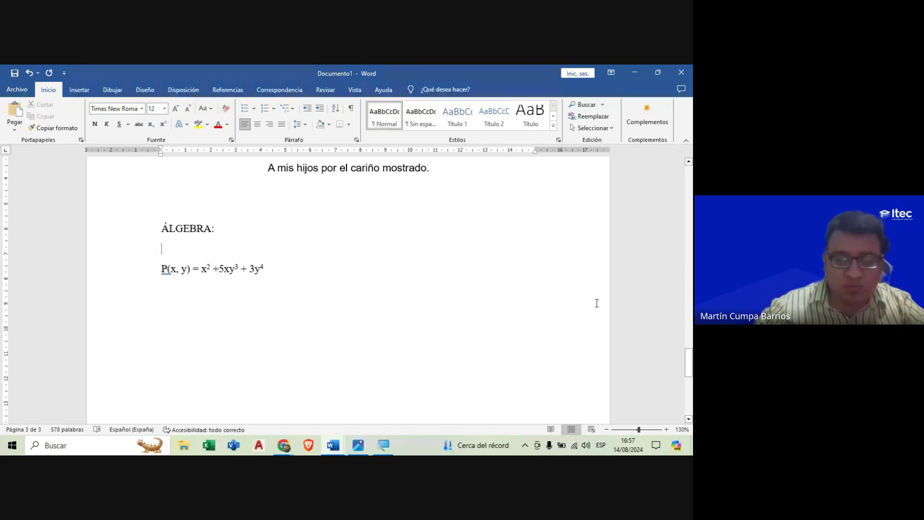
key(BackSpace)
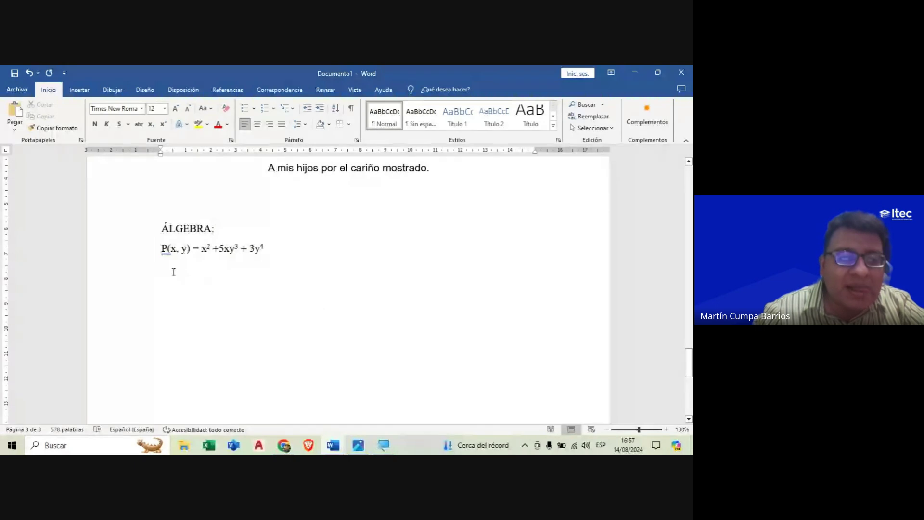
click(174, 272)
click(224, 295)
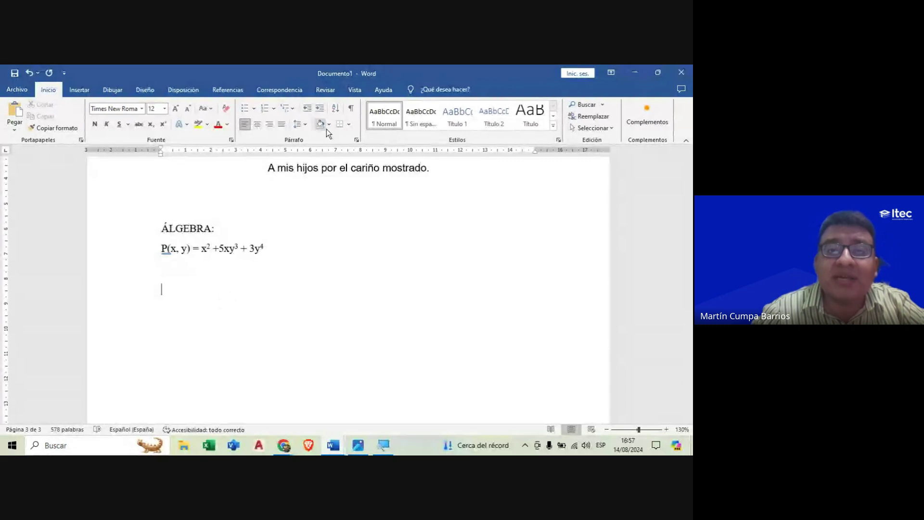
scroll(363, 246, up, 3)
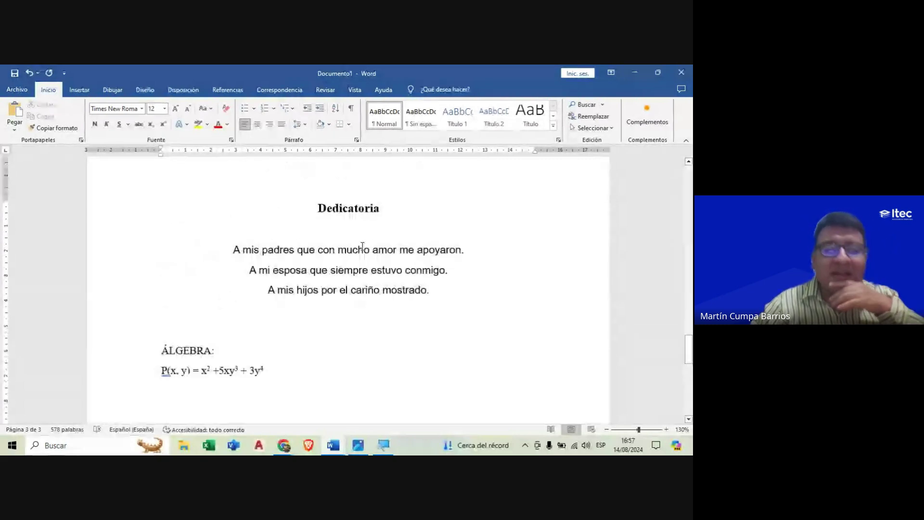
scroll(362, 246, up, 5)
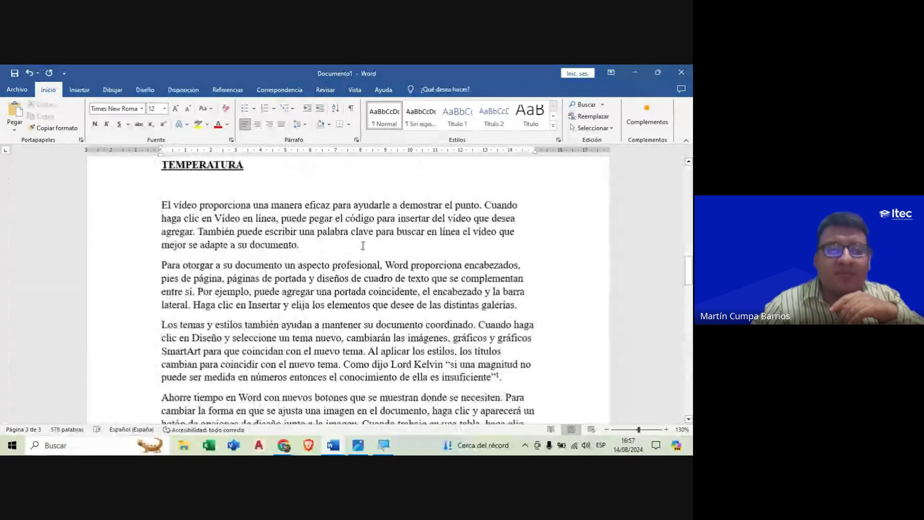
scroll(363, 245, down, 1)
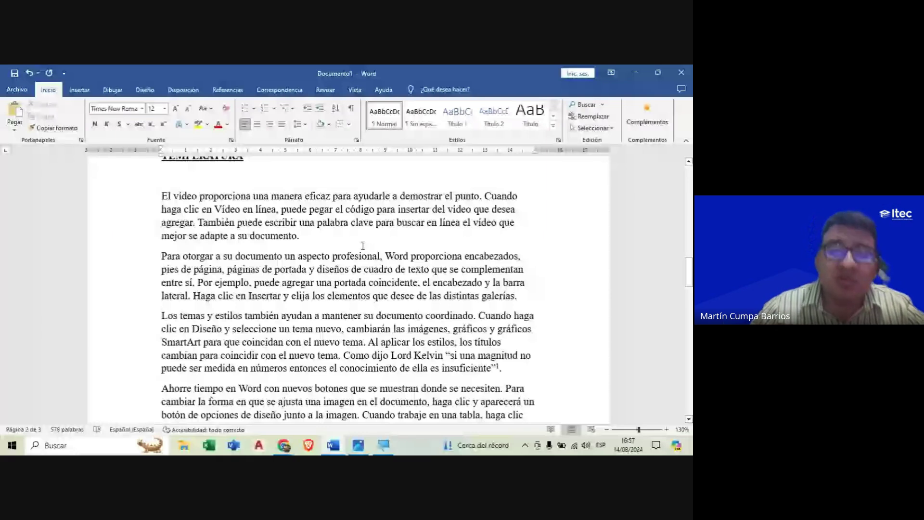
Step: Select the TEMPERATURA body text from its first paragraph through the Lord Kelvin quotation
mouse_move(176, 194)
mouse_down()
mouse_move(382, 453)
mouse_move(385, 337)
mouse_move(372, 328)
mouse_up()
scroll(234, 288, up, 5)
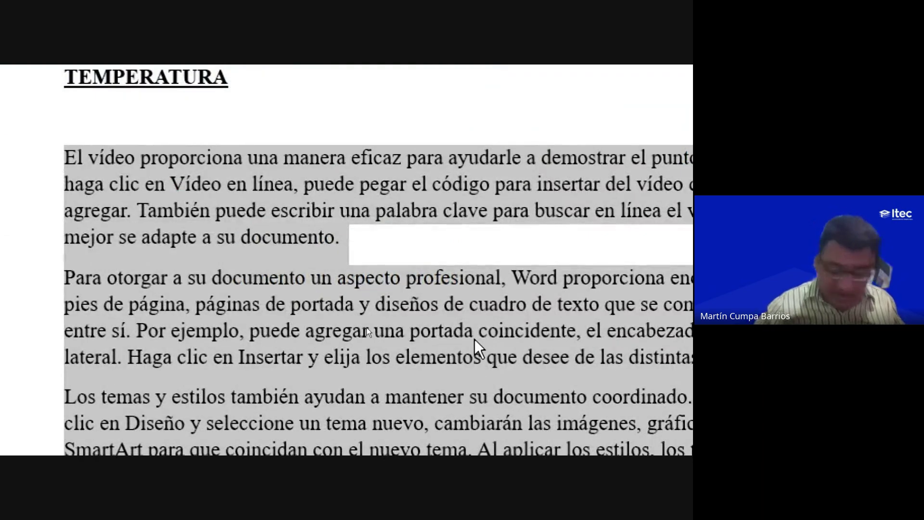
key(super)
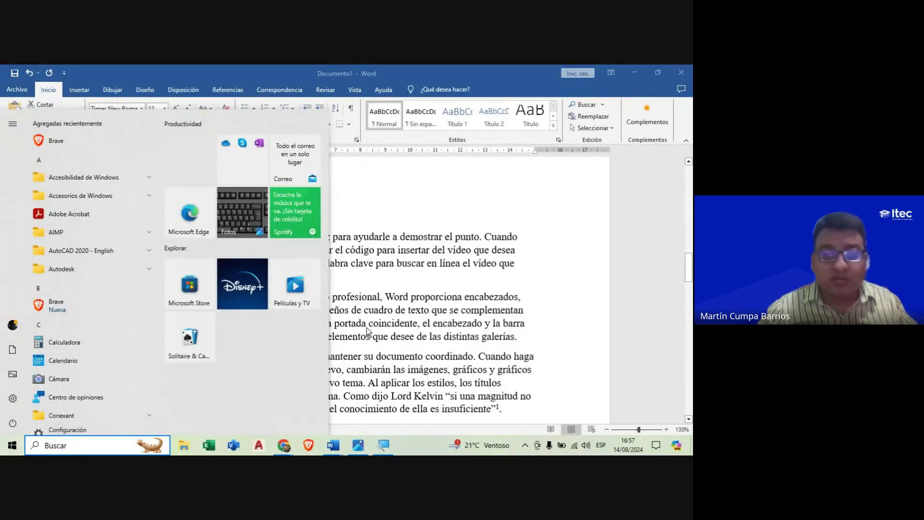
key(Escape)
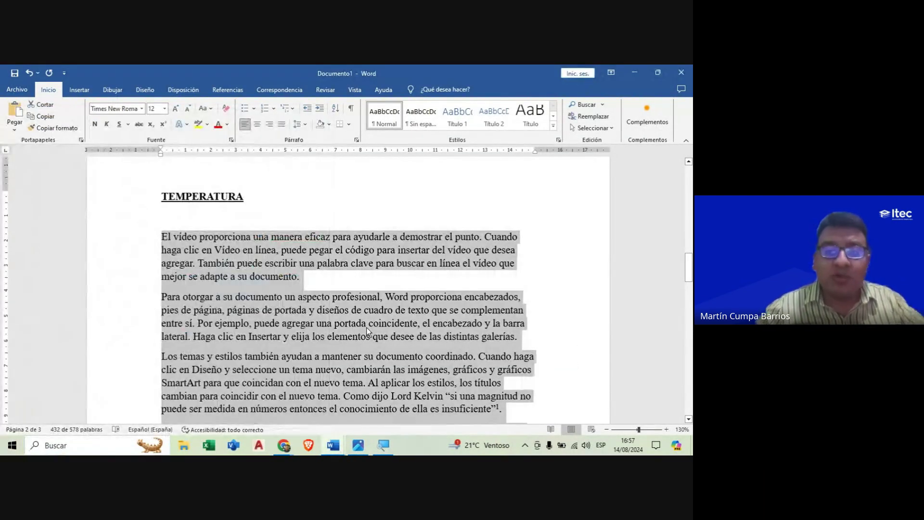
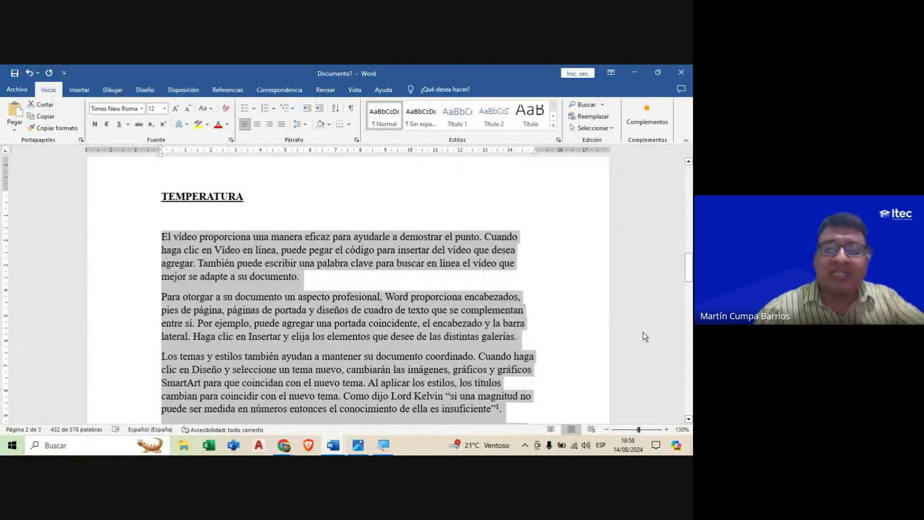
Step: Apply Justificar alignment to the selected TEMPERATURA paragraphs and scroll through to review them
click(280, 124)
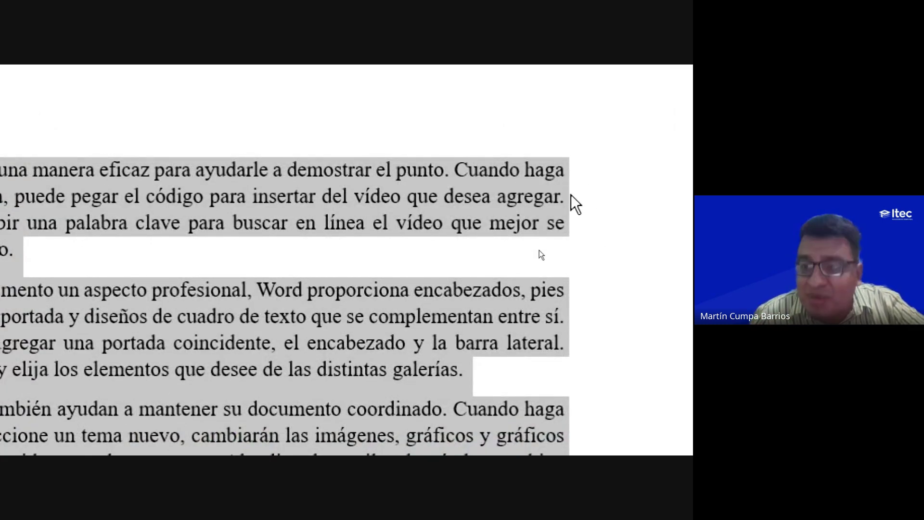
scroll(568, 320, down, 3)
scroll(569, 330, down, 3)
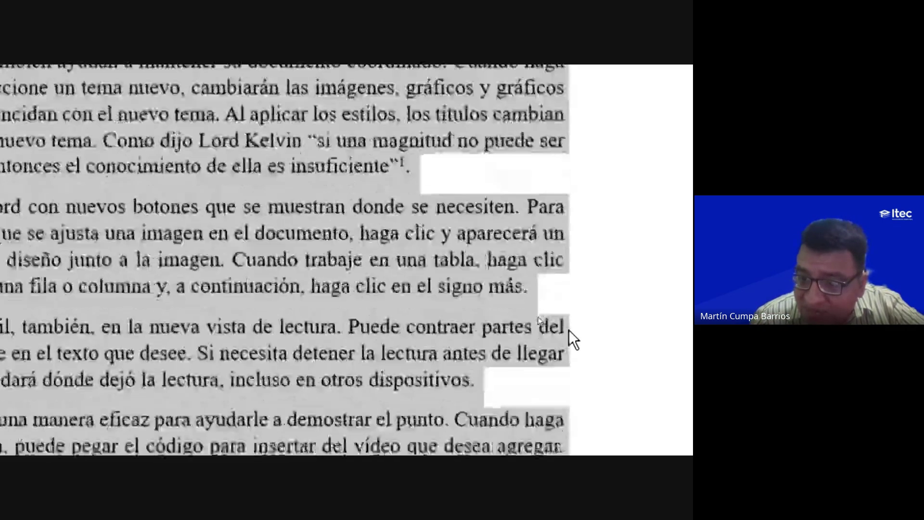
scroll(569, 330, down, 1)
scroll(569, 331, down, 2)
scroll(569, 331, up, 2)
scroll(481, 313, up, 3)
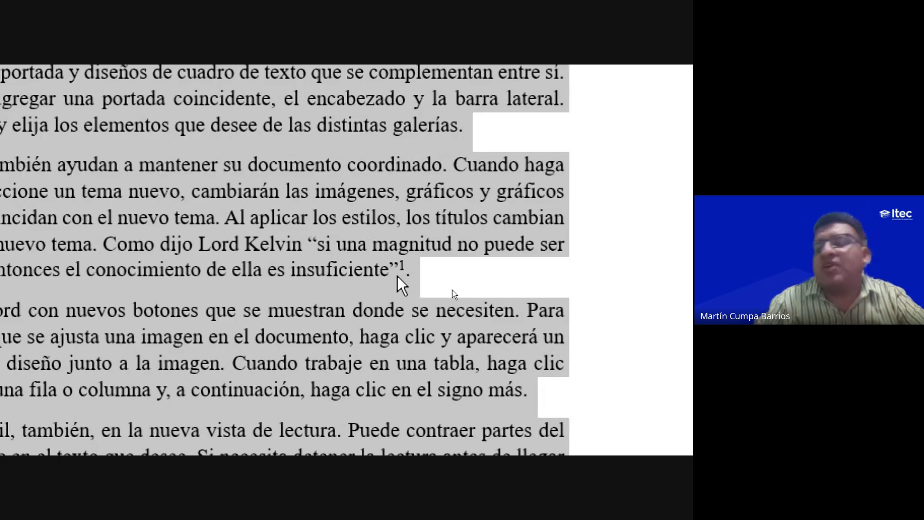
scroll(573, 308, down, 3)
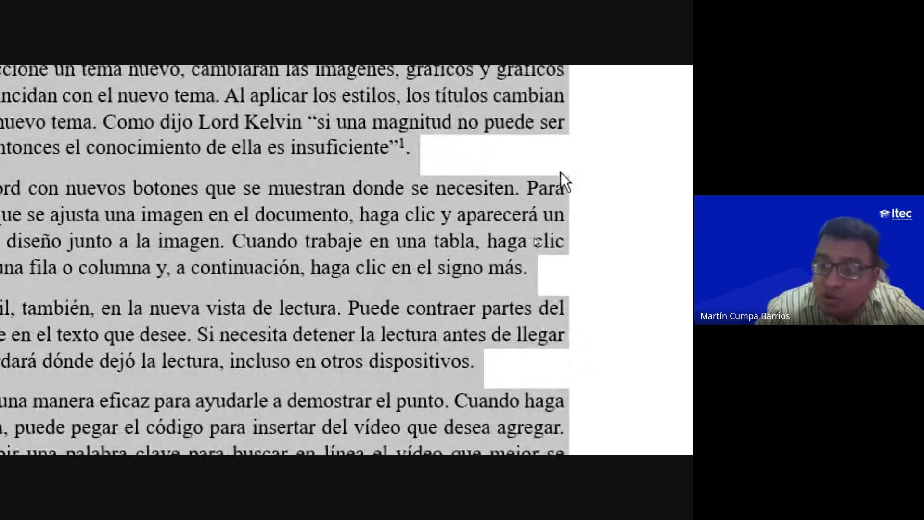
scroll(559, 299, down, 3)
scroll(563, 217, down, 4)
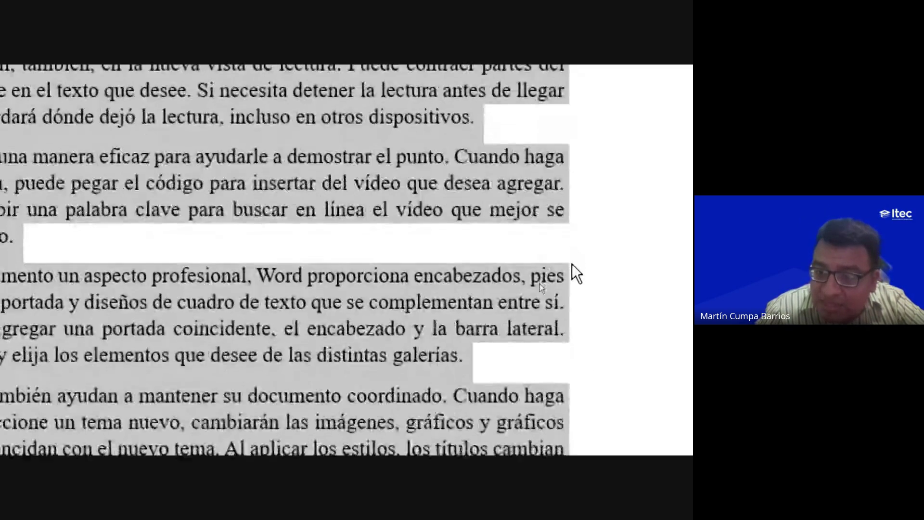
scroll(573, 265, down, 3)
scroll(573, 264, down, 5)
scroll(574, 266, up, 6)
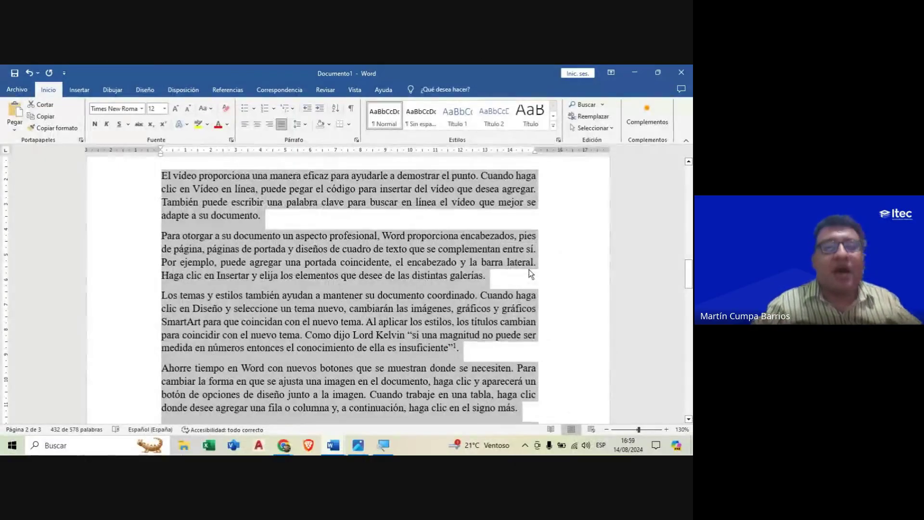
scroll(268, 297, up, 1)
scroll(268, 297, up, 2)
Step: Deselect the text and type the lead-in sentence introducing the temperature concepts after 'documento.'
click(268, 297)
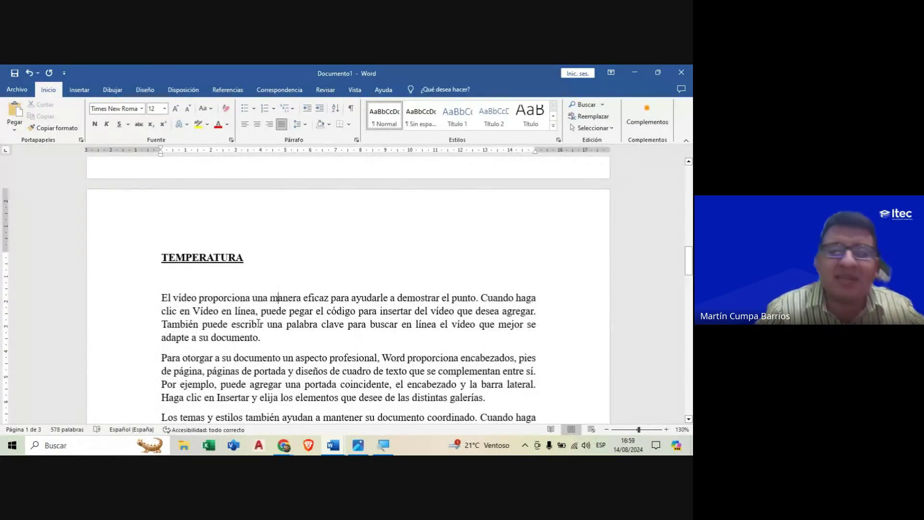
scroll(268, 297, down, 2)
scroll(267, 297, down, 5)
scroll(267, 297, up, 3)
scroll(267, 297, up, 2)
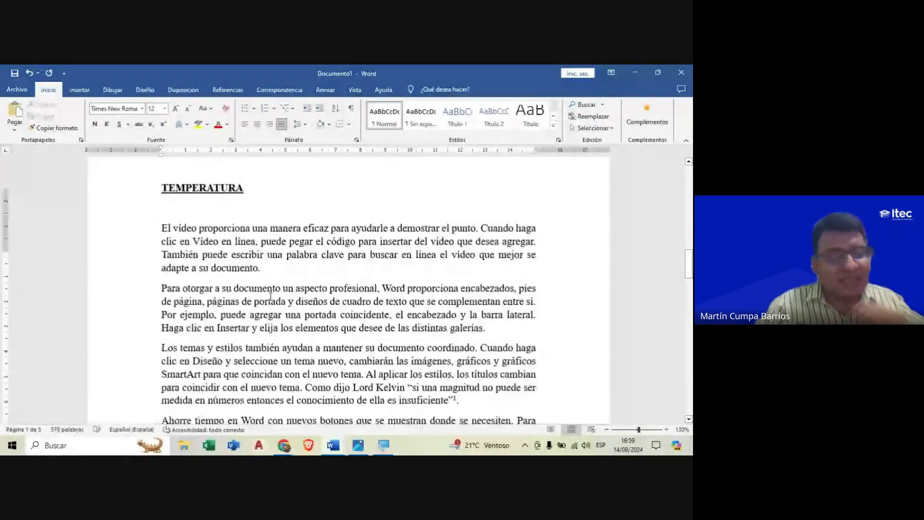
scroll(269, 297, down, 4)
scroll(270, 297, down, 1)
scroll(271, 299, up, 2)
scroll(269, 308, up, 3)
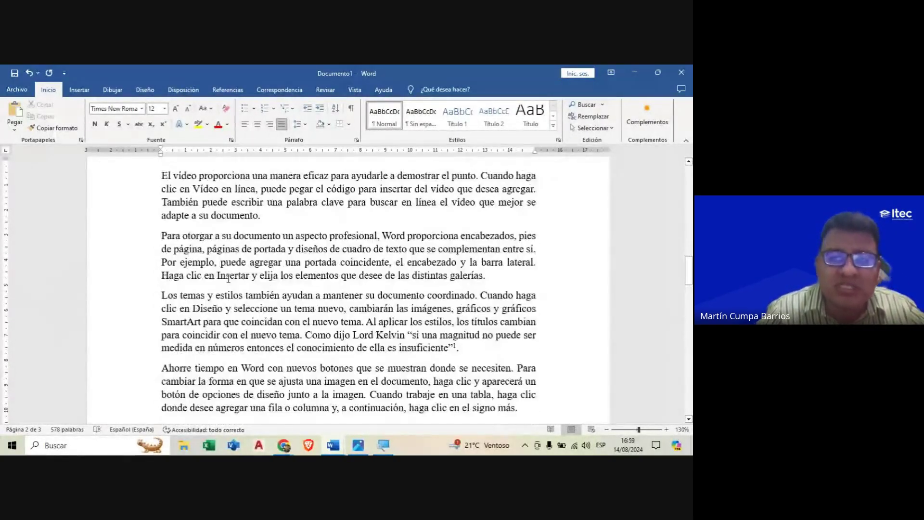
scroll(269, 319, up, 3)
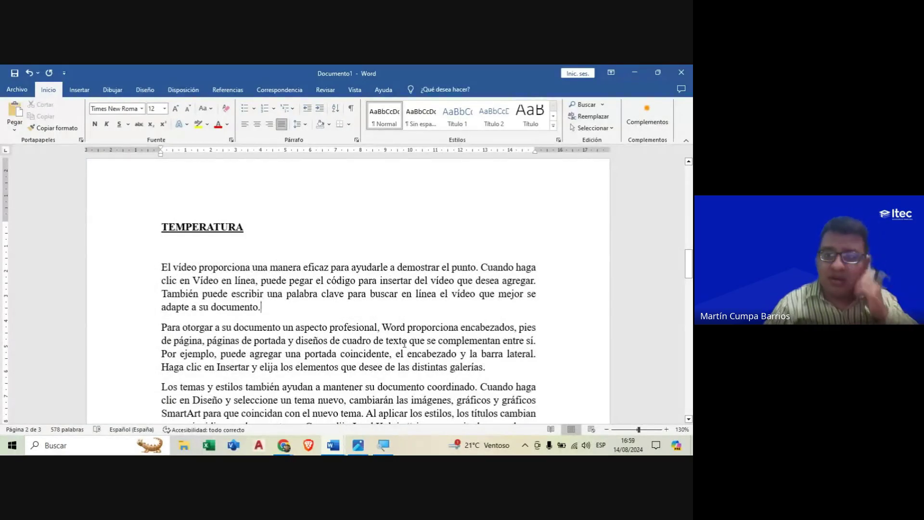
text(co)
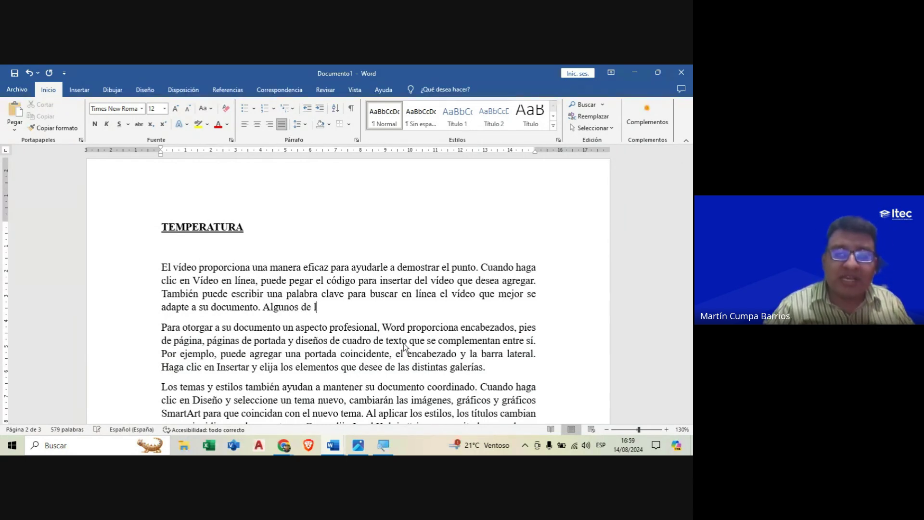
text(nceptos dentro del tema de temperatura son:)
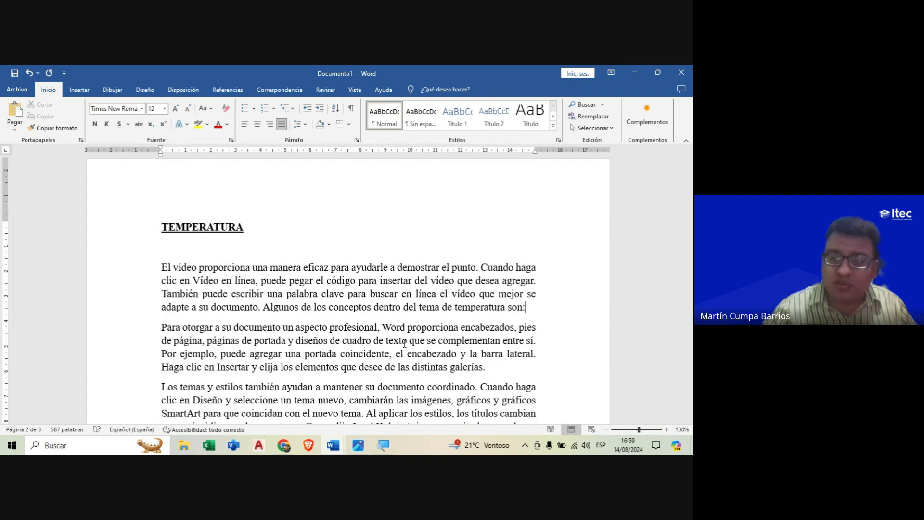
Step: List Calor, Trabajo, Potencia, Eficiencia and Velocidad molecular on separate lines
key(Return)
text(C)
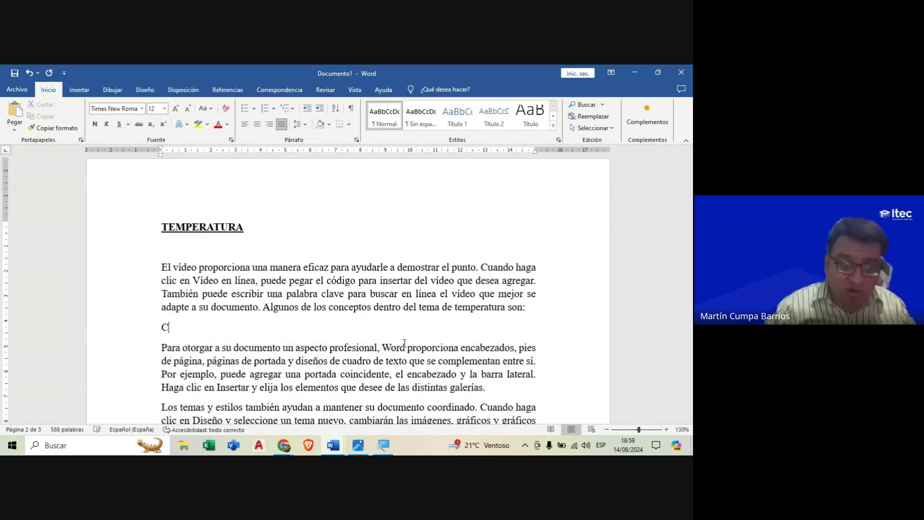
text(alor)
key(Return)
text(Trabajo)
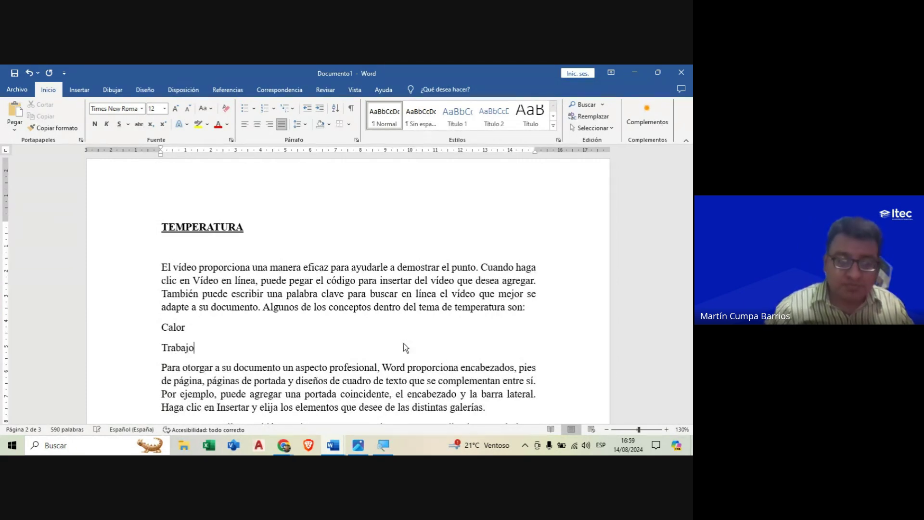
key(Return)
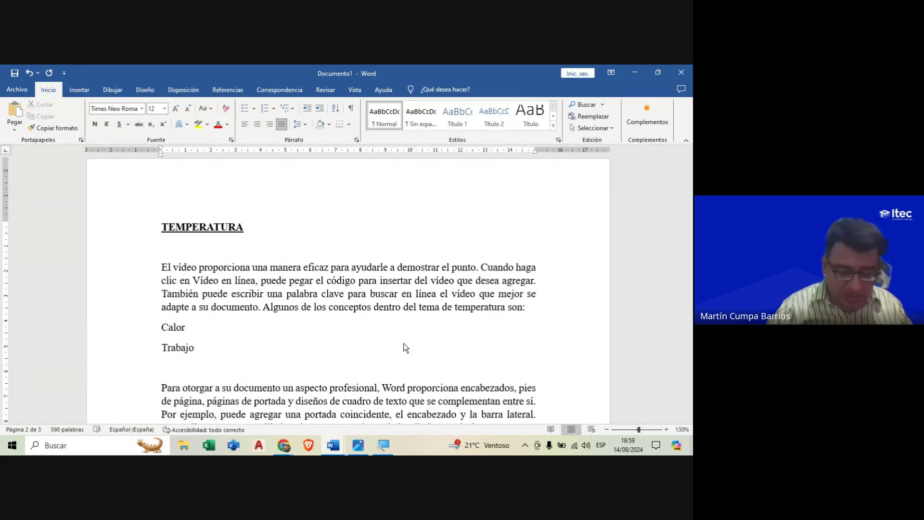
text(Potencia)
key(Return)
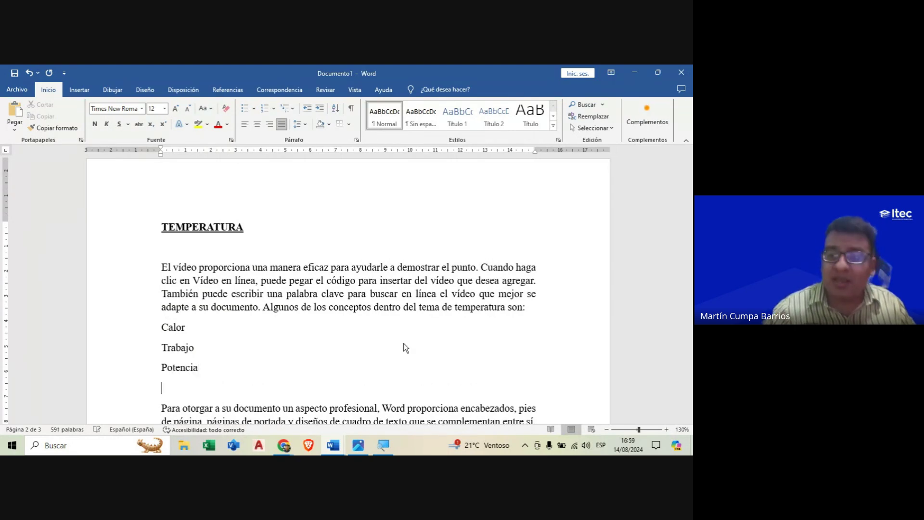
text(Efici)
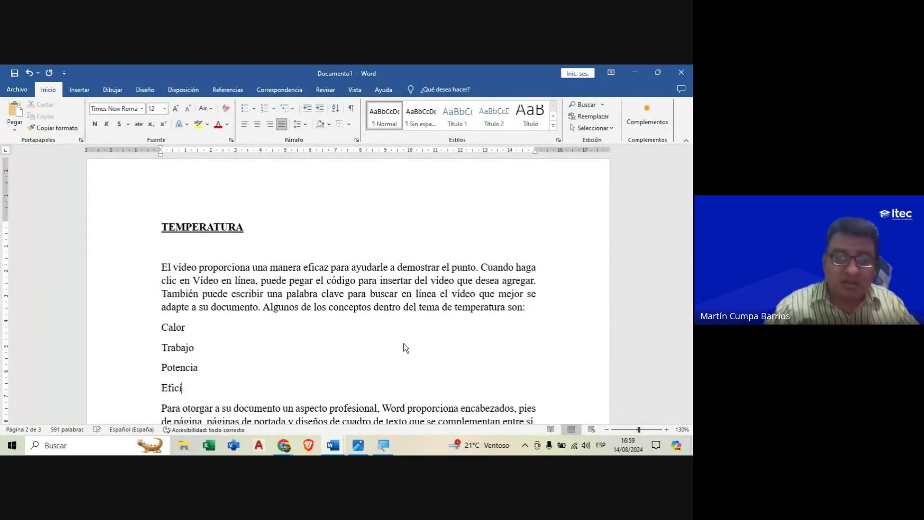
text(encia)
key(Return)
text(Velocidad molecular)
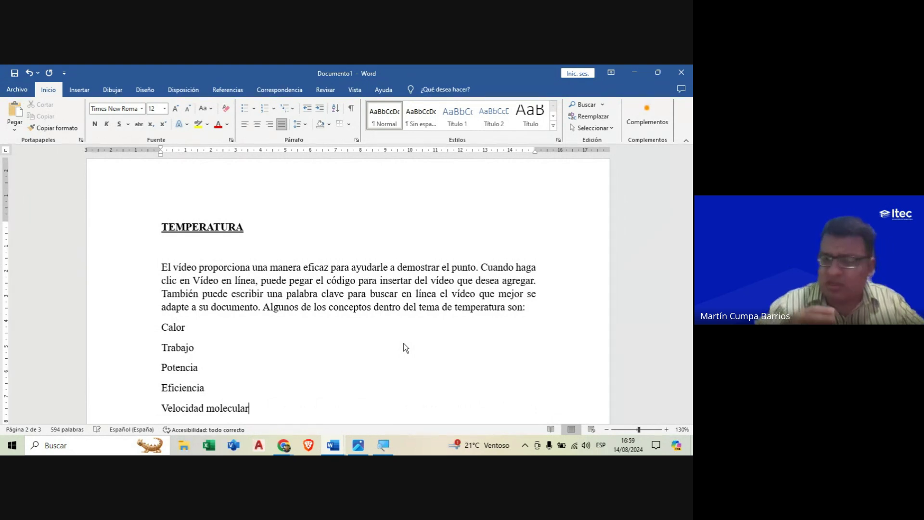
scroll(288, 220, down, 1)
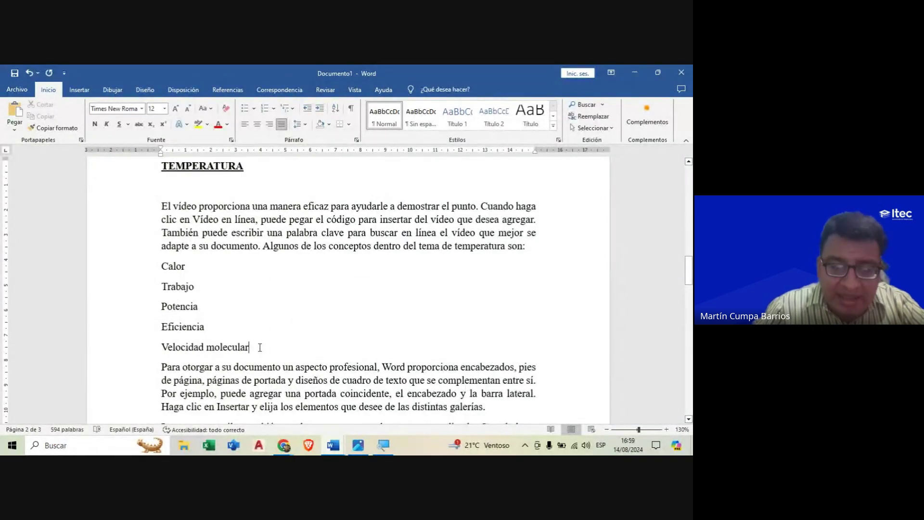
Step: Select the lines from Calor to Velocidad molecular and turn on Windows Magnifier
drag(260, 348, 172, 273)
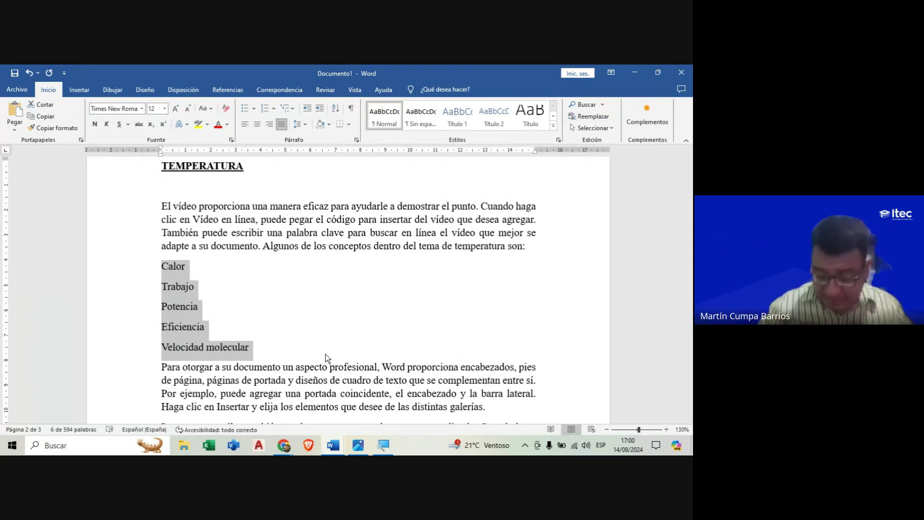
key(super+plus)
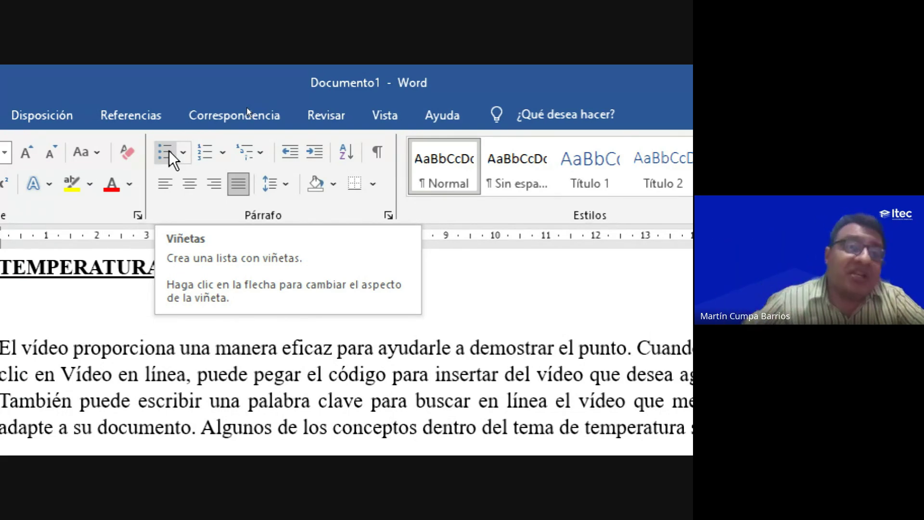
Step: Apply the checkmark bullet from the Biblioteca de viñetas to the five concept lines
click(183, 153)
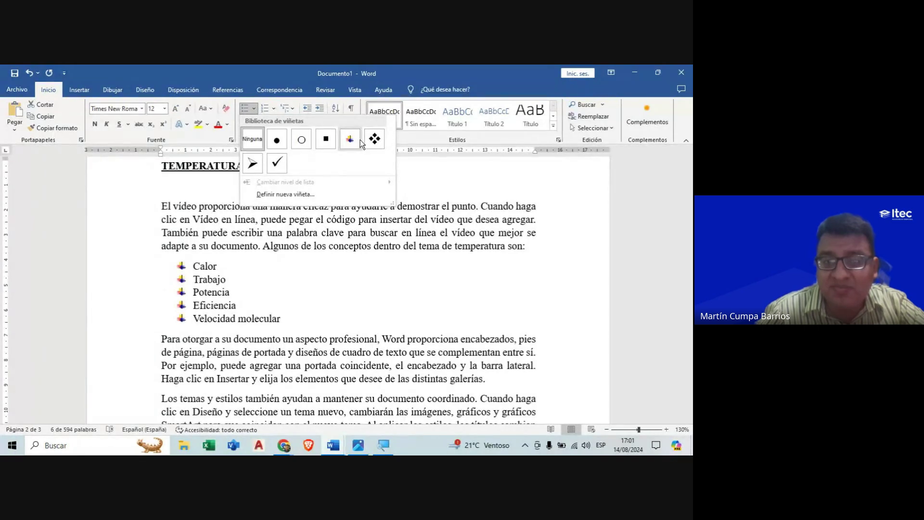
click(275, 165)
click(346, 297)
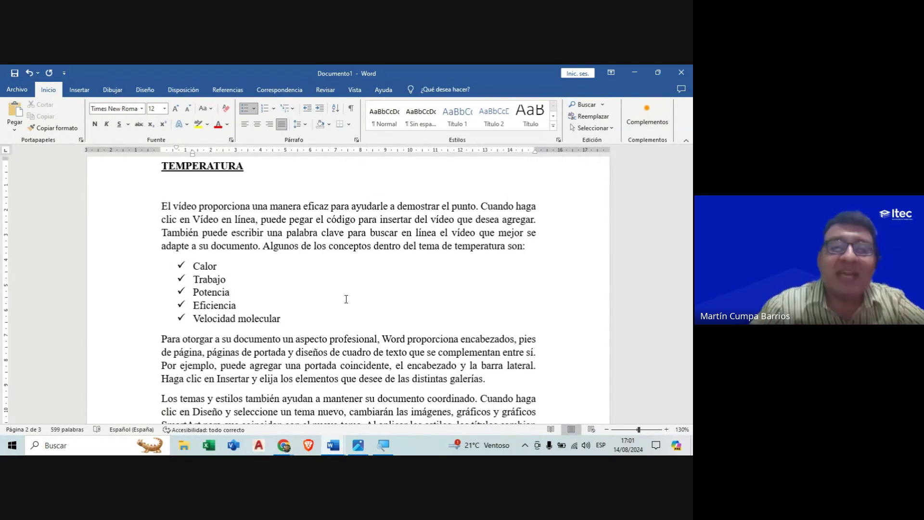
Step: Add 'Los estados del agua cambian de la siguiente manera:' after the 'distintas galerías' paragraph, then switch to Meet
scroll(292, 237, down, 2)
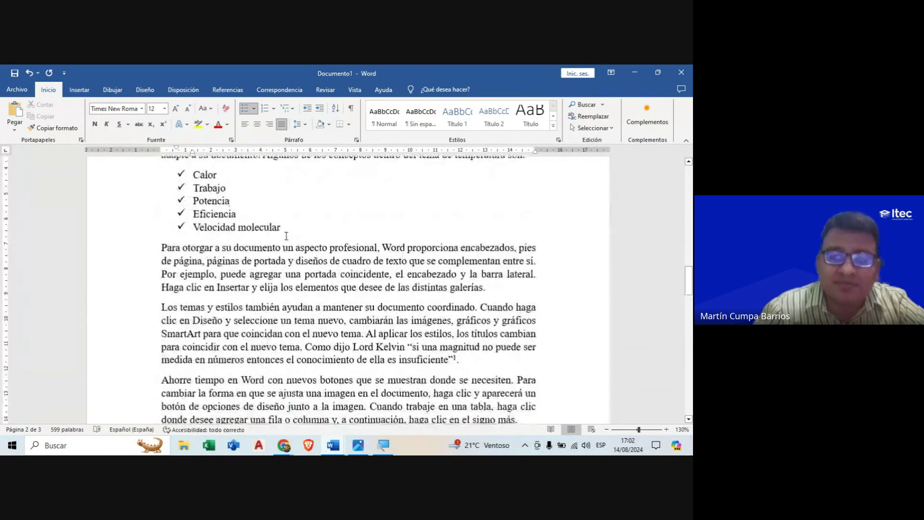
scroll(288, 236, up, 2)
scroll(286, 235, down, 3)
scroll(286, 235, down, 1)
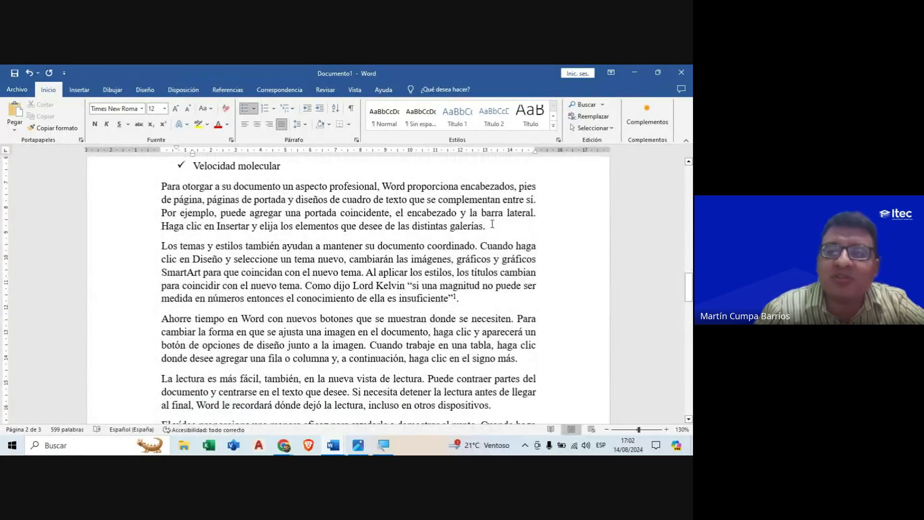
click(547, 244)
key(Return)
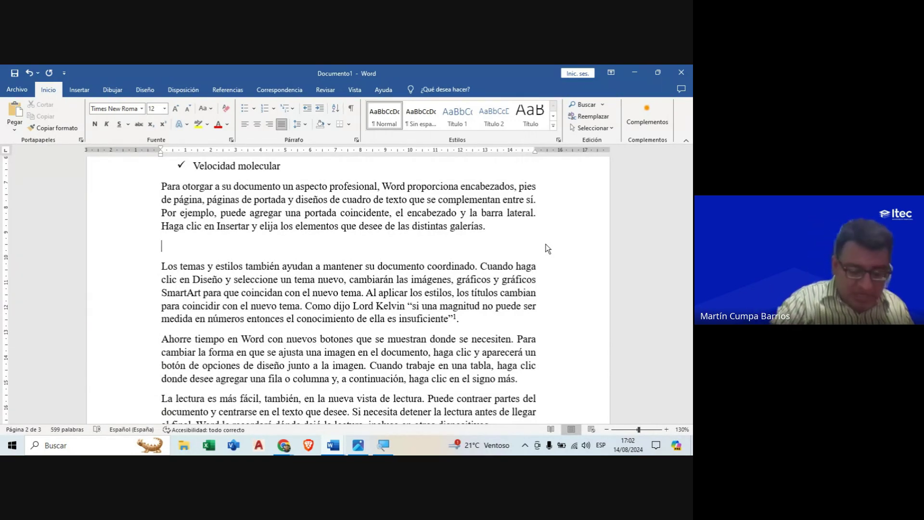
text(Los estados de)
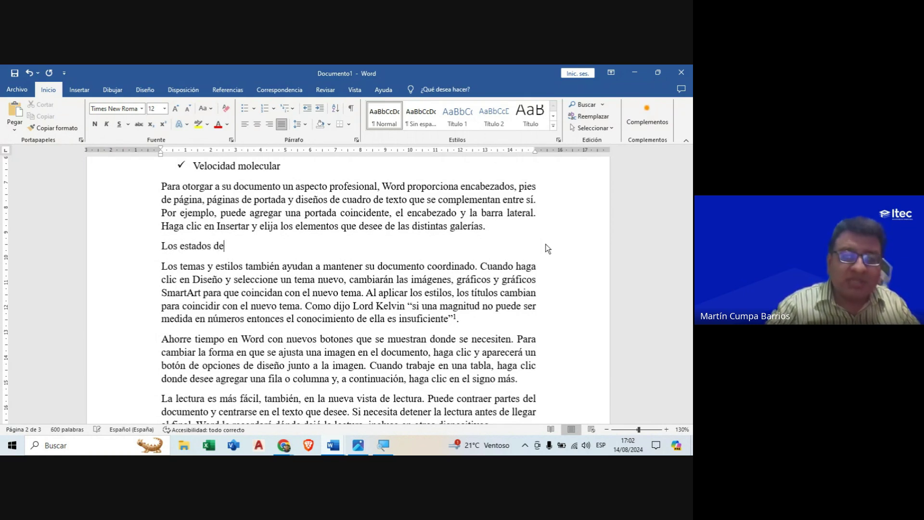
text(l agua cambian de la siguiente manera:)
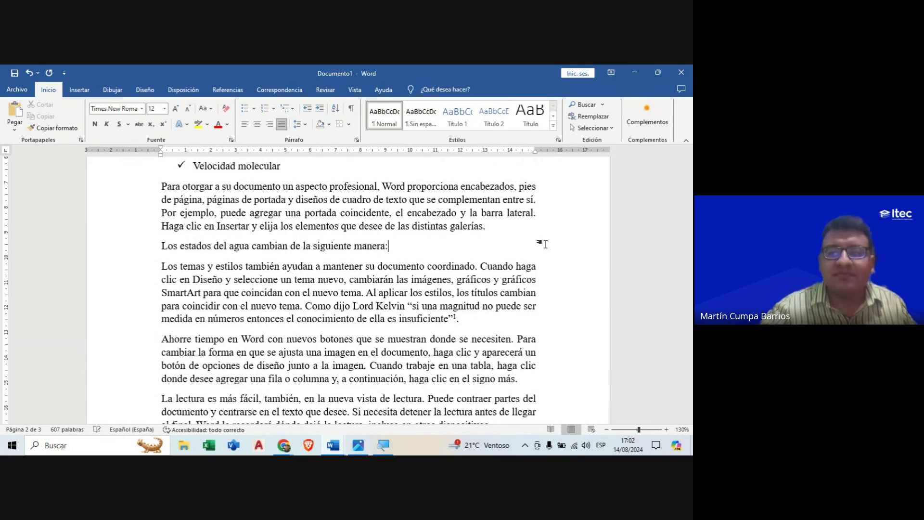
key(Return)
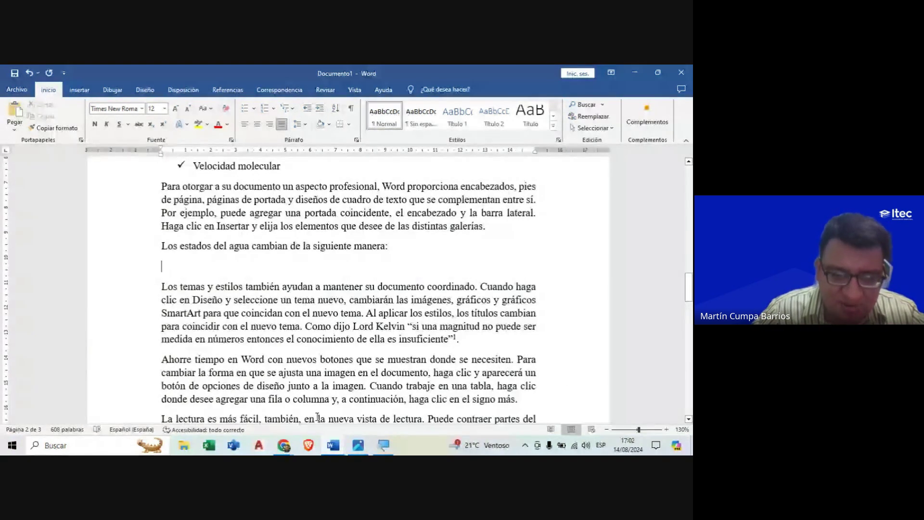
mouse_move(284, 446)
click(340, 397)
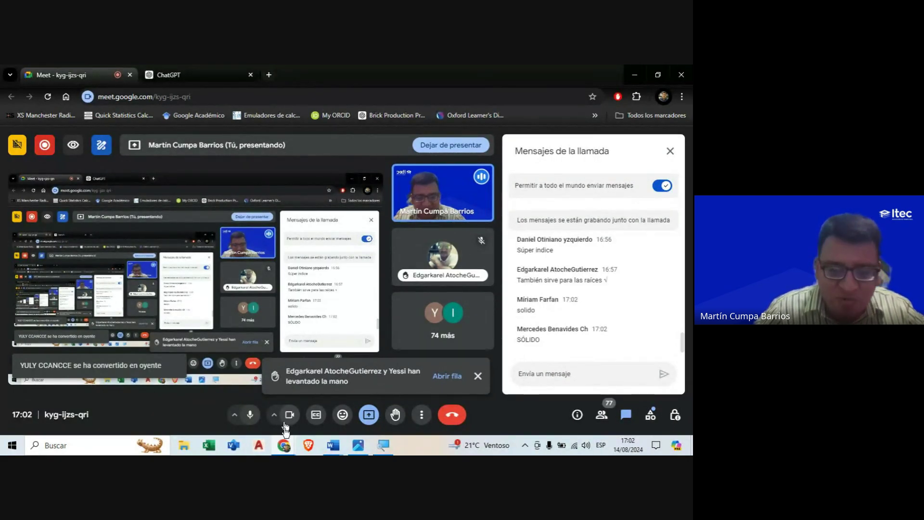
mouse_move(332, 445)
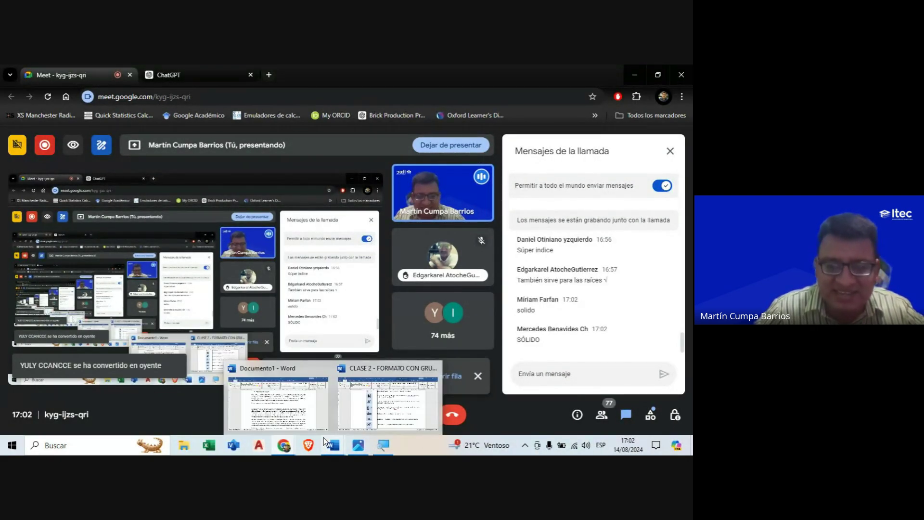
Step: Back in Word, type Sólido, Líquido and Gaseoso on separate lines and select all three
click(287, 411)
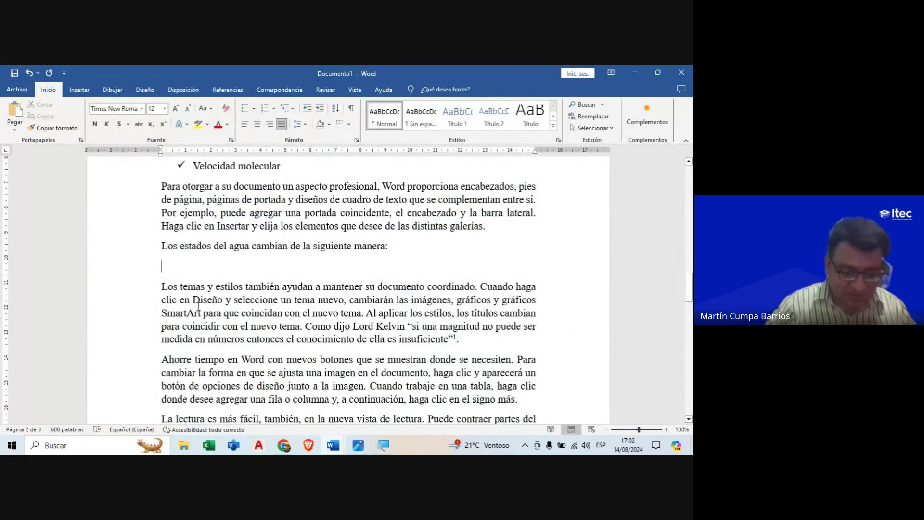
text(So)
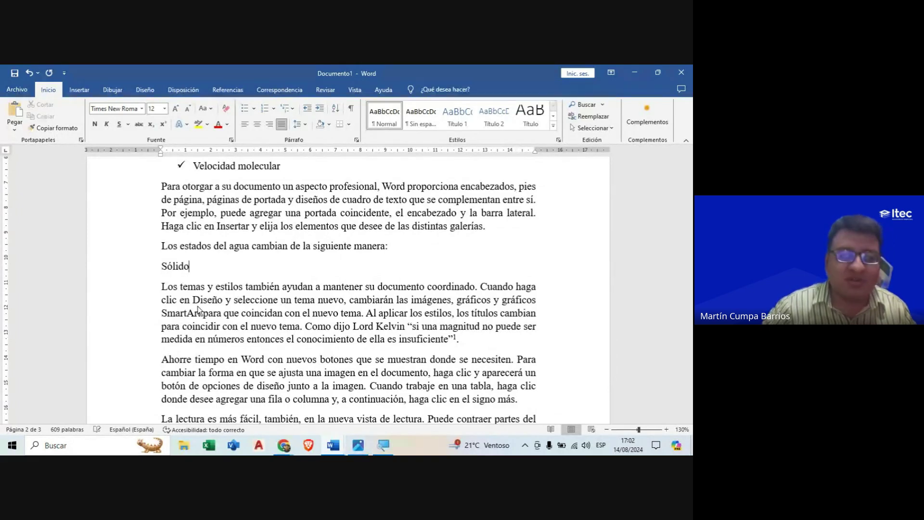
key(Return)
click(281, 446)
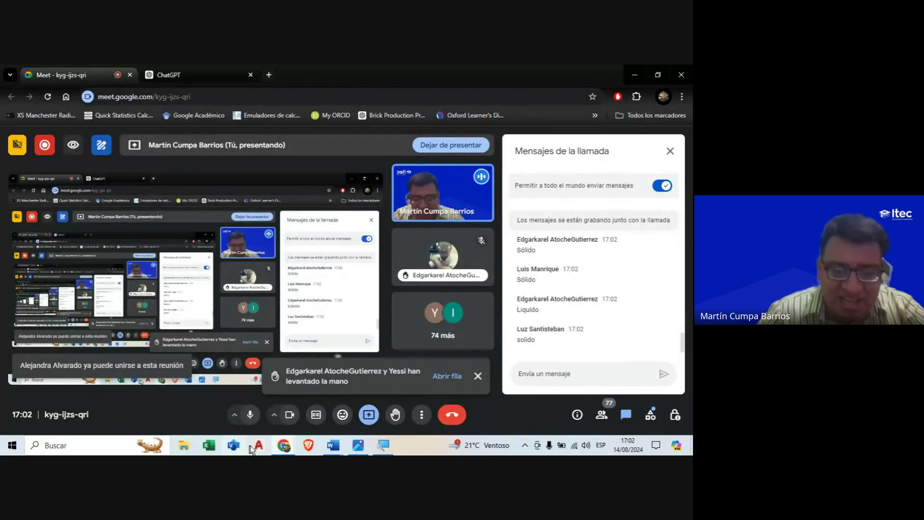
mouse_move(332, 445)
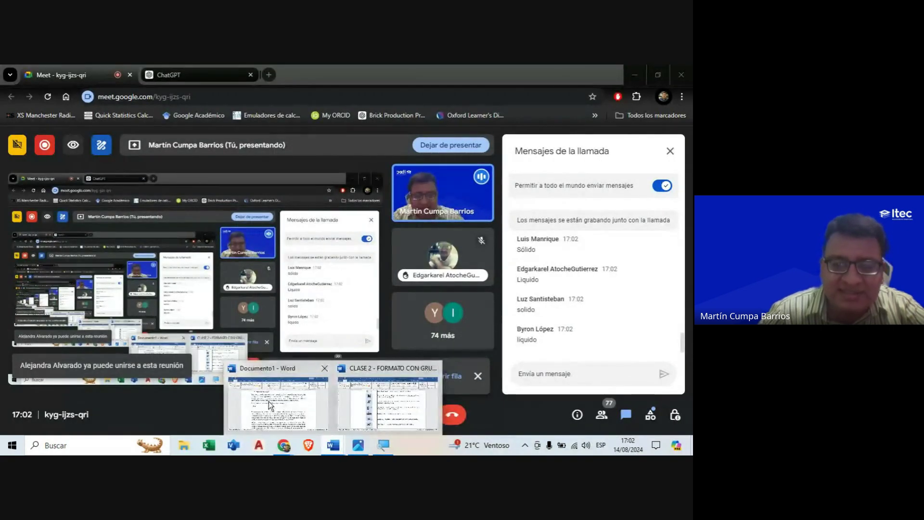
click(269, 401)
text(Líquido)
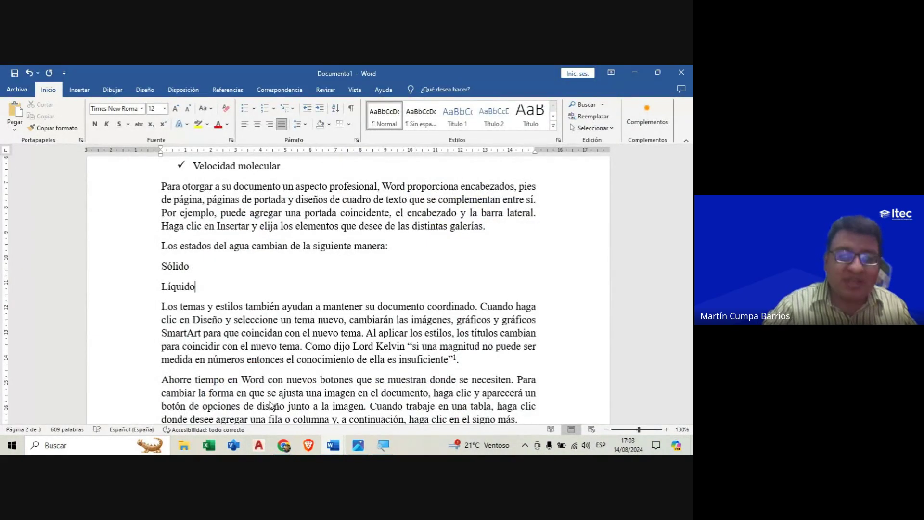
key(Return)
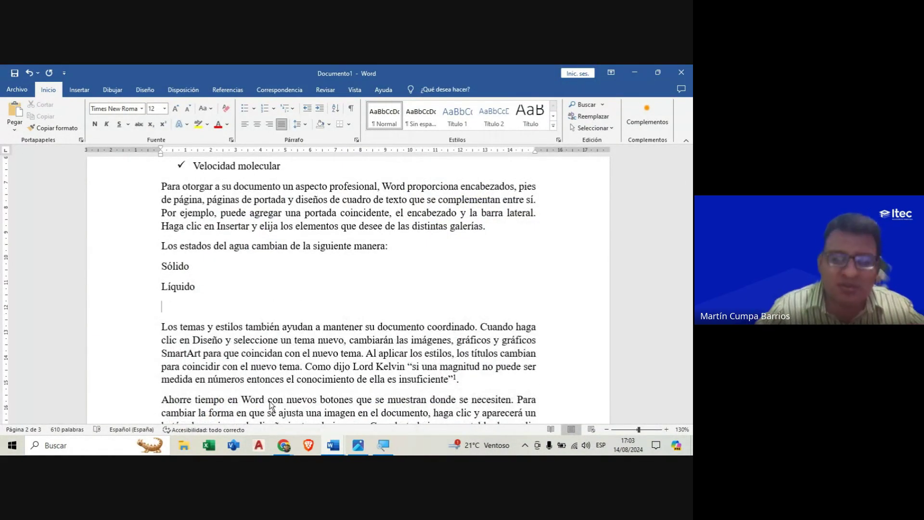
click(284, 446)
click(242, 401)
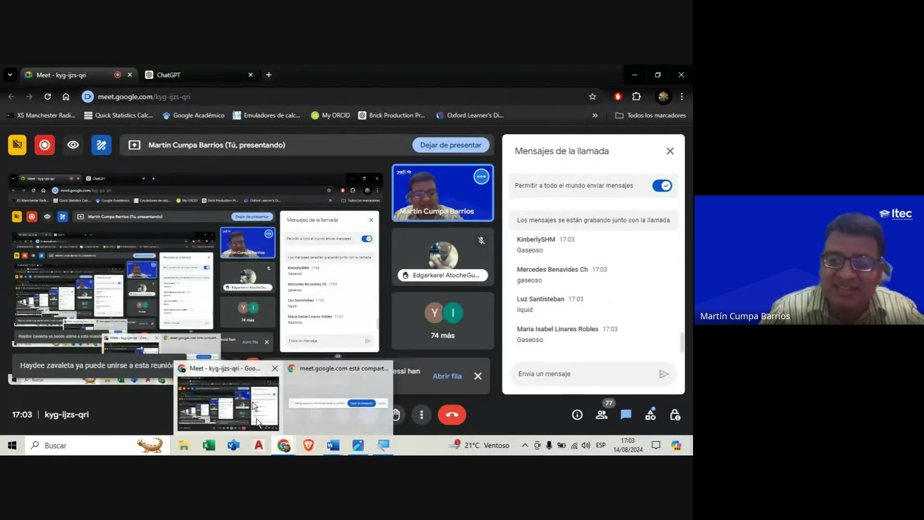
mouse_move(359, 446)
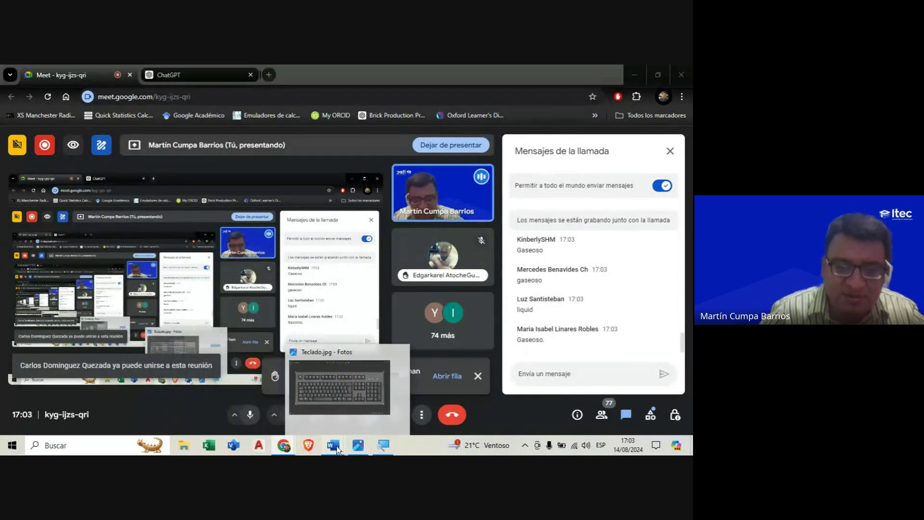
click(258, 390)
text(G)
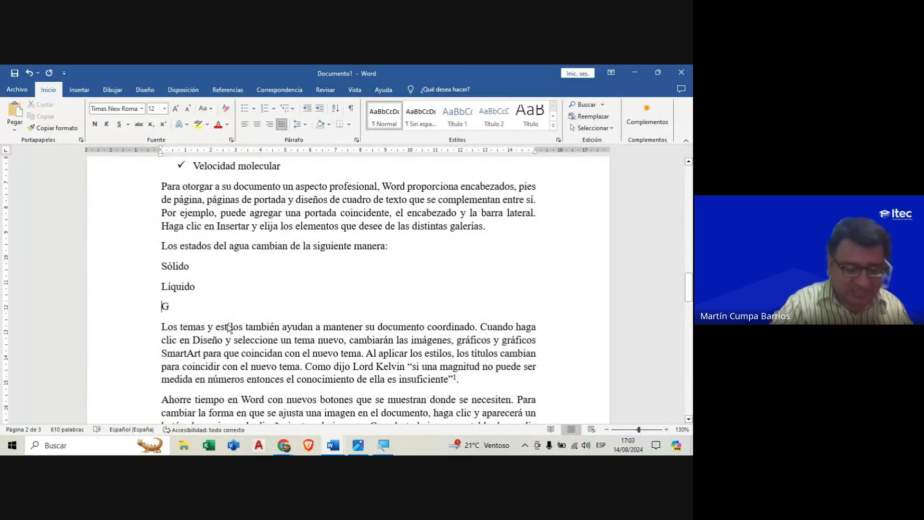
text(aseoso)
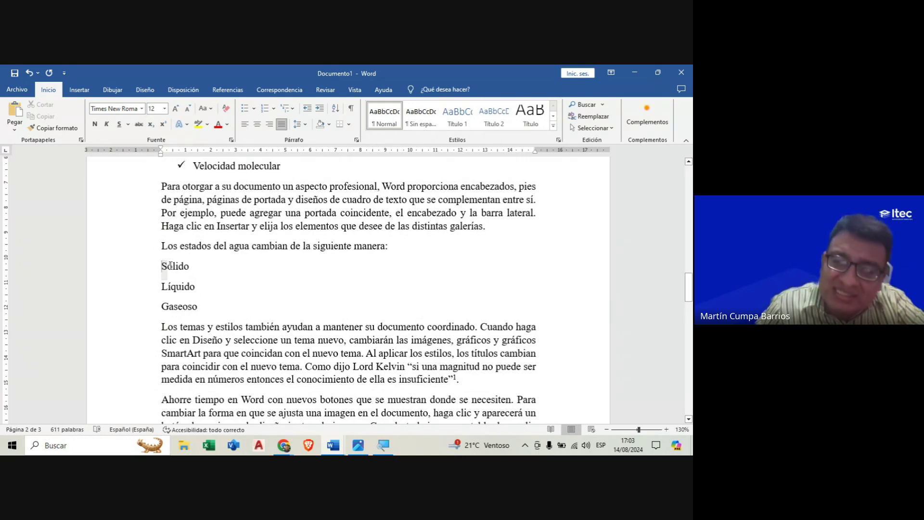
drag(162, 265, 197, 308)
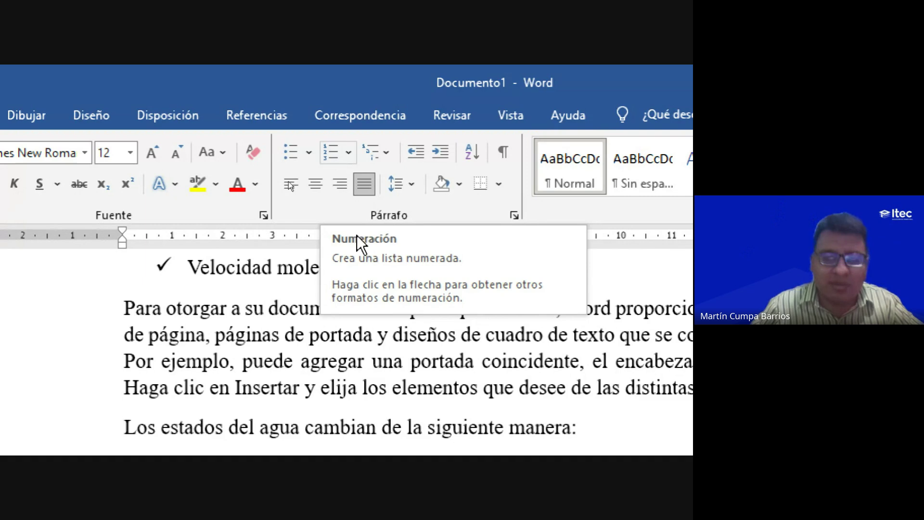
Step: Number the three states using the 1. 2. 3. format from the Numeración library
scroll(271, 313, up, 3)
scroll(195, 337, down, 2)
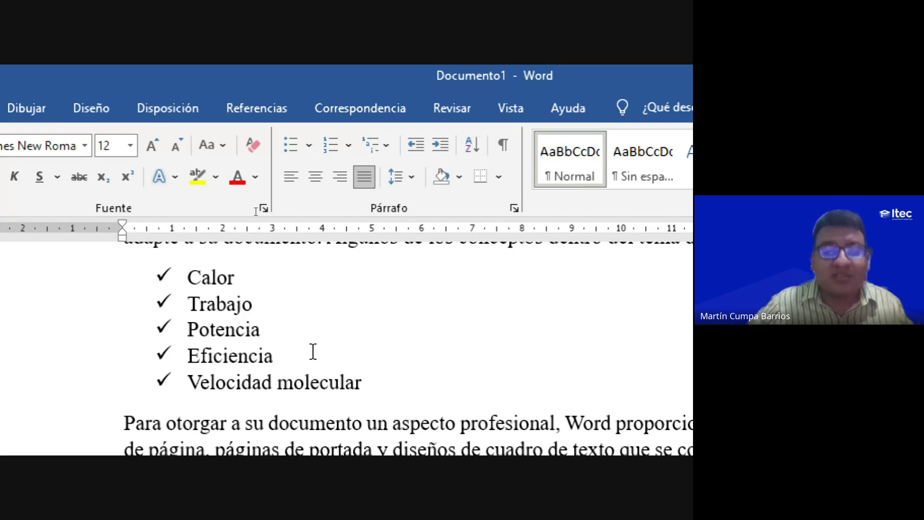
scroll(316, 378, down, 5)
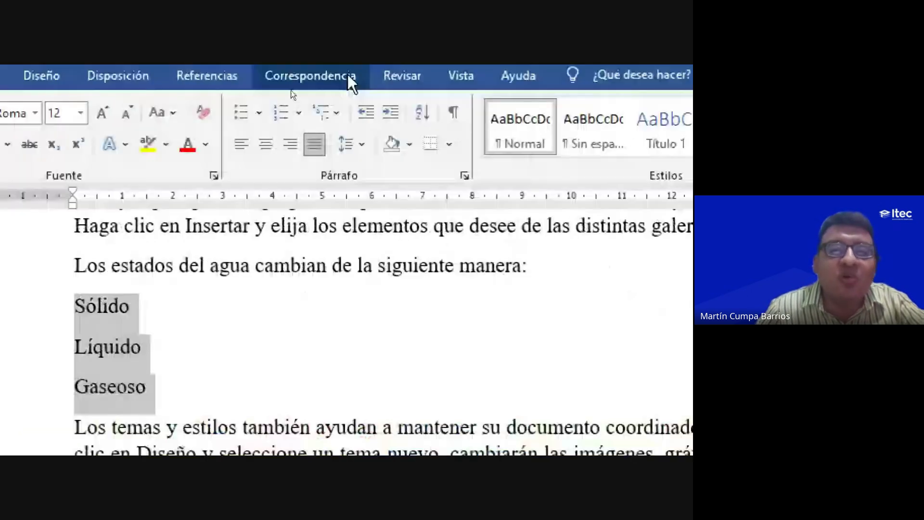
click(300, 114)
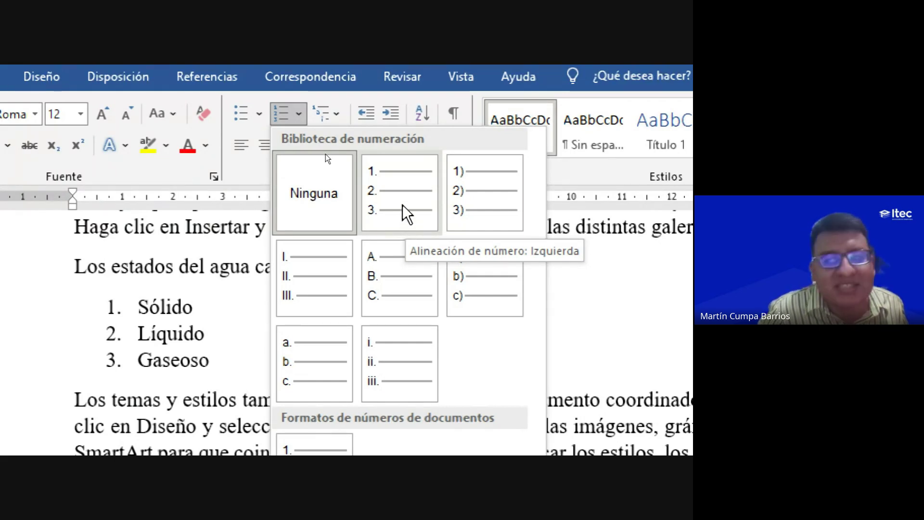
click(403, 209)
click(264, 356)
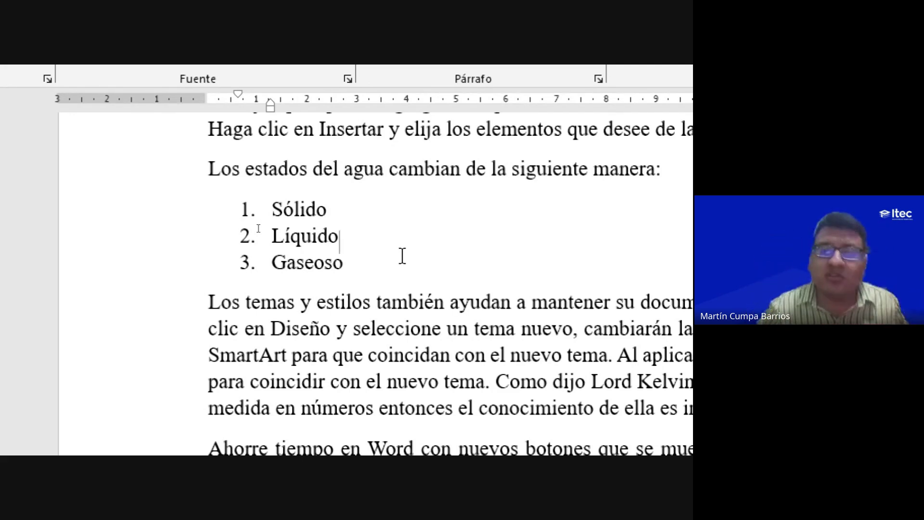
Step: Add 'Se refiere a cuando las moléculas presentan una temperatura baja.' after Sólido and select it
key(Up)
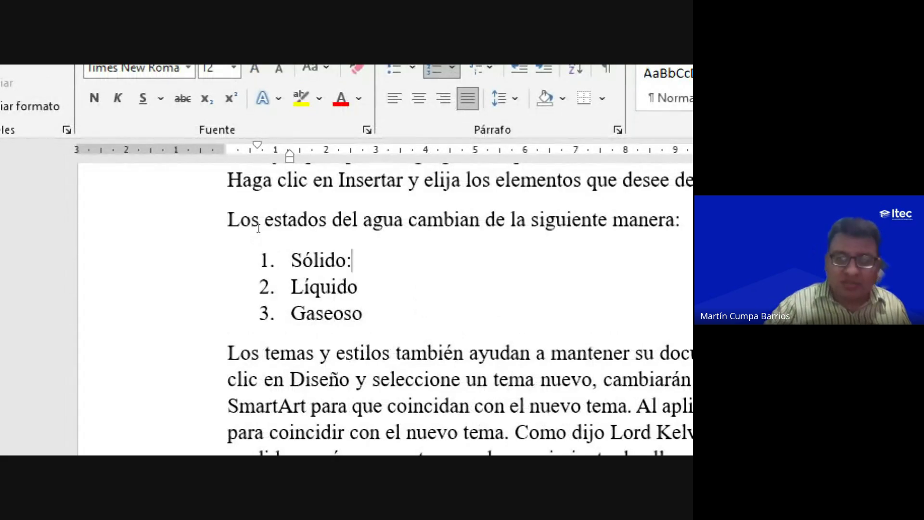
text( S)
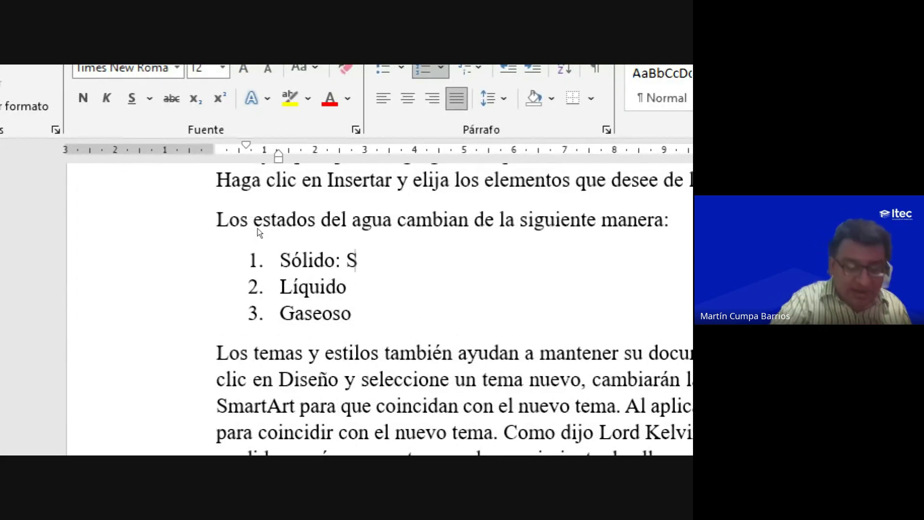
text(e re)
text(fier)
text(e )
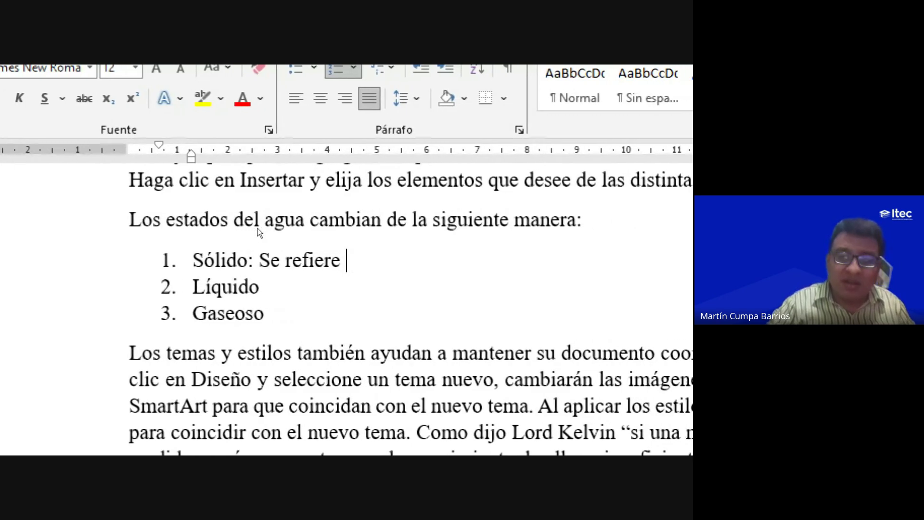
text(a cuando )
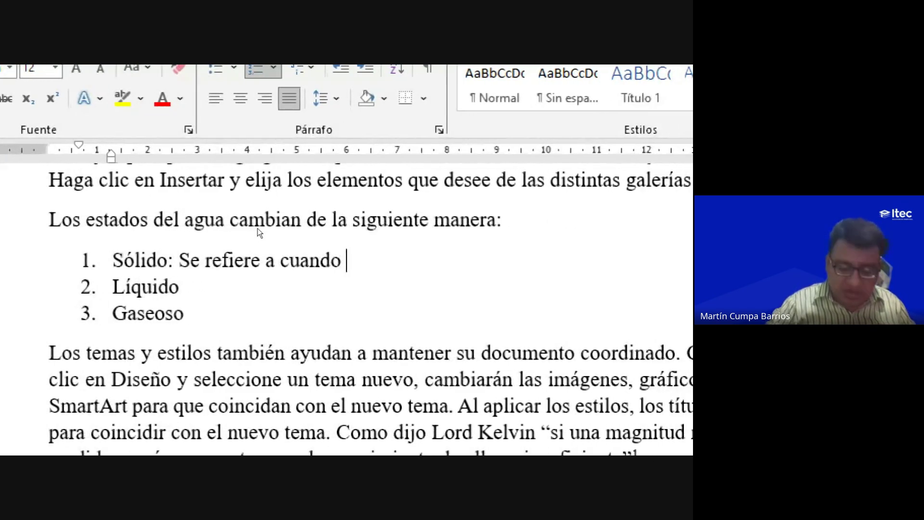
text(las mol)
text(éc)
text(ulas)
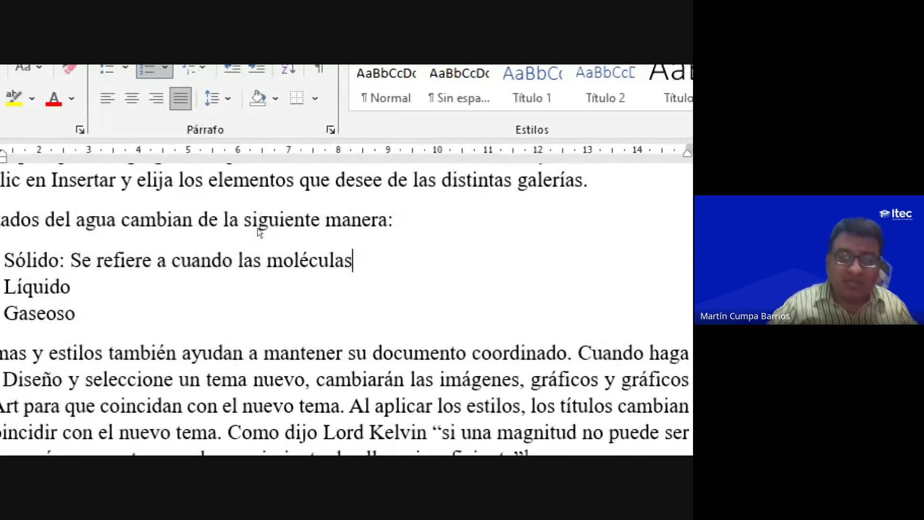
text( presentan )
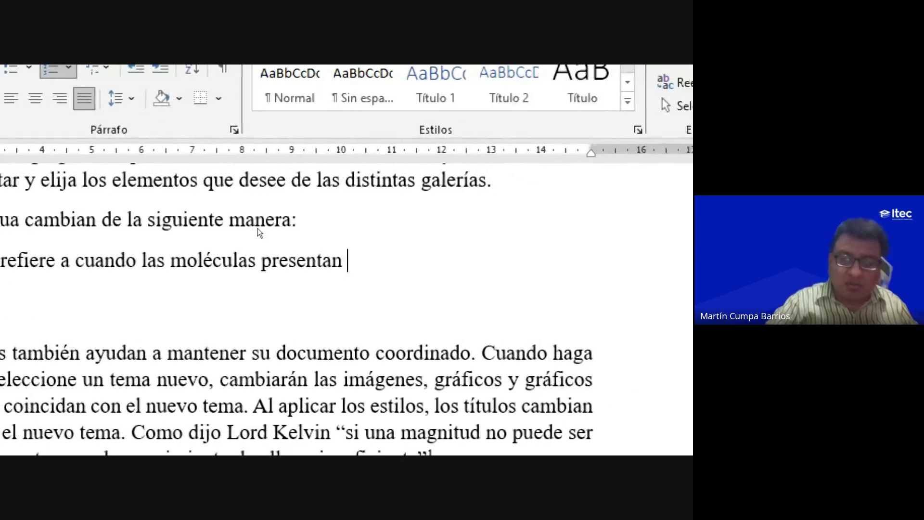
text(una te)
text(mper)
text(at)
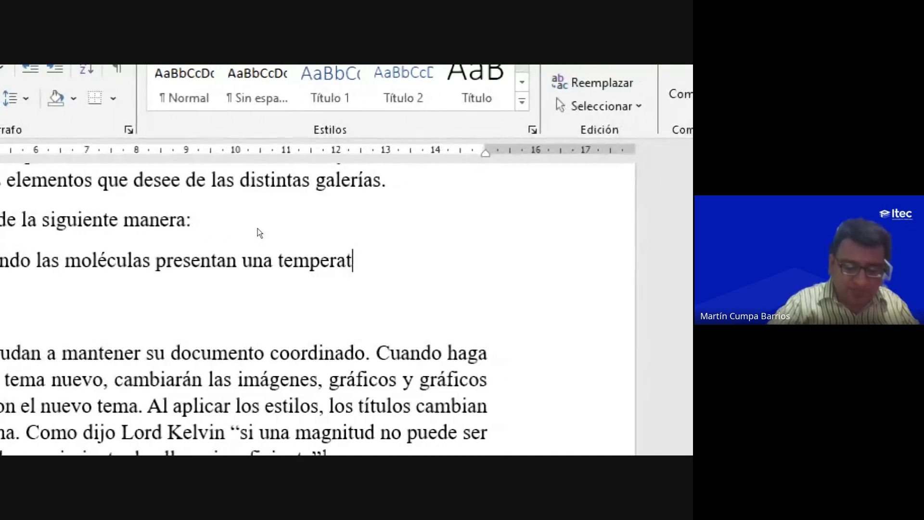
text(ura)
text( baja.)
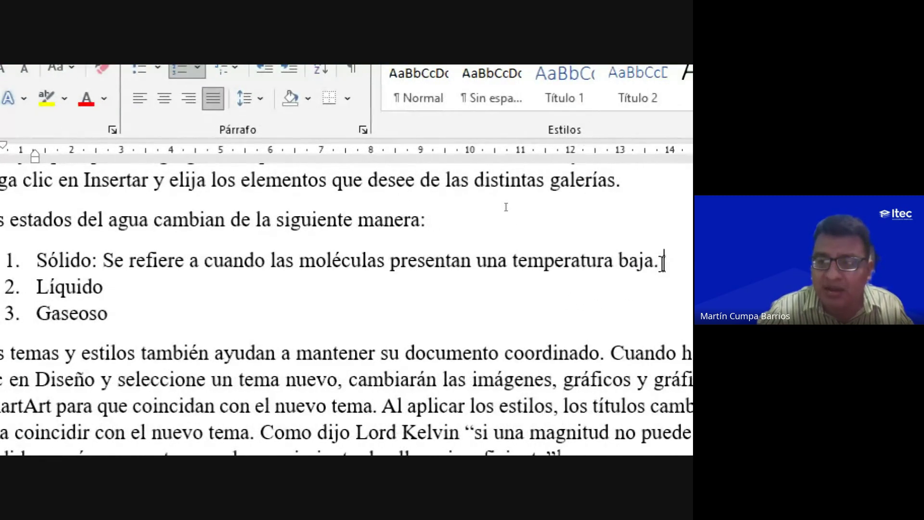
drag(663, 261, 101, 262)
key(ctrl+c)
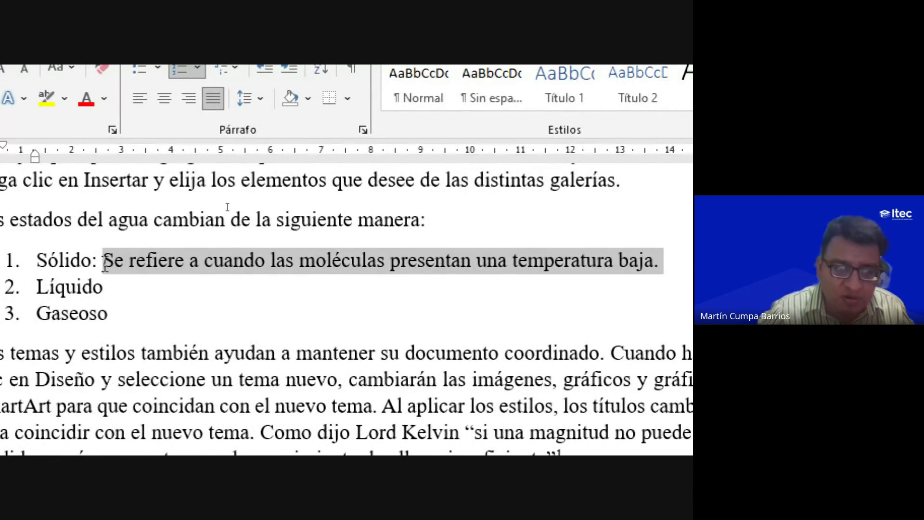
Step: Paste the description after 'Líquido:', changing baja to media
click(125, 280)
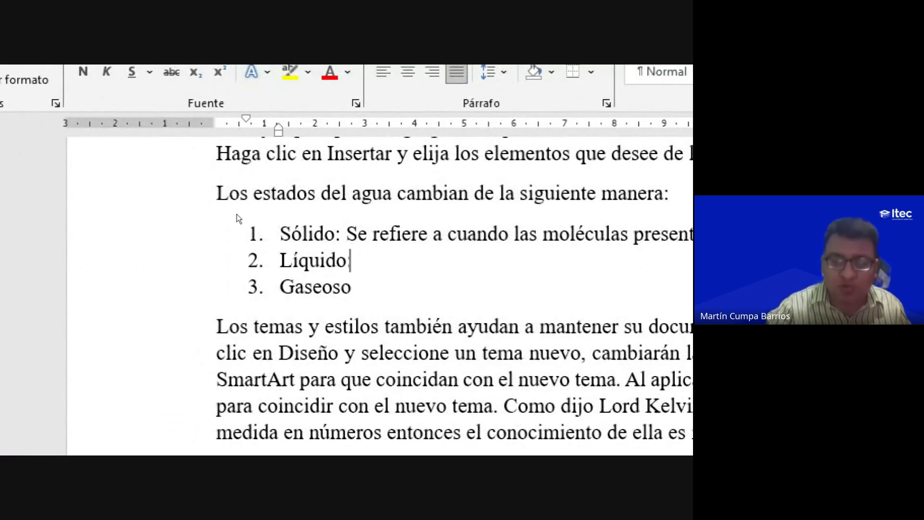
text(:)
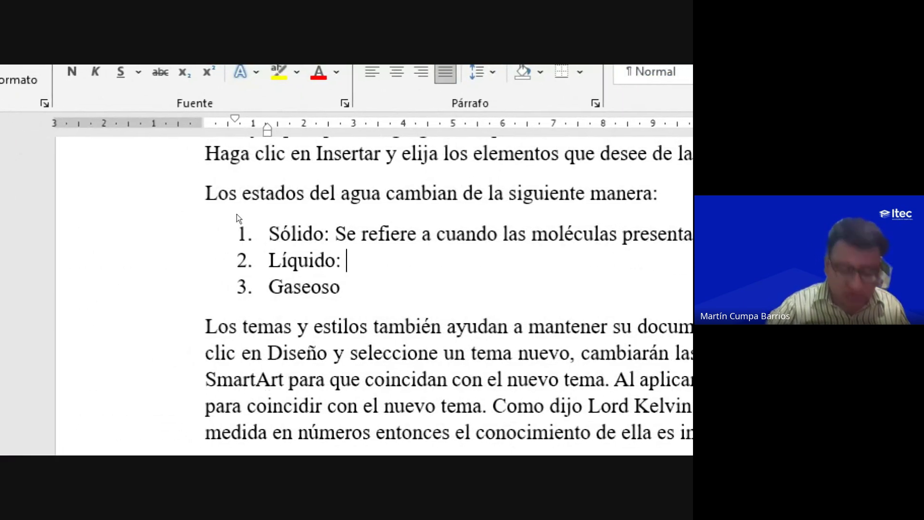
key(ctrl+v)
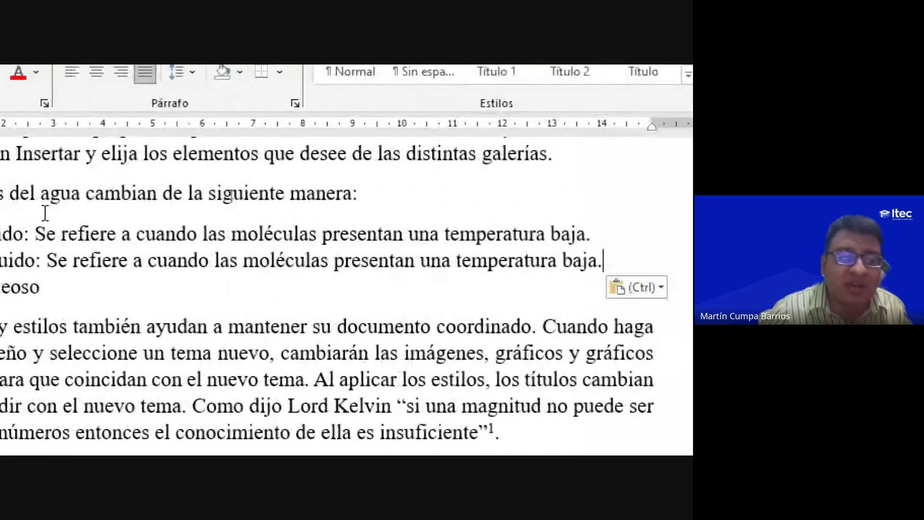
click(600, 260)
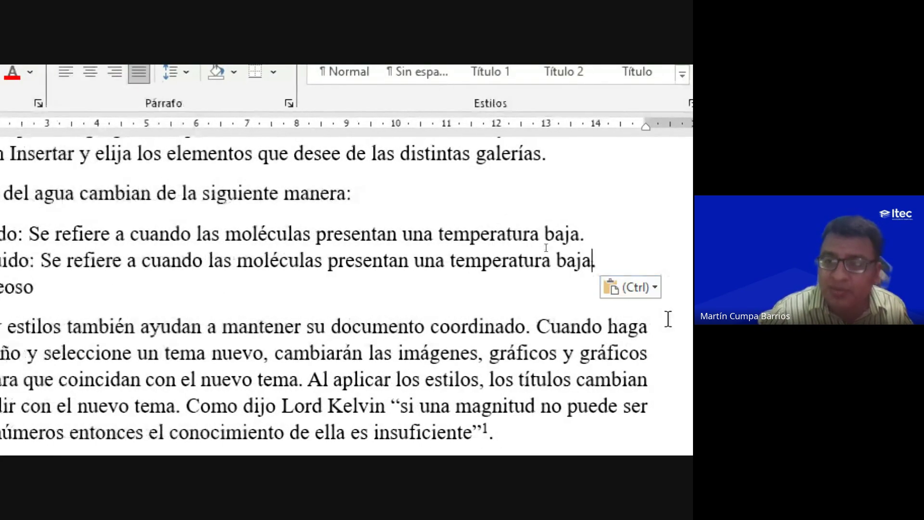
key(BackSpace)
key(BackSpace)
key(BackSpace)
key(BackSpace)
text(med)
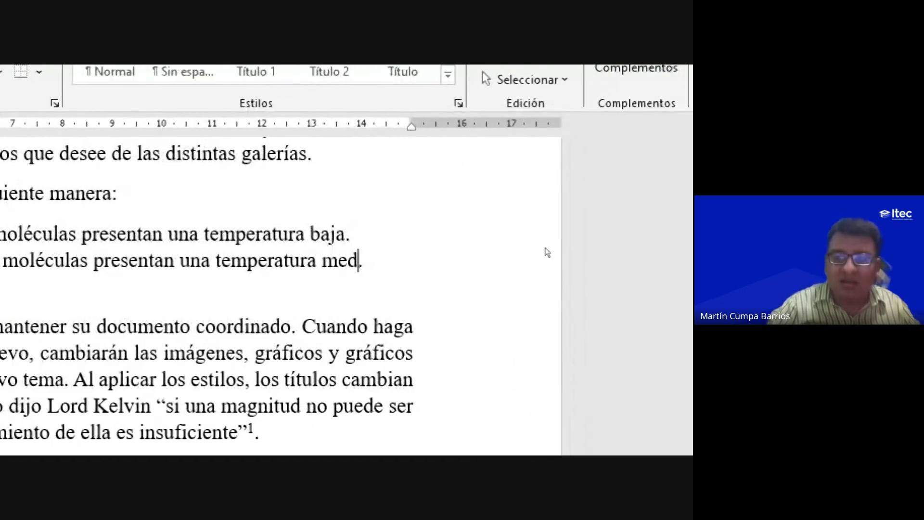
text(ia)
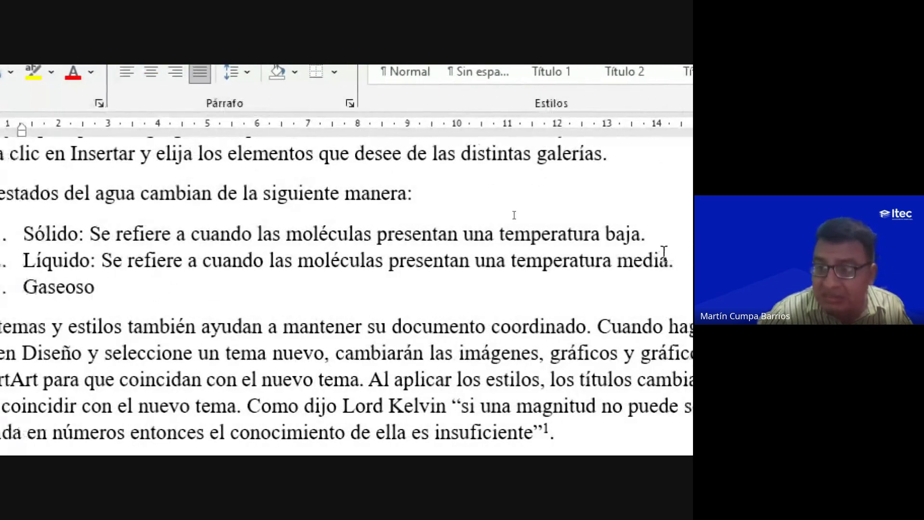
drag(661, 262, 108, 275)
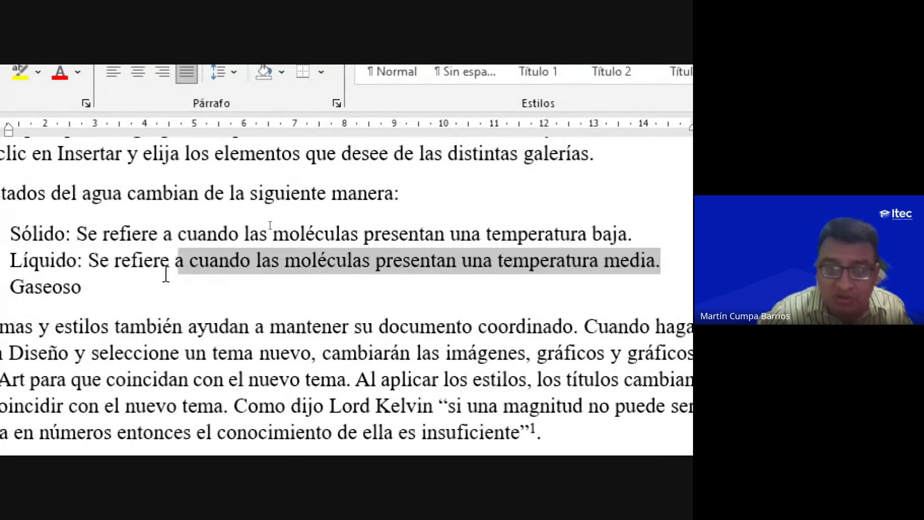
Step: Paste the description after 'Gaseoso:' and change media to alta
click(114, 283)
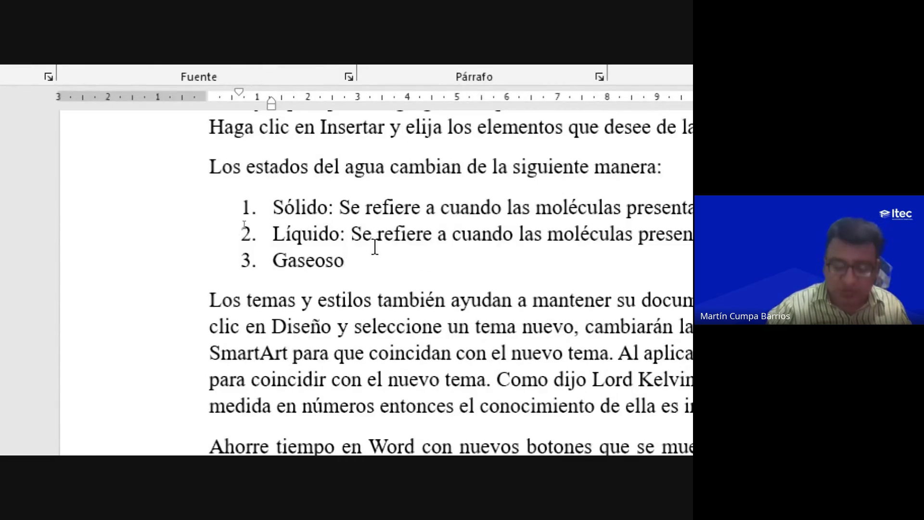
text(:)
key(ctrl+v)
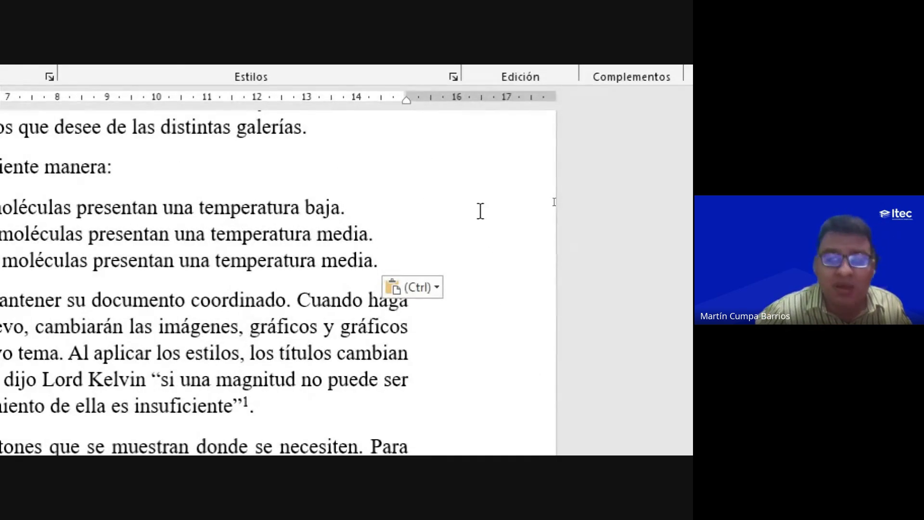
key(Left)
key(BackSpace)
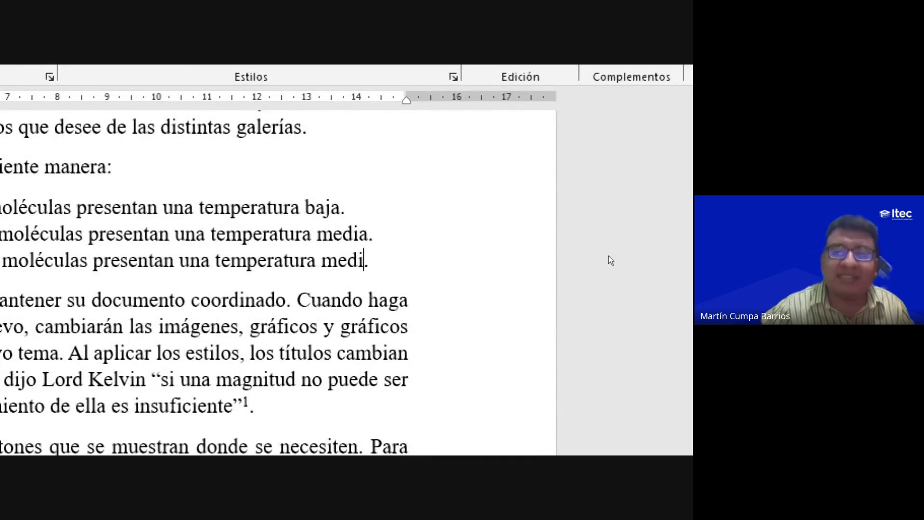
key(BackSpace)
key(BackSpace)
key(BackSpace)
key(BackSpace)
text(alta)
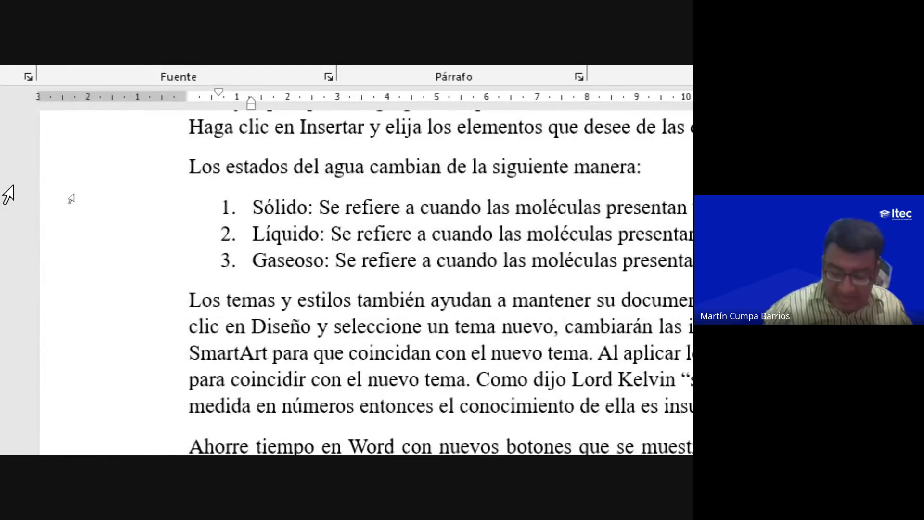
Step: Bold 'Sólido:' and paint that bold onto 'Líquido:' and 'Gaseoso:' with Copiar formato
scroll(248, 254, up, 1)
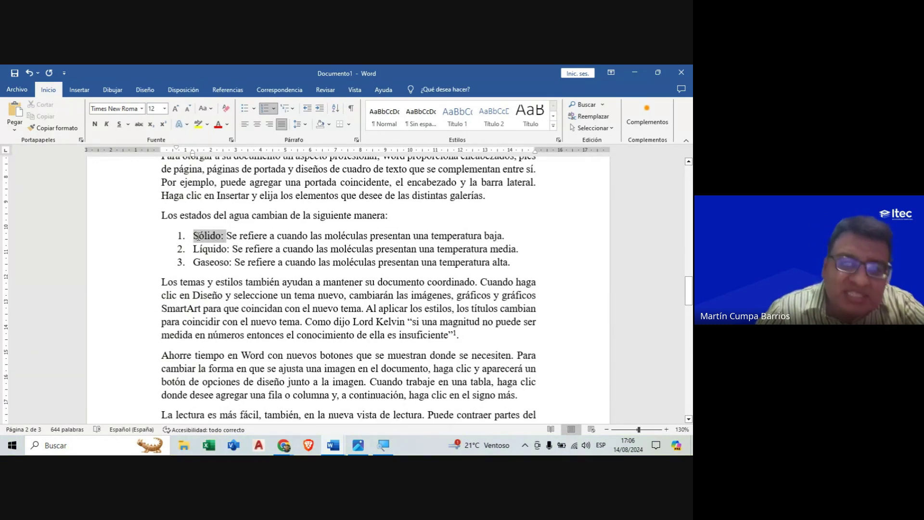
click(99, 125)
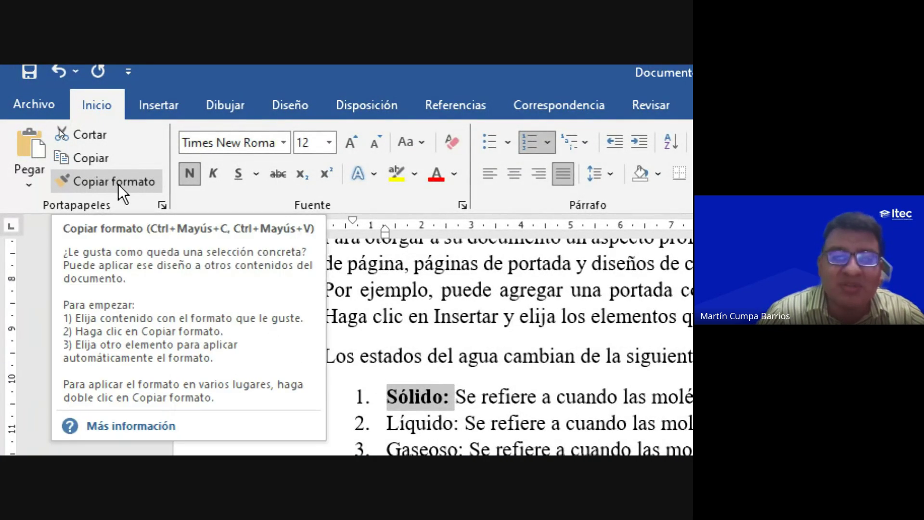
click(118, 184)
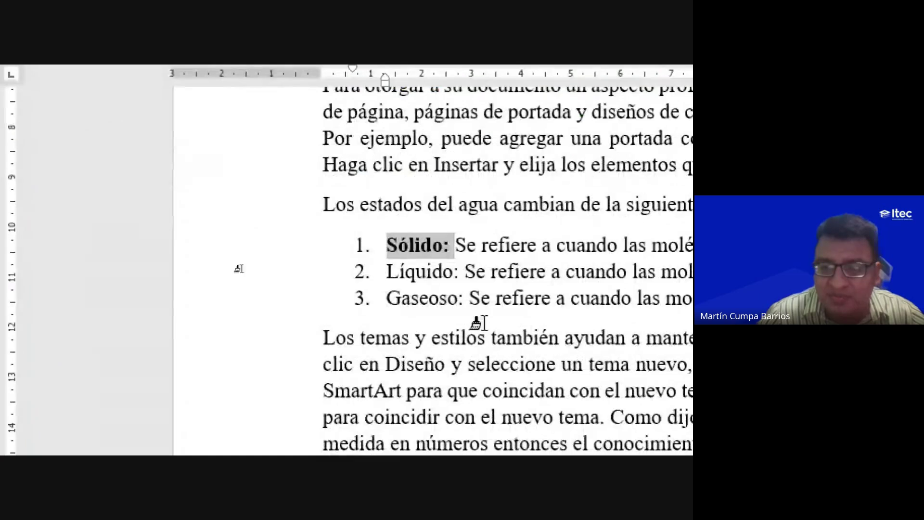
drag(394, 267, 392, 272)
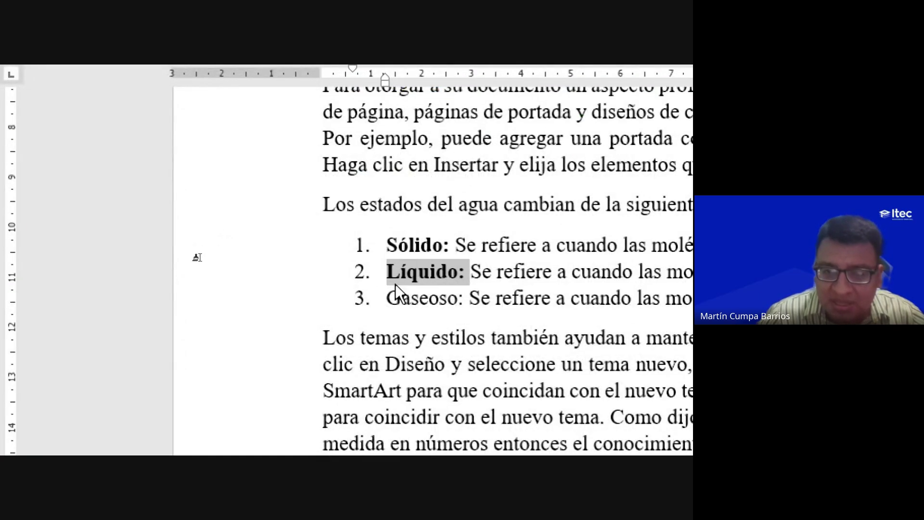
drag(465, 303, 385, 298)
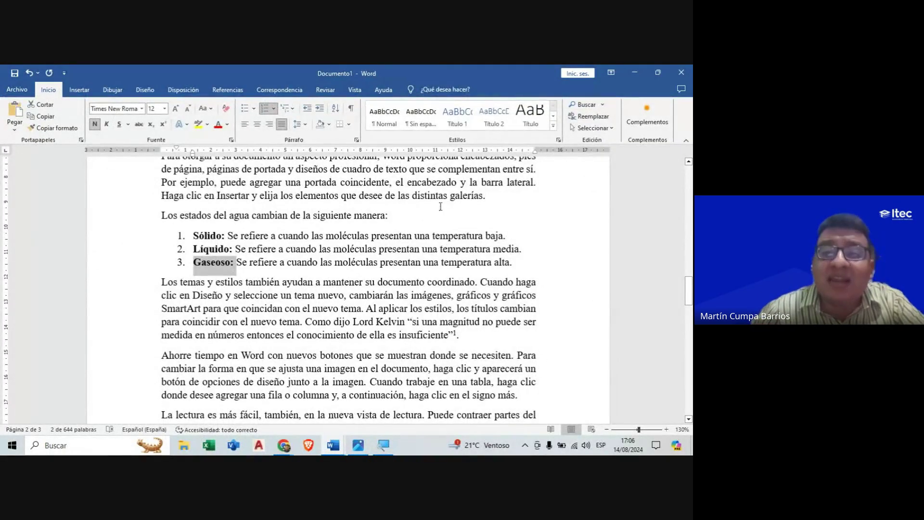
click(452, 237)
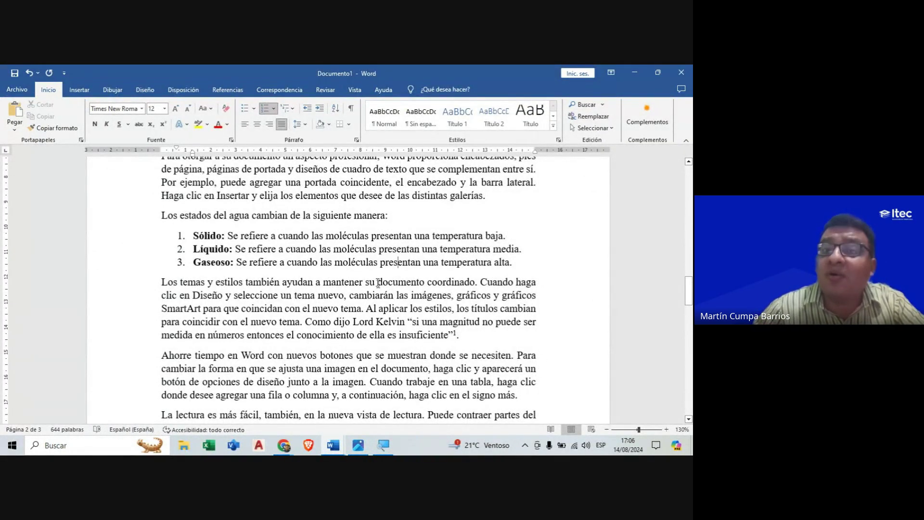
mouse_move(284, 445)
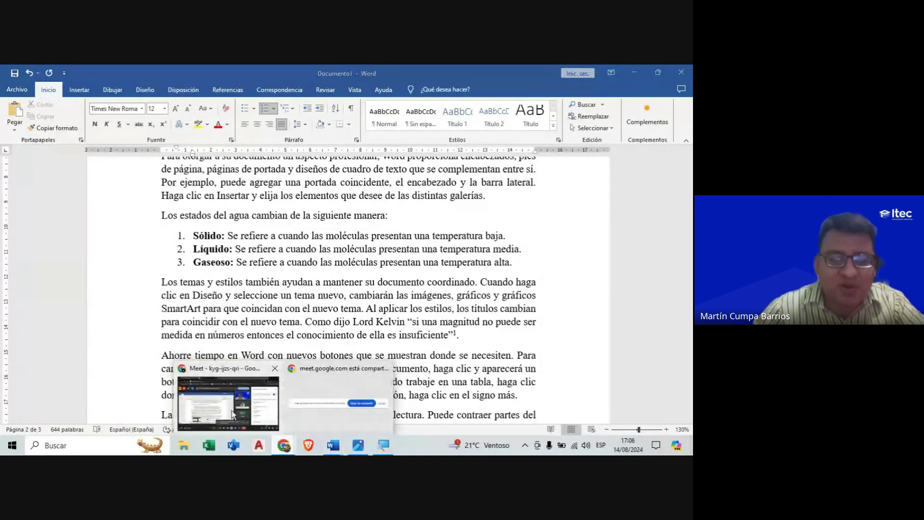
Step: In Meet, dismiss the raised-hand notification and close the Mensajes de la llamada panel
click(233, 415)
click(477, 376)
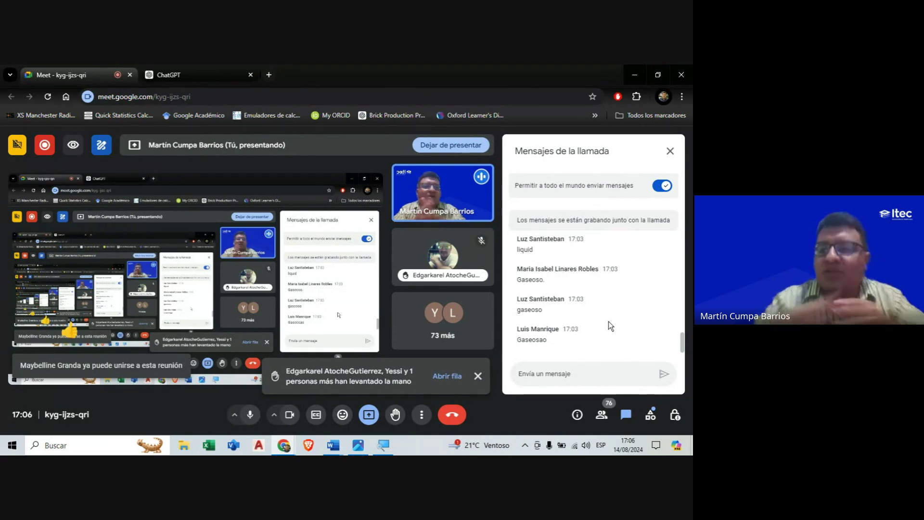
click(670, 151)
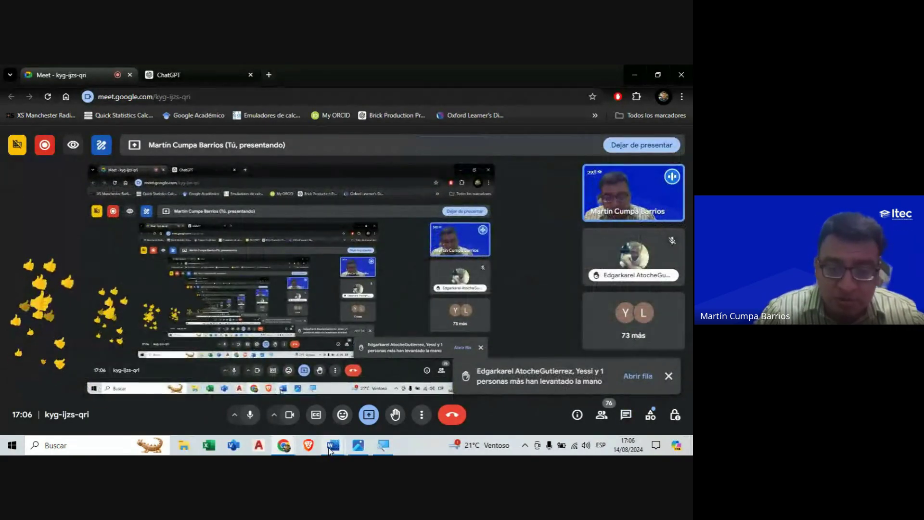
Step: Back in Word, put the cursor on the empty line at the document's end, below ÁLGEBRA
mouse_move(332, 445)
click(316, 400)
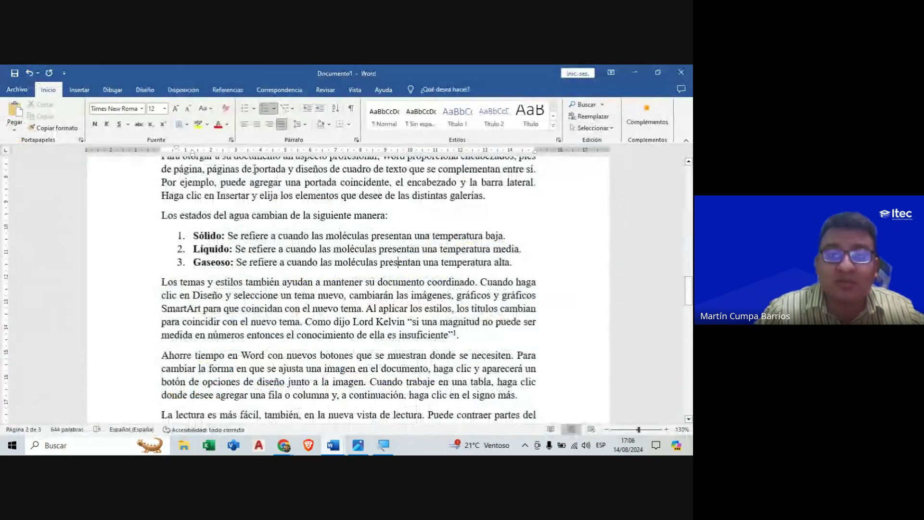
scroll(337, 217, down, 3)
scroll(346, 241, down, 5)
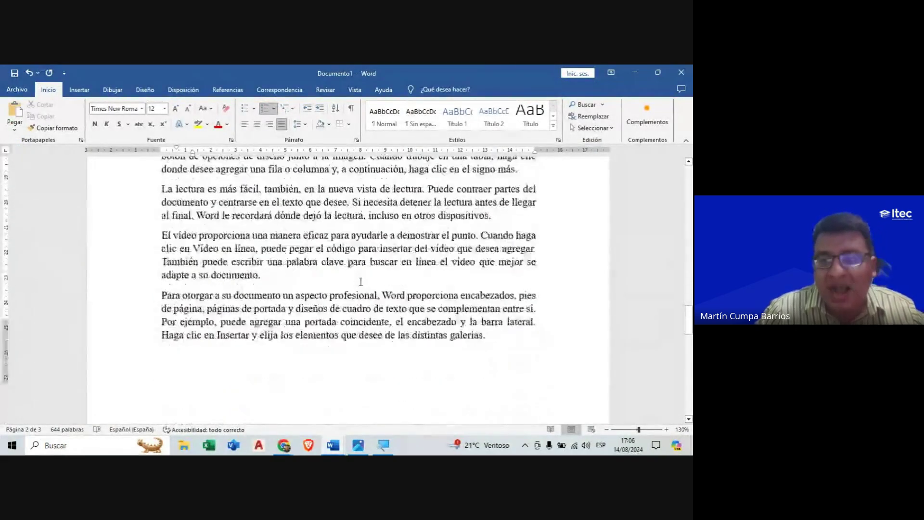
scroll(362, 282, down, 5)
scroll(362, 281, down, 3)
click(233, 267)
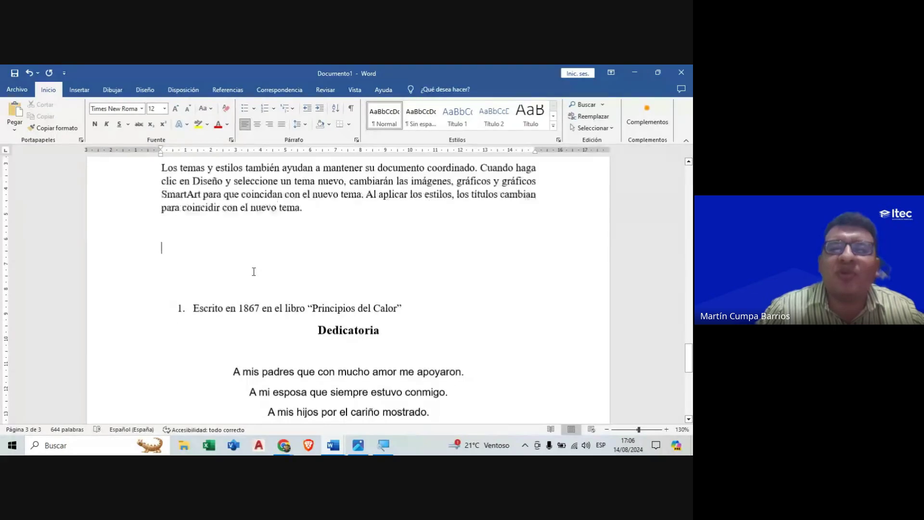
scroll(255, 272, down, 10)
scroll(185, 231, down, 2)
scroll(190, 221, up, 1)
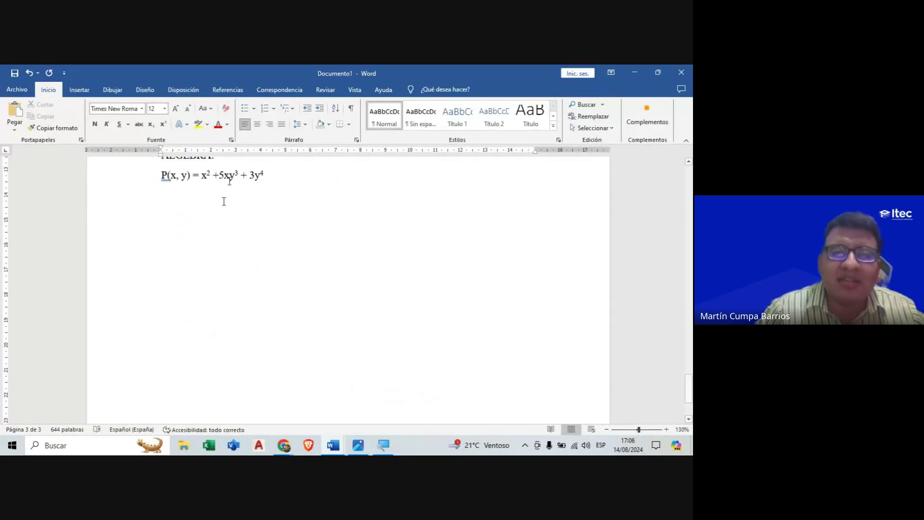
scroll(223, 201, down, 1)
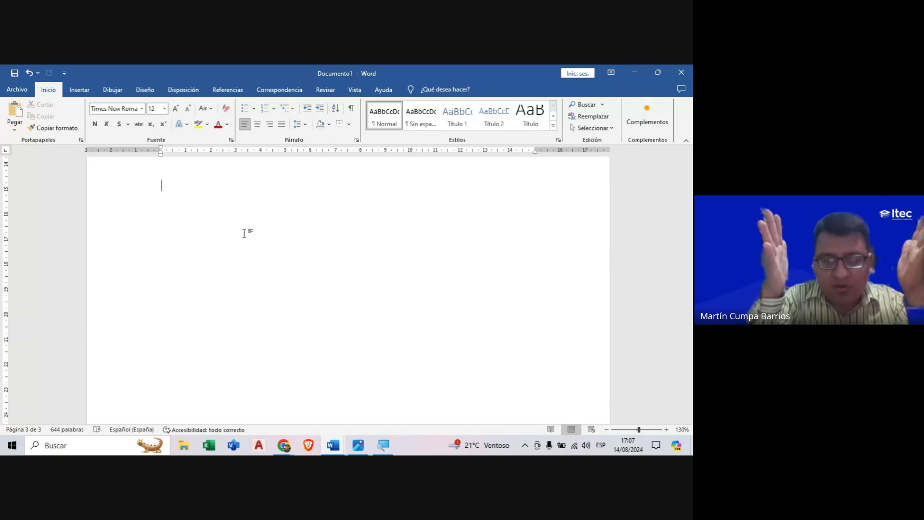
Step: Type the headings INTRODUCCIÓN, MARCO TEÓRICO, PROCEDIMIENTO and RESULTADOS on separate lines
text(IN)
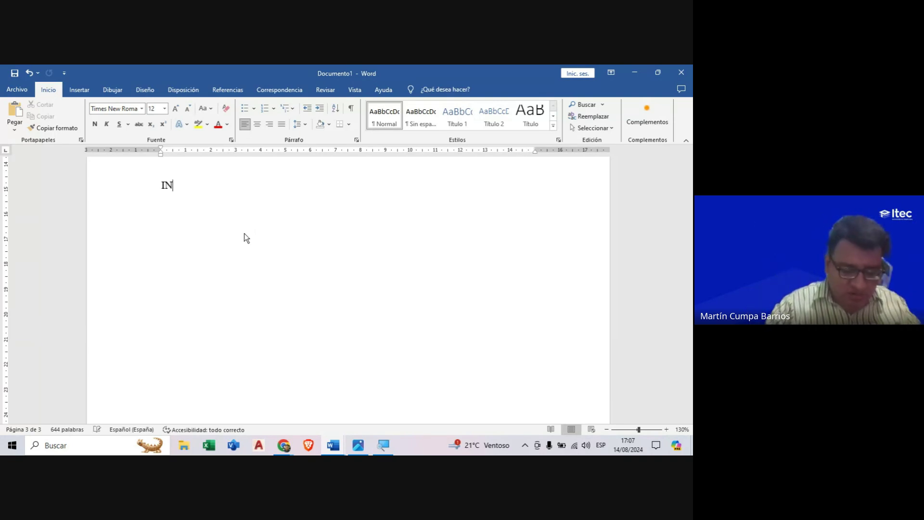
text(TROUD)
key(BackSpace)
key(BackSpace)
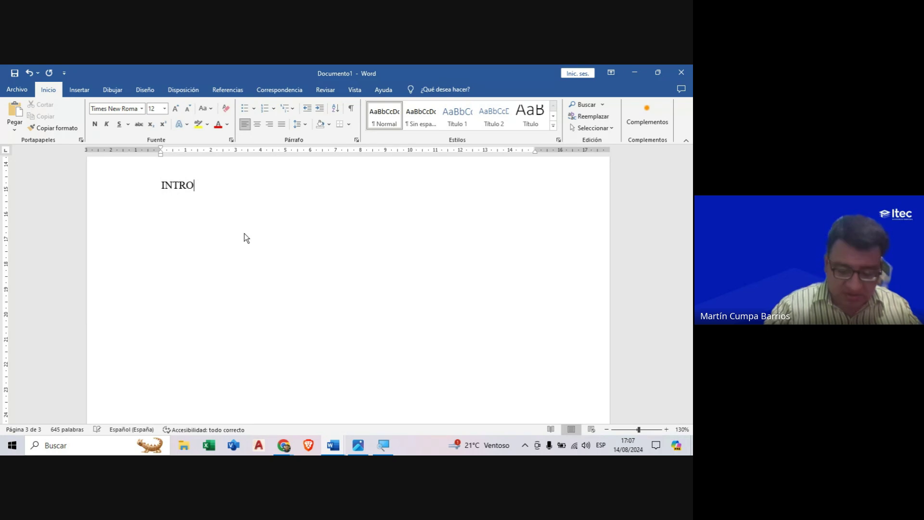
text(DUCCIÓN)
key(Return)
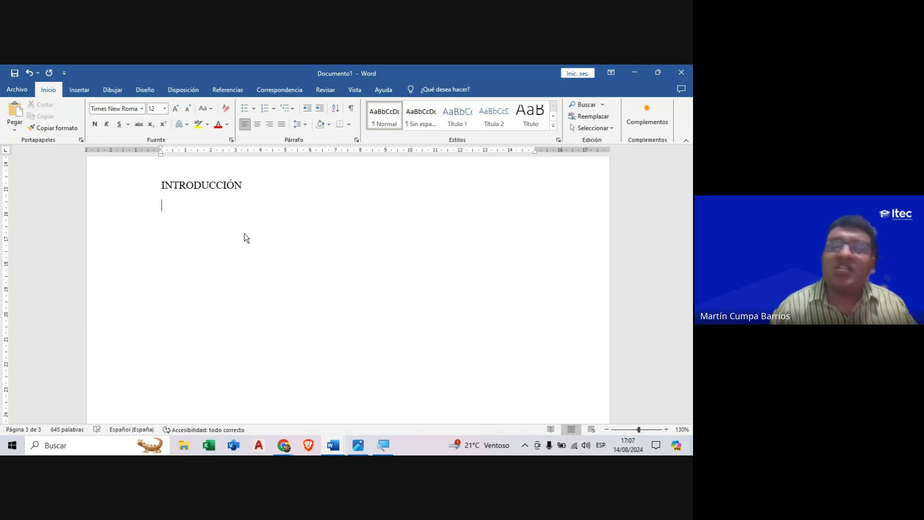
text(MAR)
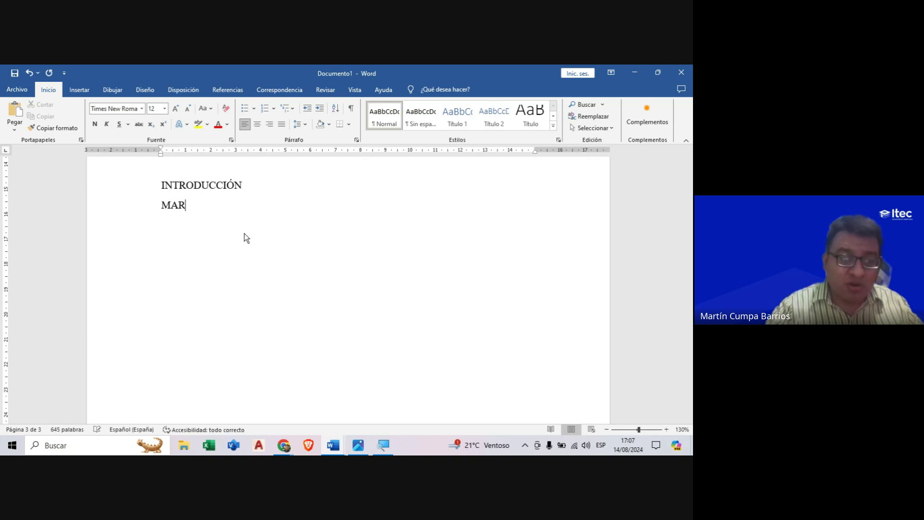
text(CO TEÓRICO)
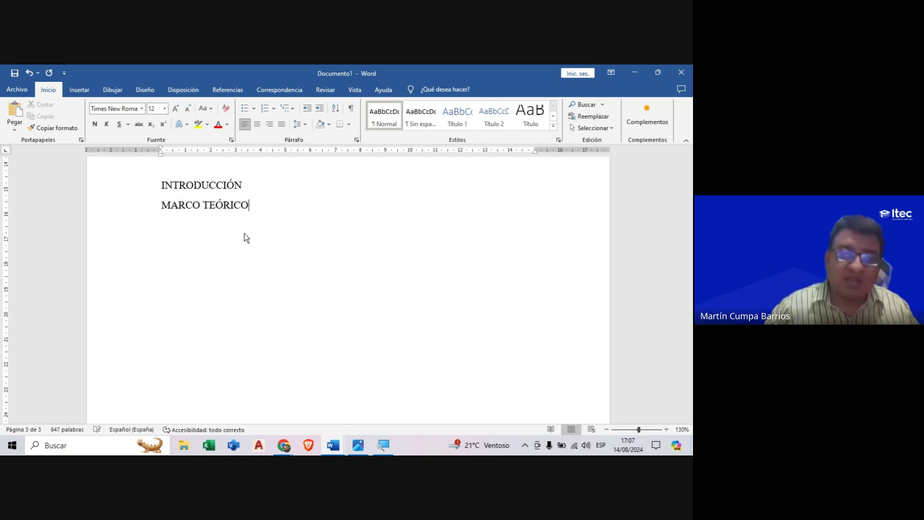
key(Return)
text(PROCE)
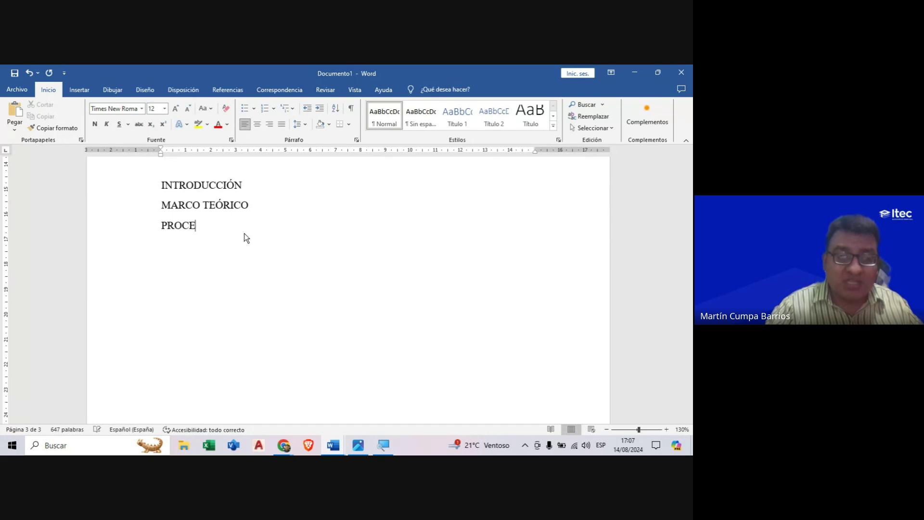
text(DIMIENTO)
key(Return)
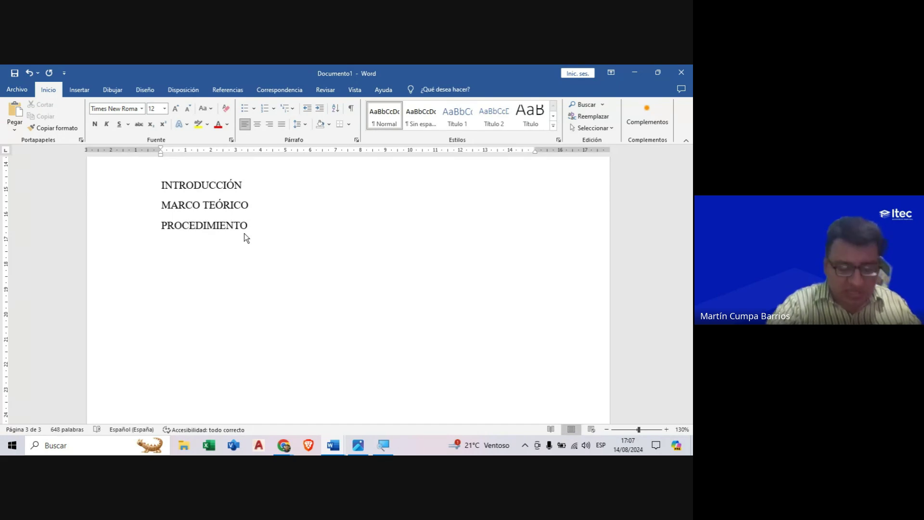
text(RESULTADOS)
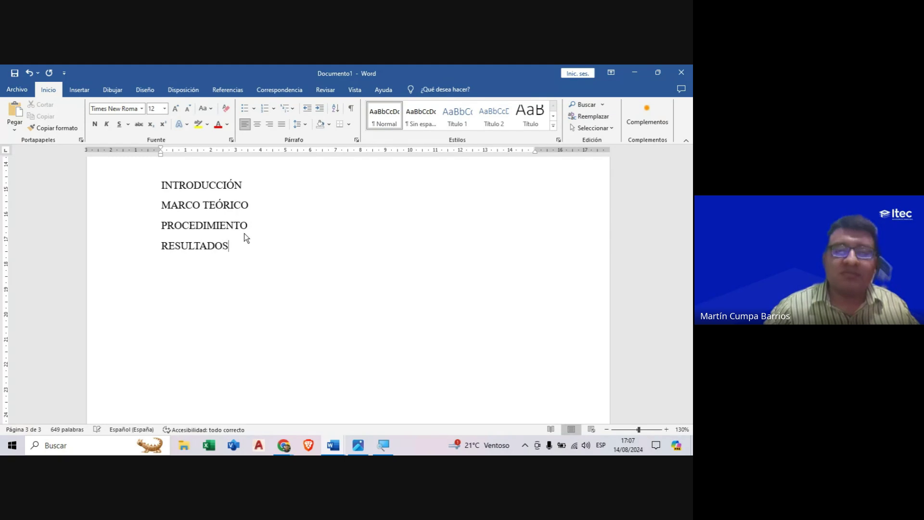
key(Return)
Step: Add ANÁLISIS DE LOS RESULTADOS, CONCLUSIONES and BIBLIOGRAFÍA, then select the whole heading list
text(A)
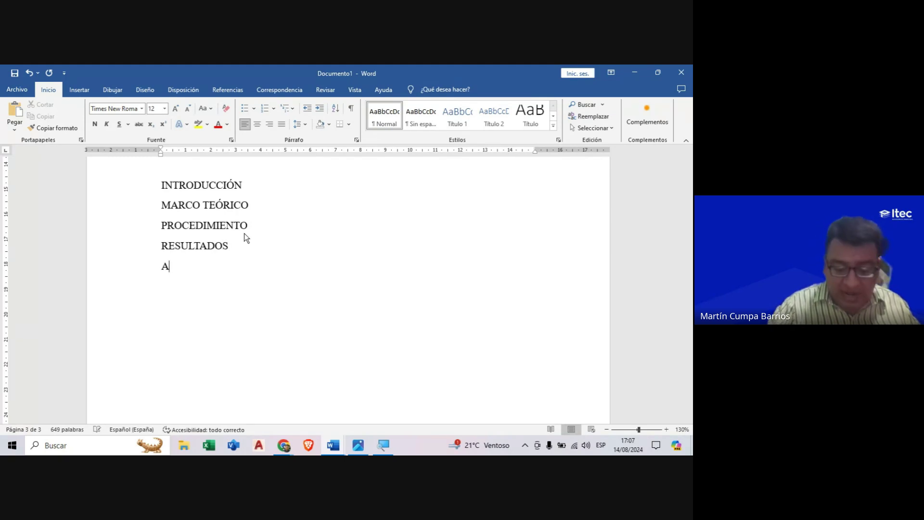
text(NL)
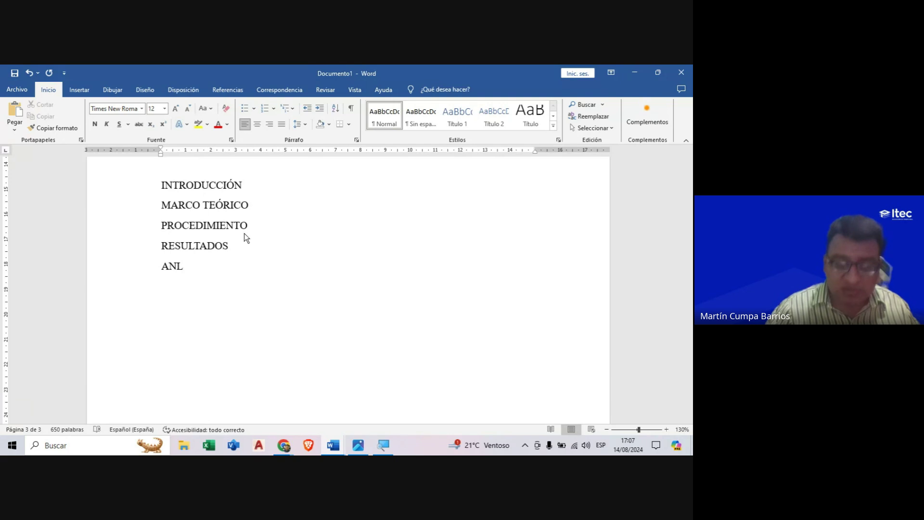
key(BackSpace)
text(ÁLISIS DE )
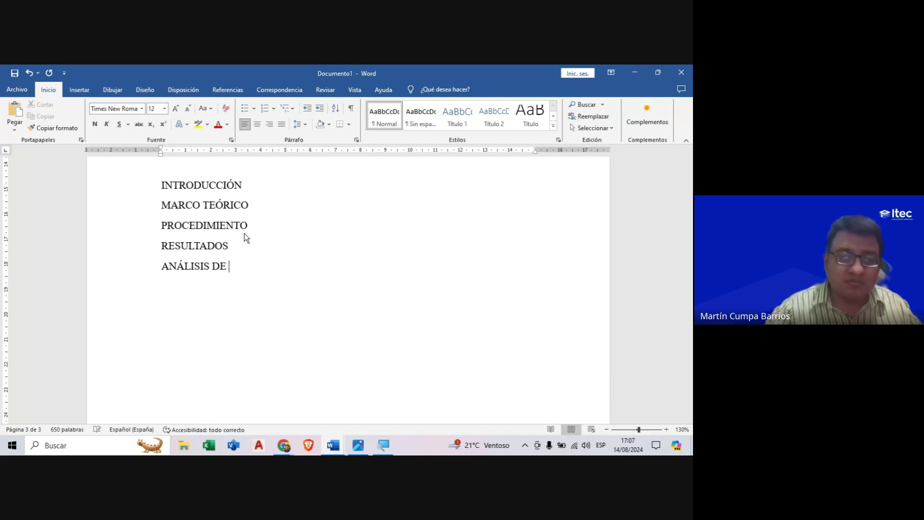
text(LOS RESULTADOS)
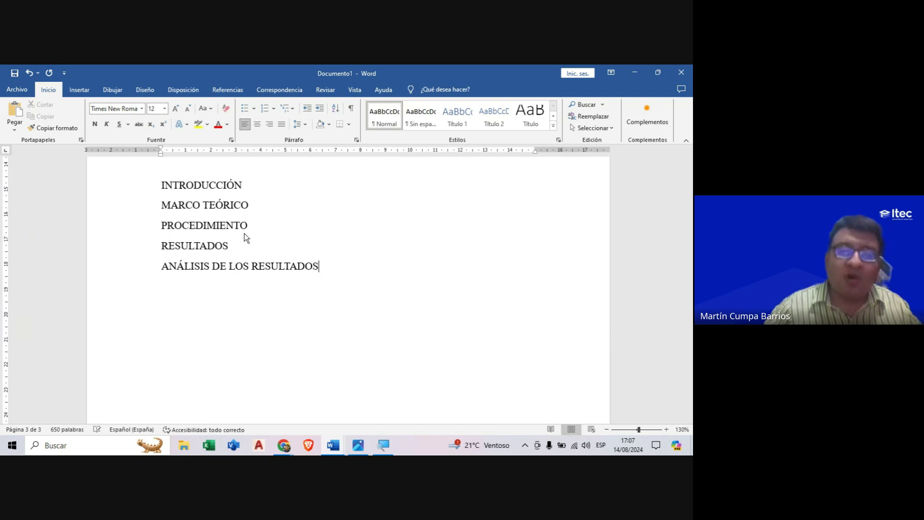
key(Return)
text(CONCLUSION)
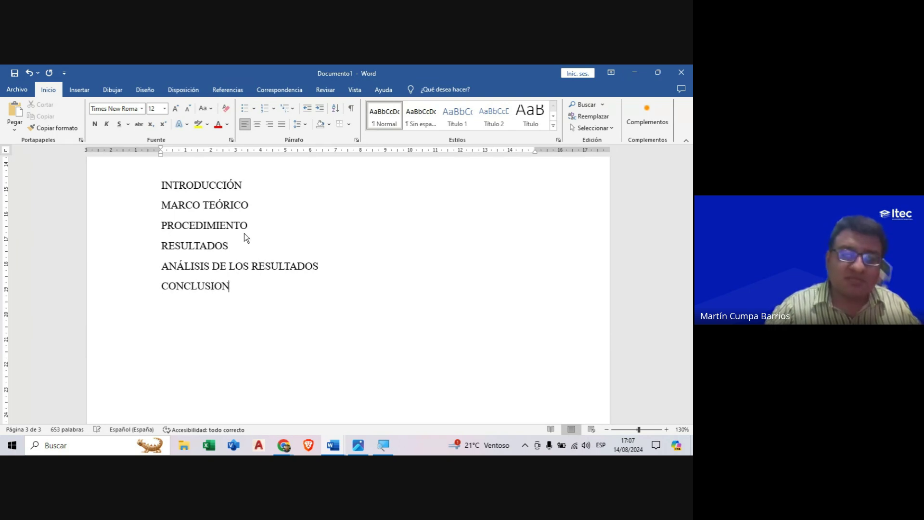
text(ES)
key(Return)
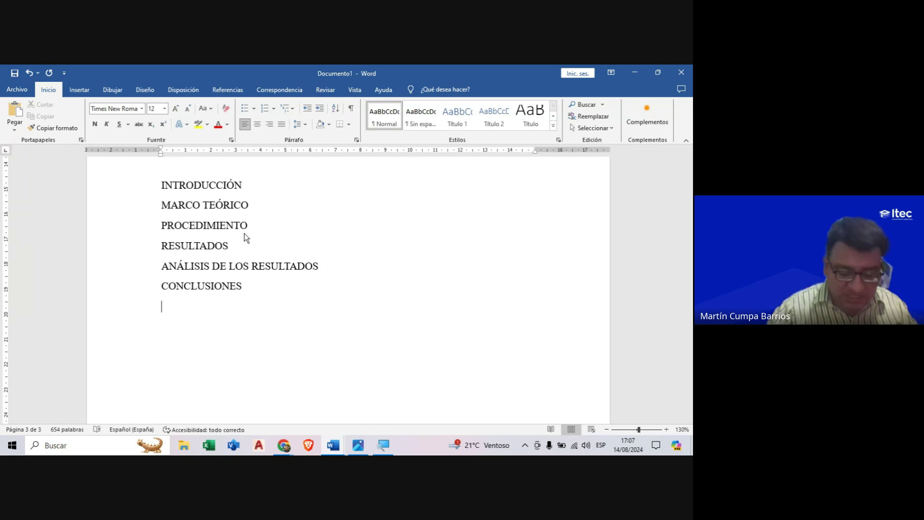
text(BIBLIOGRA)
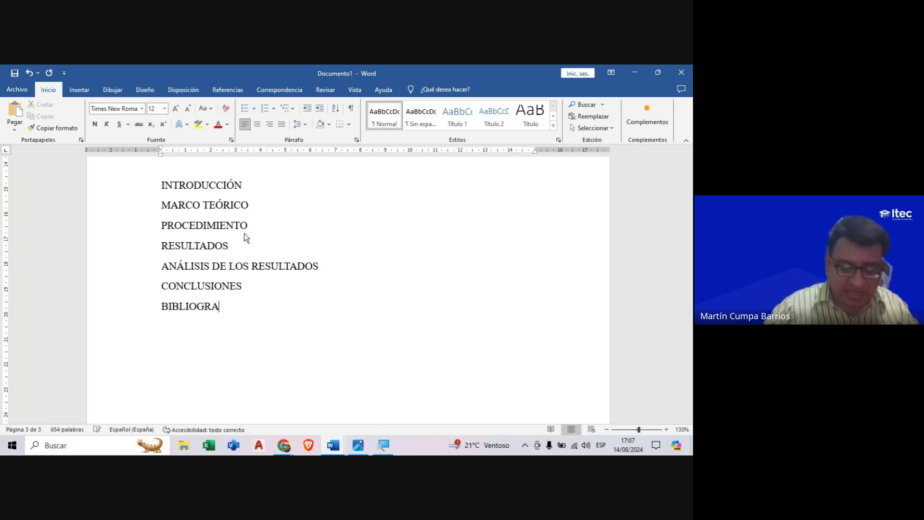
text(FÍA)
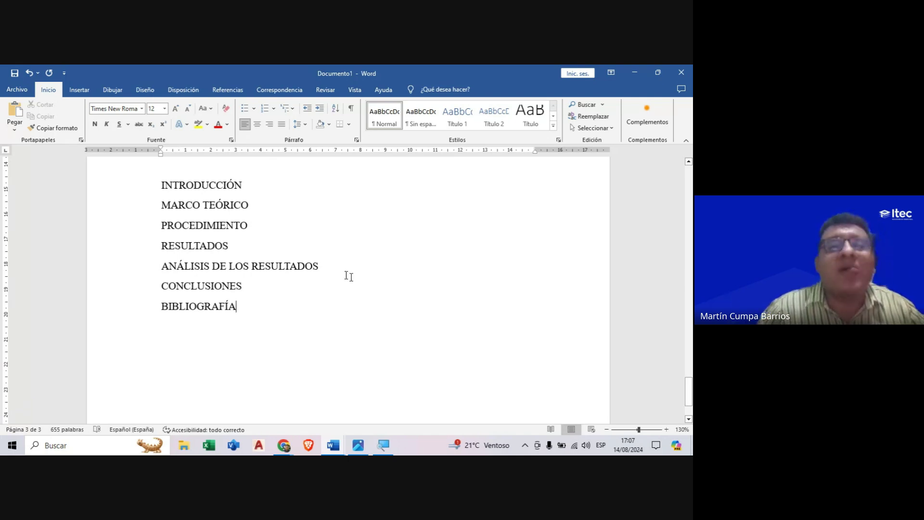
drag(157, 185, 253, 303)
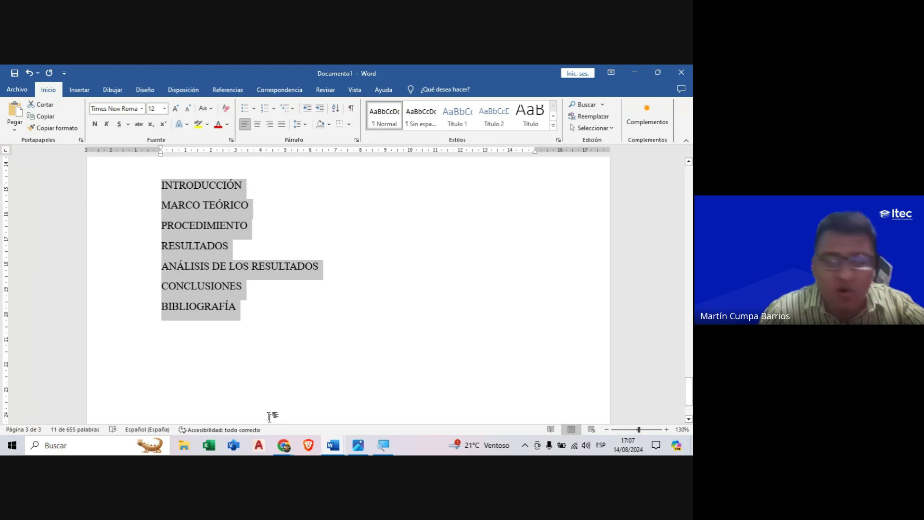
click(284, 445)
click(244, 412)
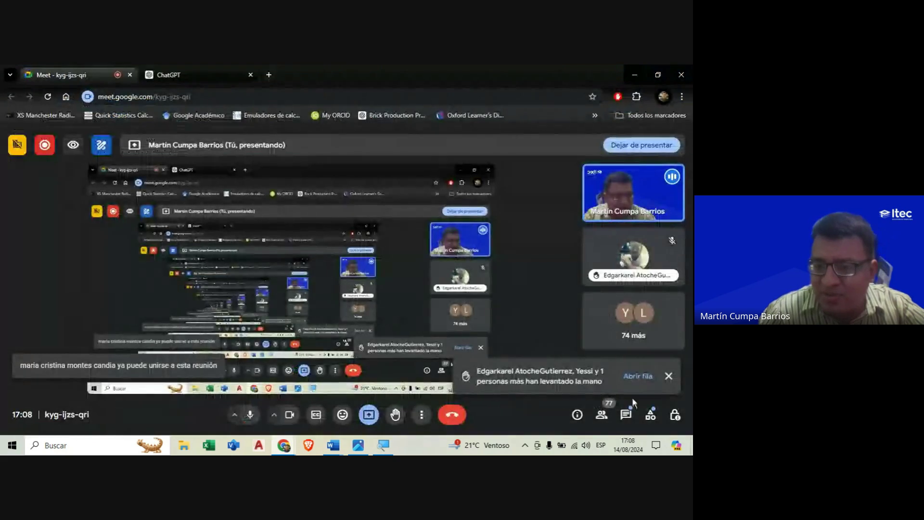
click(627, 415)
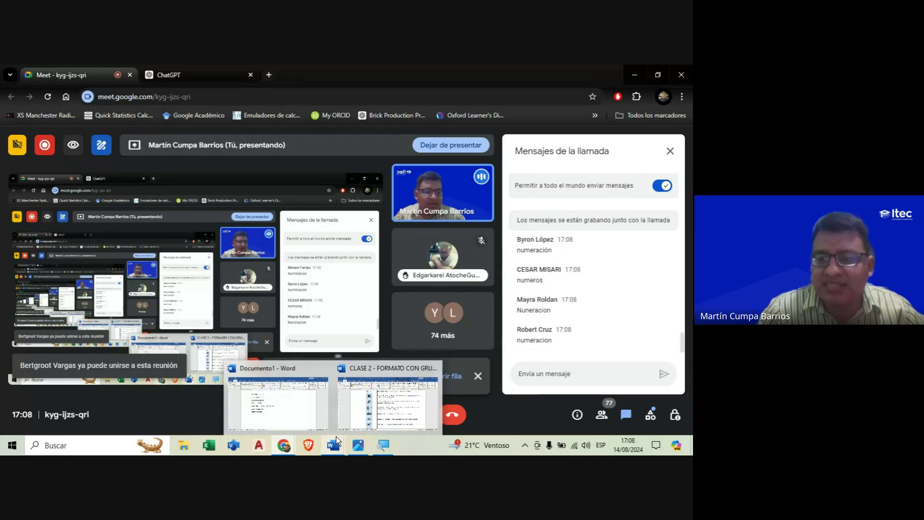
click(278, 402)
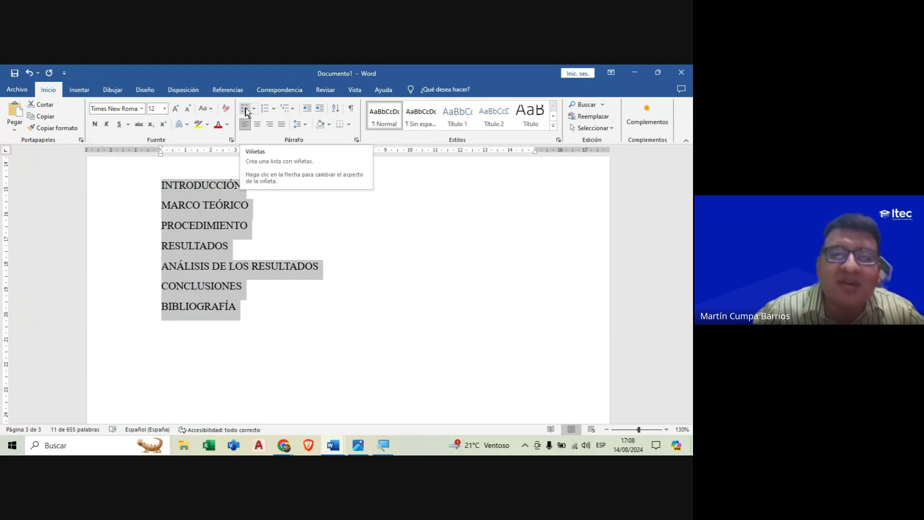
Step: Apply the I., II., III. Roman-numeral numbering format to the selected headings
click(274, 109)
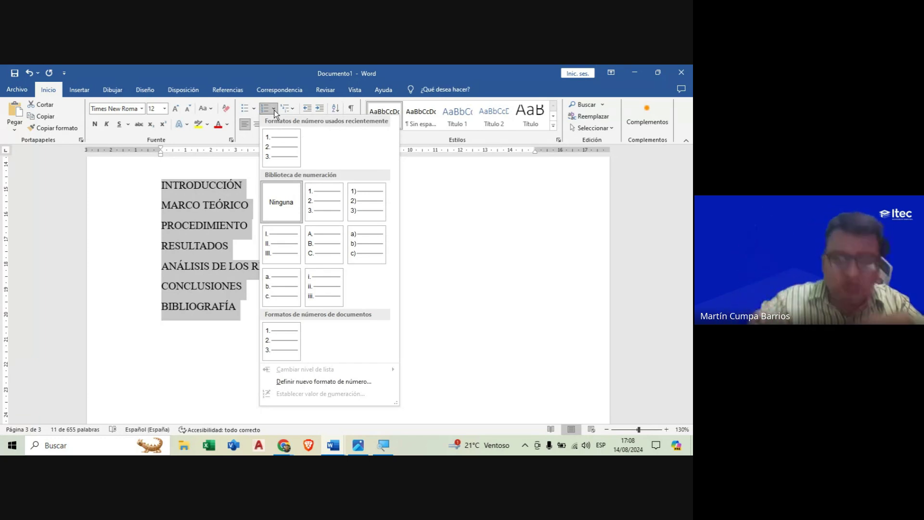
click(287, 239)
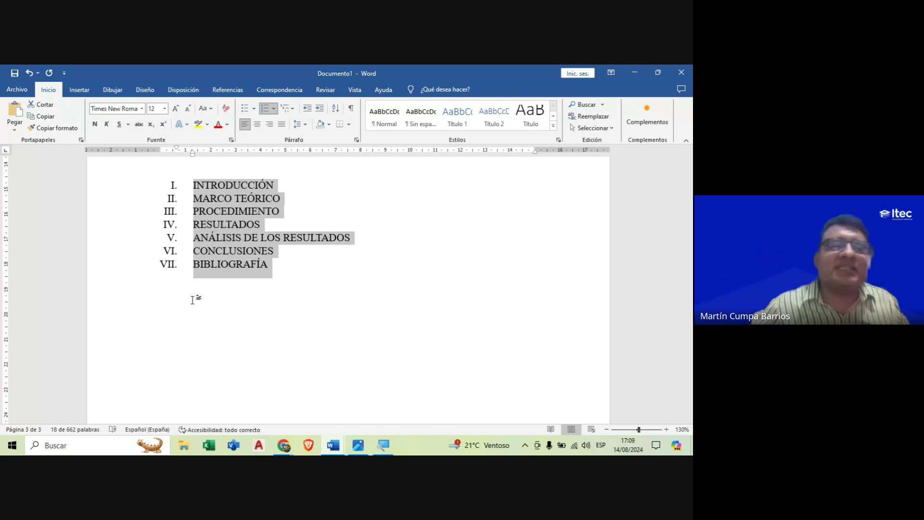
click(276, 185)
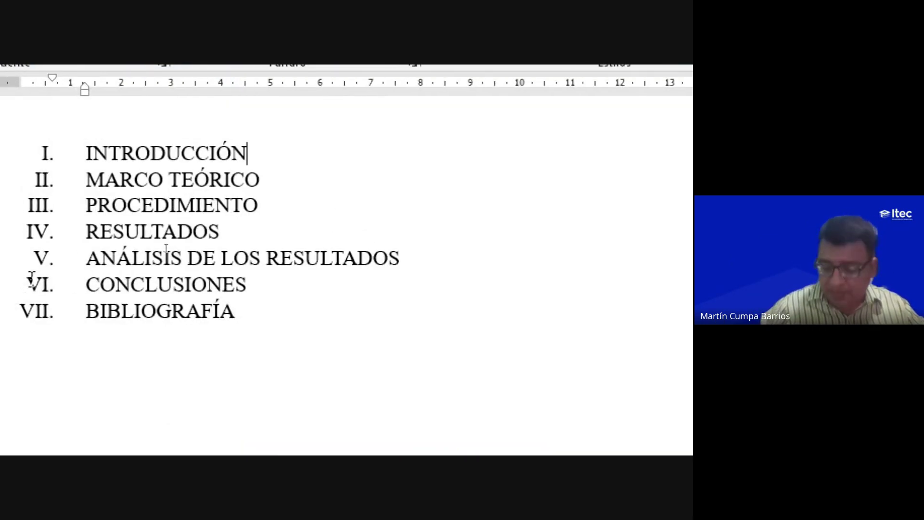
Step: Add DEDICATORIA after INTRODUCCIÓN, RECOMENDACIONES after CONCLUSIONES, and an empty item after ANÁLISIS DE LOS RESULTADOS
key(Return)
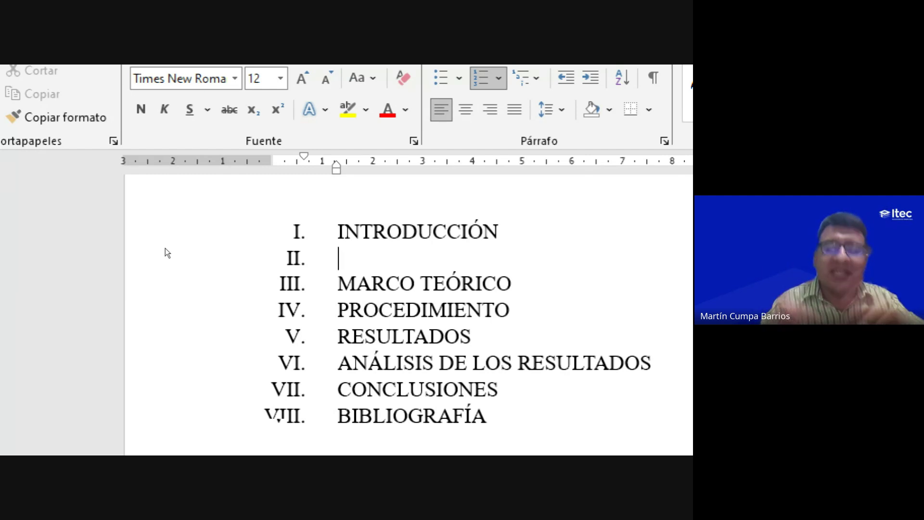
text(D)
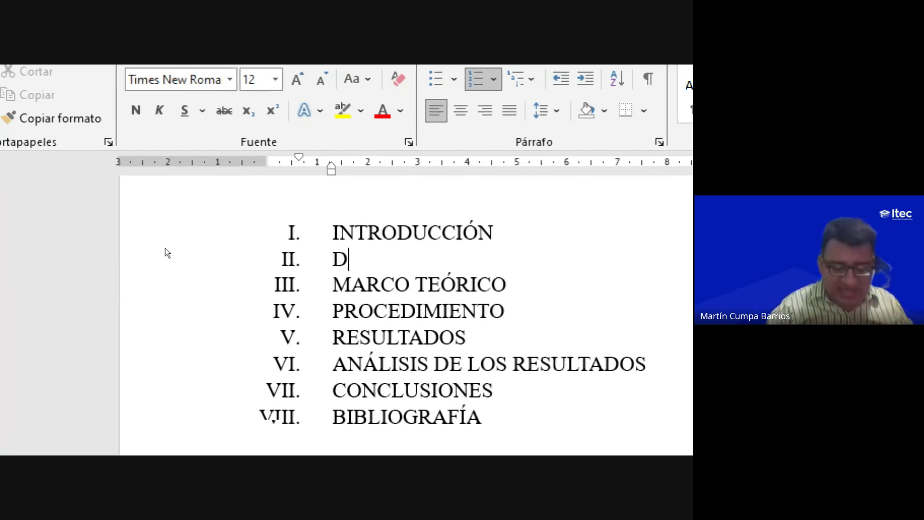
text(EDICATORIA)
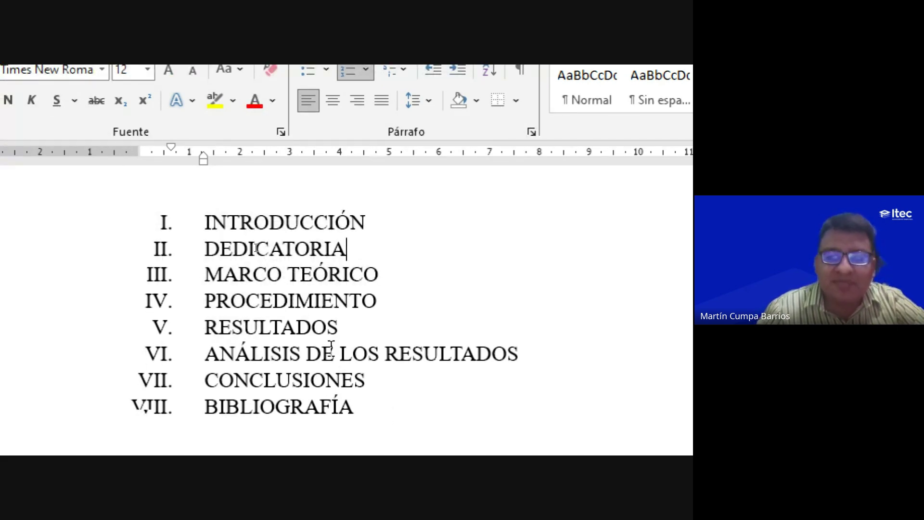
click(365, 380)
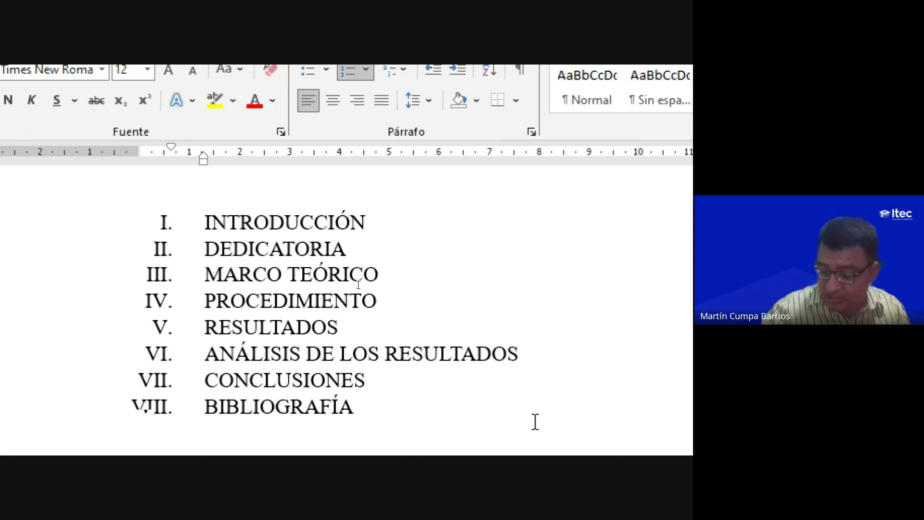
key(Return)
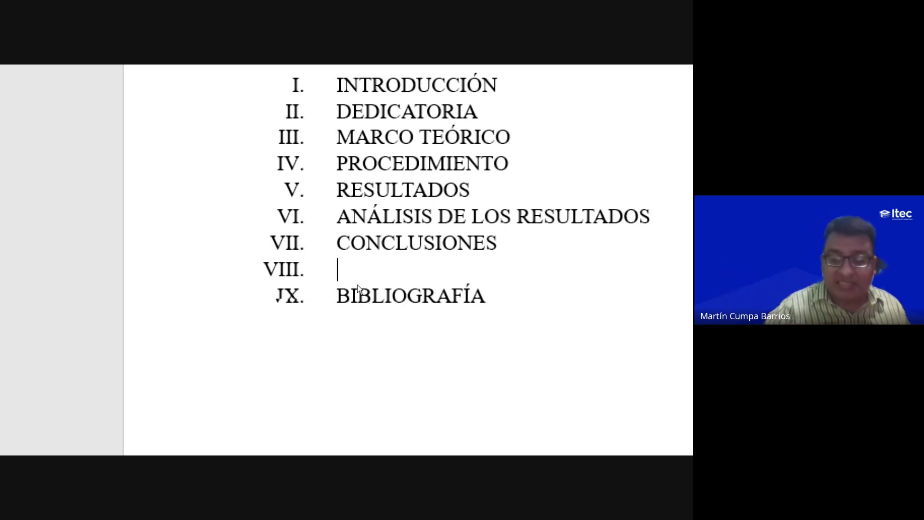
text(RECO)
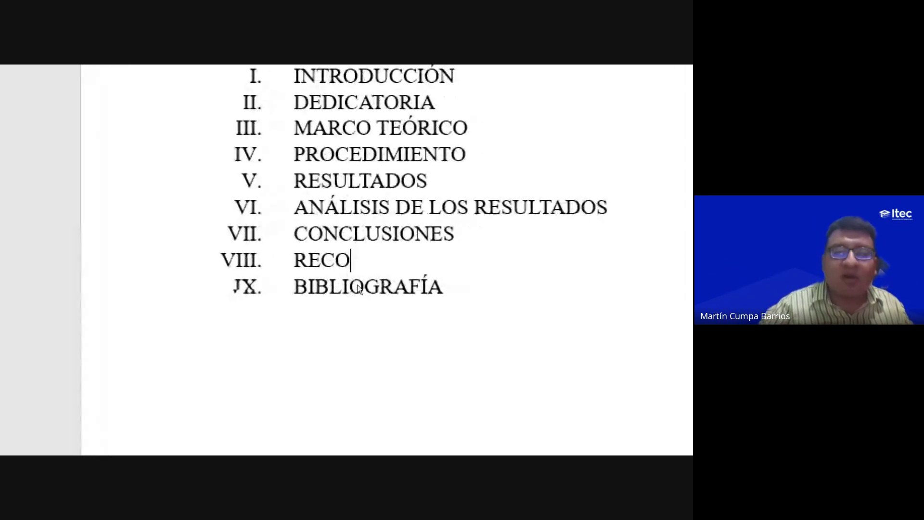
text(MENDACIONES)
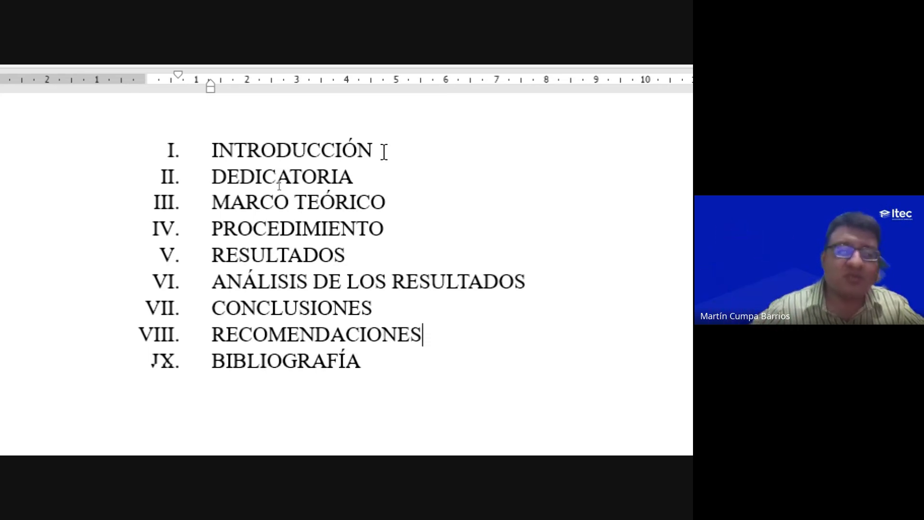
click(537, 280)
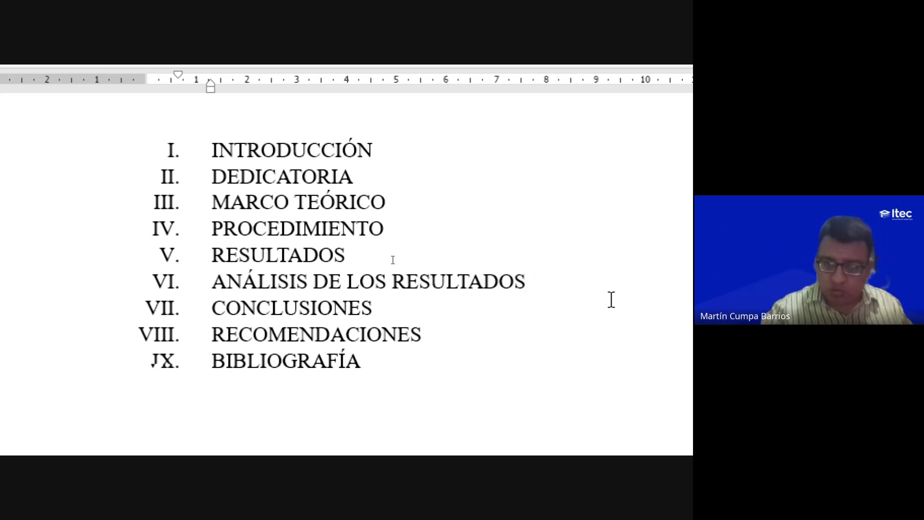
key(Return)
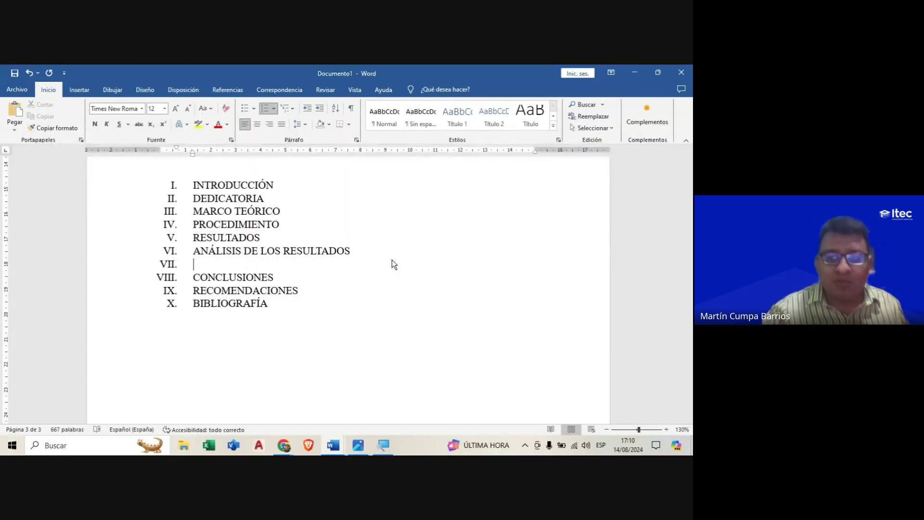
Step: Show the keyboard picture in Photos, then return to the Word document
click(357, 444)
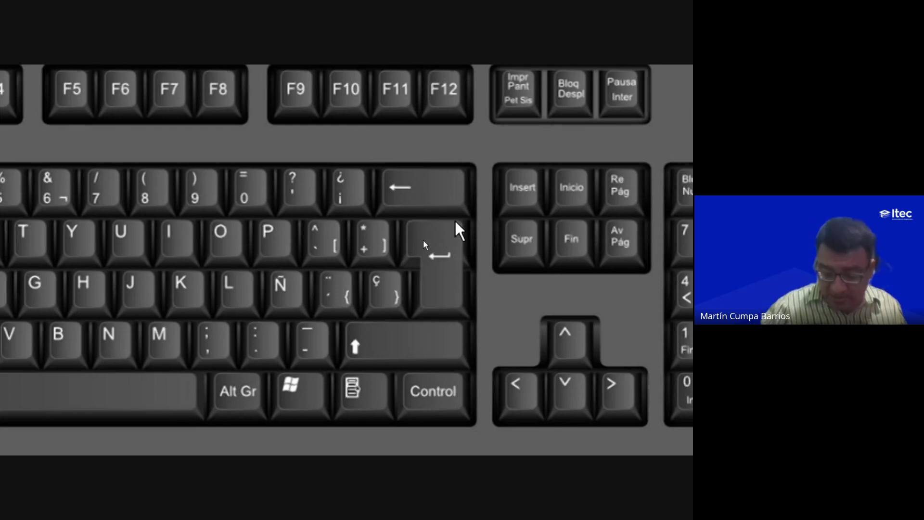
key(super+Escape)
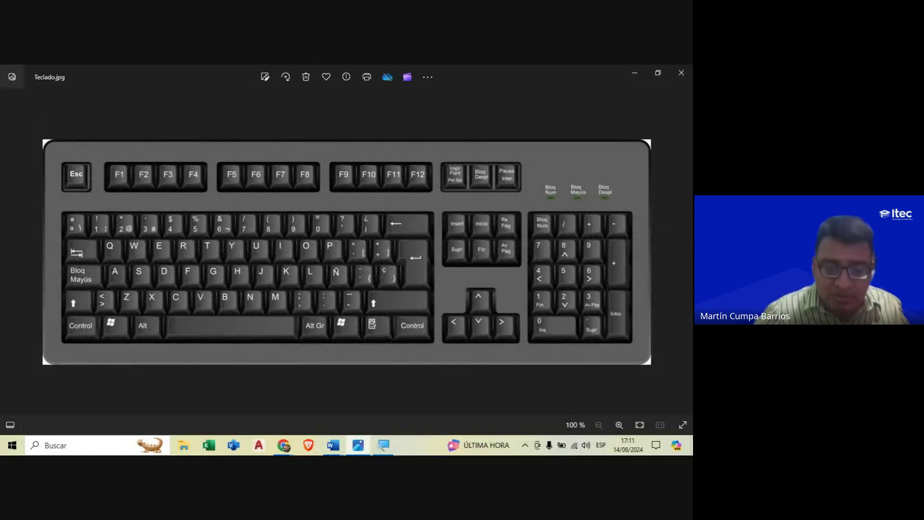
click(292, 408)
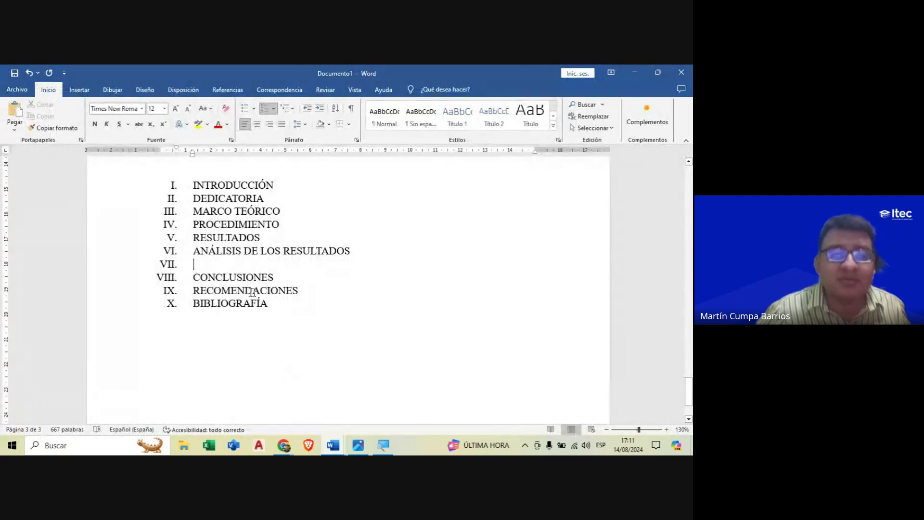
key(super+plus)
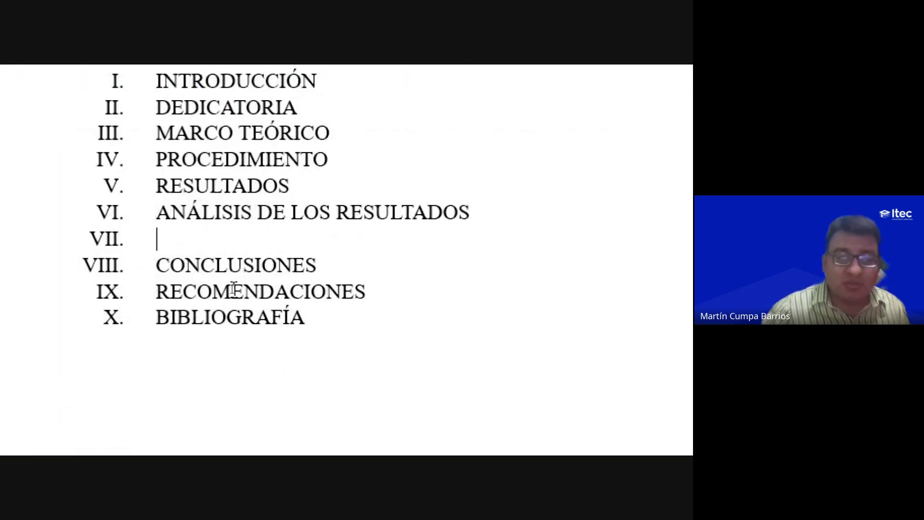
Step: Remove the empty item's number, erase the test letters, and add a blank line above CONCLUSIONES
key(BackSpace)
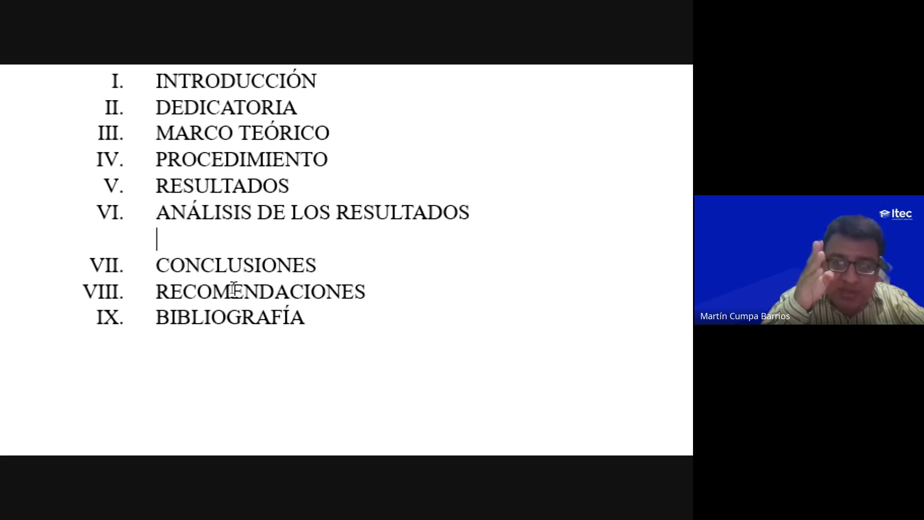
text(J)
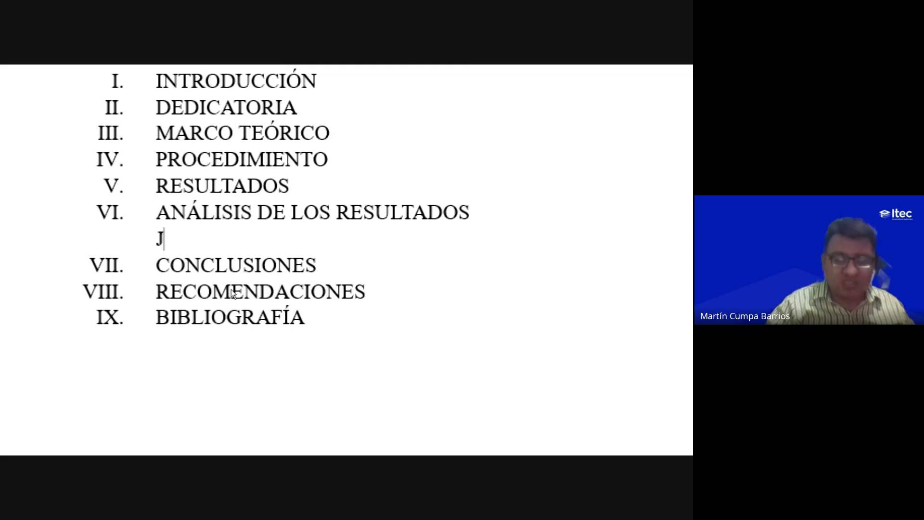
text(AJAKLLWKXNW)
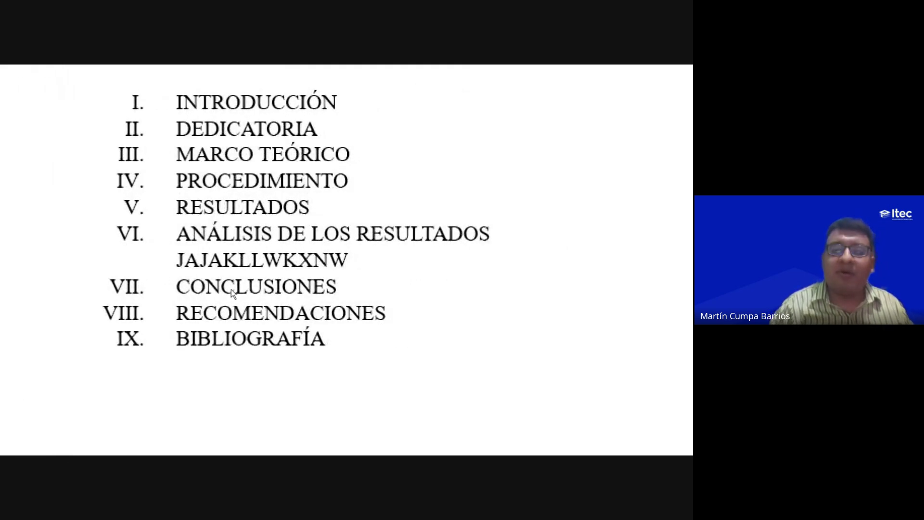
key(BackSpace)
key(BackSpace)
key(BackSpace)
key(BackSpace)
key(BackSpace)
key(BackSpace)
key(BackSpace)
key(BackSpace)
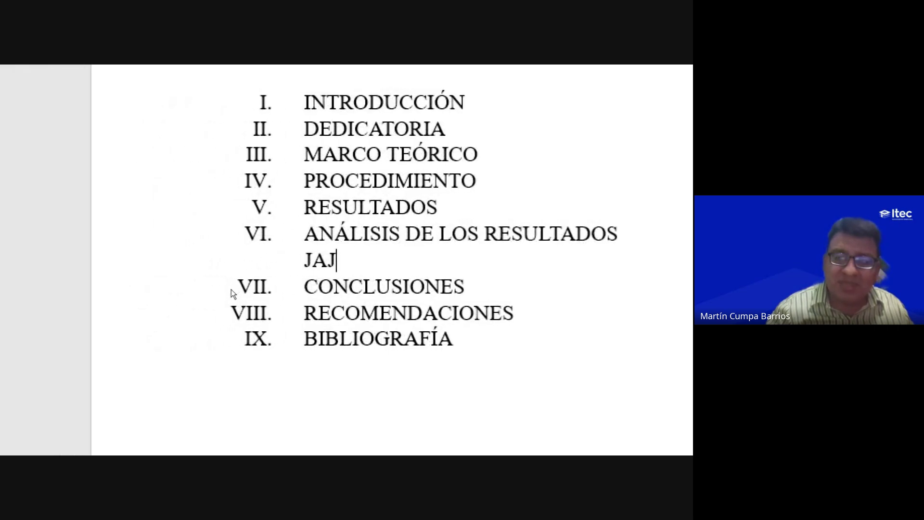
key(BackSpace)
key(BackSpace)
key(BackSpace)
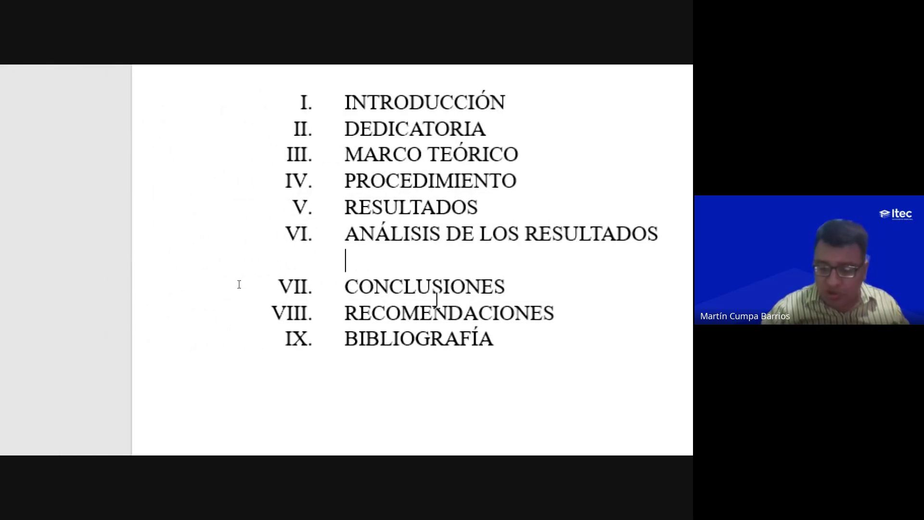
key(Return)
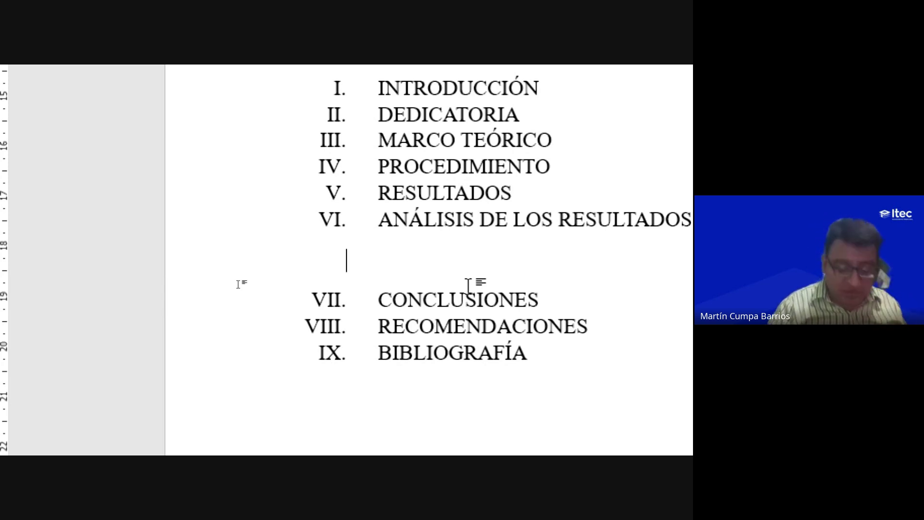
Step: Type 'En este trabajo se uede indicar que los resultados fueron factibles al experimento.' on the empty line
text(E)
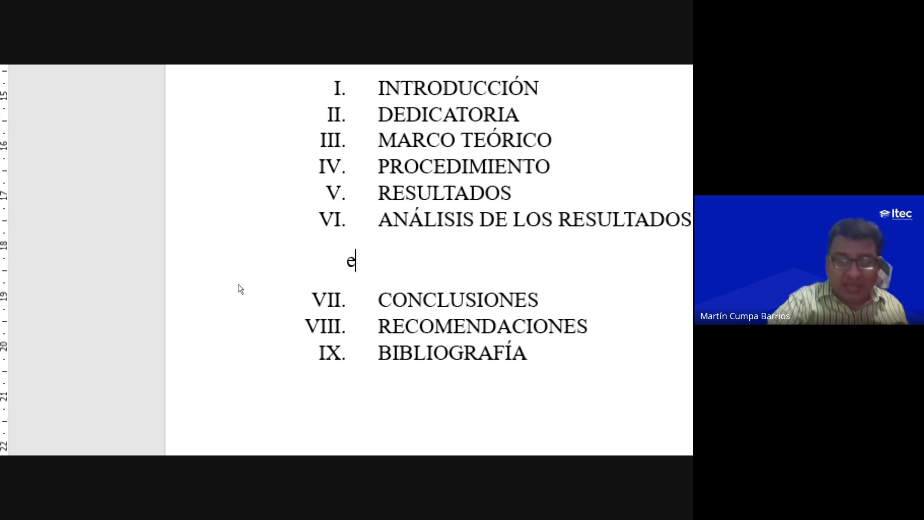
text(n este traba)
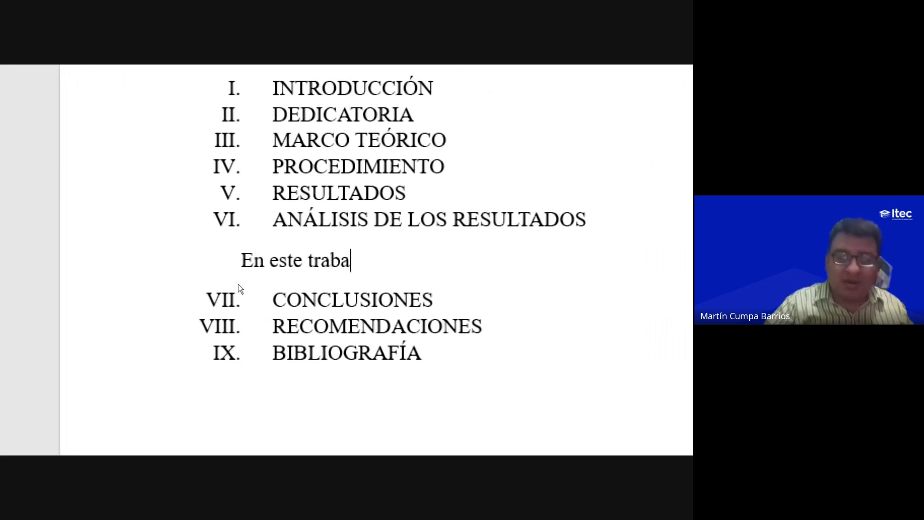
text(jo se )
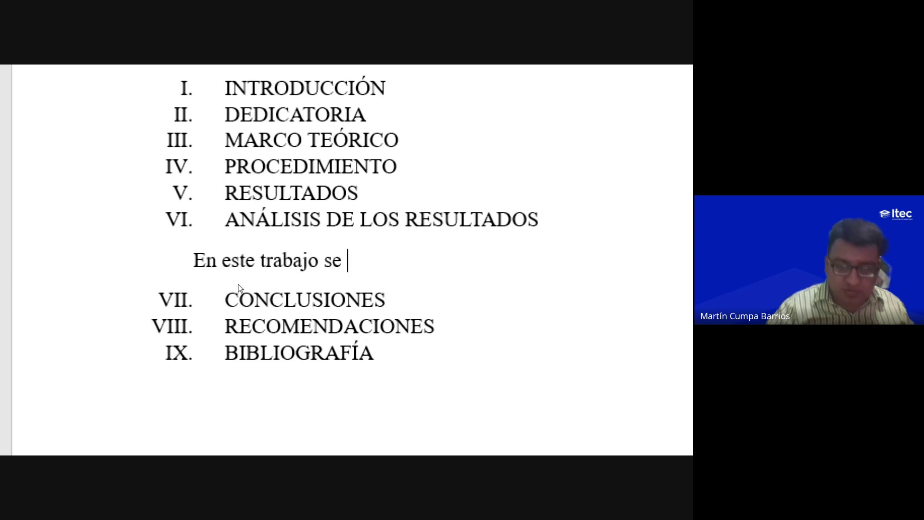
text(puede indi)
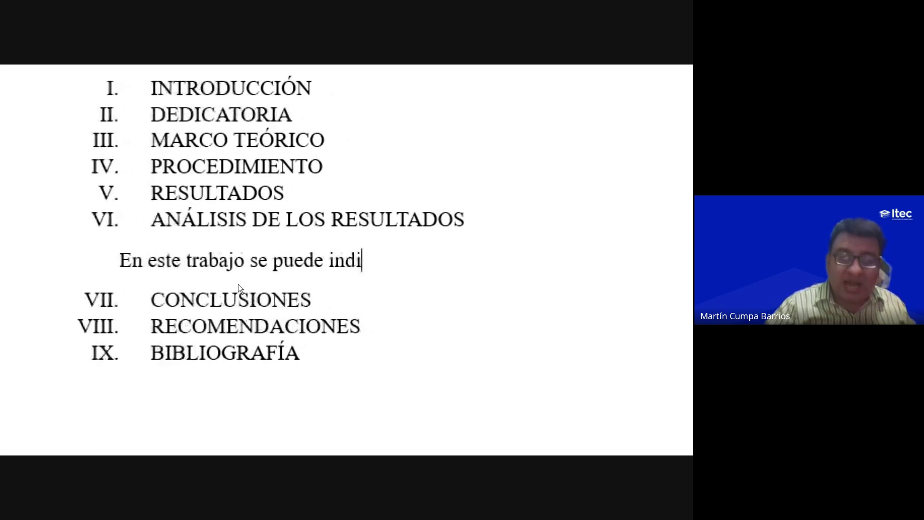
text(car que los res)
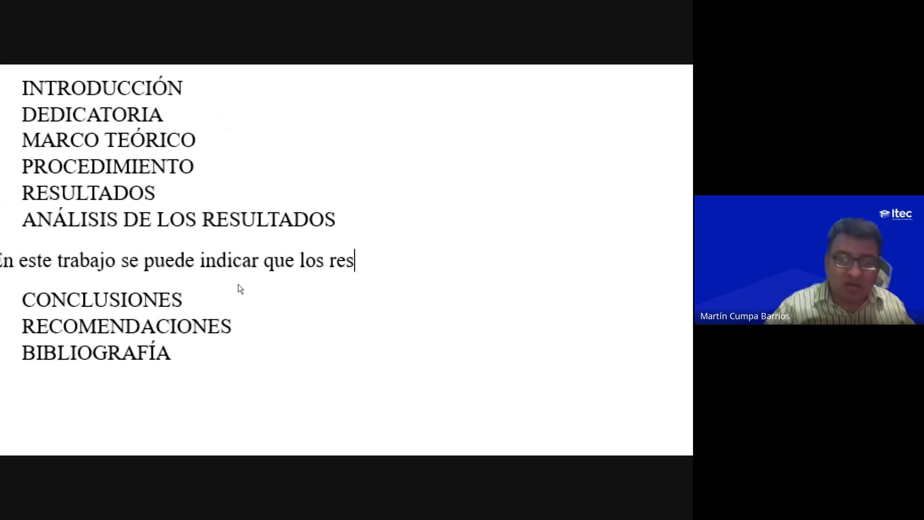
text(ultados fueron )
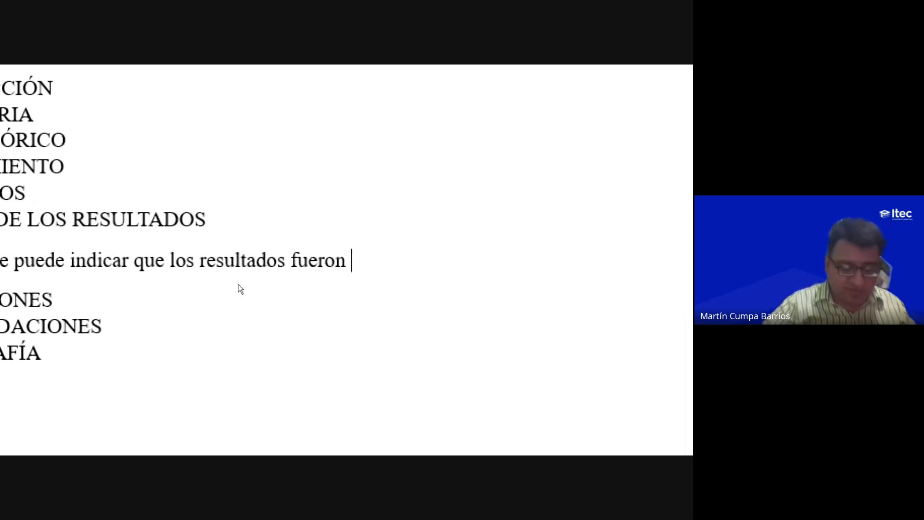
text(factibles al)
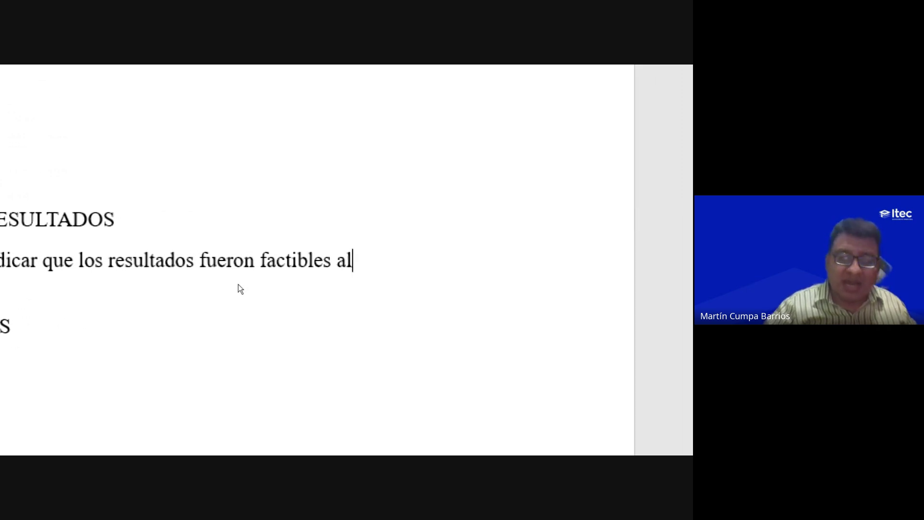
text( experimento.)
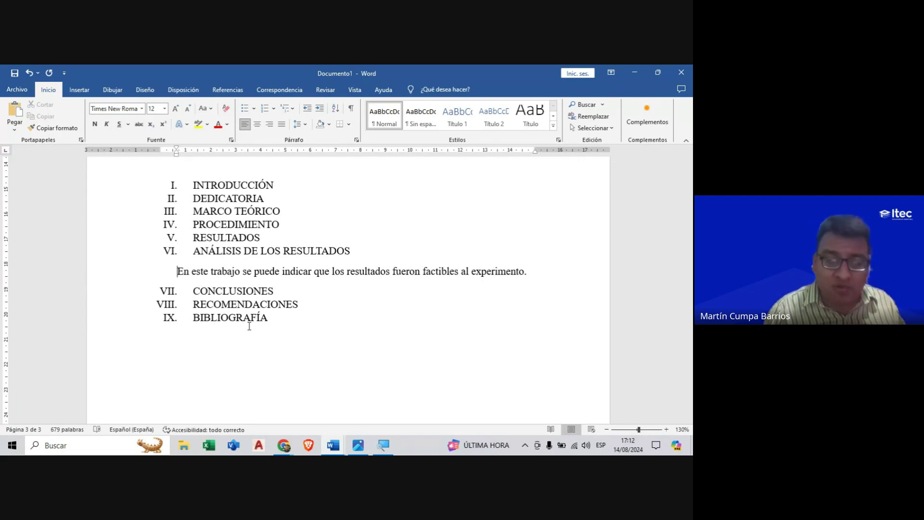
key(Tab)
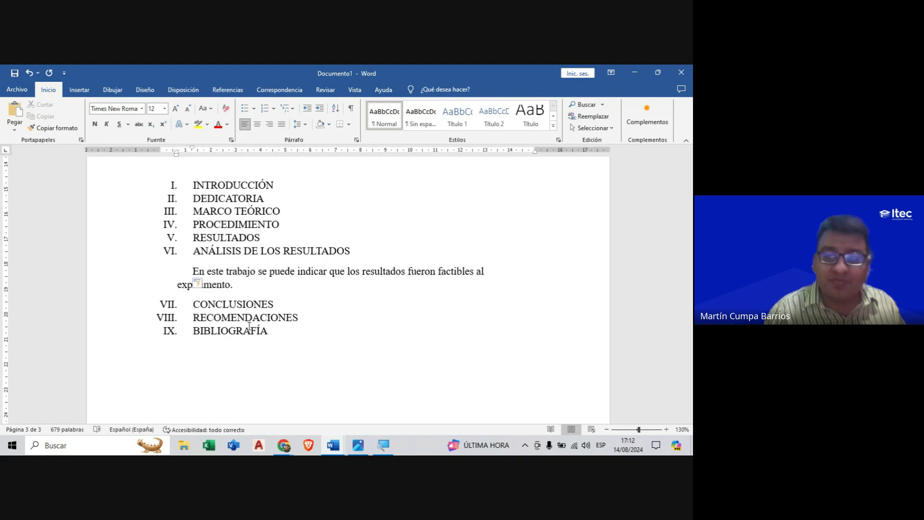
key(ctrl+z)
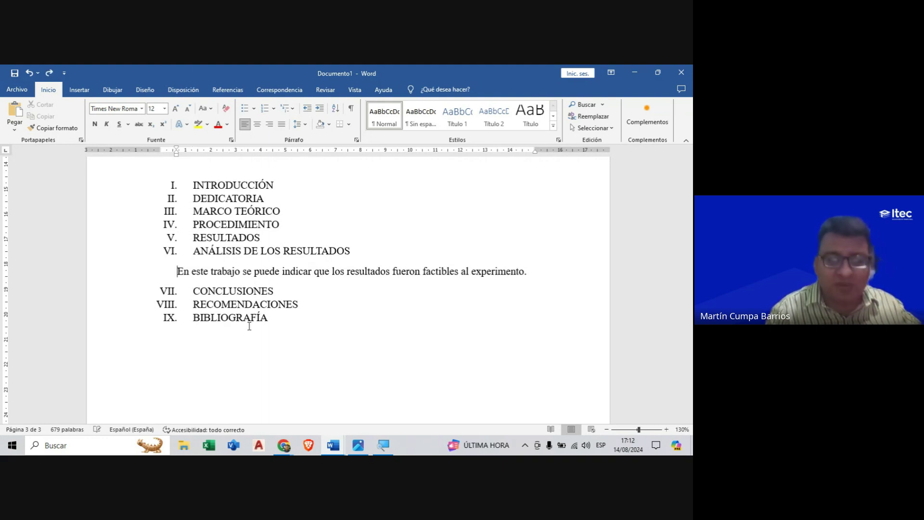
click(358, 445)
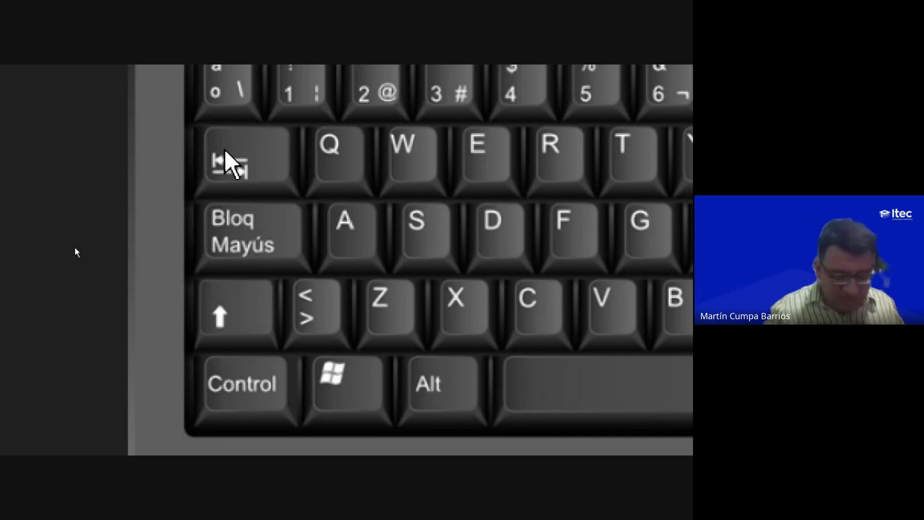
scroll(76, 252, down, 3)
key(Escape)
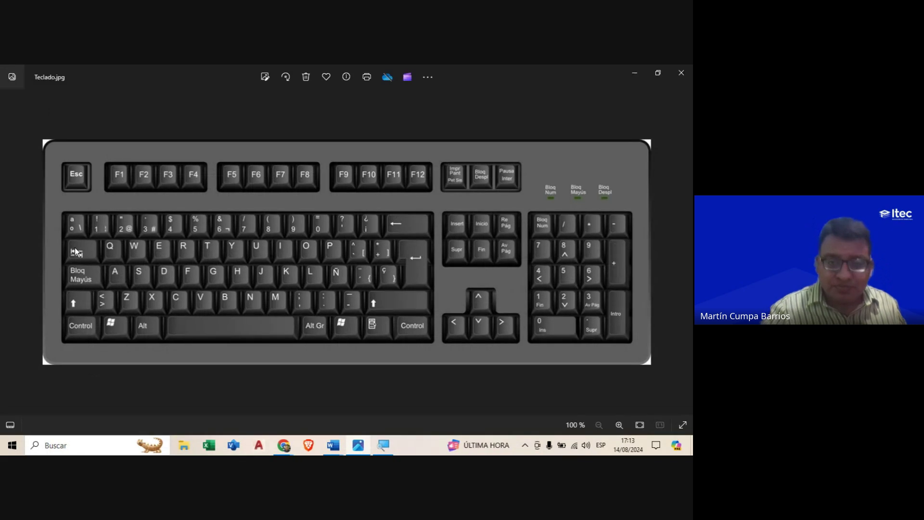
mouse_move(332, 445)
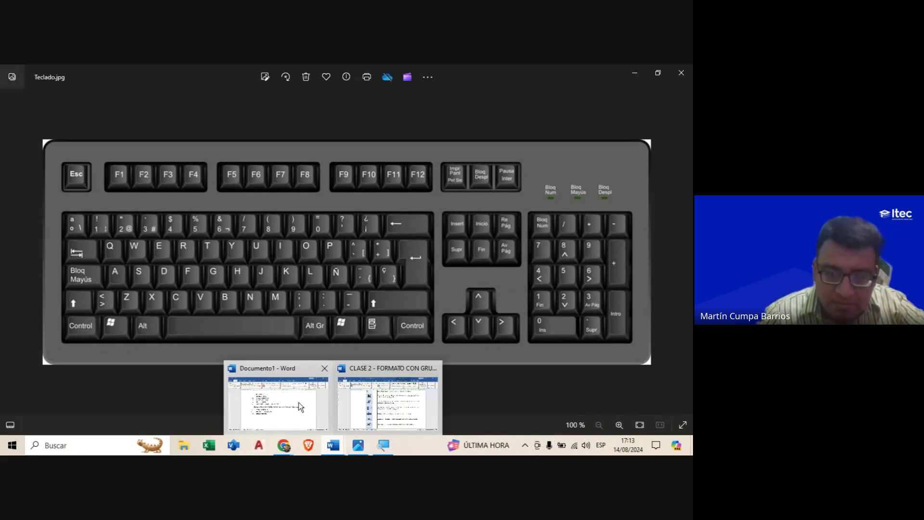
click(298, 402)
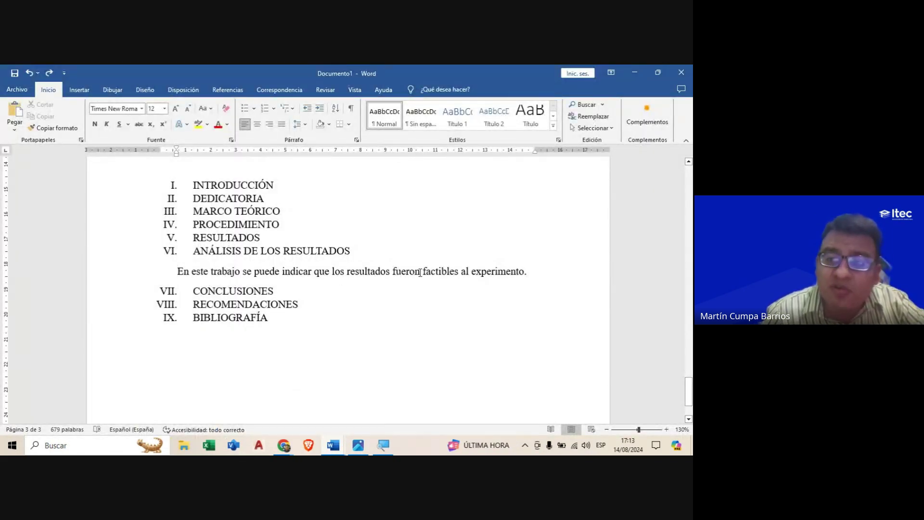
Step: Type a long run of a's right after 'experimento.'
drag(530, 273, 180, 276)
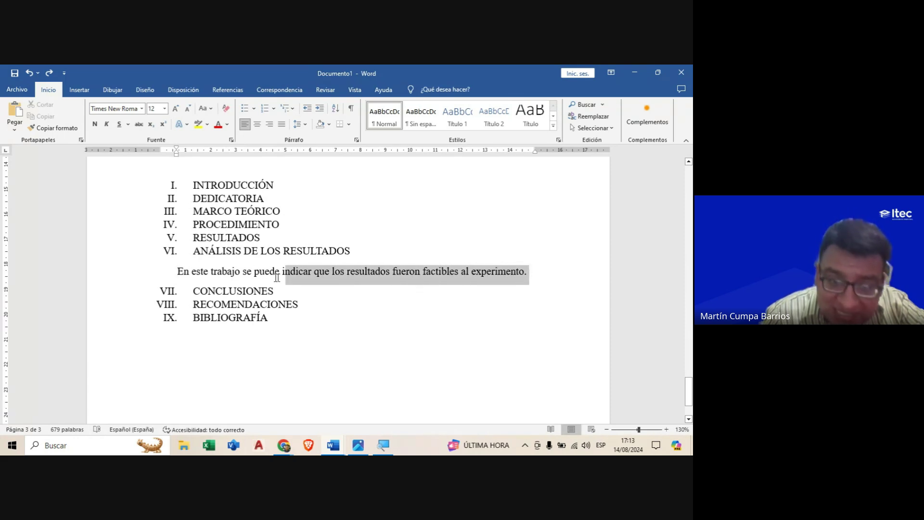
click(179, 275)
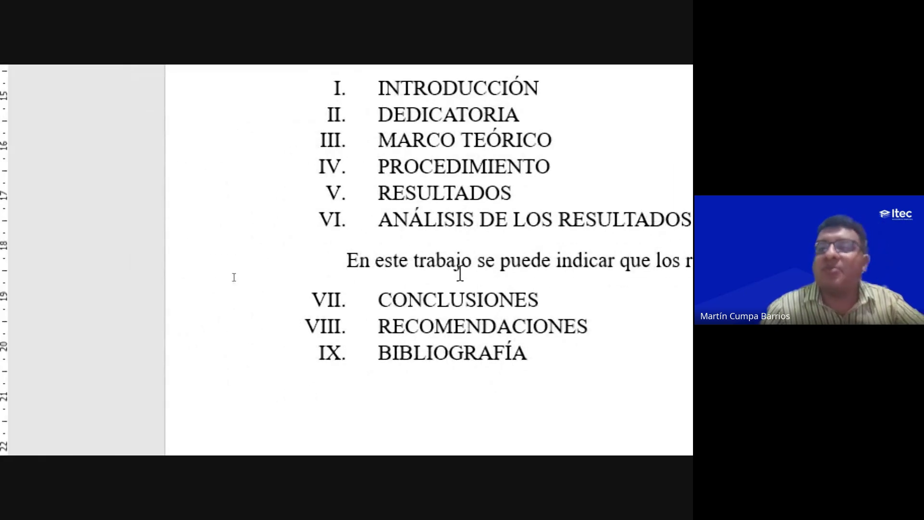
scroll(578, 414, down, 1)
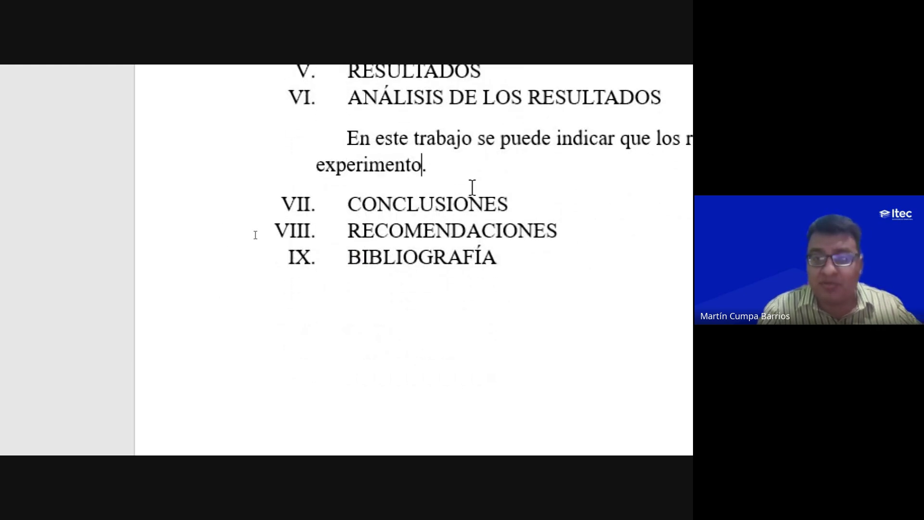
scroll(462, 179, up, 2)
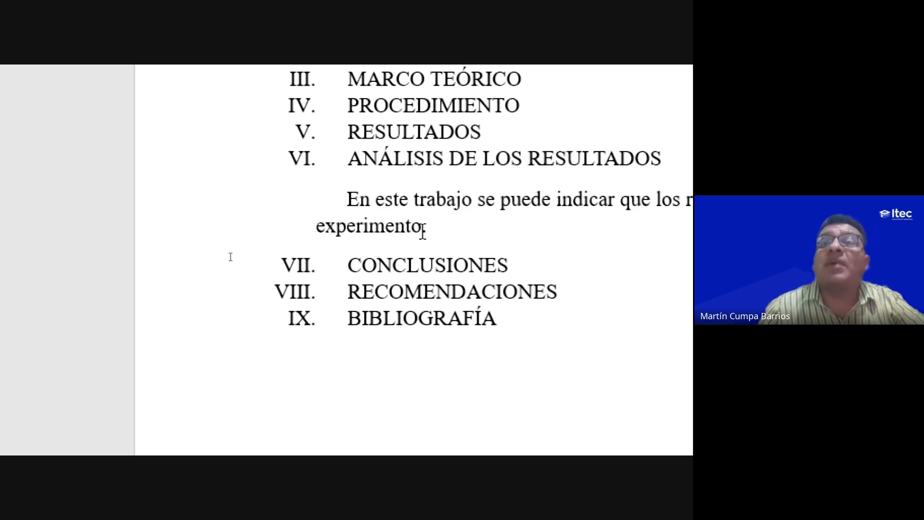
text(.)
click(443, 230)
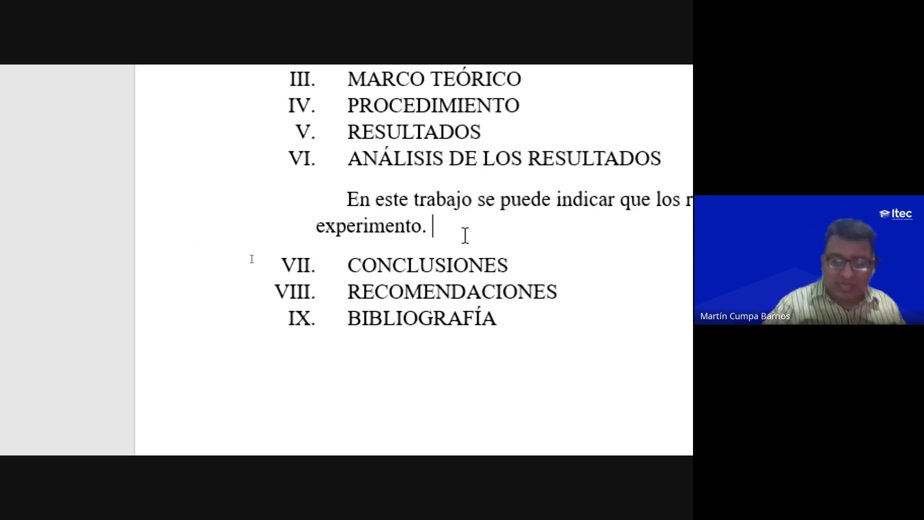
text(aaaaaaaaaaaaaaaaaaaaaaa)
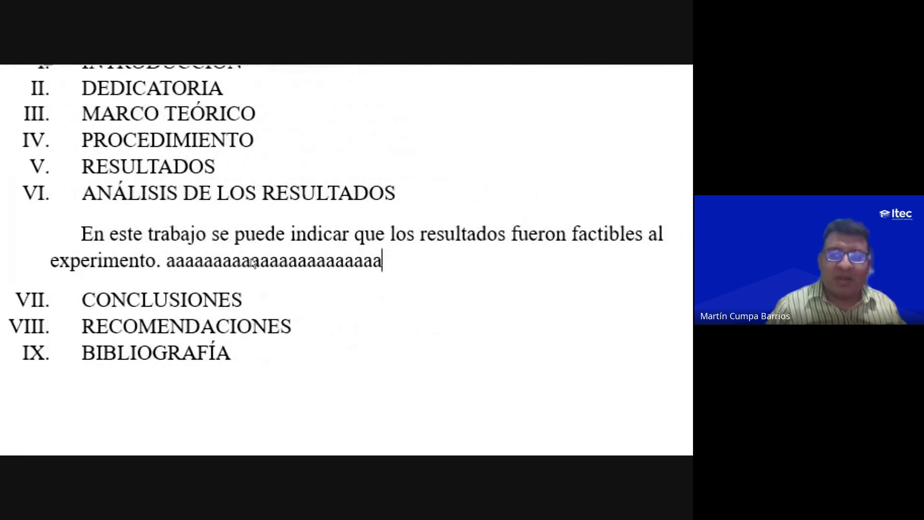
text(aaaaaaaaaaaaaaaaaaaaaaaaaaaaaaaaaaaaaaaaaaaaaaaaaaaa)
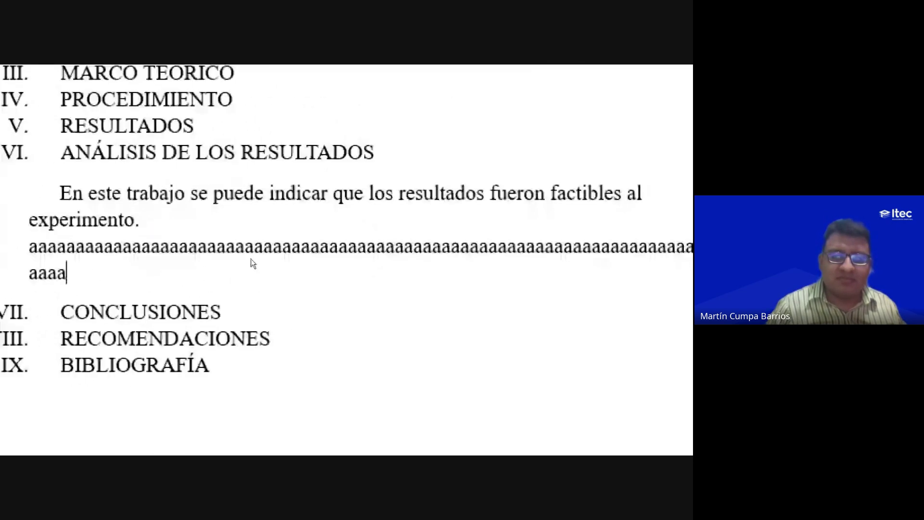
text(aaaaaaaaaaaaaaaaaaaaaaaaaaaaaaaaaaaaaaaa)
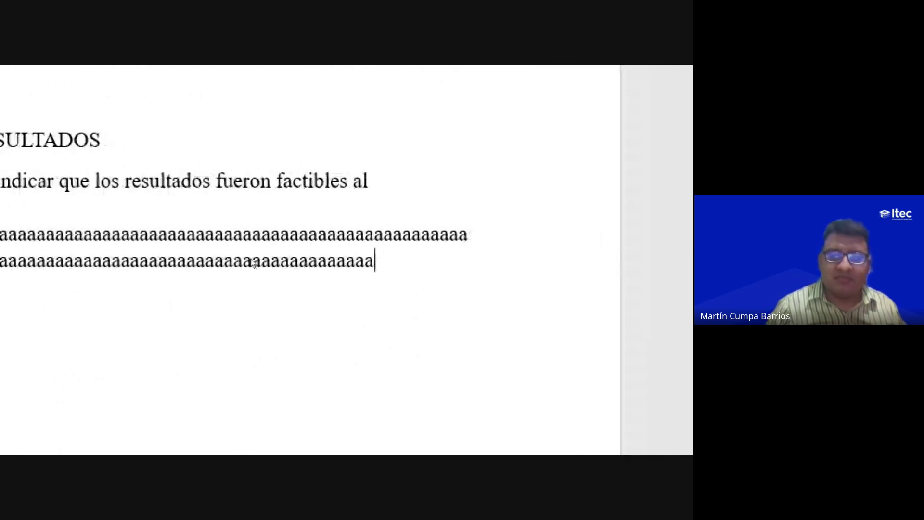
text(aaaaaaaaaaaaaaaaaaaaaaaaaaaaaaaaaaaaaaaaaaaaaaaaaaaaaaaaaaaaaaaaaaaaaaaaaaaaaaa)
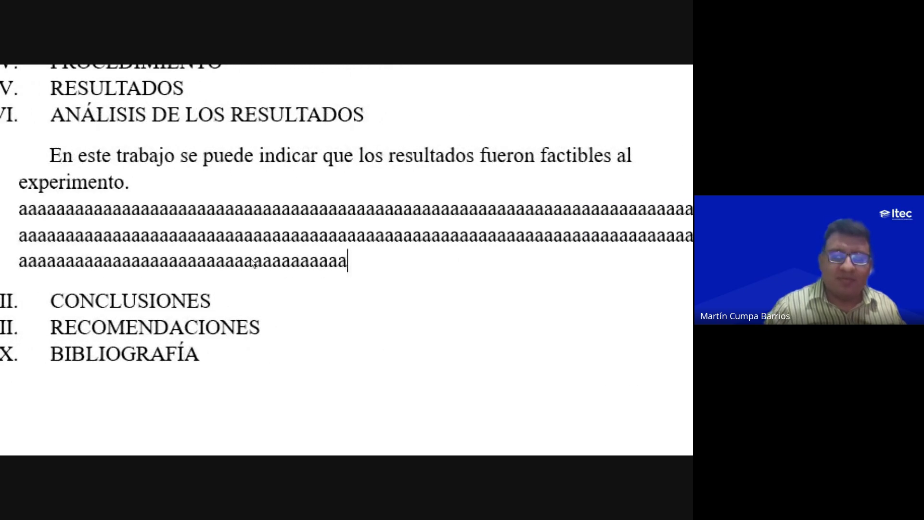
Step: Adjust the line breaks so the filler a's start on their own line below the sentence
key(Return)
key(Up)
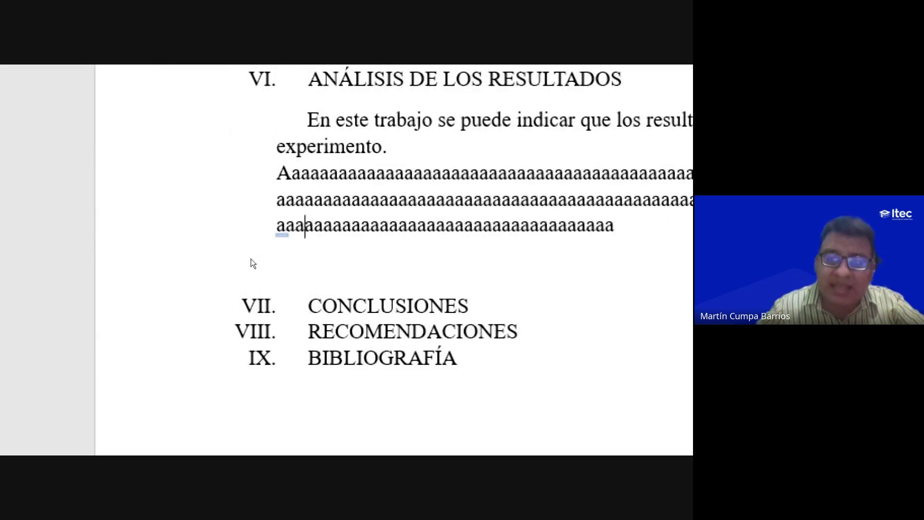
key(Up)
key(Up)
key(Left)
key(Left)
key(Left)
key(BackSpace)
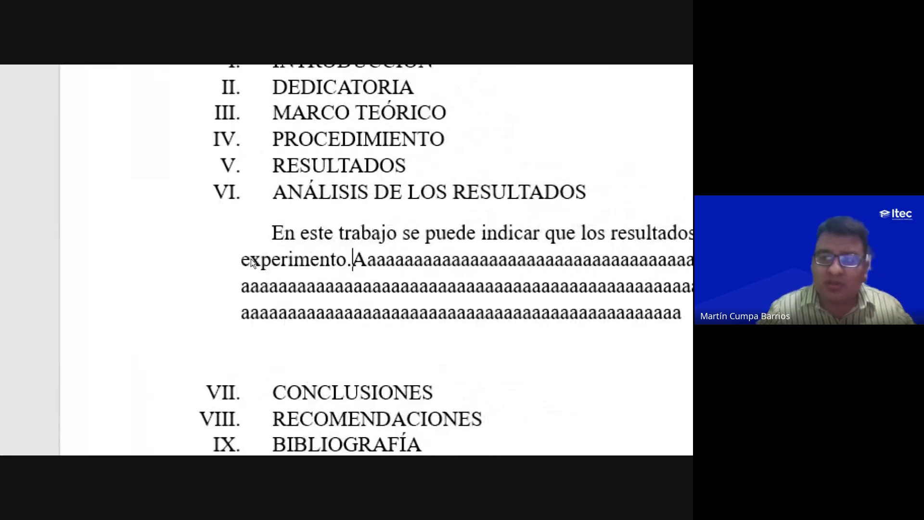
key(Return)
key(BackSpace)
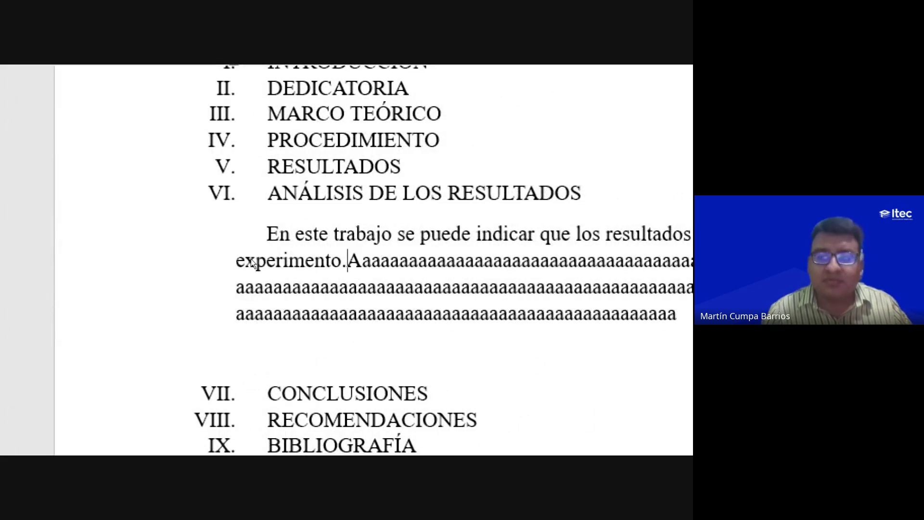
key(Return)
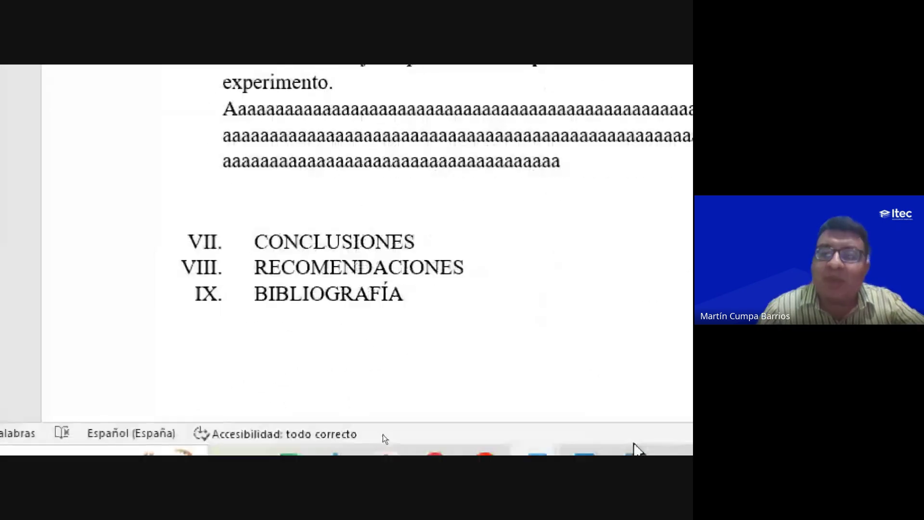
scroll(245, 140, up, 3)
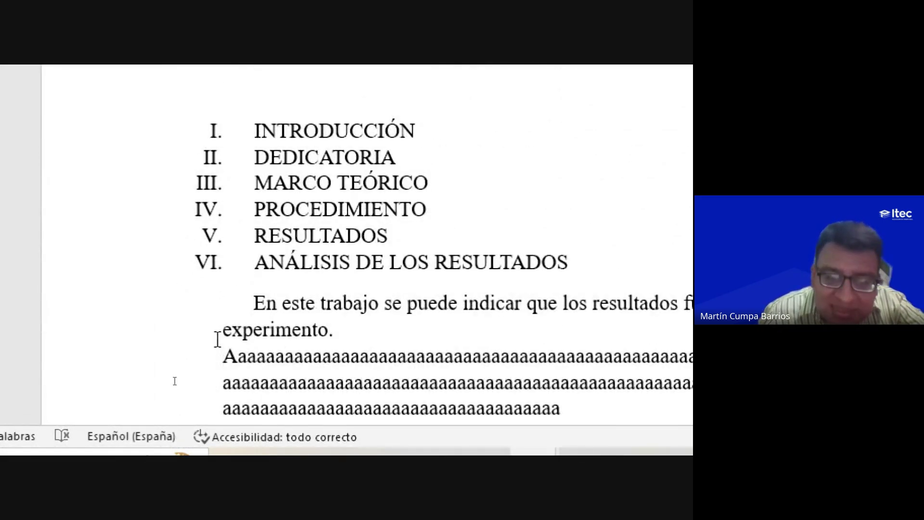
Step: Remove the indents before 'En este trabajo' and delete the filler paragraph of a's
scroll(216, 337, down, 1)
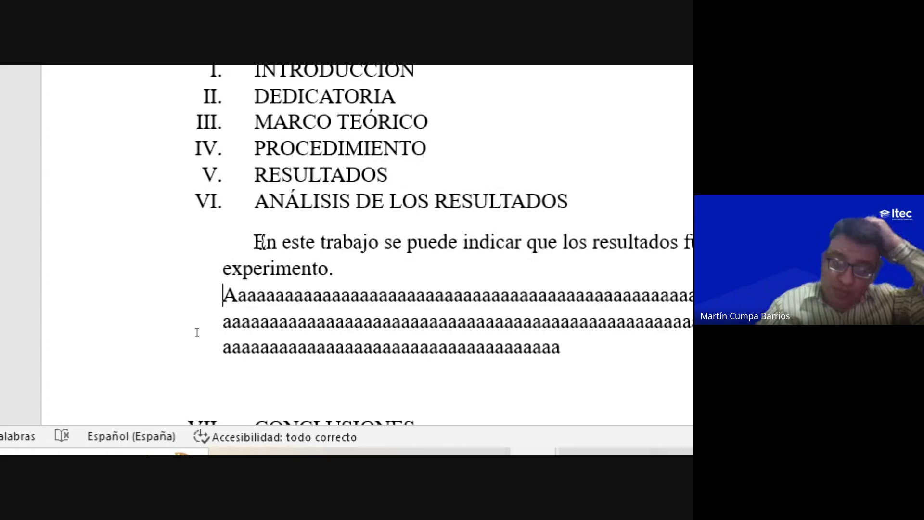
click(253, 240)
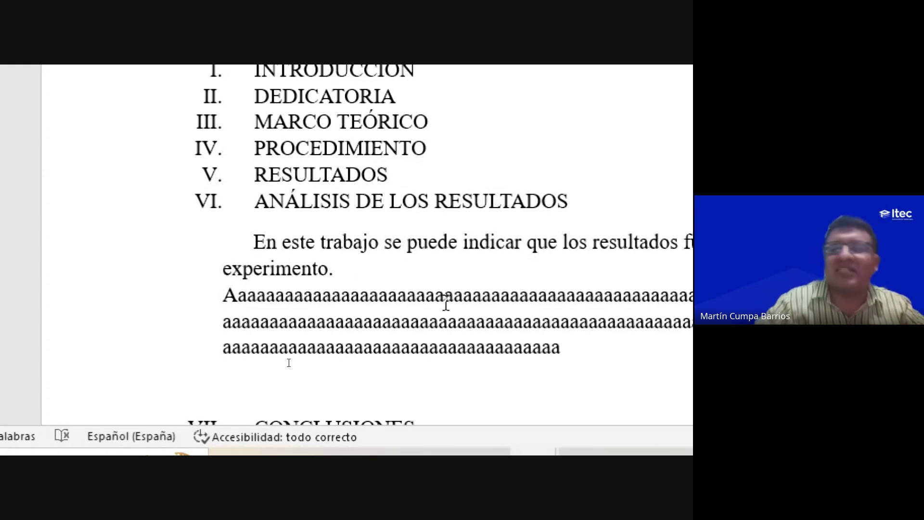
key(BackSpace)
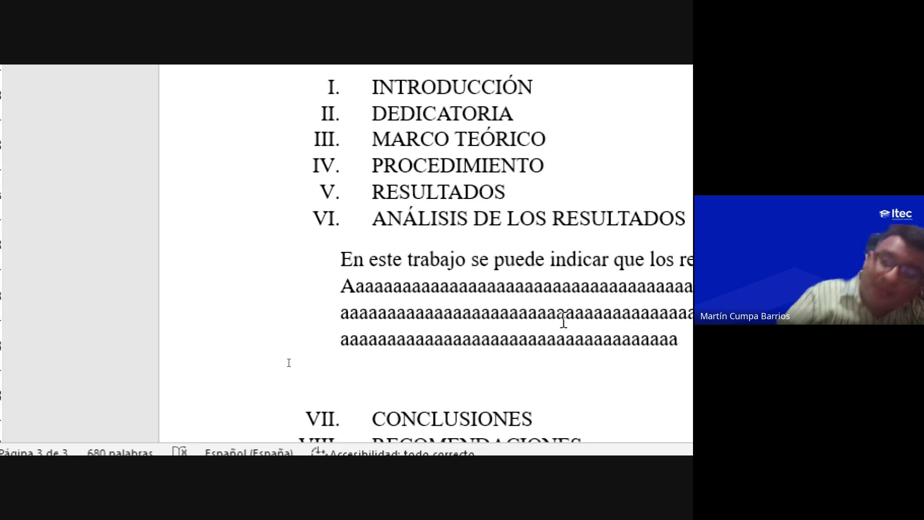
key(BackSpace)
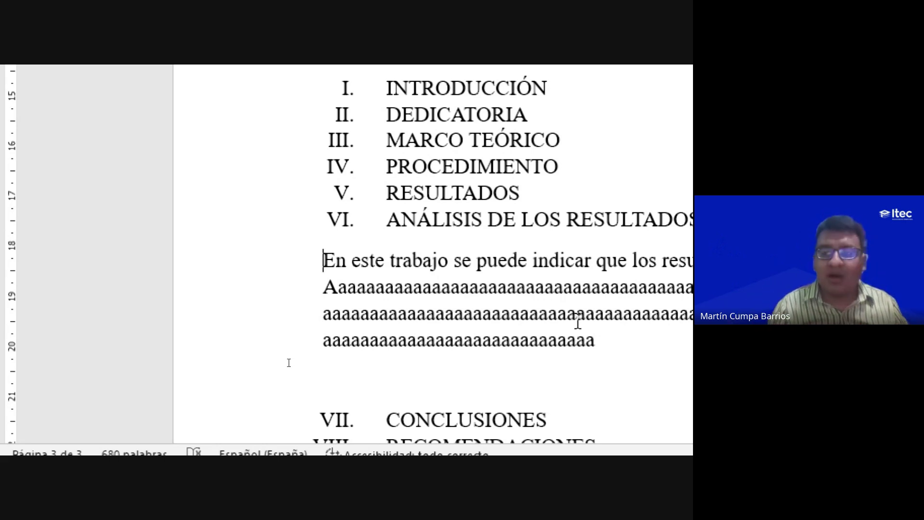
drag(625, 359, 311, 295)
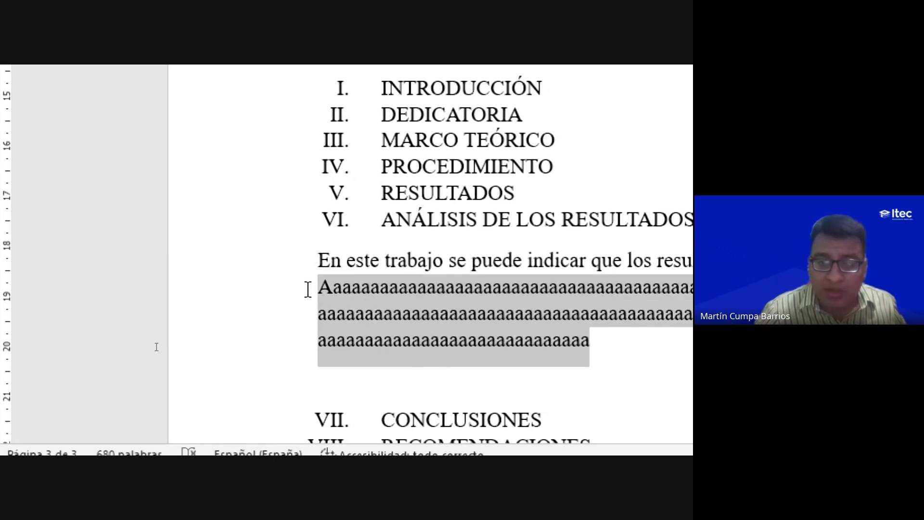
text(En este trabajo se puede indicar que los resultados fueron factibles al experimento.)
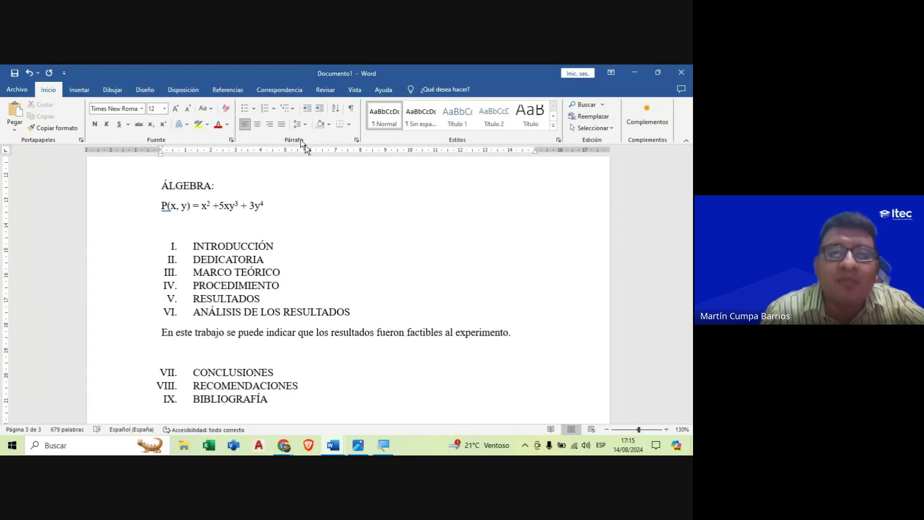
Step: Scroll up to TEMPERATURA on page 2 and select the 'El vídeo proporciona…' paragraph
scroll(299, 269, down, 1)
scroll(293, 294, up, 5)
scroll(293, 295, up, 5)
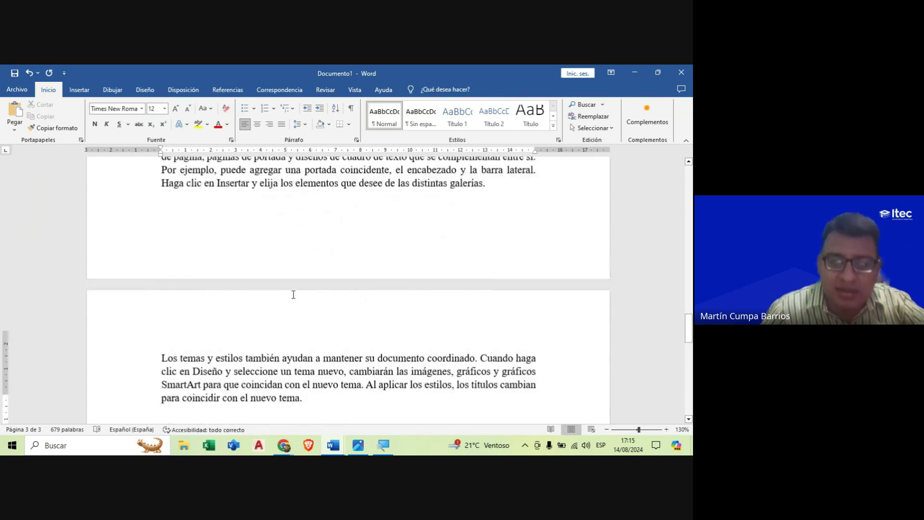
scroll(293, 295, up, 2)
scroll(269, 269, up, 2)
scroll(217, 227, up, 5)
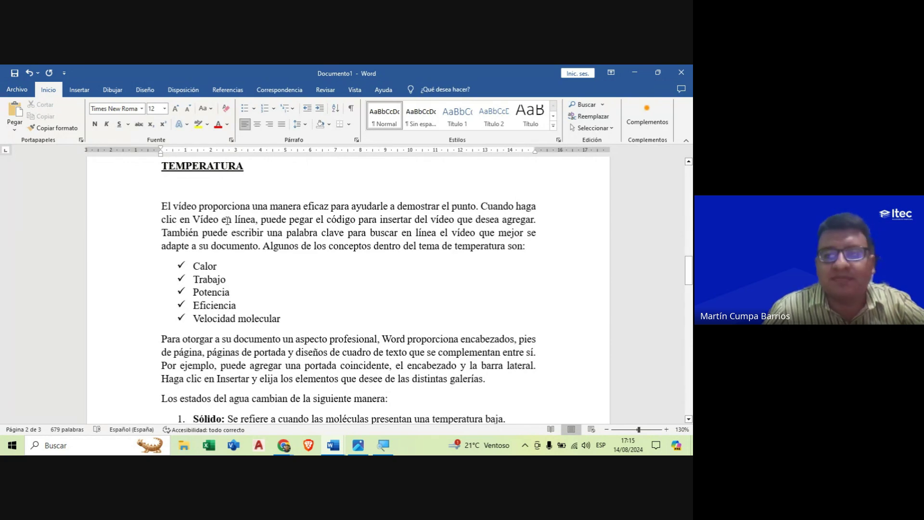
scroll(227, 220, down, 5)
scroll(227, 220, down, 5)
scroll(227, 222, up, 8)
scroll(228, 222, up, 4)
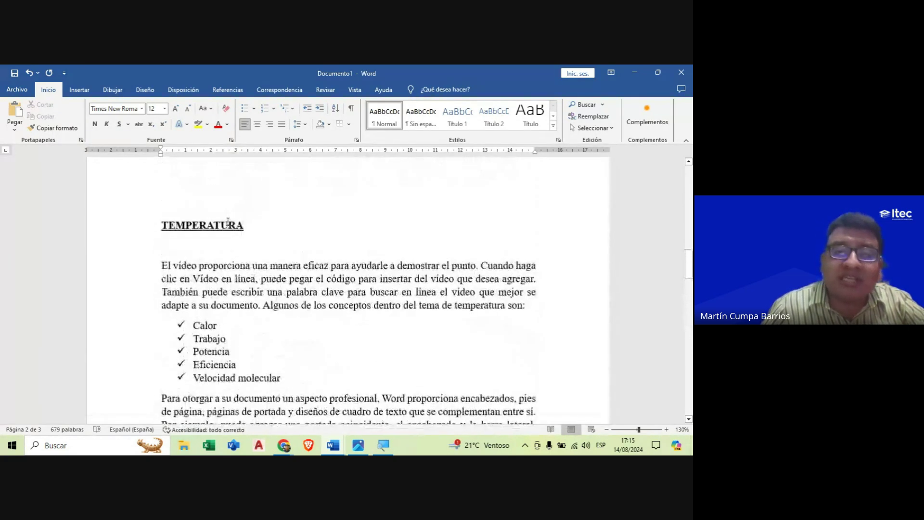
scroll(228, 222, down, 3)
scroll(166, 214, up, 3)
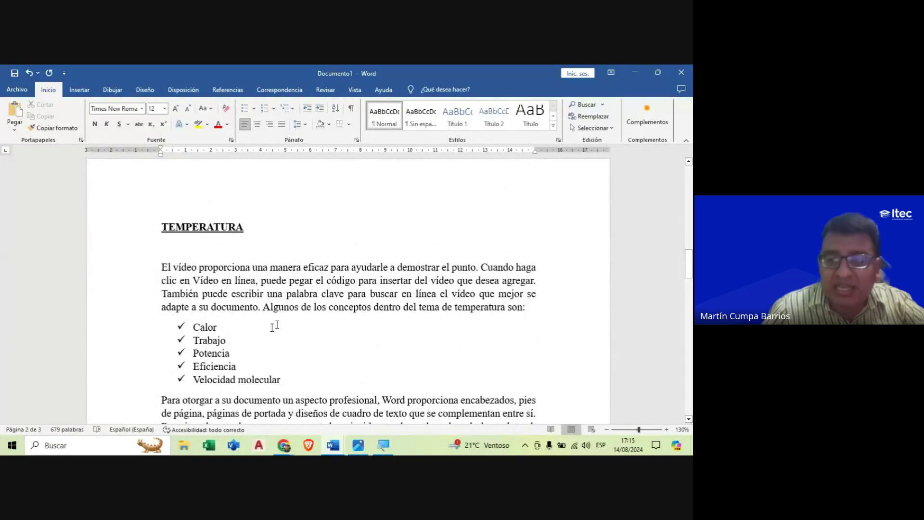
scroll(304, 284, down, 2)
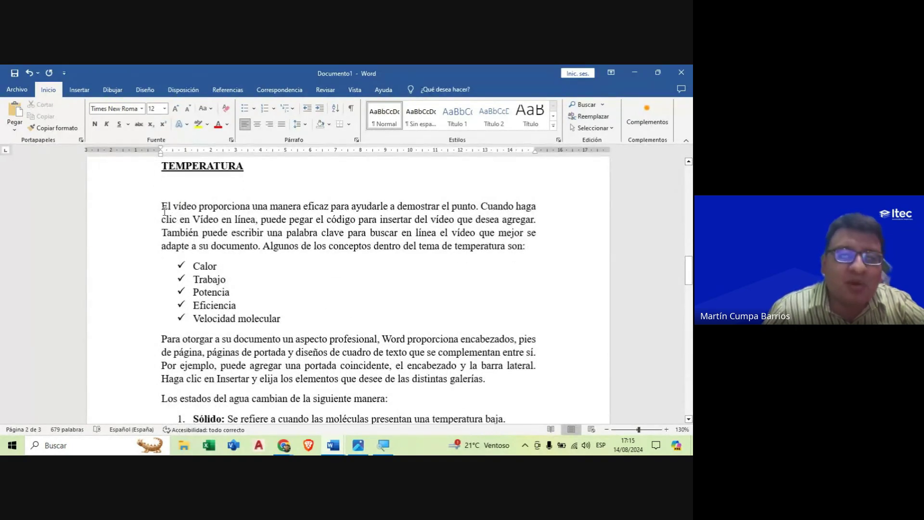
drag(162, 208, 531, 241)
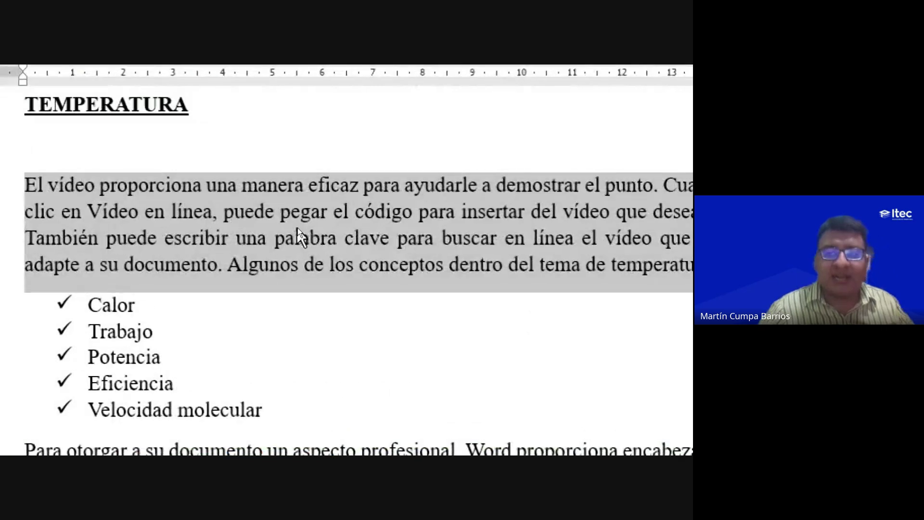
Step: In the paragraph's Párrafo dialog, keep Justificada alignment and body-text outline level, then view Especial options
right_click(298, 227)
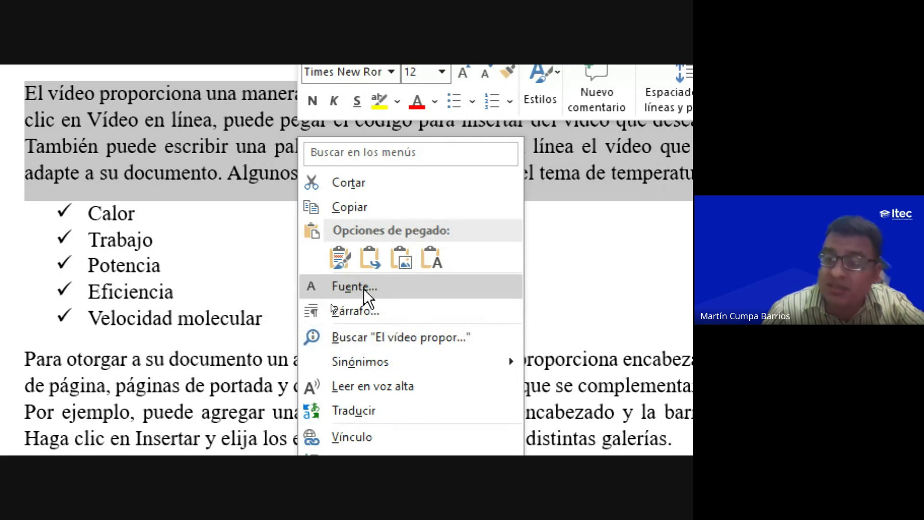
click(385, 317)
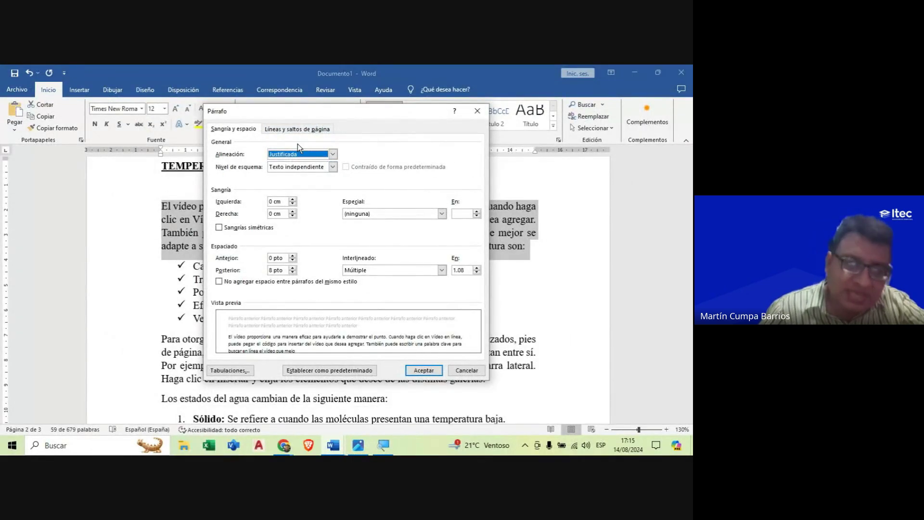
click(332, 154)
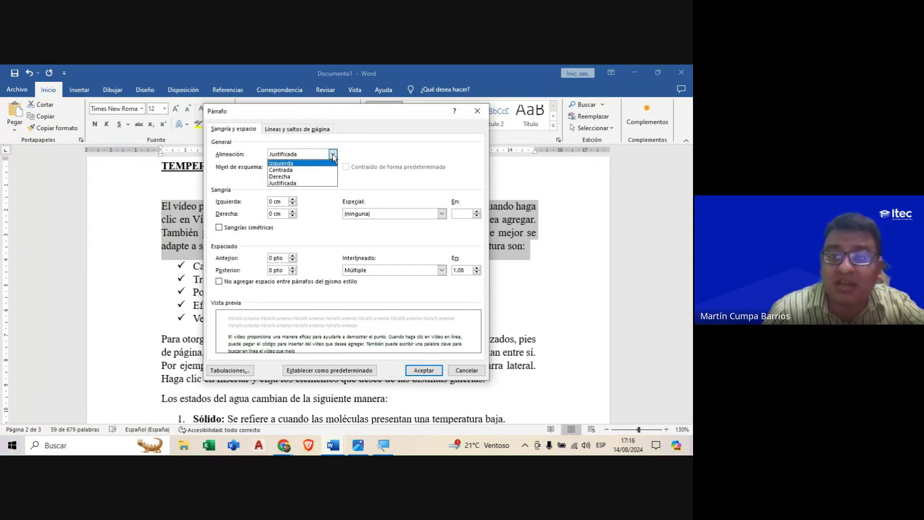
click(373, 152)
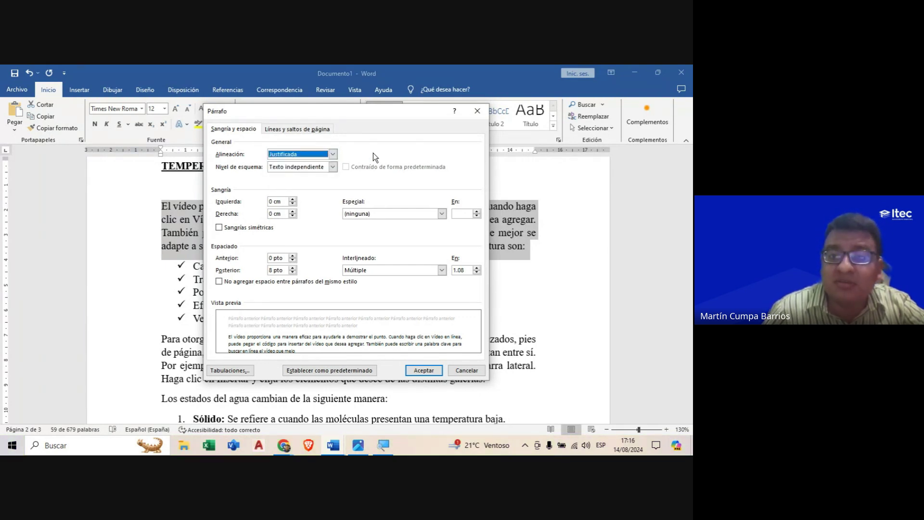
click(327, 169)
click(327, 168)
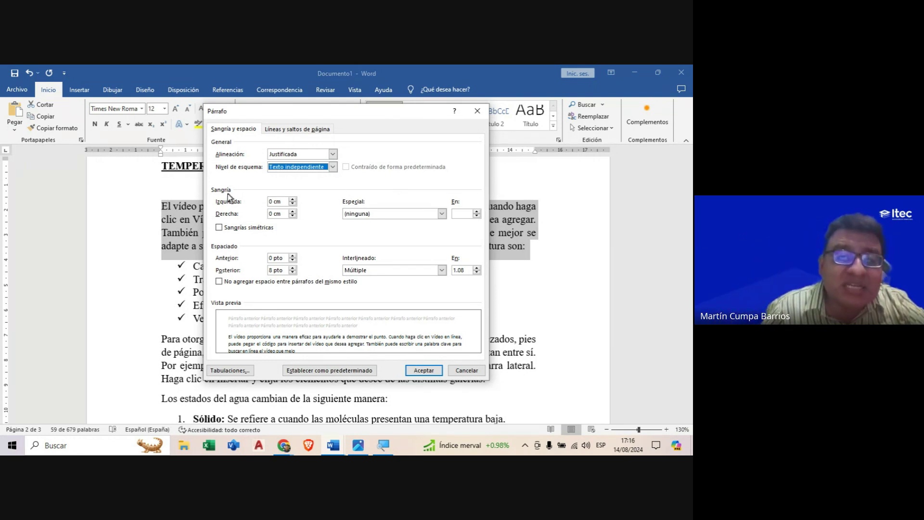
click(350, 216)
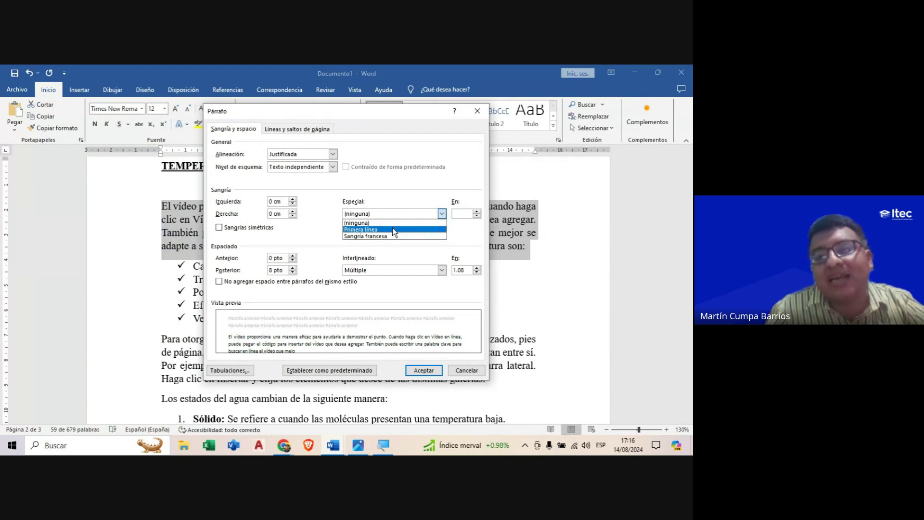
Step: Choose a first-line indent under Especial and adjust its amount with the spinner arrows
click(392, 227)
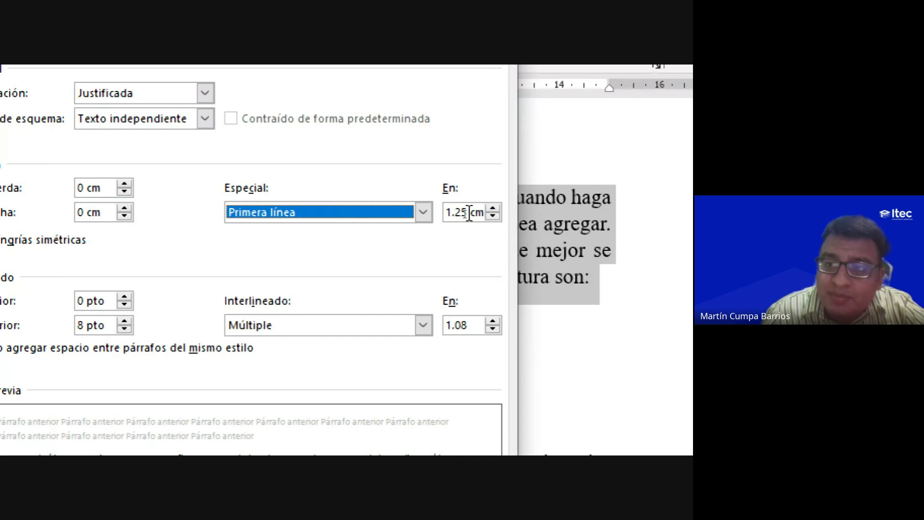
click(470, 213)
double_click(468, 212)
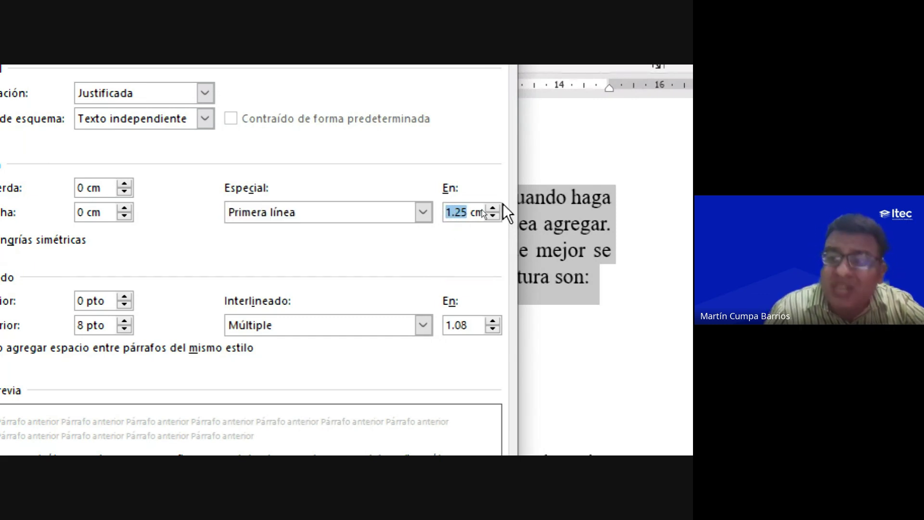
click(493, 217)
click(493, 216)
click(493, 217)
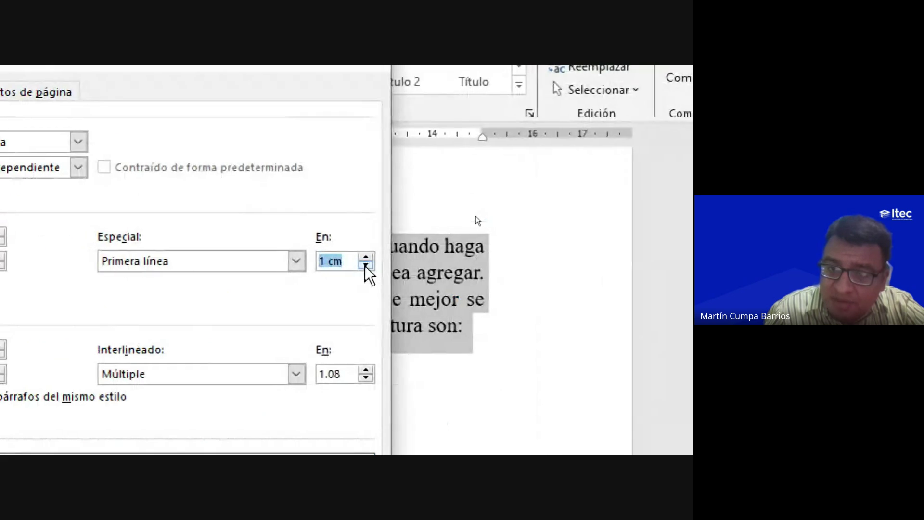
click(493, 216)
click(493, 216)
click(360, 265)
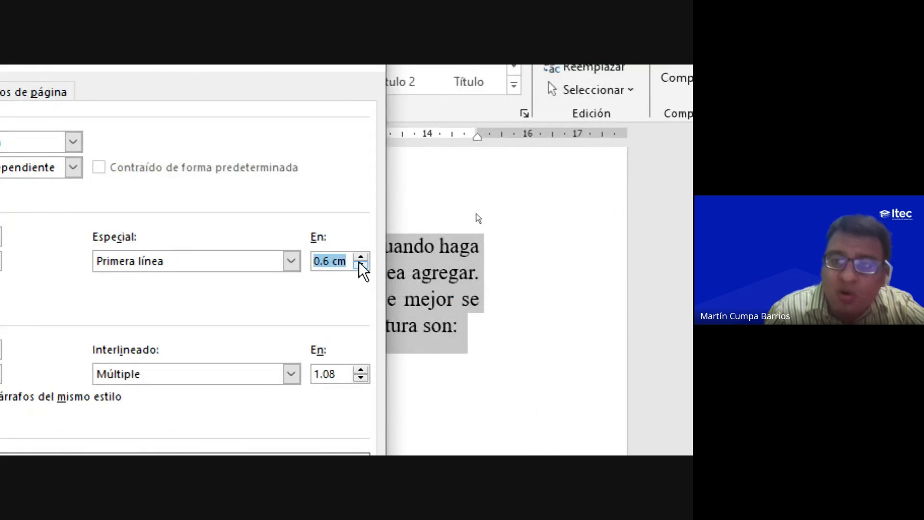
click(361, 256)
click(361, 257)
click(362, 257)
click(361, 257)
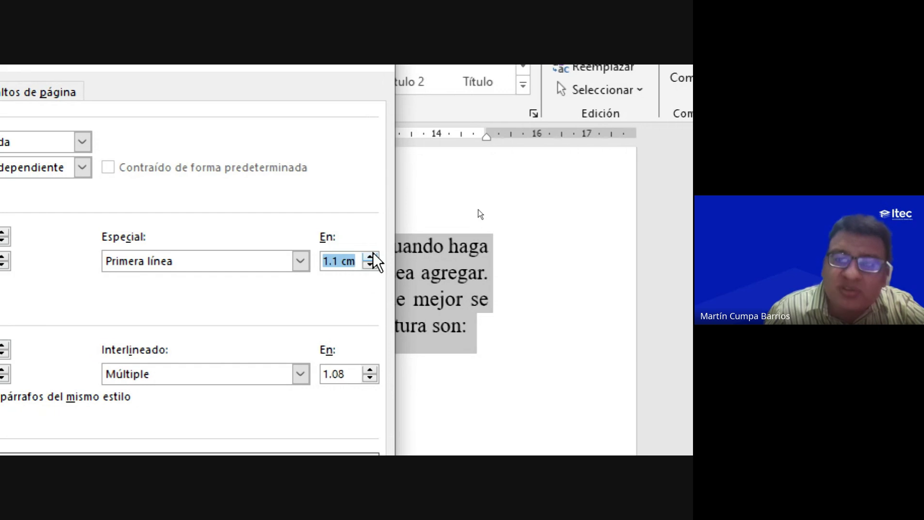
click(361, 257)
Step: Compare with a hanging indent, return to Primera línea, and enter the 1.25 cm amount
click(291, 261)
click(213, 293)
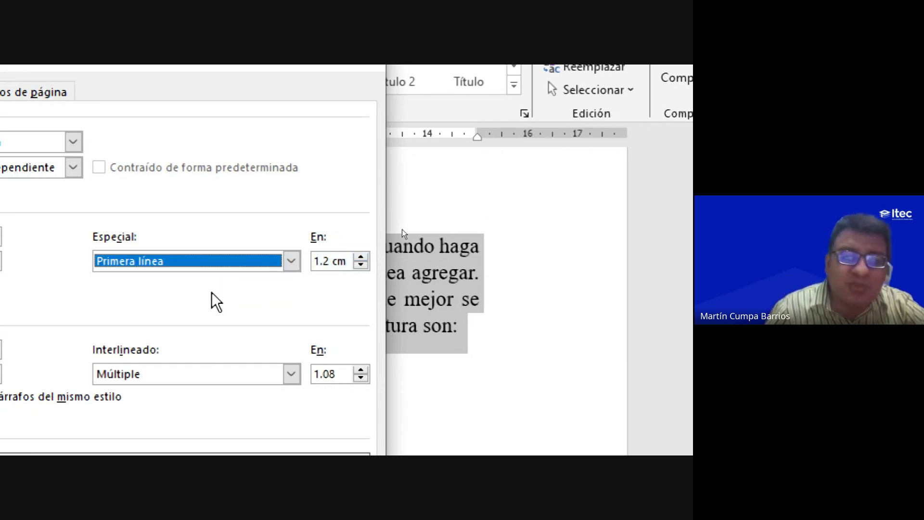
click(244, 265)
click(219, 307)
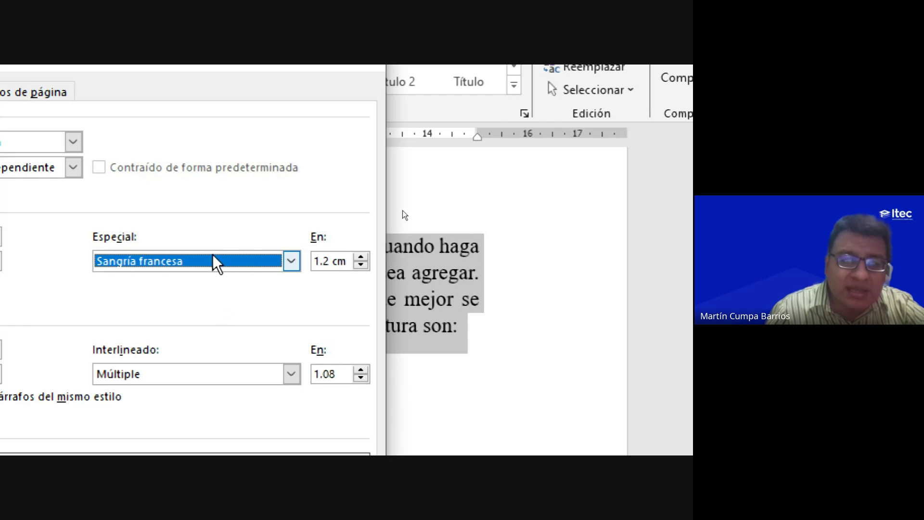
click(214, 263)
click(208, 293)
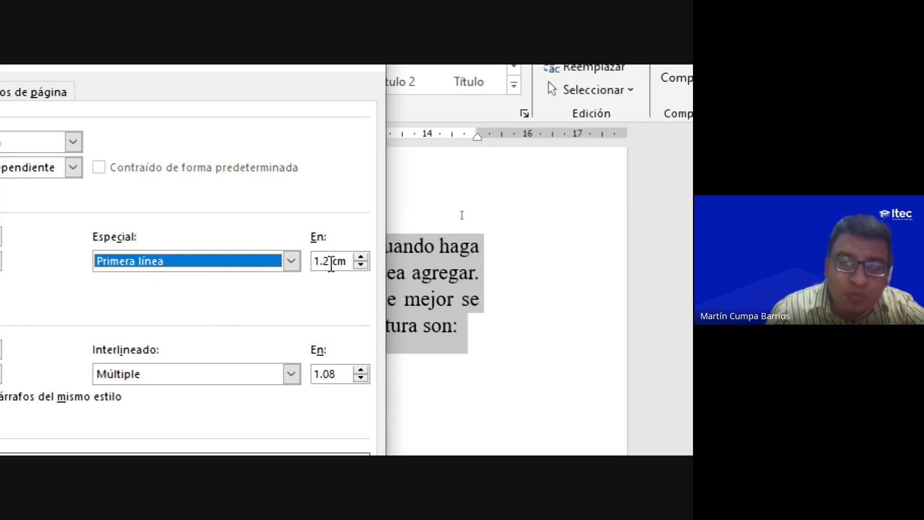
click(329, 261)
text(5)
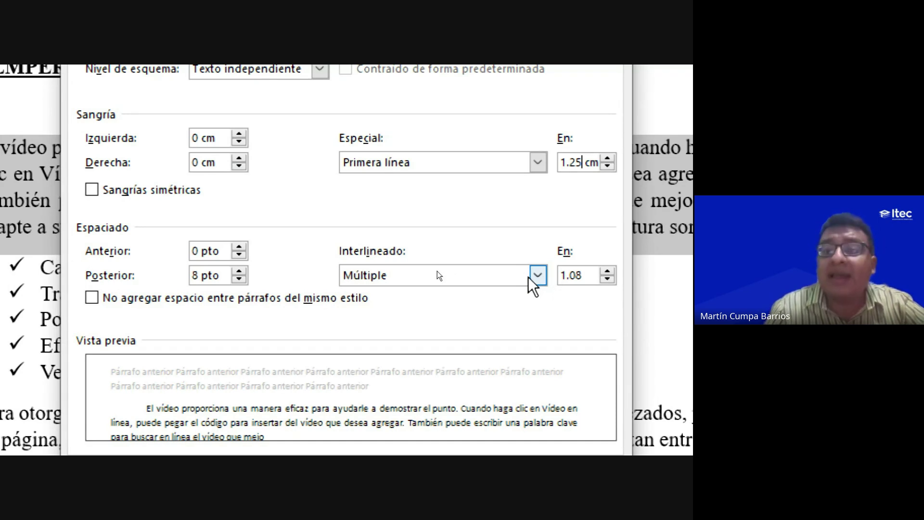
Step: Set Interlineado to 1.5 líneas and accept the Párrafo dialog
click(536, 276)
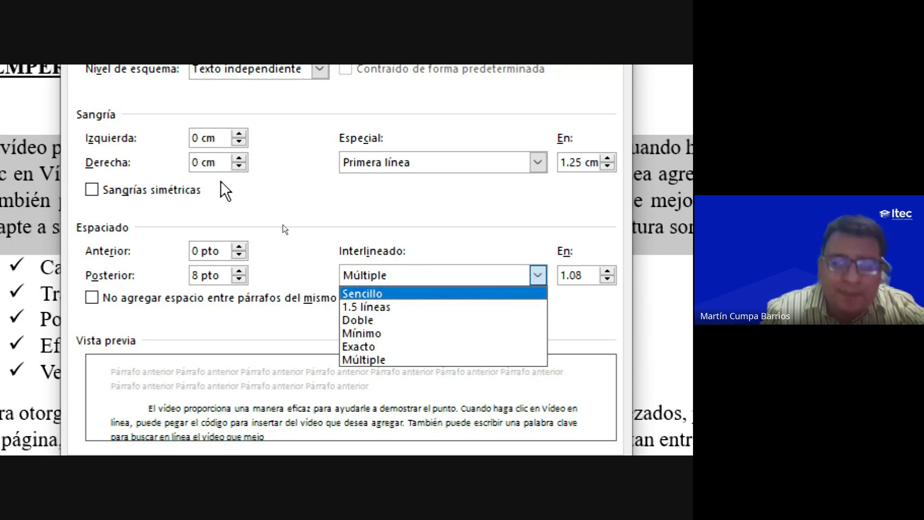
click(384, 308)
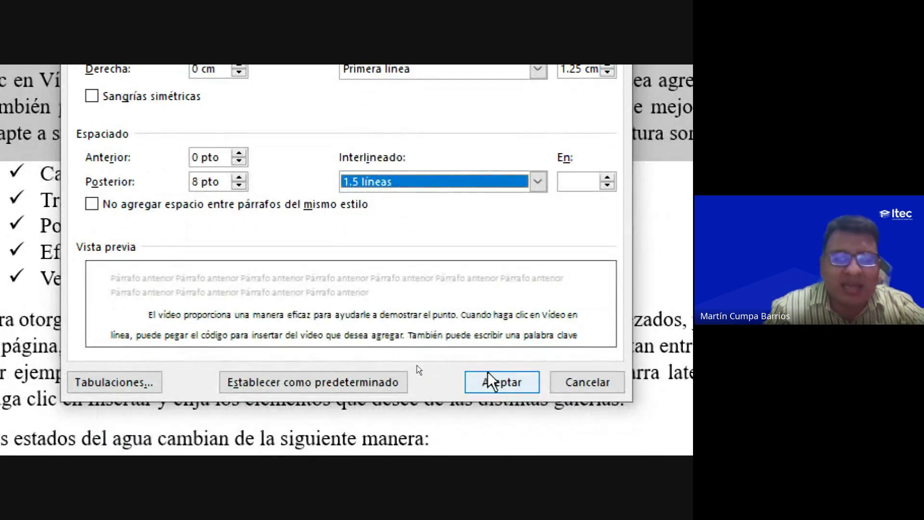
click(490, 382)
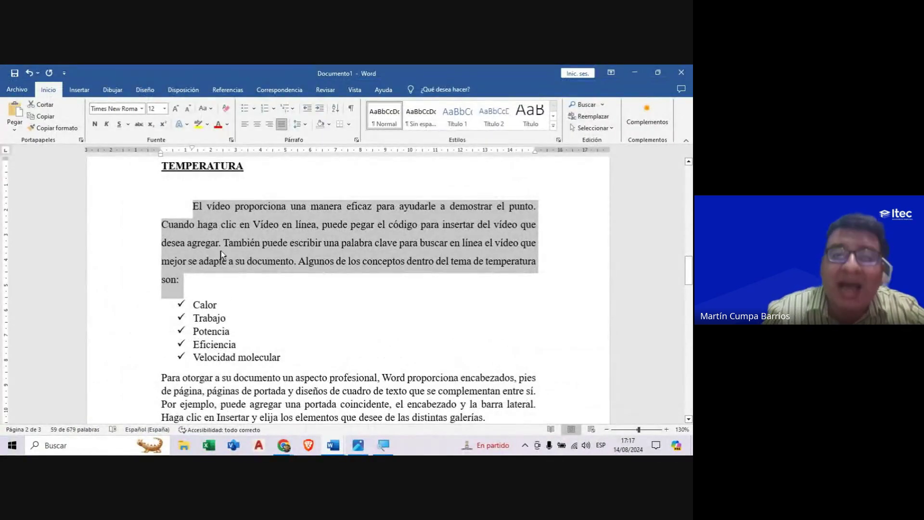
click(221, 243)
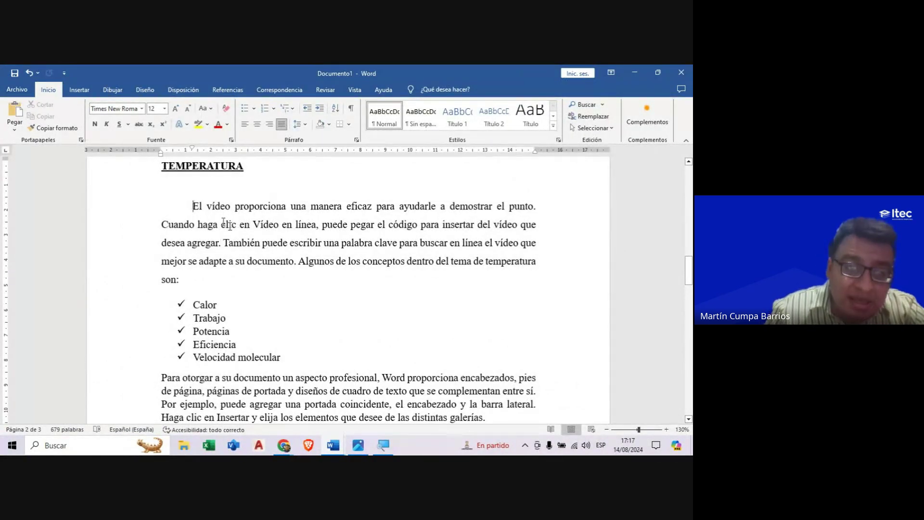
drag(193, 207, 236, 208)
click(206, 207)
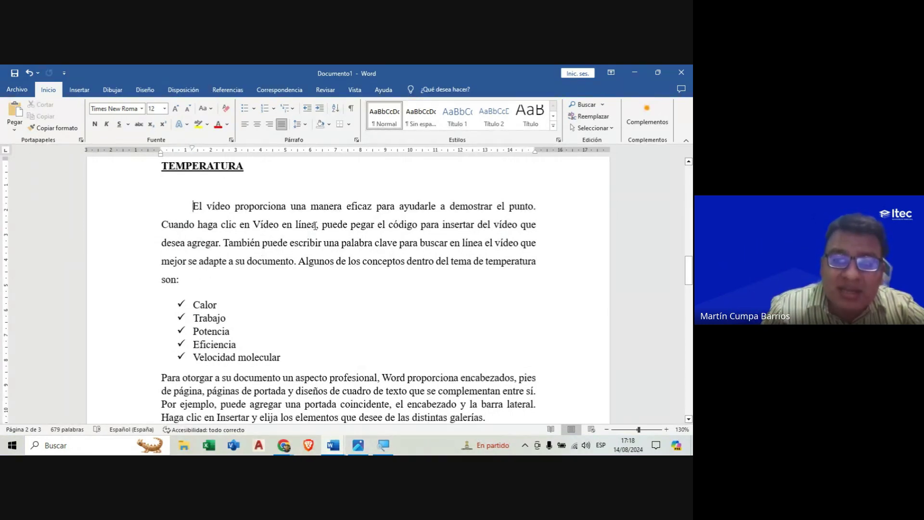
drag(192, 206, 529, 220)
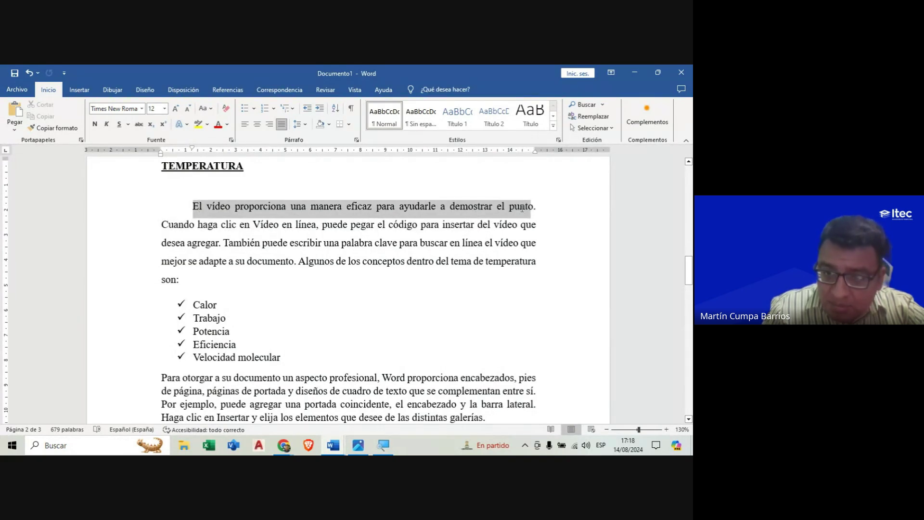
mouse_move(529, 220)
mouse_down()
mouse_move(533, 263)
mouse_move(296, 264)
mouse_move(208, 277)
mouse_move(306, 260)
mouse_up()
click(306, 264)
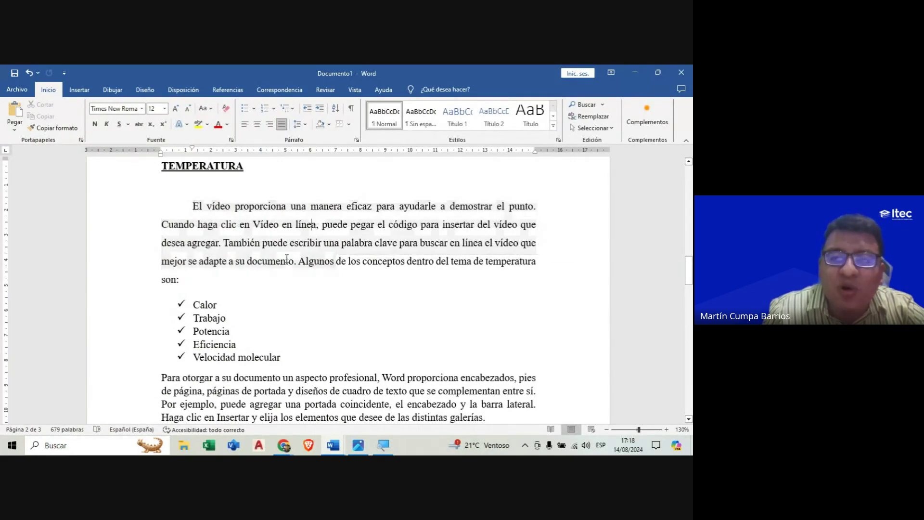
scroll(306, 264, down, 3)
scroll(290, 273, up, 4)
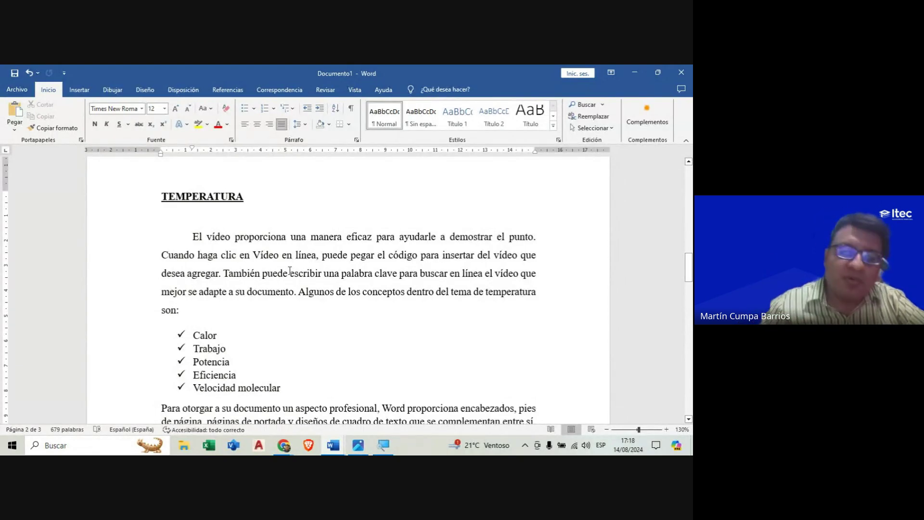
scroll(255, 275, down, 3)
scroll(217, 241, up, 2)
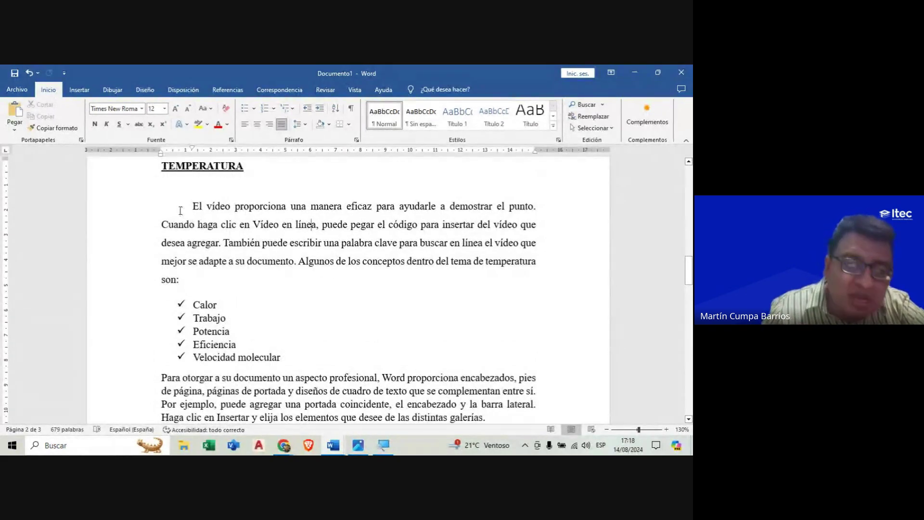
drag(195, 225, 163, 225)
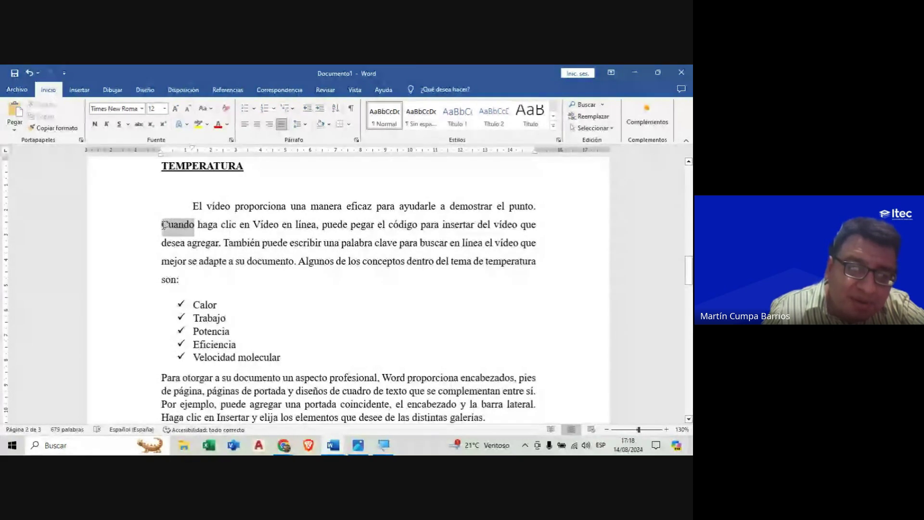
click(228, 245)
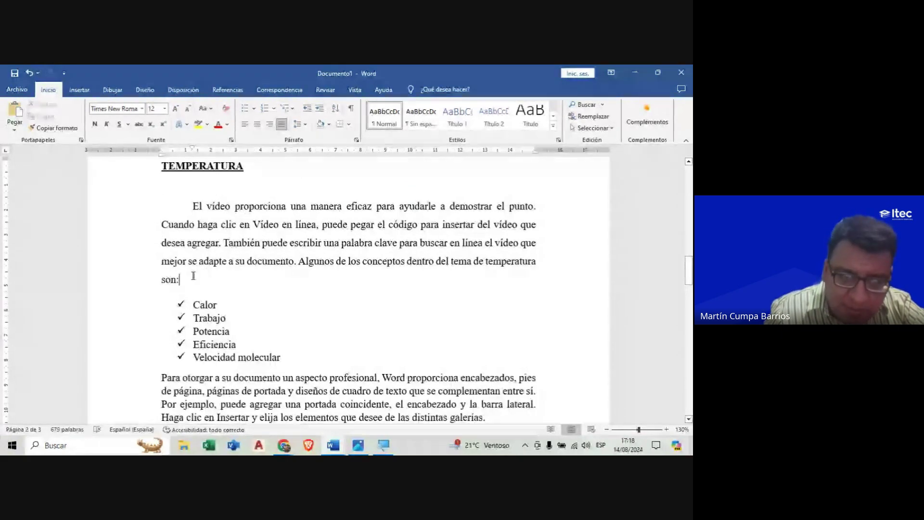
mouse_move(181, 282)
mouse_down()
mouse_move(199, 225)
mouse_move(192, 206)
mouse_up()
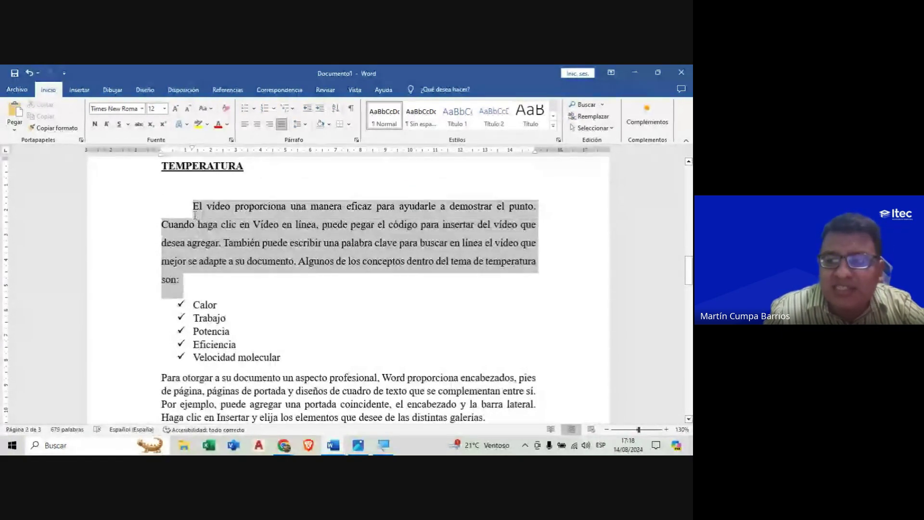
Step: In the paragraph's Párrafo settings, keep Primera línea and change the indent from 1.25 cm to 0.5 cm
right_click(244, 232)
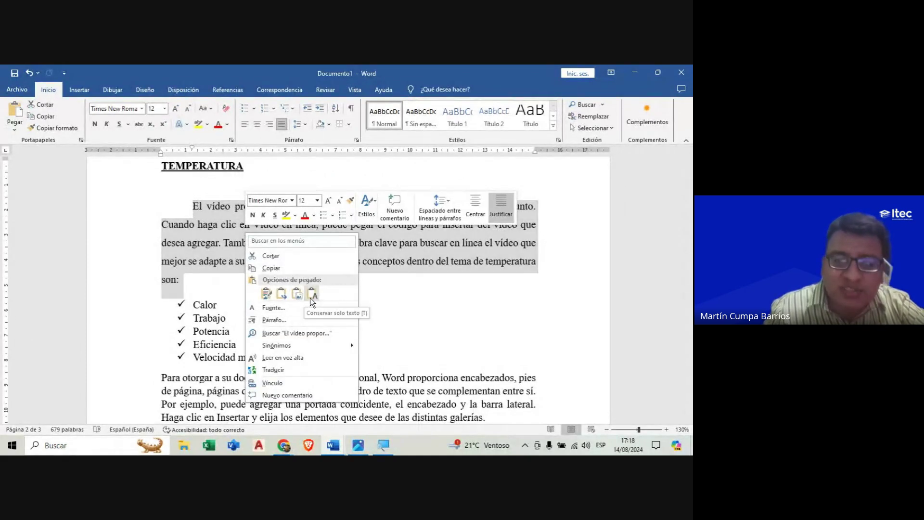
click(275, 320)
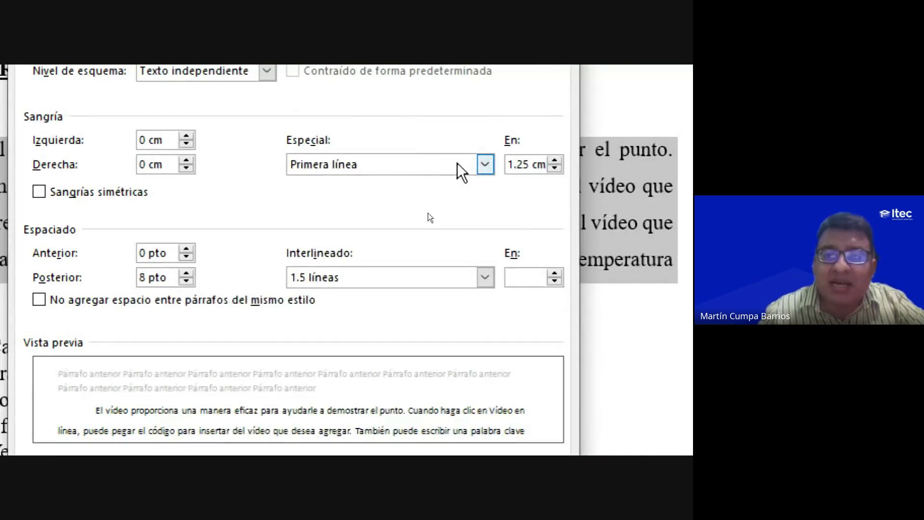
click(469, 165)
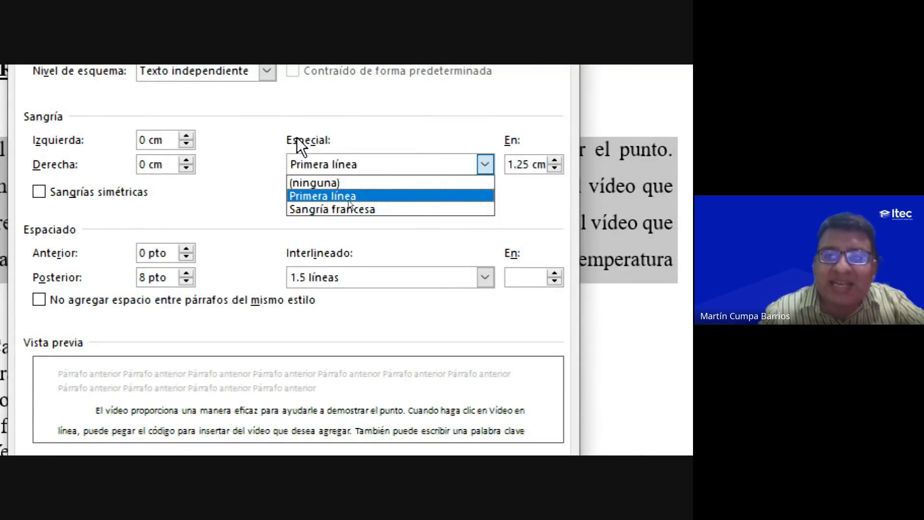
click(393, 199)
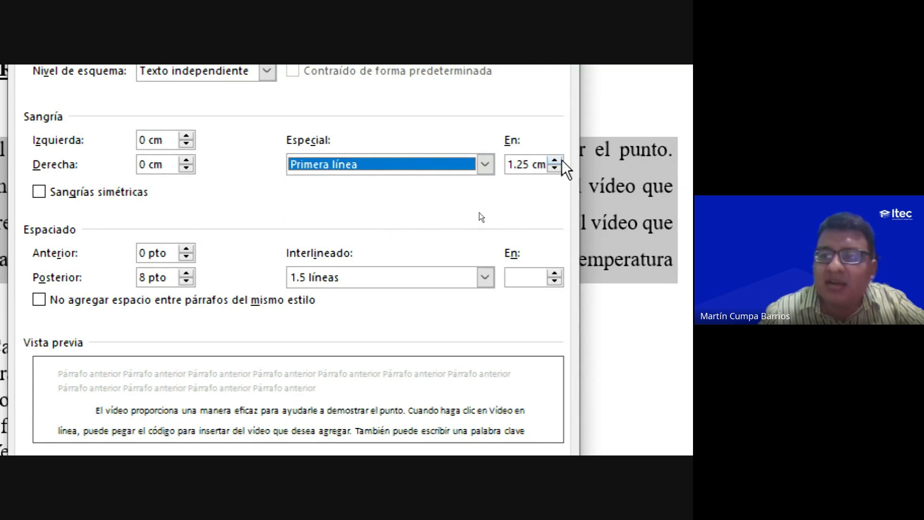
double_click(520, 165)
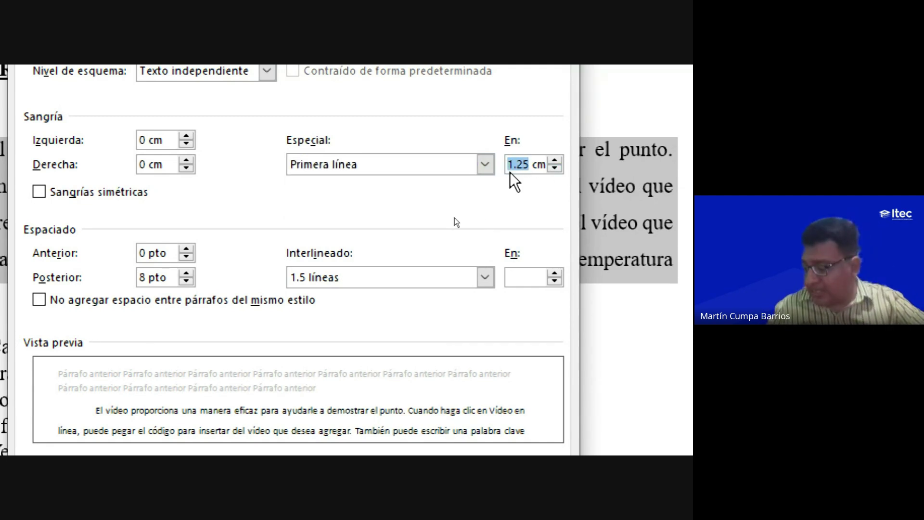
text(0.5)
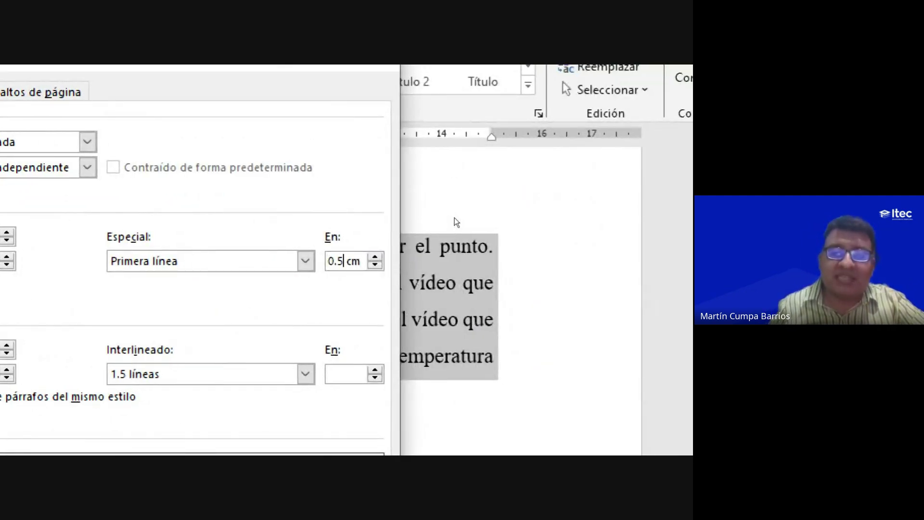
key(Return)
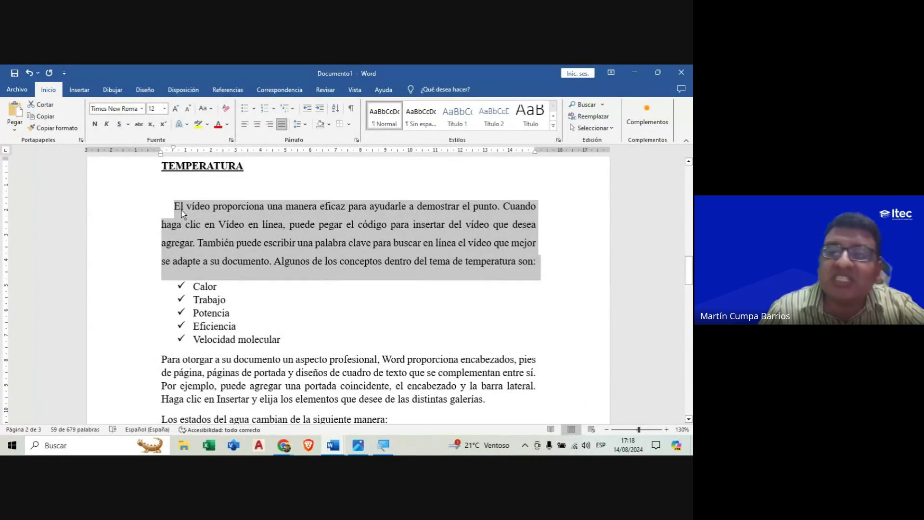
click(208, 224)
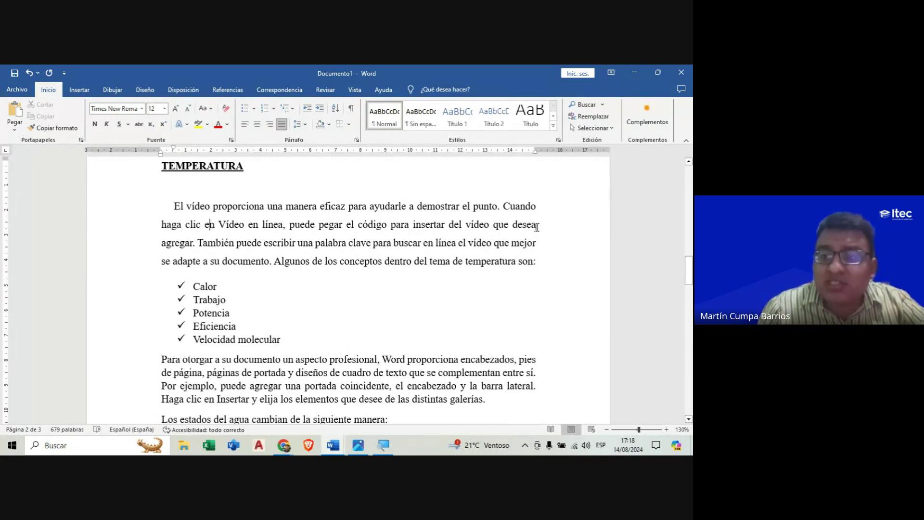
drag(541, 254, 168, 206)
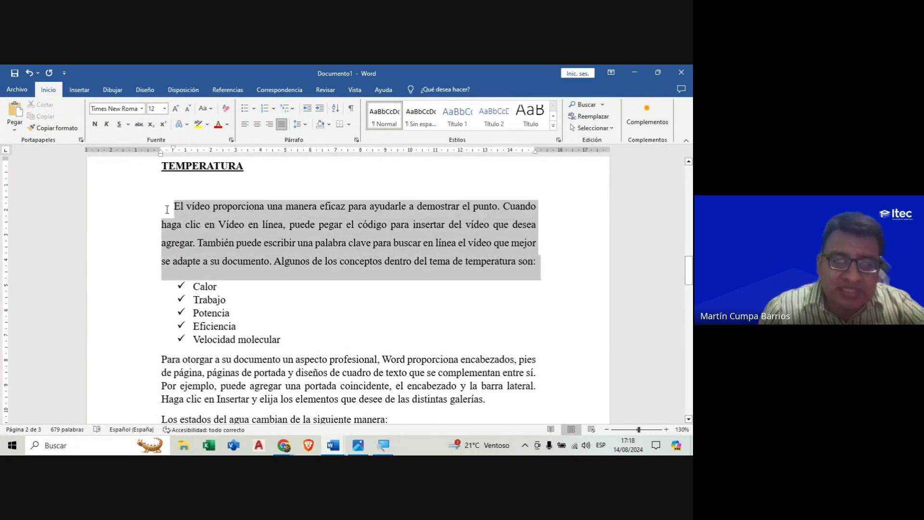
right_click(273, 259)
click(308, 349)
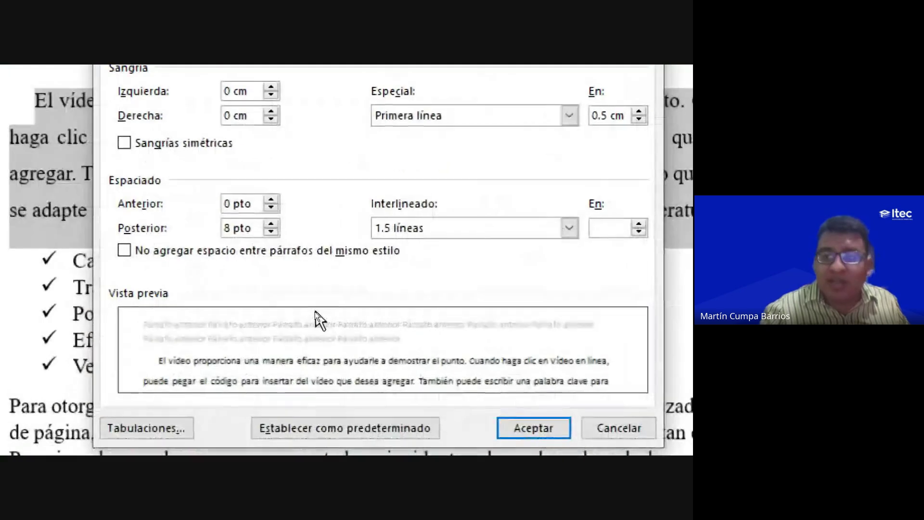
click(571, 230)
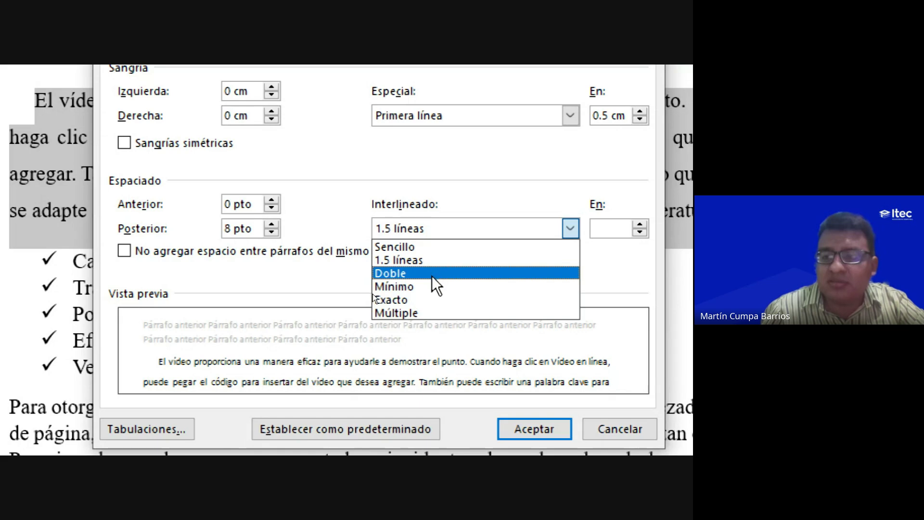
click(412, 273)
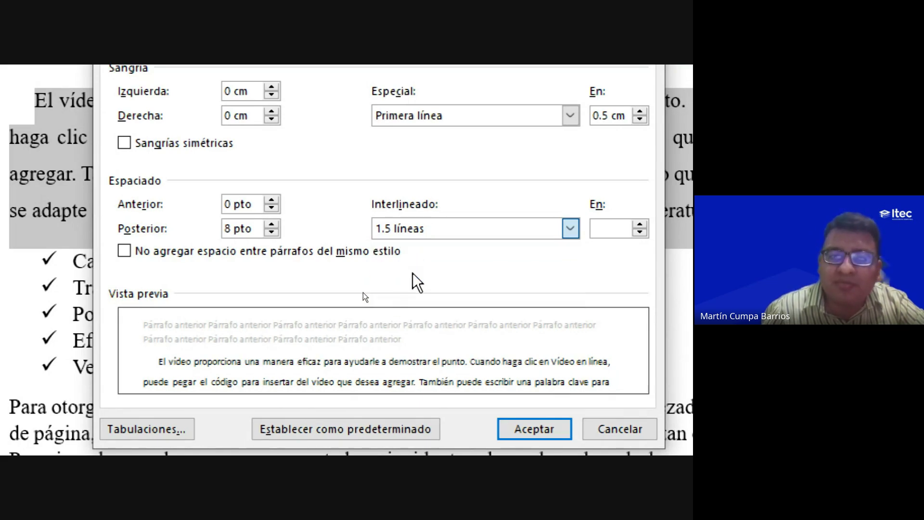
click(529, 395)
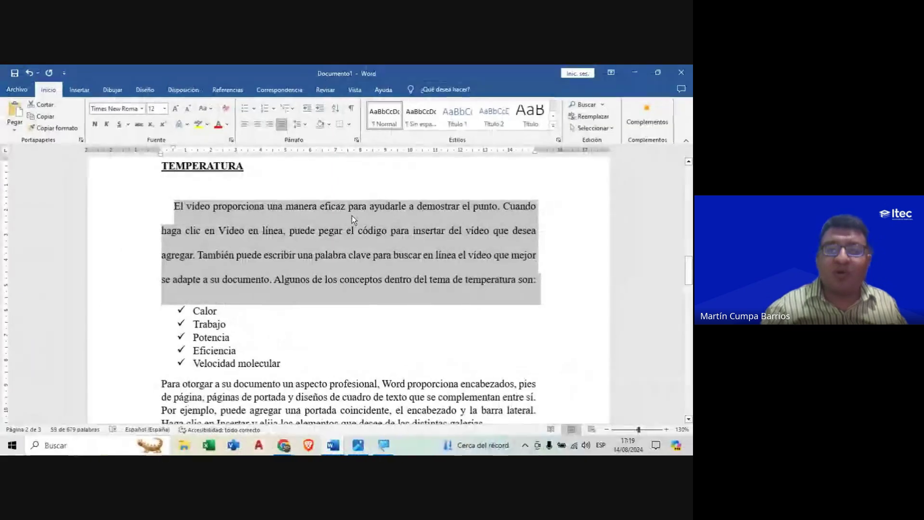
right_click(351, 246)
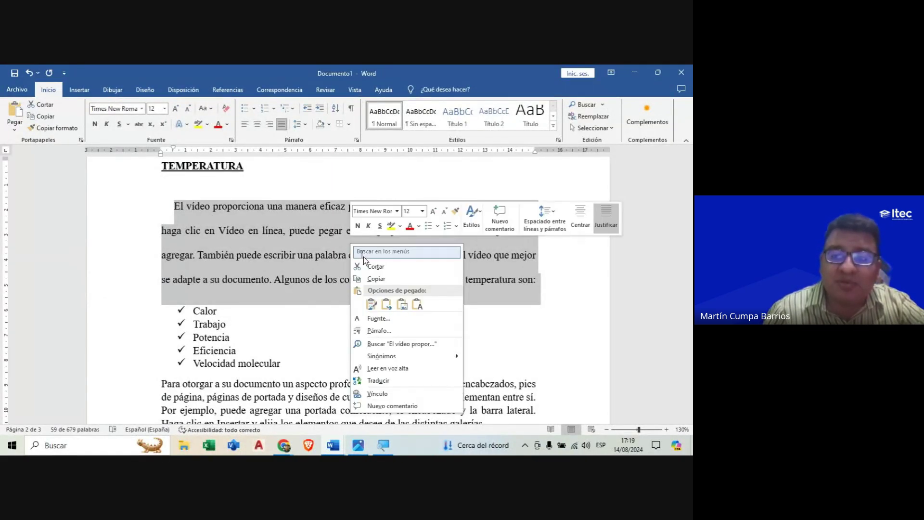
click(290, 270)
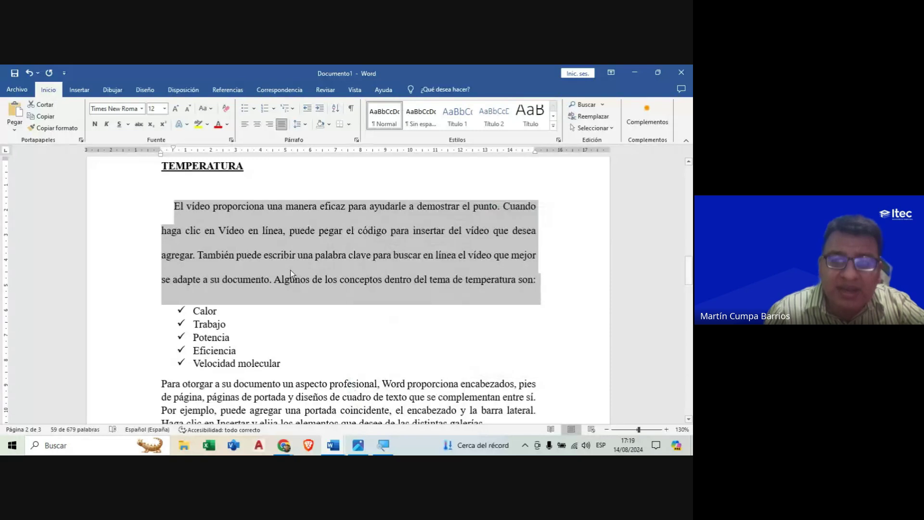
key(ctrl+z)
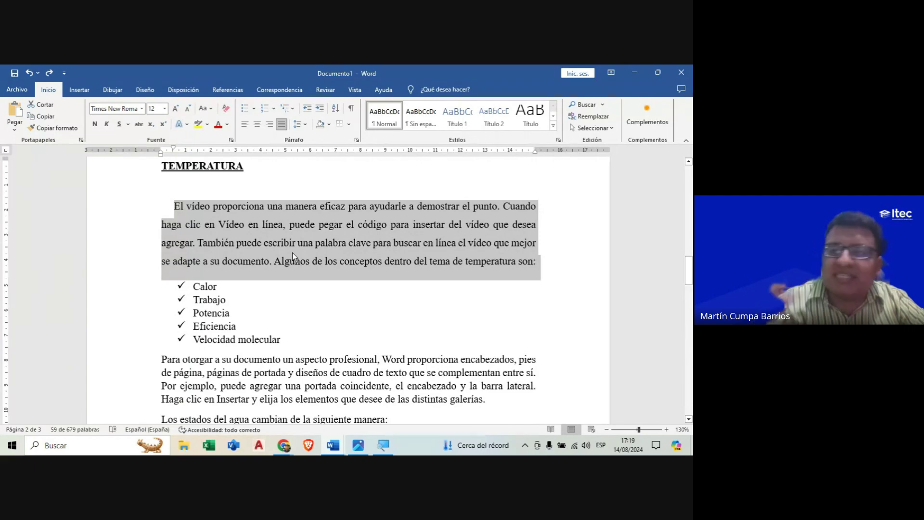
Step: Copy the intro paragraph's formatting and paint it onto the Para otorgar paragraph
scroll(357, 183, down, 1)
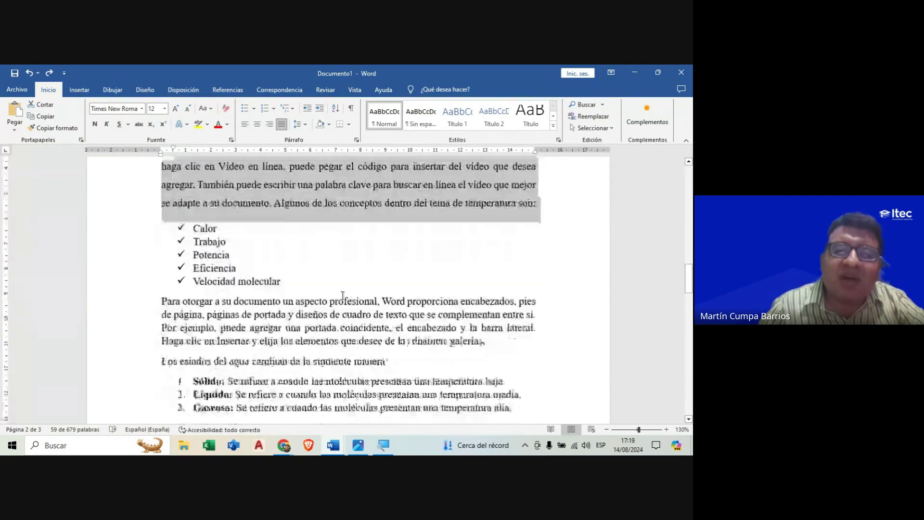
scroll(352, 231, down, 3)
scroll(346, 269, down, 3)
scroll(345, 290, down, 3)
scroll(344, 289, down, 2)
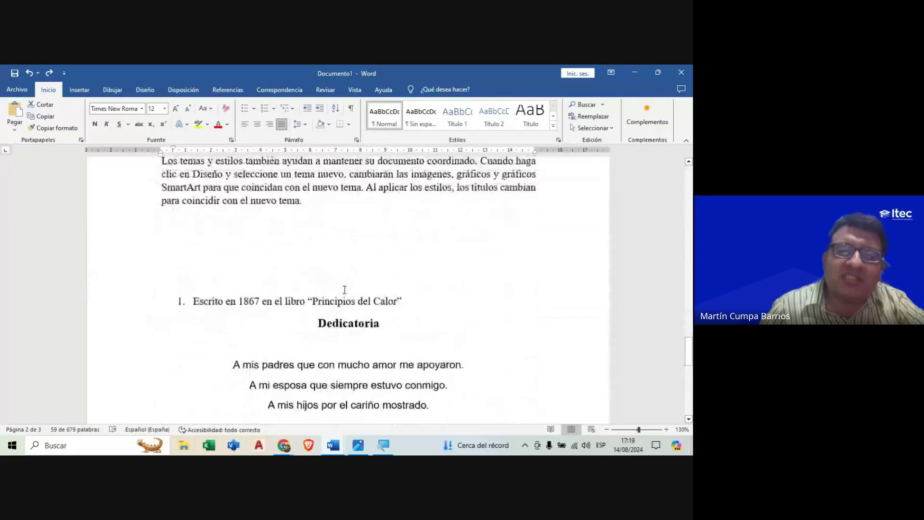
scroll(344, 290, up, 5)
scroll(344, 289, up, 3)
scroll(150, 206, up, 3)
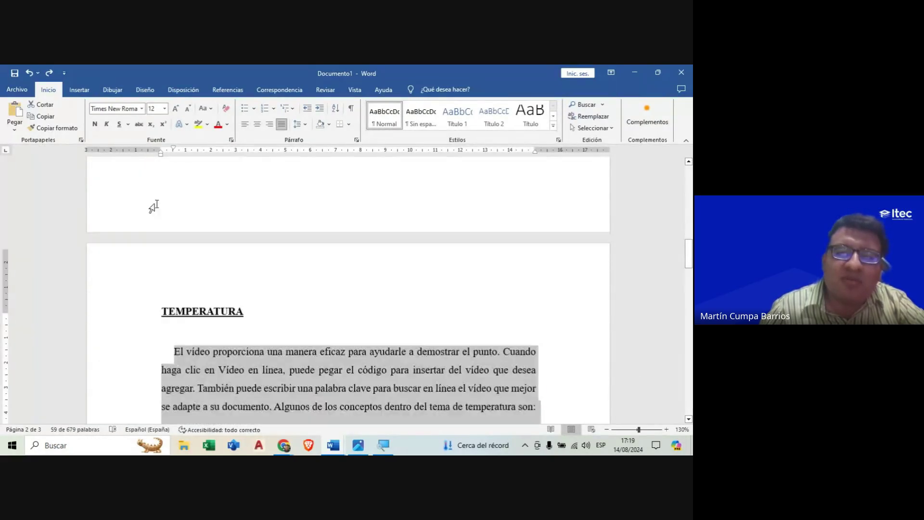
scroll(169, 210, down, 3)
scroll(197, 212, down, 1)
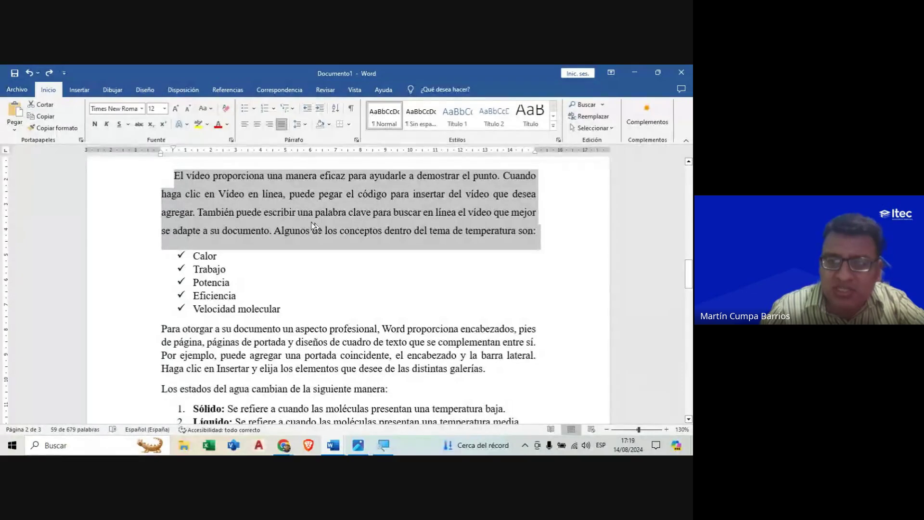
click(65, 129)
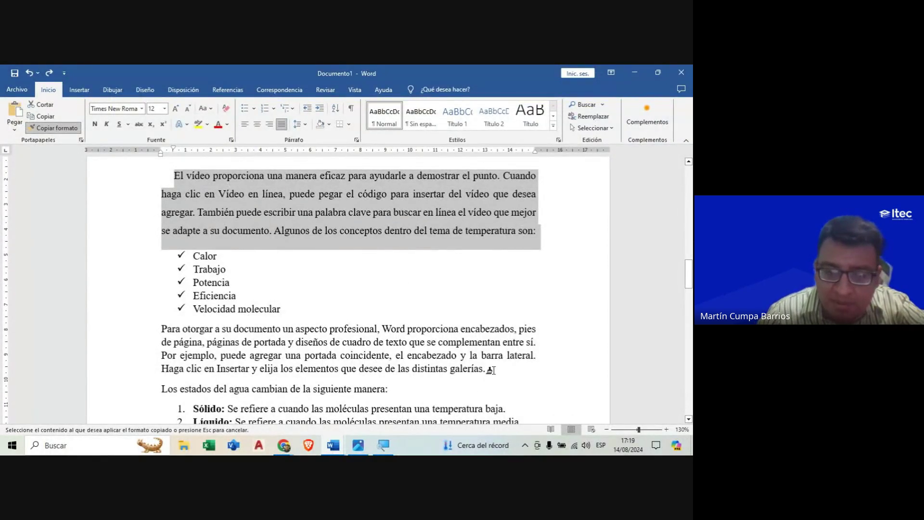
drag(491, 370, 161, 329)
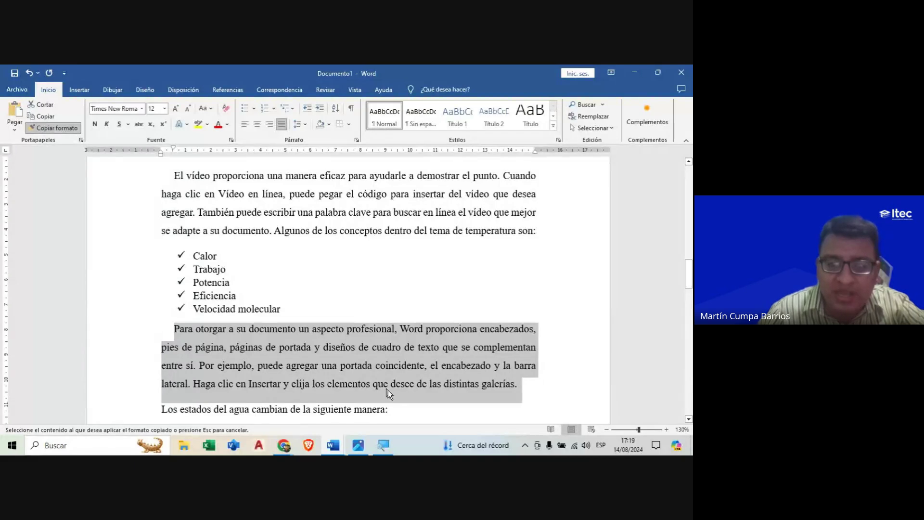
drag(391, 410, 161, 409)
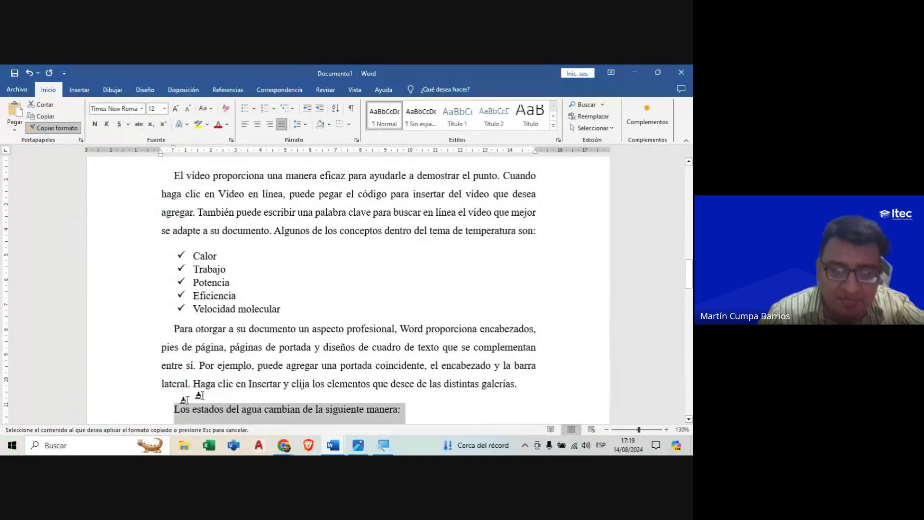
Step: Paint the same formatting onto the remaining body paragraphs, including the Calor checklist
scroll(323, 353, down, 3)
scroll(324, 353, down, 2)
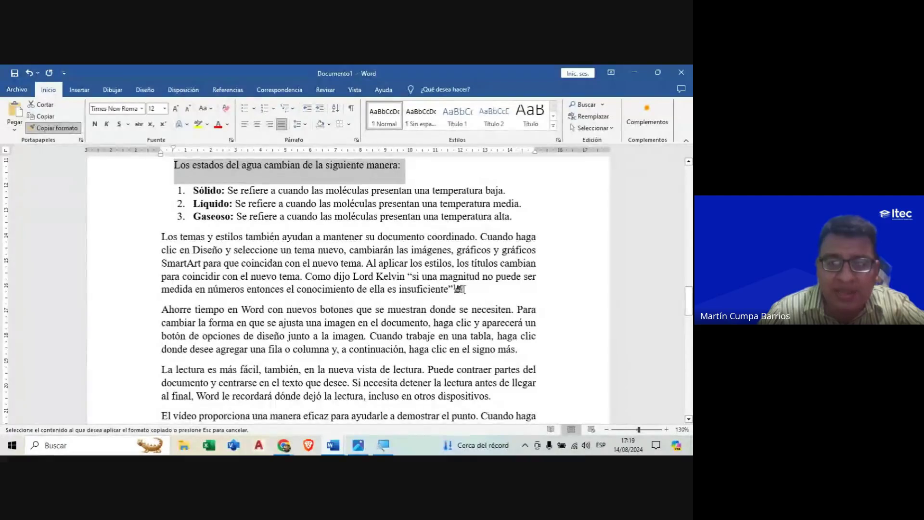
drag(459, 290, 162, 237)
scroll(482, 270, down, 2)
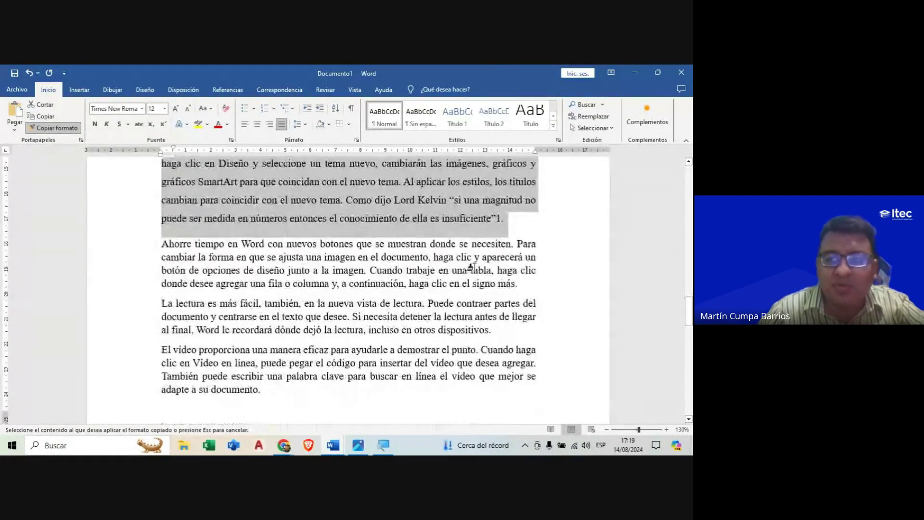
drag(520, 283, 162, 244)
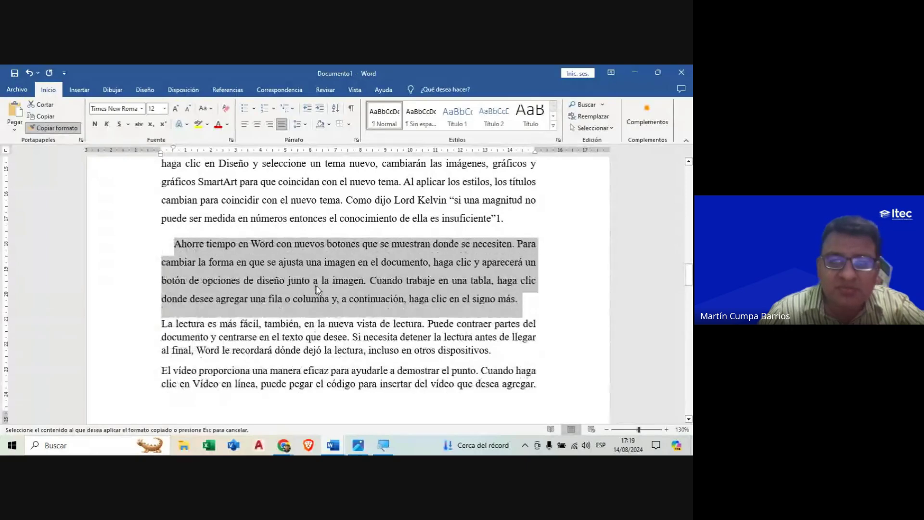
scroll(341, 299, down, 2)
scroll(341, 299, down, 3)
scroll(341, 295, down, 3)
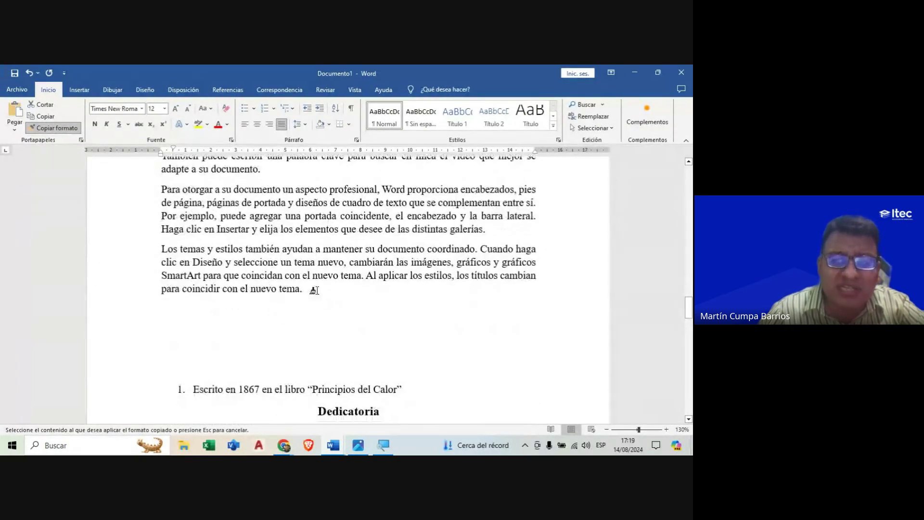
drag(313, 289, 245, 166)
scroll(341, 289, down, 5)
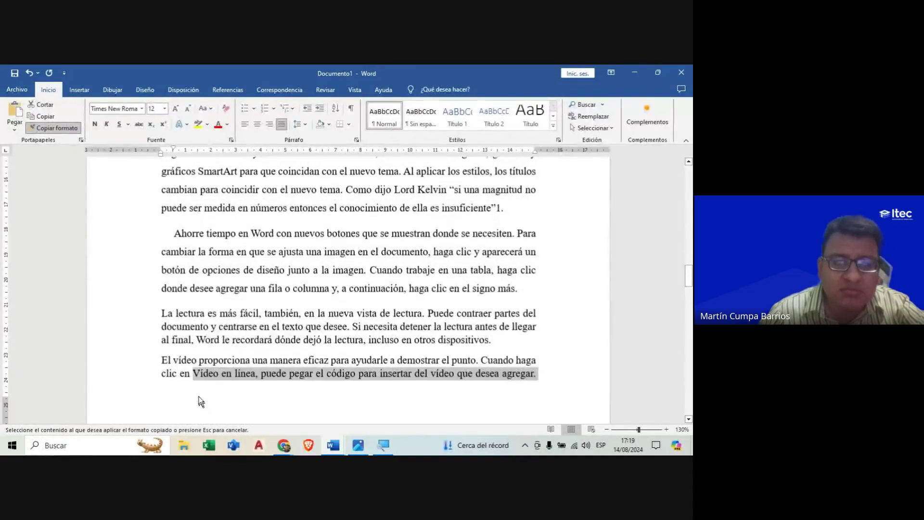
mouse_move(536, 370)
mouse_down()
mouse_move(164, 327)
mouse_move(162, 310)
mouse_up()
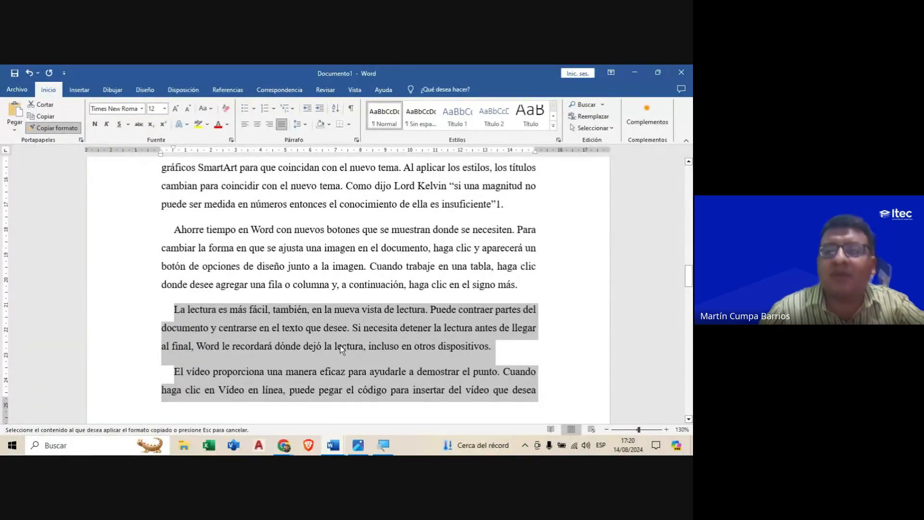
scroll(342, 338, up, 3)
scroll(346, 332, up, 2)
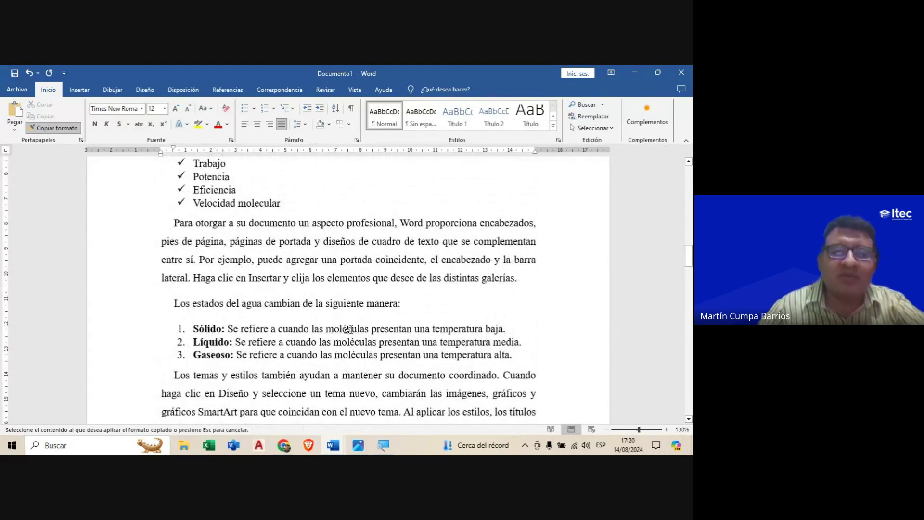
scroll(337, 323, up, 4)
scroll(313, 324, up, 1)
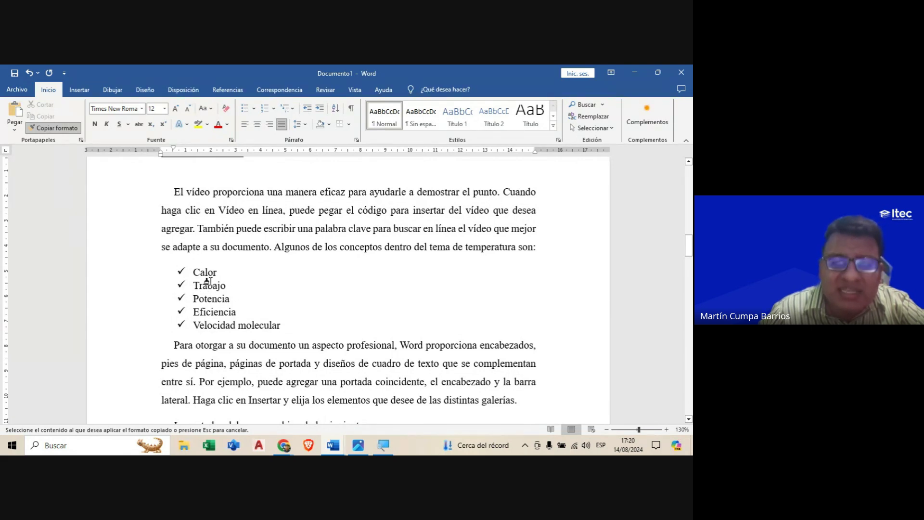
scroll(210, 279, down, 5)
scroll(212, 276, down, 3)
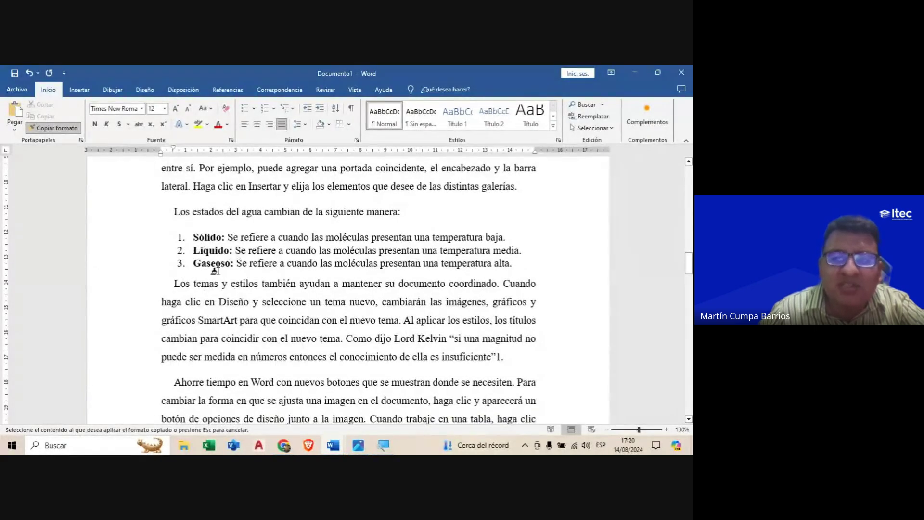
scroll(214, 272, up, 6)
mouse_move(281, 295)
mouse_down()
mouse_move(225, 289)
mouse_move(195, 241)
mouse_up()
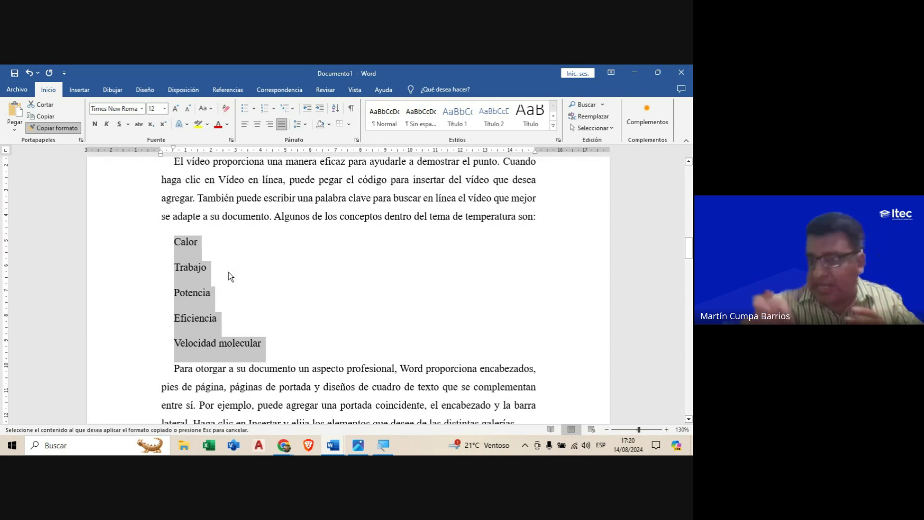
Step: Undo to restore the checklist's check marks, then give it 1.5-line spacing
key(ctrl+z)
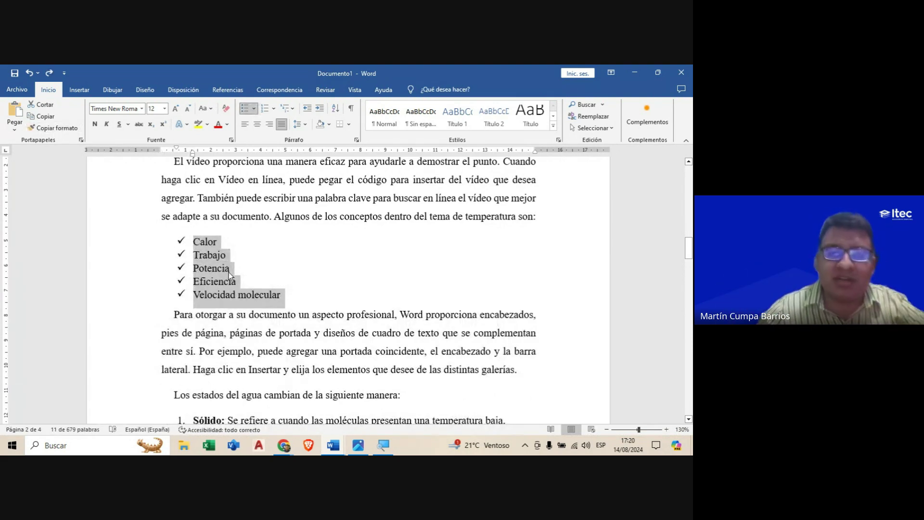
right_click(214, 263)
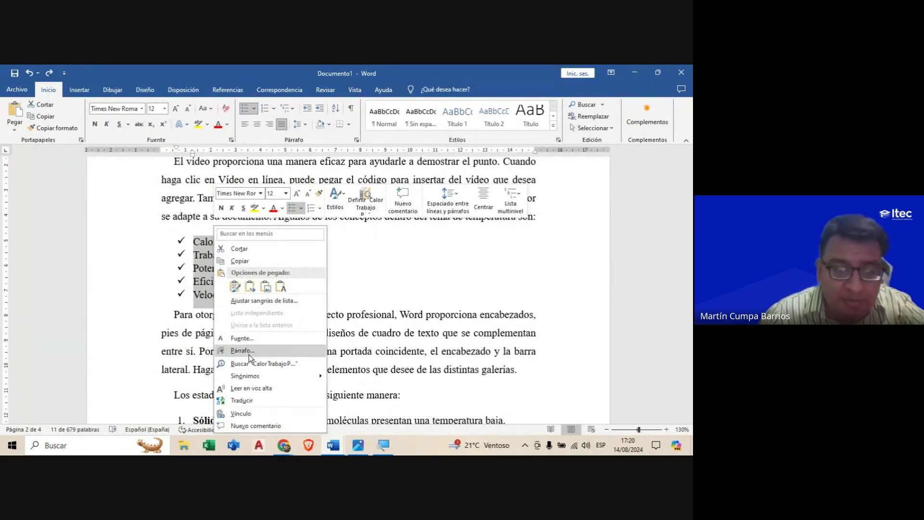
click(242, 350)
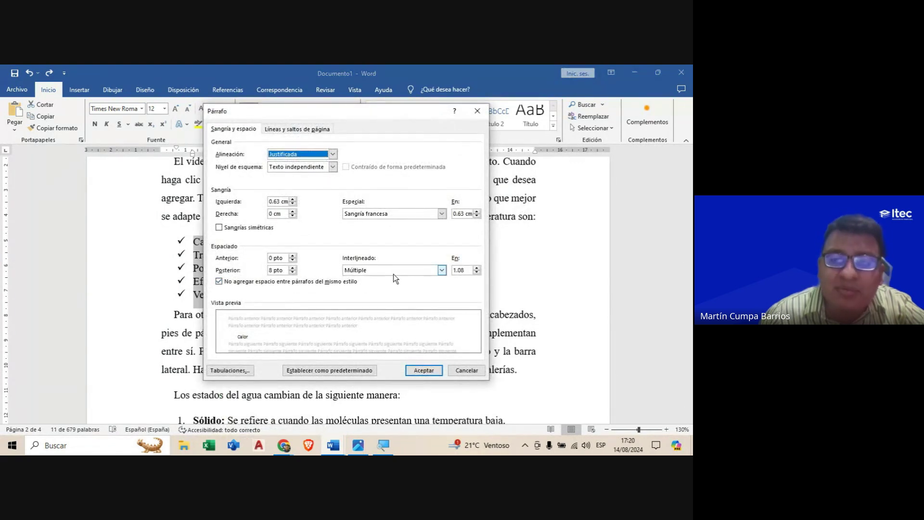
click(394, 273)
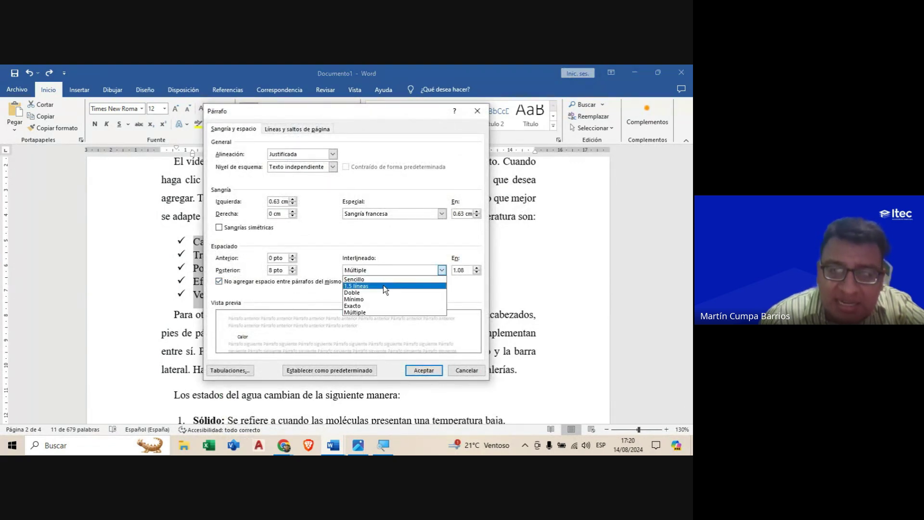
click(383, 285)
click(418, 370)
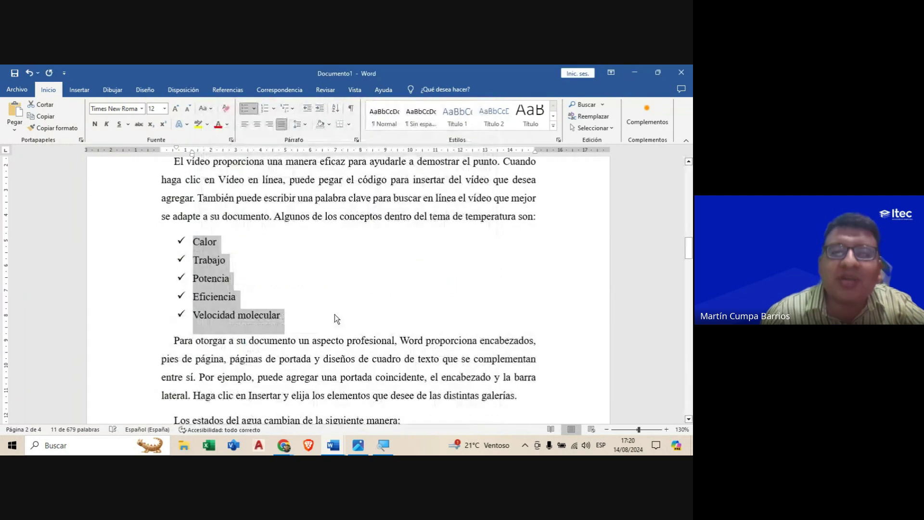
click(319, 285)
Step: Select the El vídeo proporciona paragraph
scroll(223, 222, up, 1)
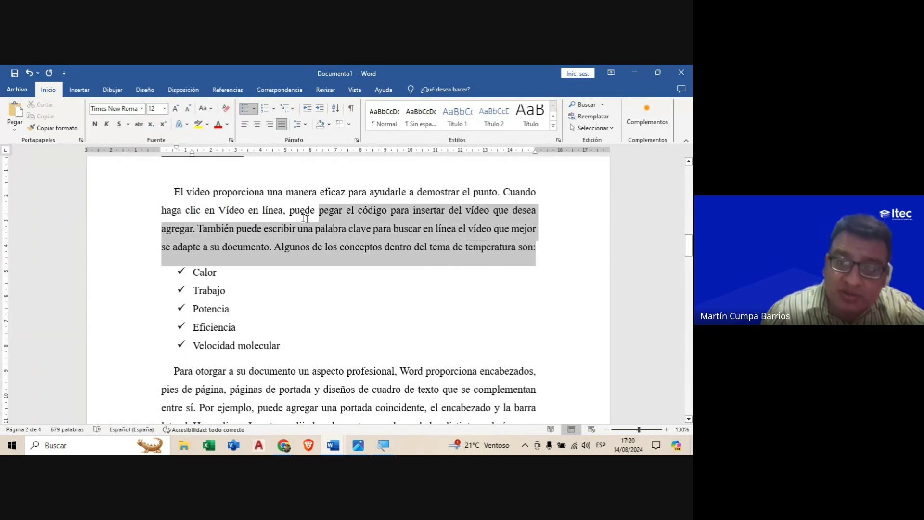
drag(540, 246, 173, 191)
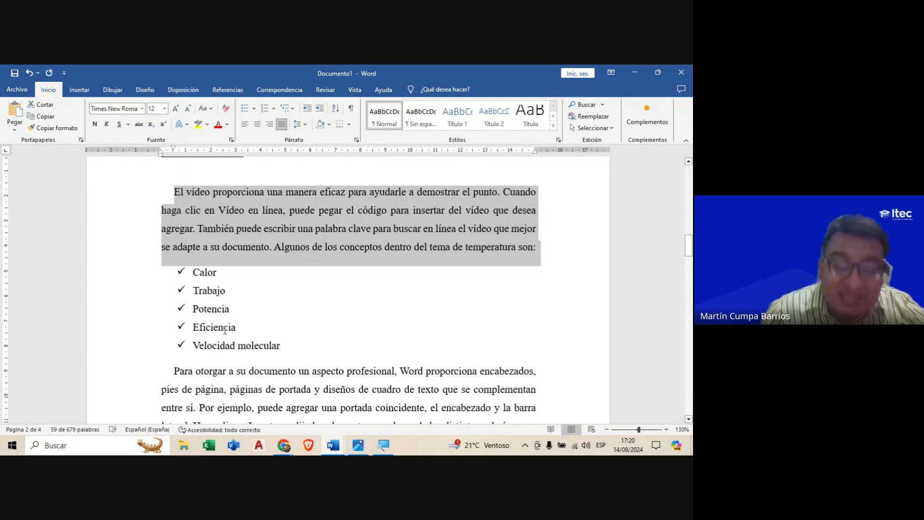
scroll(290, 293, down, 3)
Step: Paint the Para otorgar formatting onto the water-states list, then undo to restore its numbering
scroll(298, 295, up, 1)
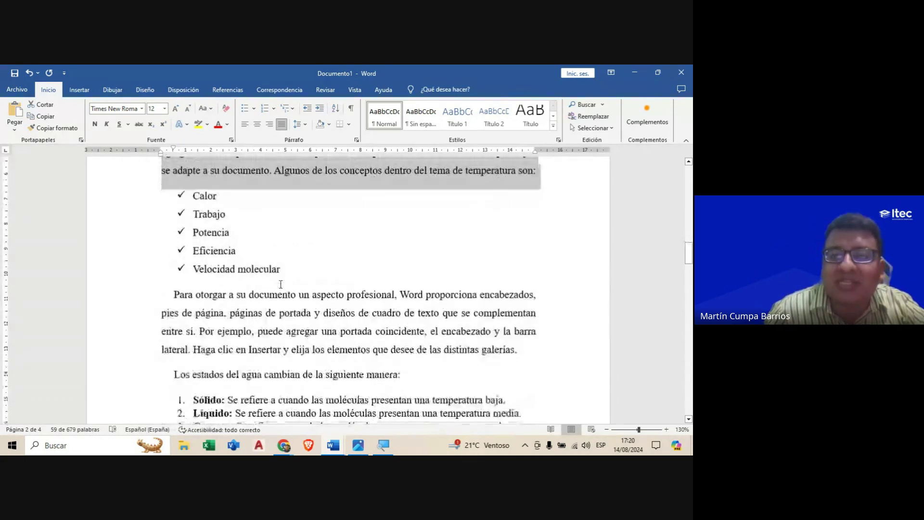
scroll(318, 298, down, 3)
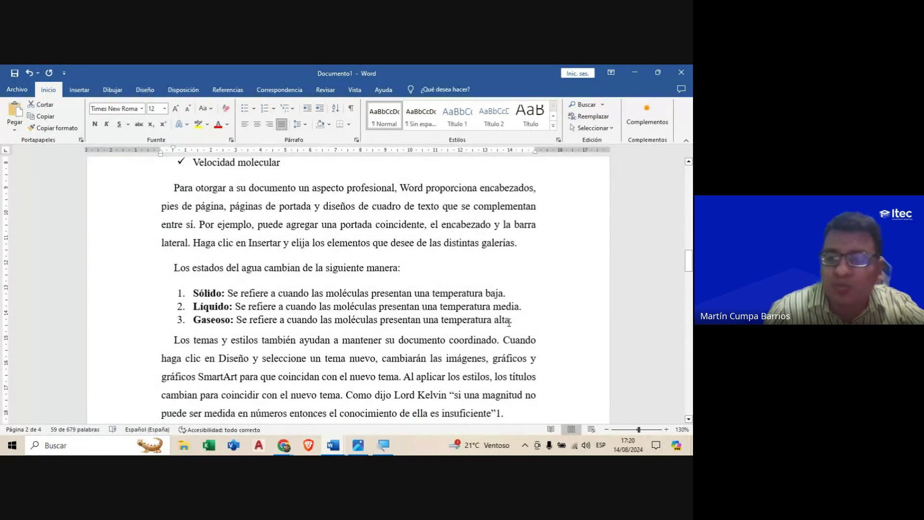
drag(519, 319, 192, 292)
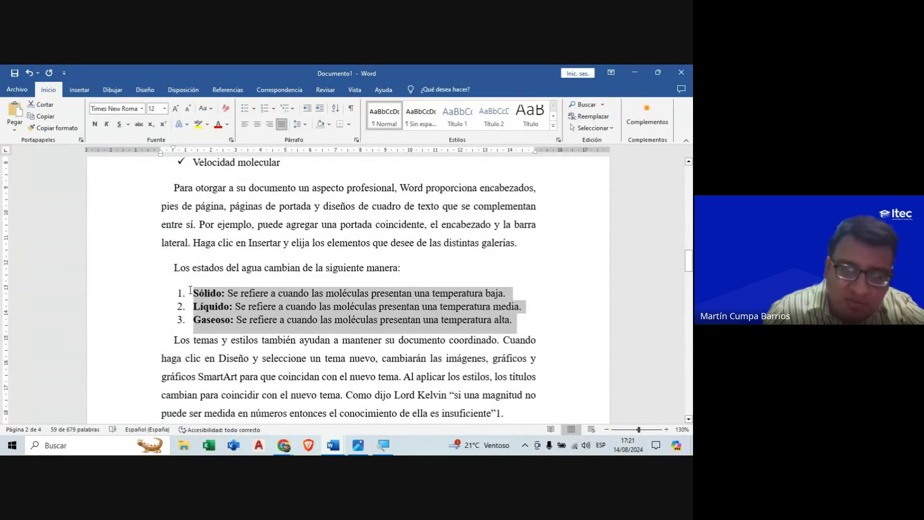
click(412, 248)
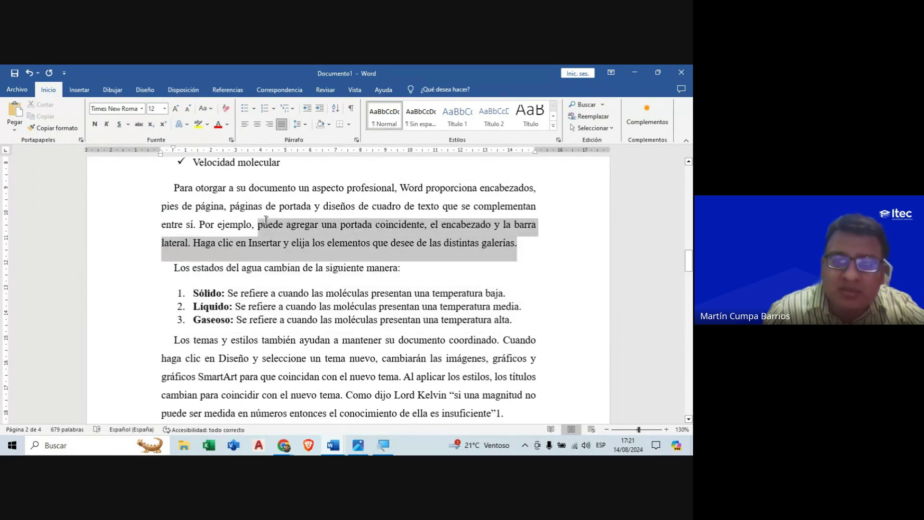
drag(531, 245, 174, 188)
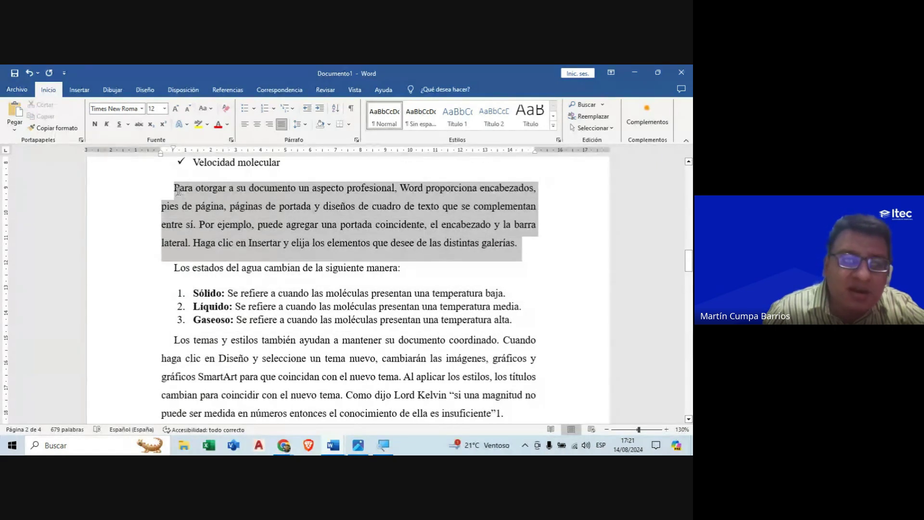
click(57, 128)
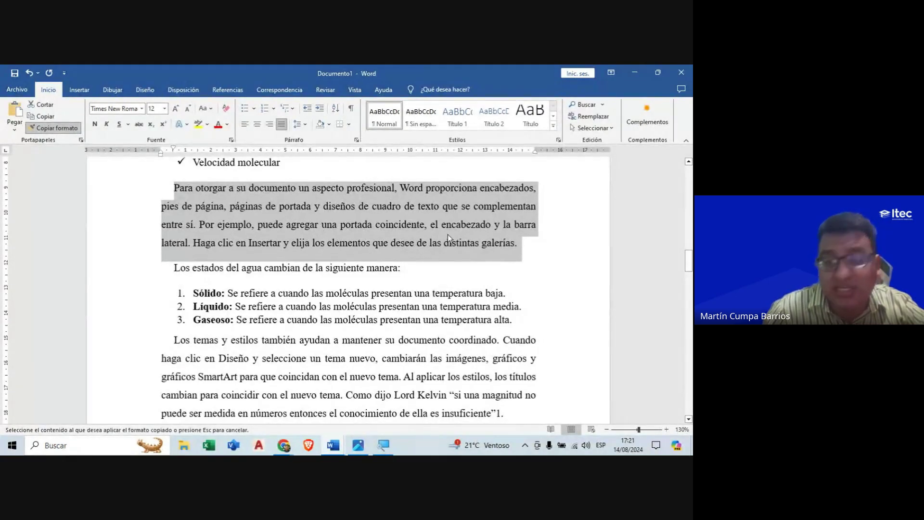
drag(501, 320, 191, 293)
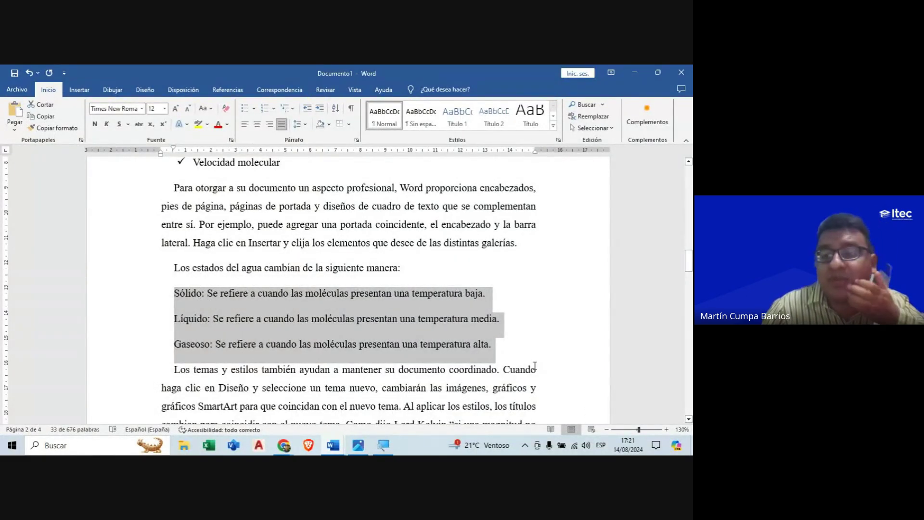
key(ctrl+z)
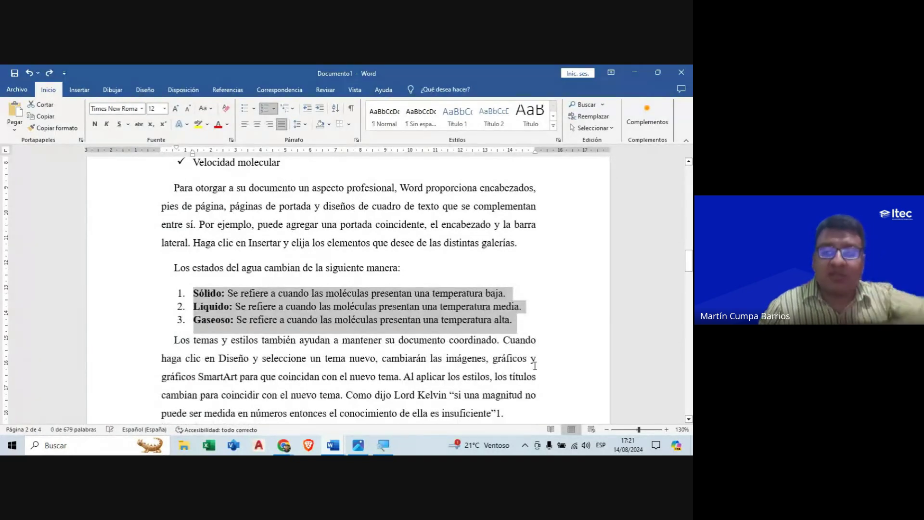
Step: Give the Sólido, Líquido, Gaseoso items 1.5-line spacing in the Párrafo dialog
right_click(388, 321)
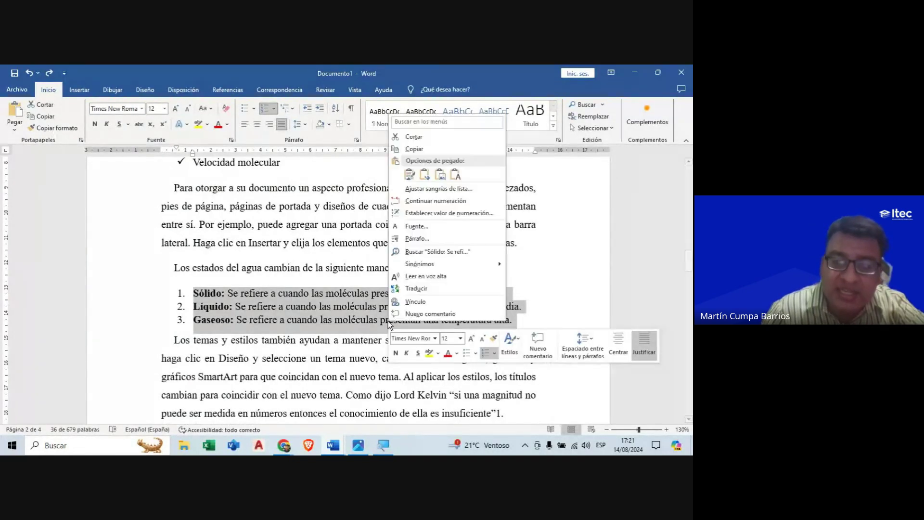
click(426, 238)
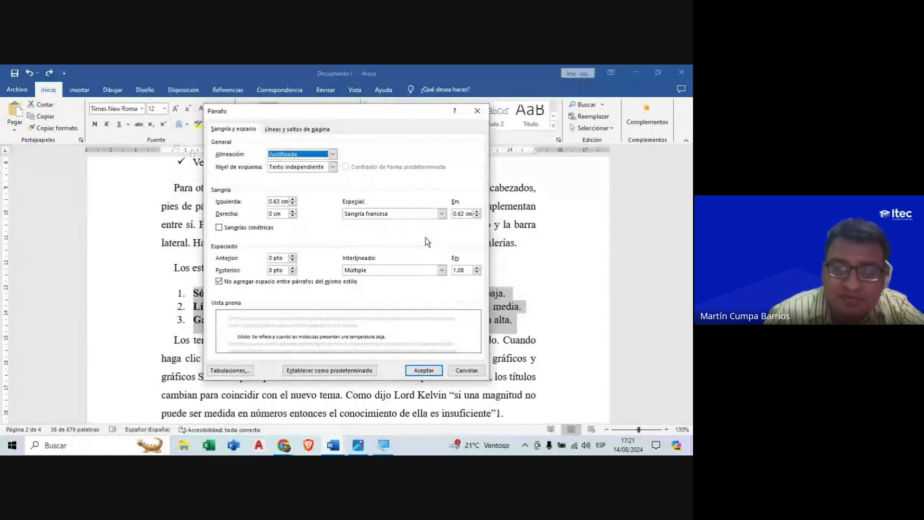
click(390, 270)
click(369, 283)
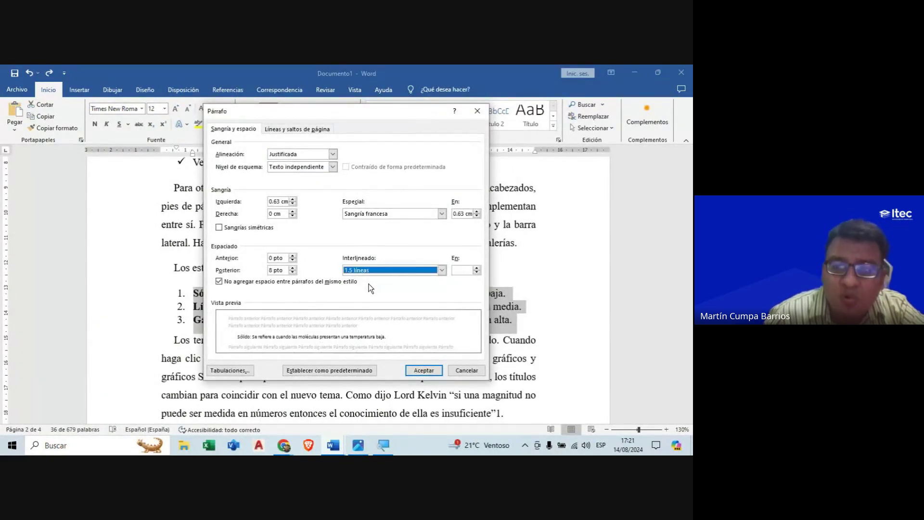
click(419, 369)
click(468, 355)
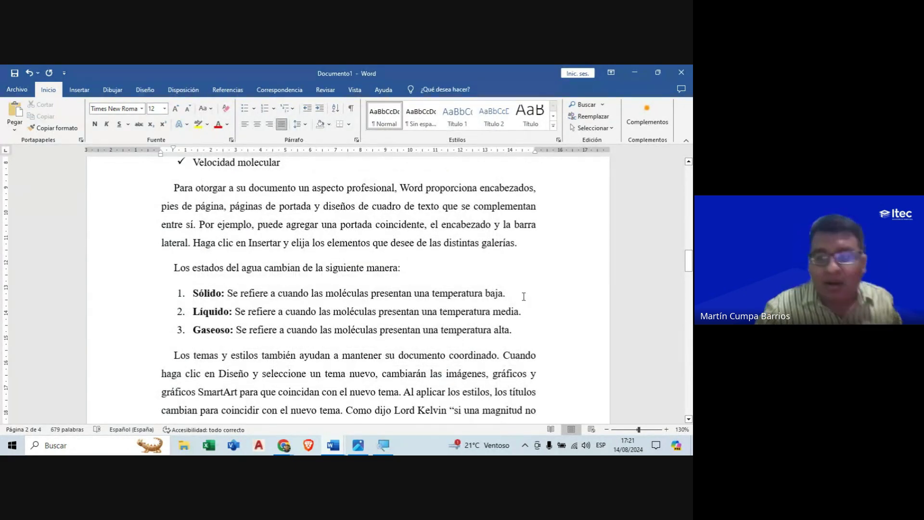
Step: Select part of the TEMPERATURA section, then clear the selection
scroll(429, 262, up, 4)
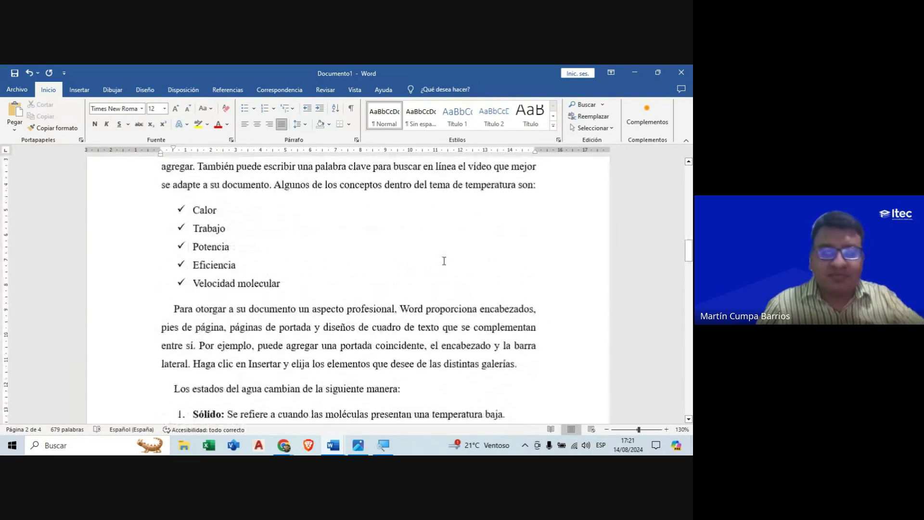
scroll(439, 250, up, 2)
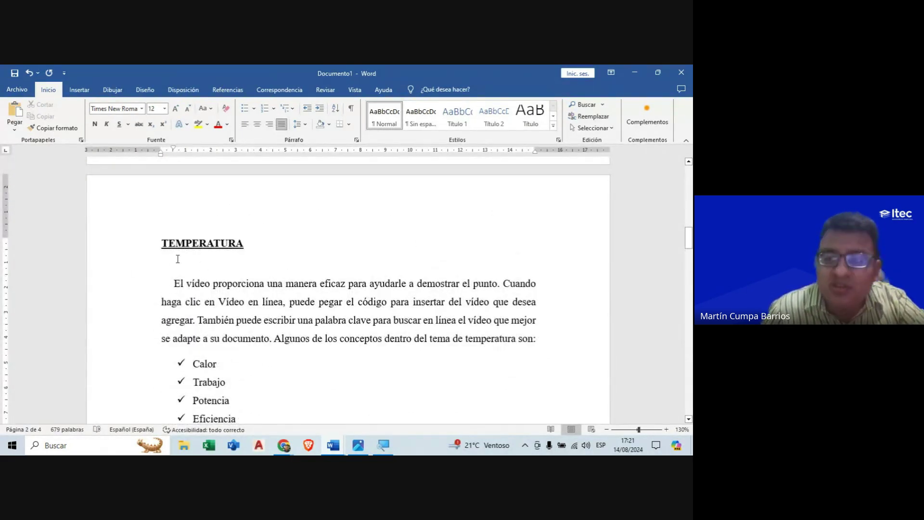
mouse_move(159, 243)
mouse_down()
mouse_move(368, 433)
mouse_move(366, 424)
mouse_up()
click(331, 300)
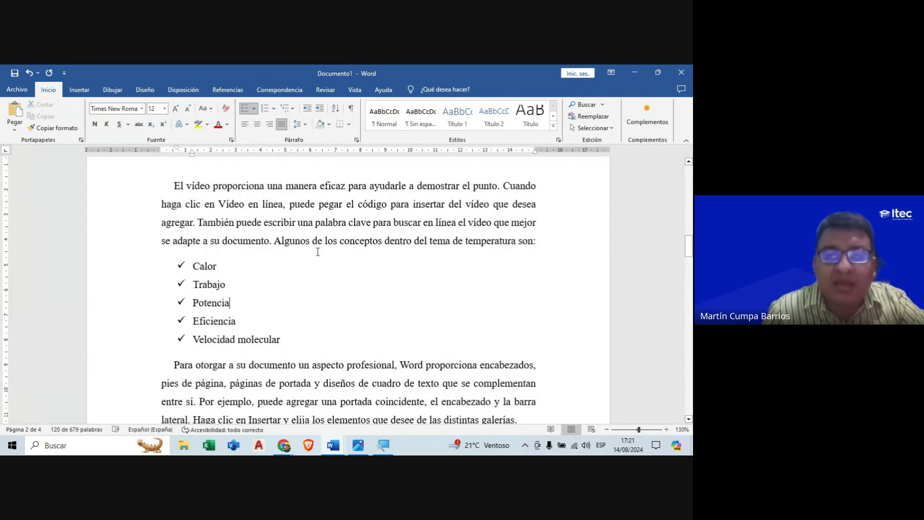
Step: Close the Google Meet chat messages and bring the Word document back to the front
mouse_move(283, 446)
click(235, 407)
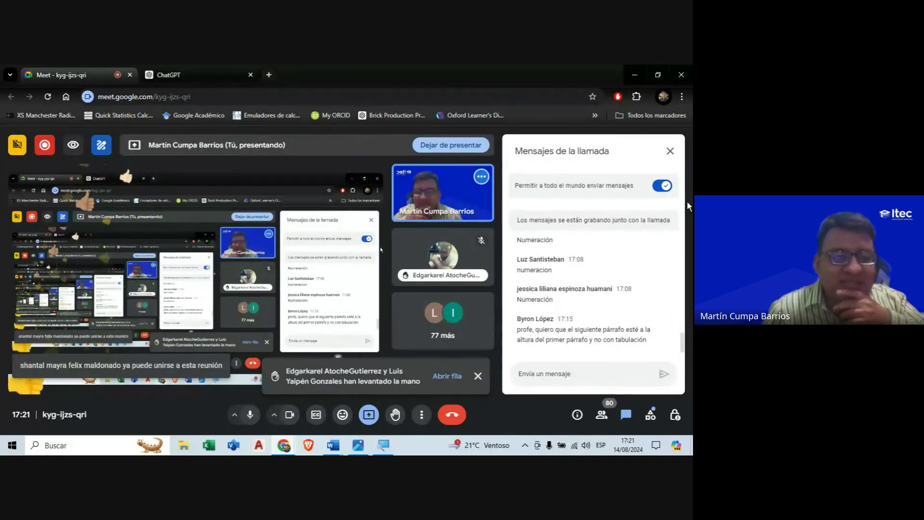
click(670, 151)
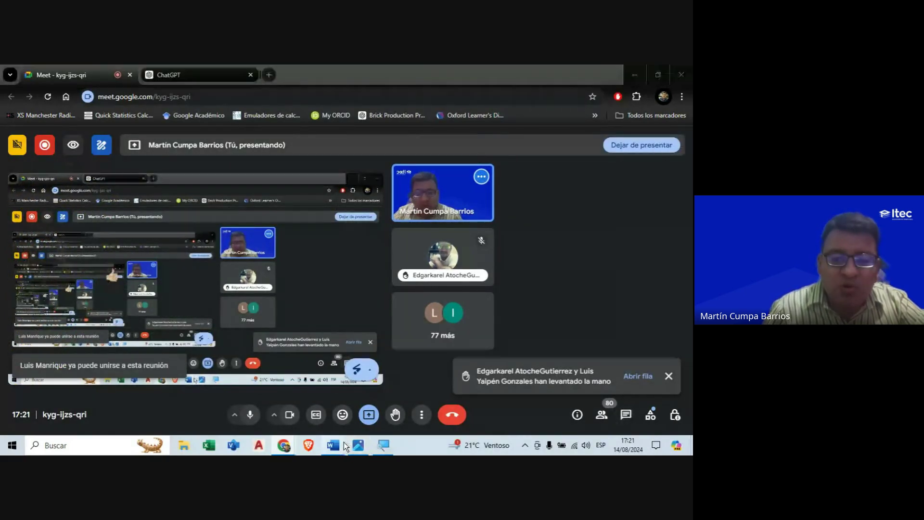
mouse_move(333, 446)
click(281, 403)
Step: Add two empty unnumbered lines after the final IX. BIBLIOGRAFÍA item at the document's end
scroll(297, 277, up, 1)
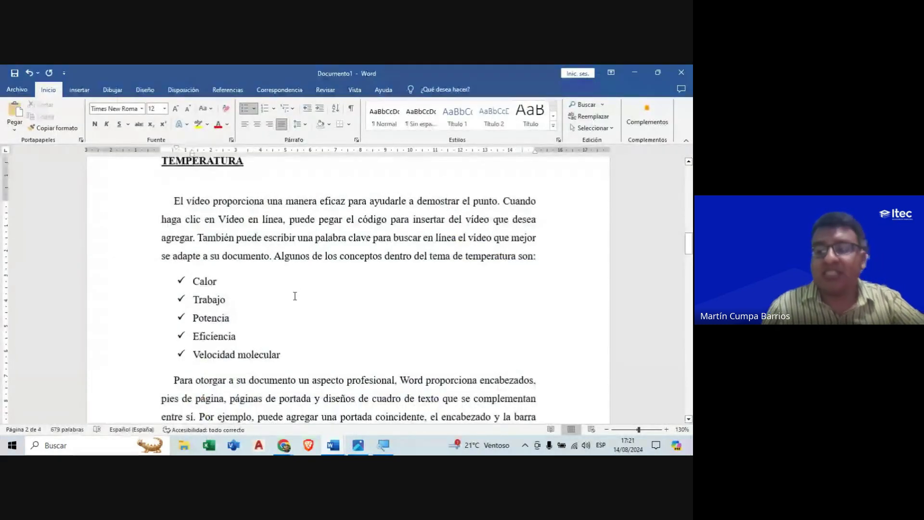
scroll(296, 289, up, 4)
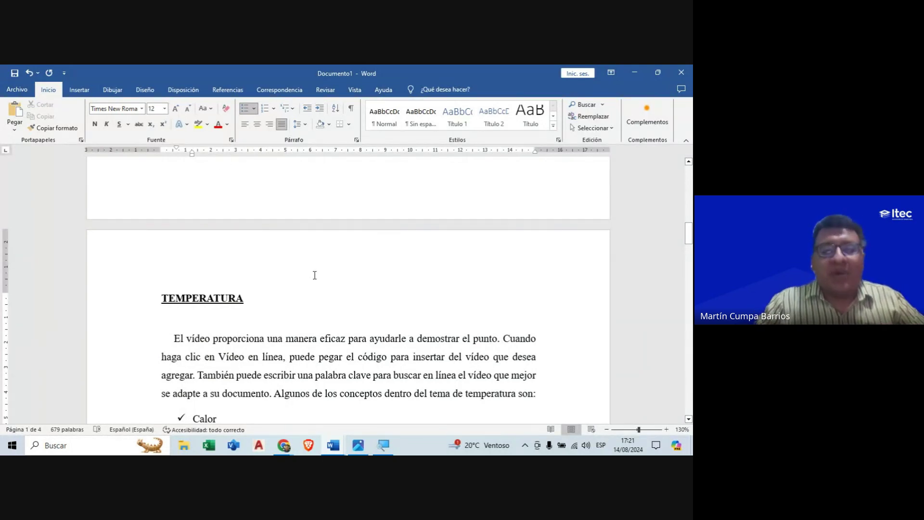
scroll(315, 275, down, 5)
scroll(289, 265, down, 3)
scroll(239, 248, down, 5)
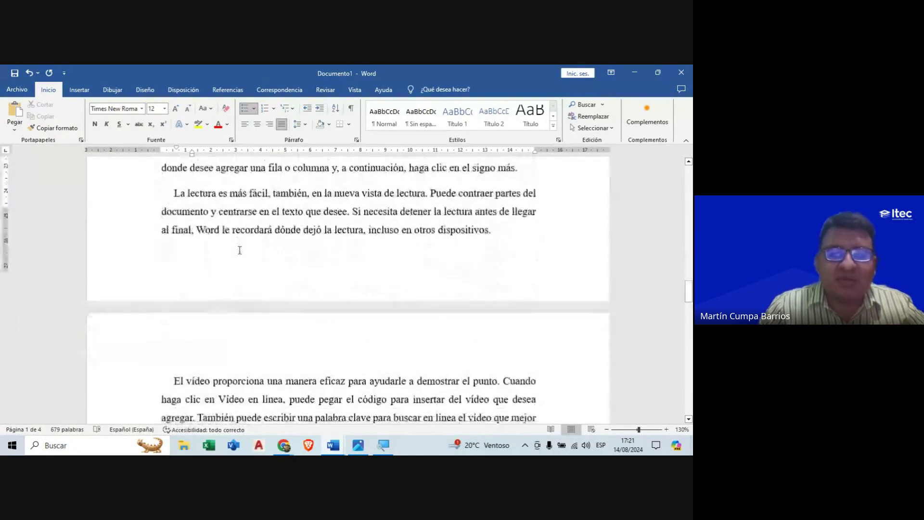
scroll(239, 249, down, 3)
scroll(239, 249, down, 4)
scroll(236, 255, down, 4)
scroll(227, 263, down, 4)
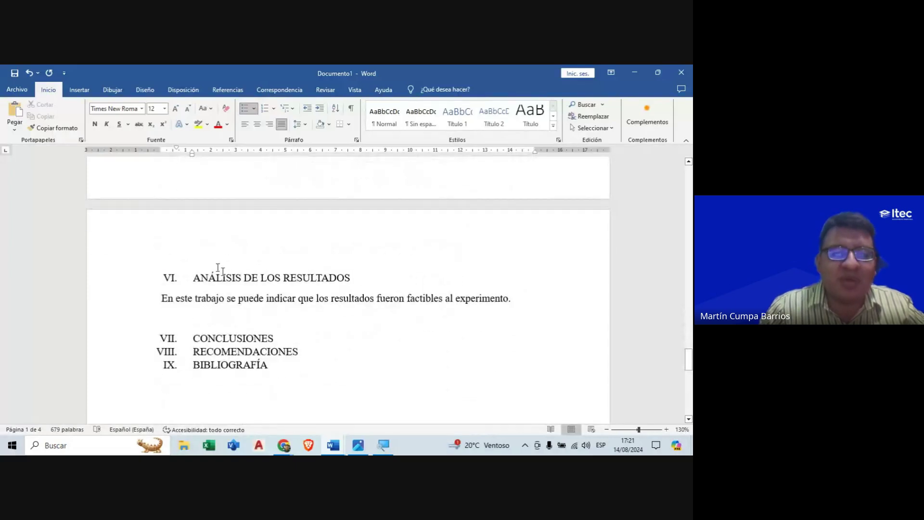
scroll(230, 270, down, 1)
scroll(230, 270, down, 5)
scroll(188, 240, up, 2)
scroll(270, 268, up, 1)
click(270, 268)
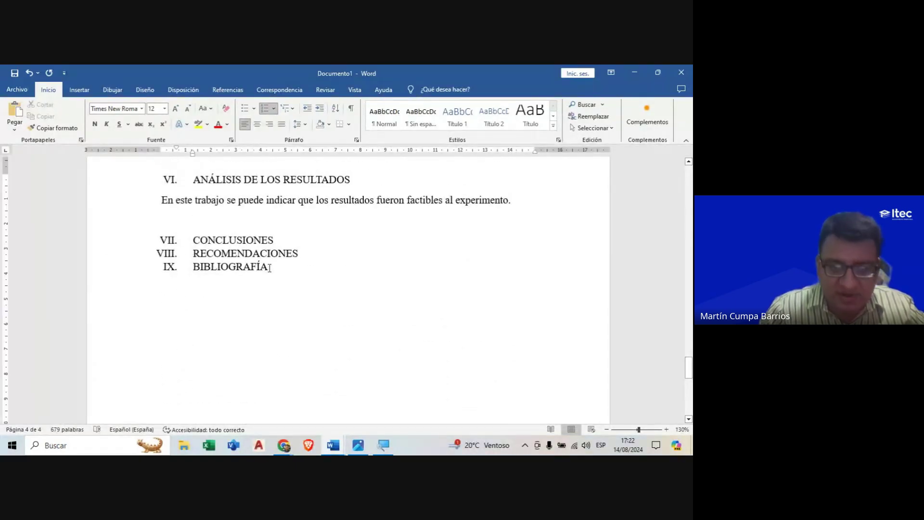
click(296, 265)
key(Return)
key(Return)
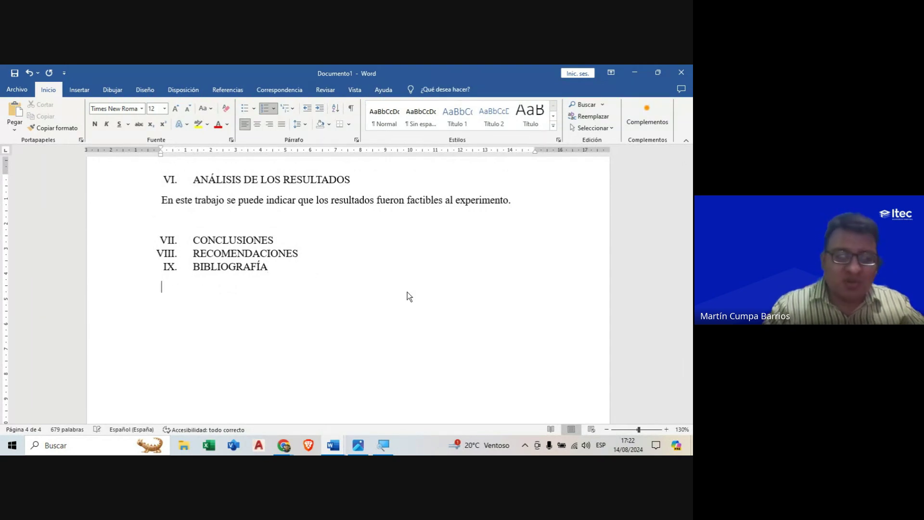
key(Return)
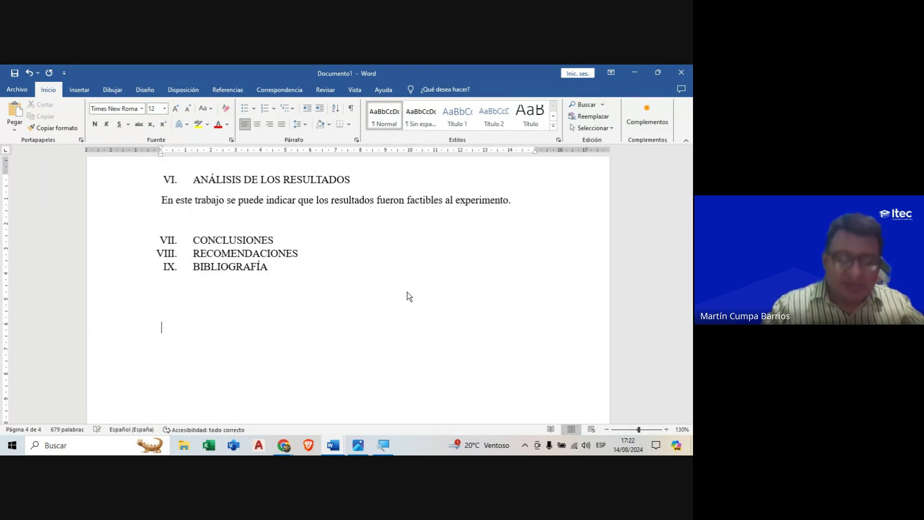
scroll(348, 294, down, 3)
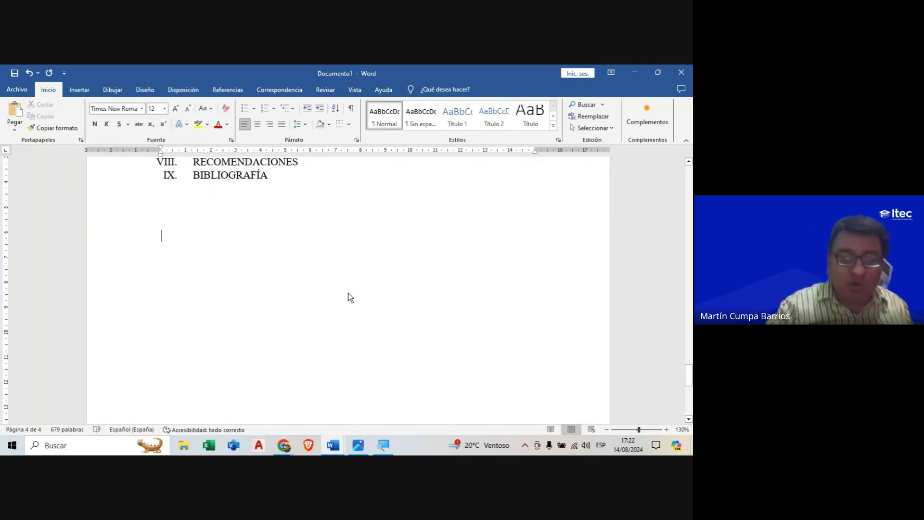
Step: Generate sample paragraphs with =rand(4) and select the first generated paragraph
text(=rand(4)
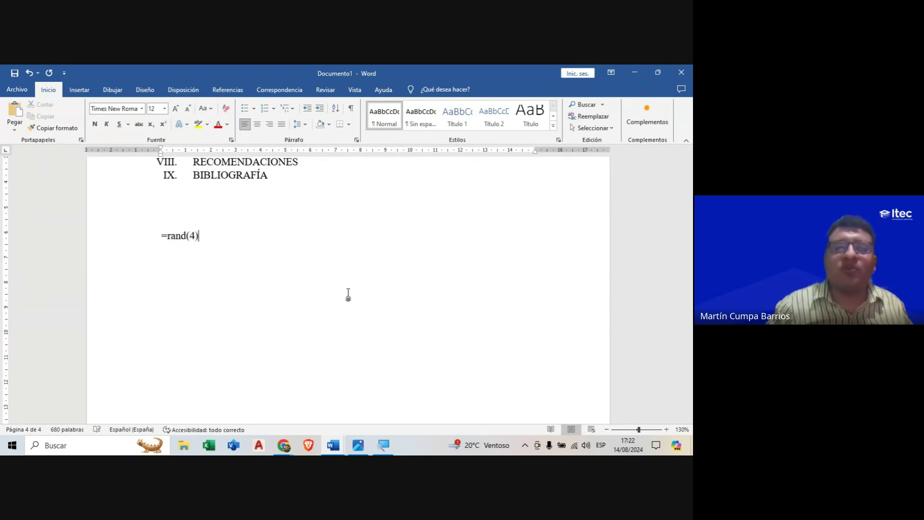
key(Return)
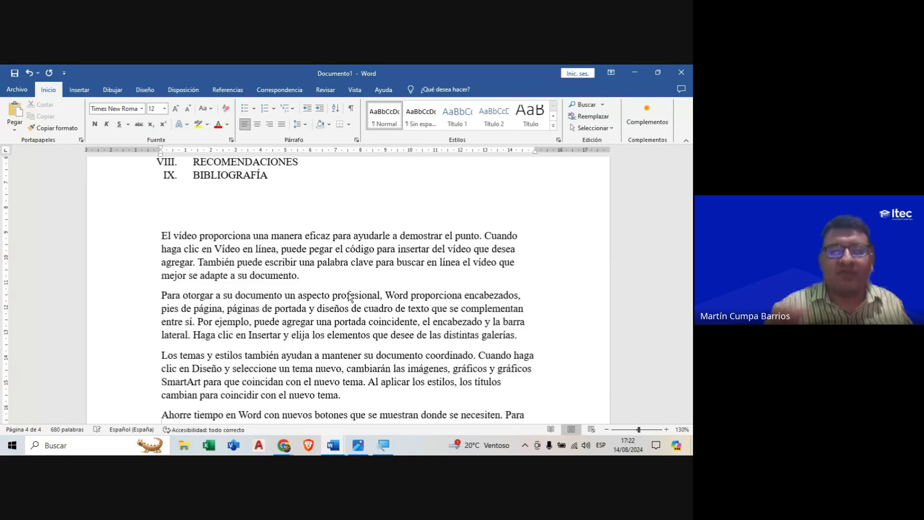
scroll(356, 299, up, 1)
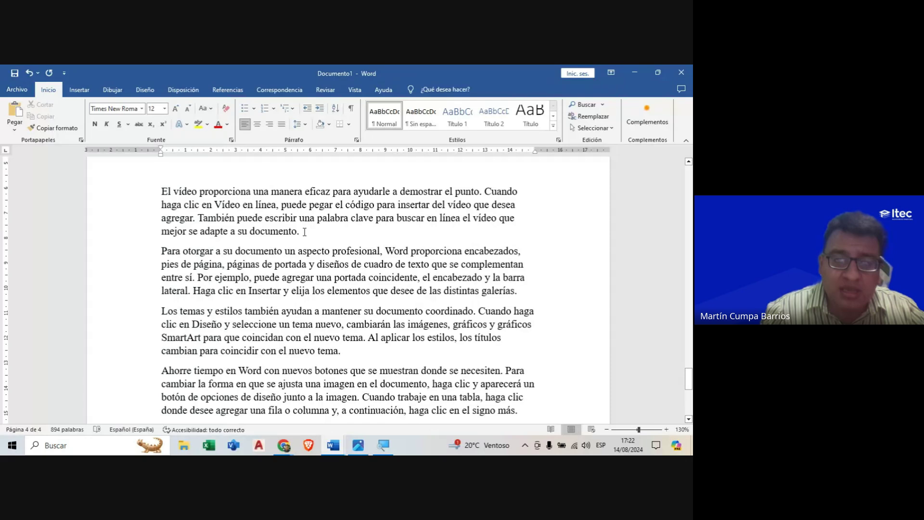
drag(304, 231, 161, 191)
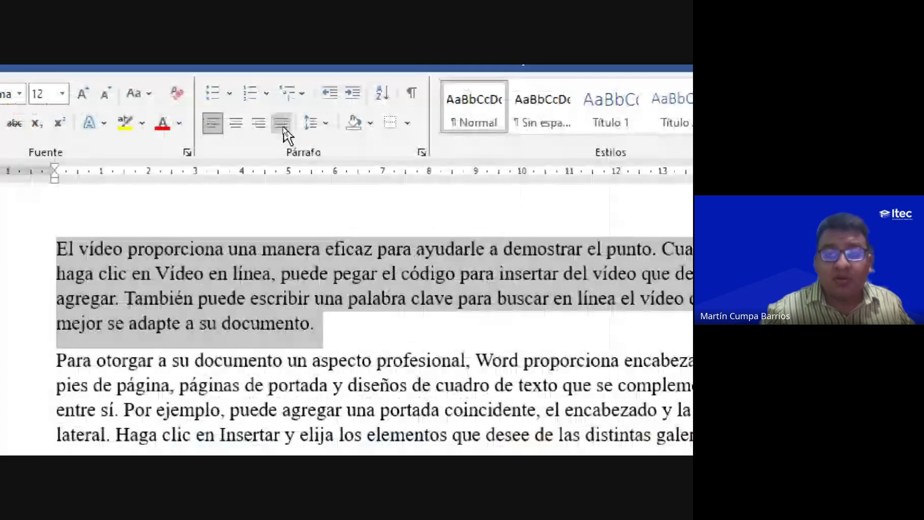
Step: Justify the first generated paragraph and color its text dark blue
click(282, 125)
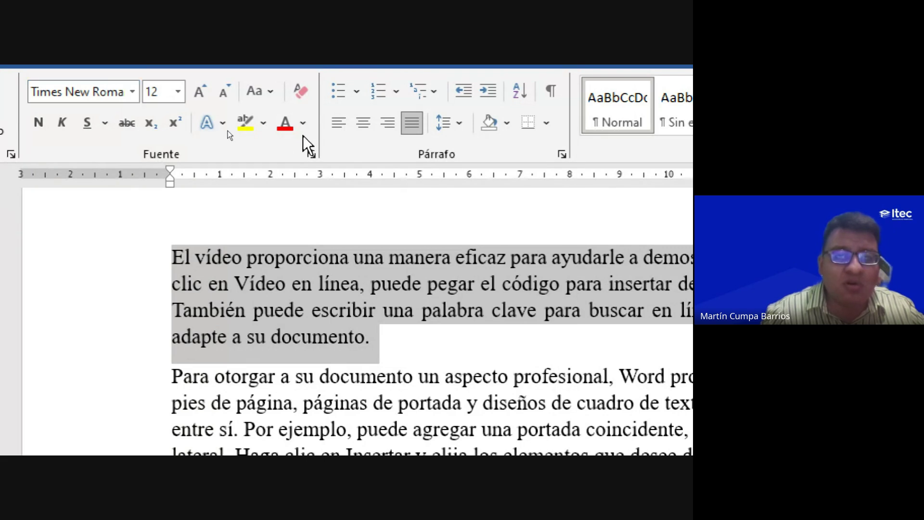
click(285, 126)
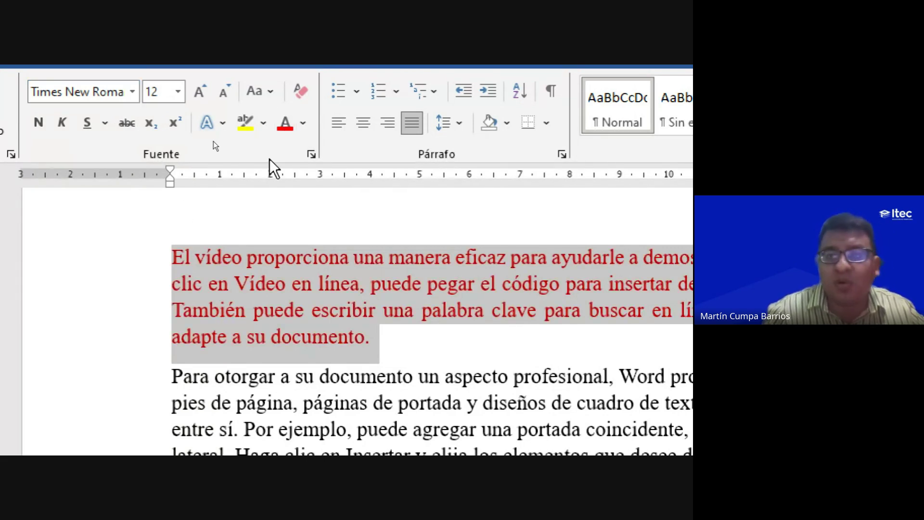
click(304, 120)
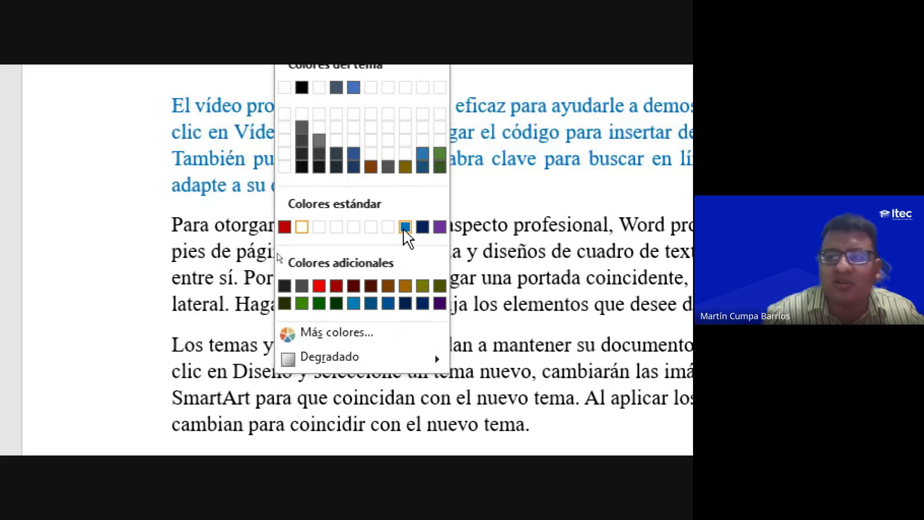
click(422, 229)
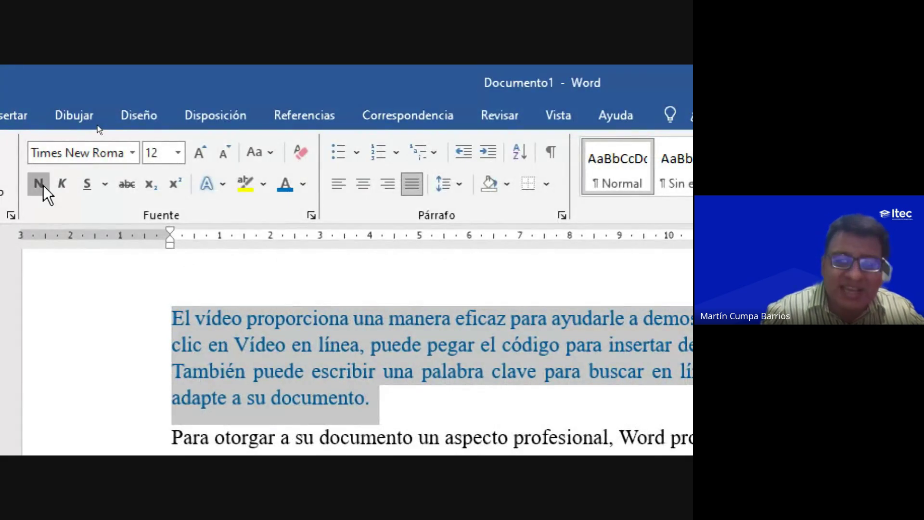
Step: Make the paragraph bold and italic at font size 13
click(42, 184)
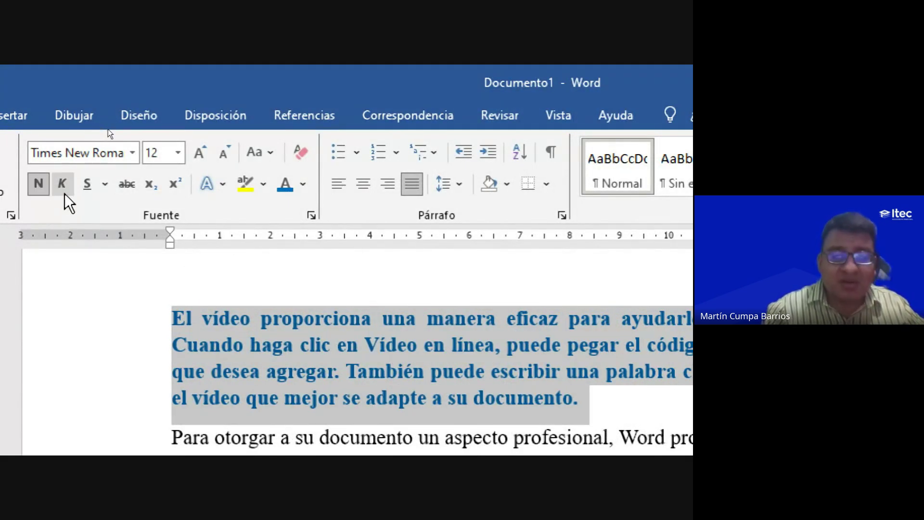
click(63, 186)
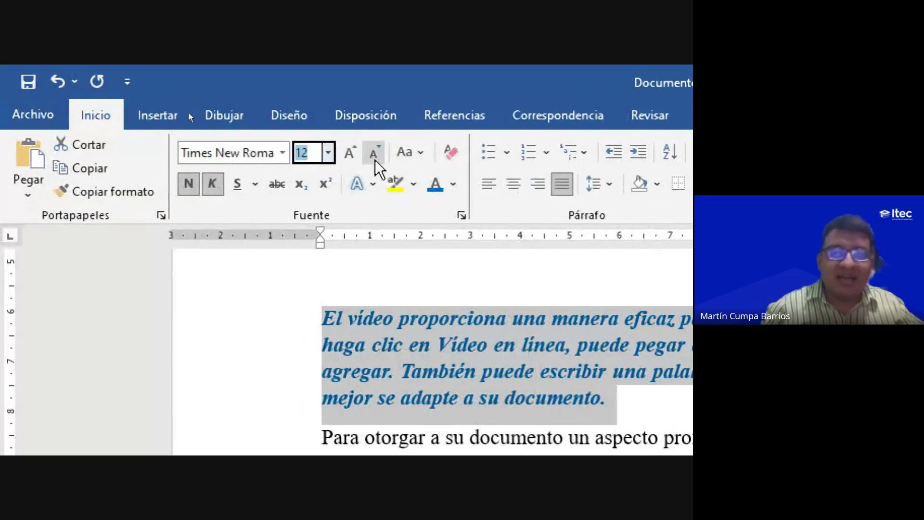
text(13)
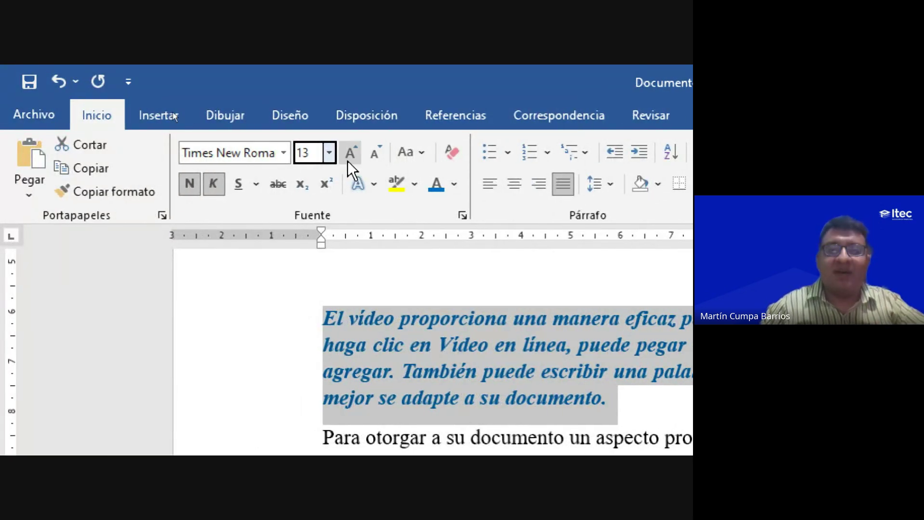
click(329, 153)
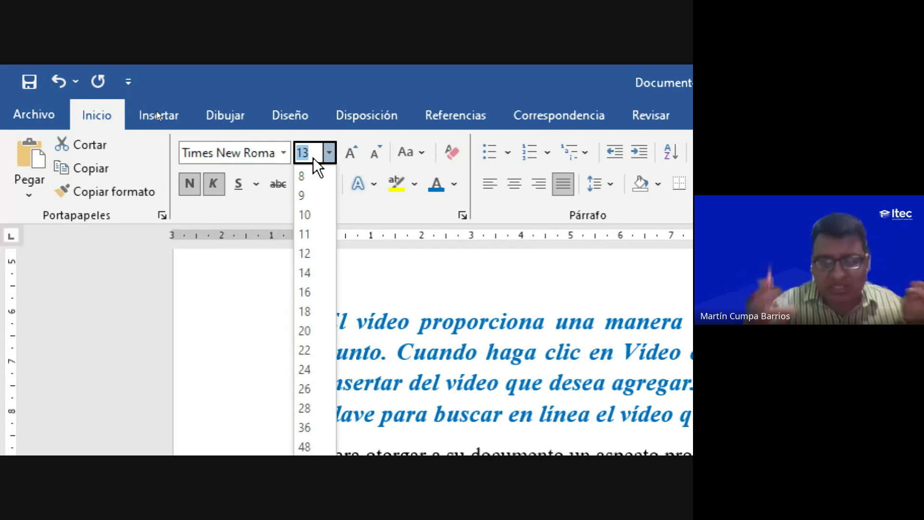
click(313, 158)
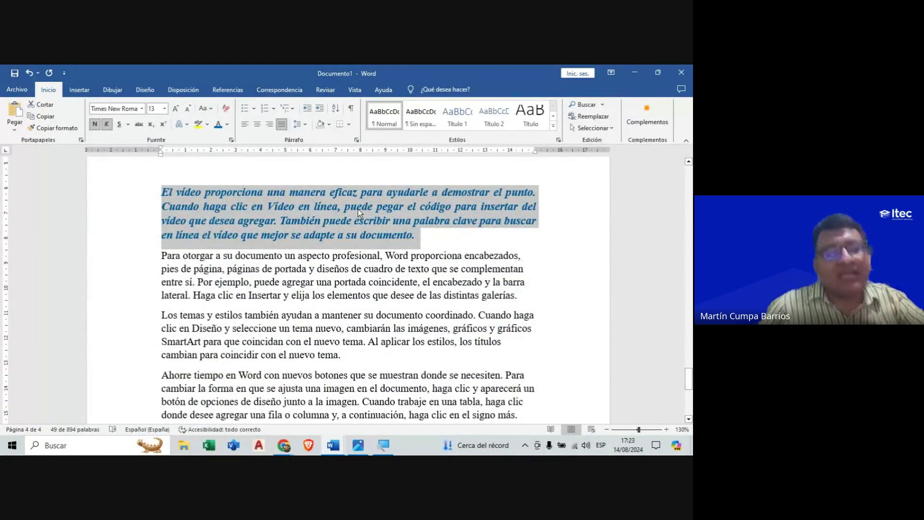
Step: In the Párrafo dialog, give the blue 'El vídeo proporciona…' paragraph a 1.25 cm Primera línea indent and 1.5 líneas spacing
click(357, 141)
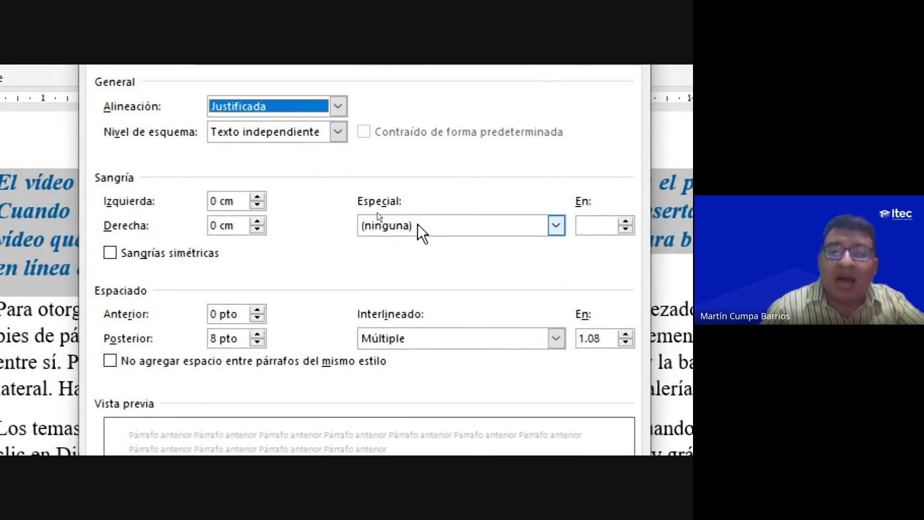
click(374, 215)
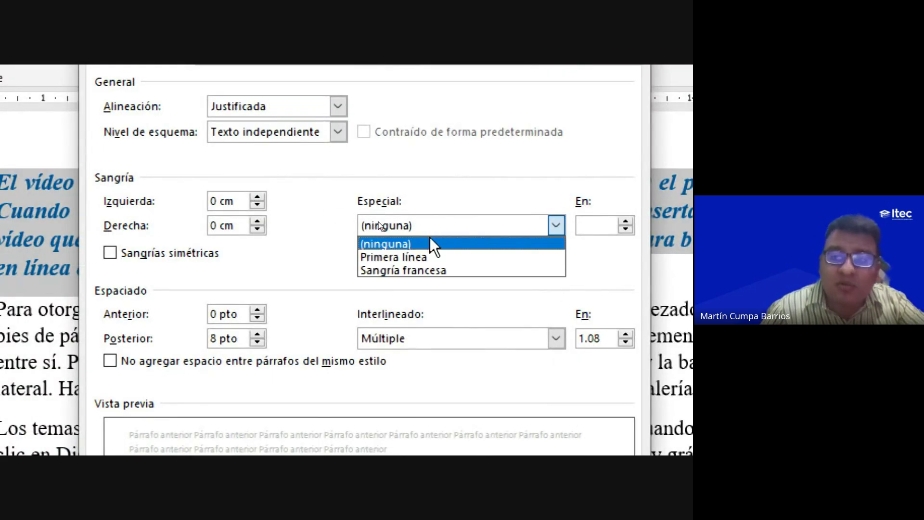
click(427, 259)
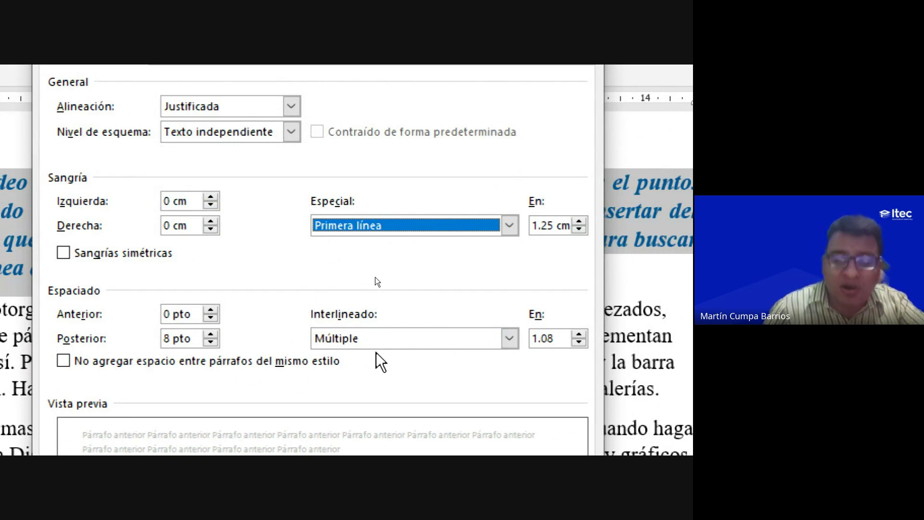
click(509, 338)
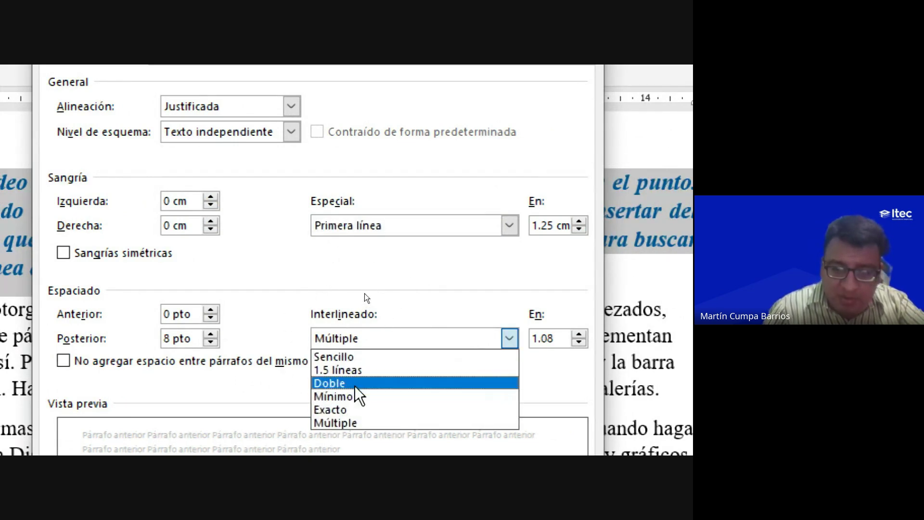
click(360, 369)
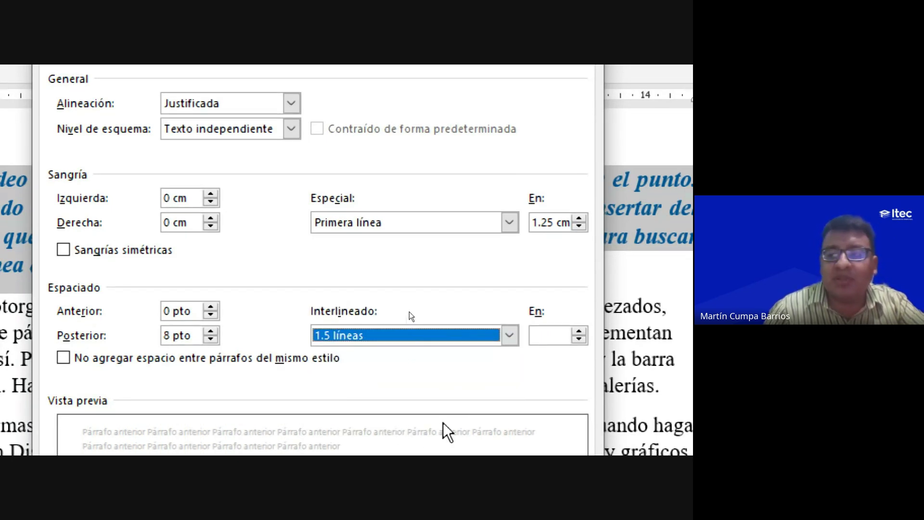
click(482, 418)
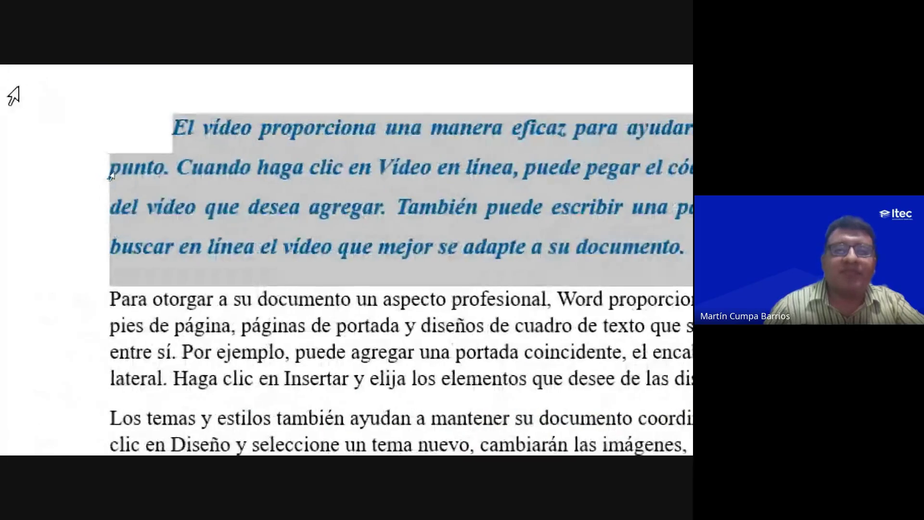
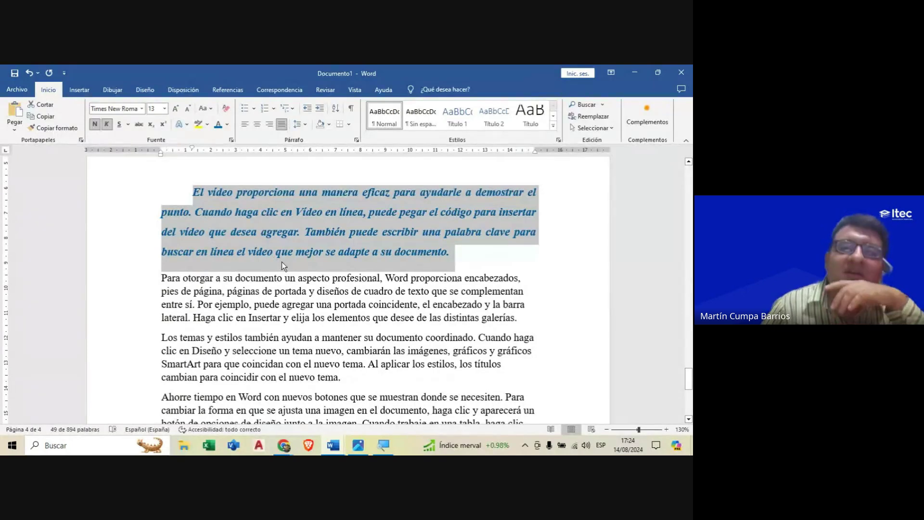
Step: Justify the three body paragraphs from 'Para otorgar' to 'signo más.'
click(166, 281)
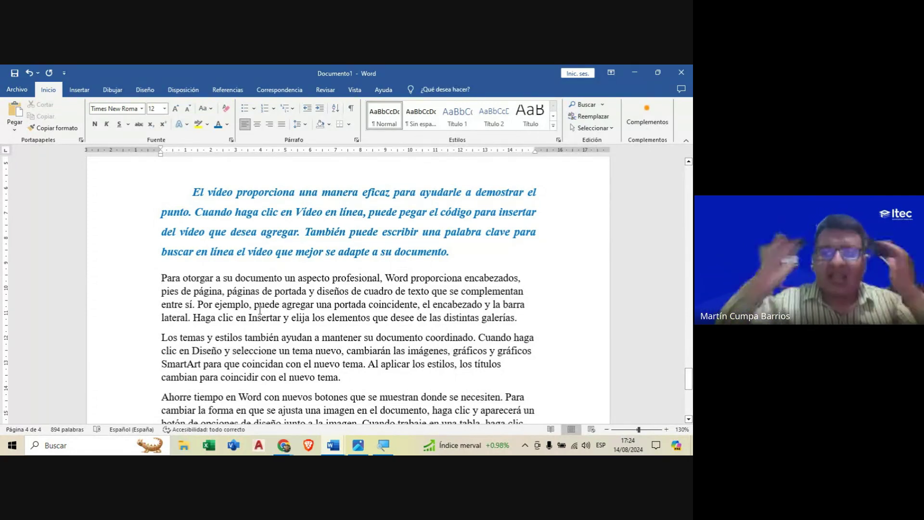
scroll(246, 264, down, 2)
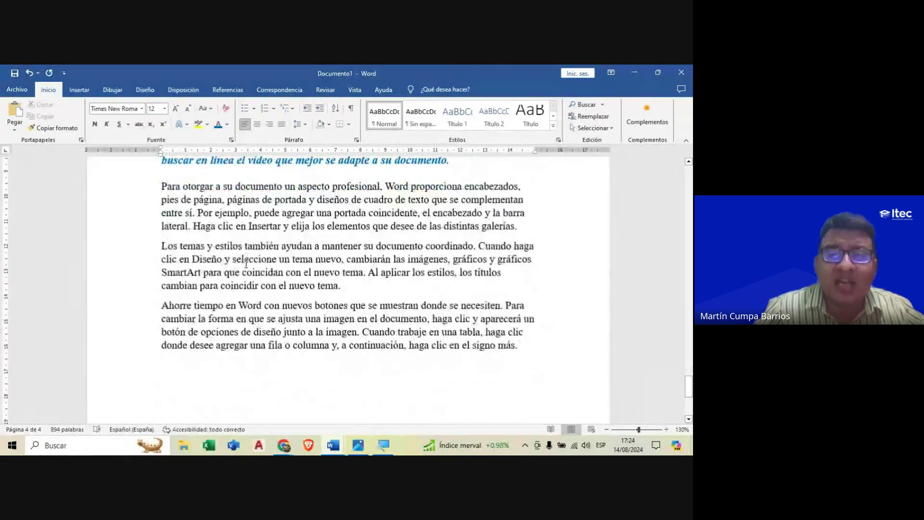
drag(522, 377, 162, 216)
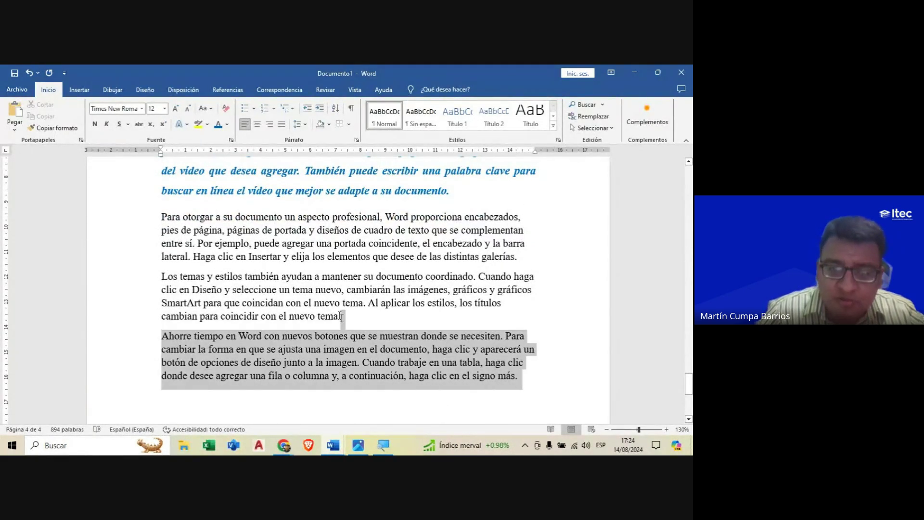
click(278, 126)
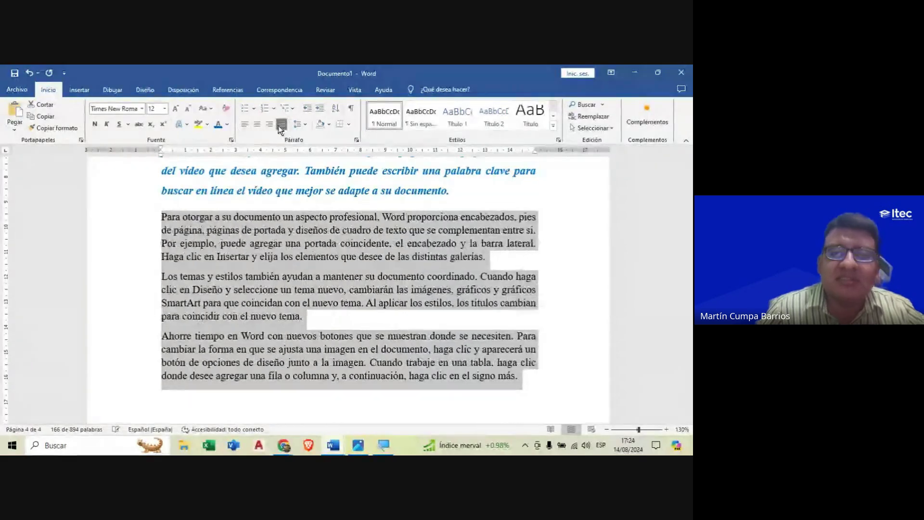
click(337, 309)
scroll(337, 308, up, 1)
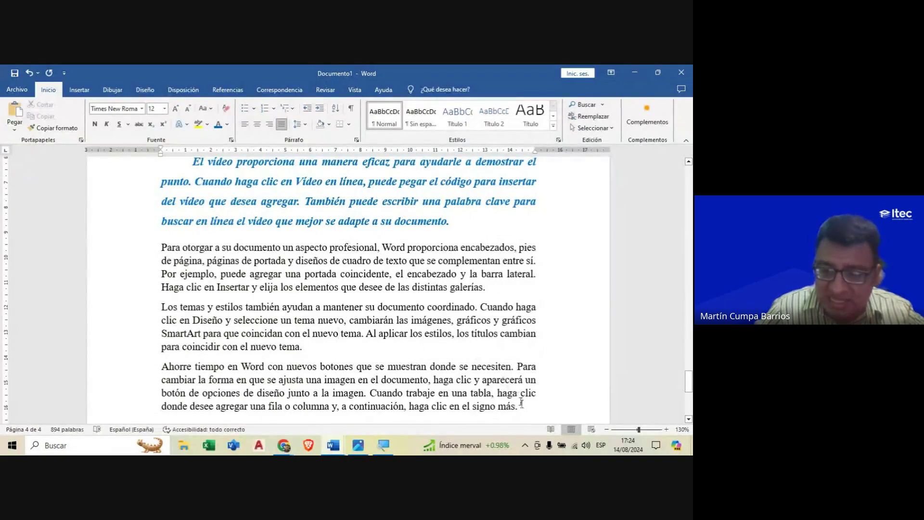
Step: In the Párrafo dialog, set the body paragraphs' Interlineado to Sencillo with Especial left at (ninguna)
drag(518, 407, 160, 247)
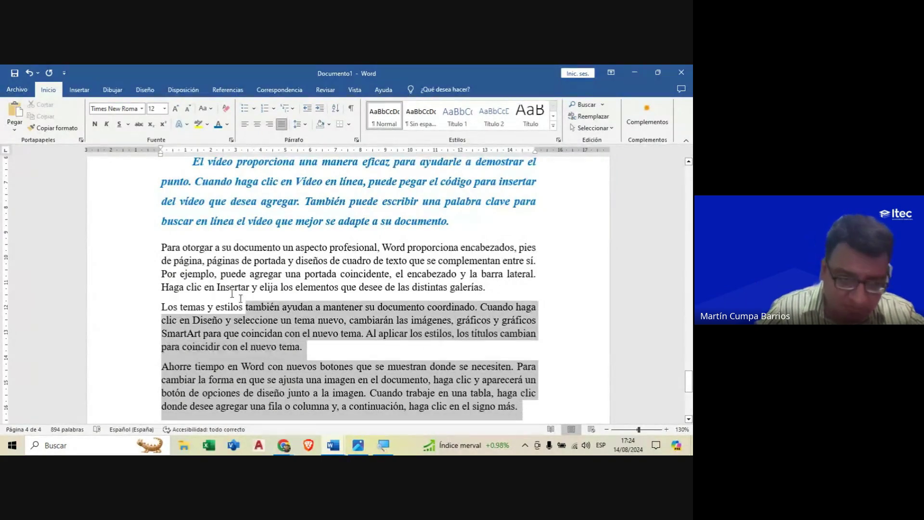
right_click(244, 270)
click(291, 188)
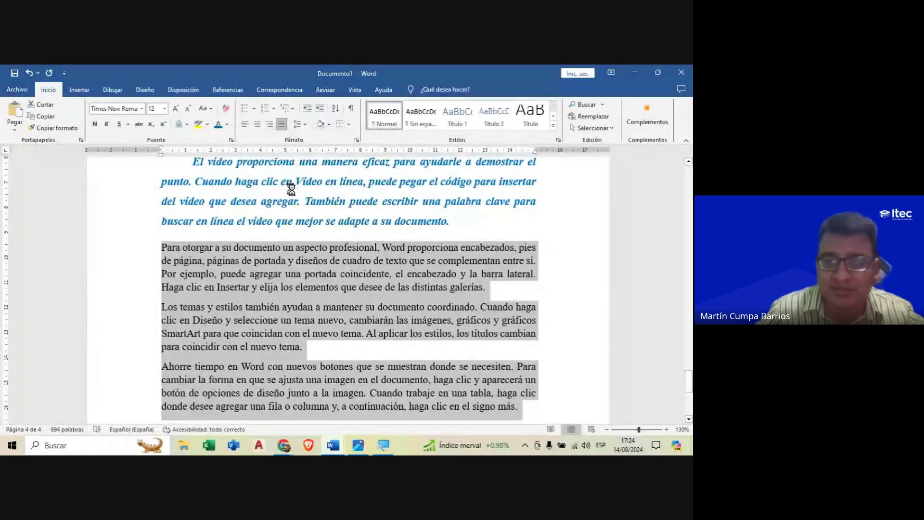
click(402, 269)
click(403, 269)
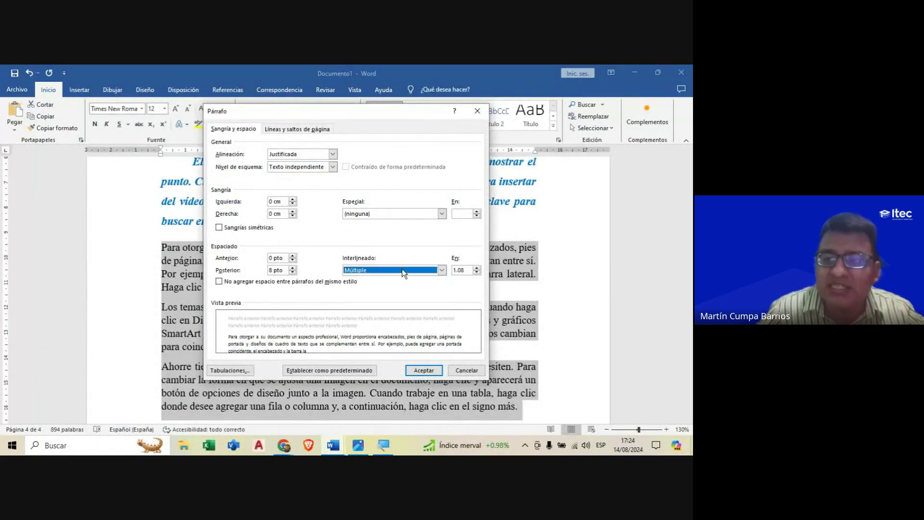
click(402, 269)
click(385, 279)
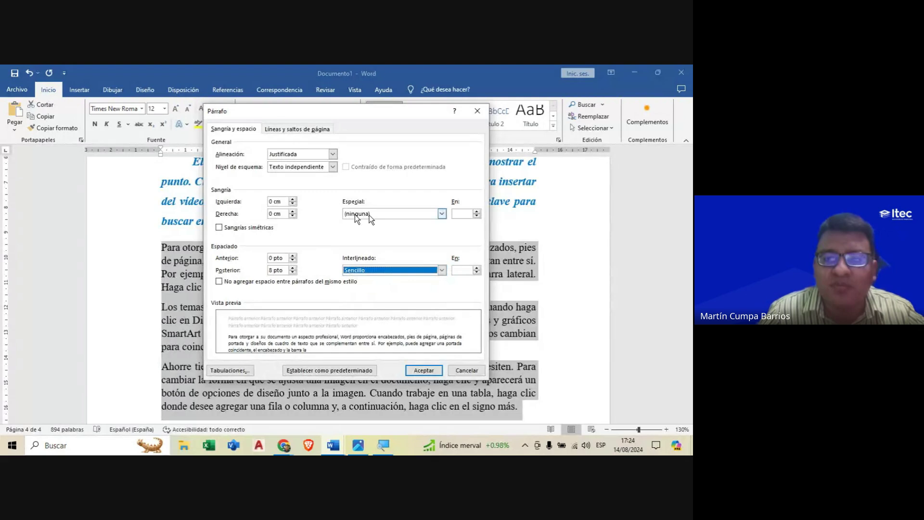
click(395, 215)
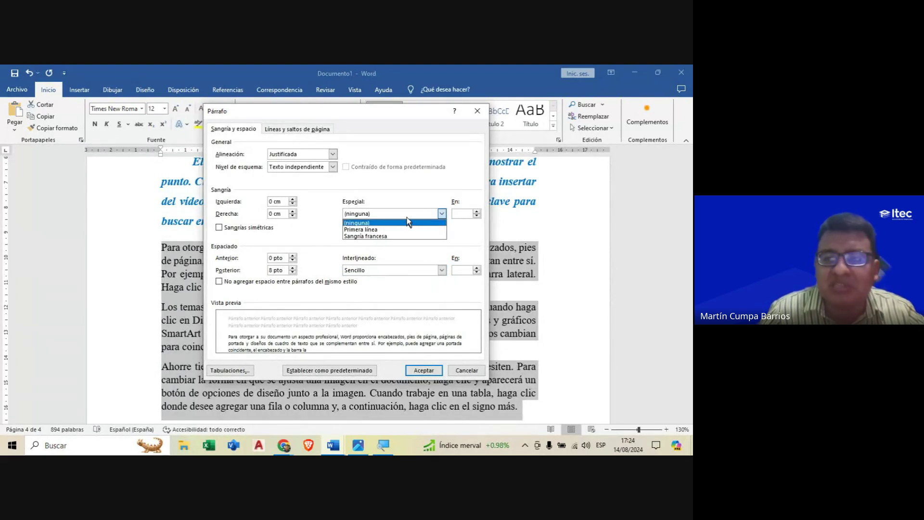
click(406, 218)
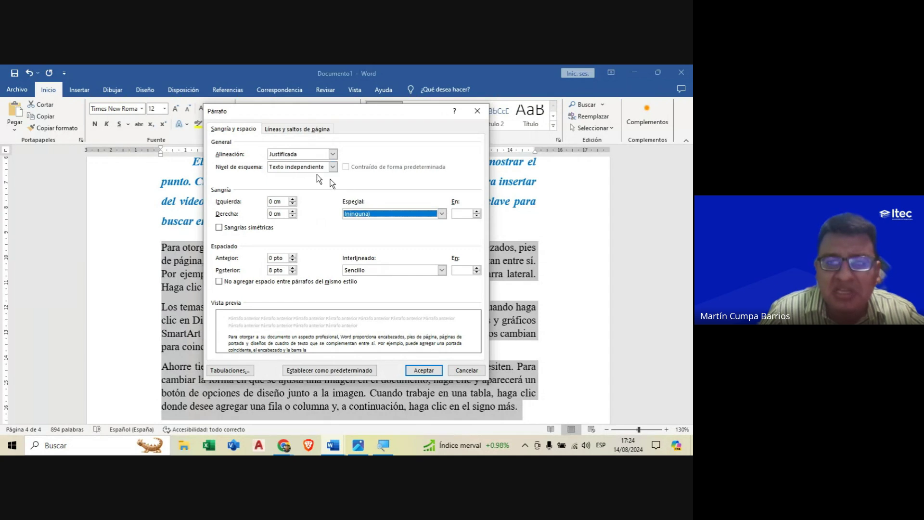
click(424, 370)
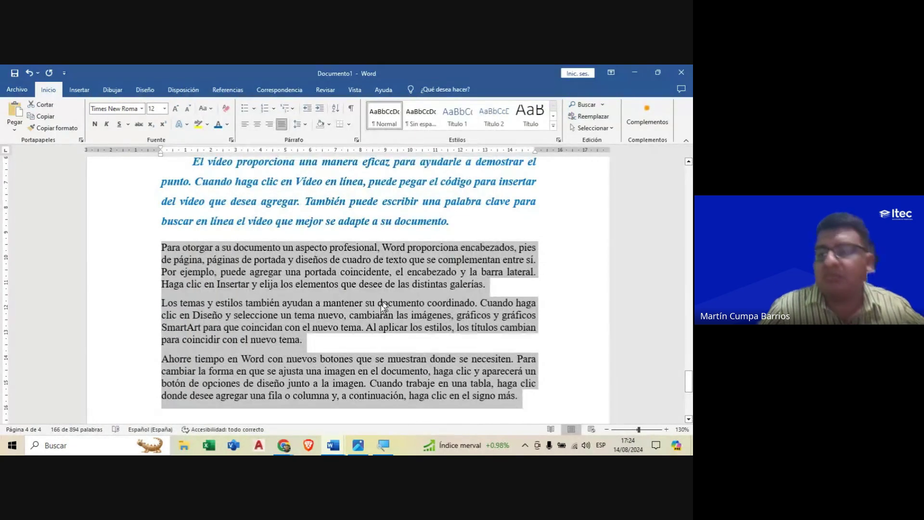
click(392, 324)
scroll(337, 294, up, 1)
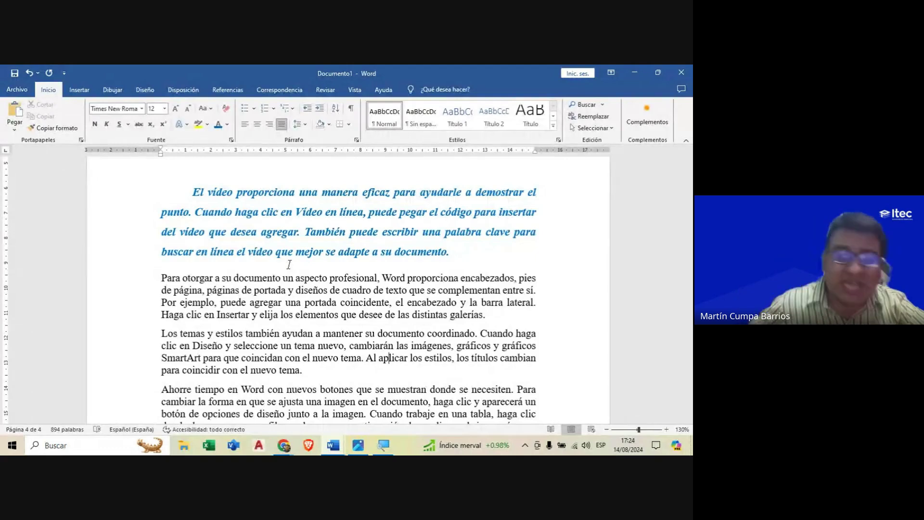
drag(455, 264, 197, 193)
right_click(231, 208)
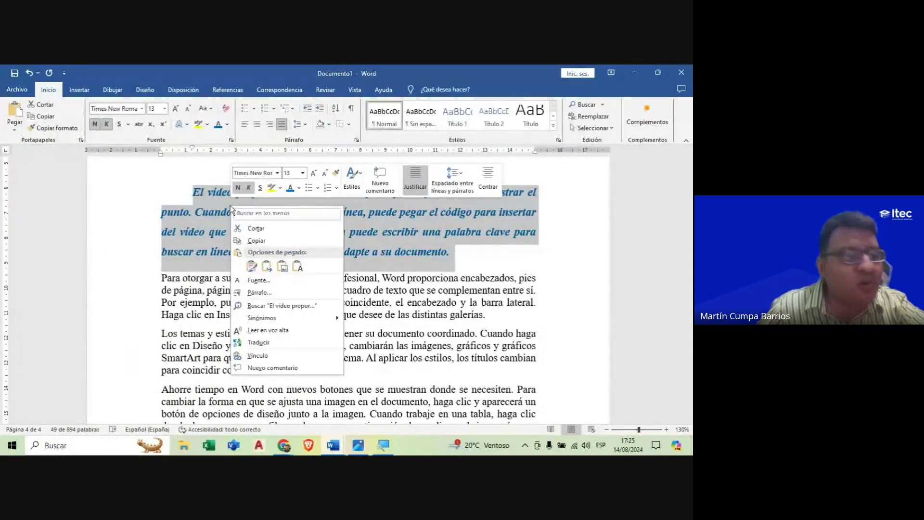
click(279, 294)
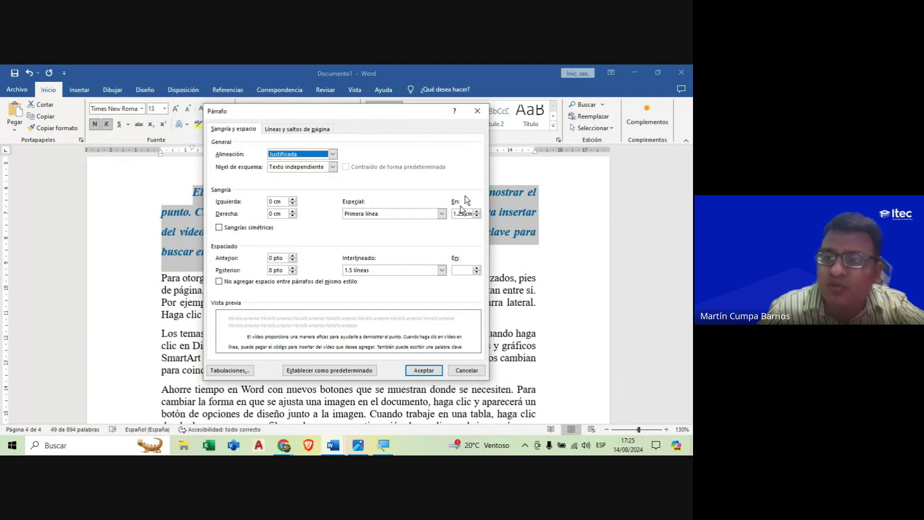
click(463, 371)
click(323, 305)
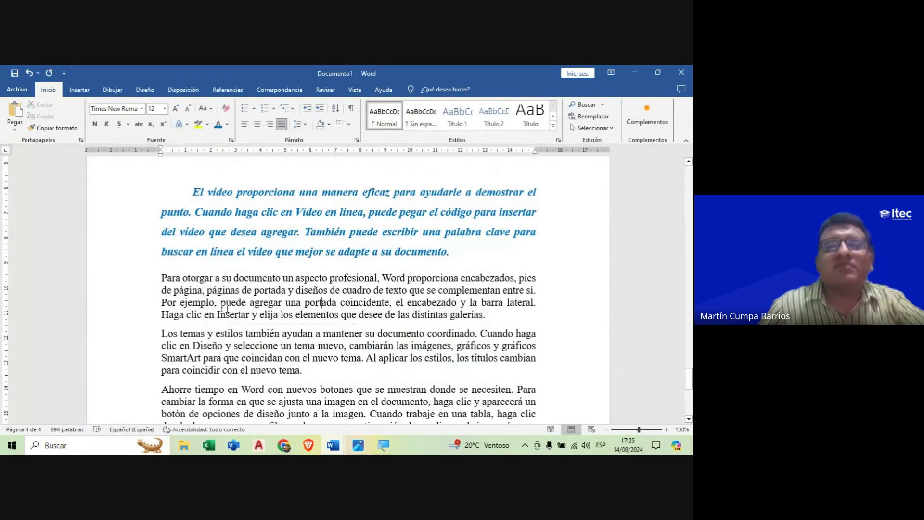
click(162, 278)
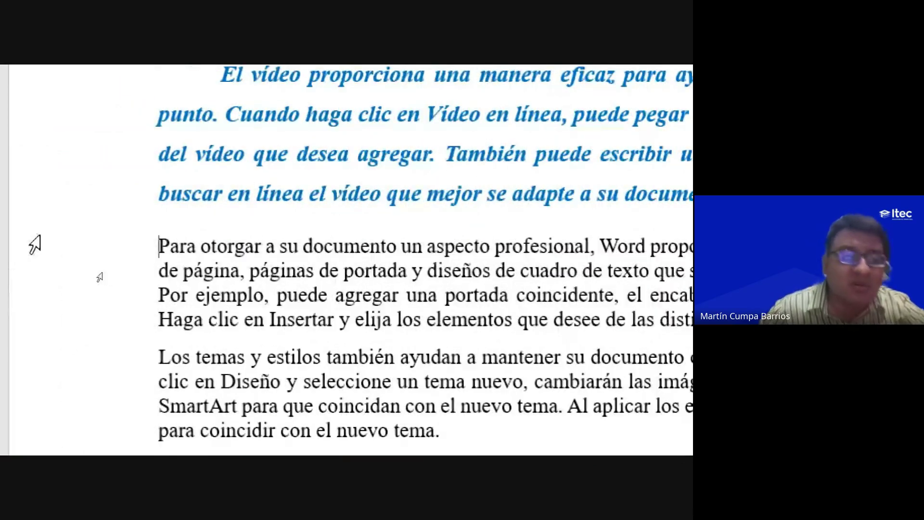
click(159, 246)
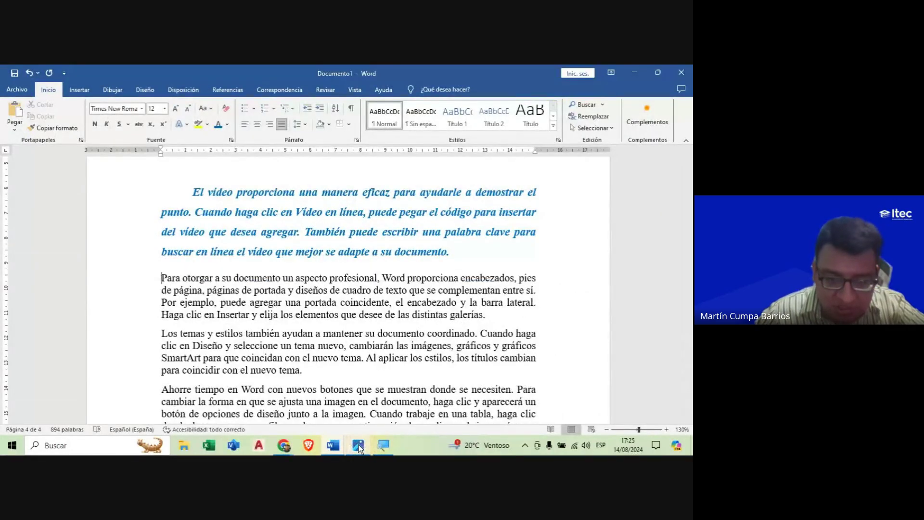
click(360, 447)
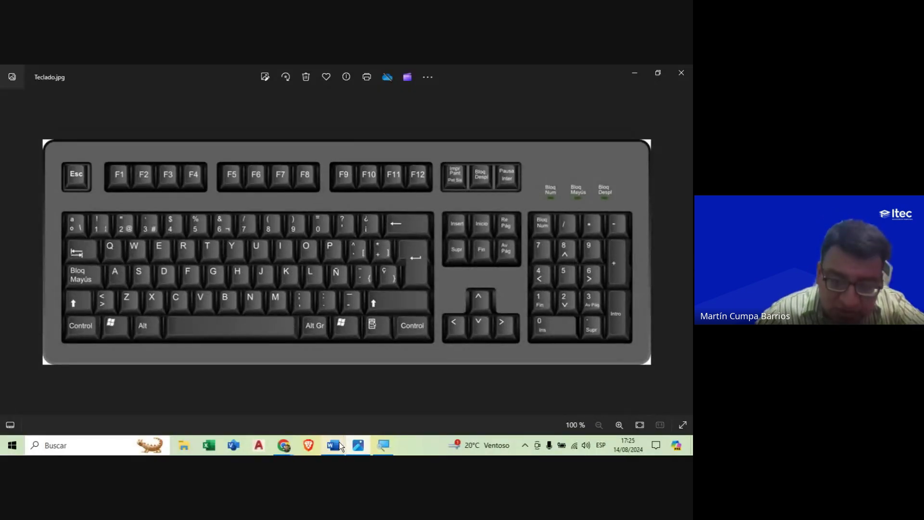
mouse_move(334, 446)
click(307, 417)
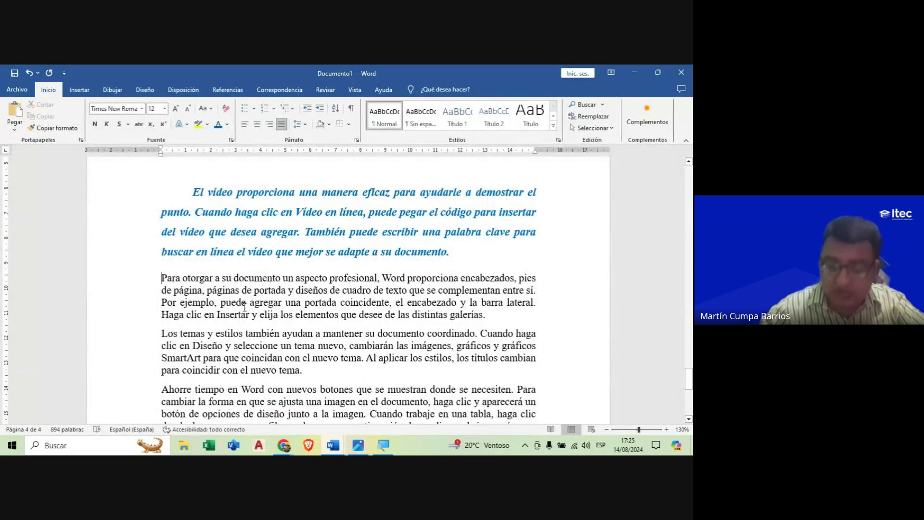
Step: Join 'Para otorgar' to the blue paragraph and split it off again to inherit its indent
key(BackSpace)
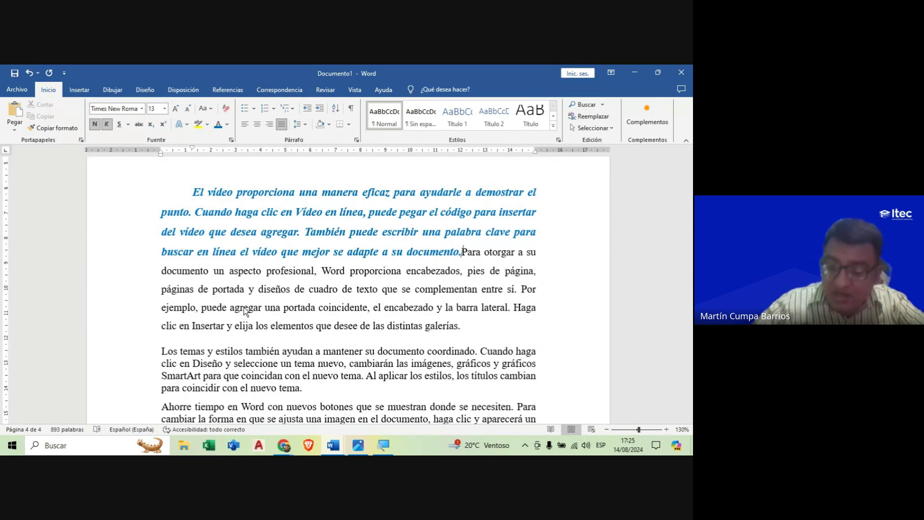
key(Return)
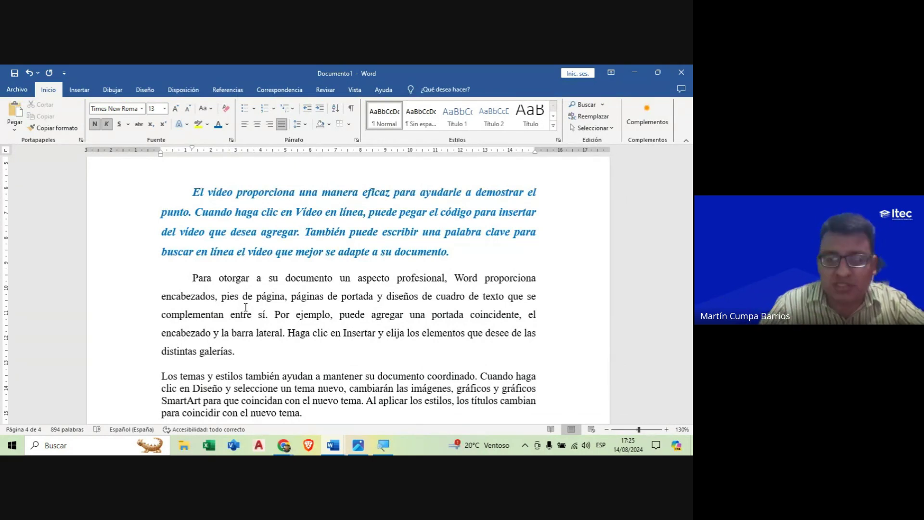
Step: Set the 'Para otorgar' paragraph's Interlineado to Sencillo in the Párrafo dialog
drag(240, 354, 198, 285)
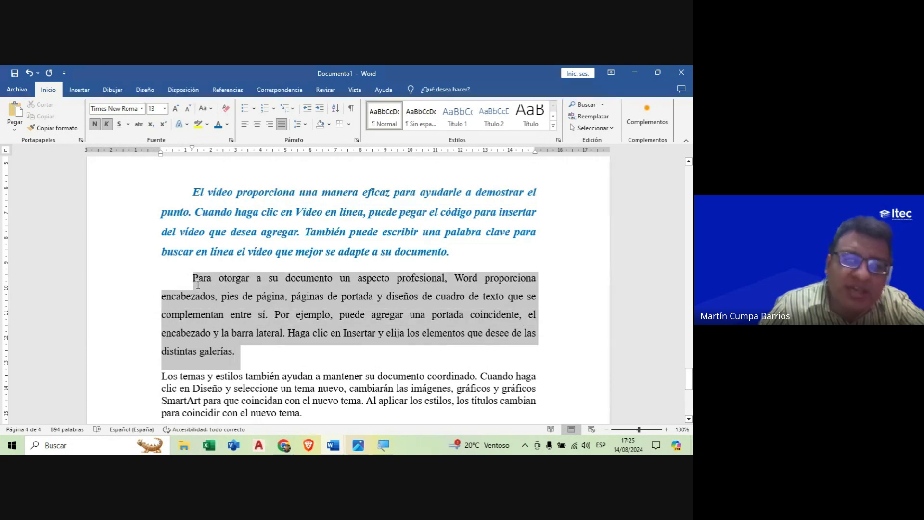
click(224, 312)
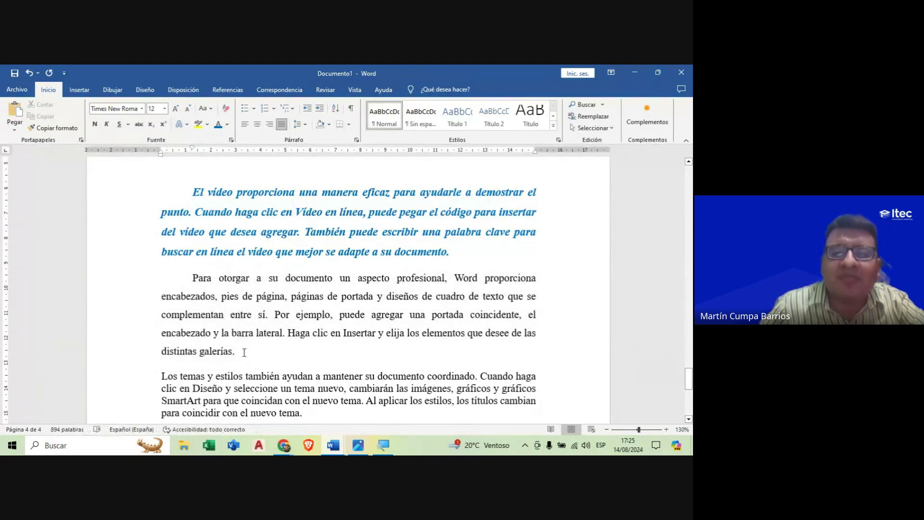
drag(244, 353, 206, 285)
right_click(258, 299)
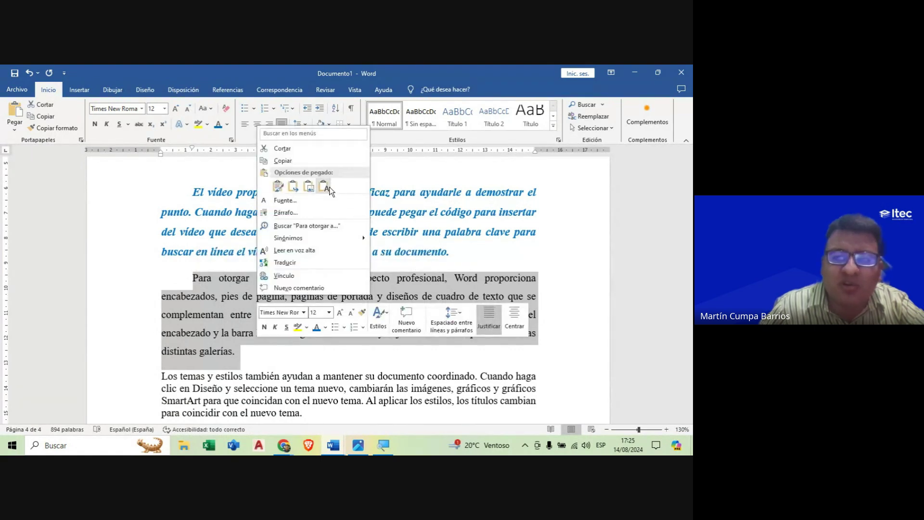
click(307, 212)
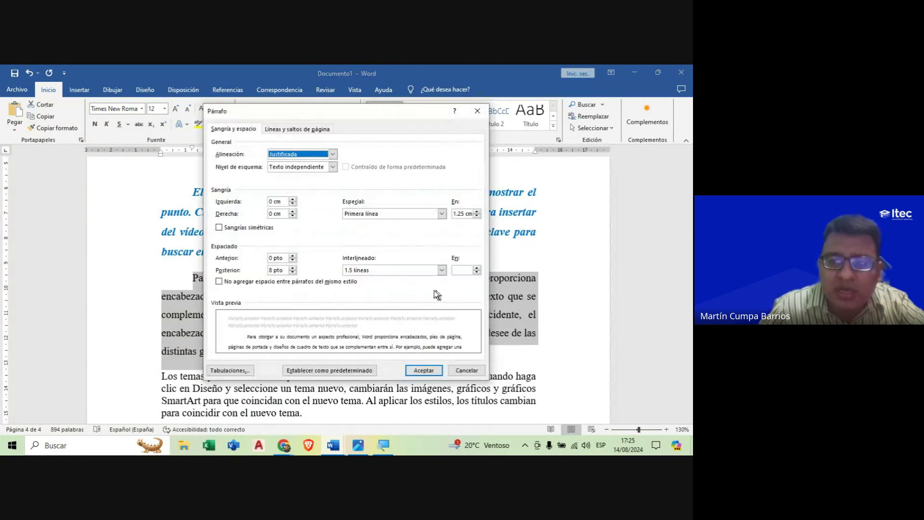
click(441, 270)
click(388, 280)
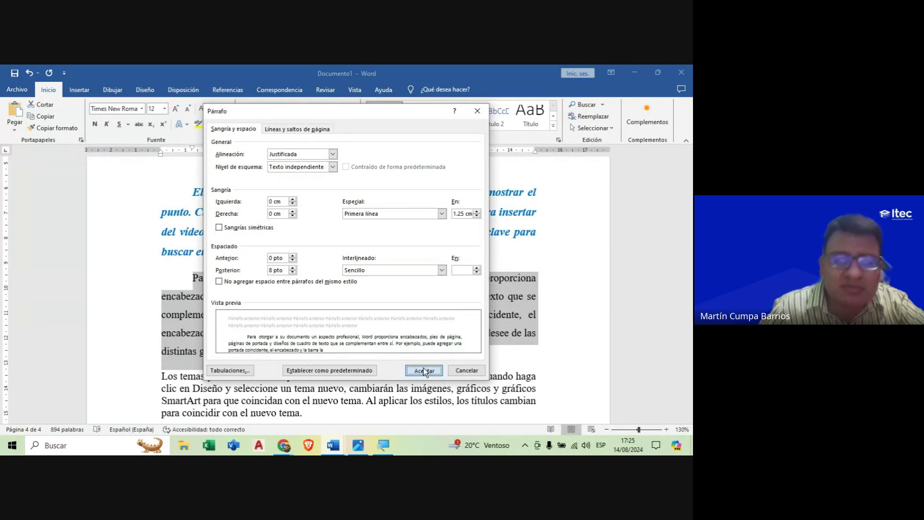
click(424, 371)
scroll(240, 345, down, 3)
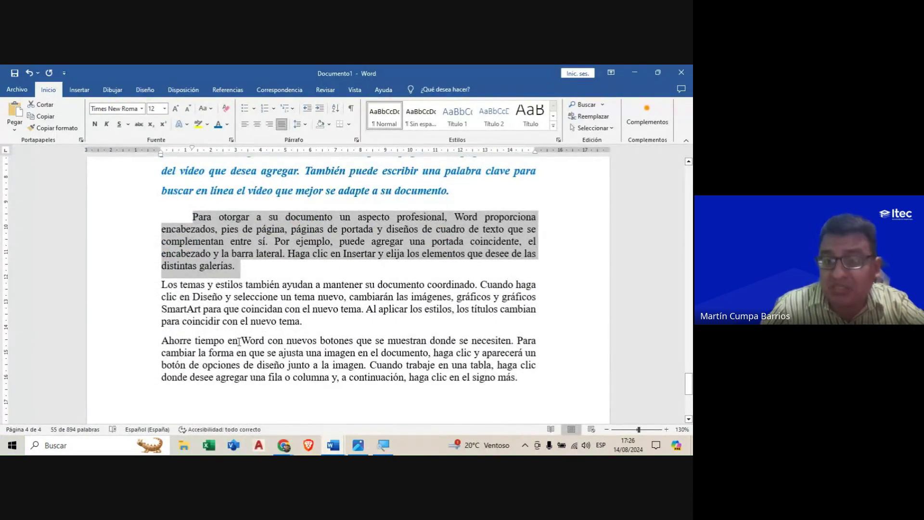
click(164, 281)
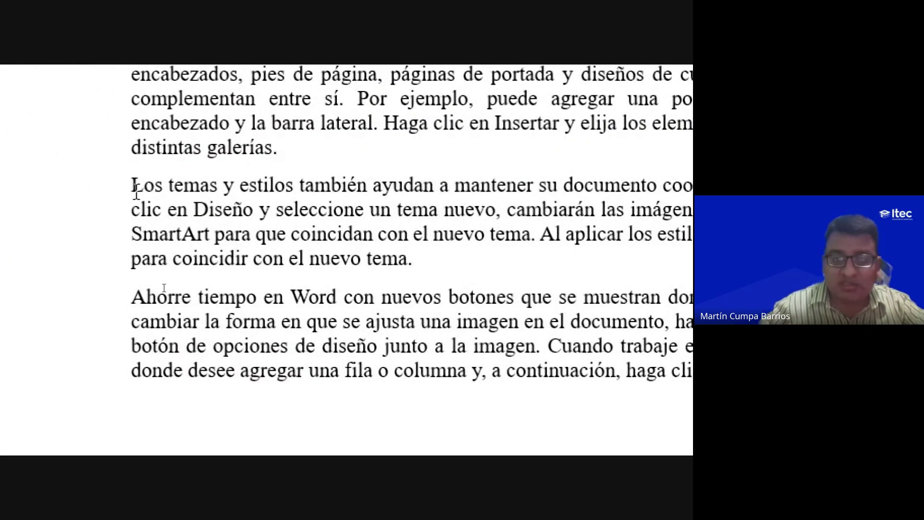
Step: Carry the first-line indent over to 'Los temas' and 'Ahorre tiempo' with Backspace then Enter
key(BackSpace)
key(Return)
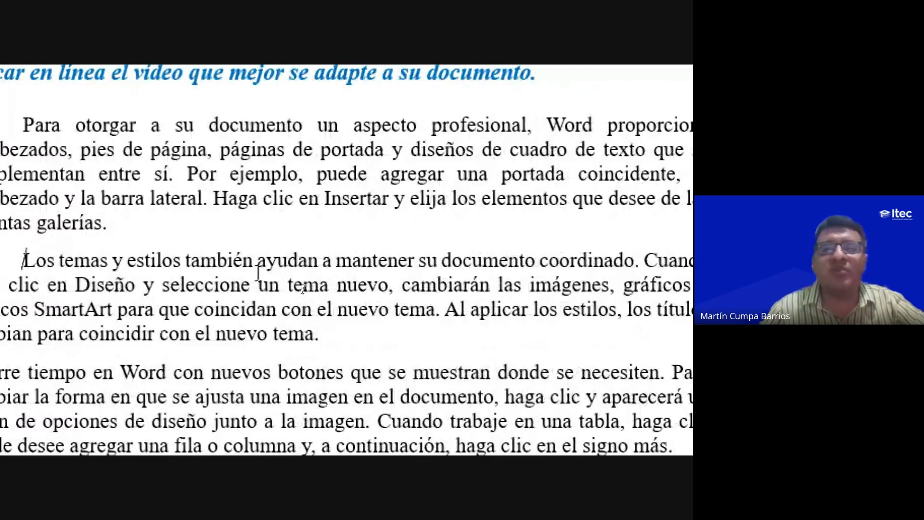
click(149, 374)
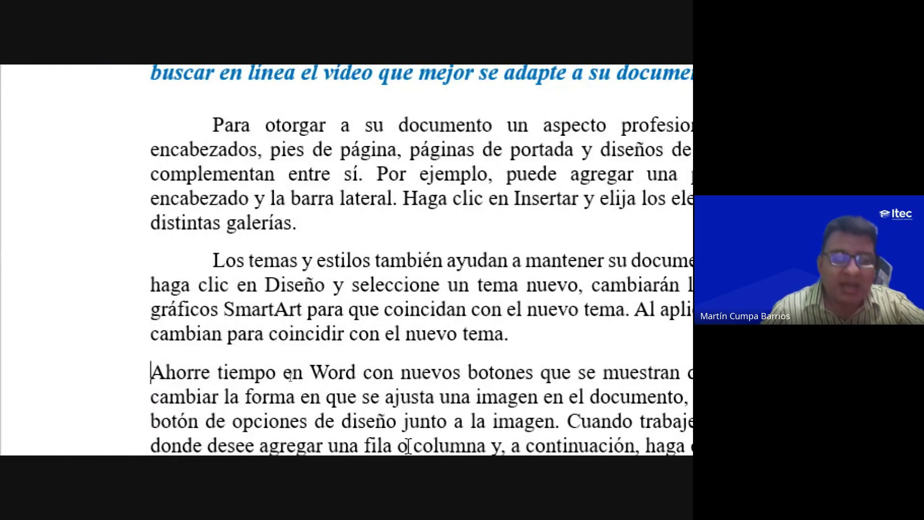
key(BackSpace)
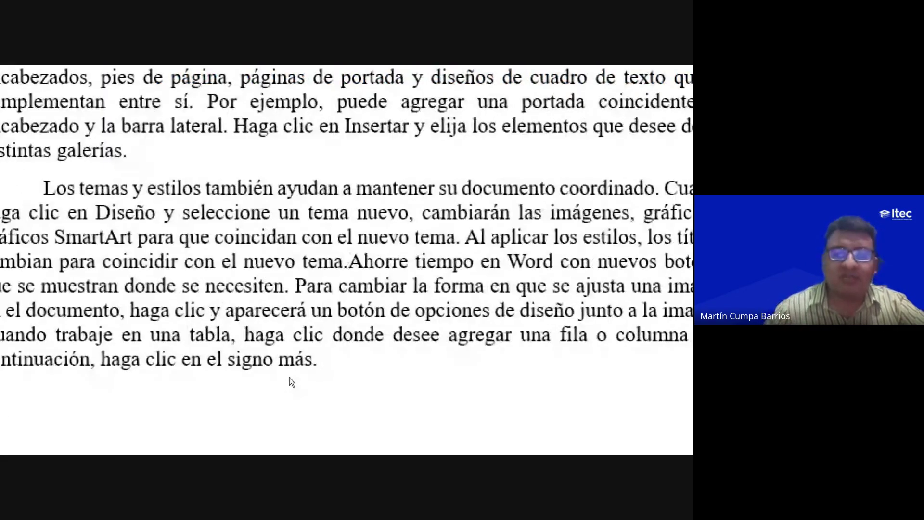
key(Return)
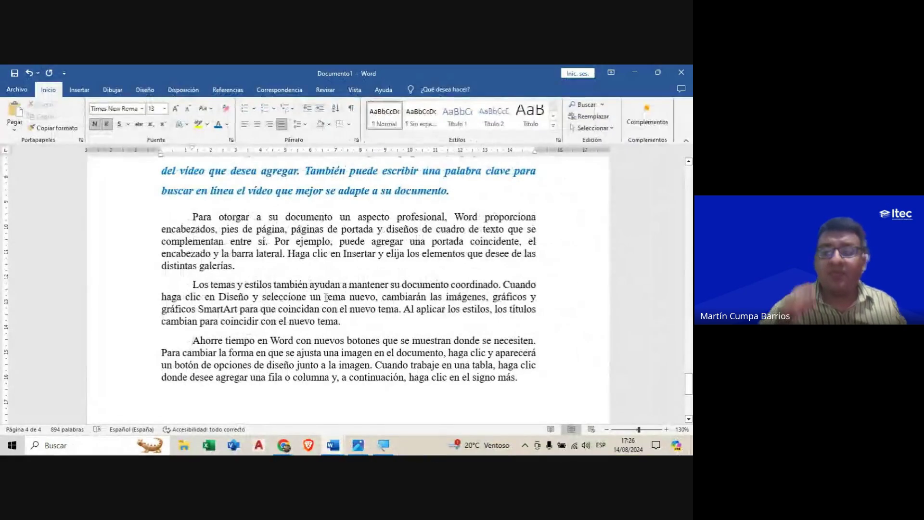
scroll(293, 334, down, 3)
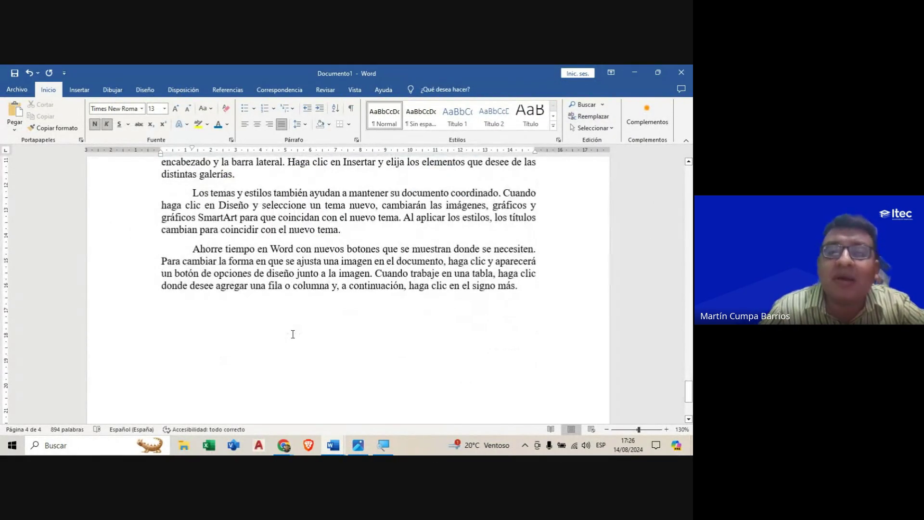
scroll(369, 293, up, 5)
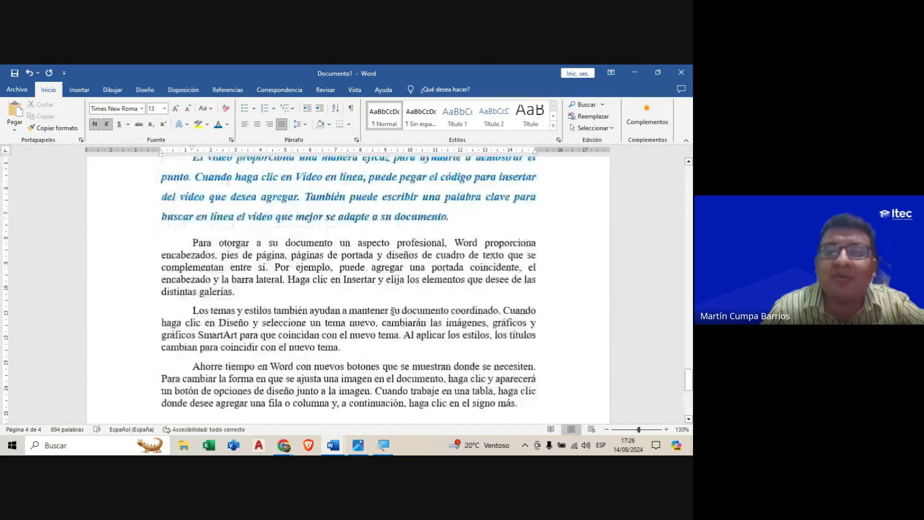
scroll(386, 304, up, 10)
scroll(392, 310, up, 3)
scroll(392, 312, up, 1)
scroll(392, 311, down, 10)
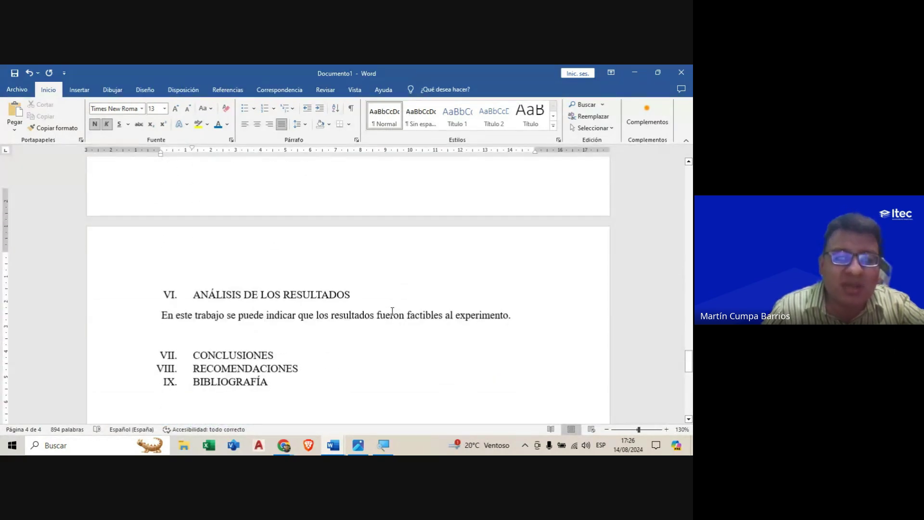
scroll(386, 308, down, 3)
click(270, 285)
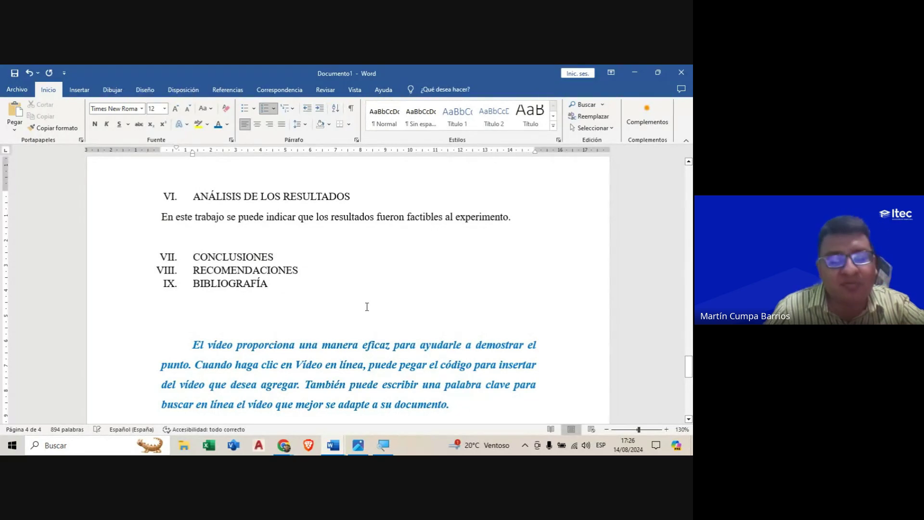
key(Return)
text(kakaas)
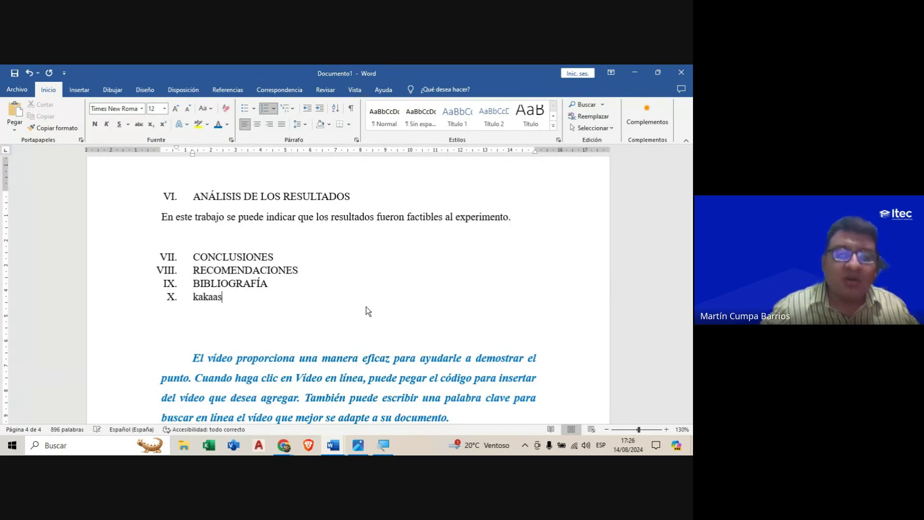
key(Return)
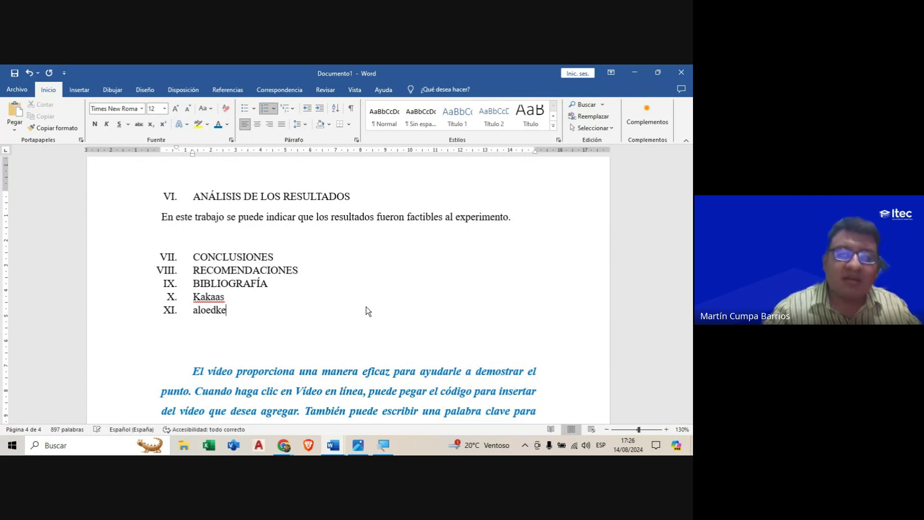
key(Return)
text(ahcxenbn)
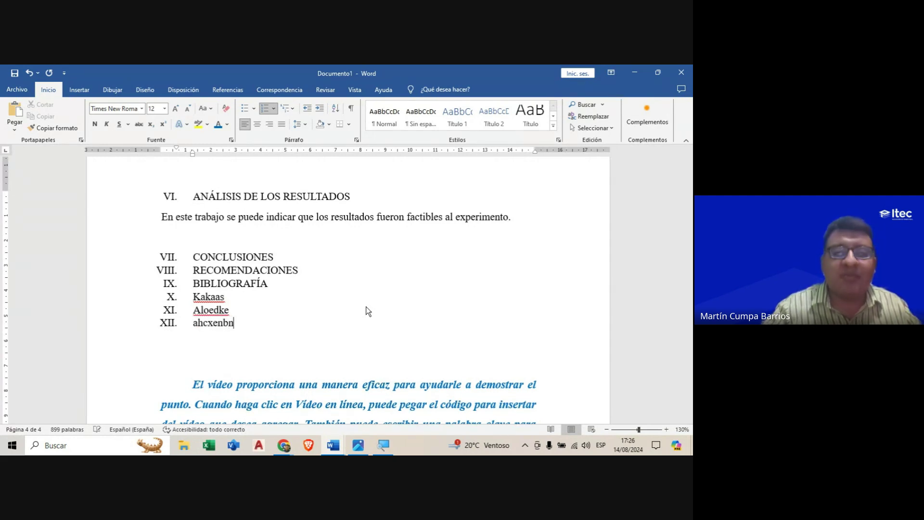
key(BackSpace)
key(BackSpace)
key(BackSpace)
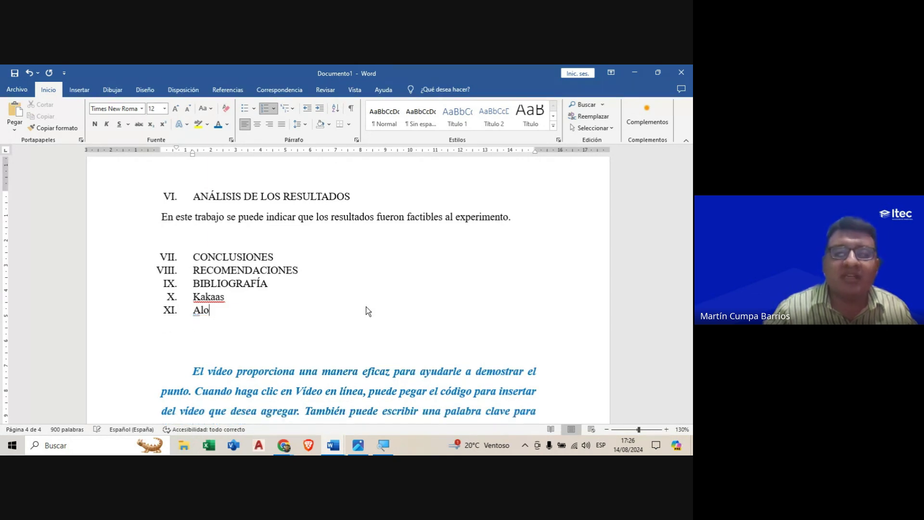
key(BackSpace)
key(BackSpace)
key(BackSpace)
key(BackSpace)
key(BackSpace)
key(BackSpace)
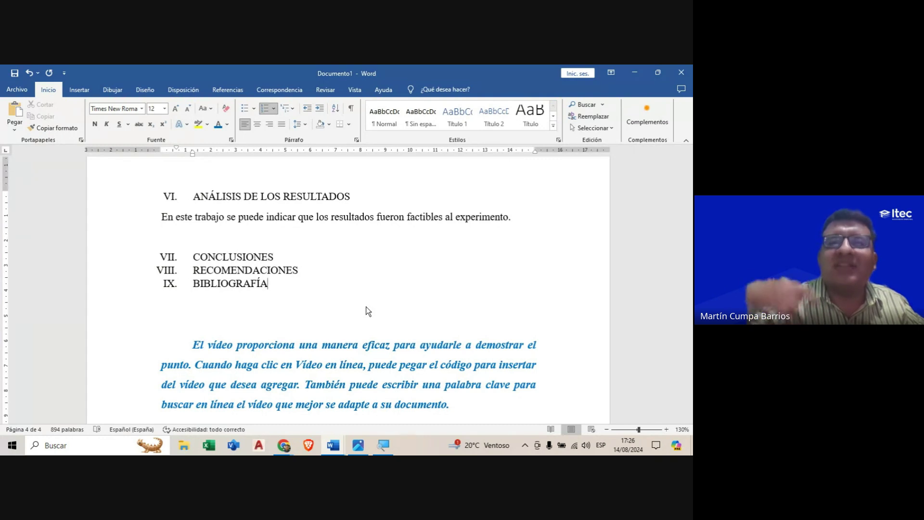
Step: Delete the stray test letters and the empty line after 'documento.' below the blue paragraph
scroll(446, 262, down, 5)
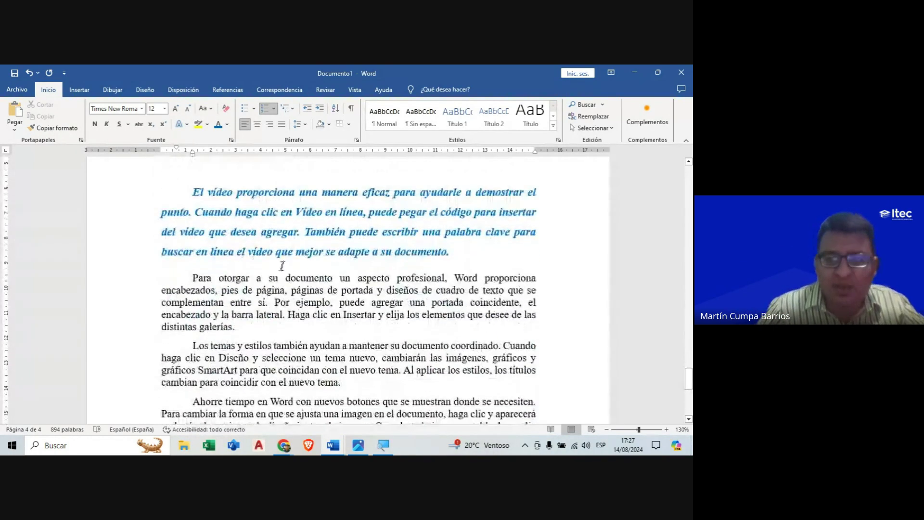
click(452, 252)
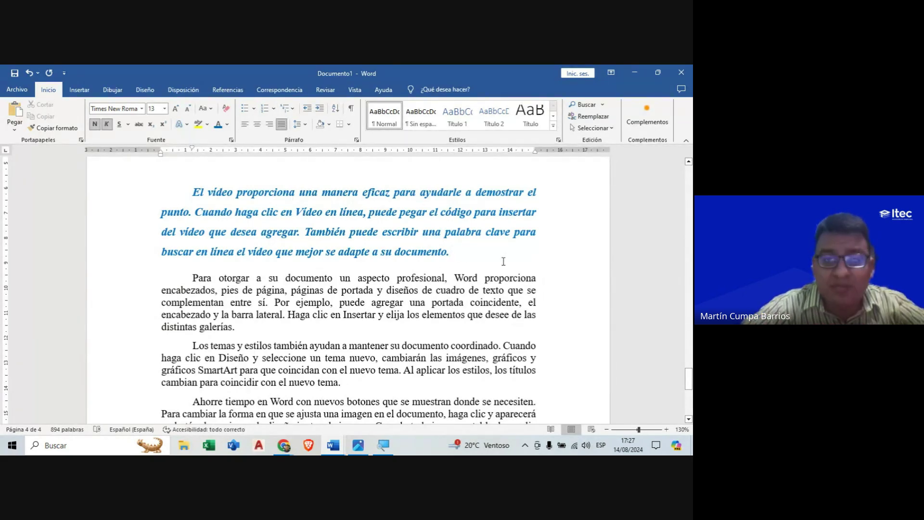
key(Return)
text(iueocnbecikclel)
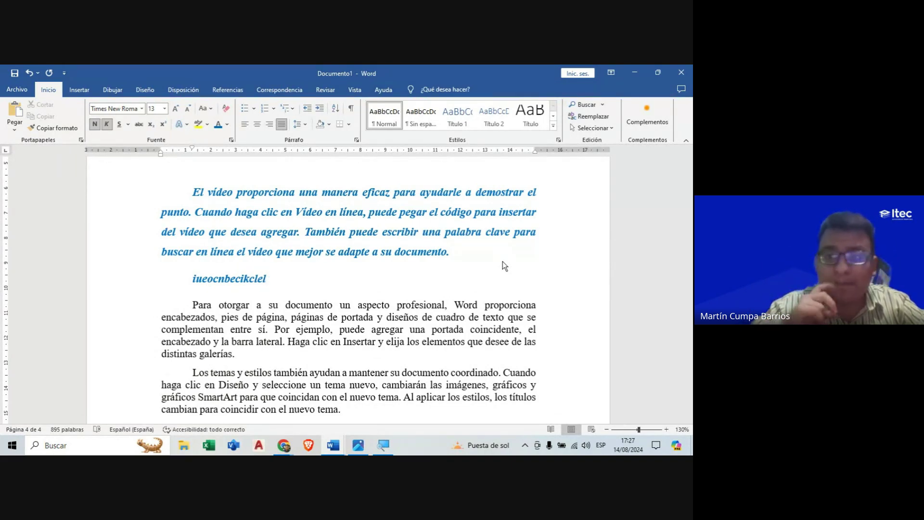
key(BackSpace)
key(BackSpace)
key(BackSpace)
key(BackSpace)
key(BackSpace)
key(BackSpace)
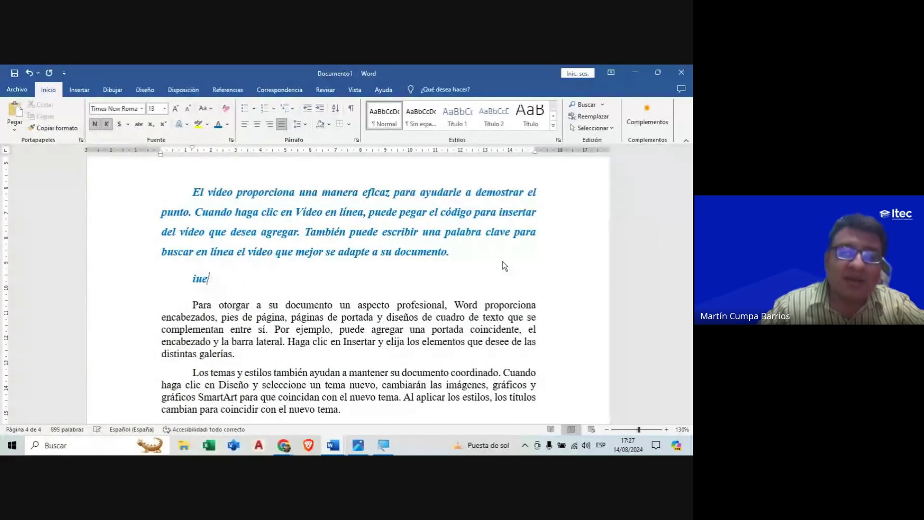
key(BackSpace)
key(BackSpace)
key(BackSpace)
key(BackSpace)
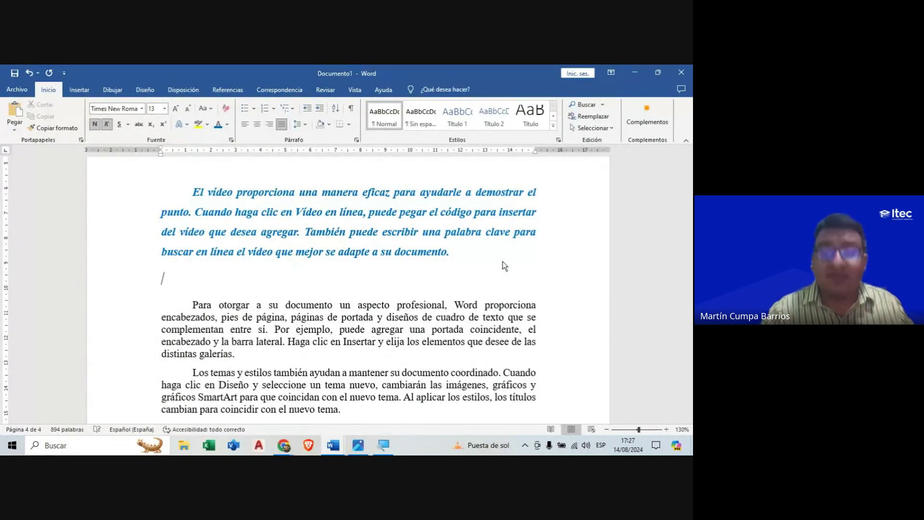
key(BackSpace)
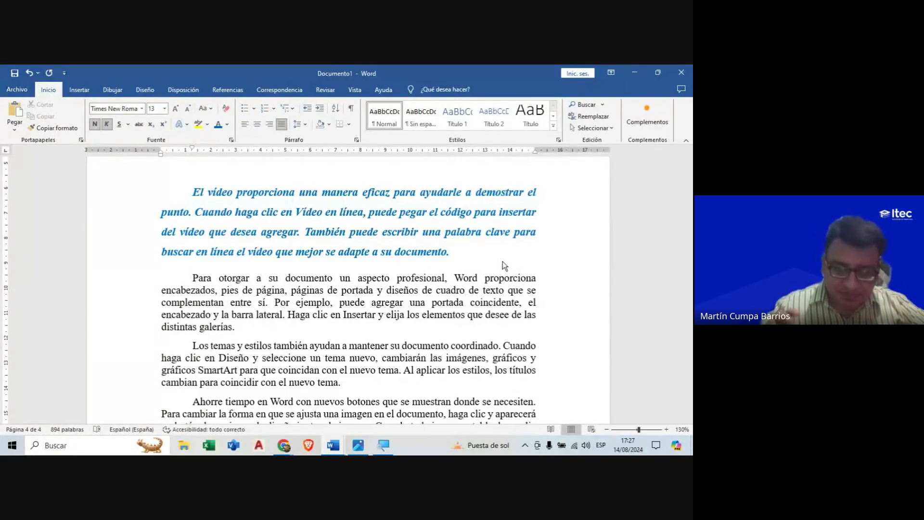
Step: Leave a single empty line after 'documento.', erasing the gibberish test text
key(Return)
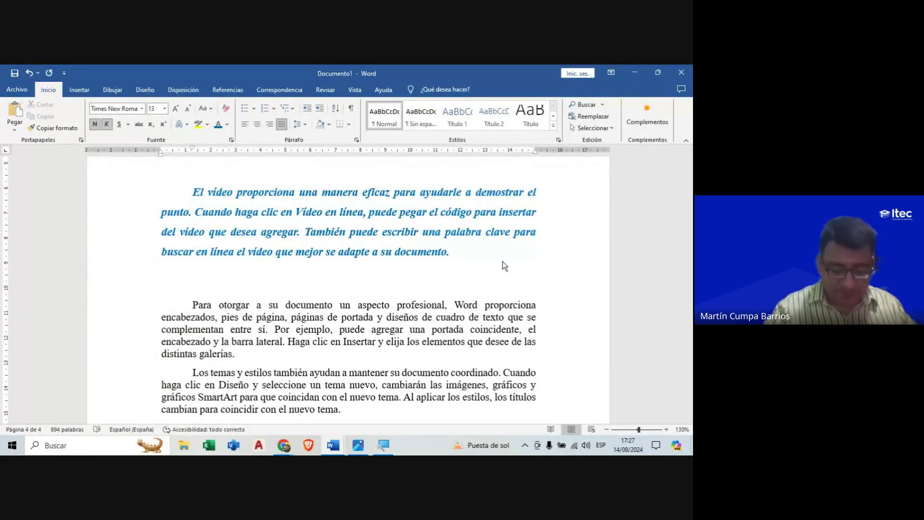
text(jakjaxpeoldcenceoc)
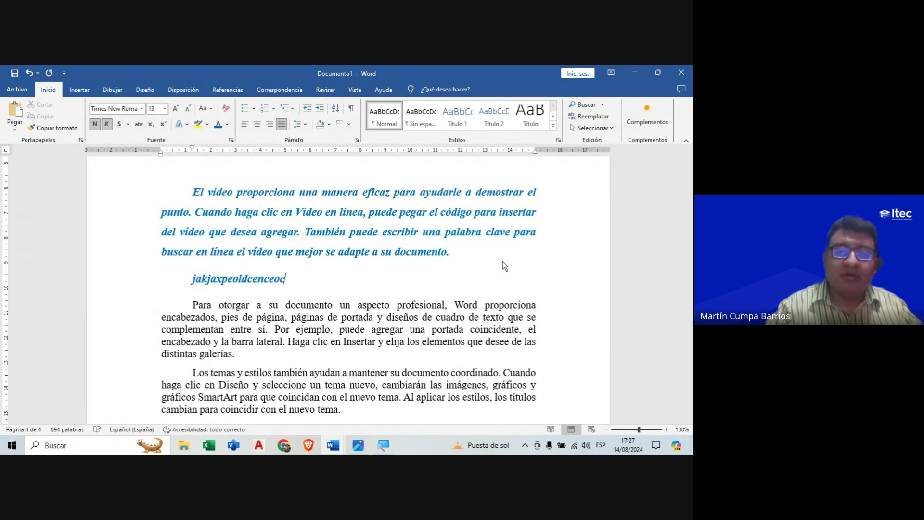
text(ñleñvmeñlmvl)
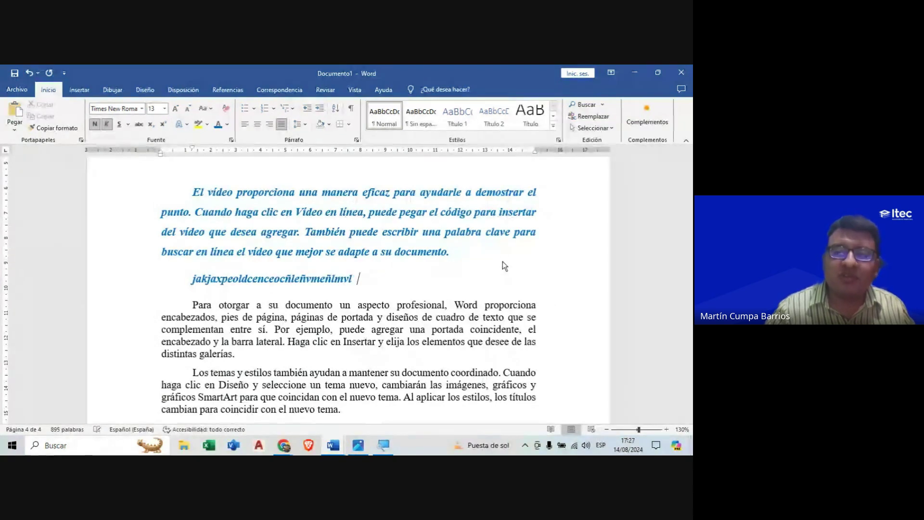
key(BackSpace)
key(BackSpace)
key(BackSpace)
key(BackSpace)
key(BackSpace)
key(BackSpace)
key(BackSpace)
key(BackSpace)
key(BackSpace)
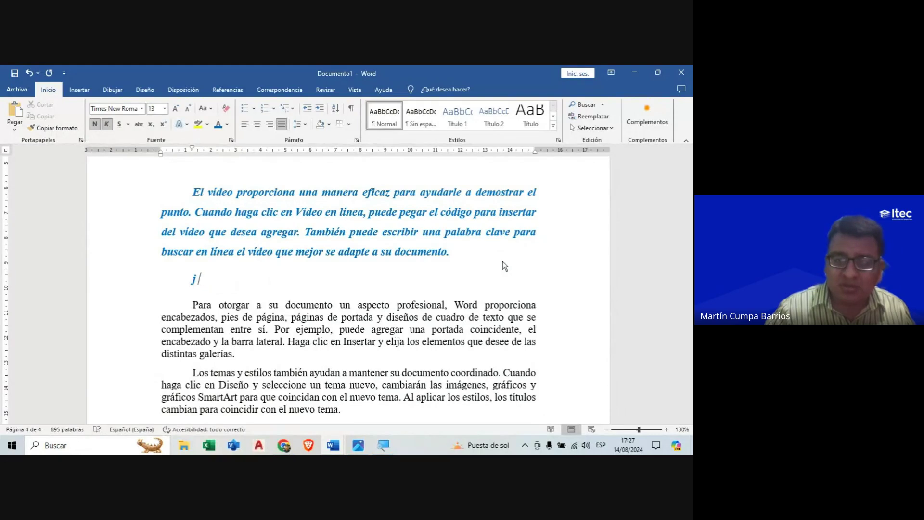
key(BackSpace)
key(BackSpace)
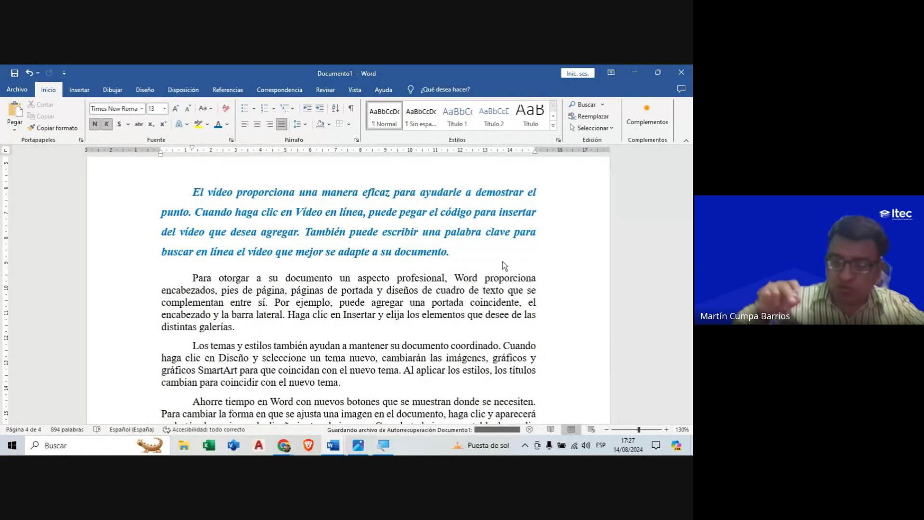
key(Return)
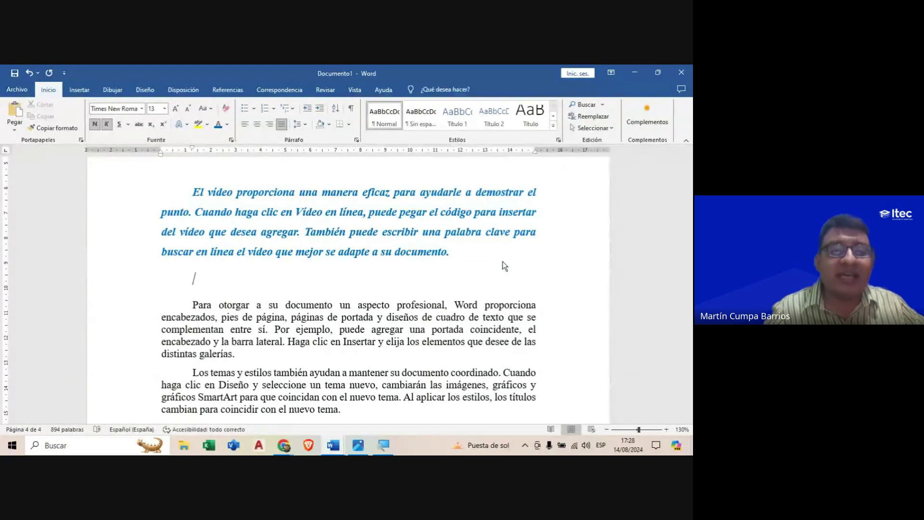
key(BackSpace)
key(BackSpace)
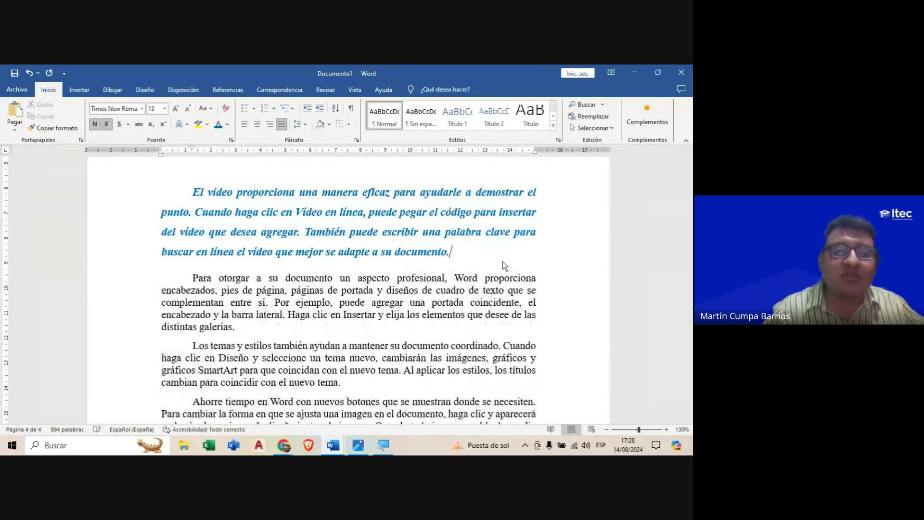
key(Return)
key(Down)
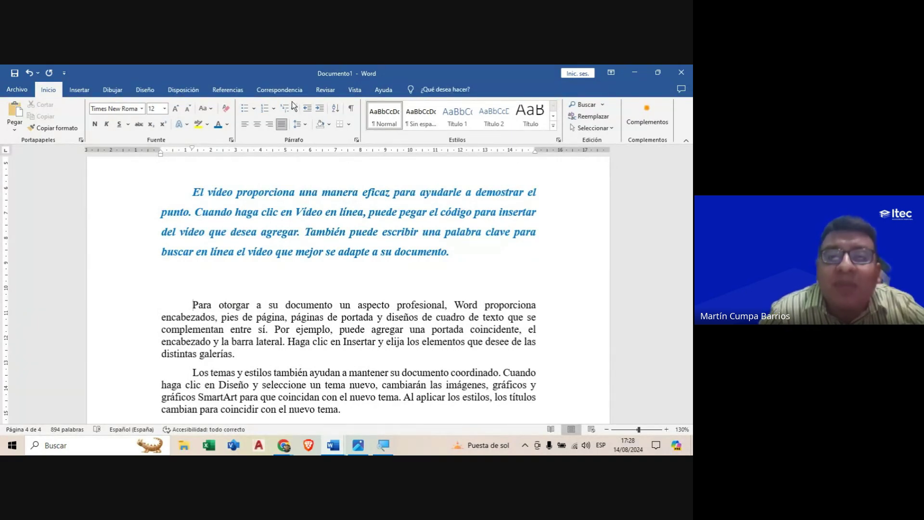
Step: Browse the Insertar and Diseño tabs, return to Inicio, then switch to the Google Meet call
click(92, 94)
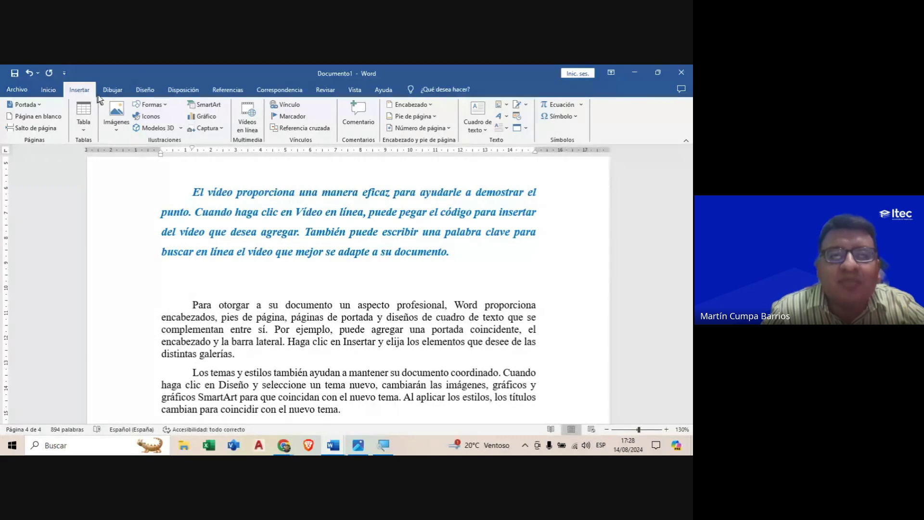
click(106, 95)
click(144, 91)
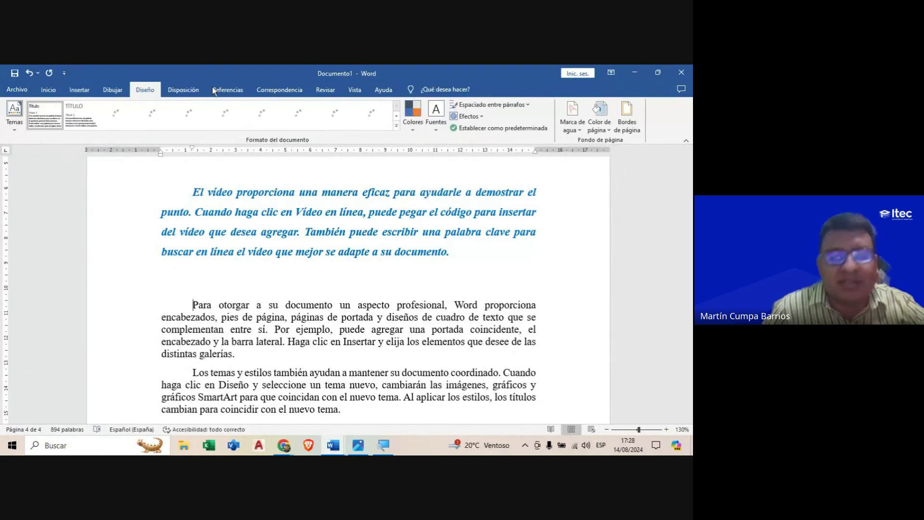
click(54, 90)
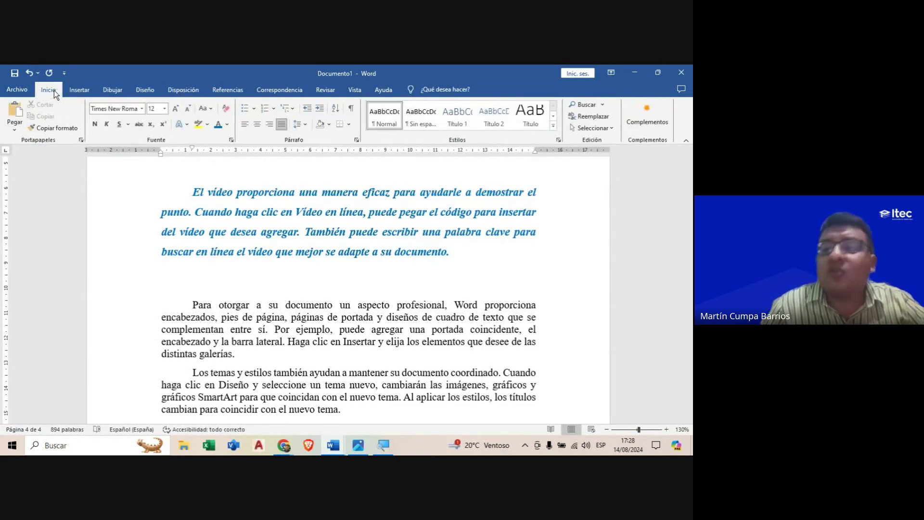
click(194, 284)
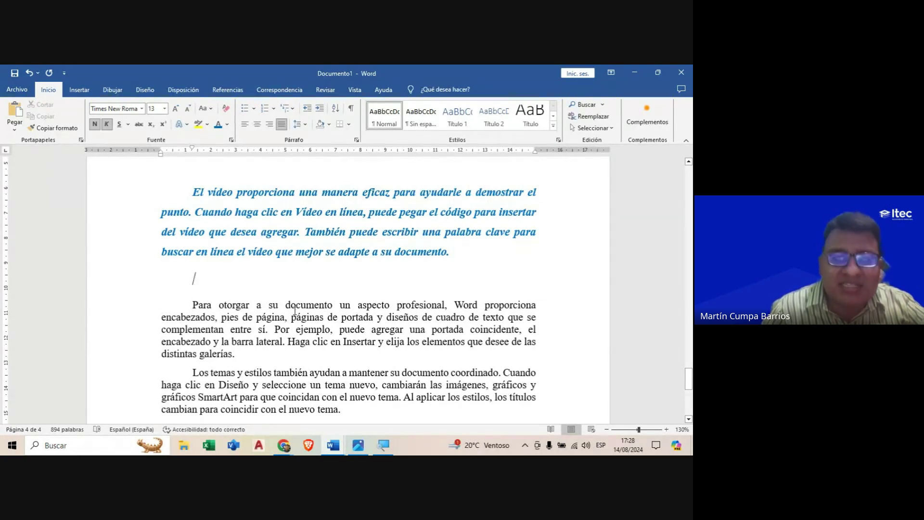
click(284, 446)
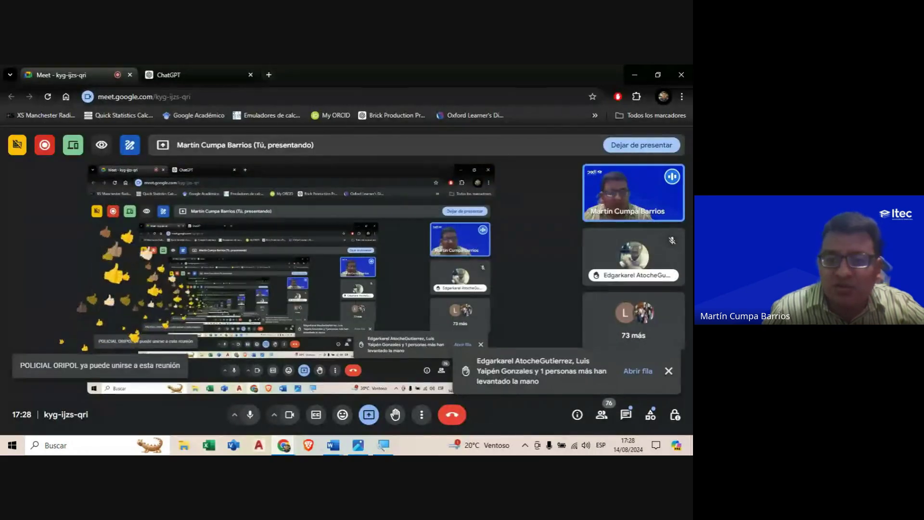
Step: Close the raised-hands notice and open 'Mensajes de la llamada'
click(669, 371)
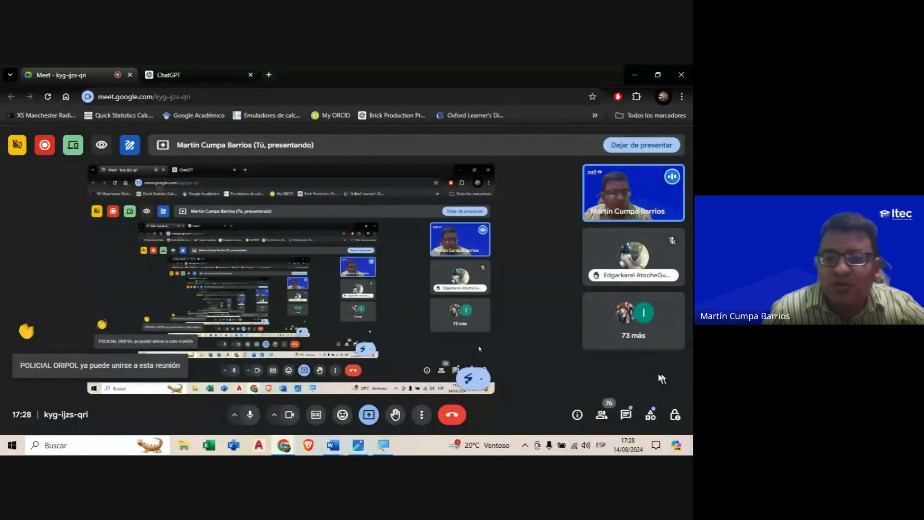
click(626, 415)
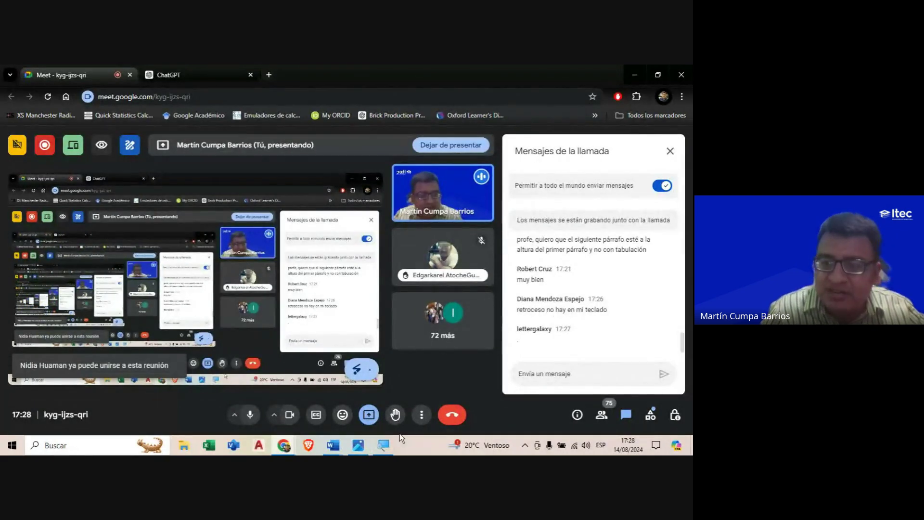
Step: Show and zoom into Teclado.jpg in Photos, then return to the Meet call in Chrome
click(358, 445)
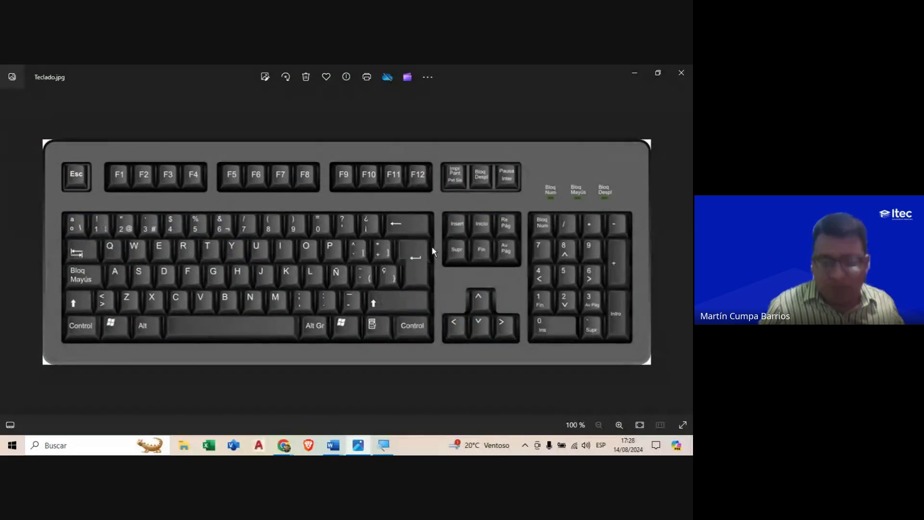
scroll(433, 251, up, 1)
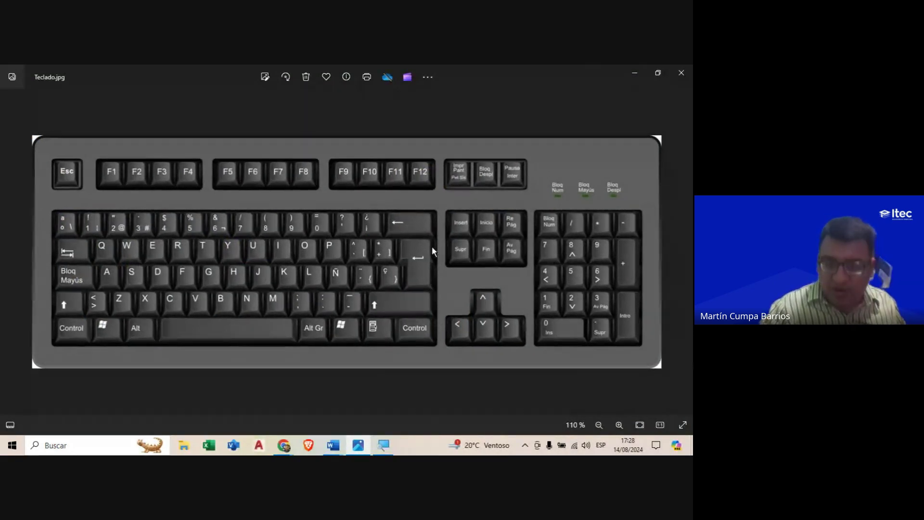
scroll(432, 251, up, 1)
scroll(433, 250, up, 2)
scroll(432, 248, up, 2)
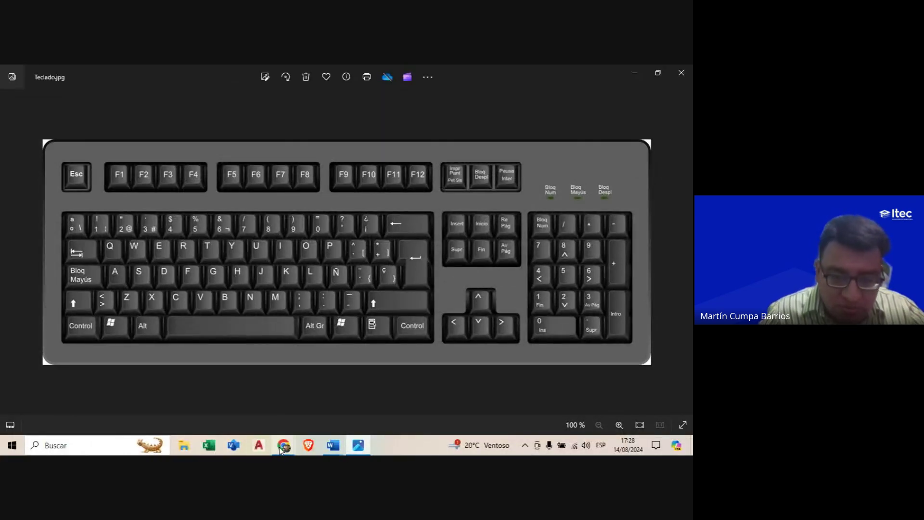
mouse_move(284, 446)
click(248, 416)
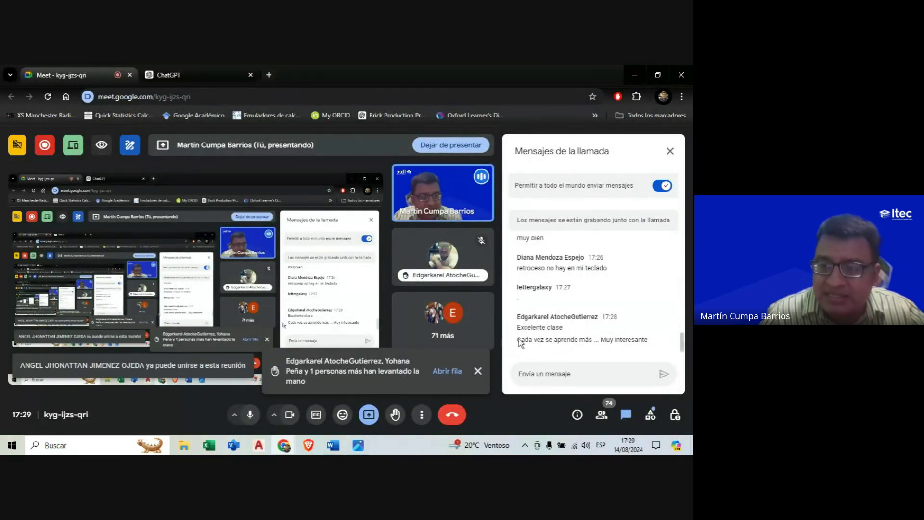
Step: Scroll up the 'Mensajes de la llamada' panel to reread earlier chat messages
scroll(530, 308, up, 2)
scroll(530, 307, up, 1)
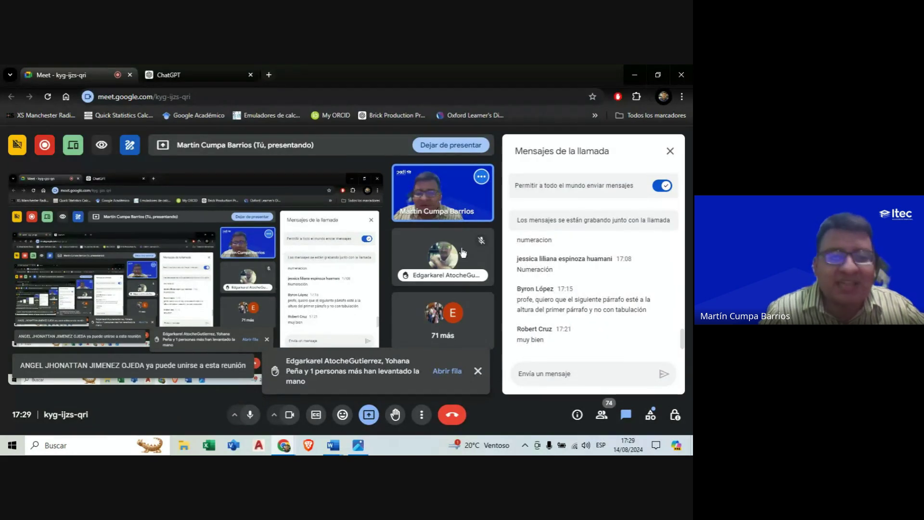